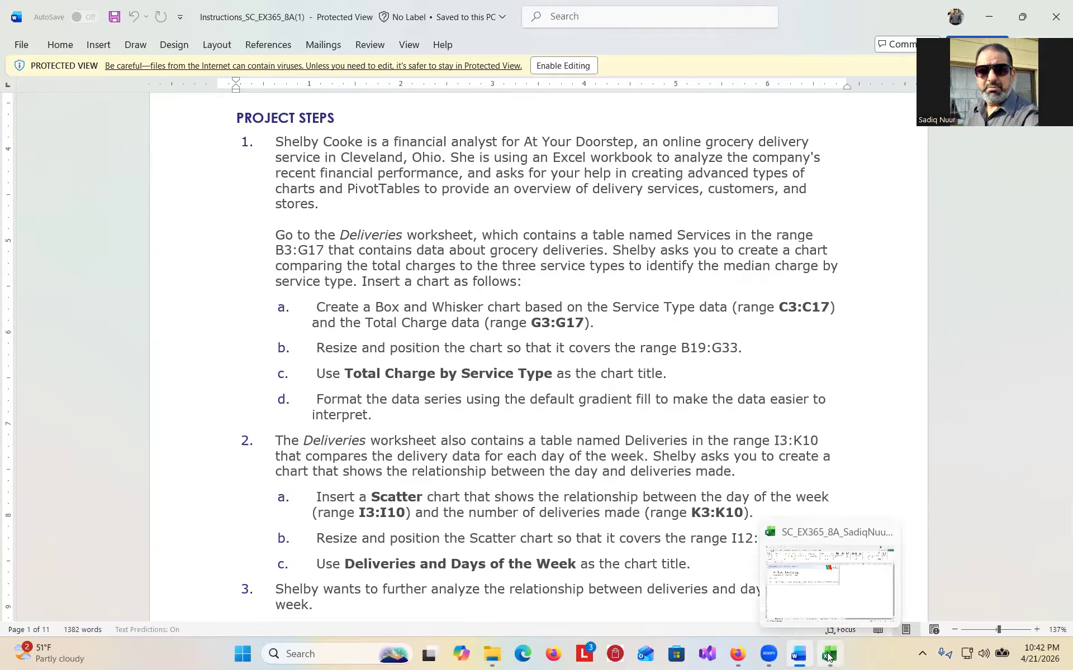
Switch to the Excel workbook and open the Deliveries worksheet, checking the project instructions in Word
{"action": "left_click", "coordinate": [829, 654]}
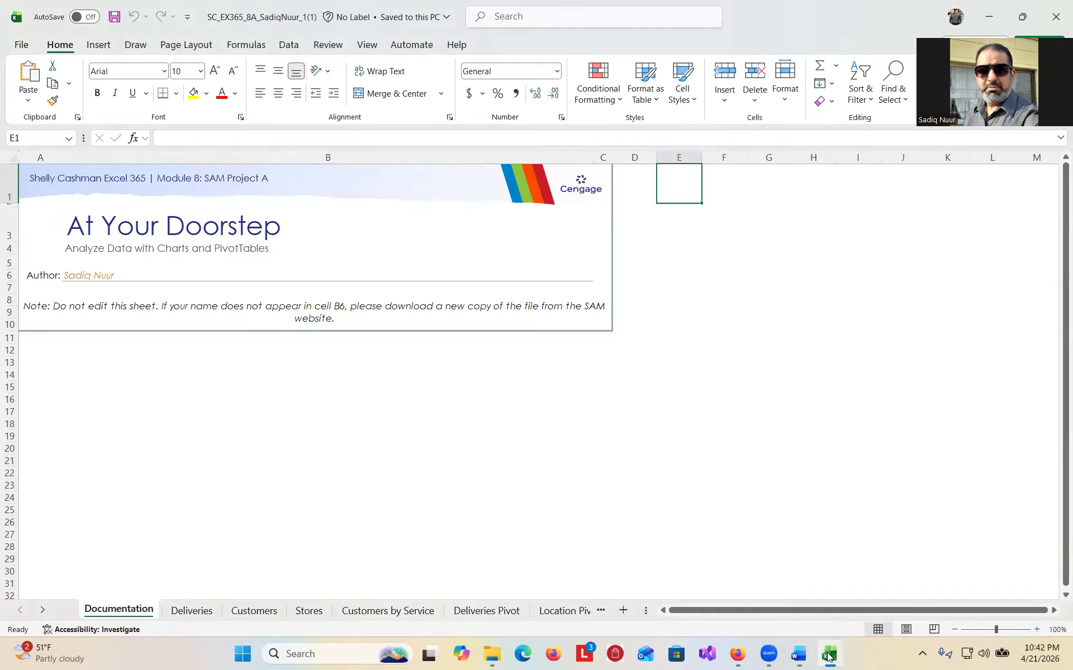
{"action": "left_click", "coordinate": [192, 611]}
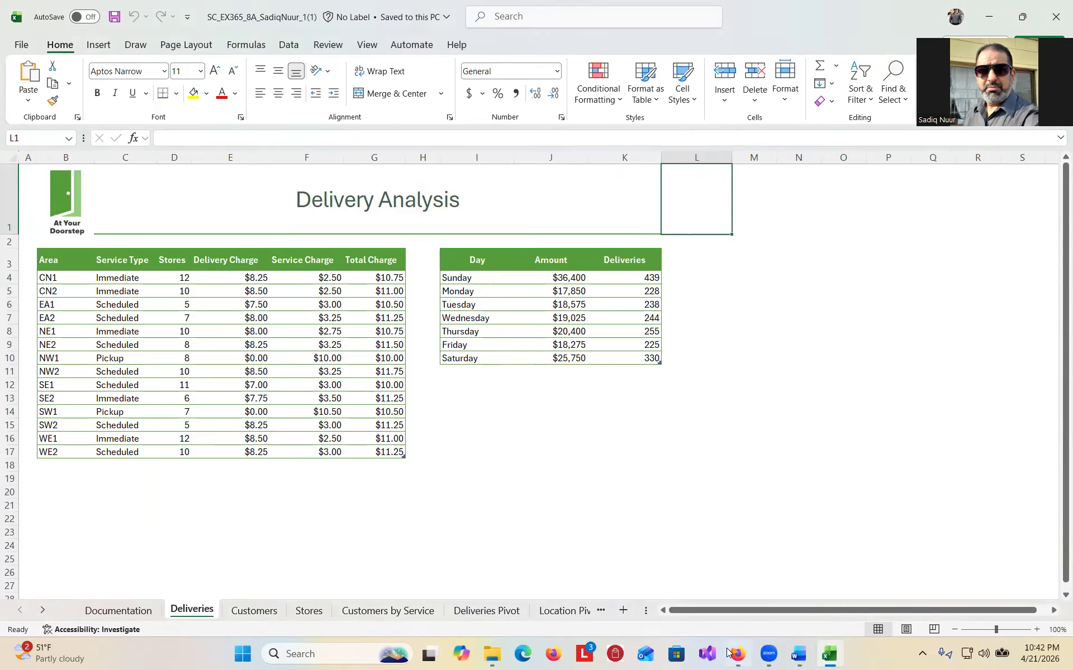
{"action": "left_click", "coordinate": [830, 655]}
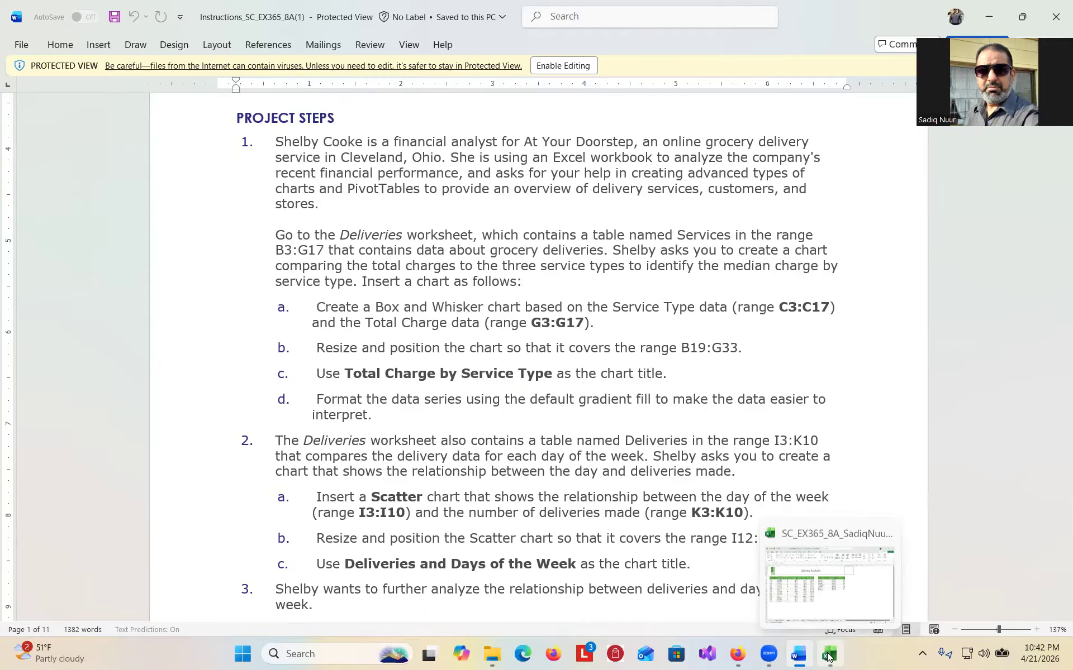
{"action": "left_click", "coordinate": [830, 581]}
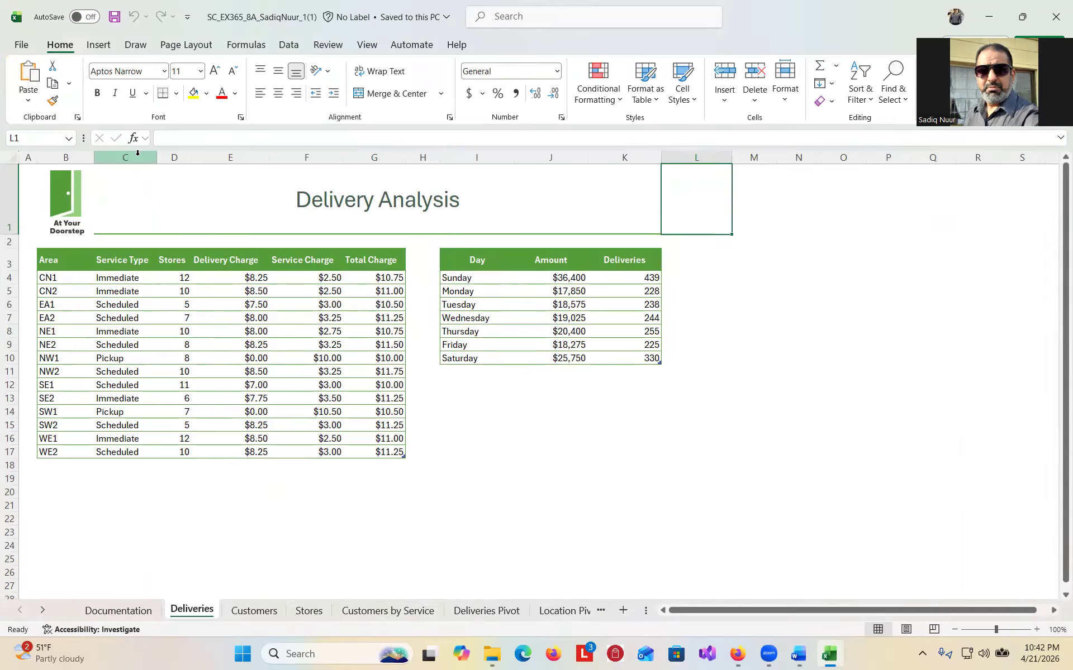
Select the Service Type data in C3:C17 together with the Total Charge data in G3:G17
{"action": "left_click_drag", "start_coordinate": [120, 260], "coordinate": [129, 453]}
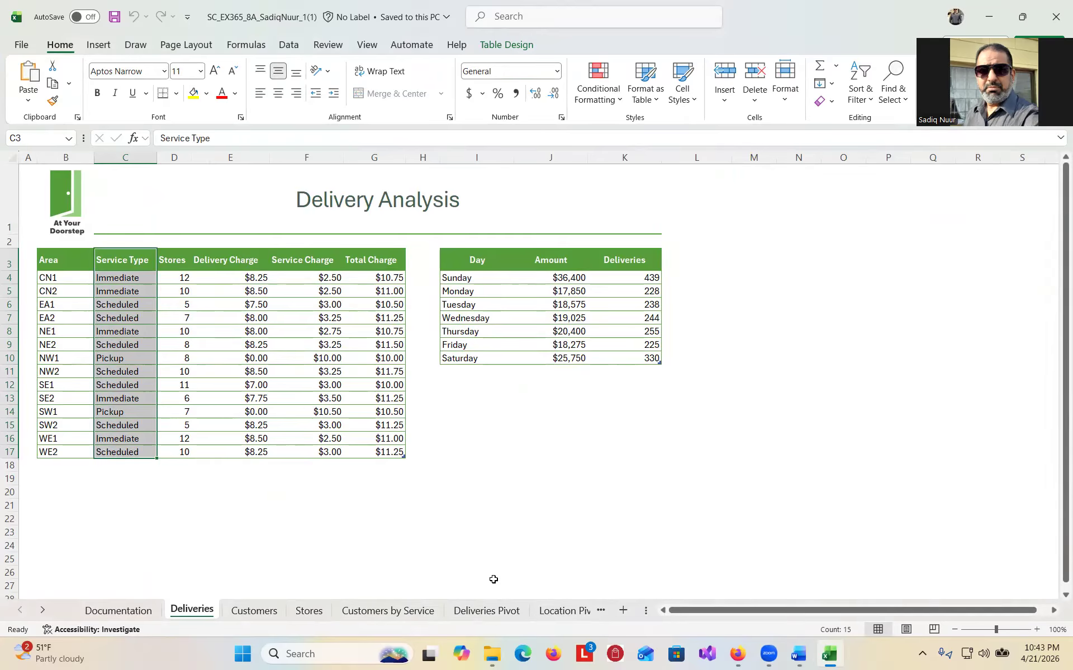
{"action": "left_click", "coordinate": [803, 598]}
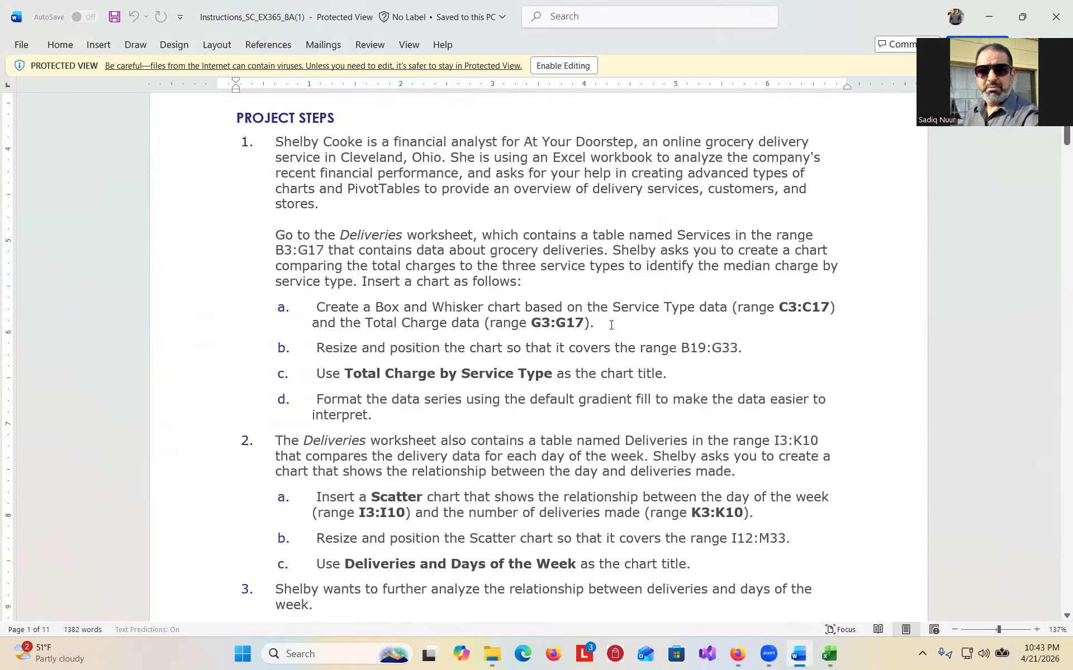
{"action": "left_click", "coordinate": [829, 654]}
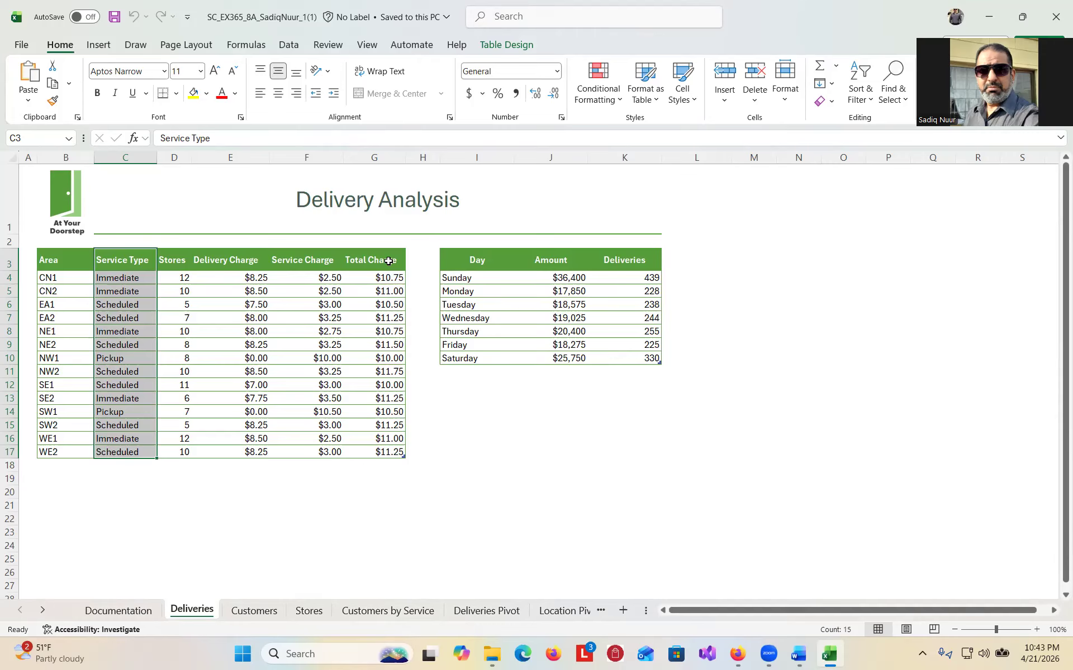
{"action": "left_click_drag", "start_coordinate": [389, 261], "coordinate": [388, 450]}
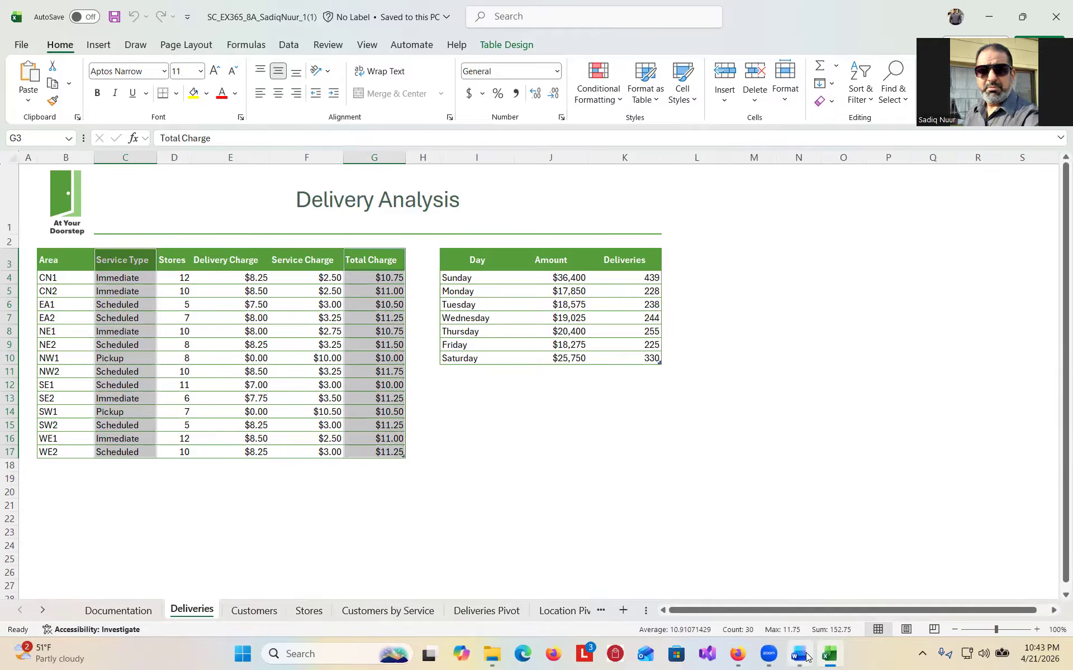
{"action": "left_click", "coordinate": [785, 586]}
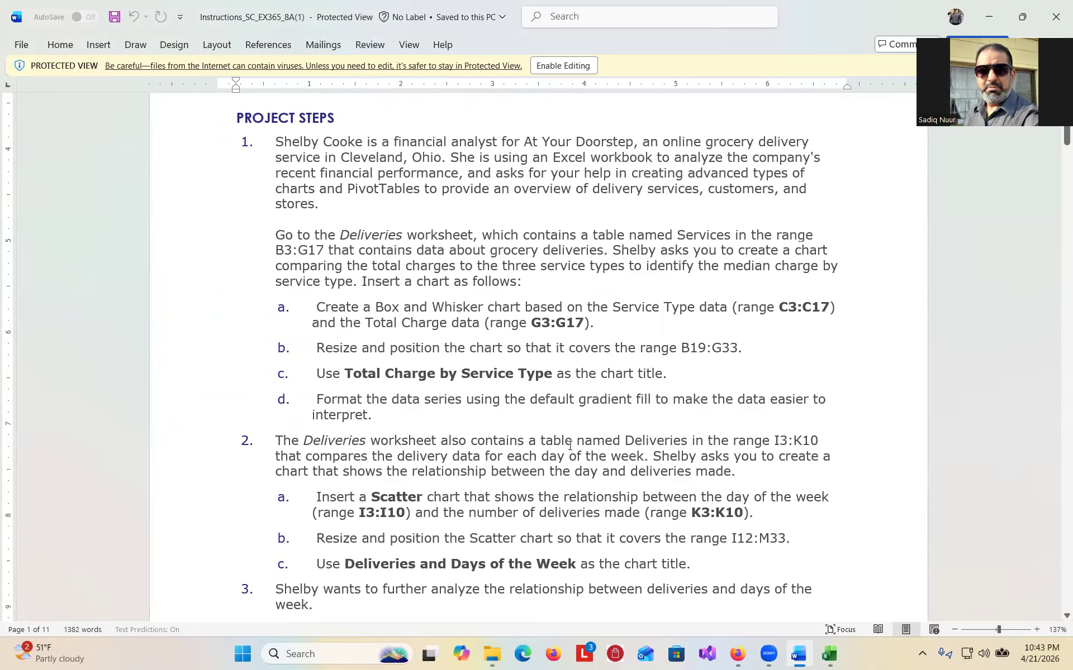
{"action": "left_click", "coordinate": [829, 653]}
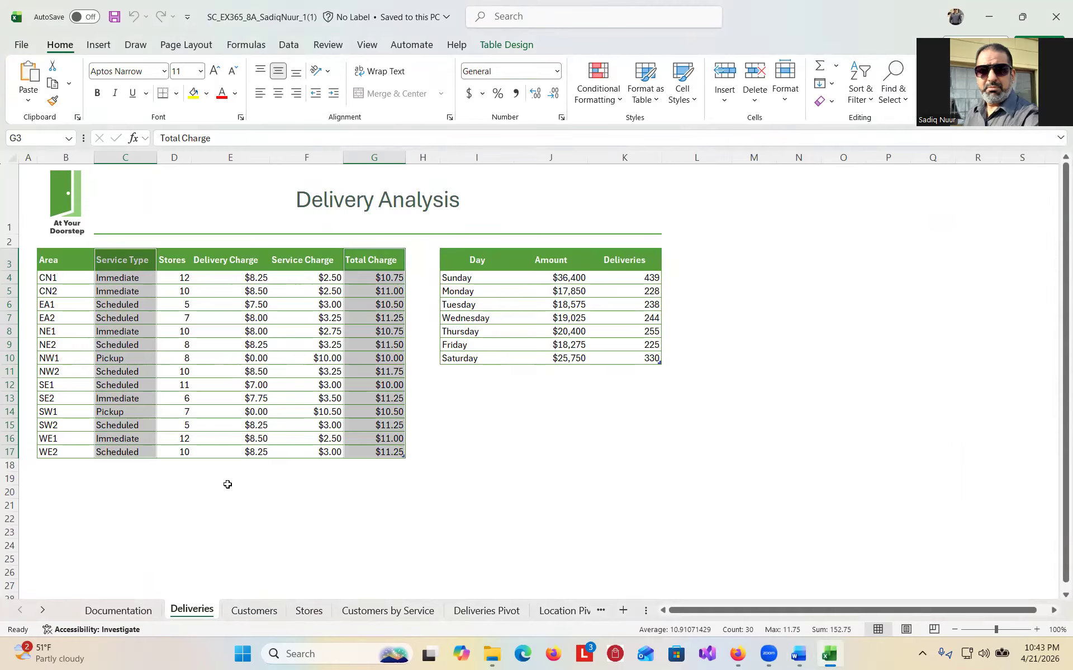
{"action": "key", "text": "ctrl"}
{"action": "key", "text": "ctrl"}
{"action": "key", "text": "ctrl"}
Insert a Box and Whisker chart based on the selected Service Type and Total Charge data
{"action": "left_click", "coordinate": [101, 46]}
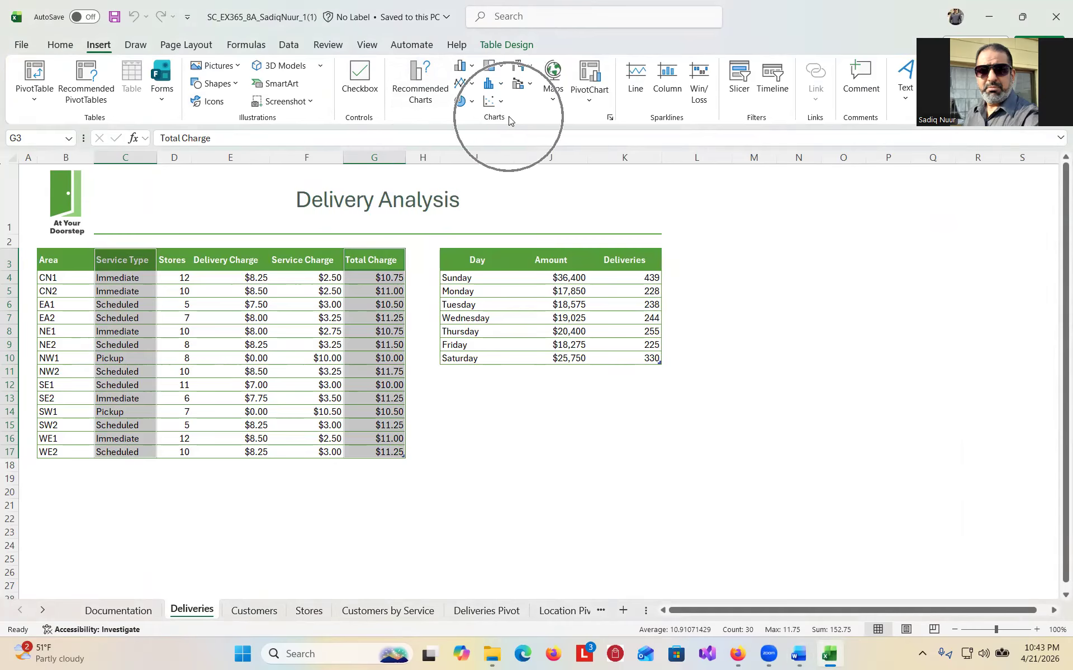
{"action": "left_click", "coordinate": [415, 75]}
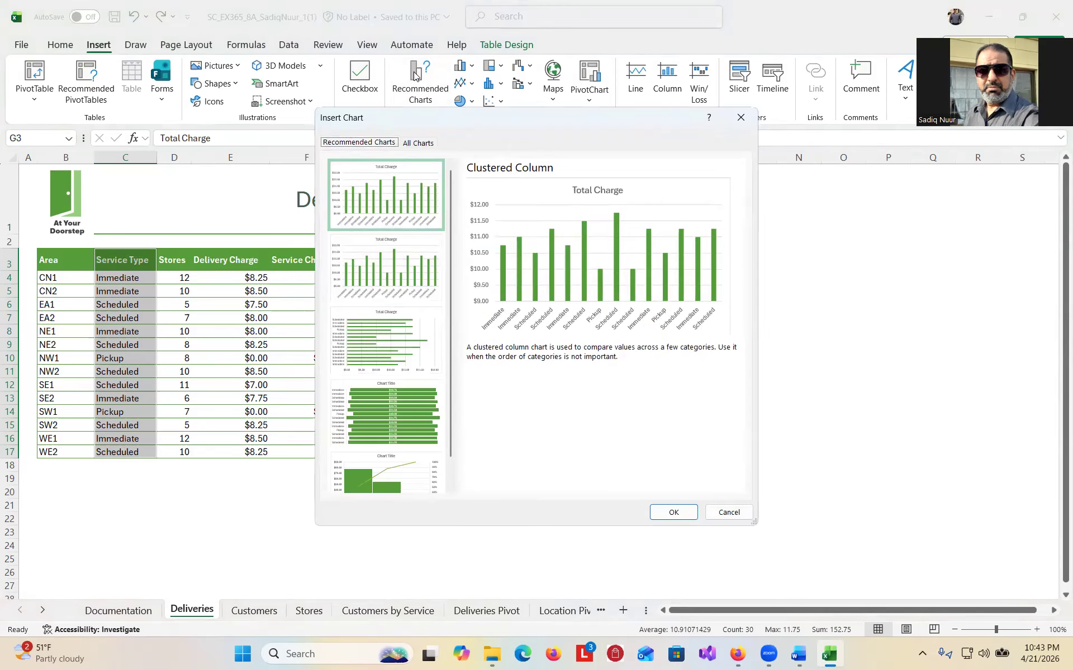
{"action": "left_click", "coordinate": [420, 143]}
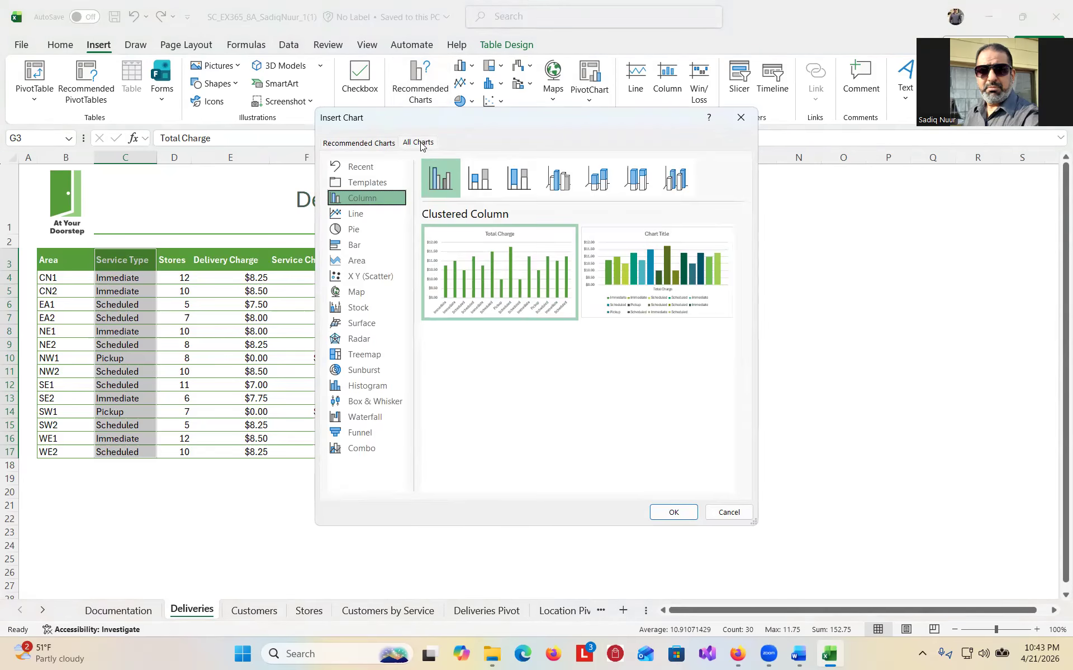
{"action": "left_click", "coordinate": [381, 404]}
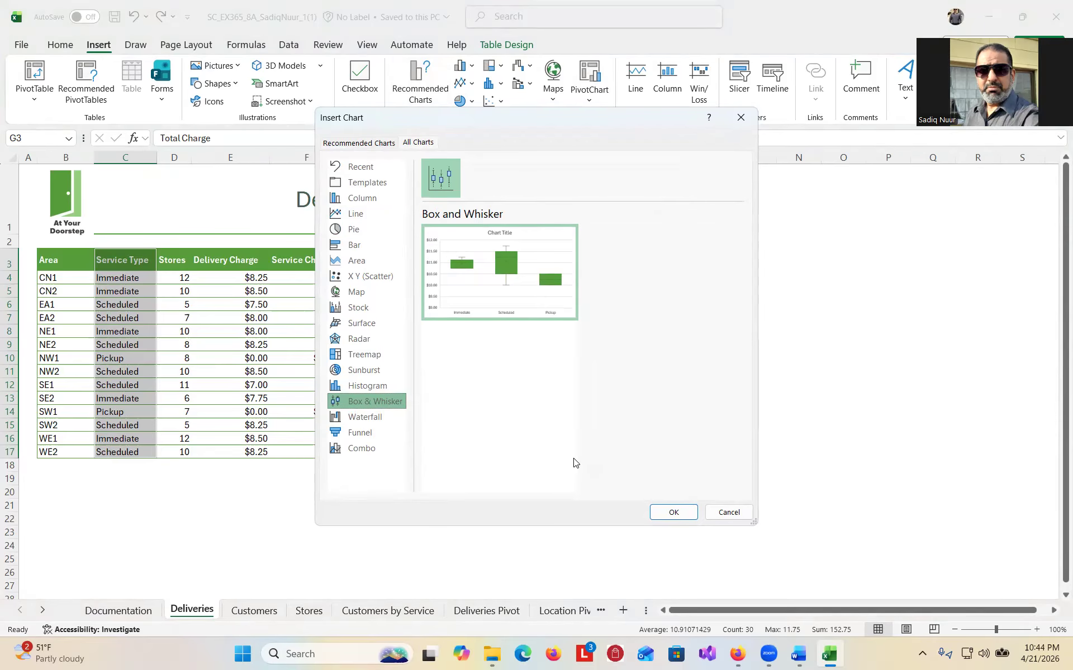
{"action": "left_click", "coordinate": [674, 512]}
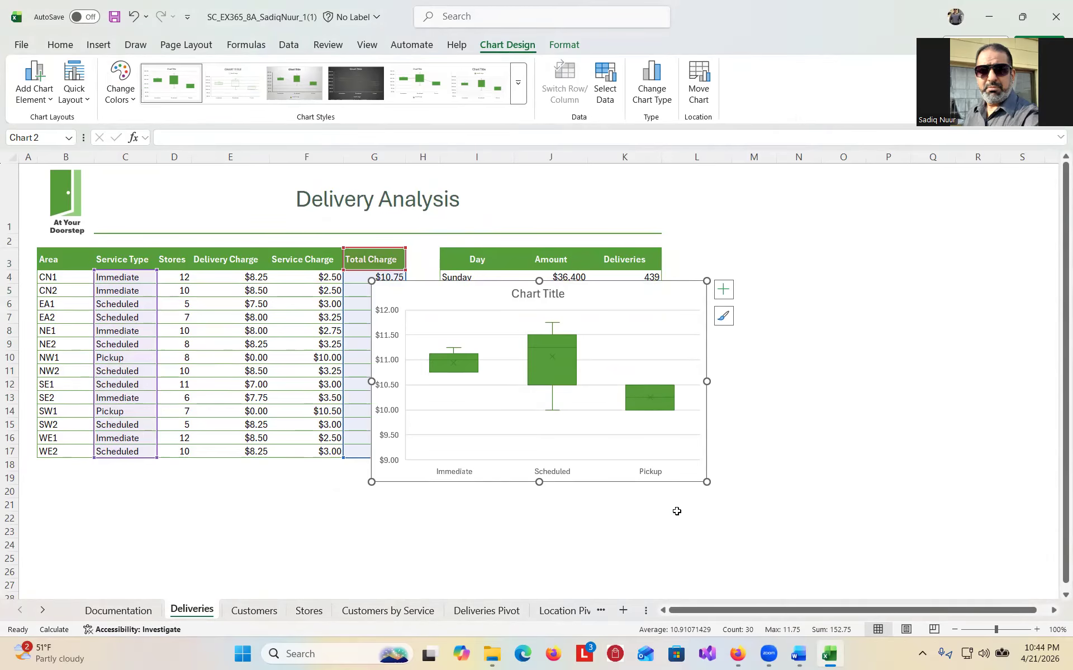
Position and resize the Box and Whisker chart so that it covers the range B19:G33
{"action": "left_click", "coordinate": [800, 655]}
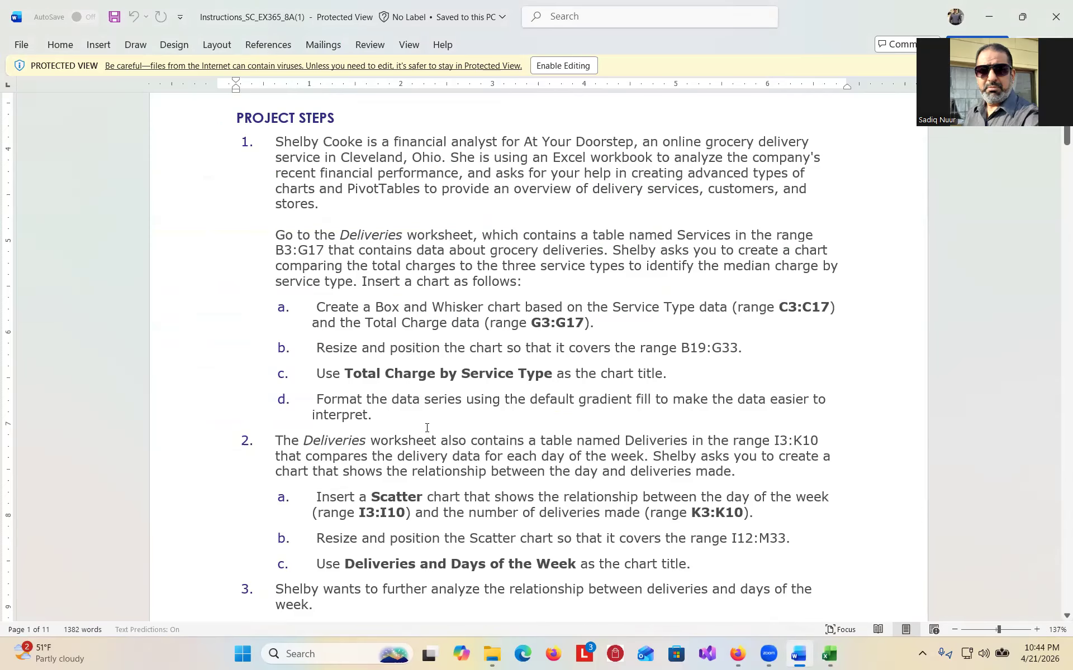
{"action": "left_click", "coordinate": [830, 656]}
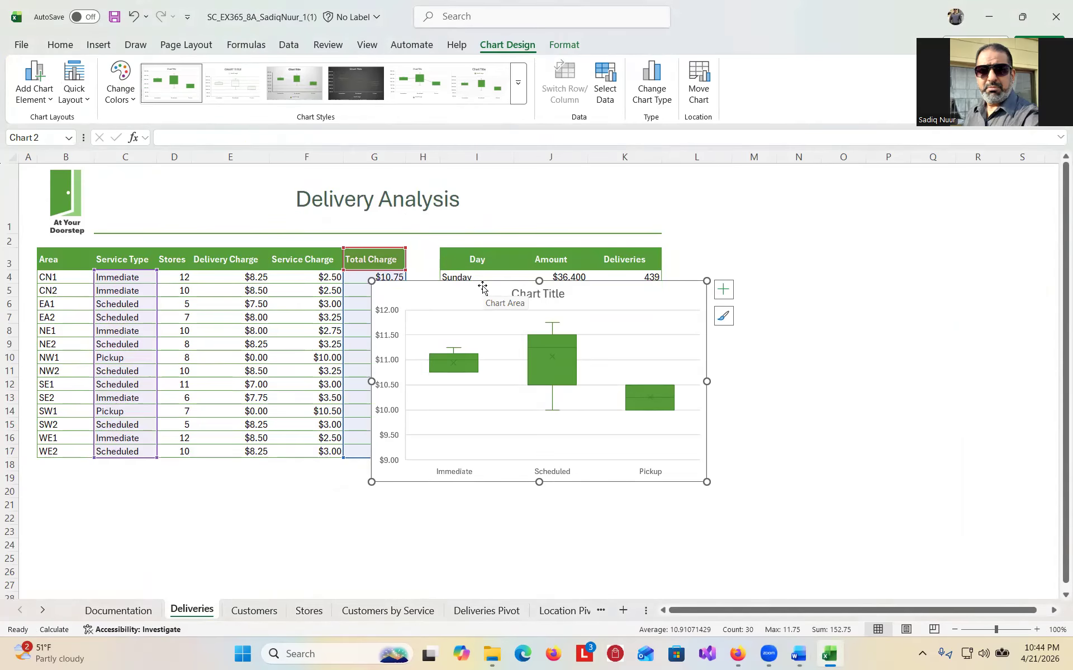
{"action": "left_click_drag", "start_coordinate": [483, 288], "coordinate": [140, 517]}
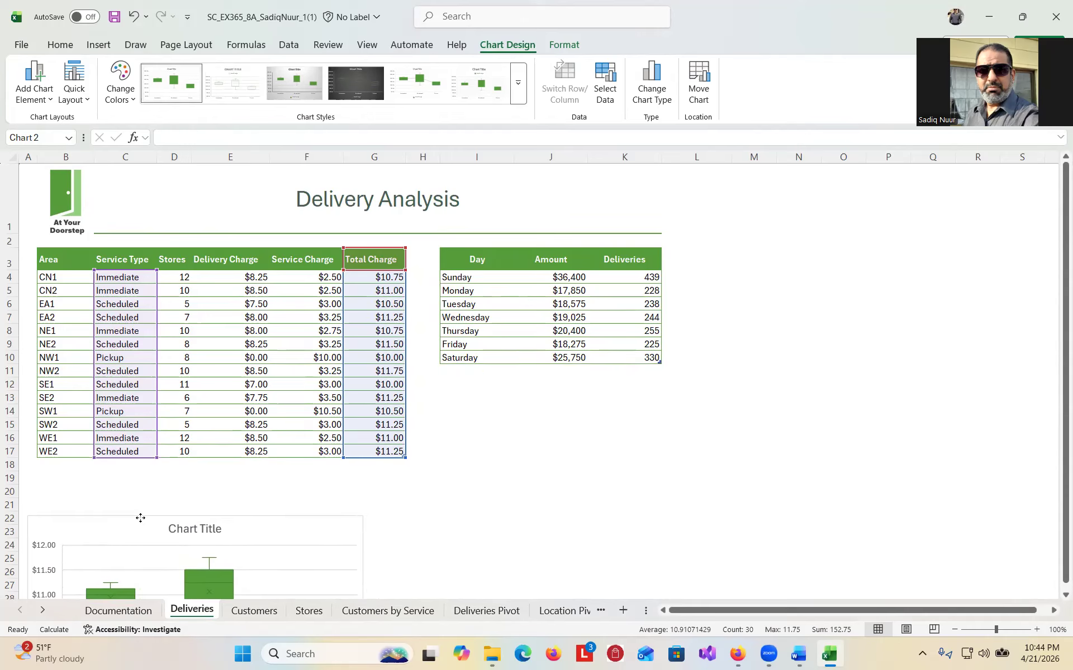
{"action": "left_click_drag", "start_coordinate": [140, 518], "coordinate": [151, 515]}
{"action": "left_click", "coordinate": [797, 658]}
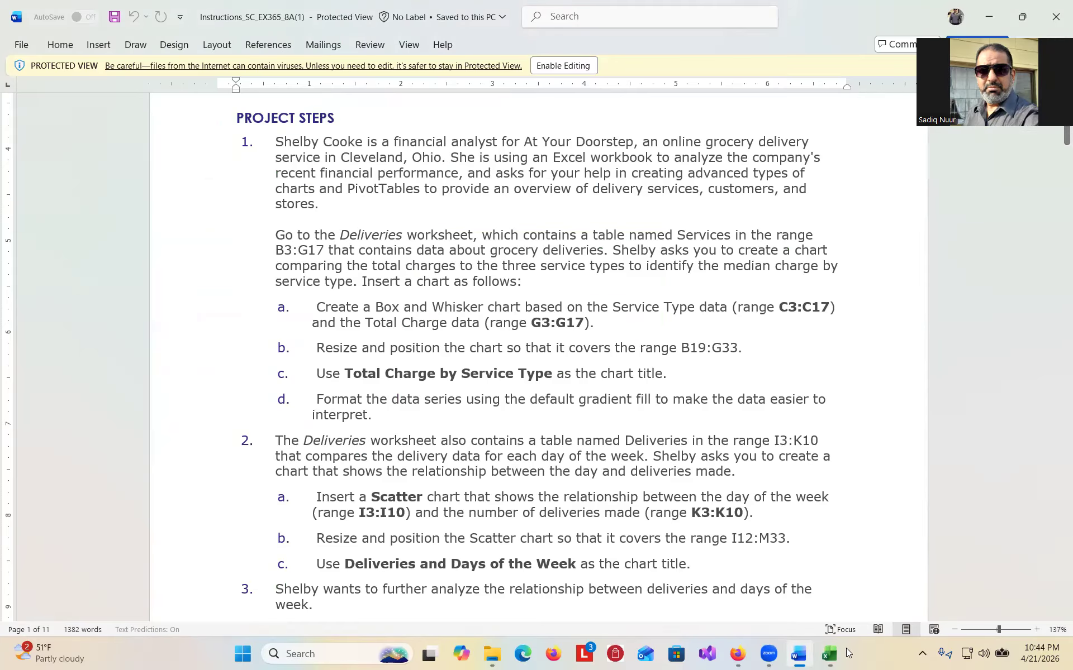
{"action": "left_click", "coordinate": [829, 654]}
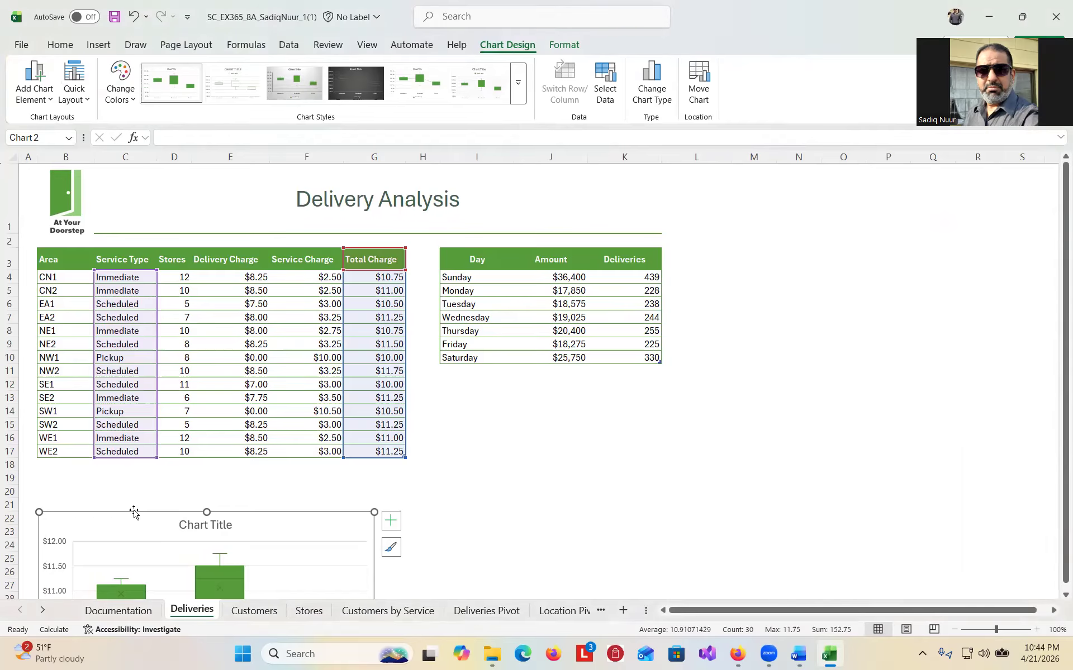
{"action": "left_click_drag", "start_coordinate": [137, 515], "coordinate": [135, 471]}
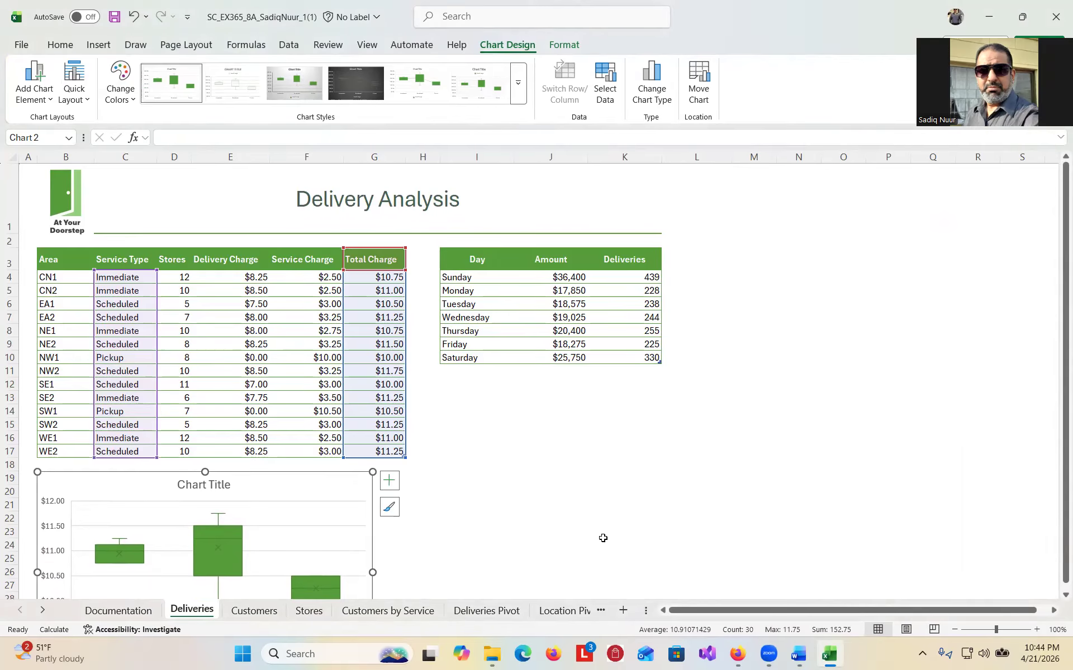
{"action": "left_click_drag", "start_coordinate": [1056, 495], "coordinate": [1058, 587]}
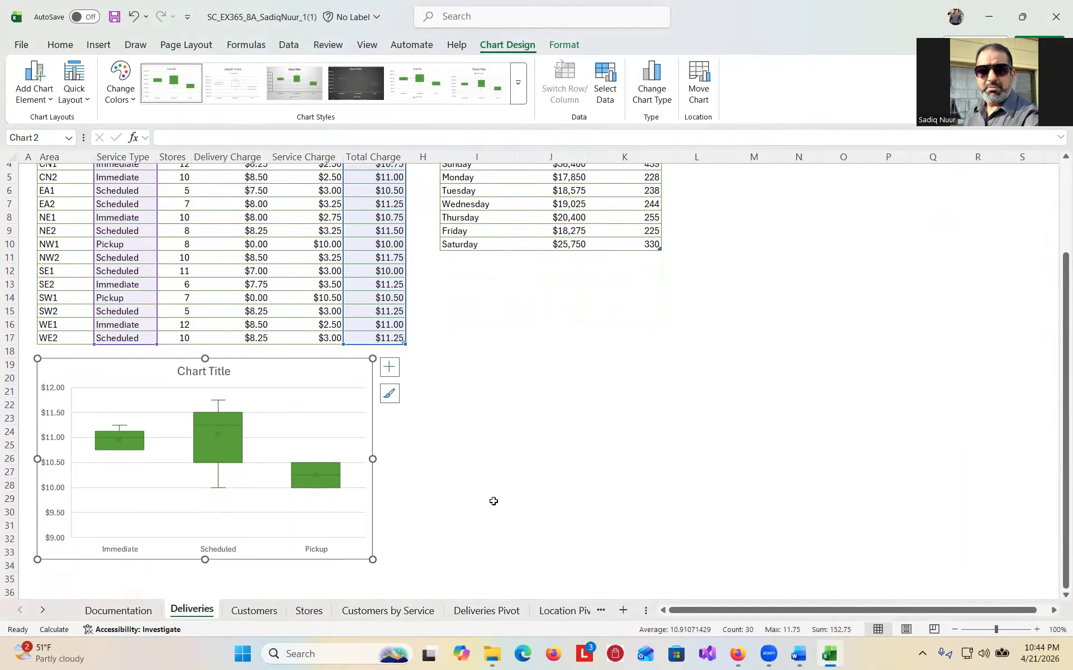
{"action": "left_click_drag", "start_coordinate": [372, 459], "coordinate": [406, 459]}
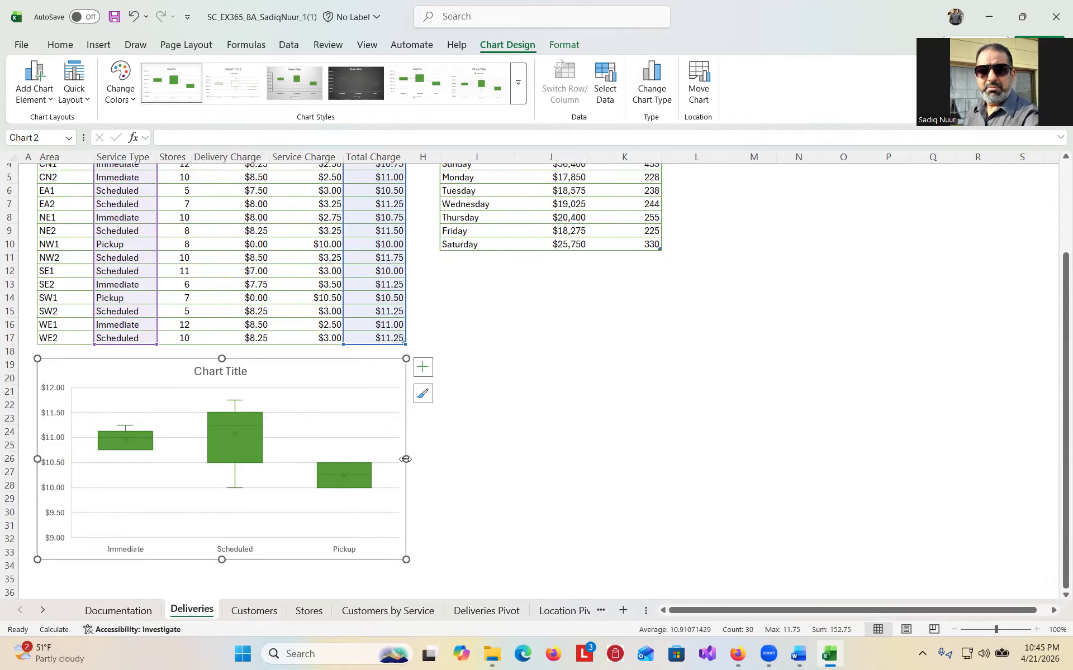
Copy "Total Charge by Service Type" from the Word instructions and paste it as the Box and Whisker chart's title in Excel
{"action": "left_click", "coordinate": [799, 655]}
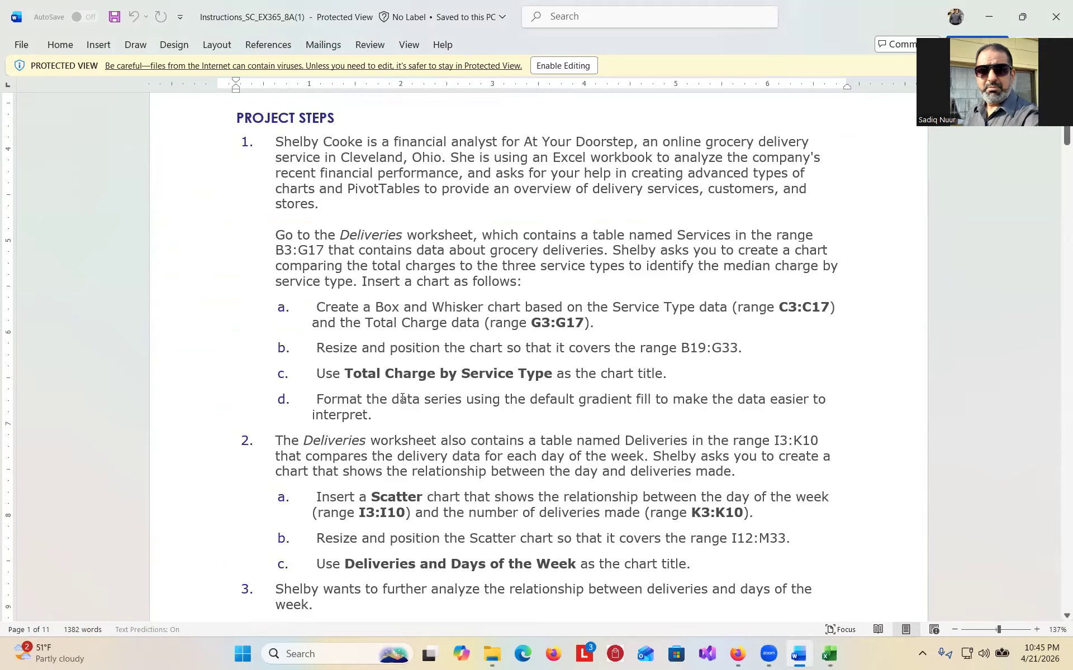
{"action": "left_click_drag", "start_coordinate": [347, 373], "coordinate": [544, 375]}
{"action": "key", "text": "ctrl+c"}
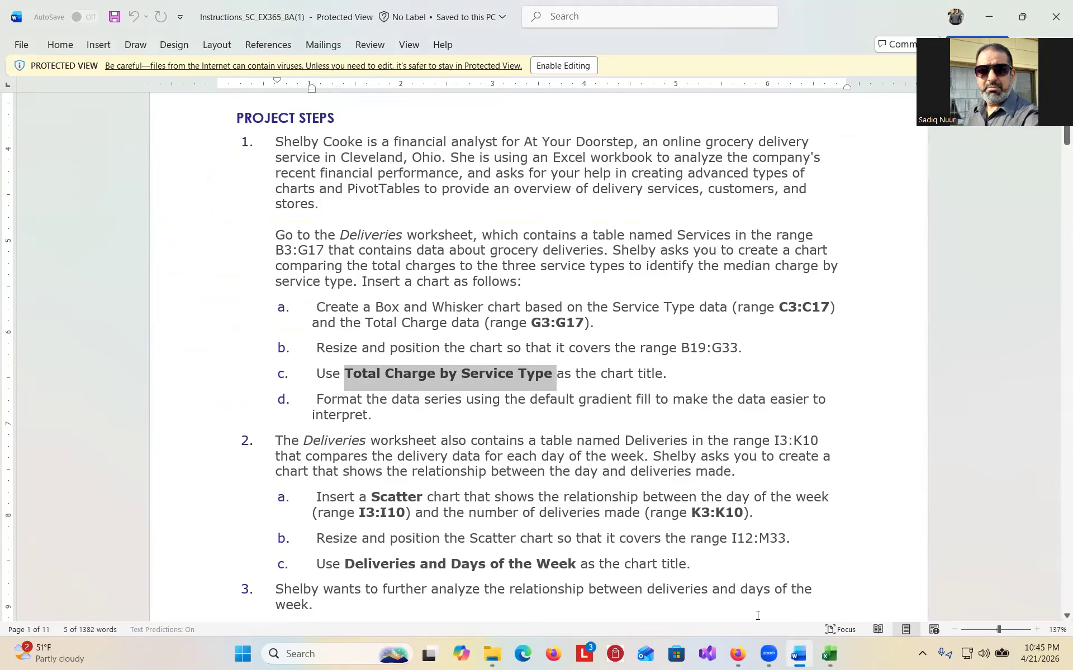
{"action": "left_click", "coordinate": [829, 654]}
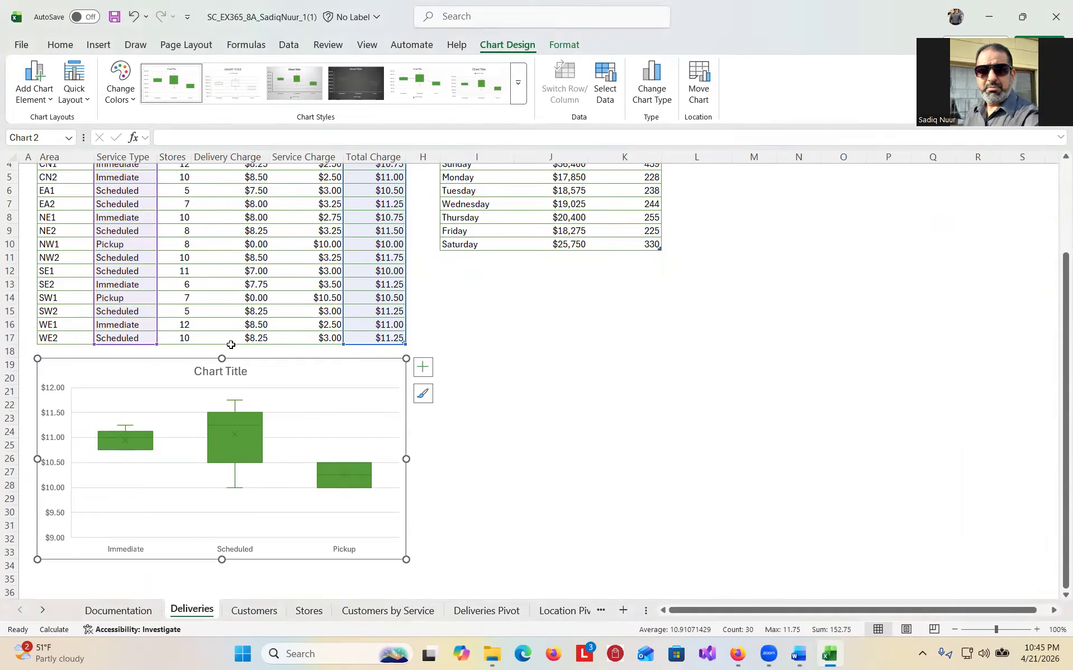
{"action": "left_click", "coordinate": [223, 371]}
{"action": "left_click_drag", "start_coordinate": [196, 371], "coordinate": [243, 372]}
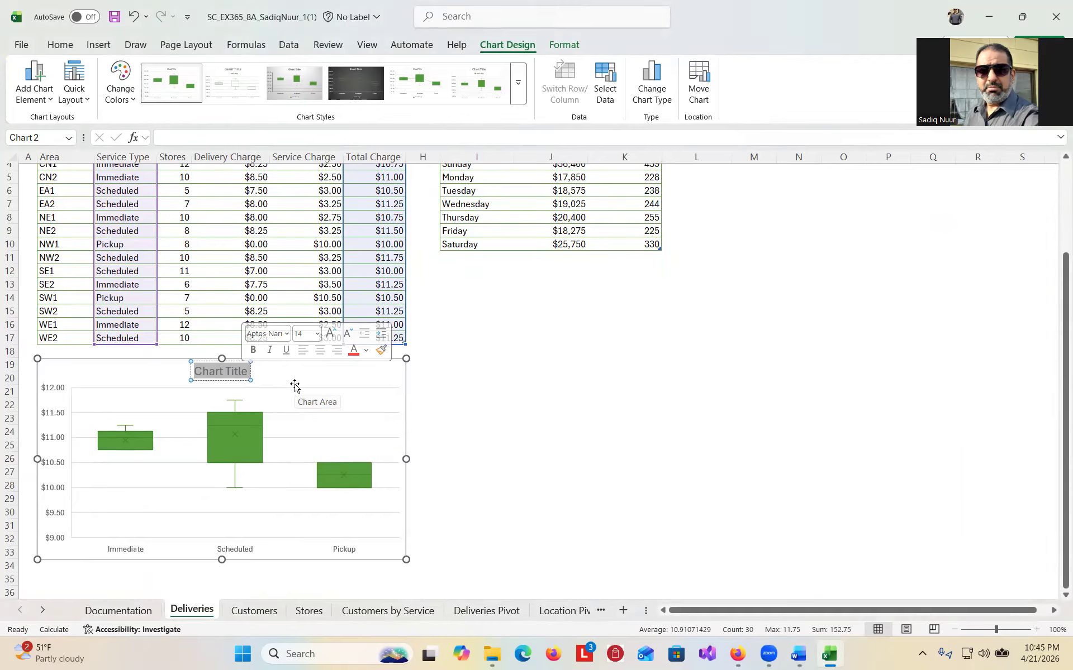
{"action": "key", "text": "ctrl+v"}
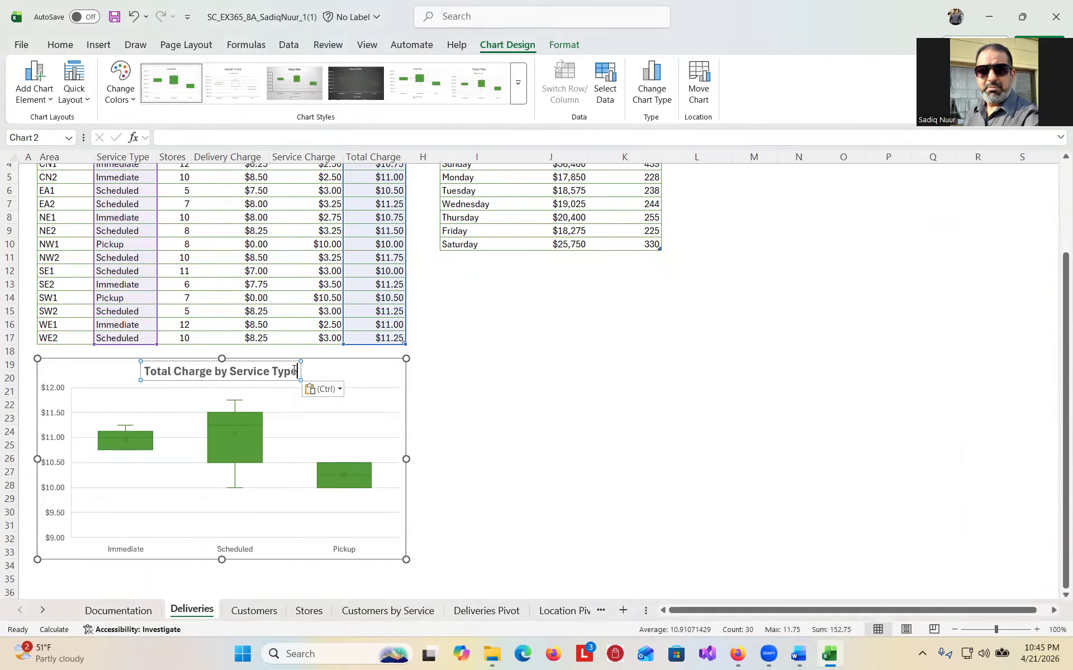
Remove the bold formatting from the whole chart title and deselect the chart
{"action": "key", "text": "ctrl+shift+Left"}
{"action": "key", "text": "ctrl+shift+Left"}
{"action": "key", "text": "ctrl+shift+Left"}
{"action": "key", "text": "ctrl+shift+Left"}
{"action": "key", "text": "ctrl+shift+Left"}
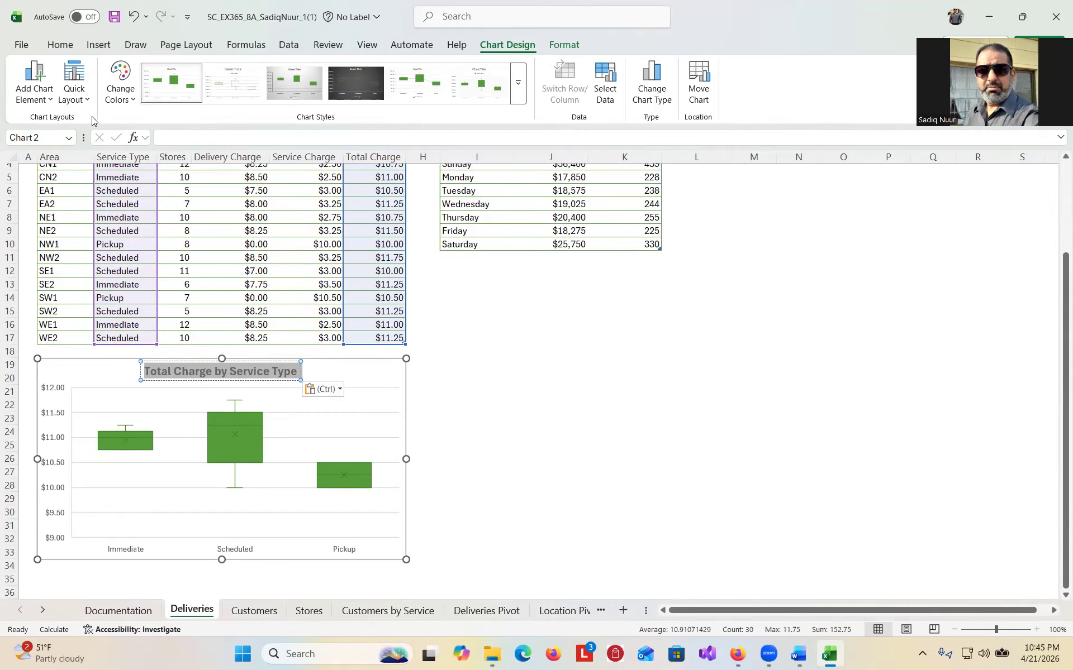
{"action": "left_click", "coordinate": [59, 46]}
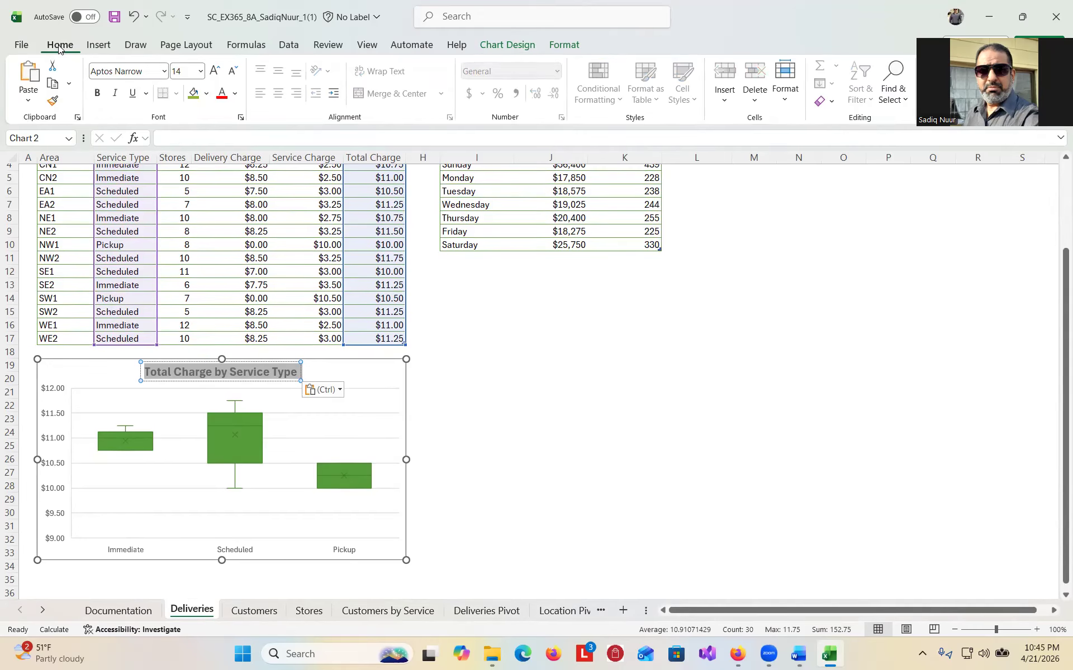
{"action": "left_click", "coordinate": [97, 94]}
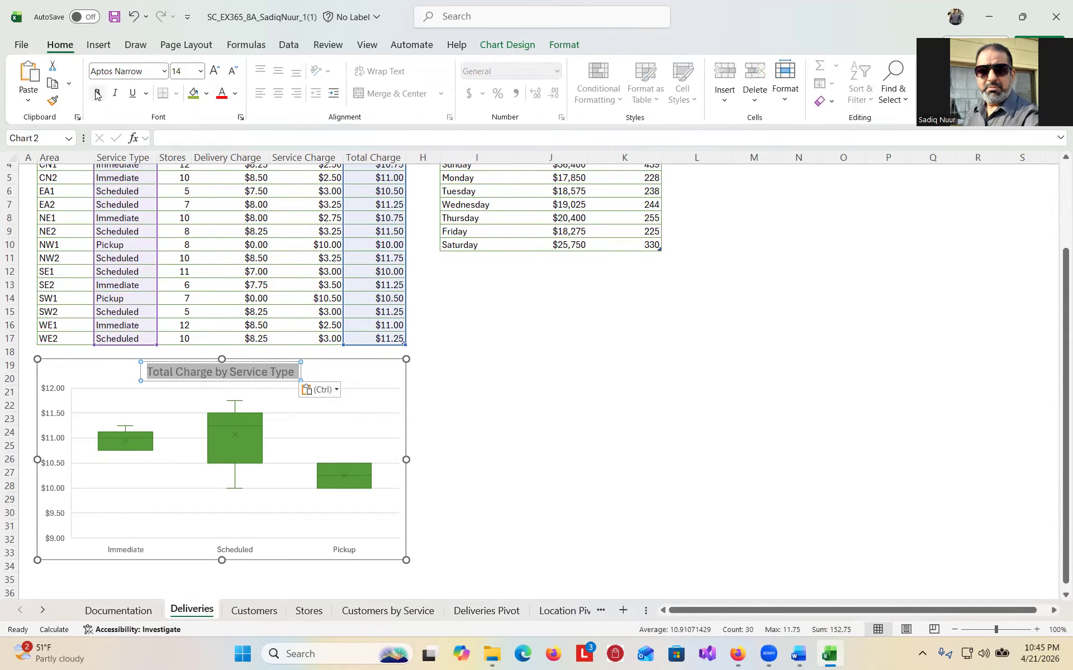
{"action": "left_click", "coordinate": [506, 413]}
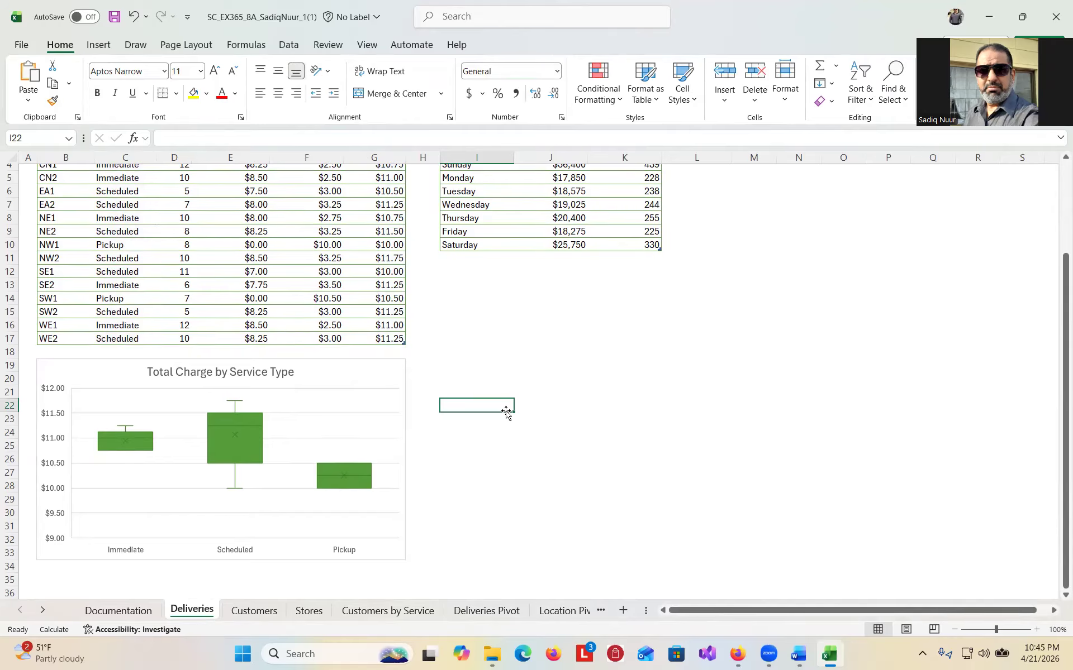
Switch to the Word instructions and review the chart requirements listed under project step 1
{"action": "left_click", "coordinate": [797, 655]}
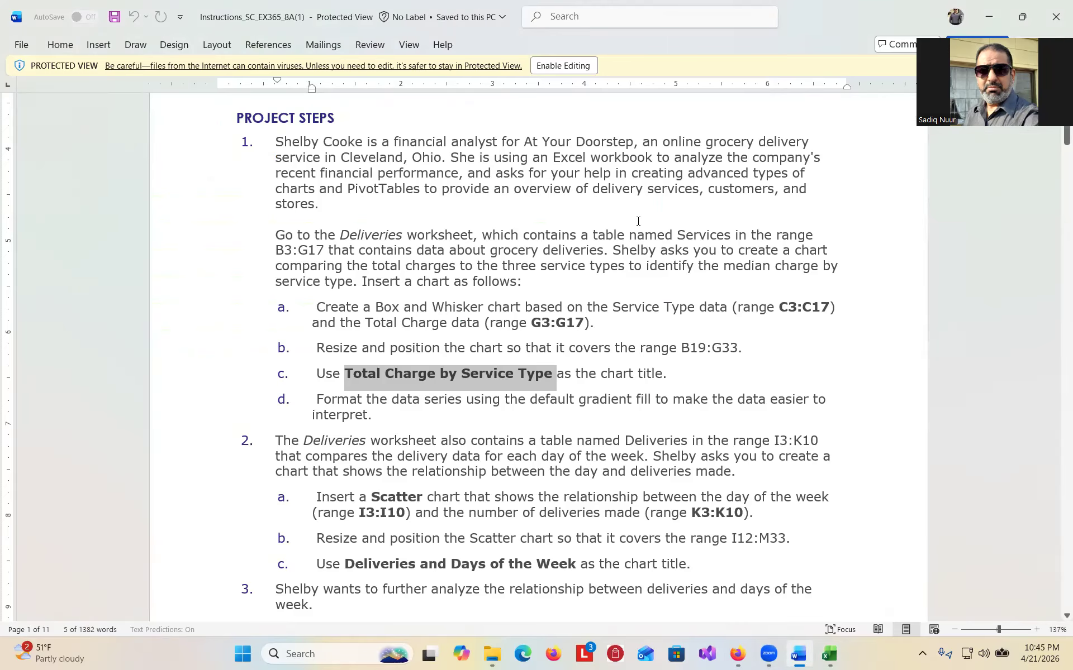
{"action": "left_click_drag", "start_coordinate": [268, 226], "coordinate": [240, 240]}
{"action": "mouse_move", "coordinate": [242, 295]}
{"action": "left_mouse_down"}
{"action": "mouse_move", "coordinate": [240, 372]}
{"action": "mouse_move", "coordinate": [255, 388]}
{"action": "mouse_move", "coordinate": [274, 385]}
{"action": "left_mouse_up"}
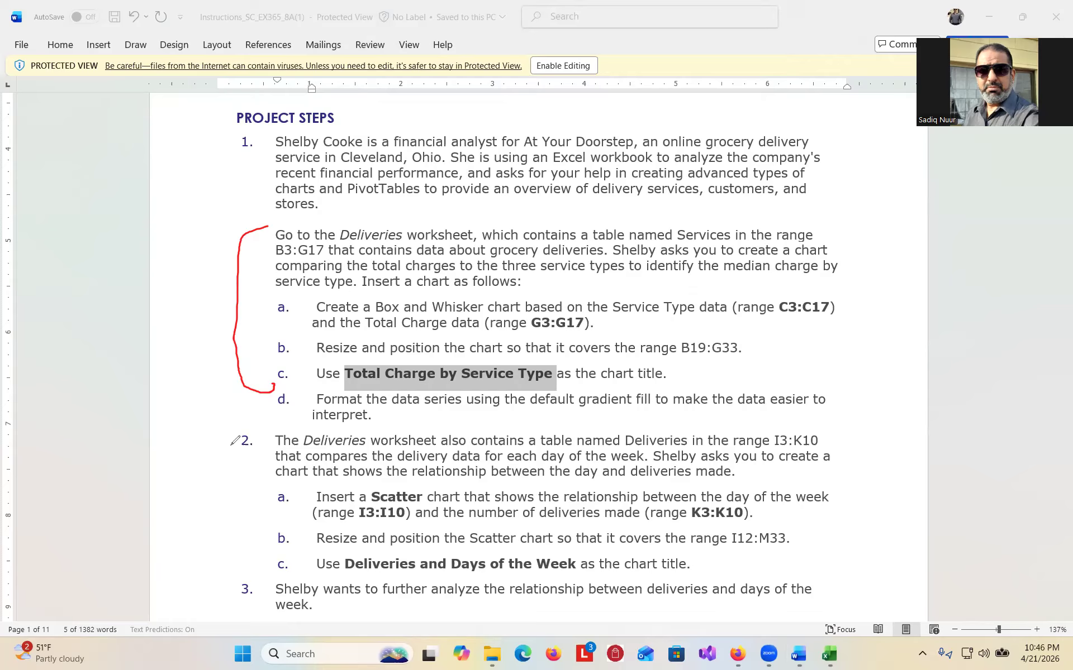
{"action": "left_click", "coordinate": [1059, 262]}
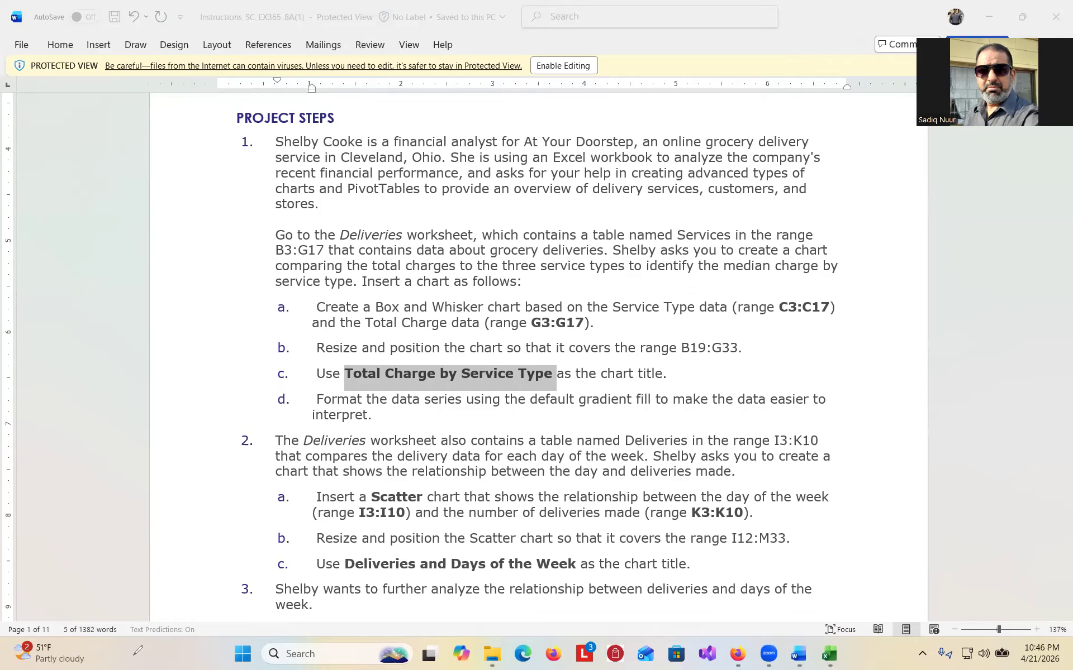
Compare the Box and Whisker chart in Excel with Final Figure 1 in the Word instructions, and return to the project steps
{"action": "left_click_drag", "start_coordinate": [1059, 170], "coordinate": [1057, 306]}
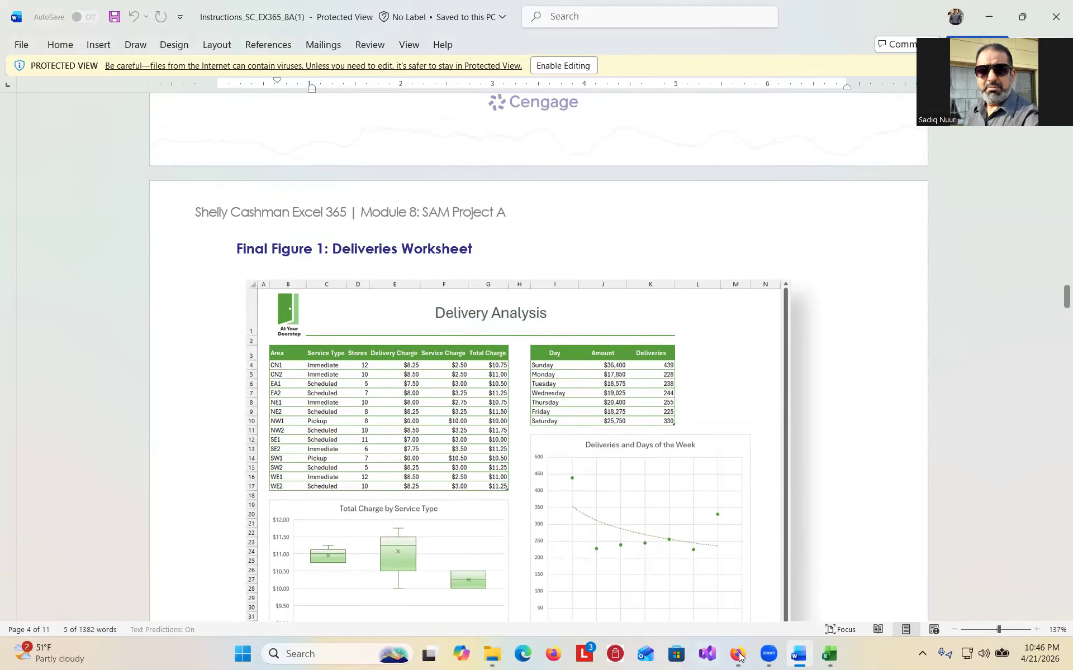
{"action": "left_click", "coordinate": [827, 655]}
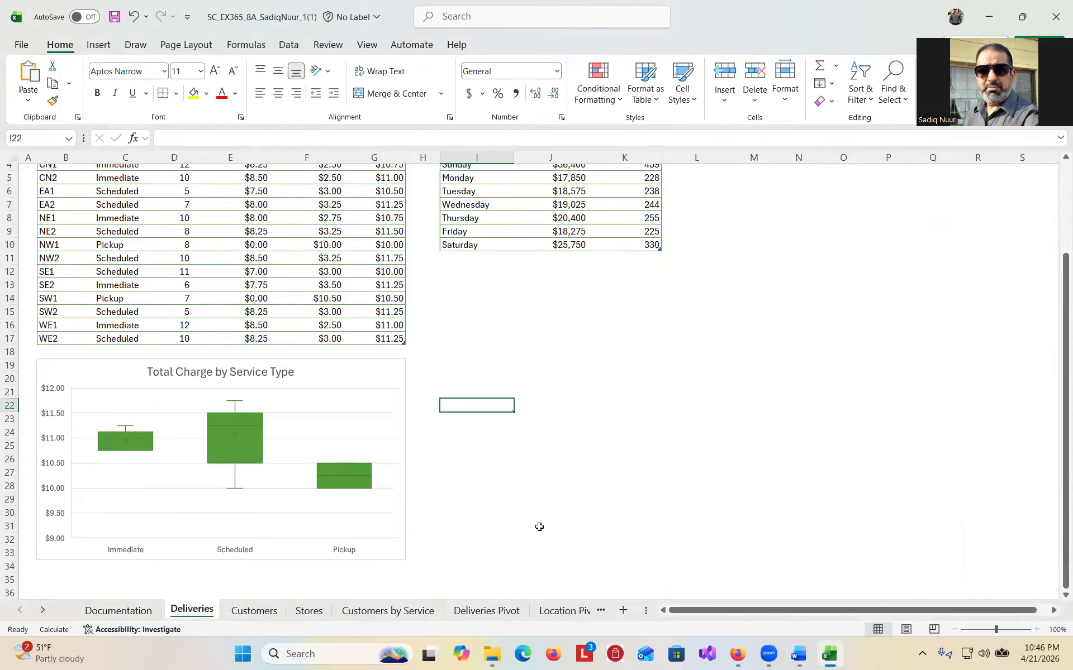
{"action": "left_click", "coordinate": [234, 437]}
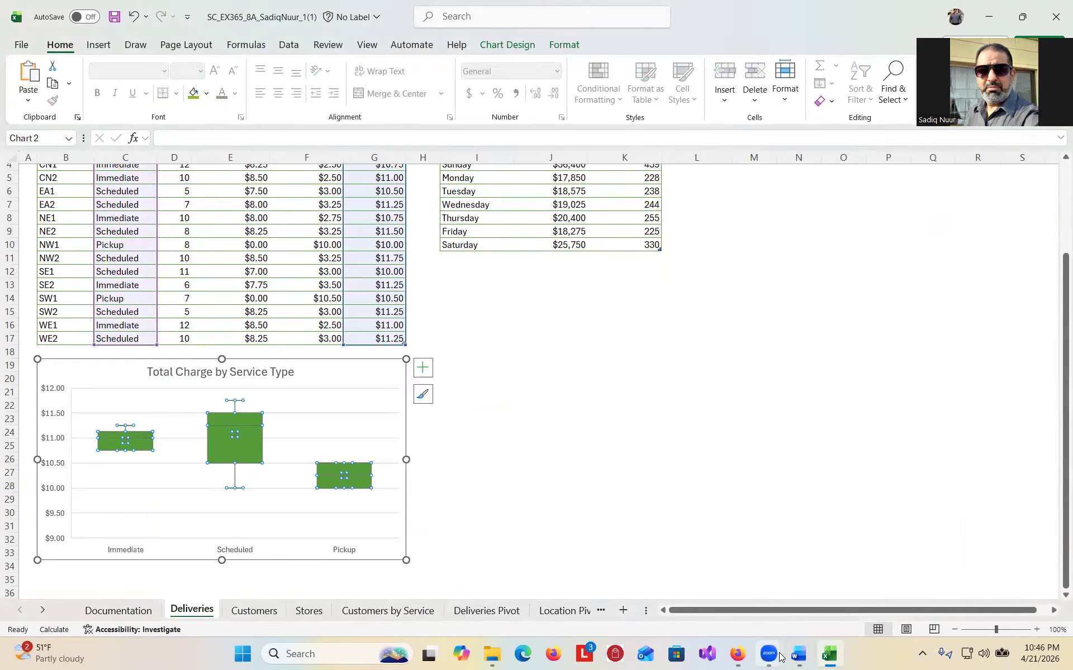
{"action": "left_click", "coordinate": [798, 655]}
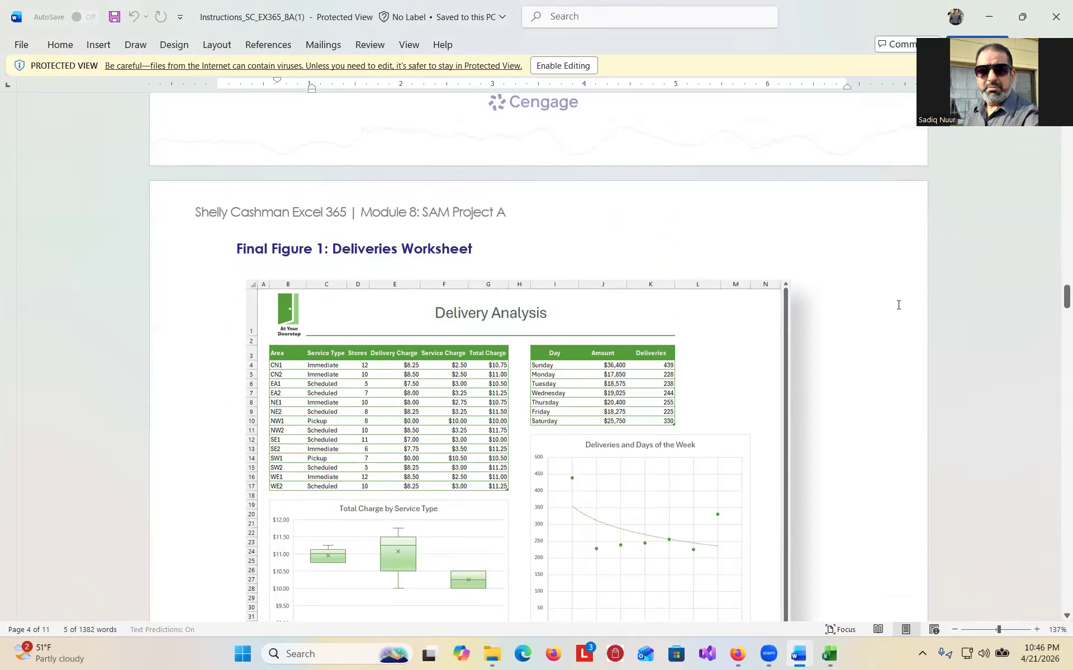
{"action": "left_click_drag", "start_coordinate": [1059, 301], "coordinate": [1056, 142]}
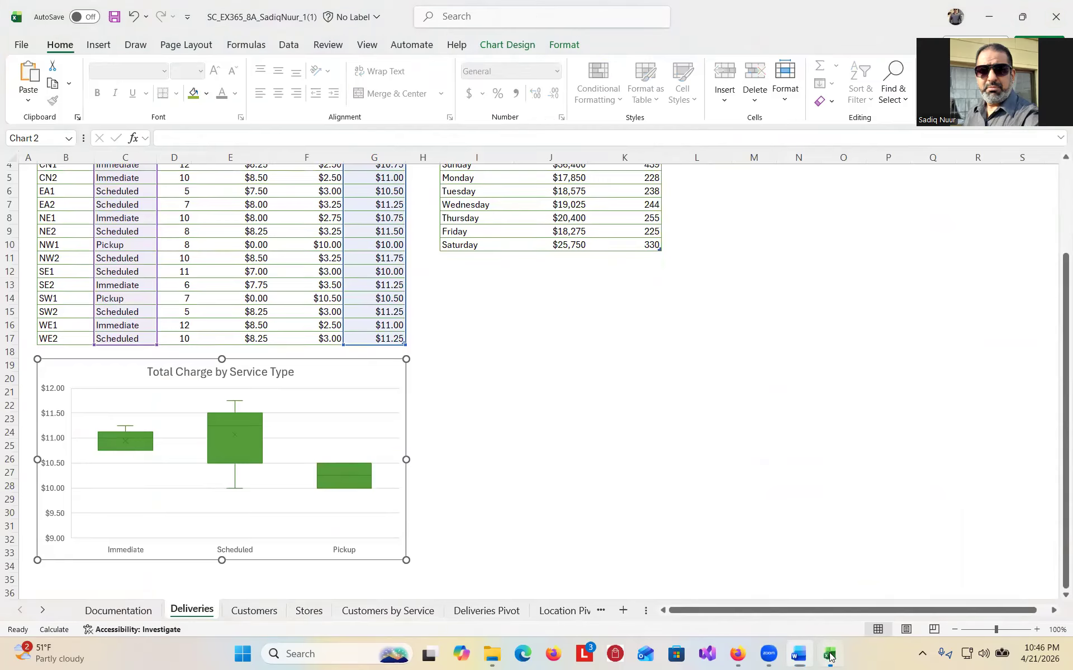
Switch to Excel, try a gradient fill on the Box and Whisker chart's plot area, and undo it
{"action": "left_click", "coordinate": [829, 654]}
{"action": "left_click", "coordinate": [358, 473]}
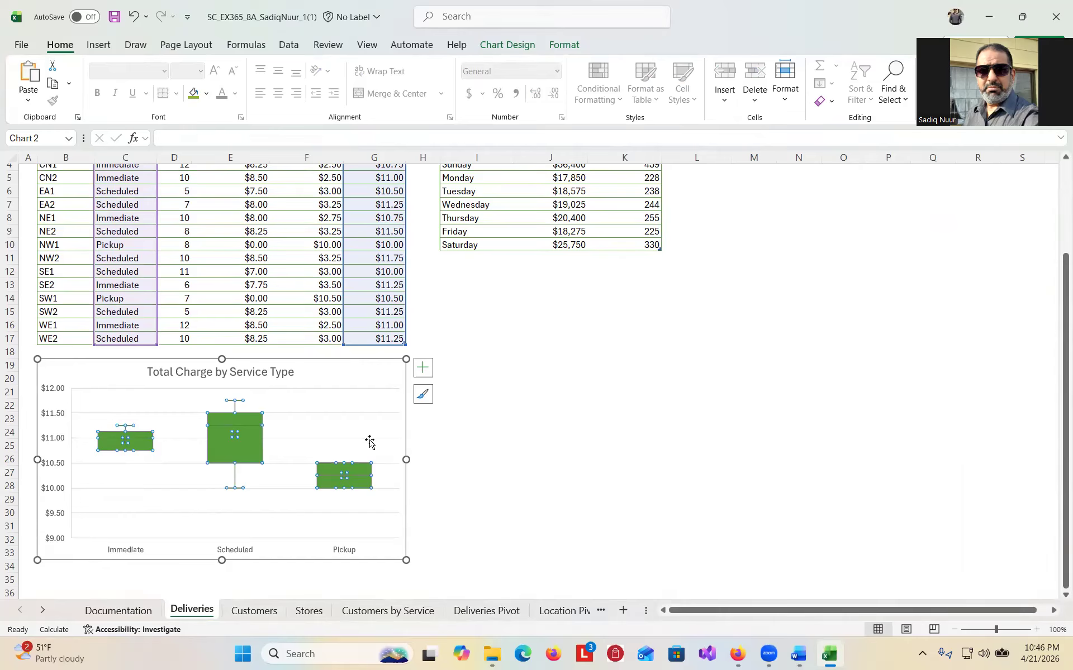
{"action": "left_click", "coordinate": [300, 421]}
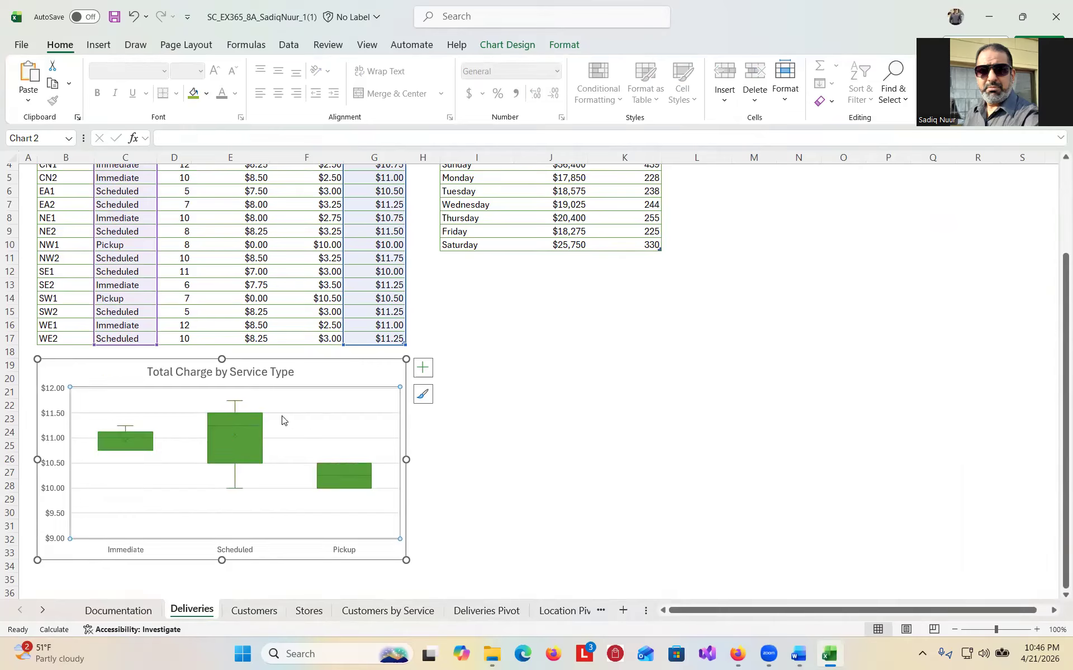
{"action": "right_click", "coordinate": [289, 422]}
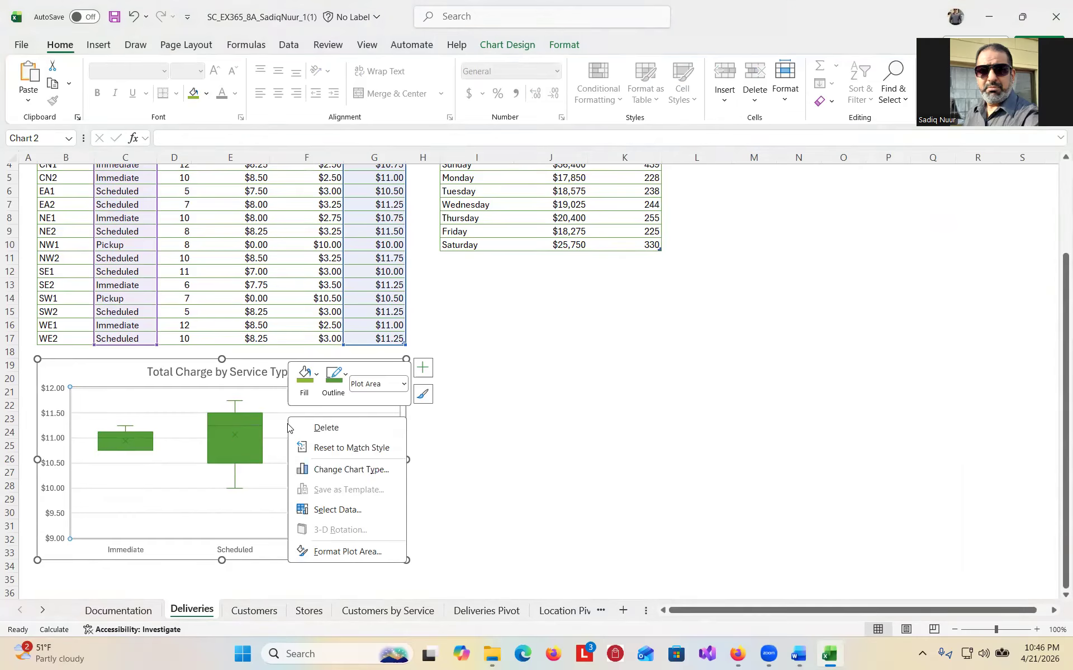
{"action": "left_click", "coordinate": [344, 553]}
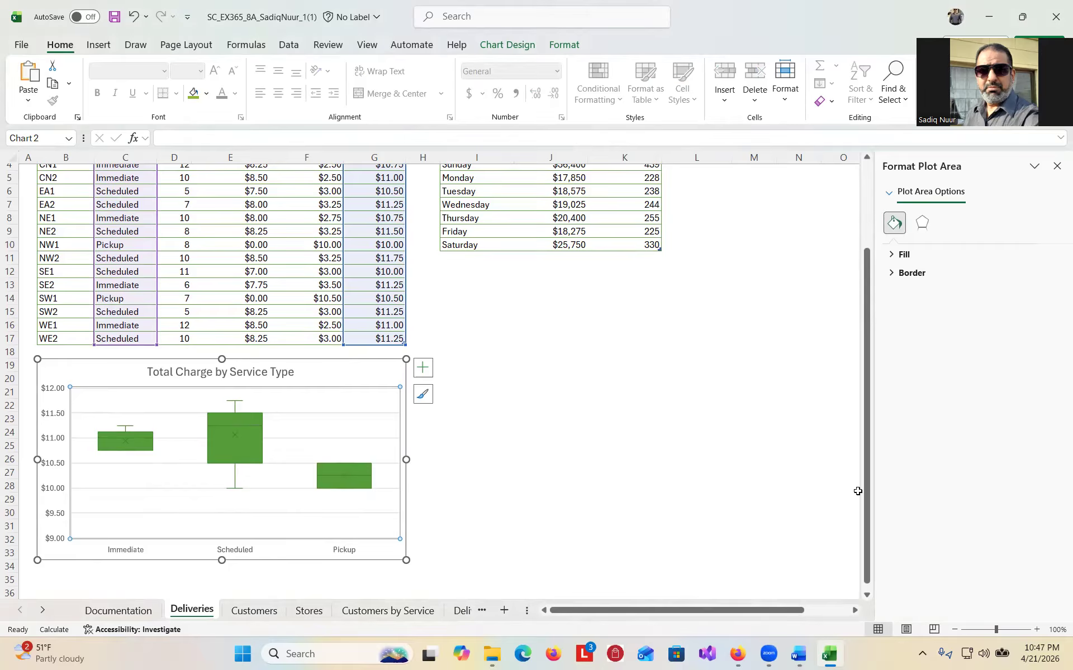
{"action": "left_click", "coordinate": [892, 256]}
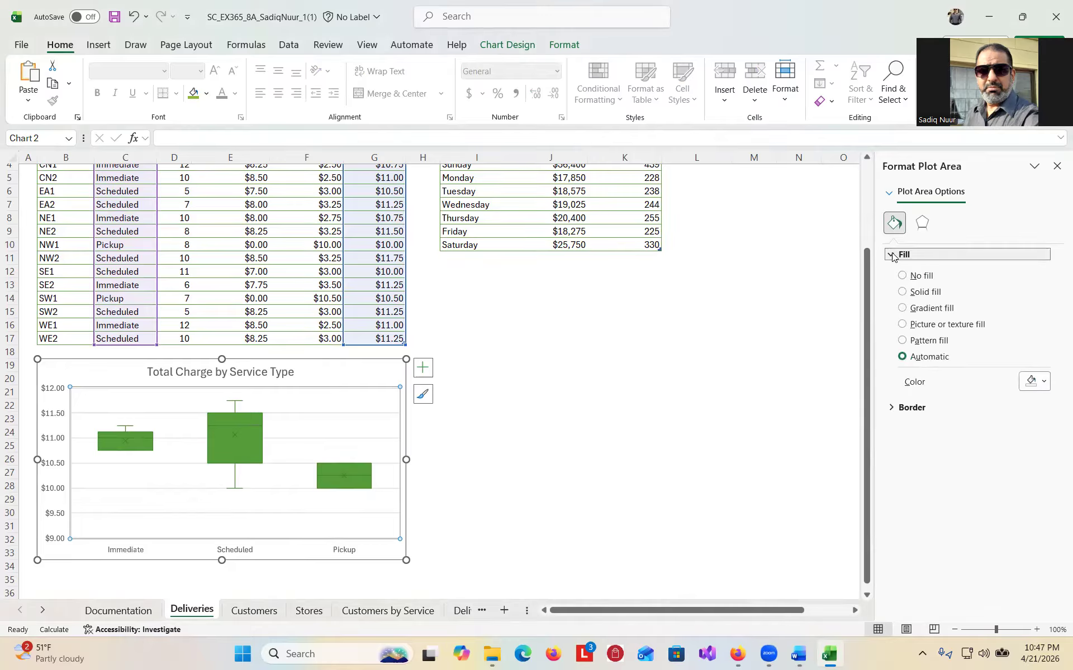
{"action": "left_click", "coordinate": [903, 308]}
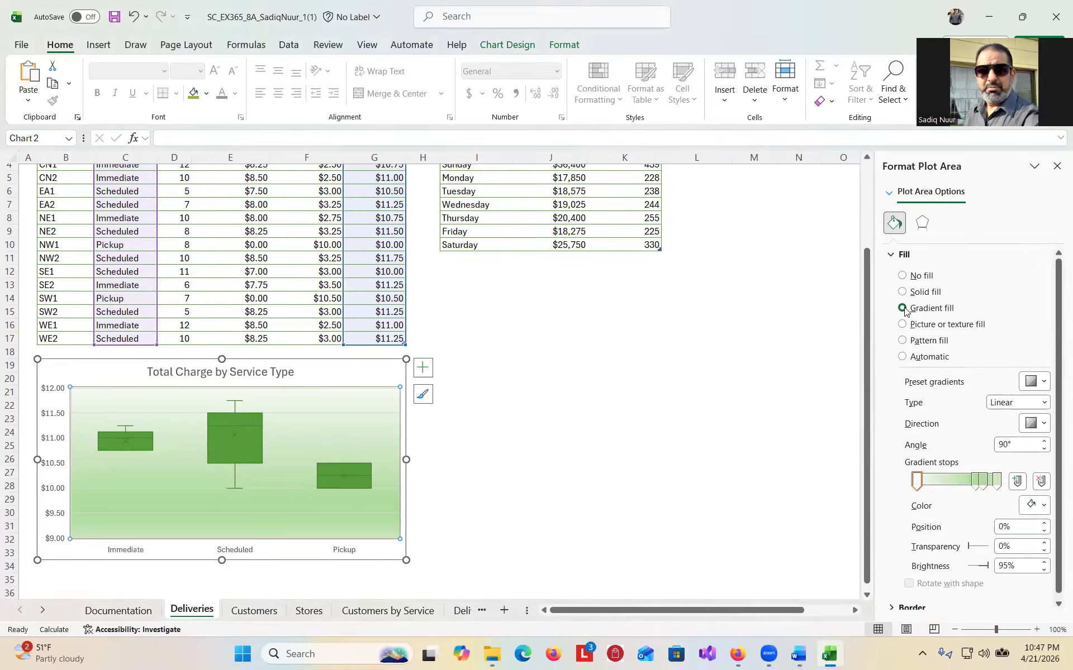
{"action": "key", "text": "ctrl+z"}
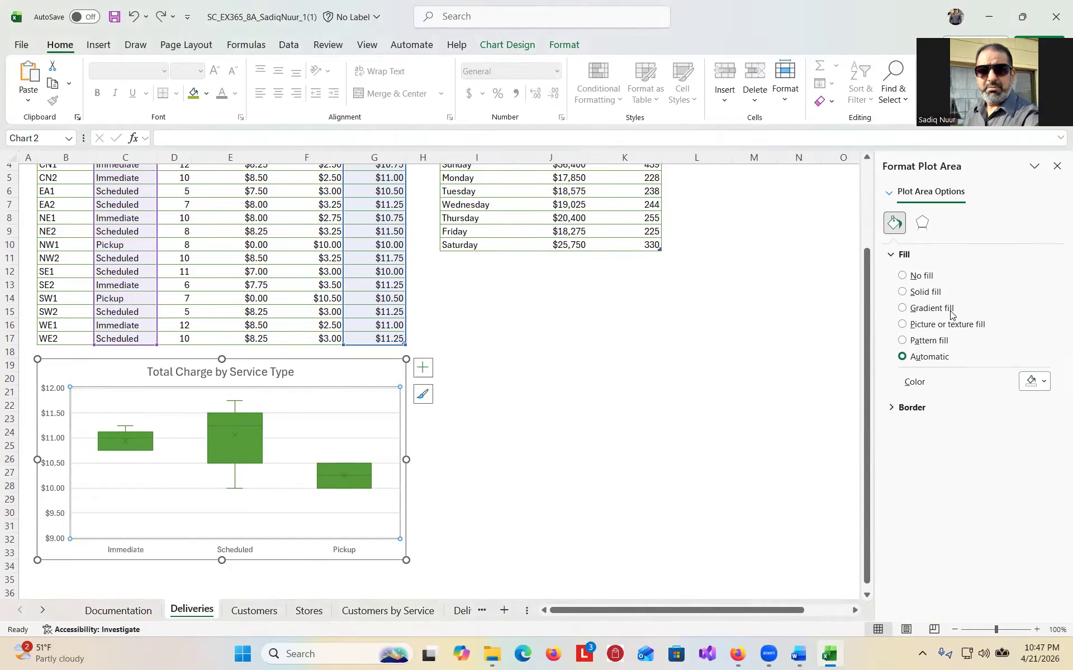
{"action": "left_click", "coordinate": [1056, 166]}
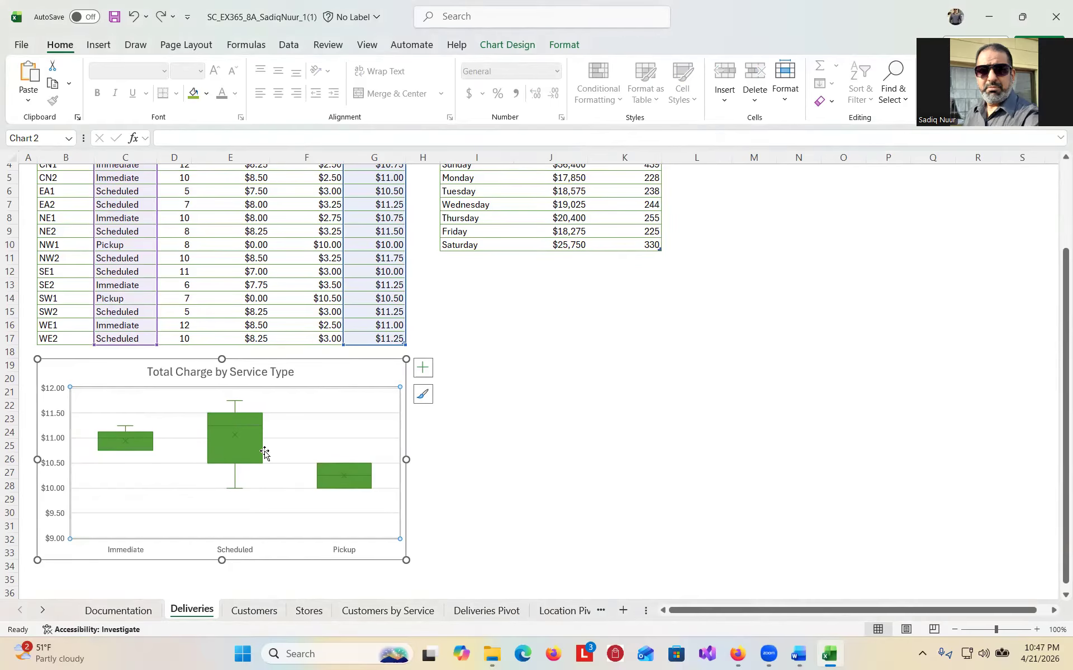
Format the Box and Whisker chart's data series with the default gradient fill and deselect the chart
{"action": "left_click", "coordinate": [238, 438]}
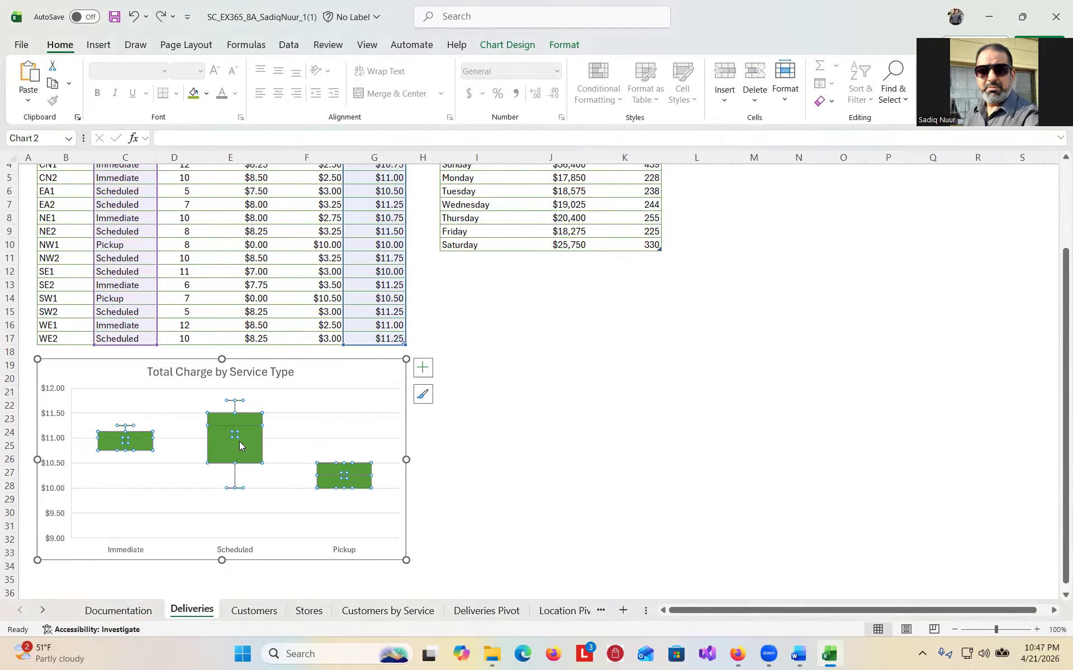
{"action": "right_click", "coordinate": [238, 438]}
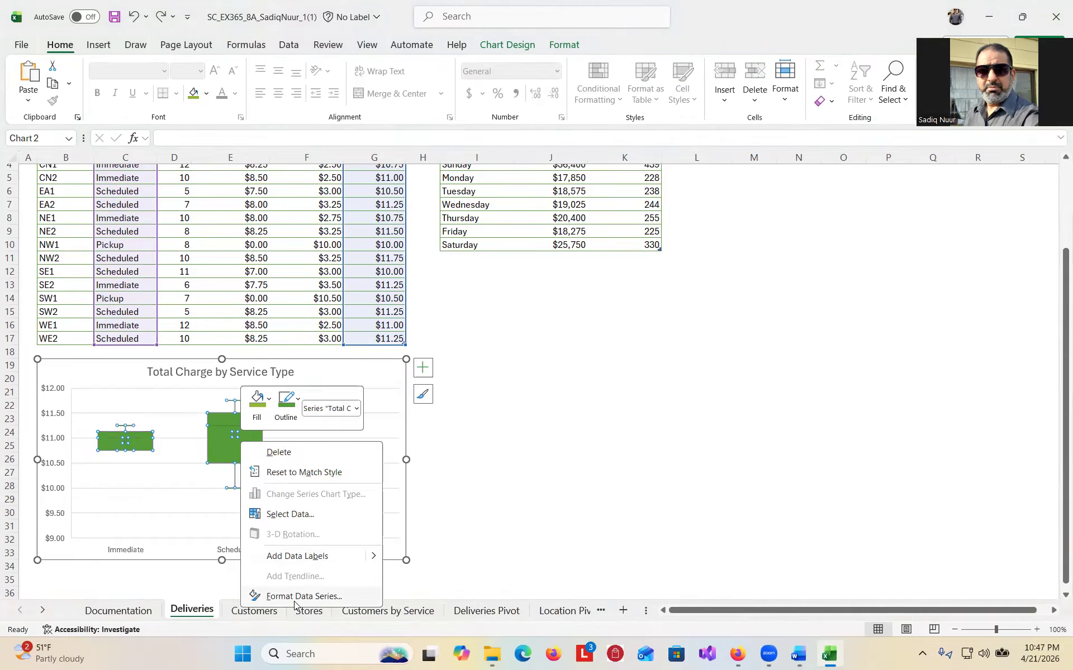
{"action": "left_click", "coordinate": [326, 596]}
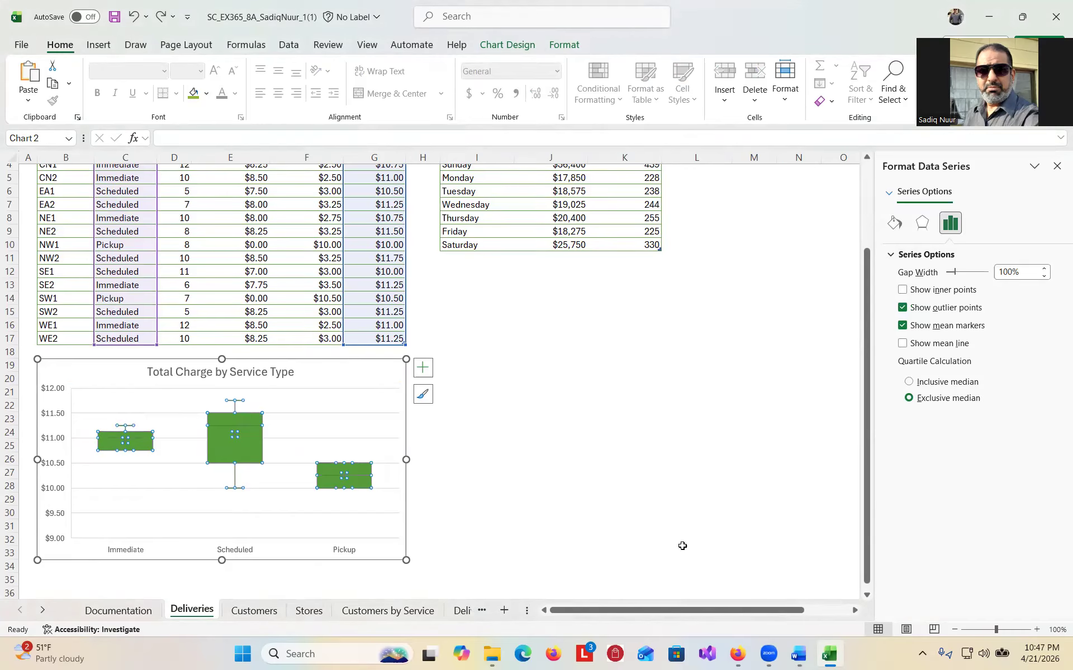
{"action": "left_click", "coordinate": [898, 230]}
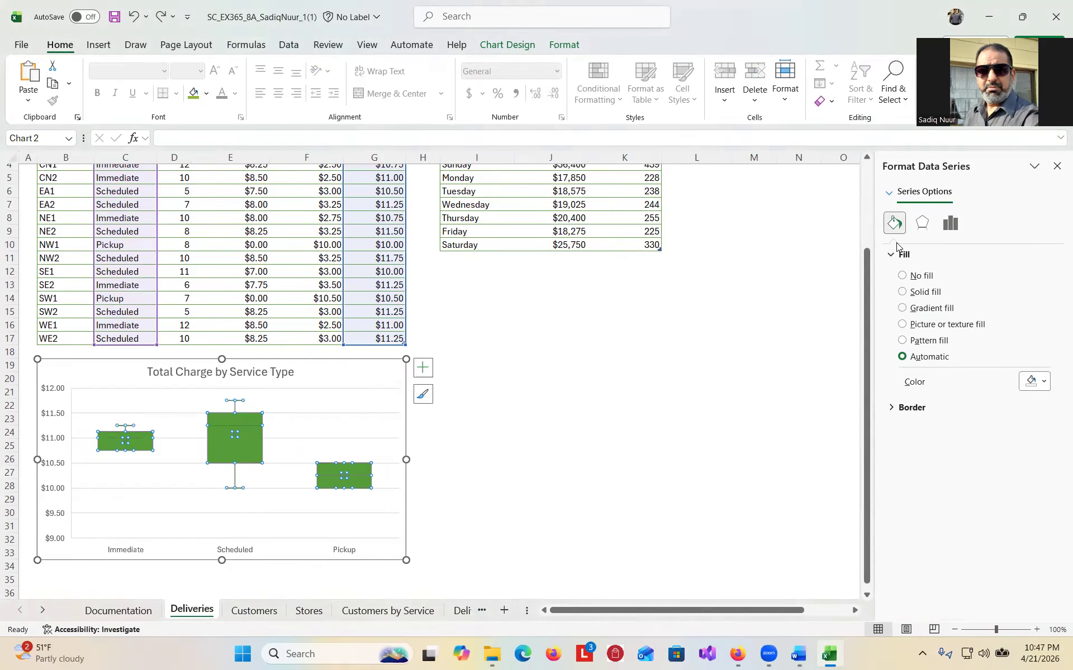
{"action": "left_click", "coordinate": [903, 308]}
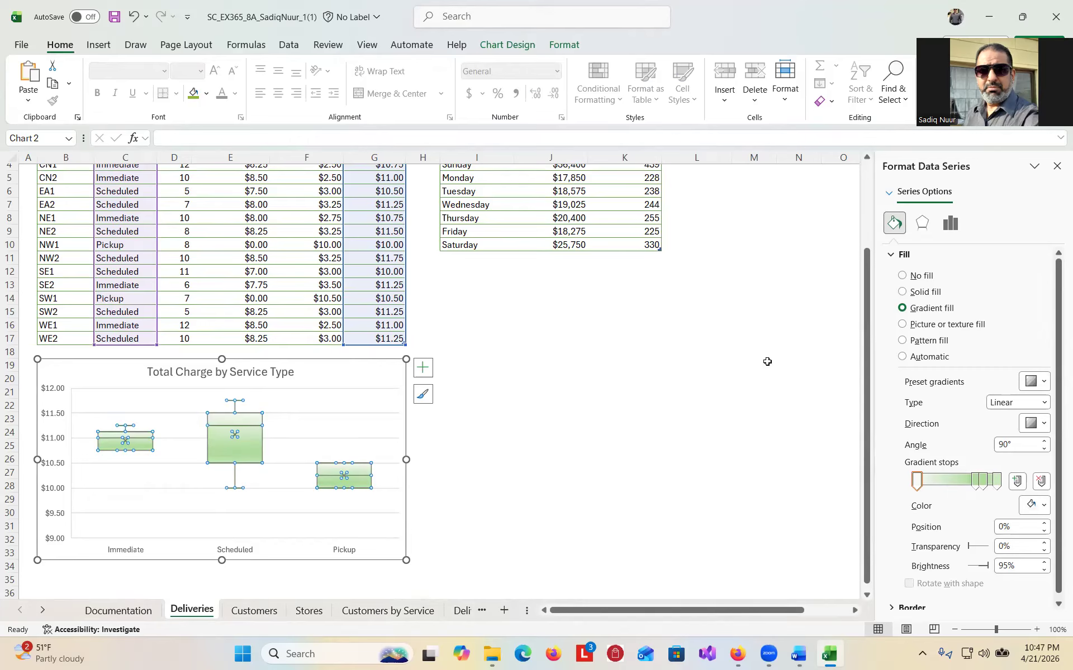
{"action": "left_click", "coordinate": [1057, 166]}
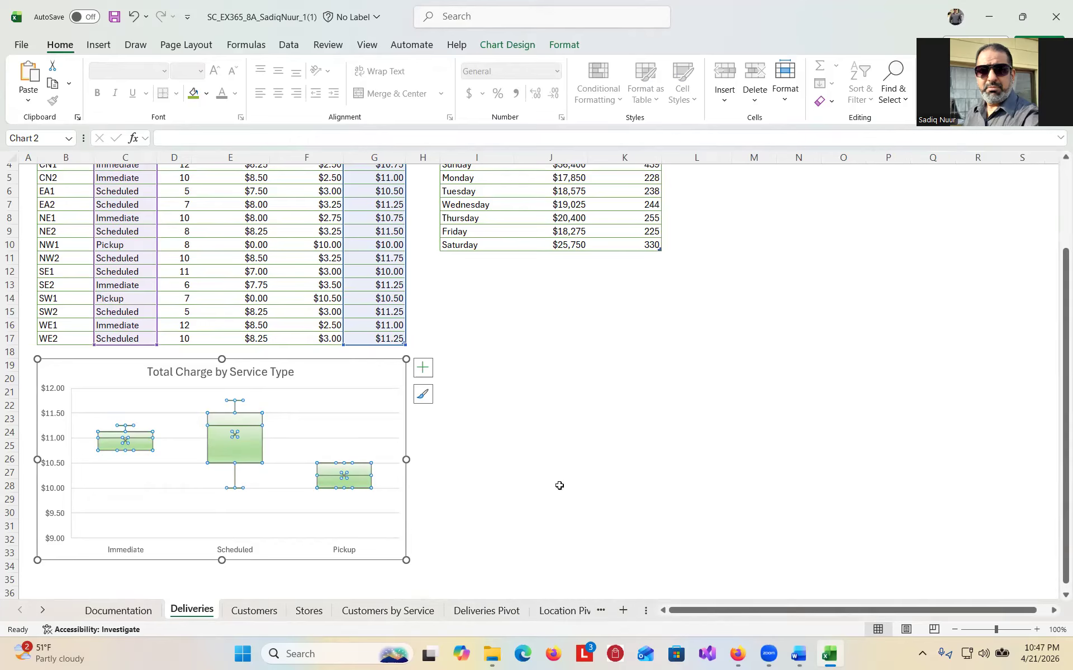
{"action": "left_click", "coordinate": [538, 486]}
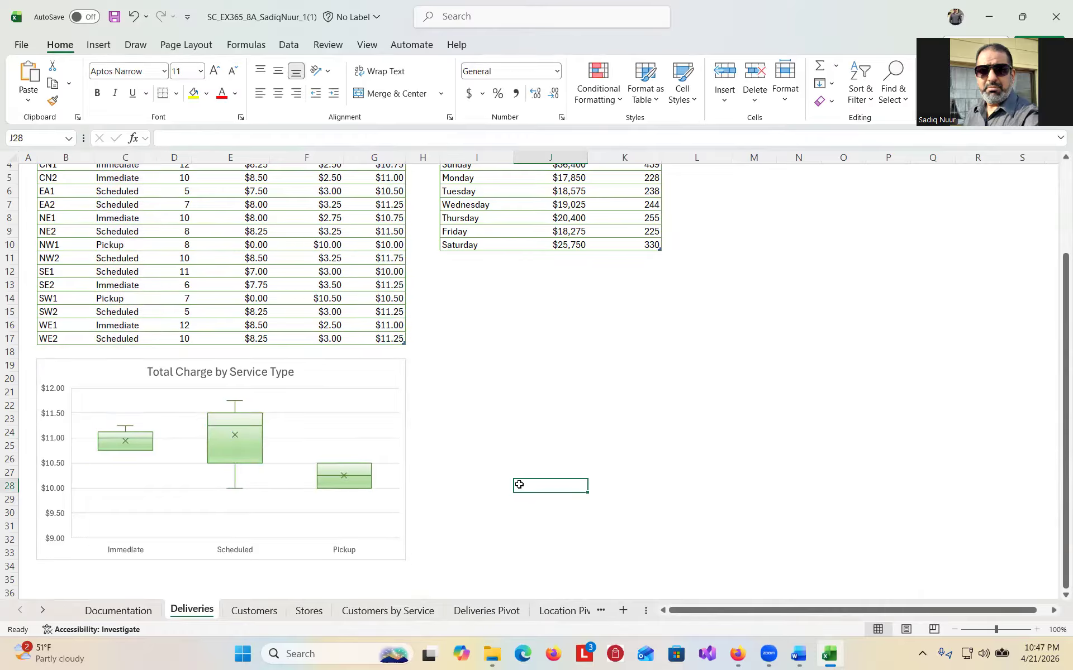
Read project step 2 in the Word instructions and select the ranges I3:I10 and K3:K10 together on the Deliveries worksheet in Excel
{"action": "left_click", "coordinate": [799, 654]}
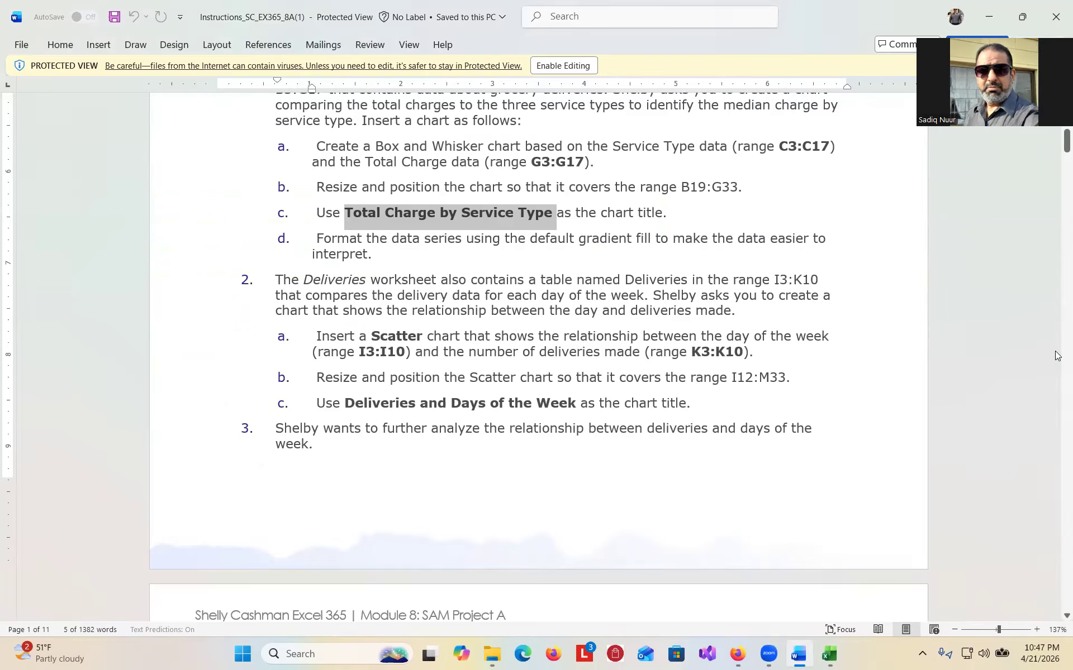
{"action": "left_click_drag", "start_coordinate": [1057, 150], "coordinate": [1057, 157]}
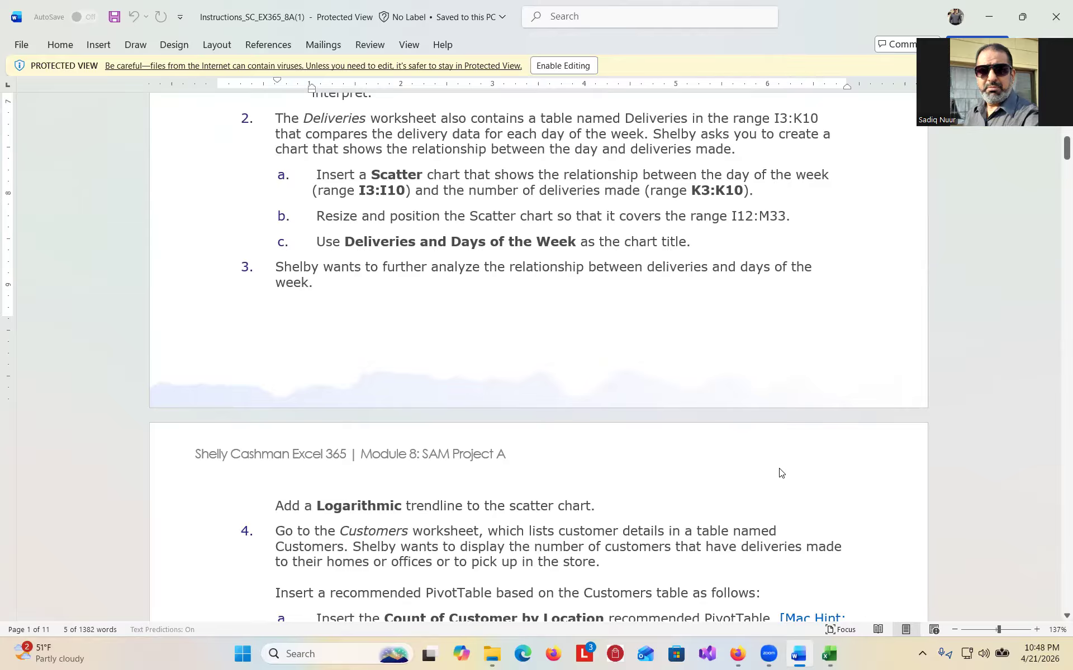
{"action": "left_click", "coordinate": [830, 656]}
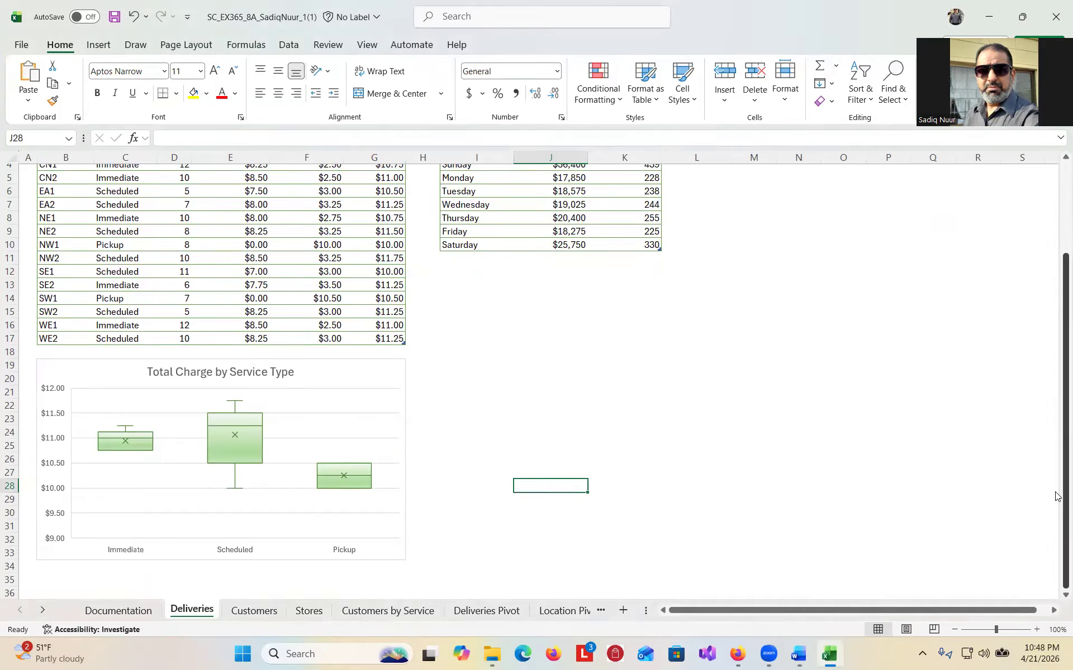
{"action": "scroll", "coordinate": [1057, 479], "scroll_direction": "up", "scroll_amount": 2}
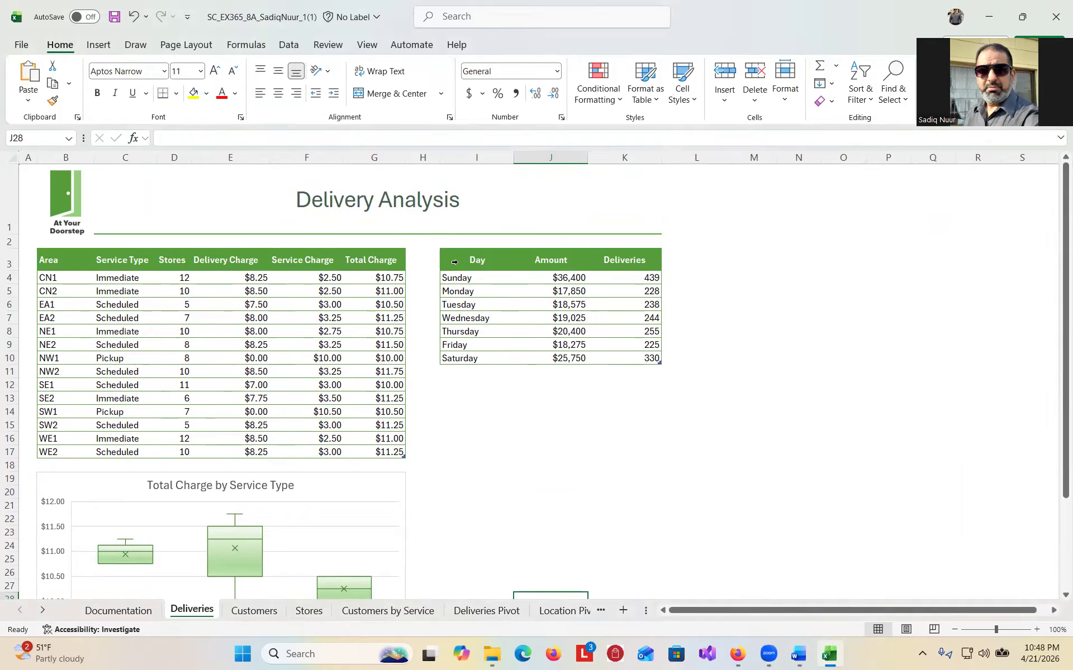
{"action": "left_click_drag", "start_coordinate": [457, 261], "coordinate": [466, 360]}
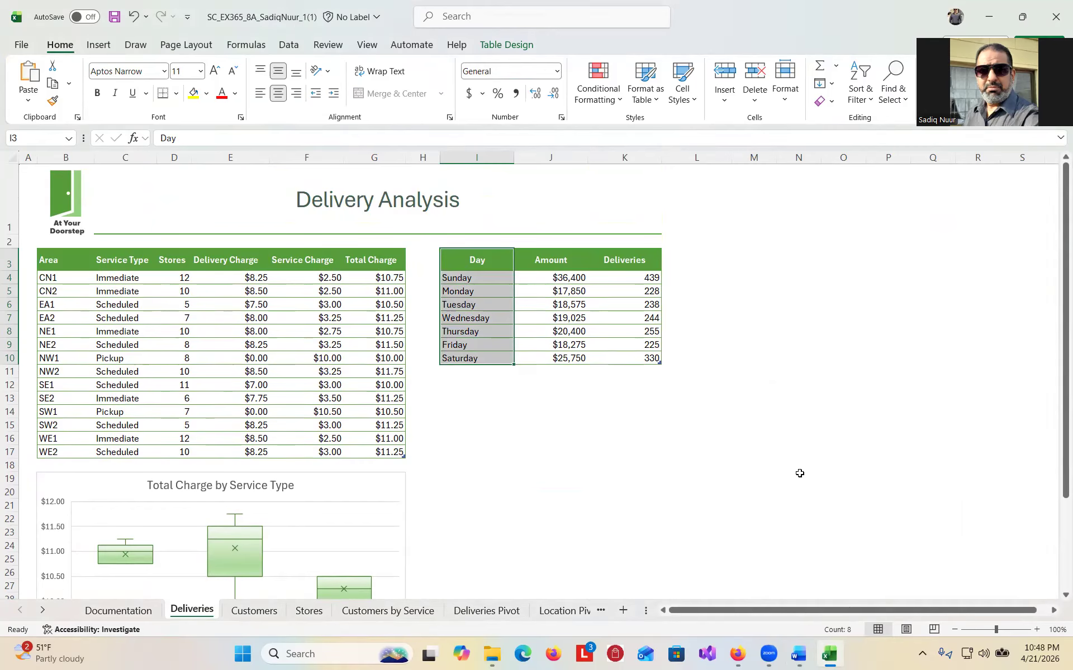
{"action": "left_click", "coordinate": [799, 655]}
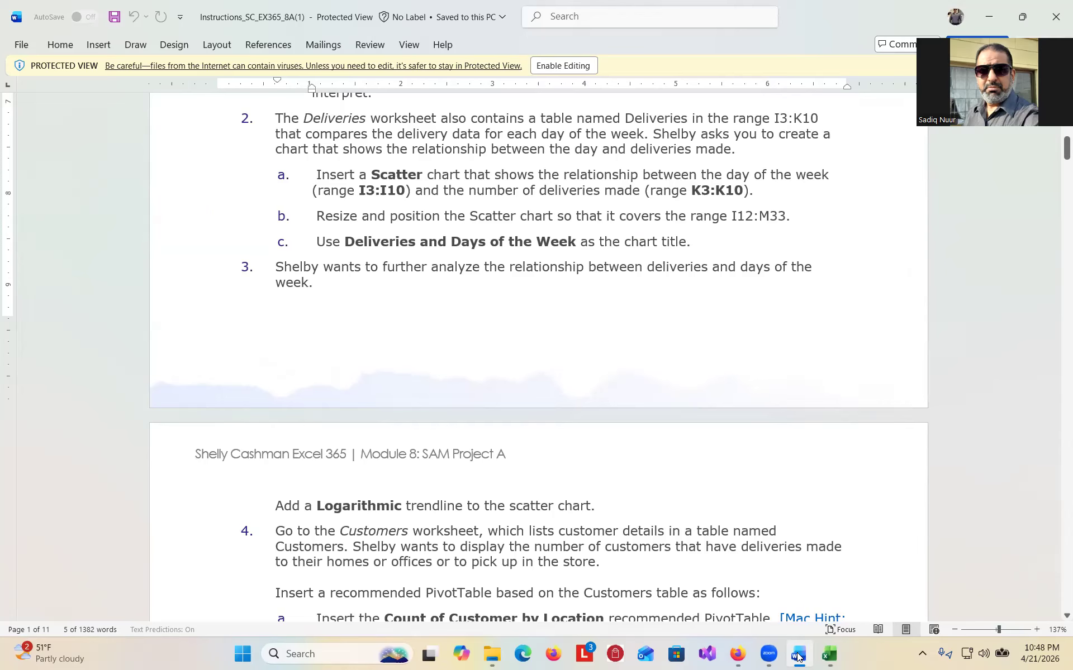
{"action": "left_click", "coordinate": [798, 656]}
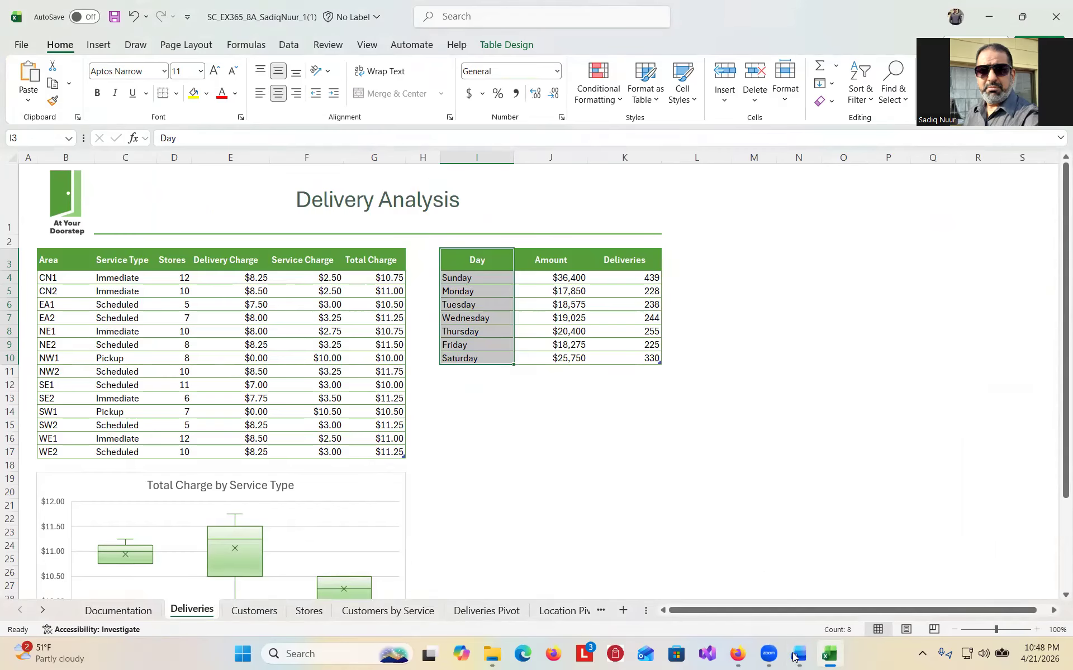
{"action": "left_click", "coordinate": [798, 655]}
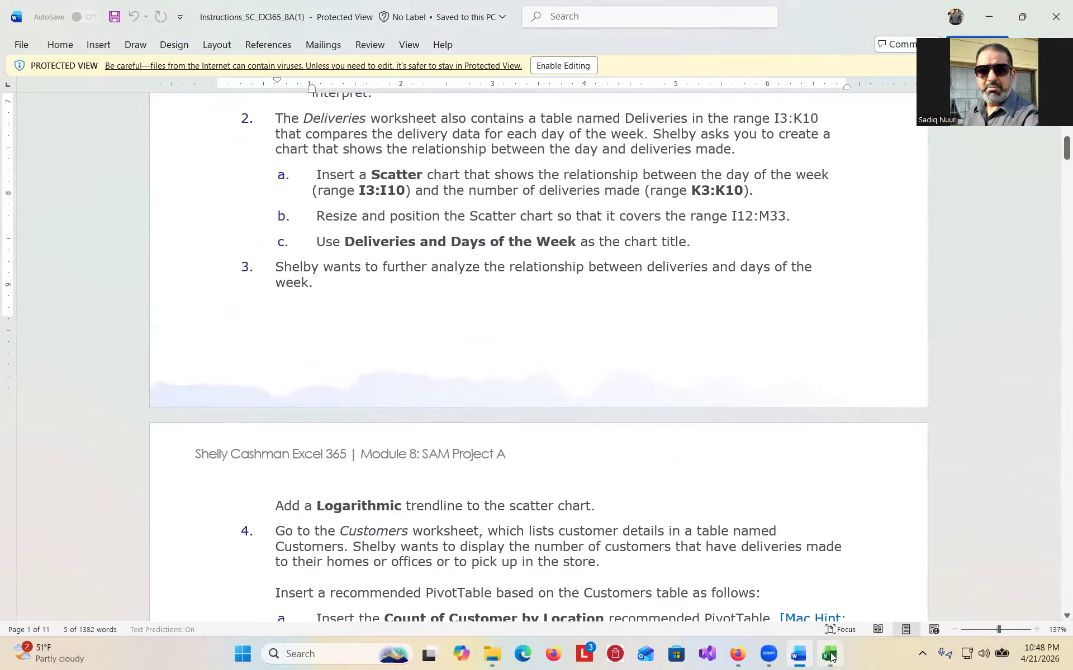
{"action": "left_click", "coordinate": [829, 655]}
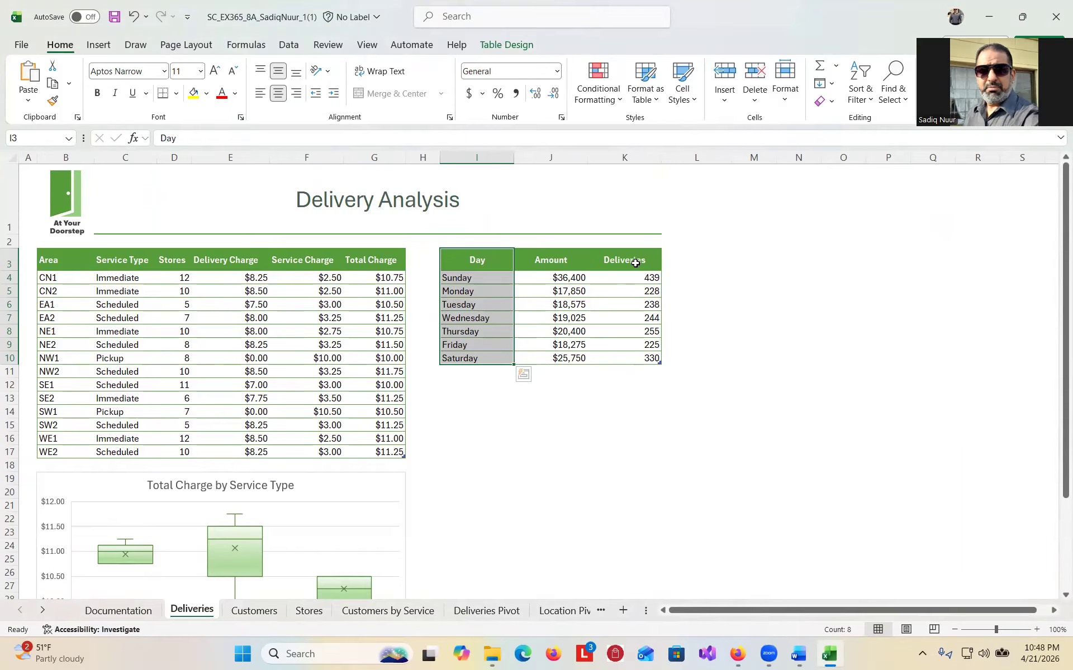
{"action": "left_click_drag", "start_coordinate": [635, 262], "coordinate": [625, 354]}
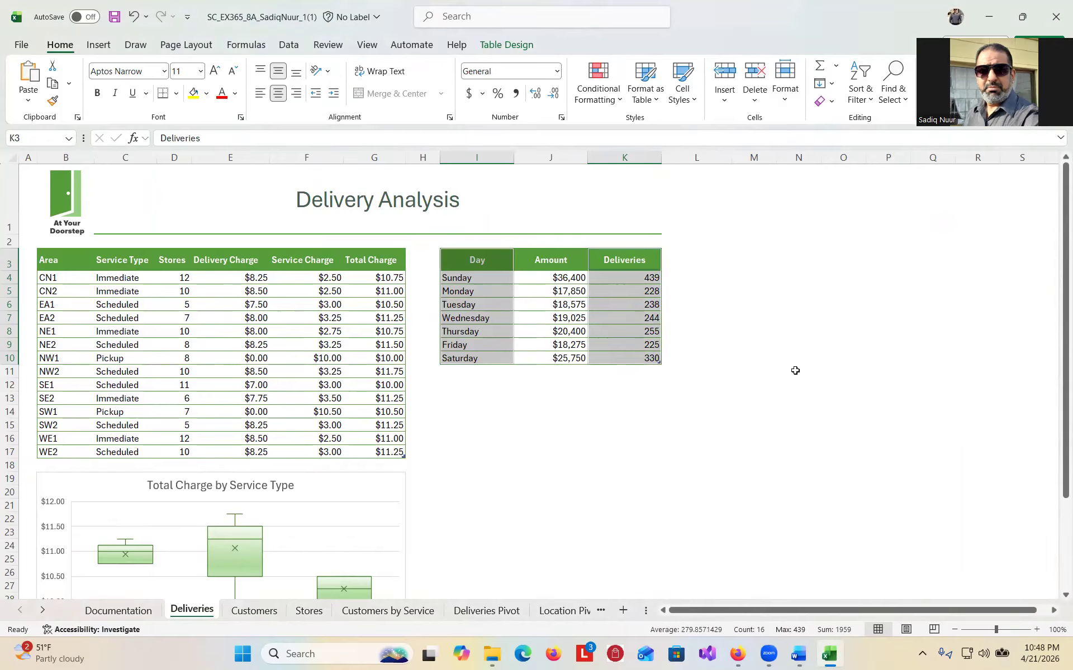
Review the Scatter chart instruction in Word, return to Excel, and choose the X Y (Scatter) type for a new chart of the selected ranges
{"action": "left_click", "coordinate": [799, 656]}
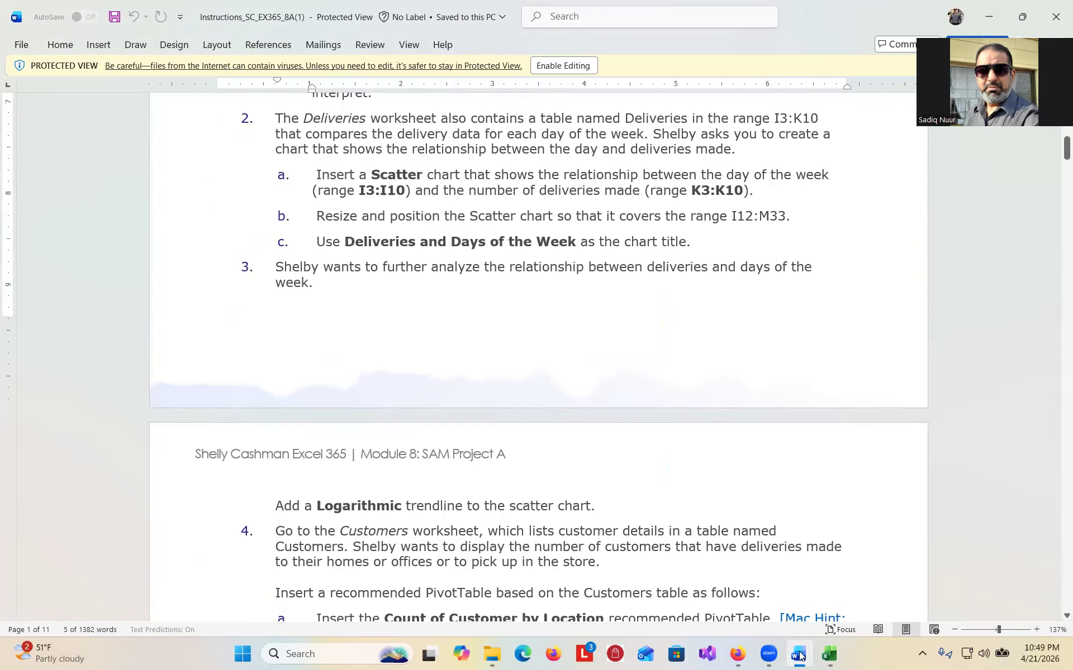
{"action": "mouse_move", "coordinate": [829, 658]}
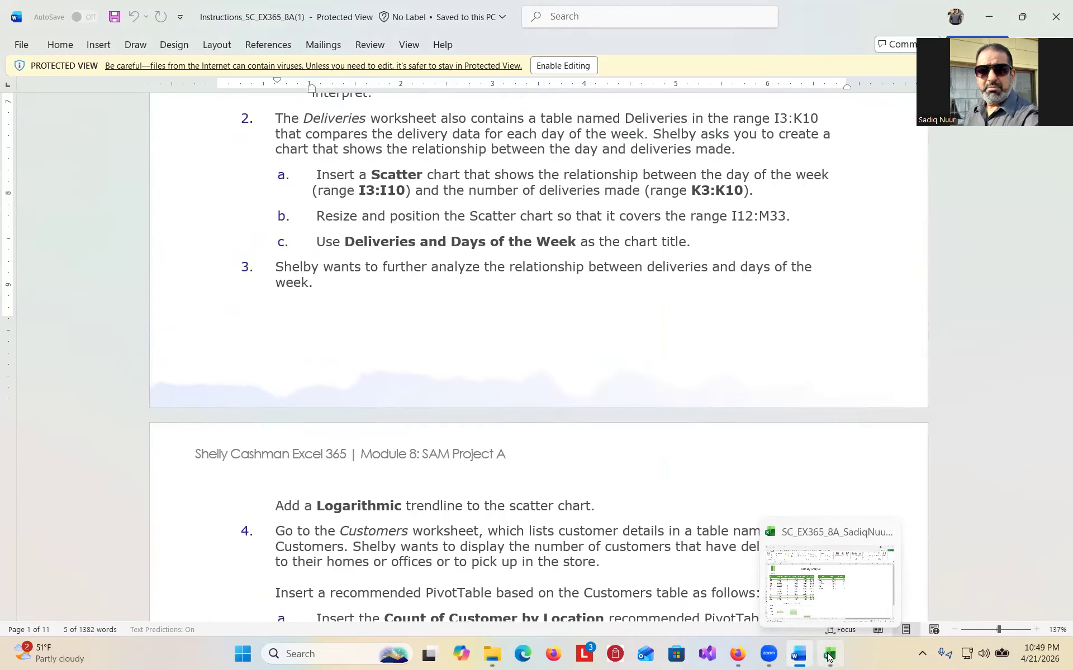
{"action": "left_click", "coordinate": [829, 656]}
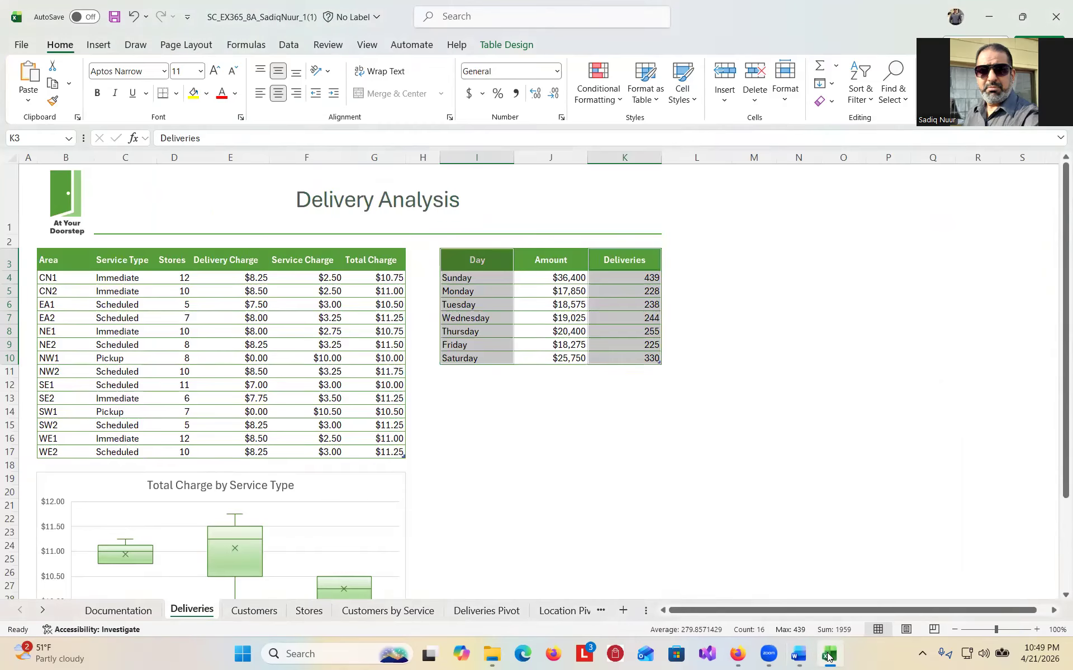
{"action": "left_click", "coordinate": [102, 50]}
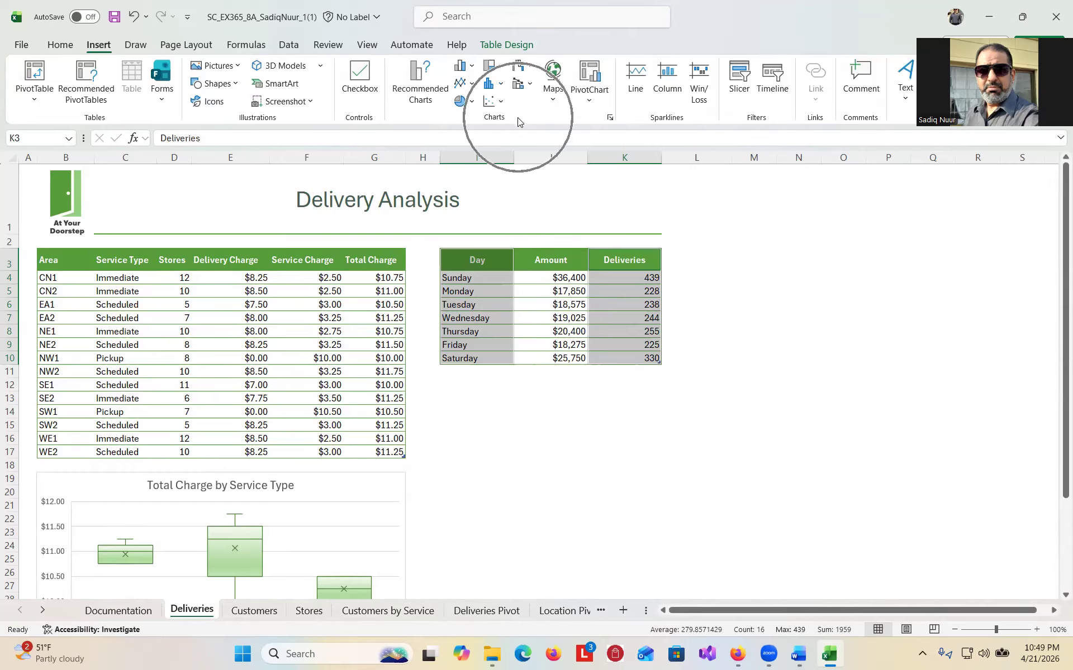
{"action": "left_click", "coordinate": [414, 72]}
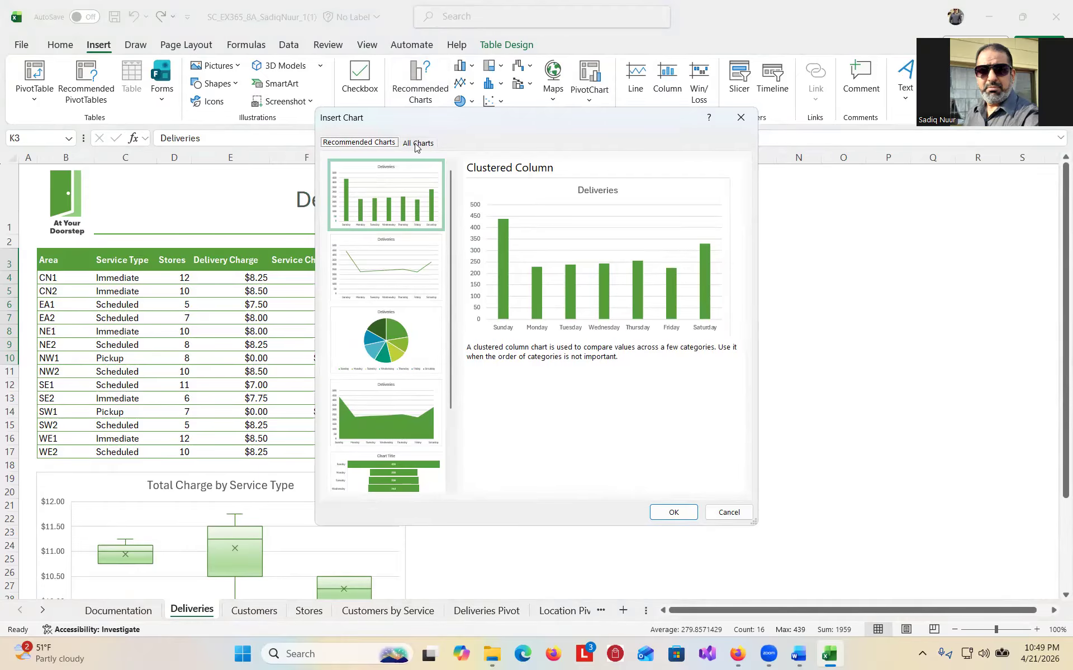
{"action": "left_click", "coordinate": [418, 143]}
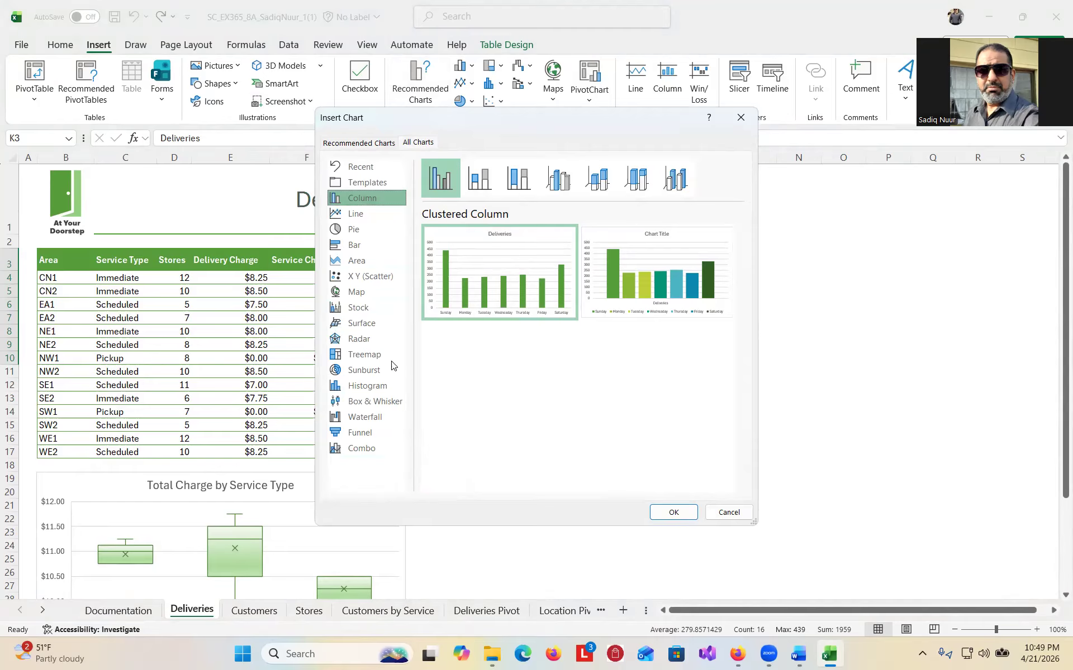
{"action": "left_click", "coordinate": [372, 277]}
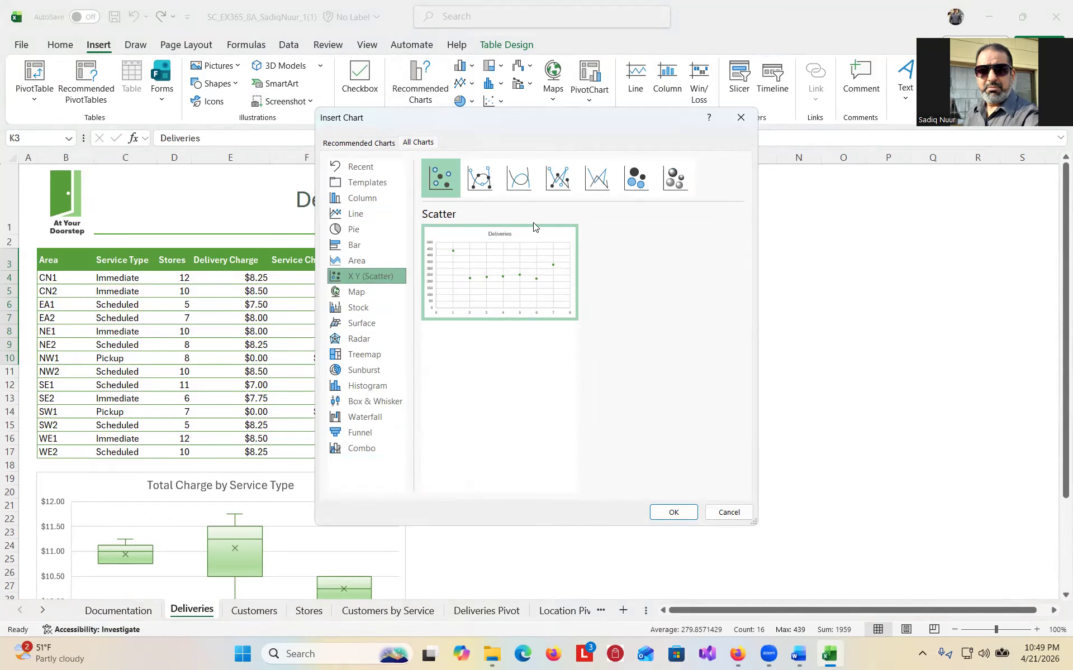
Preview the smooth-line scatter variants, recheck the instruction in Word, and insert the plain Scatter chart in Excel
{"action": "left_click", "coordinate": [479, 180]}
{"action": "left_click", "coordinate": [522, 183]}
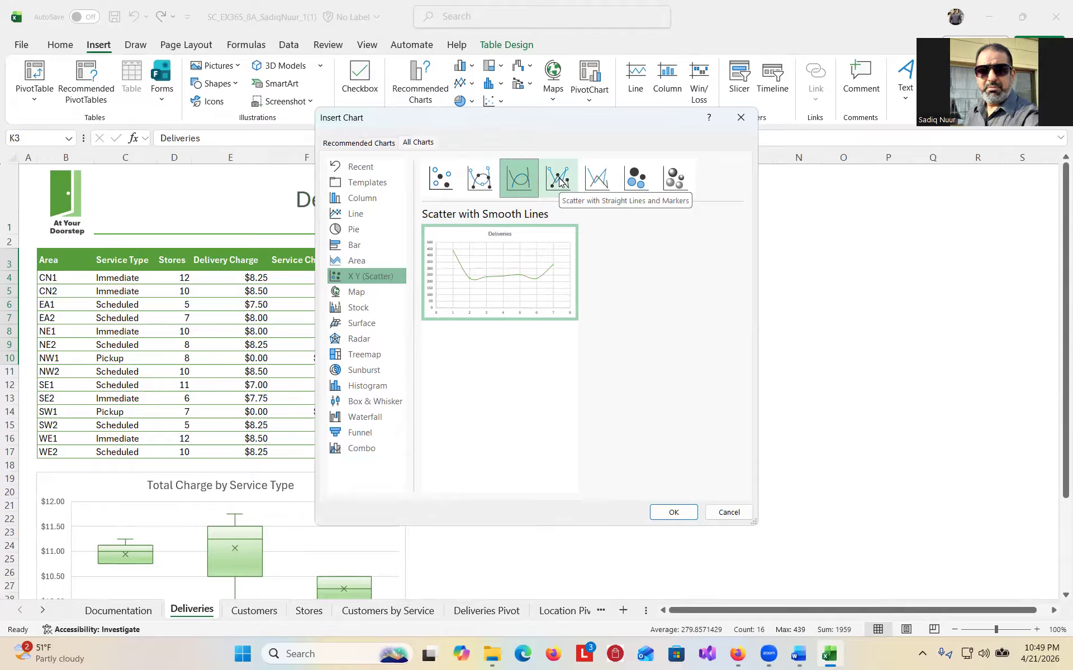
{"action": "left_click", "coordinate": [802, 657]}
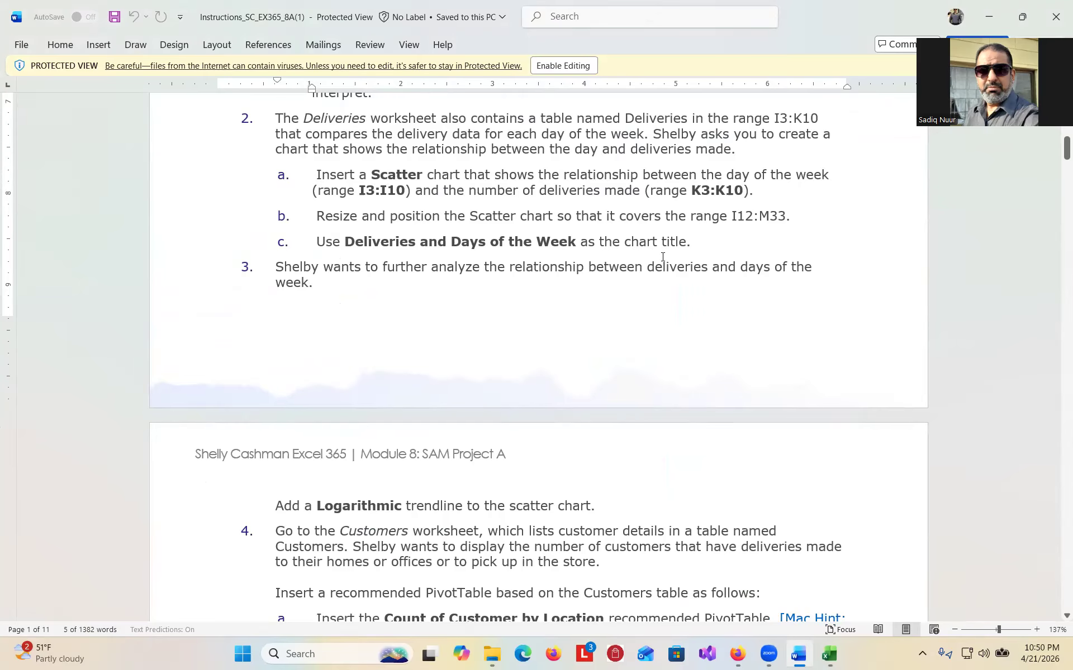
{"action": "left_click", "coordinate": [829, 653]}
{"action": "left_click", "coordinate": [433, 177]}
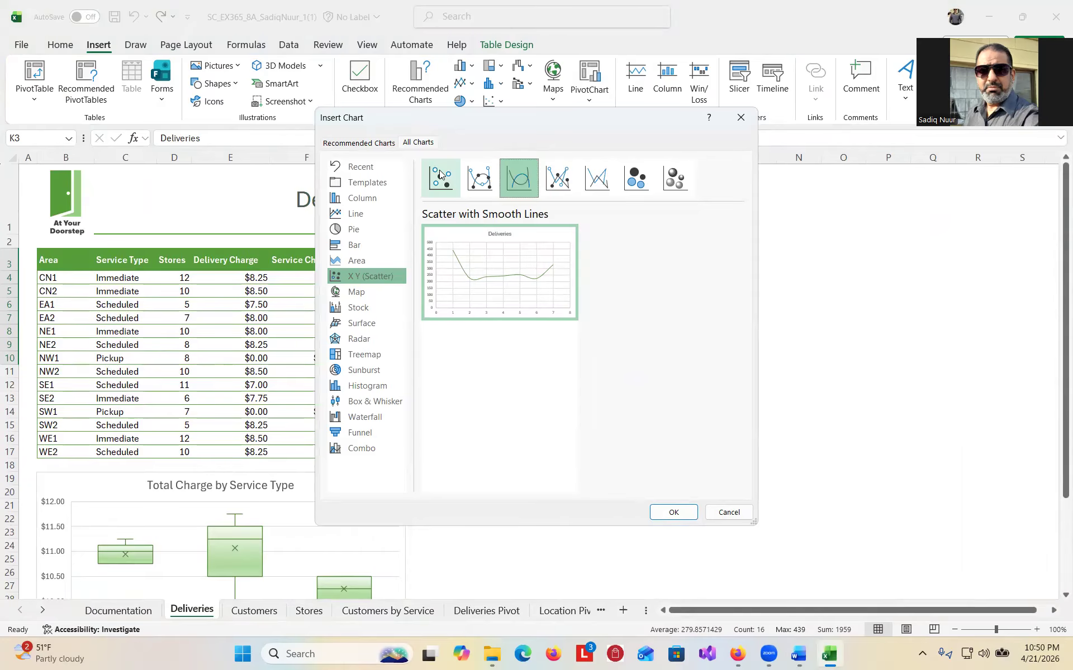
{"action": "left_click", "coordinate": [683, 512]}
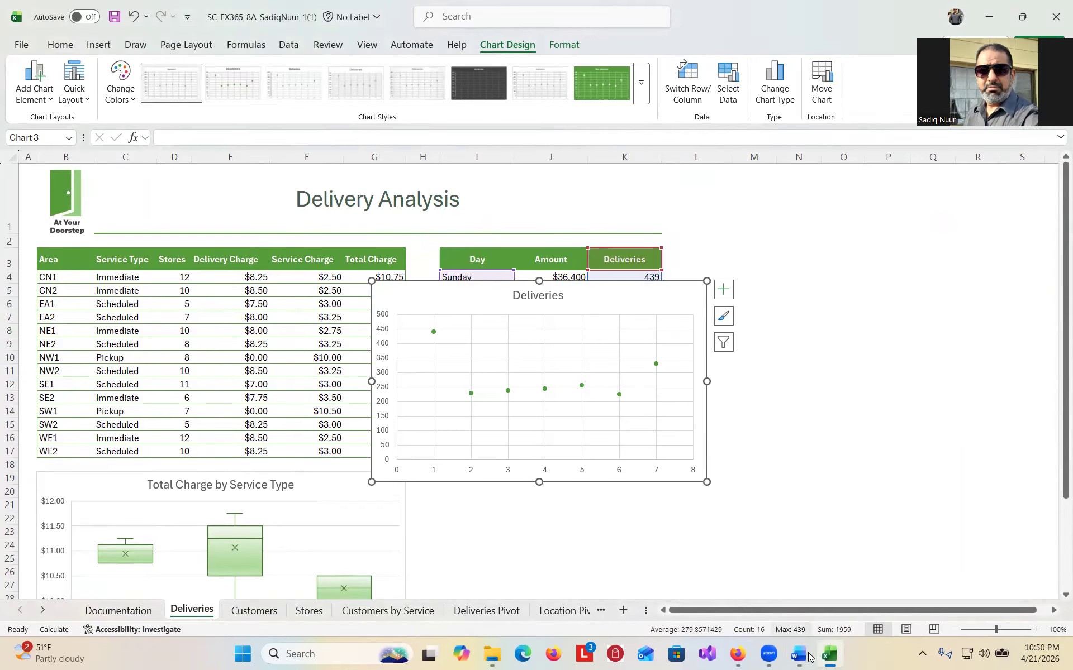
Read the required chart range I12:M33 in Word, and move the Scatter chart in Excel so its upper-left corner sits at cell I12
{"action": "mouse_move", "coordinate": [800, 659]}
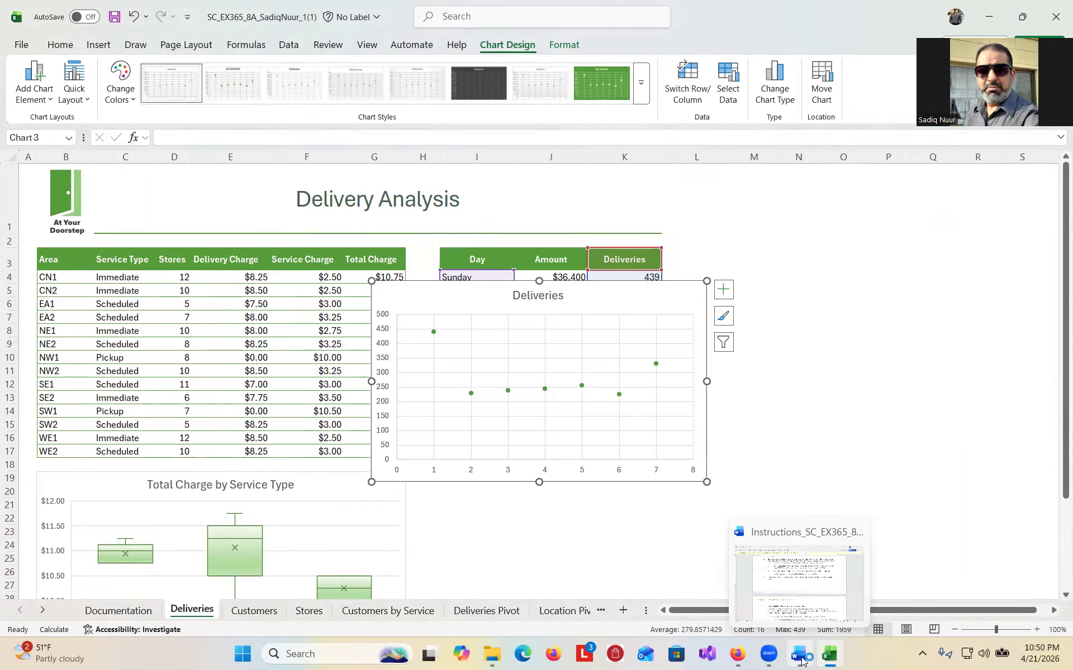
{"action": "left_click", "coordinate": [800, 659]}
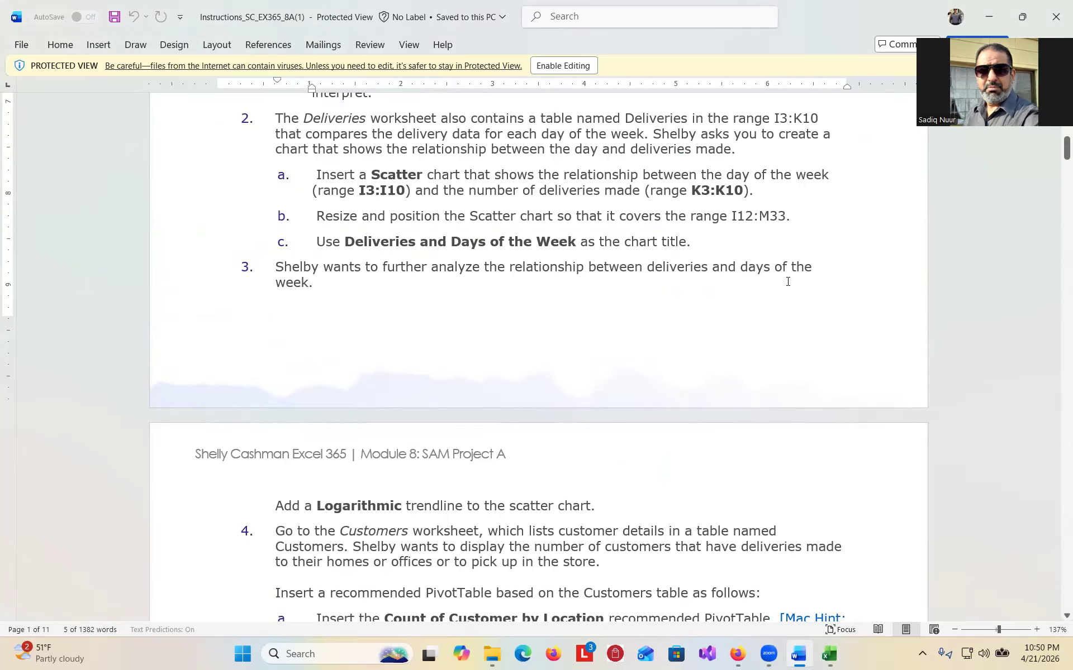
{"action": "left_click", "coordinate": [829, 654]}
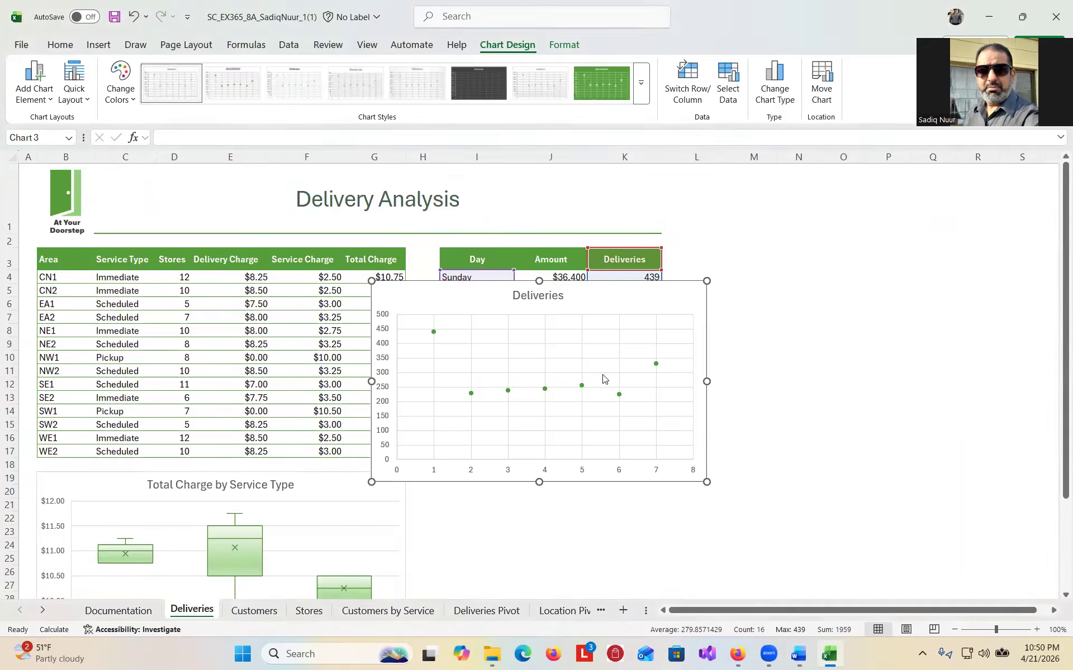
{"action": "left_click_drag", "start_coordinate": [479, 280], "coordinate": [513, 326]}
{"action": "mouse_move", "coordinate": [528, 366]}
{"action": "left_mouse_down"}
{"action": "mouse_move", "coordinate": [541, 395]}
{"action": "mouse_move", "coordinate": [541, 378]}
{"action": "left_mouse_up"}
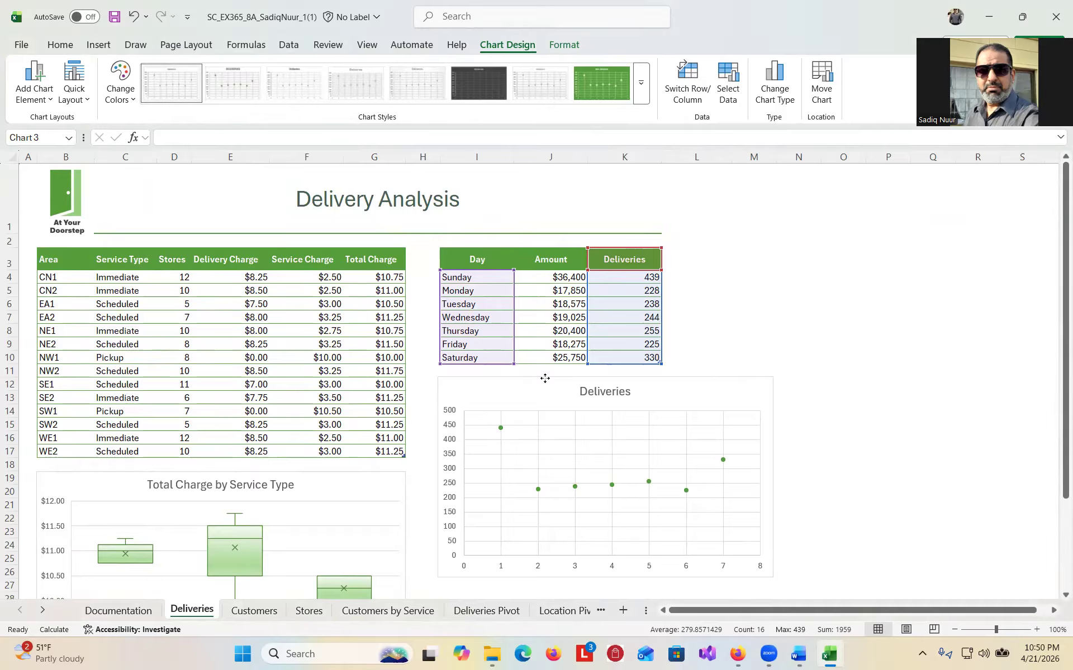
{"action": "left_click", "coordinate": [545, 379]}
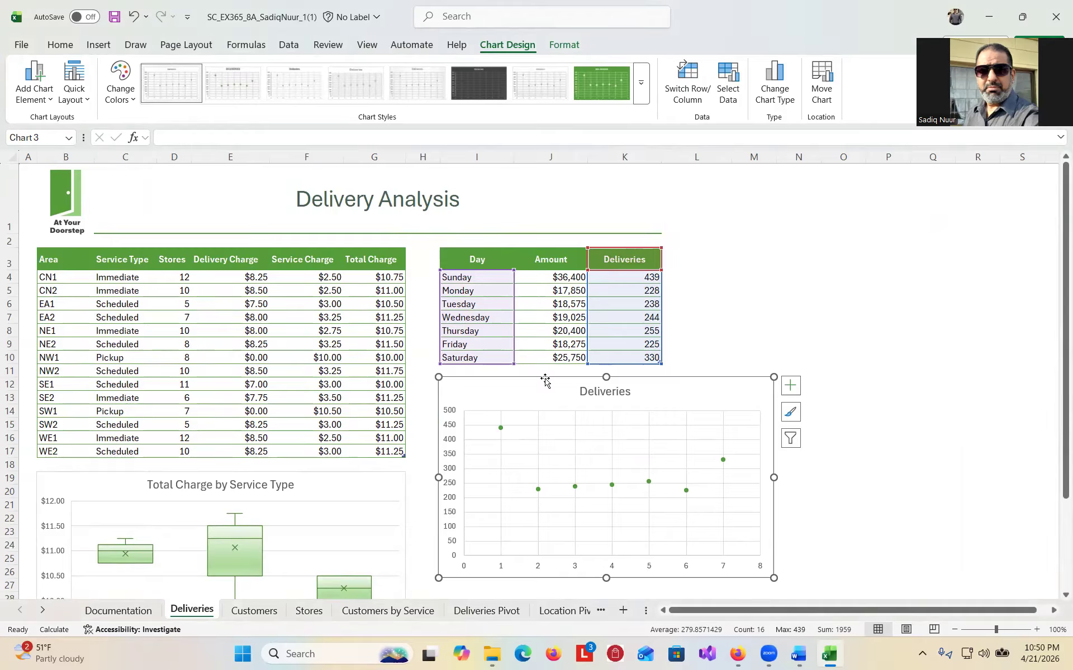
Check the Scatter chart against row 12 and column M, and widen it to the far edge of column M
{"action": "left_click", "coordinate": [10, 385]}
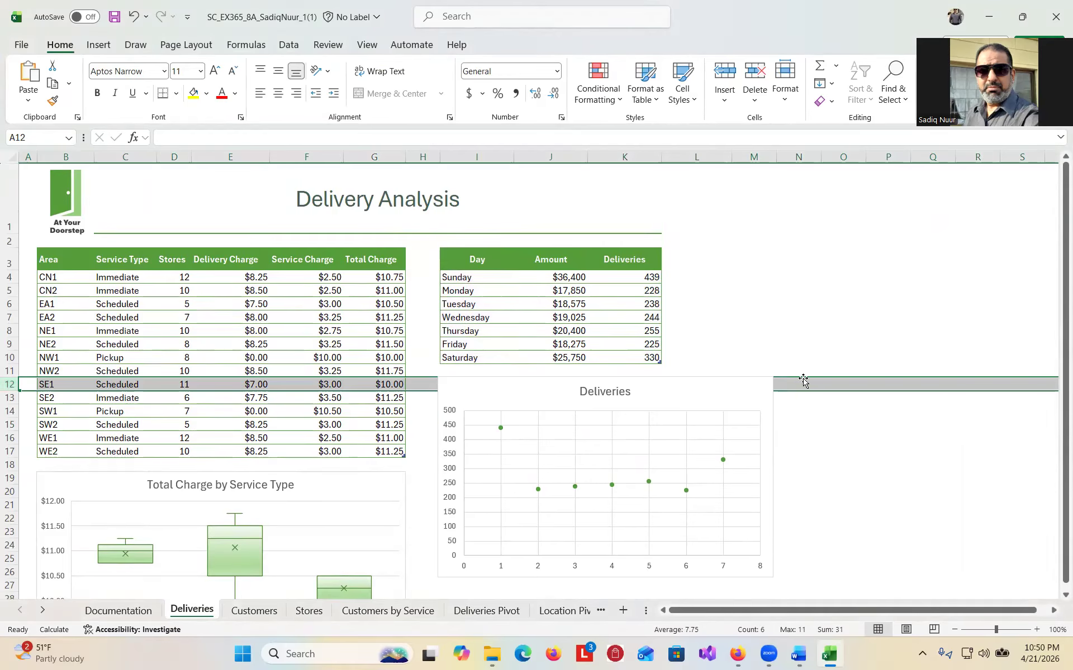
{"action": "left_click", "coordinate": [761, 157]}
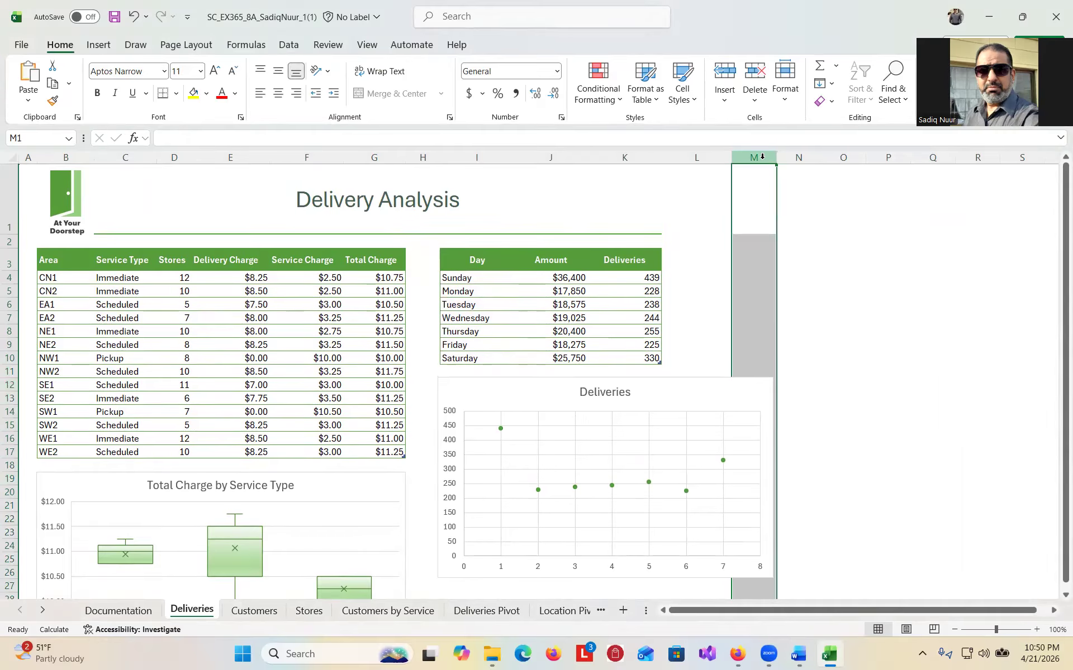
{"action": "left_click", "coordinate": [772, 469]}
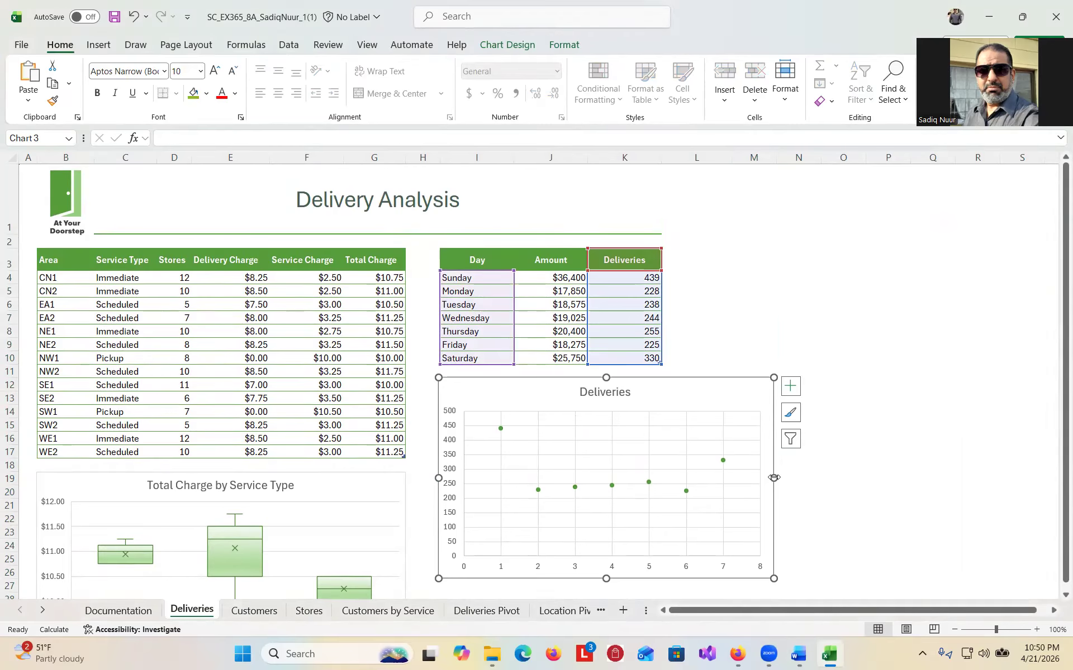
{"action": "left_click_drag", "start_coordinate": [774, 477], "coordinate": [777, 477]}
{"action": "left_click", "coordinate": [753, 155]}
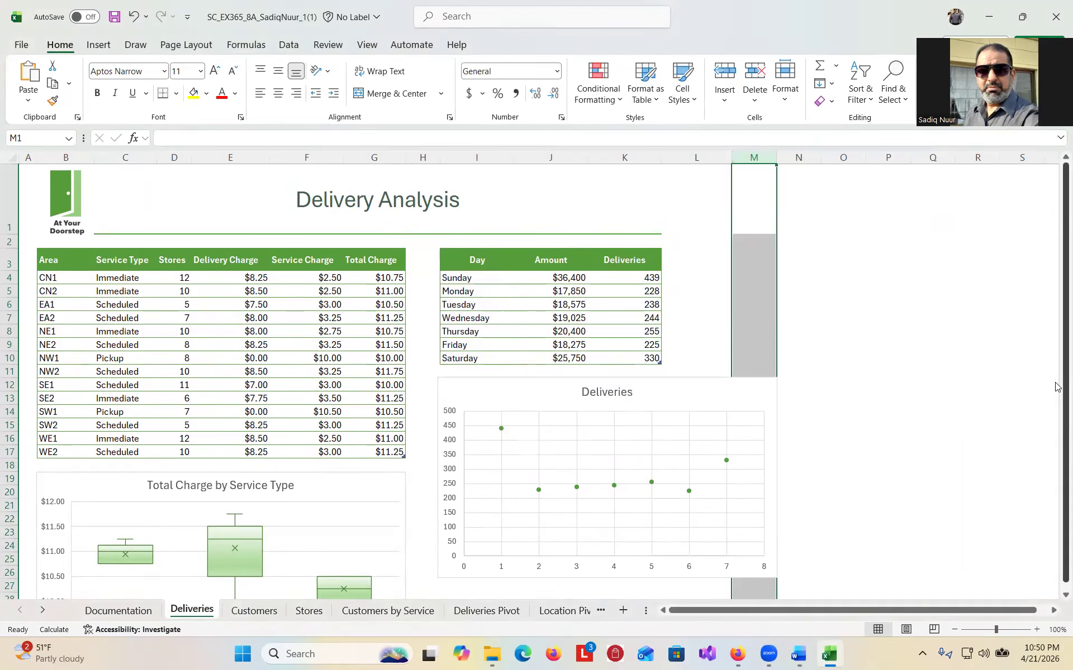
Extend the Scatter chart's lower edge to the end of row 33, checking it against that row, and deselect the chart
{"action": "left_click_drag", "start_coordinate": [1059, 380], "coordinate": [1058, 492]}
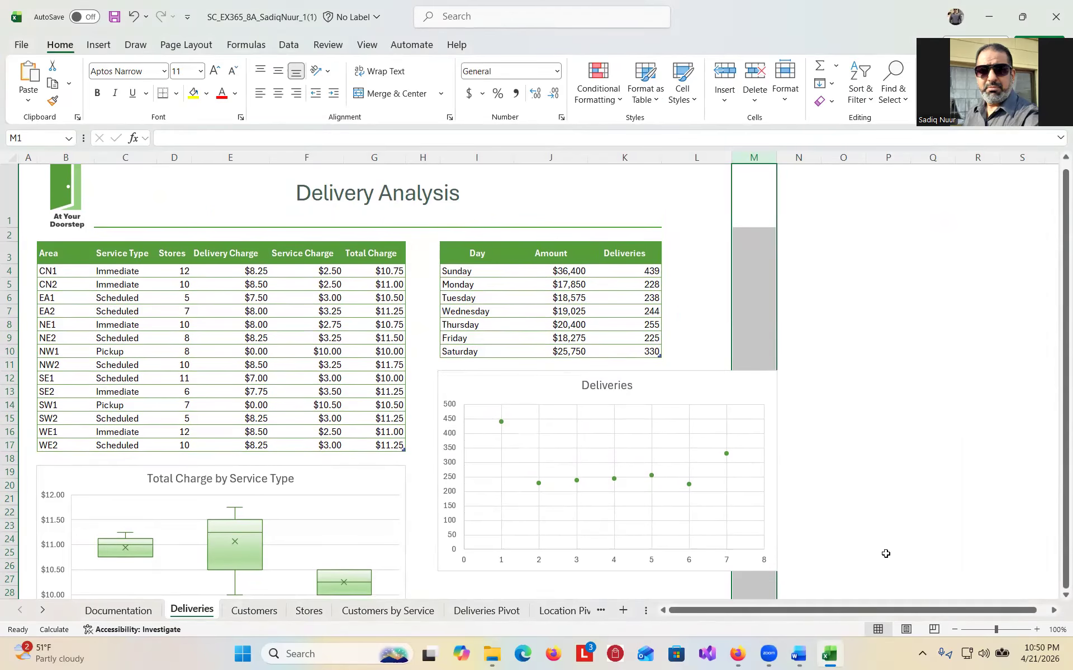
{"action": "left_click", "coordinate": [777, 531]}
{"action": "mouse_move", "coordinate": [608, 573]}
{"action": "left_mouse_down"}
{"action": "mouse_move", "coordinate": [608, 606]}
{"action": "mouse_move", "coordinate": [604, 550]}
{"action": "mouse_move", "coordinate": [604, 565]}
{"action": "left_mouse_up"}
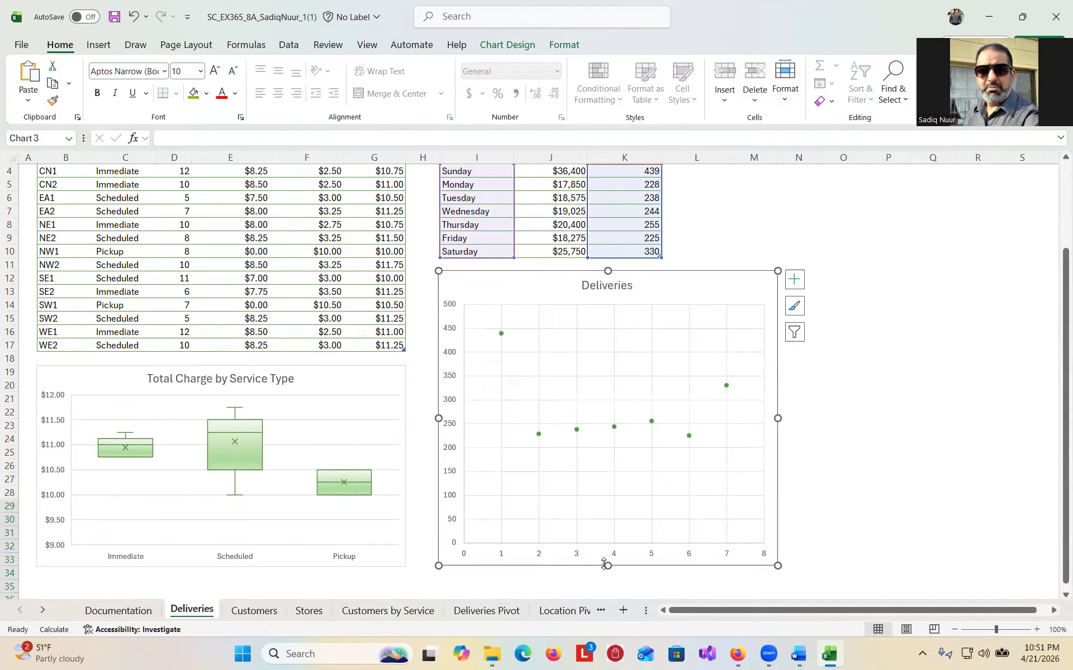
{"action": "left_click", "coordinate": [590, 587]}
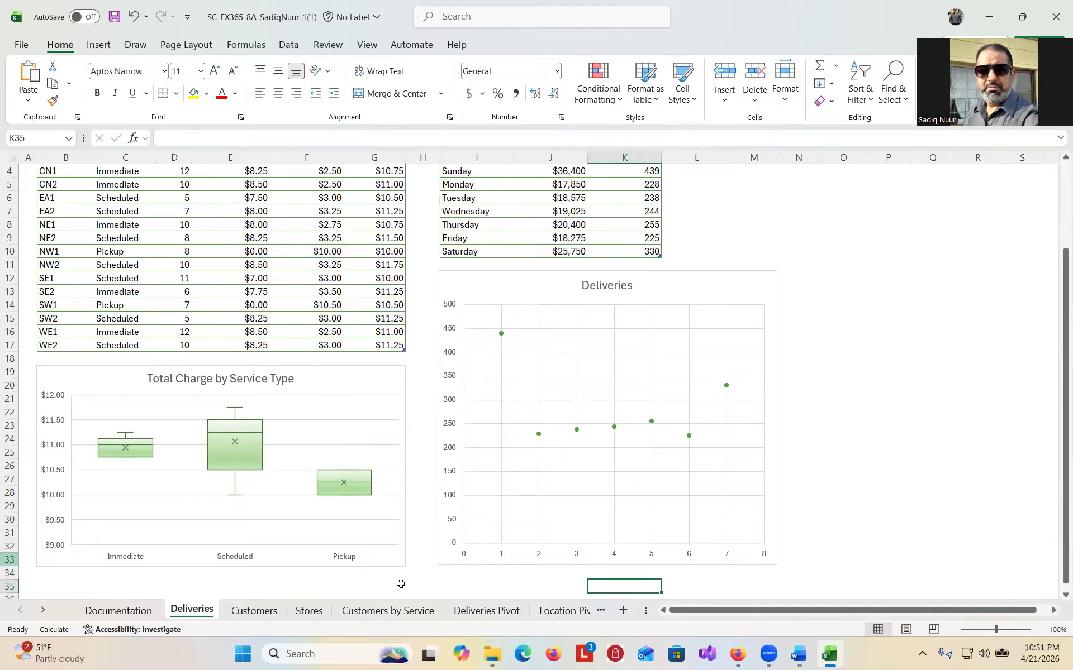
{"action": "left_click", "coordinate": [10, 559]}
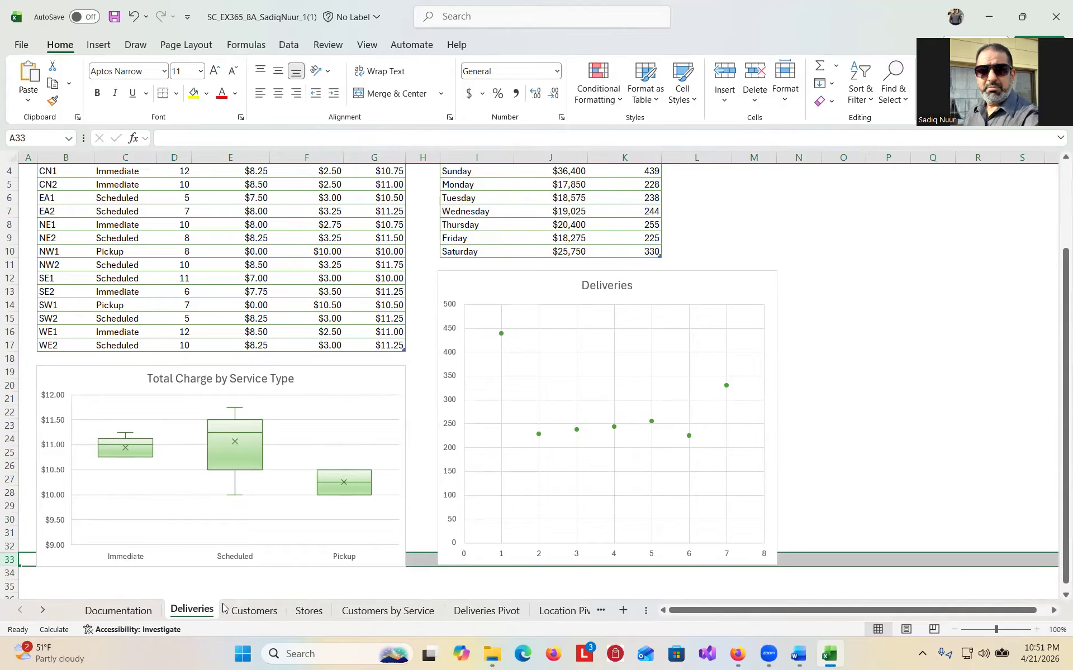
{"action": "left_click", "coordinate": [670, 568]}
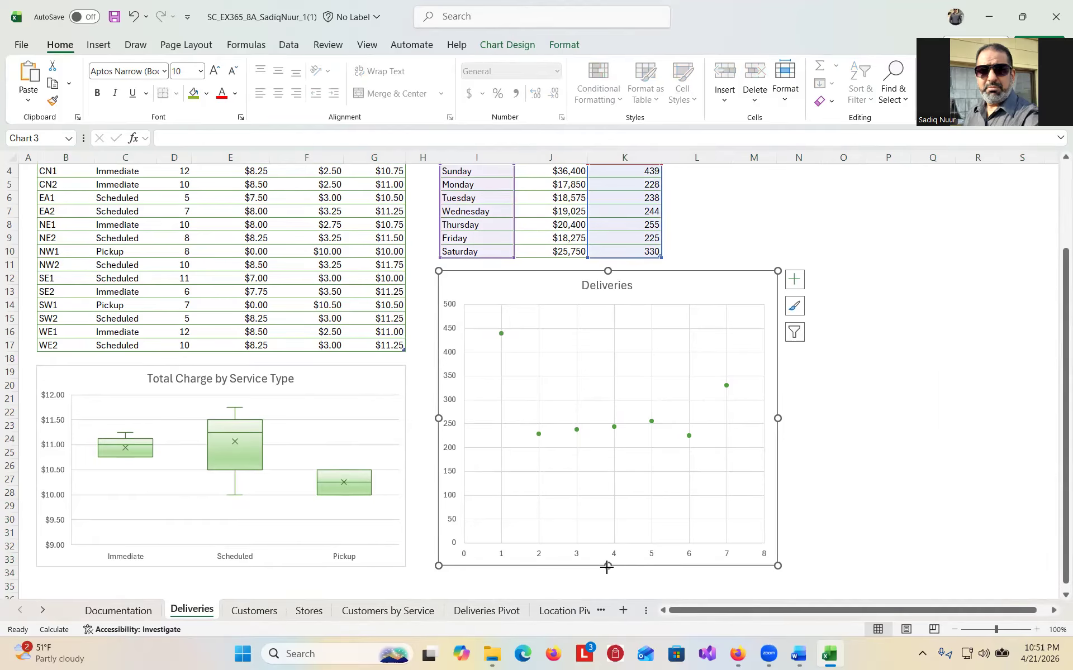
{"action": "left_click_drag", "start_coordinate": [607, 567], "coordinate": [607, 570]}
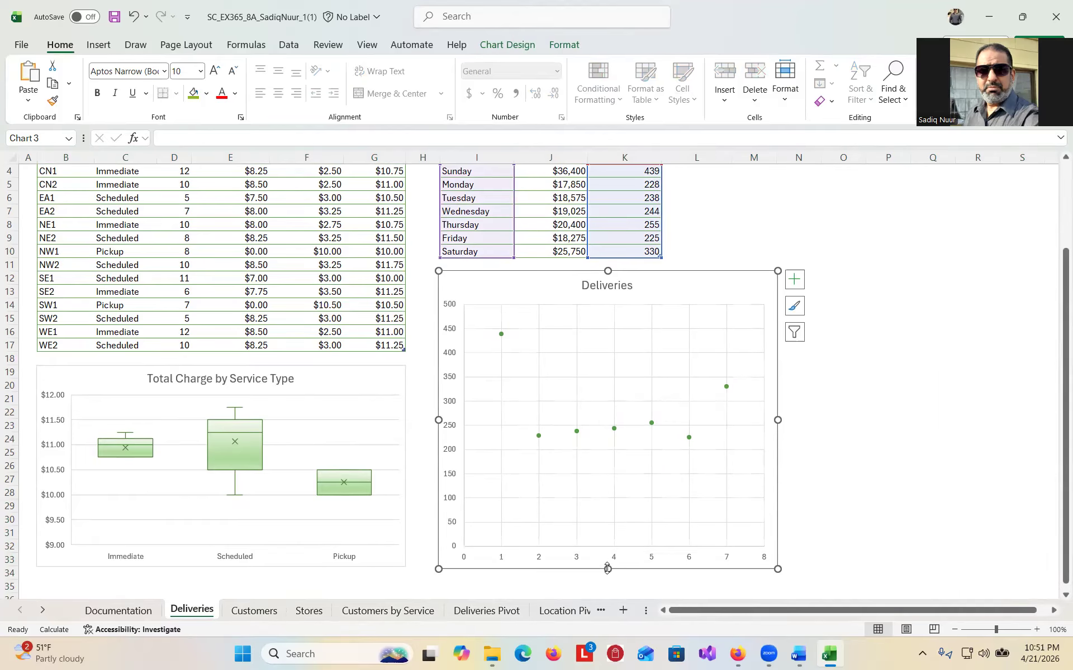
{"action": "left_click", "coordinate": [611, 586]}
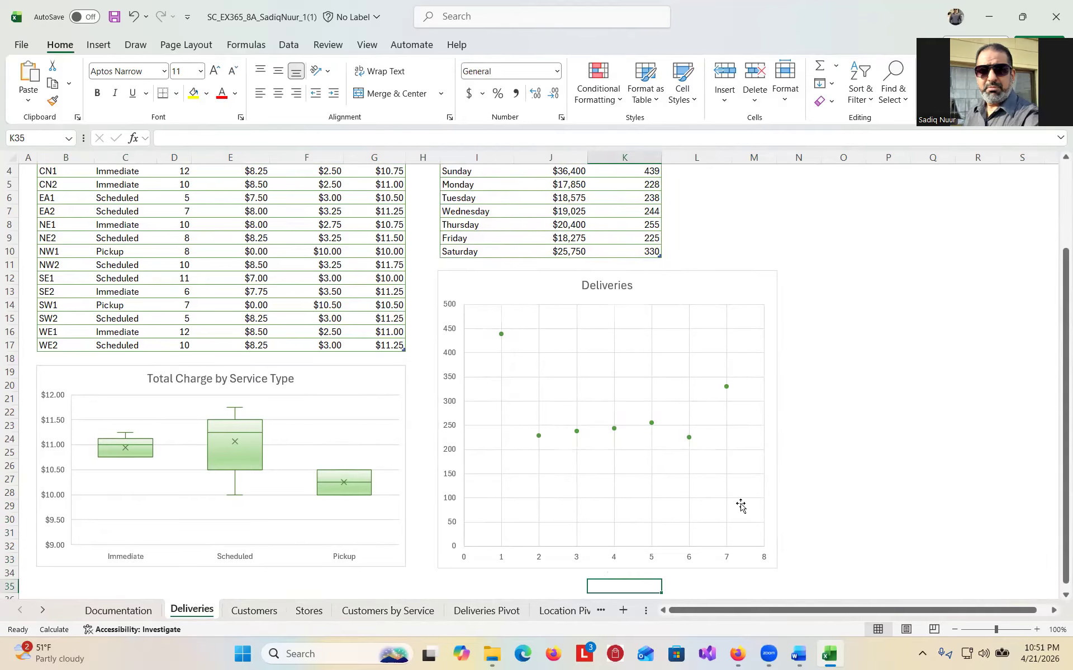
Copy "and Days of the Week" from the Word instructions and append it to the Scatter chart's title after "Deliveries" in Excel
{"action": "left_click", "coordinate": [800, 654]}
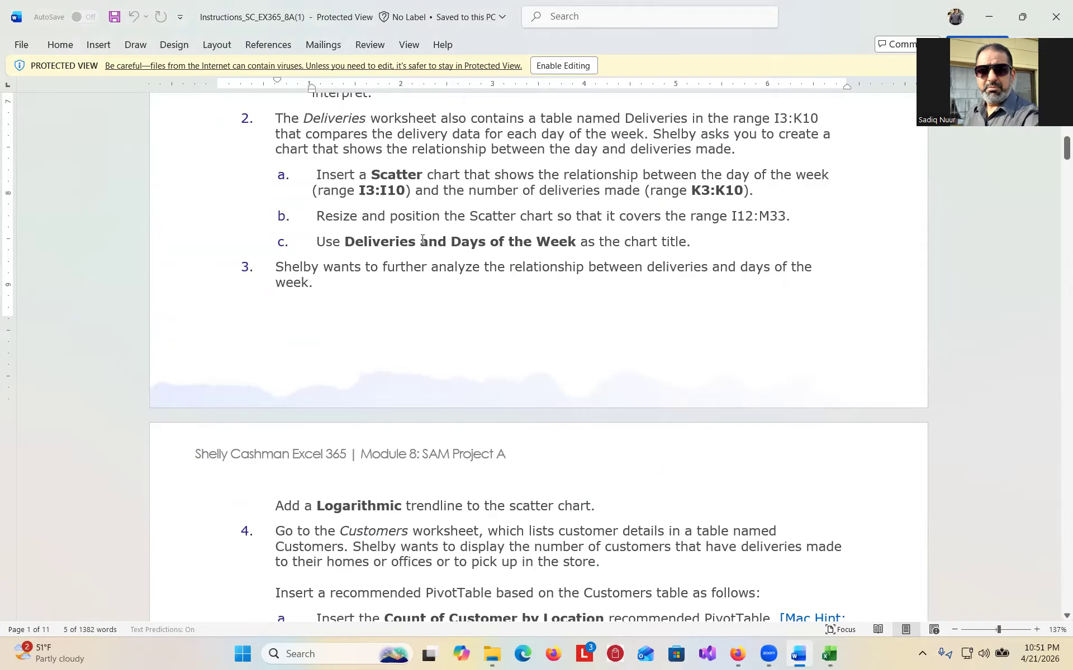
{"action": "left_click_drag", "start_coordinate": [420, 239], "coordinate": [575, 242]}
{"action": "key", "text": "ctrl+c"}
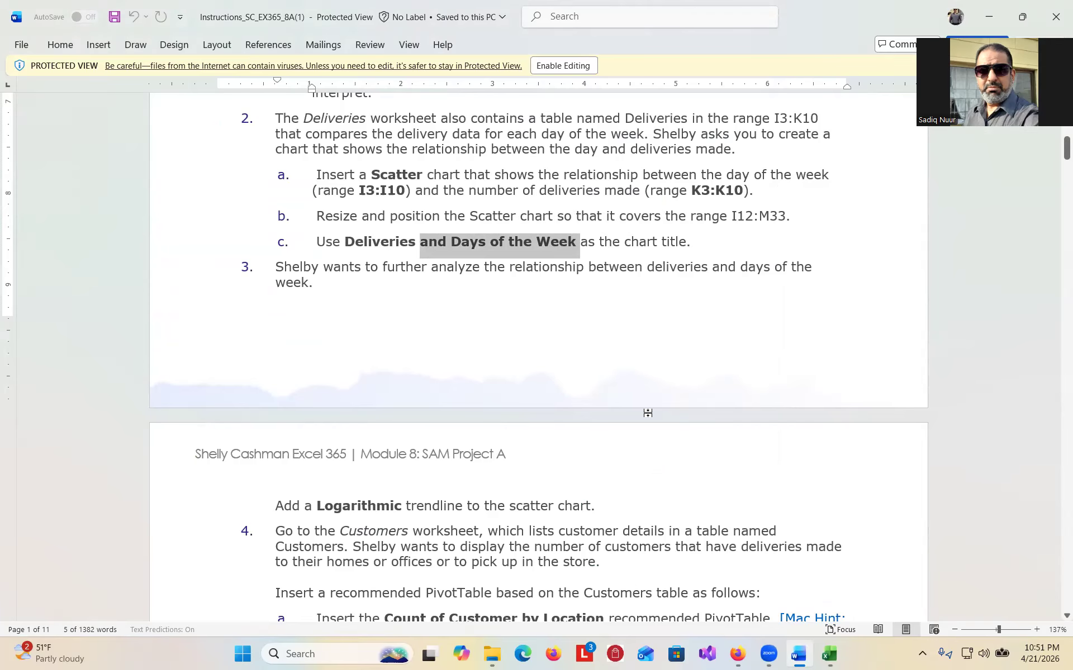
{"action": "left_click", "coordinate": [829, 653]}
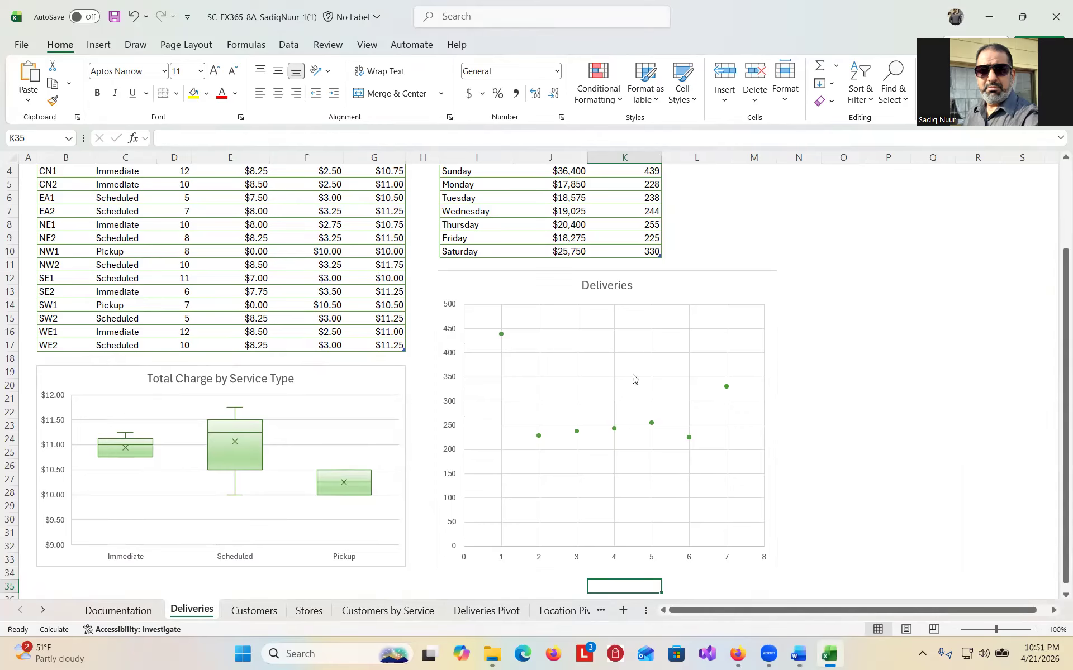
{"action": "left_click", "coordinate": [631, 285]}
{"action": "left_click", "coordinate": [631, 286]}
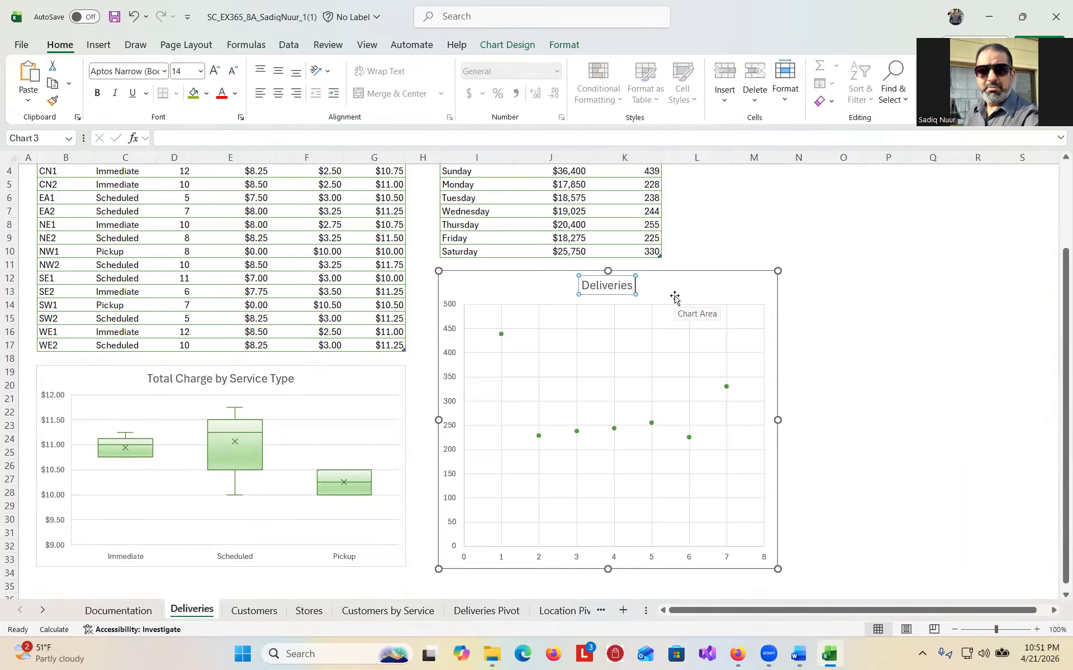
{"action": "key", "text": "ctrl+v"}
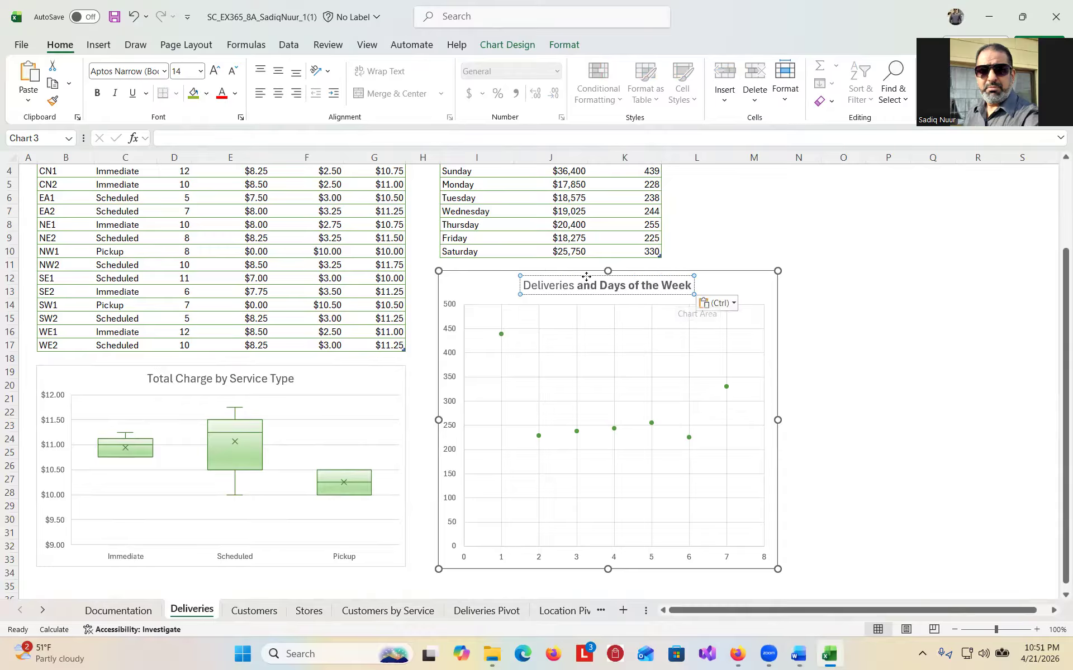
Remove the bold formatting from "and Days of the Week" in the Scatter chart's title and deselect the chart
{"action": "left_click_drag", "start_coordinate": [577, 286], "coordinate": [680, 287]}
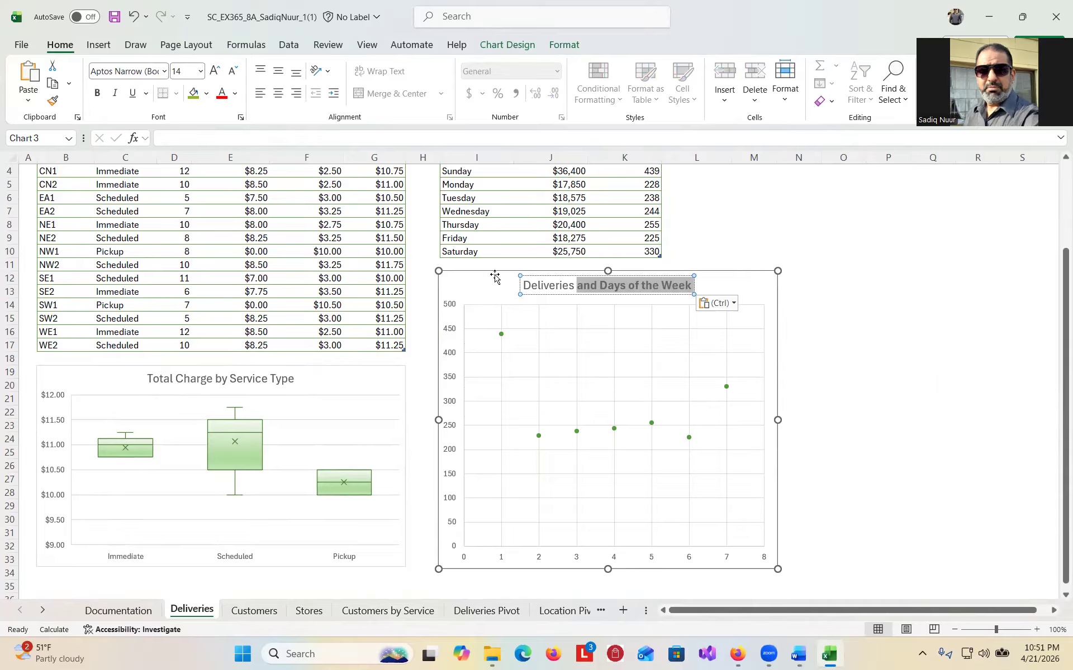
{"action": "left_click", "coordinate": [99, 95]}
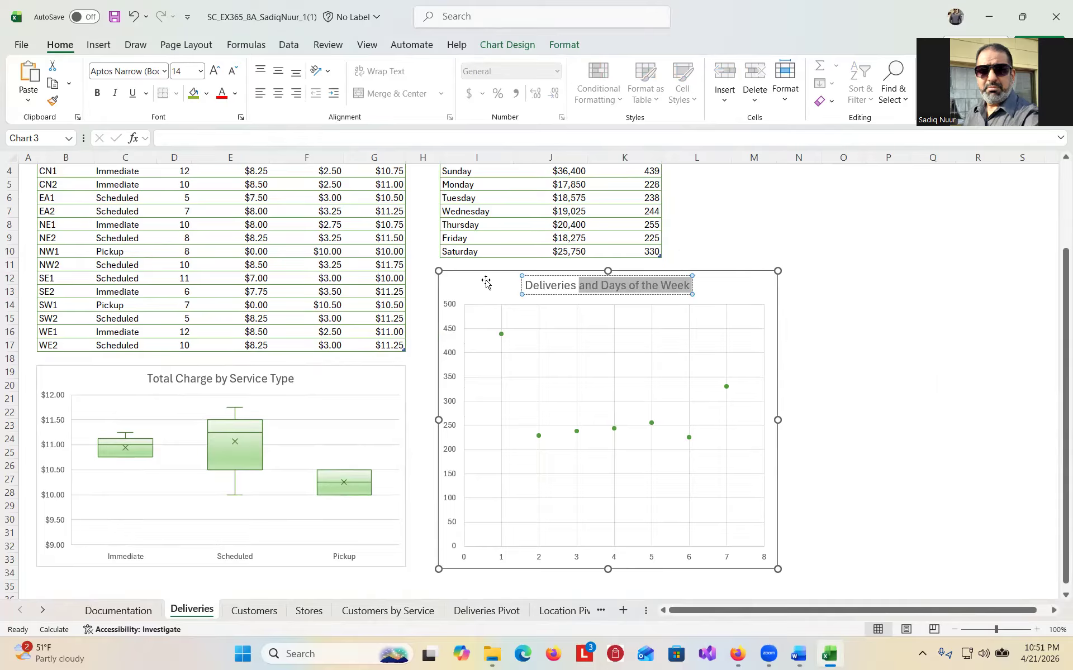
{"action": "left_click", "coordinate": [861, 342]}
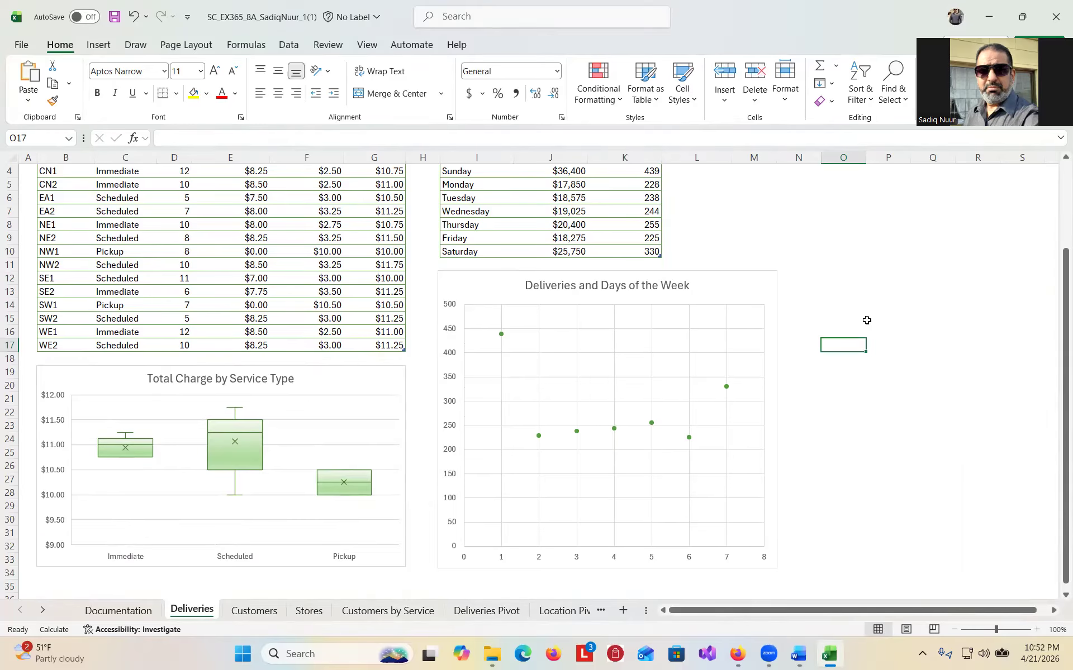
Read the trendline instruction in Word and add a Logarithmic trendline to the Deliveries and Days of the Week Scatter chart in Excel
{"action": "left_click", "coordinate": [799, 655]}
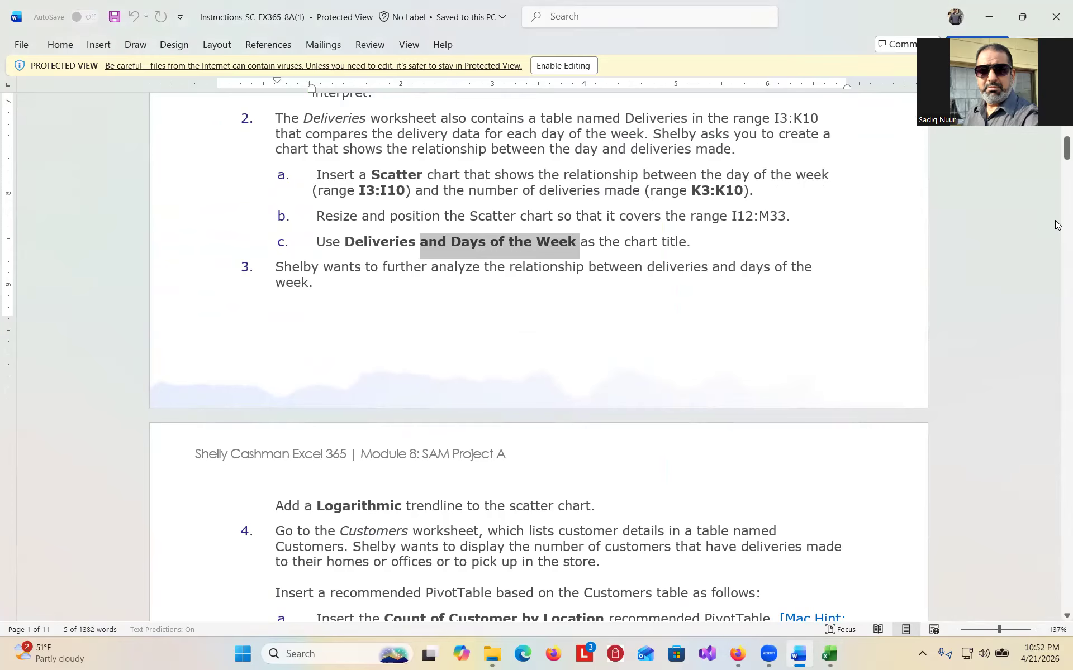
{"action": "left_click_drag", "start_coordinate": [1057, 147], "coordinate": [1057, 165]}
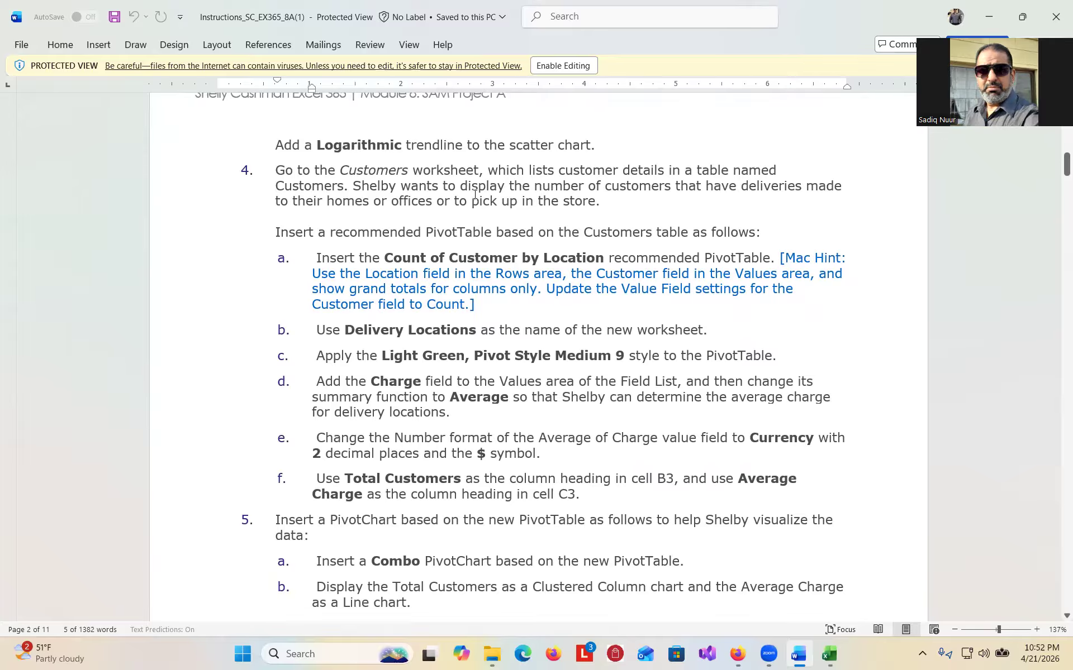
{"action": "left_click", "coordinate": [829, 653]}
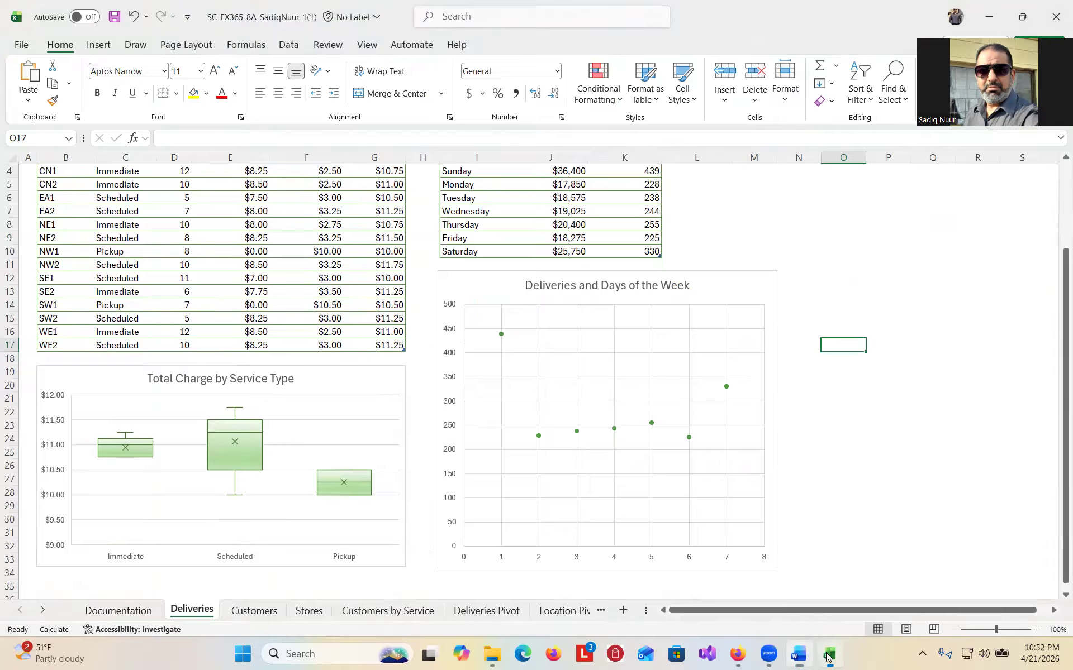
{"action": "left_click", "coordinate": [709, 343]}
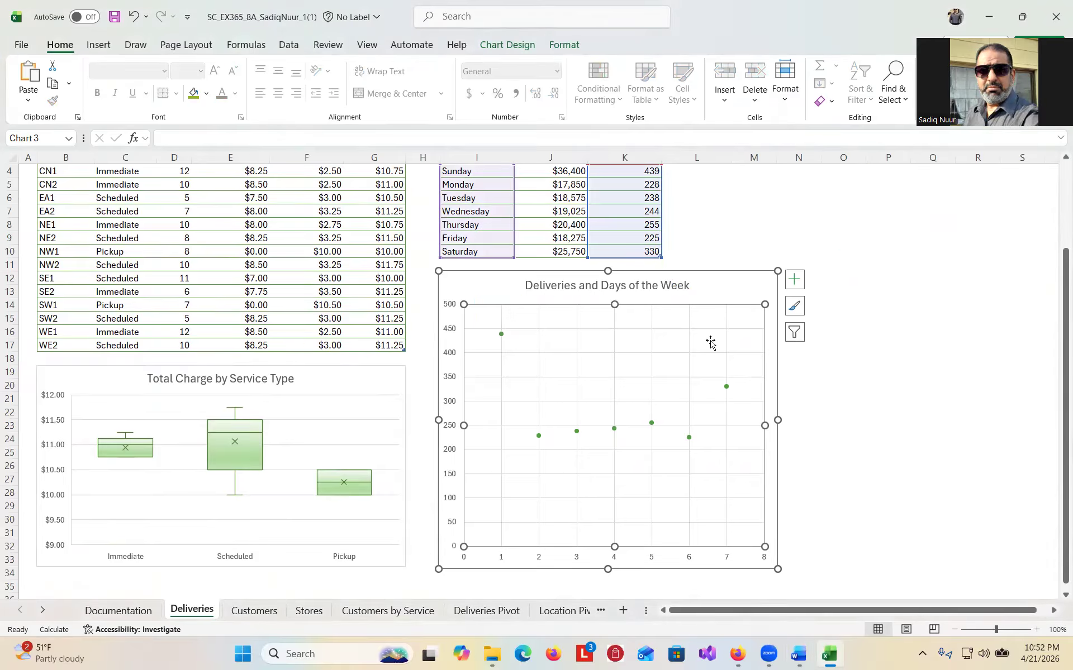
{"action": "left_click", "coordinate": [796, 282]}
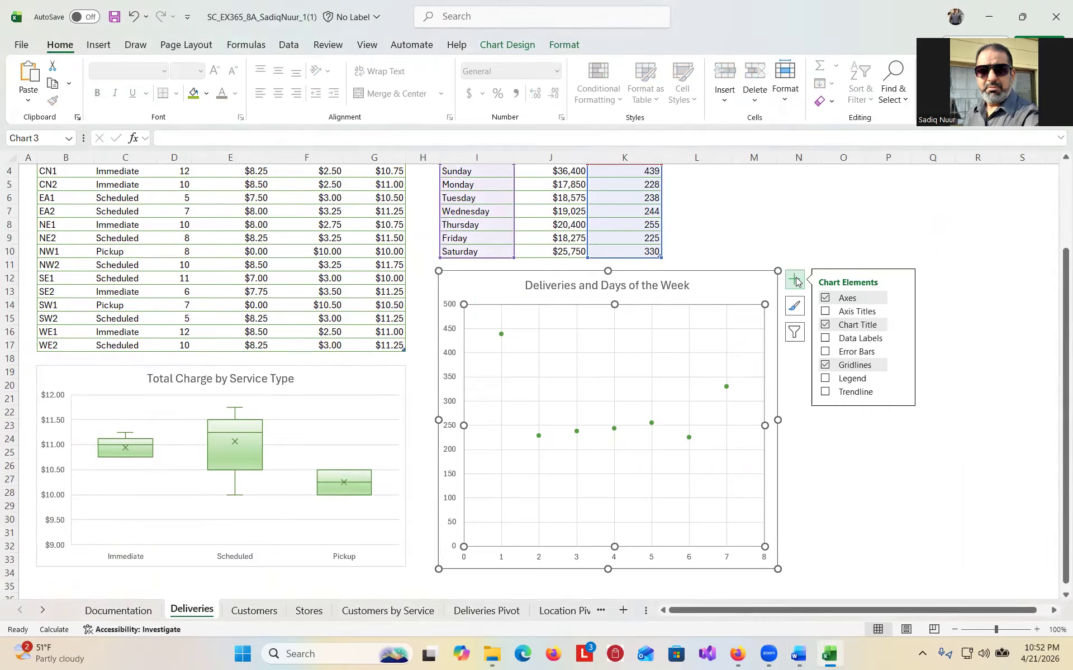
{"action": "left_click", "coordinate": [901, 392]}
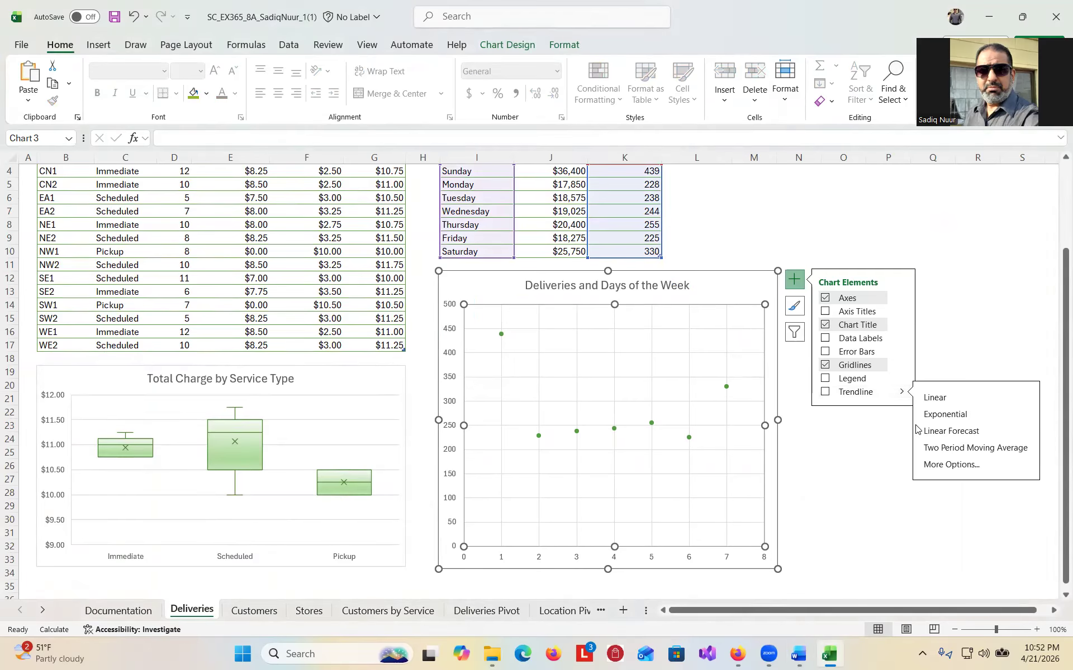
{"action": "left_click", "coordinate": [951, 465]}
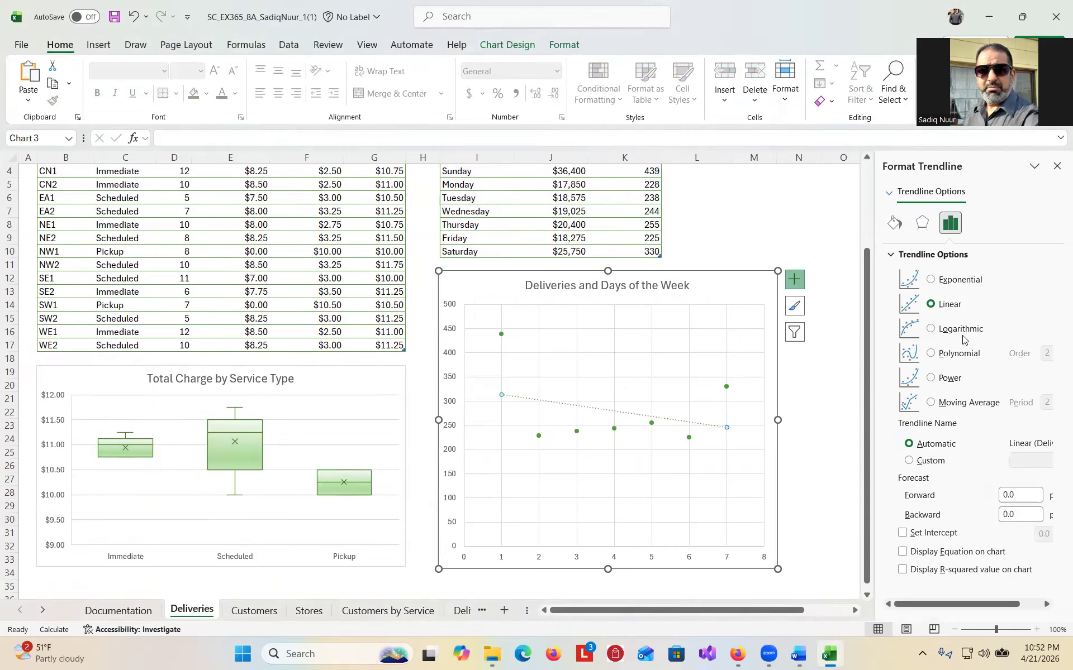
{"action": "left_click", "coordinate": [930, 329]}
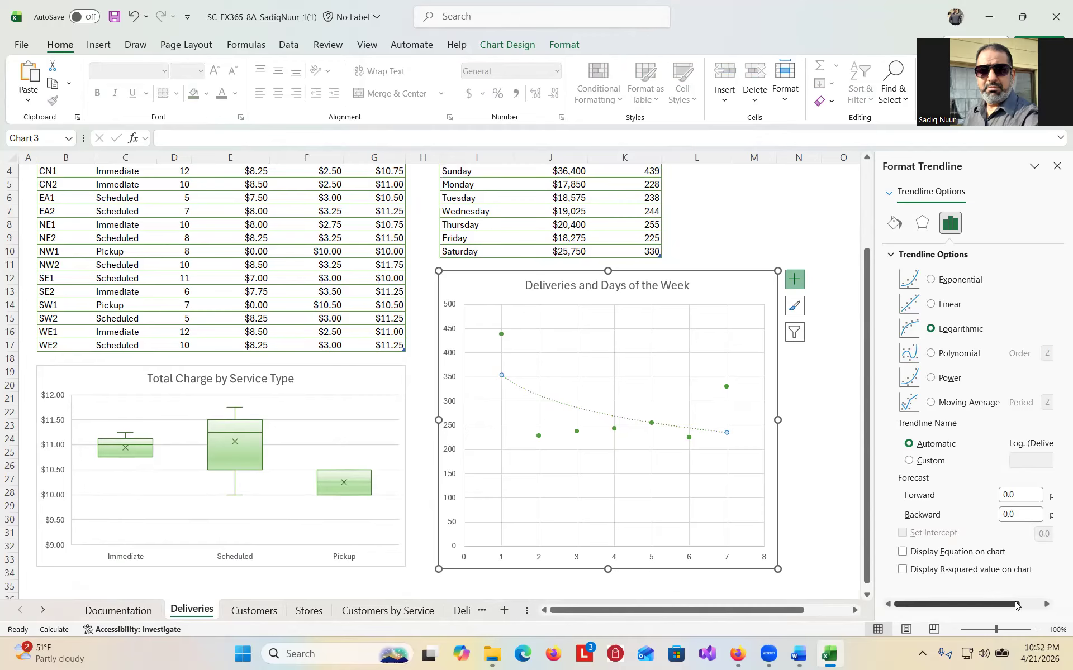
{"action": "left_click", "coordinate": [1057, 167]}
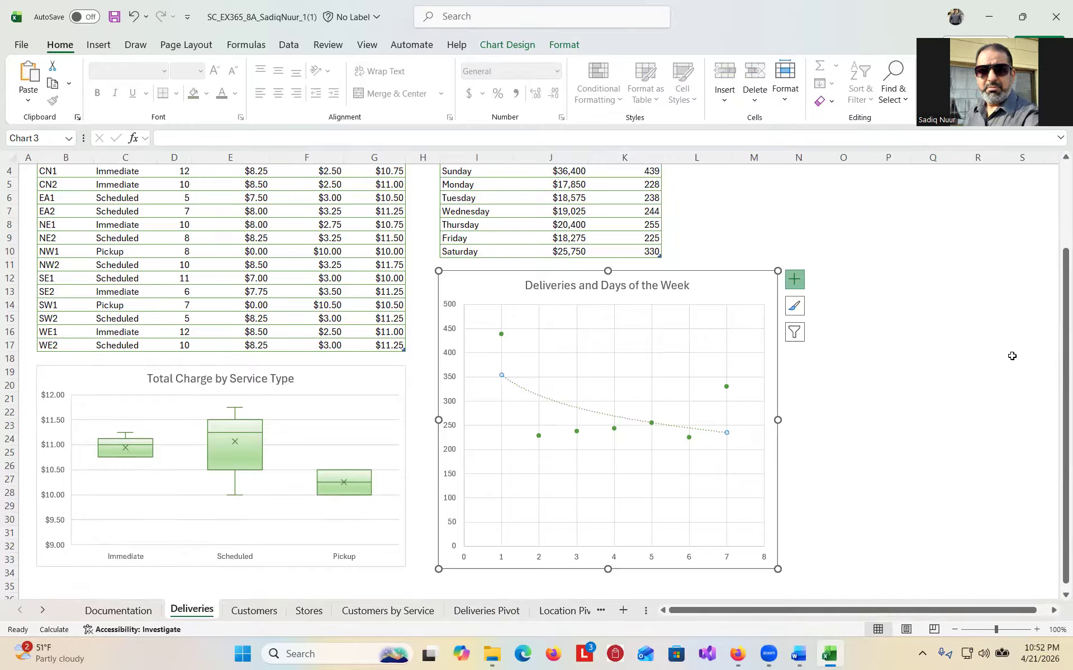
Review steps 3 and 4 of the Word instructions and go to the Customers worksheet in Excel
{"action": "left_click", "coordinate": [797, 655]}
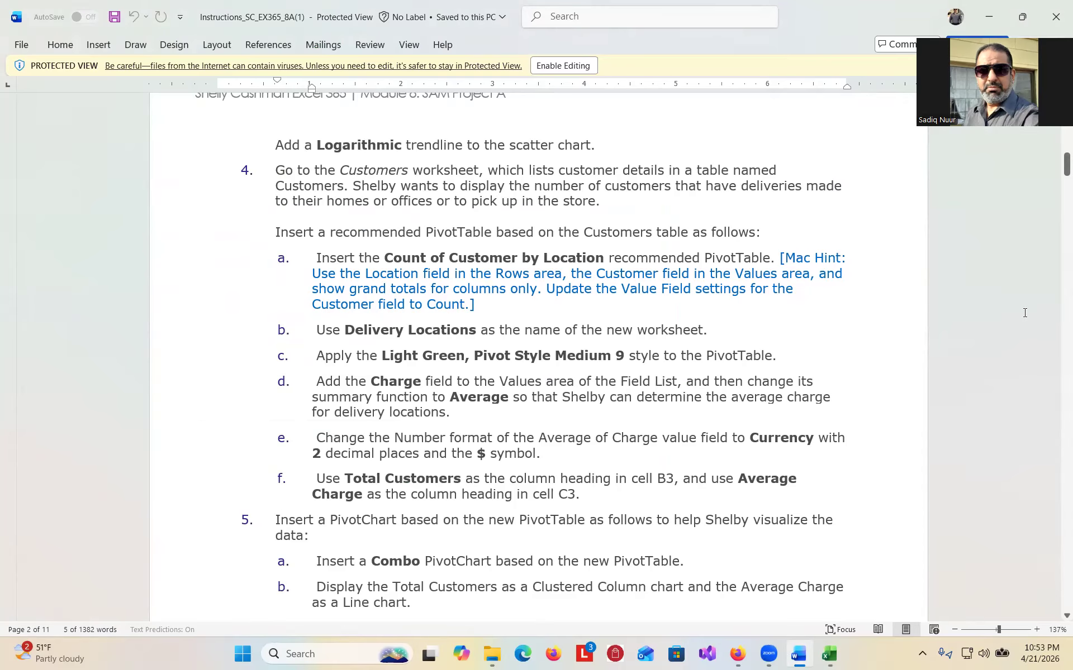
{"action": "left_click_drag", "start_coordinate": [1066, 165], "coordinate": [1057, 151]}
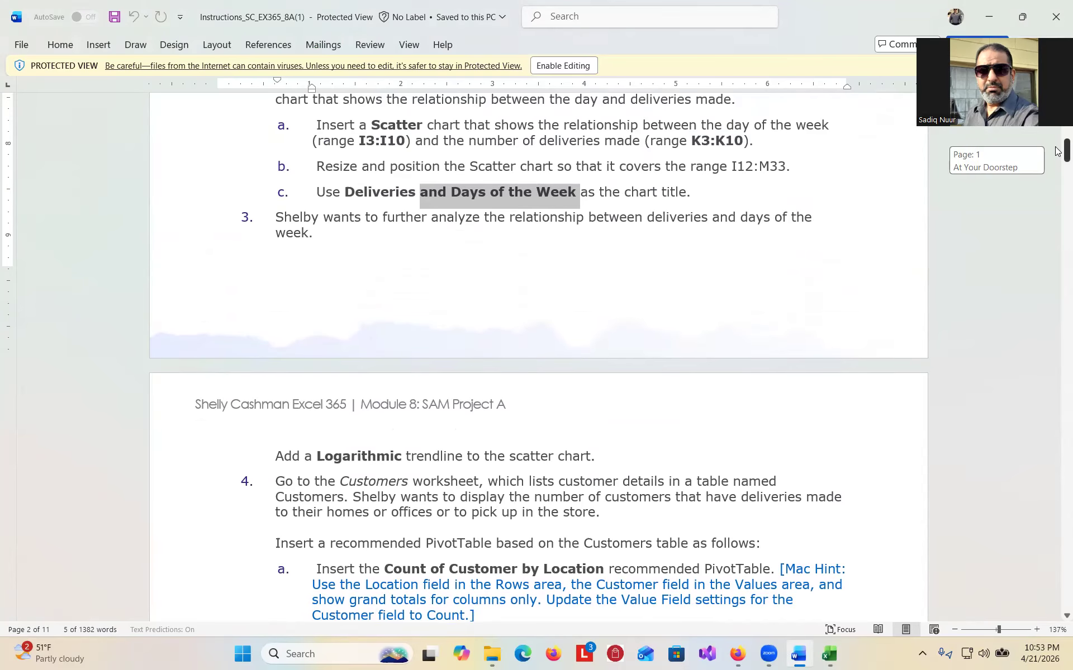
{"action": "mouse_move", "coordinate": [1057, 151]}
{"action": "left_mouse_down"}
{"action": "mouse_move", "coordinate": [1057, 323]}
{"action": "mouse_move", "coordinate": [1056, 167]}
{"action": "left_mouse_up"}
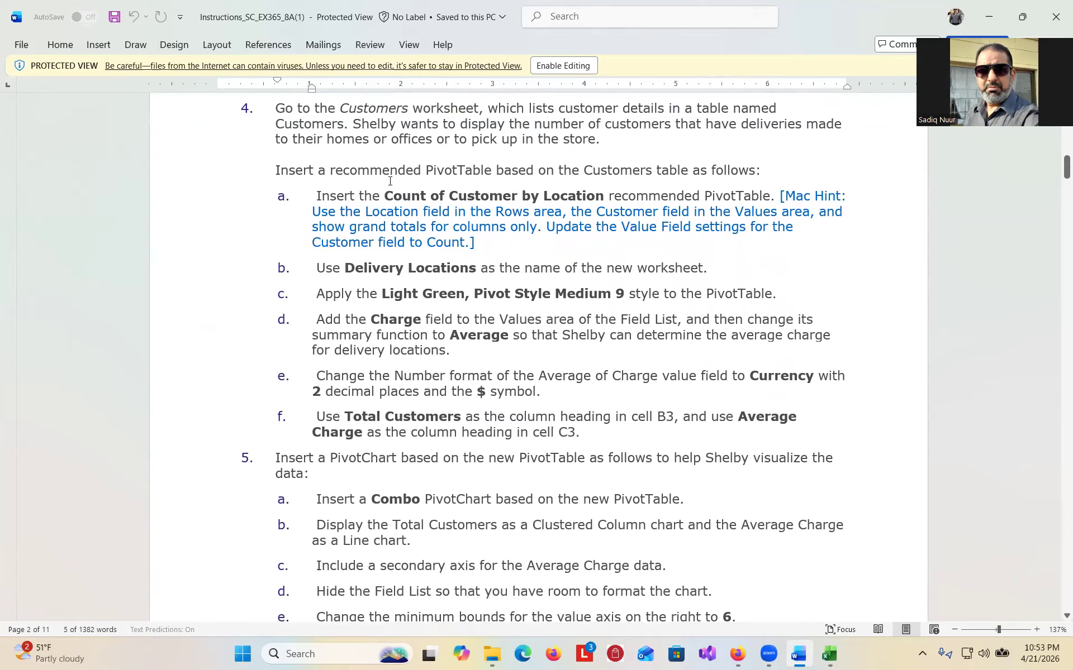
{"action": "left_click", "coordinate": [831, 658]}
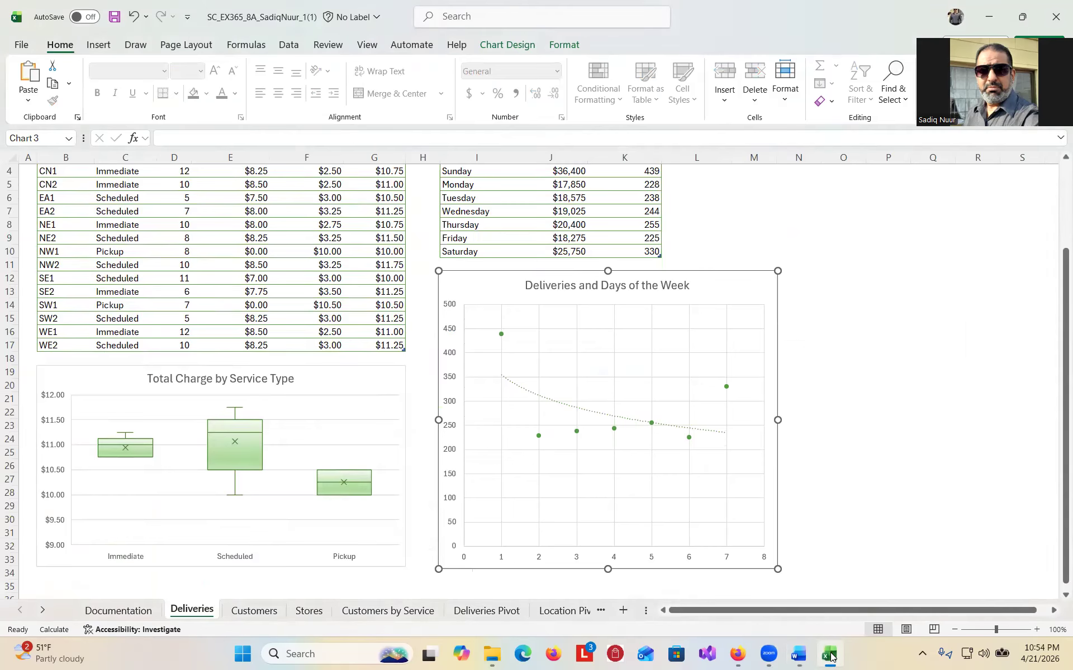
{"action": "left_click", "coordinate": [253, 612]}
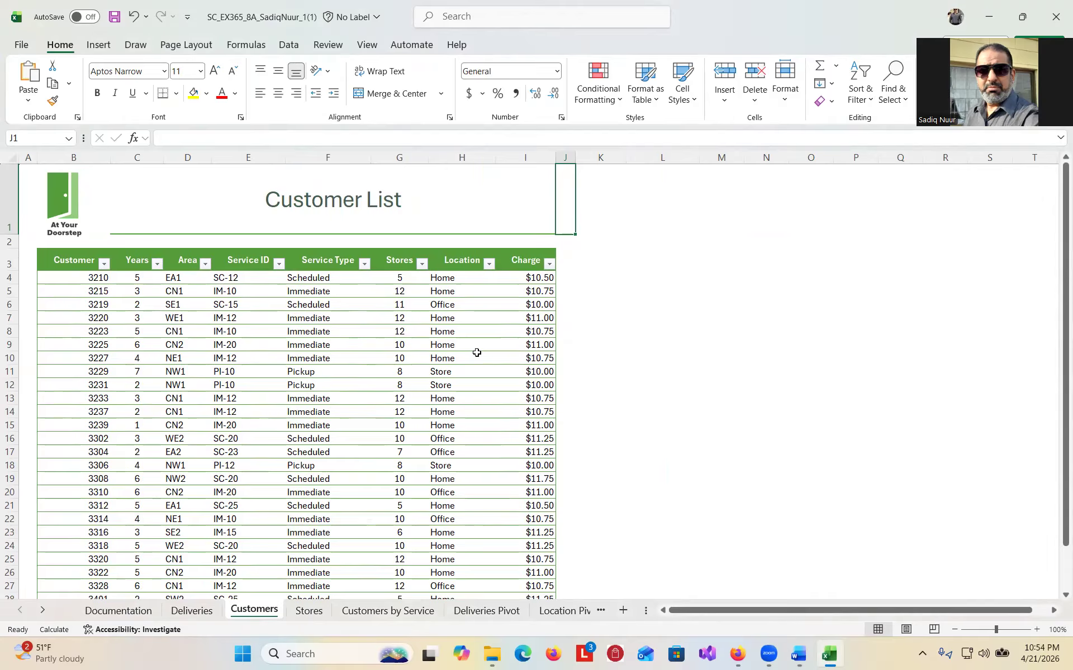
Insert the recommended Sum of Charge by Location PivotTable from the Customers table, rechecking the Word instructions before accepting it
{"action": "left_click", "coordinate": [450, 281]}
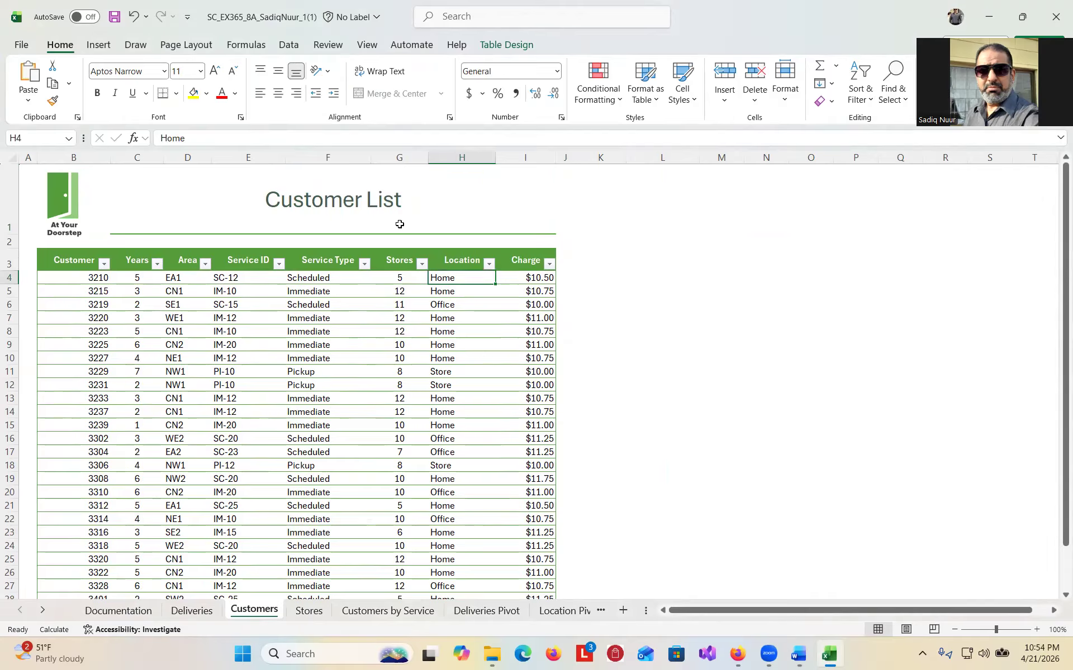
{"action": "left_click", "coordinate": [103, 49]}
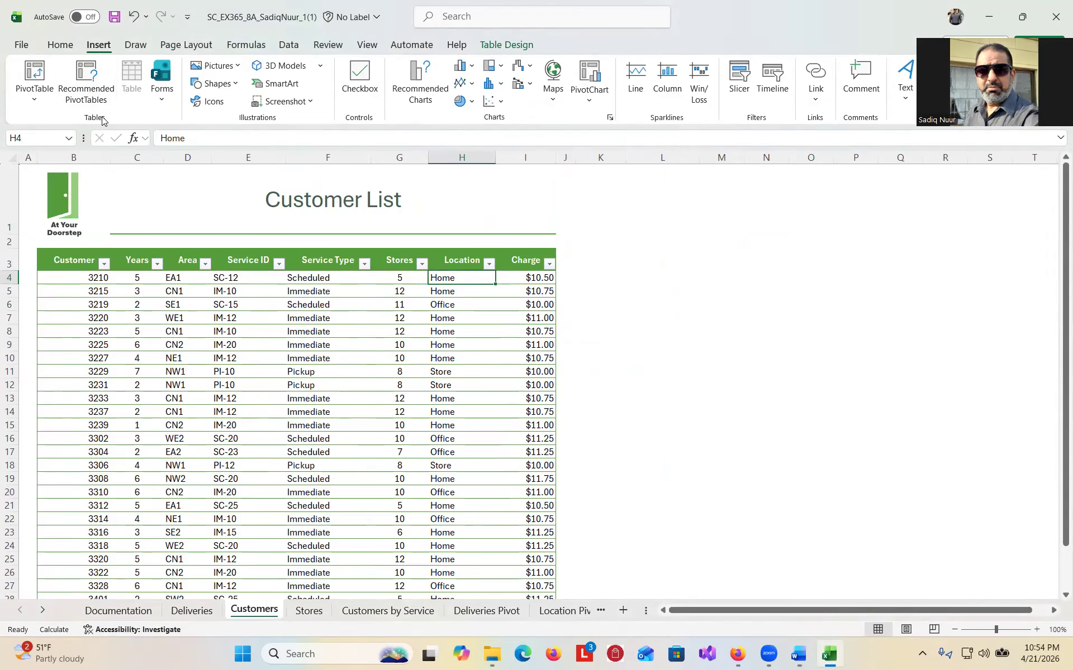
{"action": "left_click", "coordinate": [80, 70]}
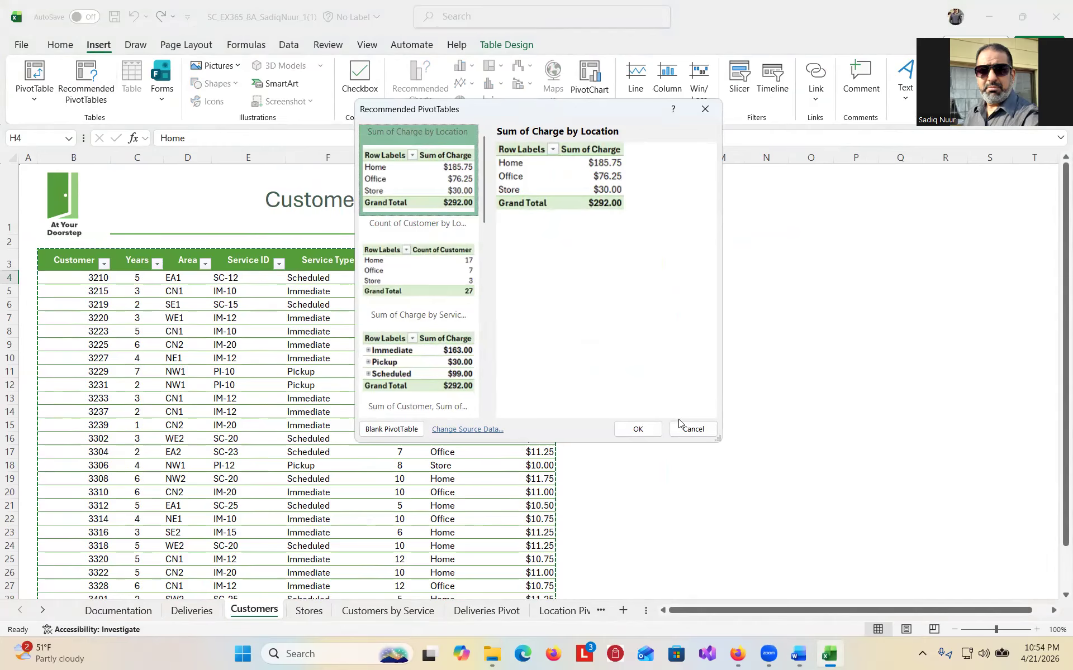
{"action": "mouse_move", "coordinate": [799, 655]}
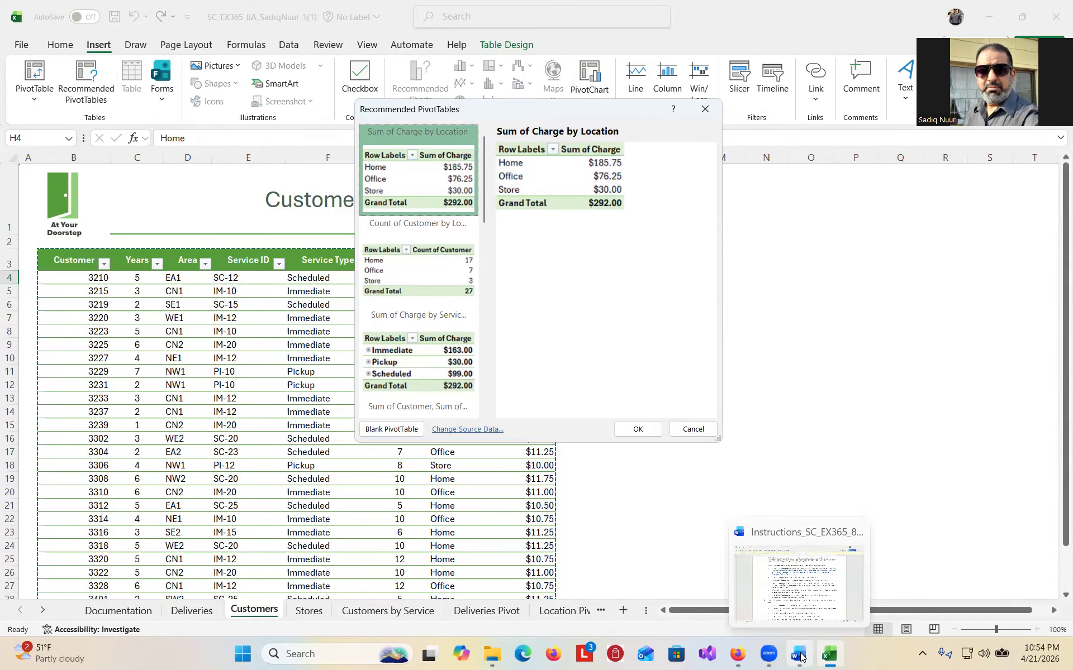
{"action": "left_click", "coordinate": [799, 581]}
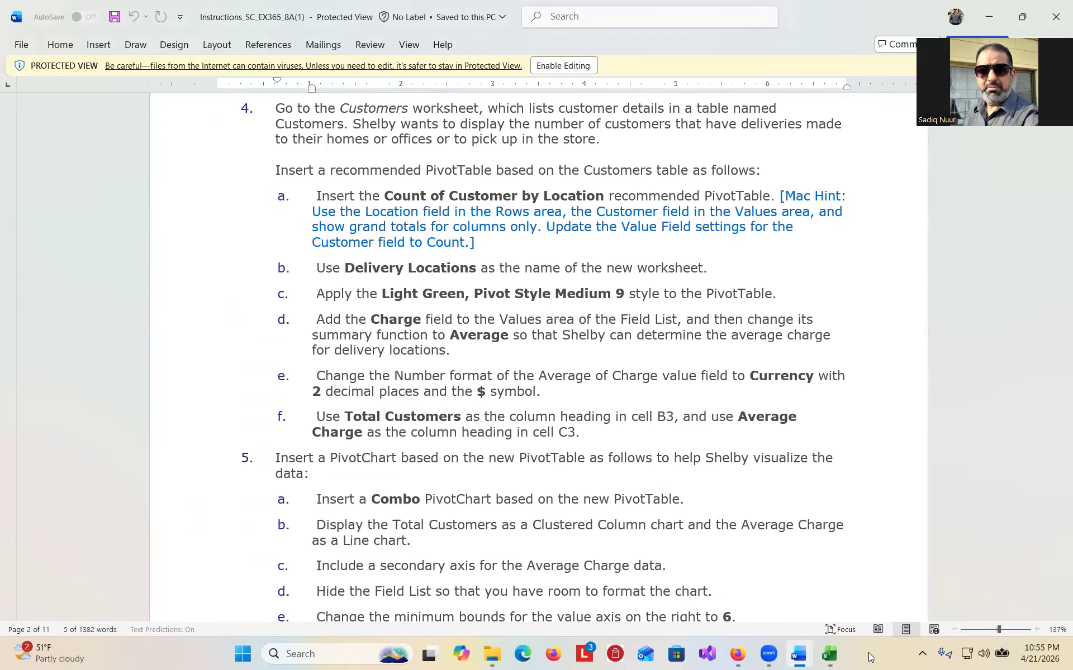
{"action": "left_click", "coordinate": [829, 654]}
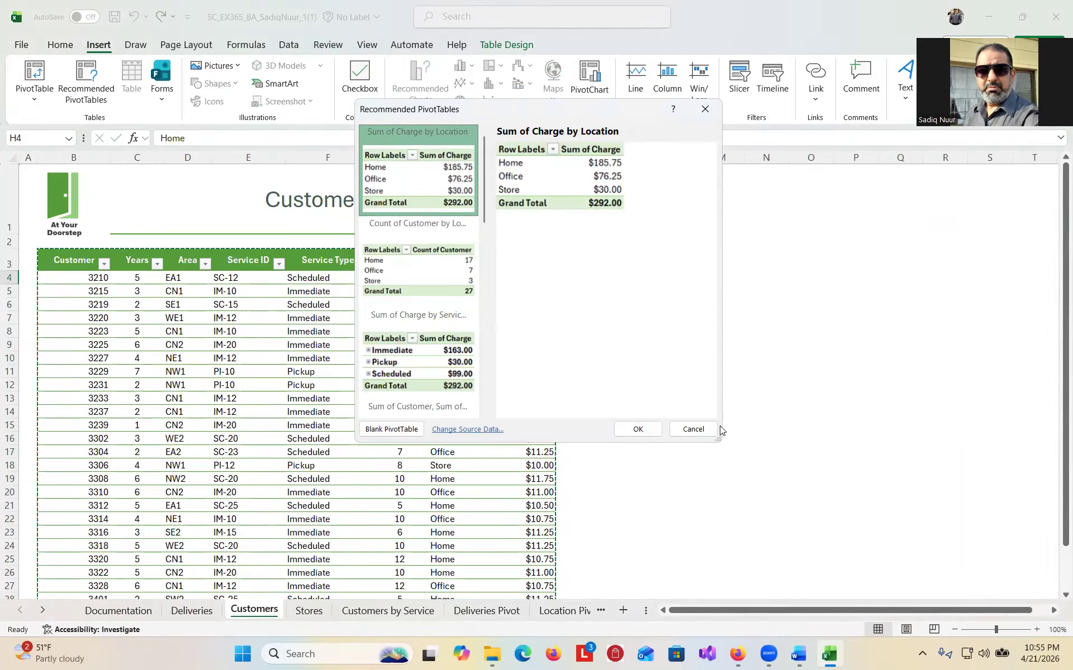
{"action": "left_click", "coordinate": [640, 431]}
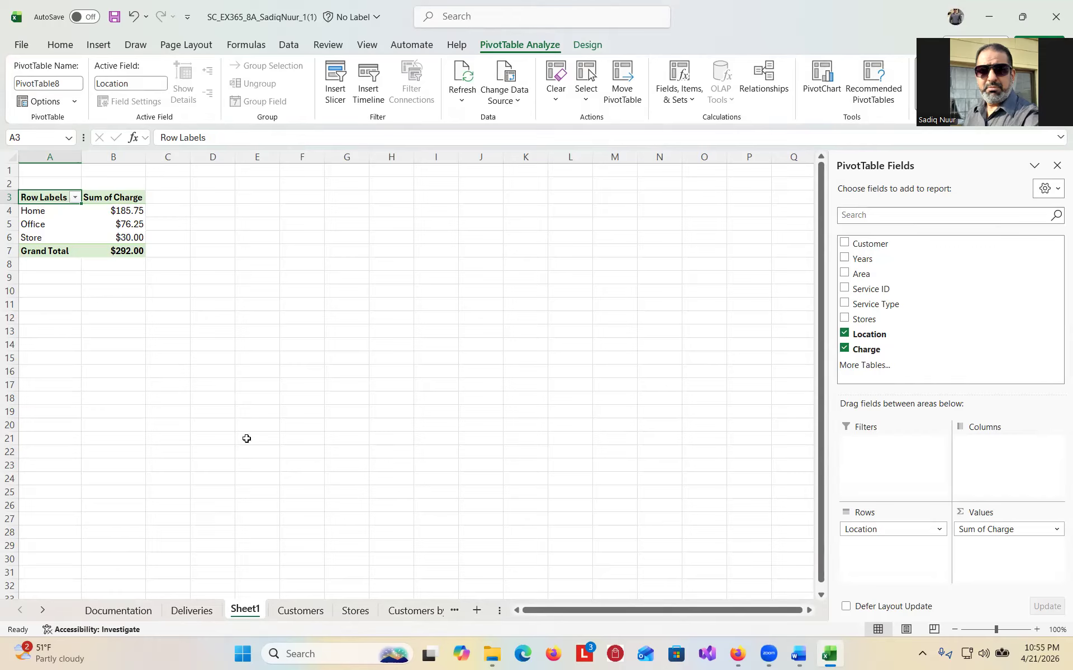
Copy "Delivery Locations" from the Word instructions and use it as the name of the new PivotTable worksheet in Excel
{"action": "left_click", "coordinate": [249, 612]}
{"action": "left_click", "coordinate": [799, 655]}
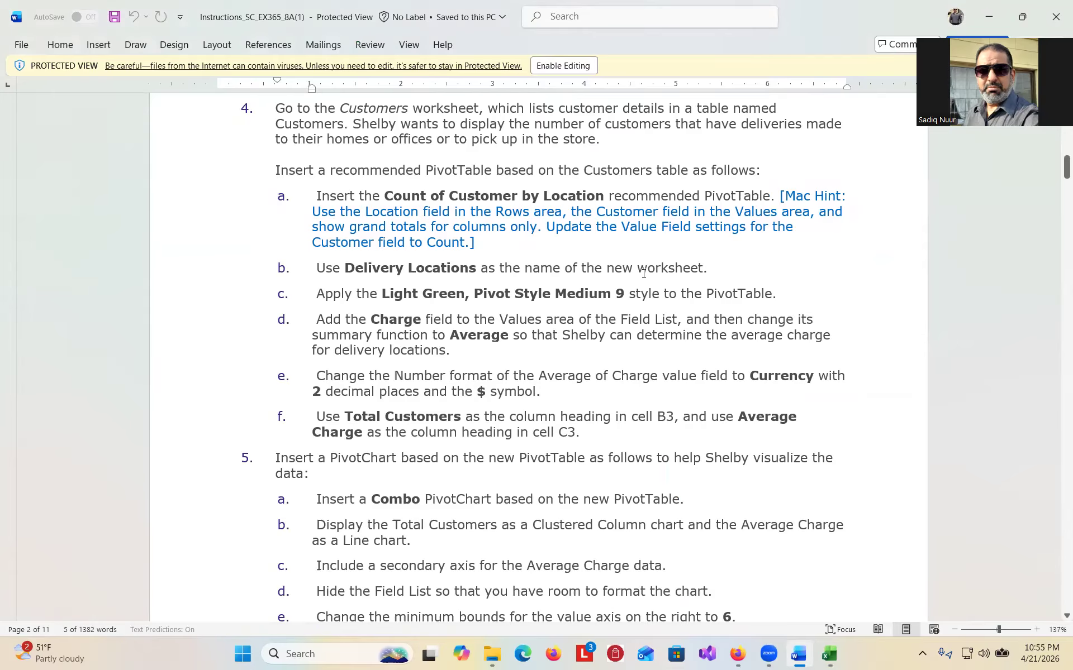
{"action": "left_click_drag", "start_coordinate": [347, 269], "coordinate": [449, 270]}
{"action": "key", "text": "ctrl+c"}
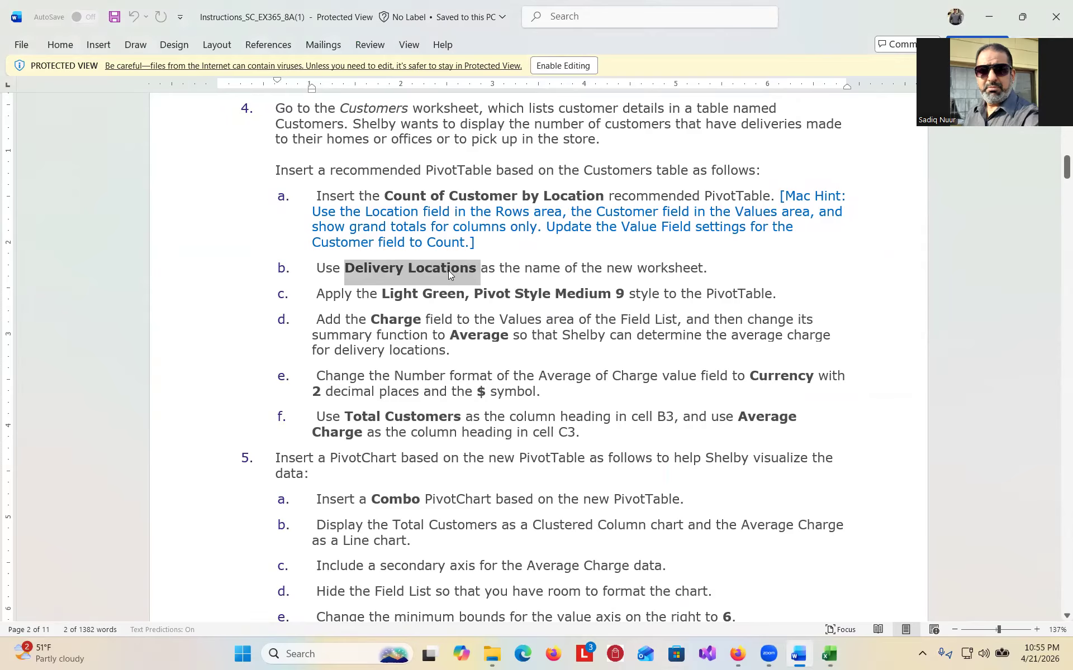
{"action": "left_click", "coordinate": [829, 654]}
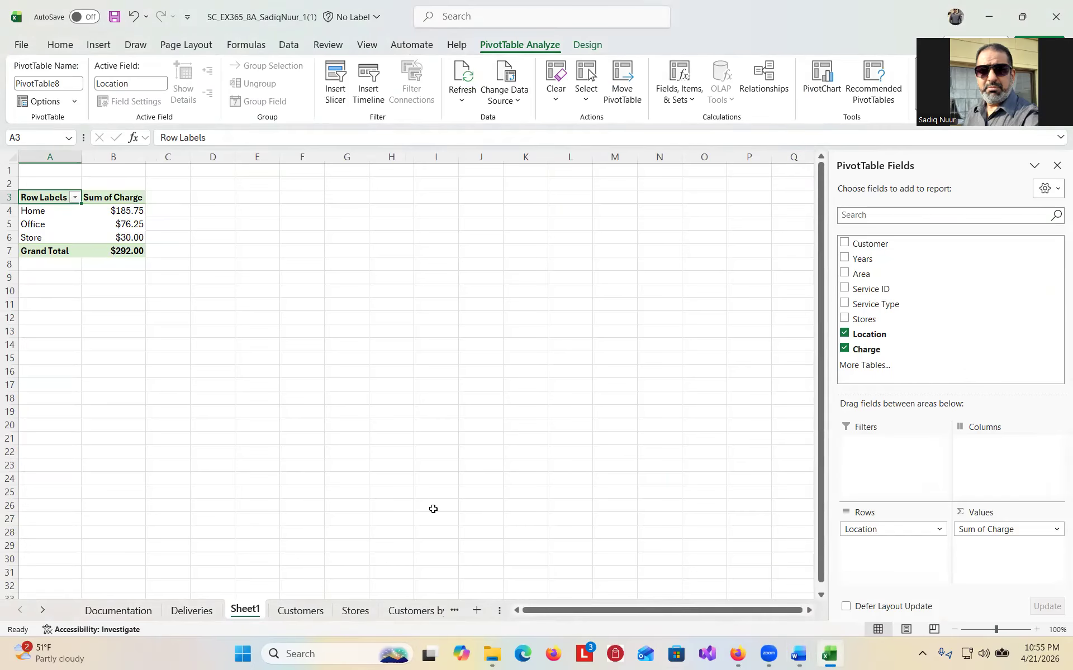
{"action": "double_click", "coordinate": [249, 609]}
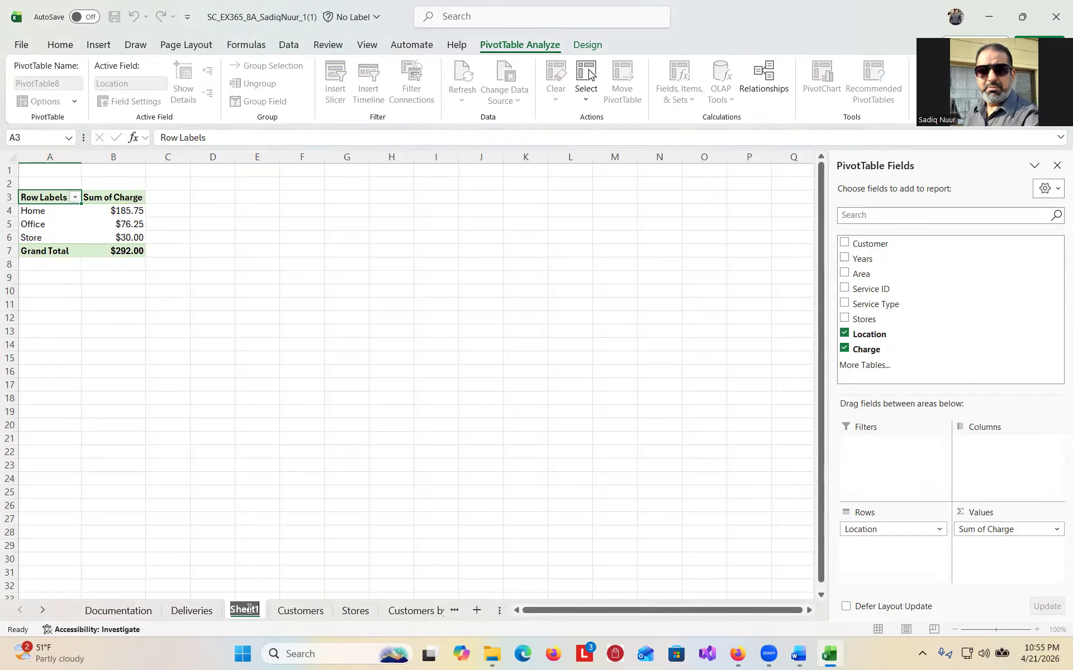
{"action": "key", "text": "ctrl+v"}
{"action": "key", "text": "Return"}
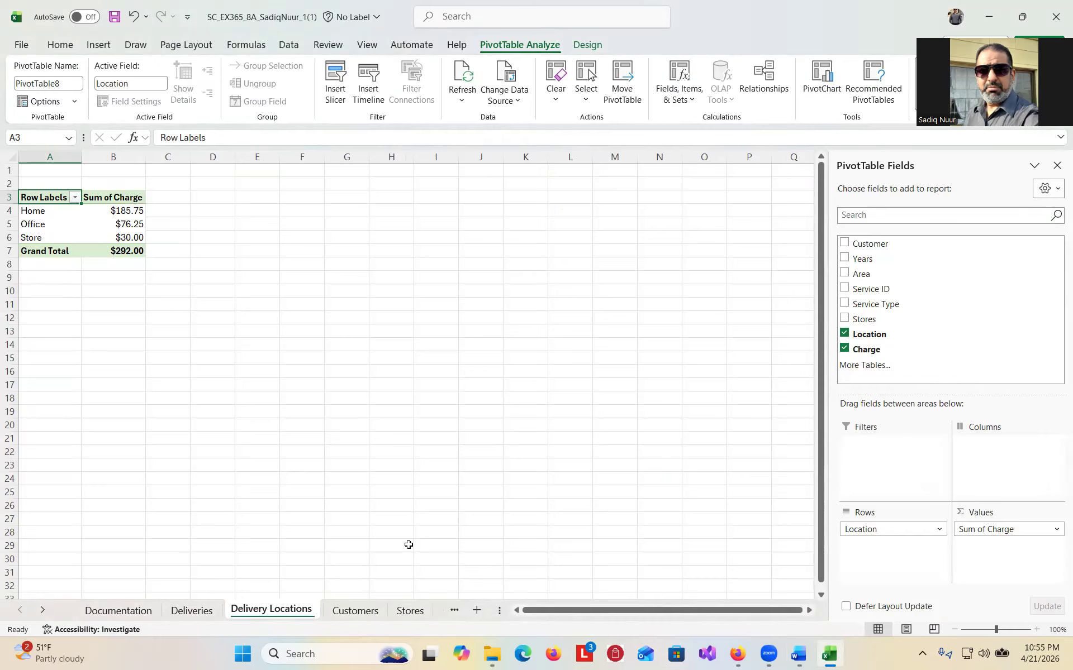
Check instruction 4c in Word and apply the Light Green, Pivot Style Medium 9 style to the Delivery Locations PivotTable in Excel
{"action": "mouse_move", "coordinate": [831, 655]}
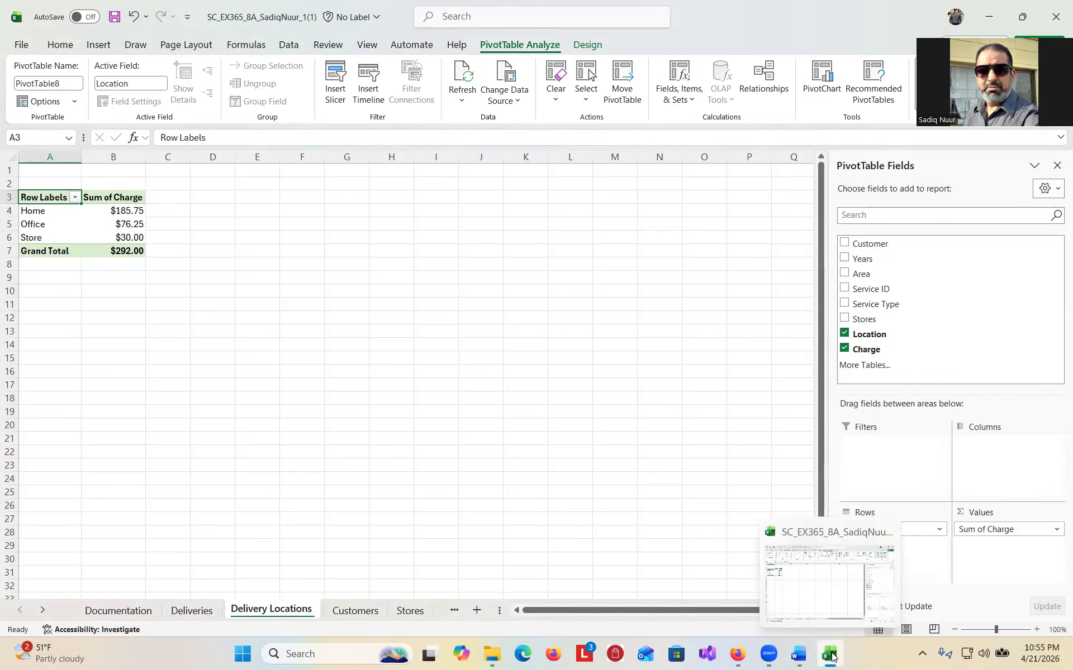
{"action": "left_click", "coordinate": [799, 654]}
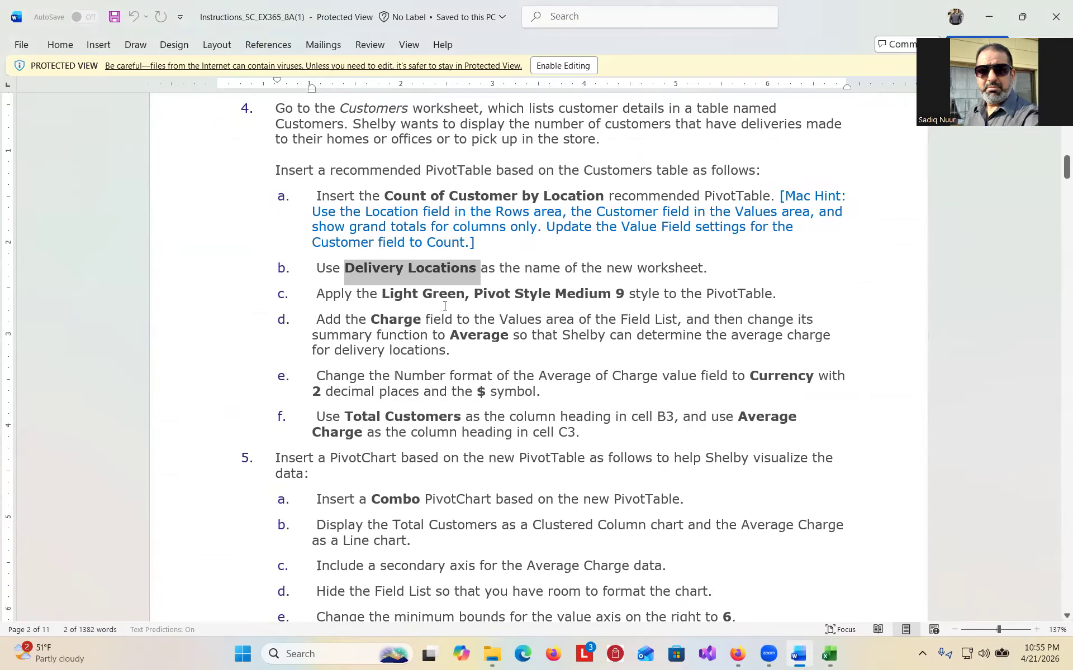
{"action": "left_click", "coordinate": [829, 654]}
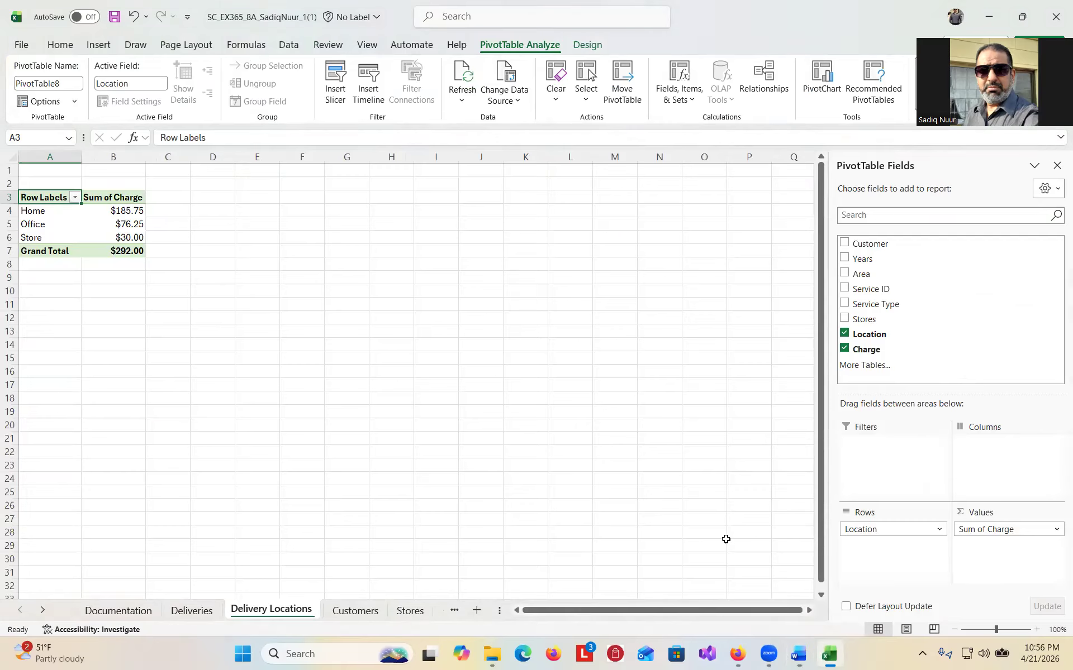
{"action": "left_click", "coordinate": [108, 211]}
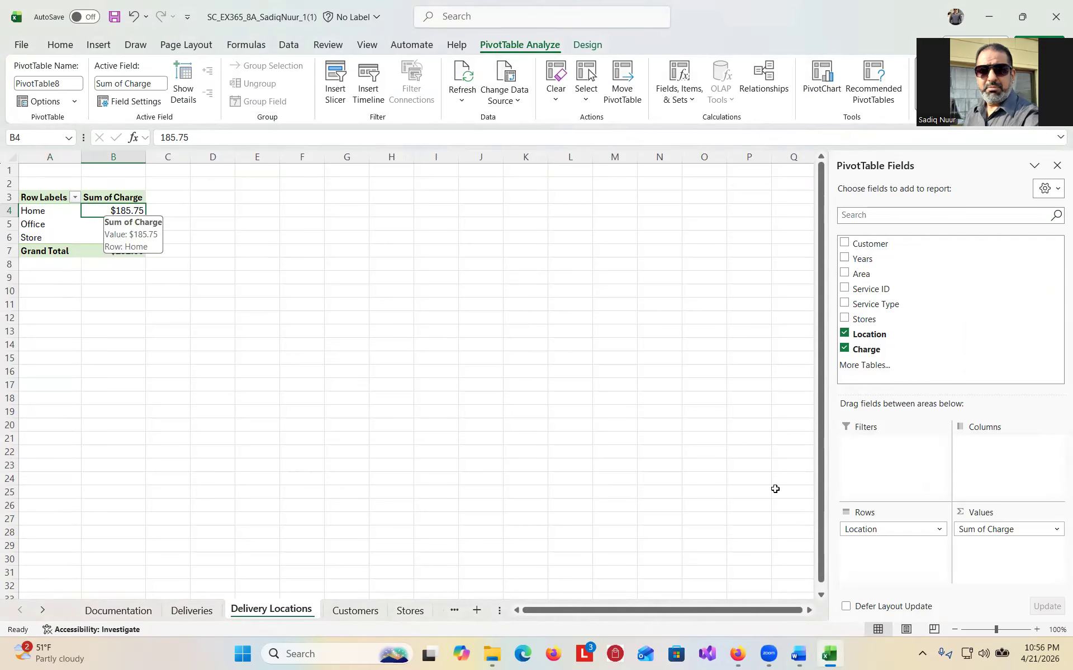
{"action": "left_click_drag", "start_coordinate": [998, 632], "coordinate": [1001, 631]}
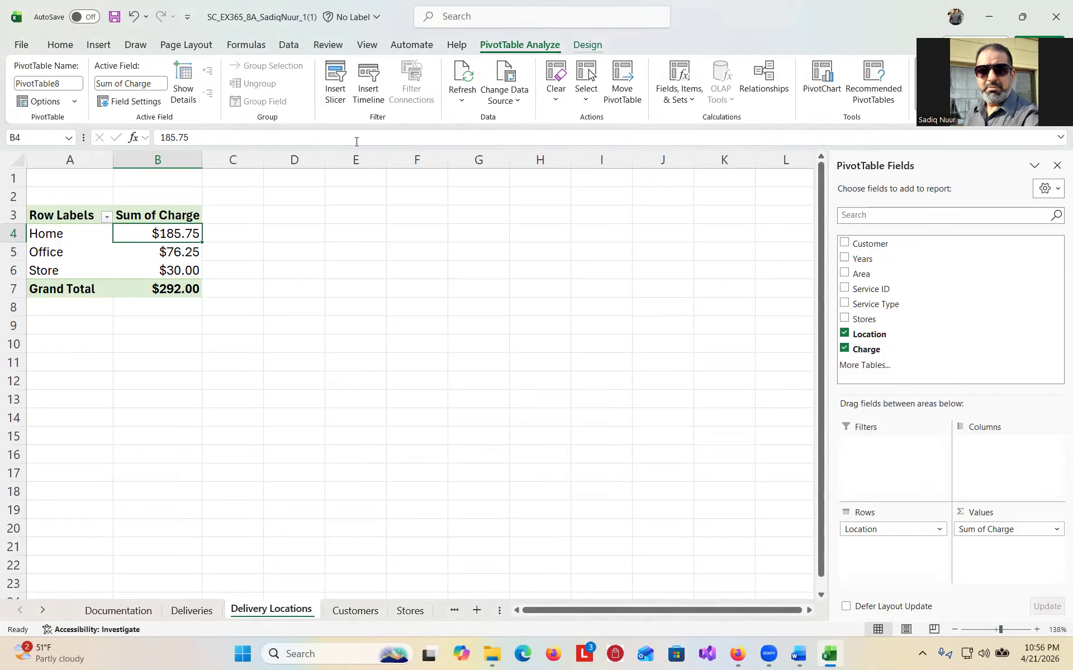
{"action": "left_click", "coordinate": [588, 45]}
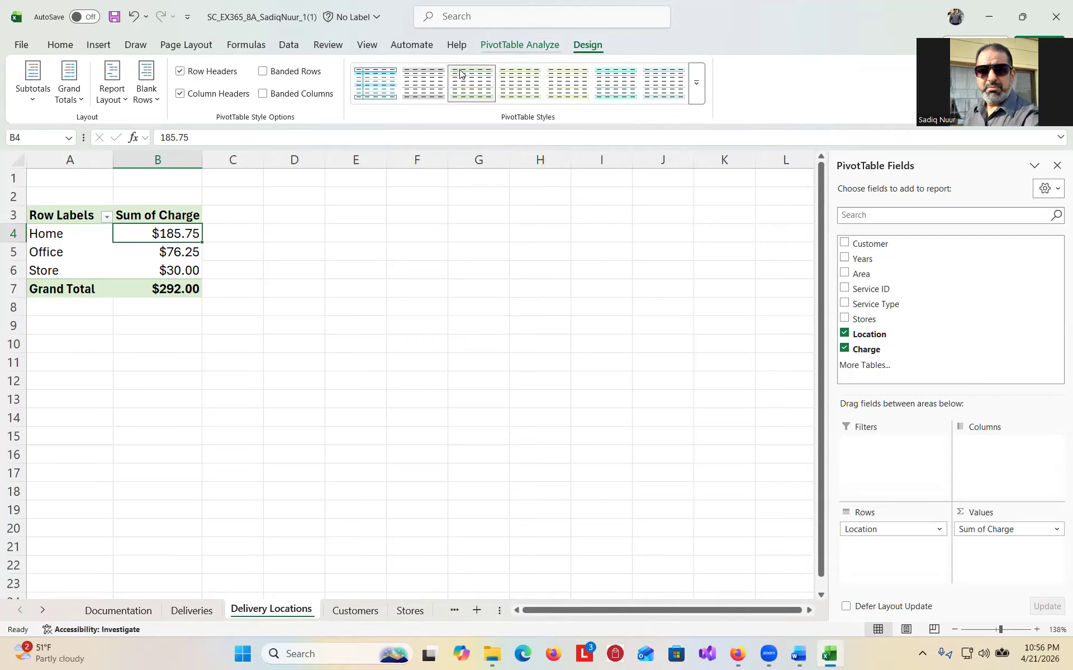
{"action": "left_click", "coordinate": [520, 45]}
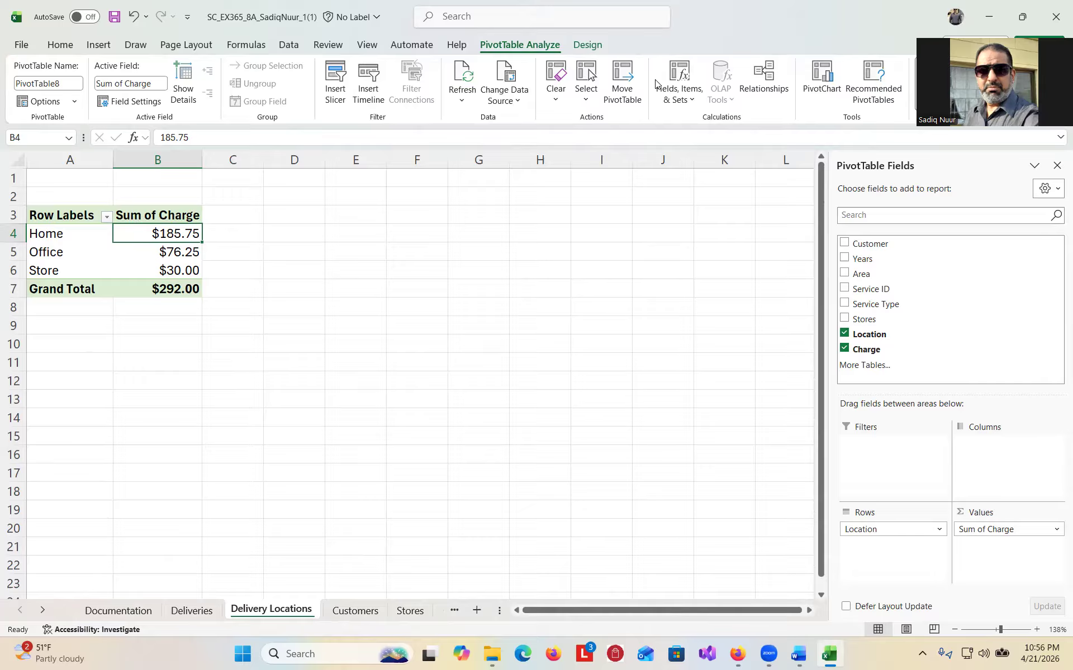
{"action": "left_click", "coordinate": [533, 78]}
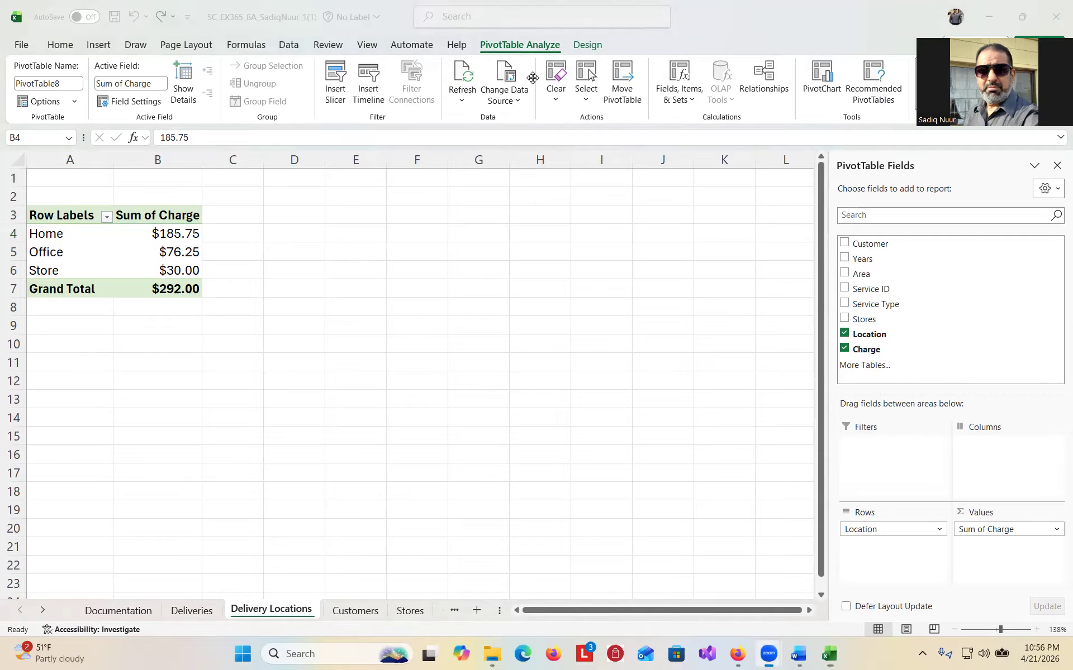
{"action": "left_click", "coordinate": [586, 49]}
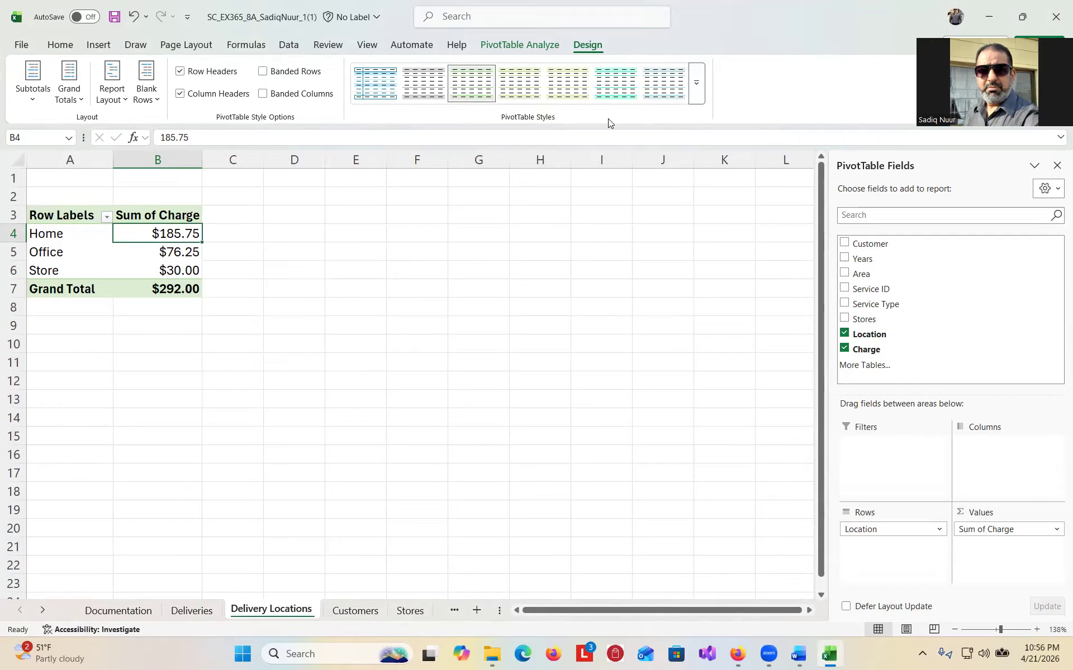
{"action": "left_click", "coordinate": [697, 94]}
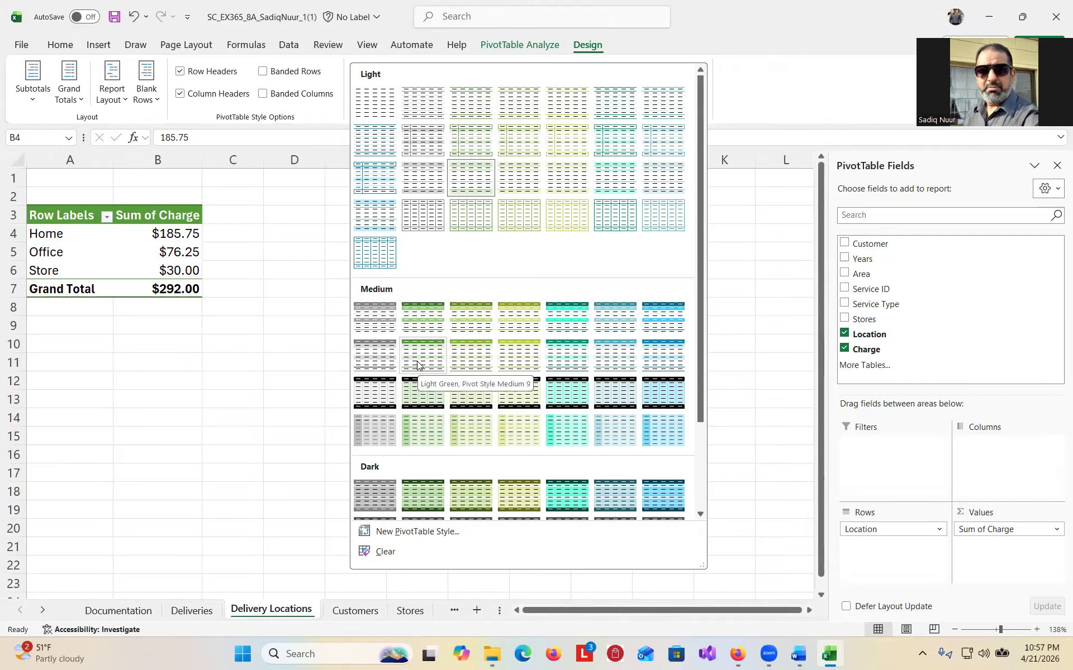
{"action": "left_click", "coordinate": [799, 654]}
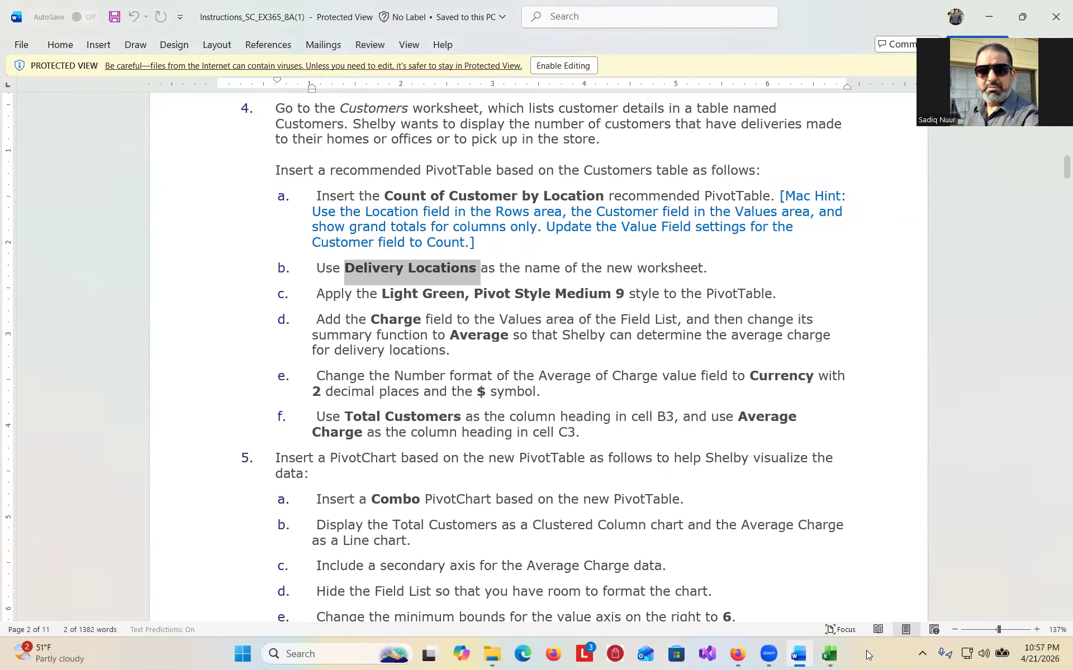
{"action": "left_click", "coordinate": [829, 657]}
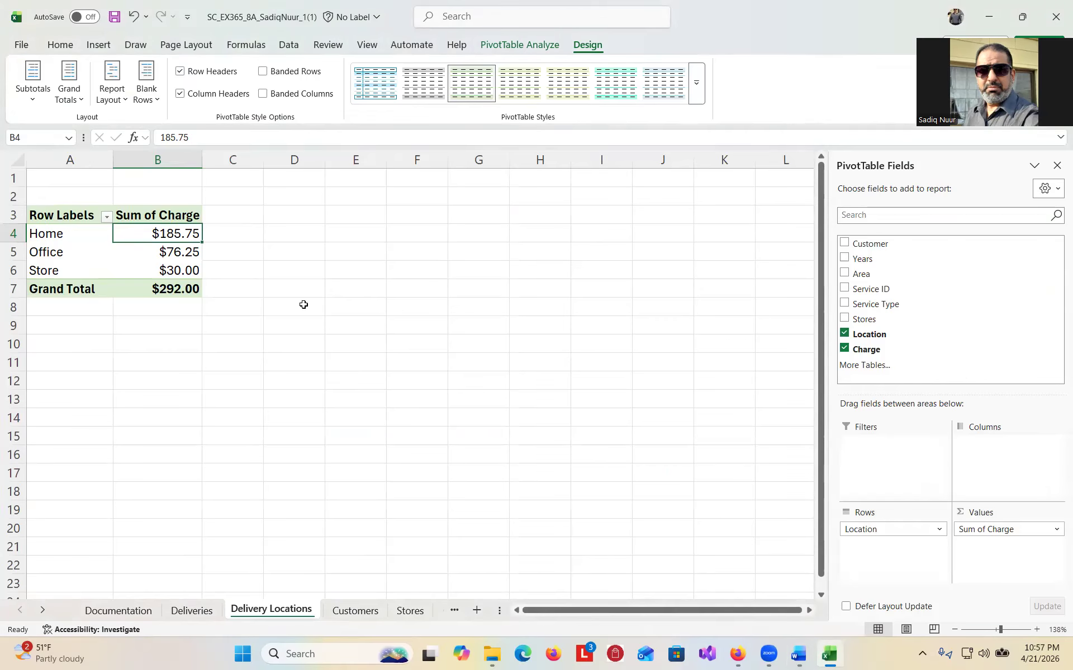
{"action": "left_click", "coordinate": [696, 95]}
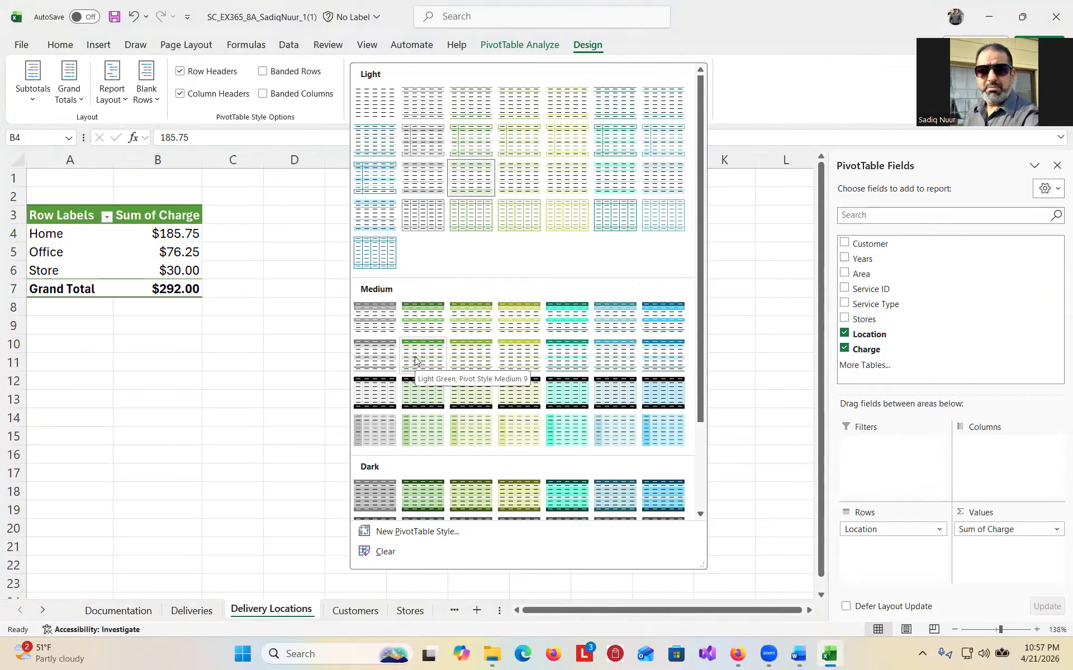
{"action": "key", "text": "Escape"}
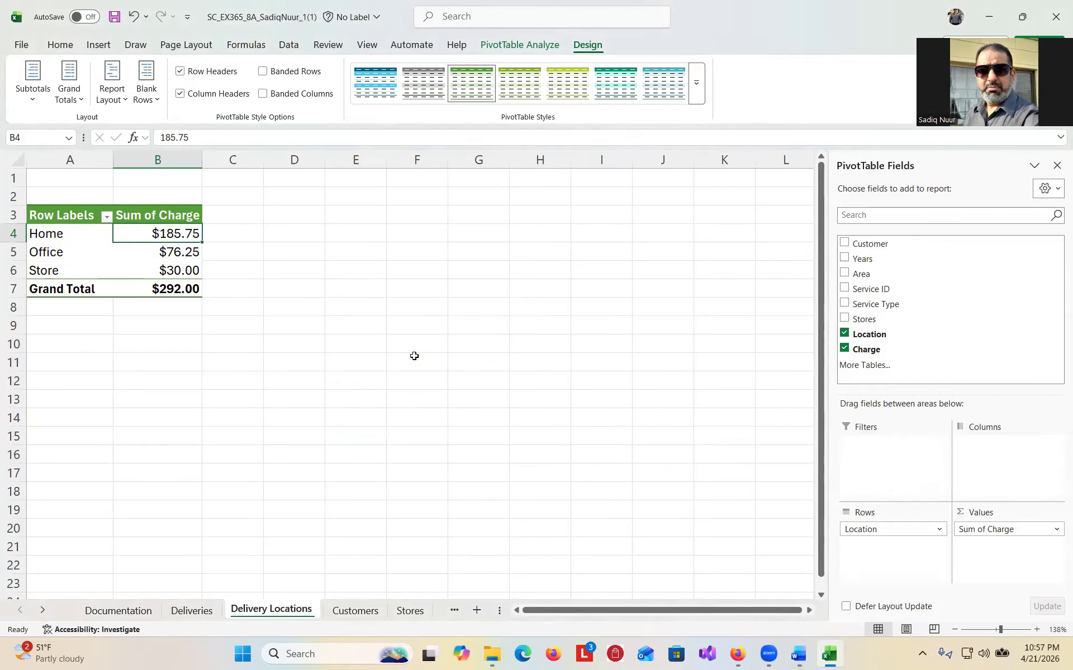
Read instruction 4d in Word and change the summary function of the PivotTable's Charge field to Average in Excel
{"action": "left_click", "coordinate": [807, 657]}
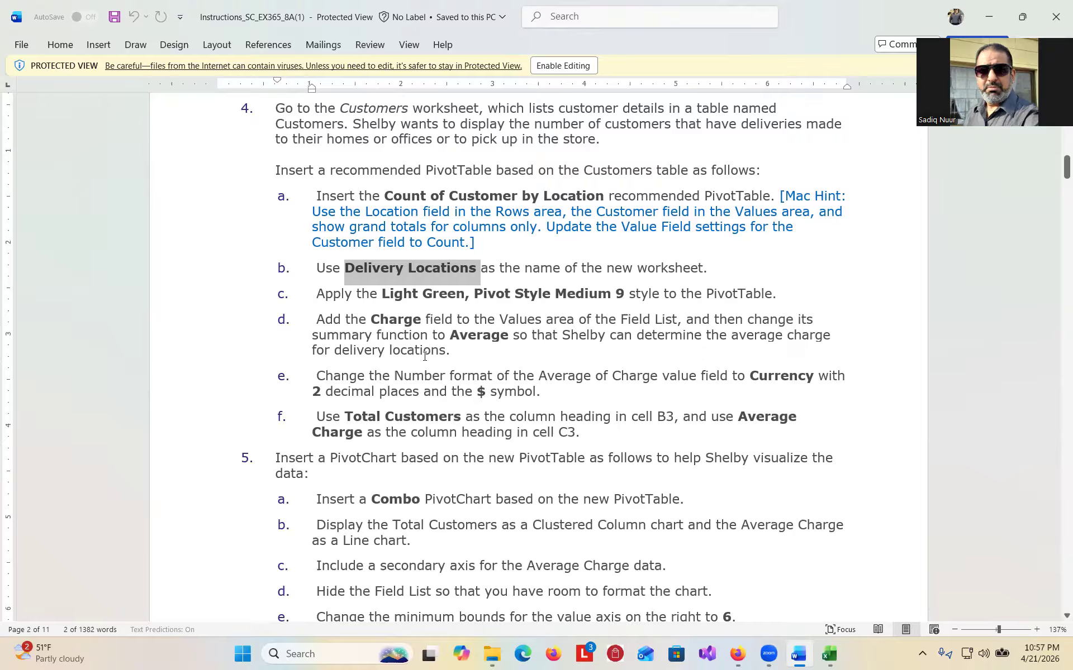
{"action": "left_click", "coordinate": [830, 655]}
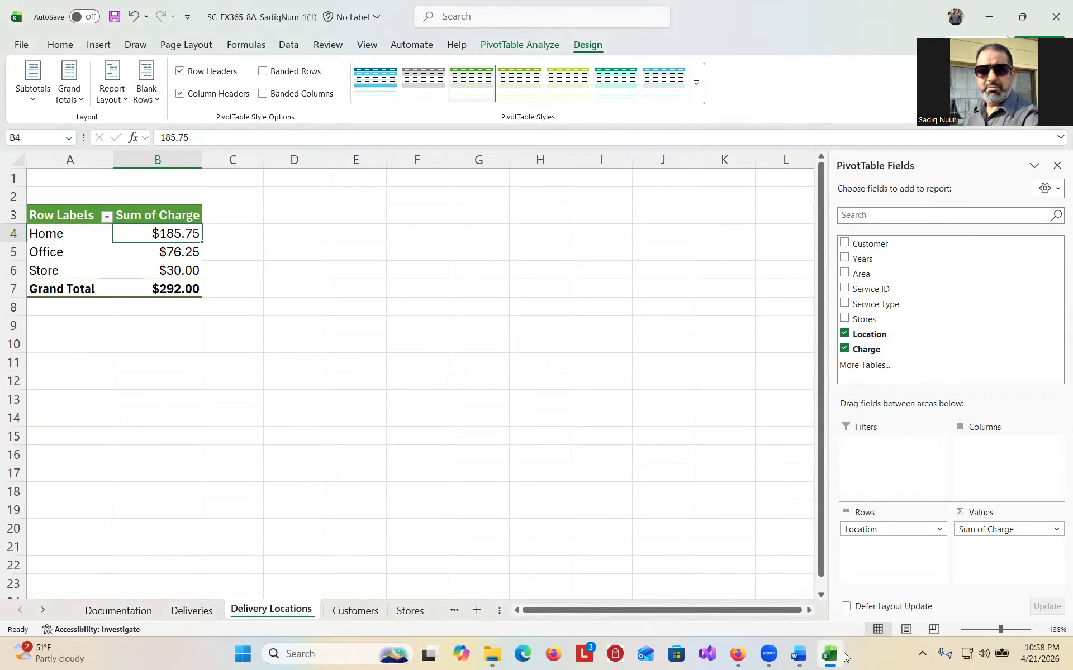
{"action": "mouse_move", "coordinate": [836, 655]}
{"action": "left_click", "coordinate": [797, 657]}
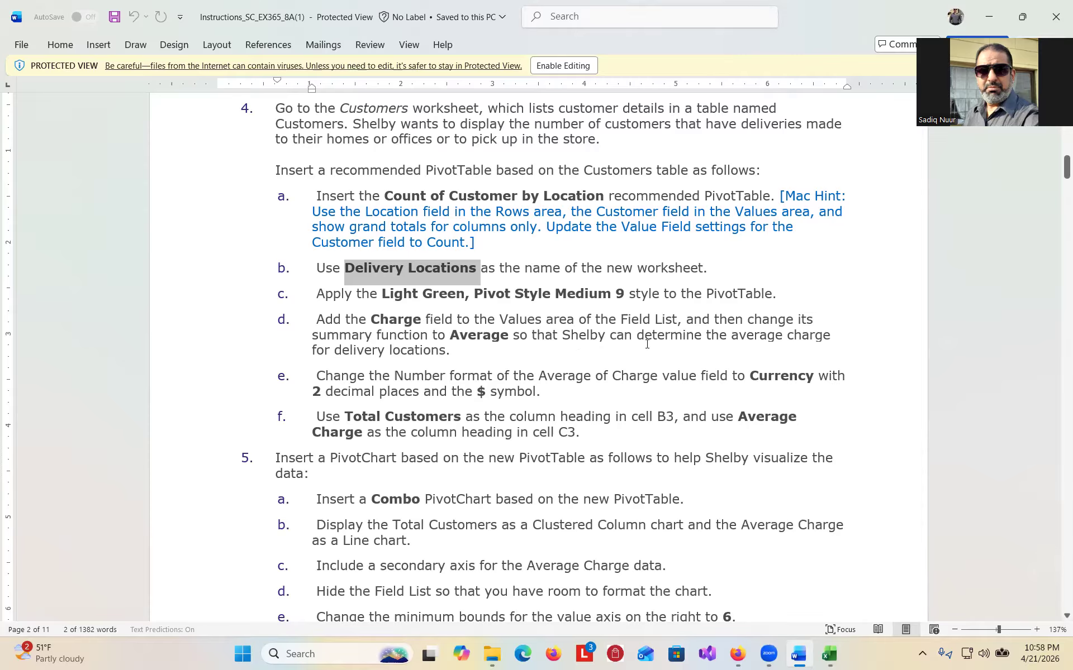
{"action": "left_click", "coordinate": [829, 654]}
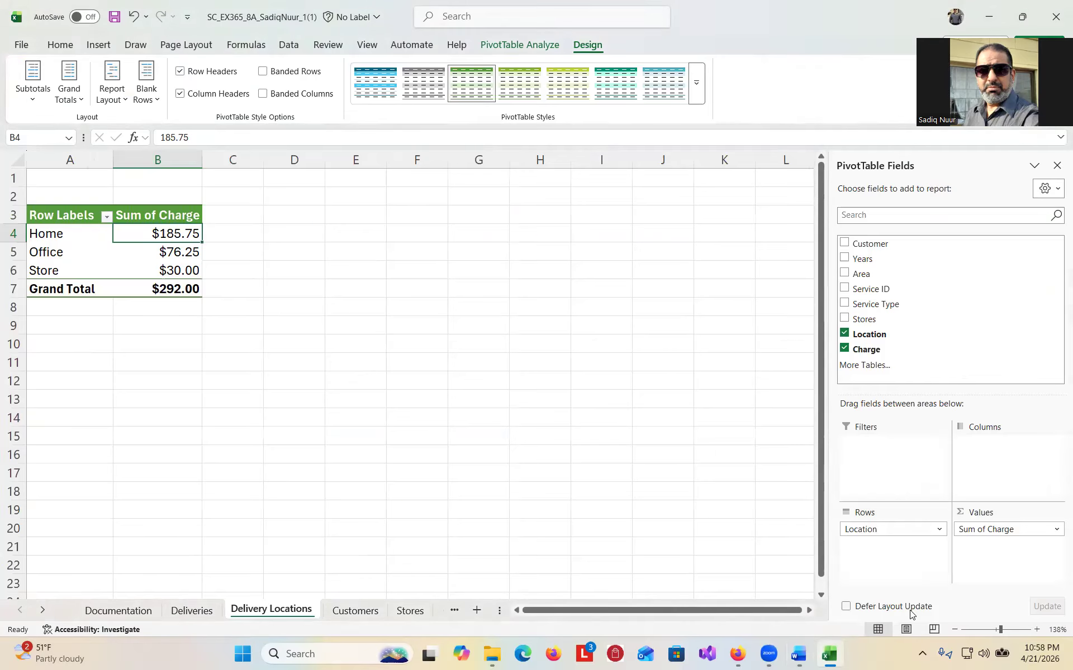
{"action": "left_click", "coordinate": [1000, 531]}
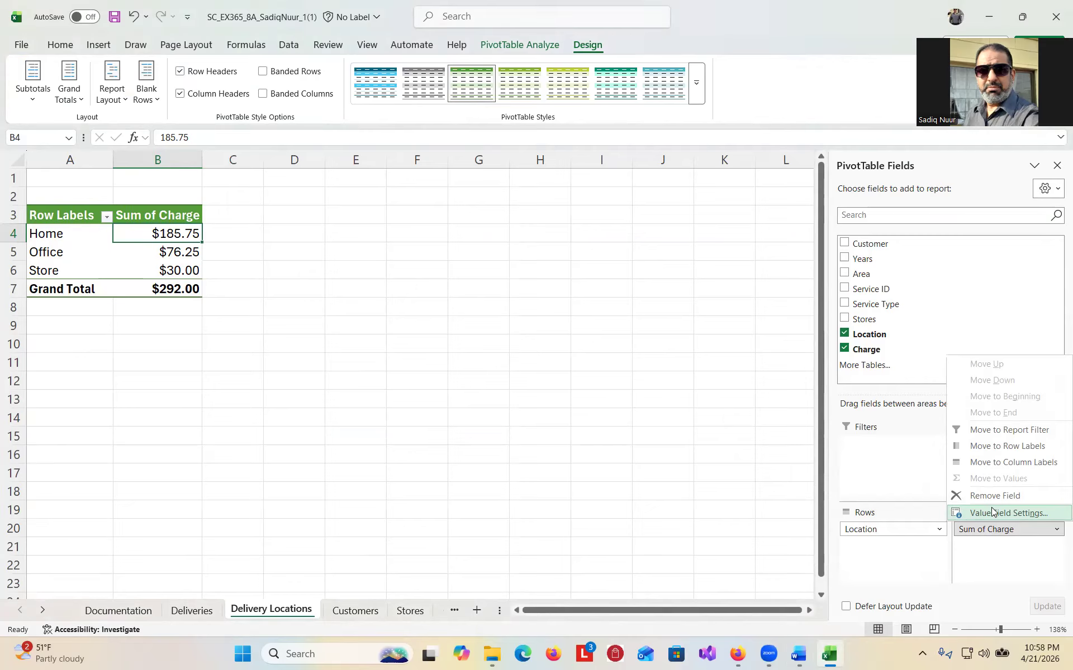
{"action": "left_click", "coordinate": [1009, 514]}
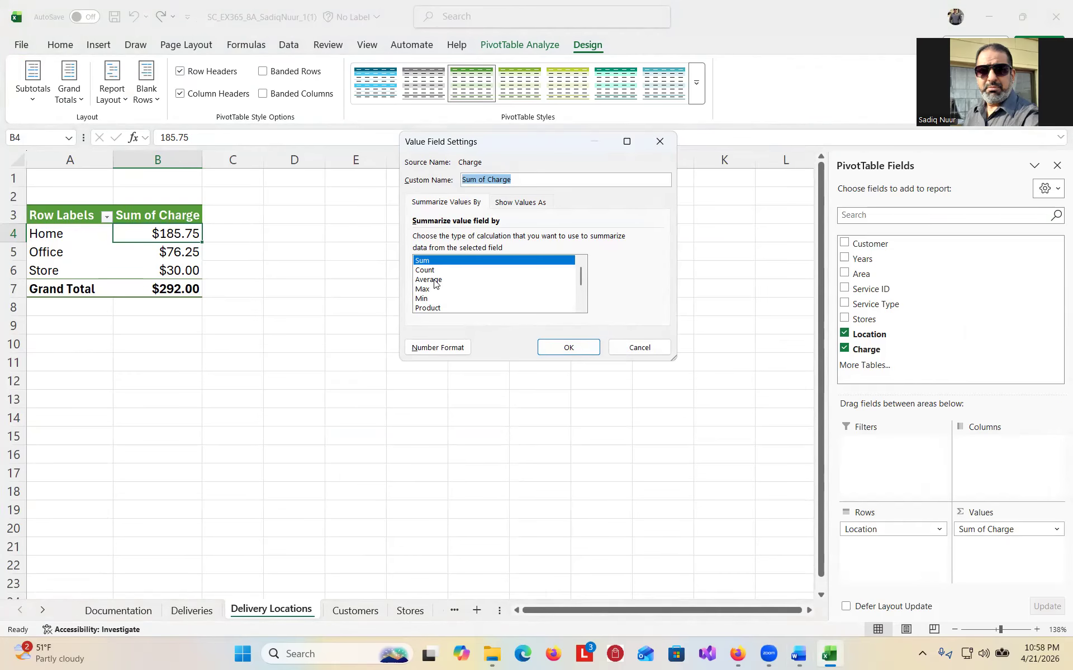
{"action": "left_click", "coordinate": [433, 280]}
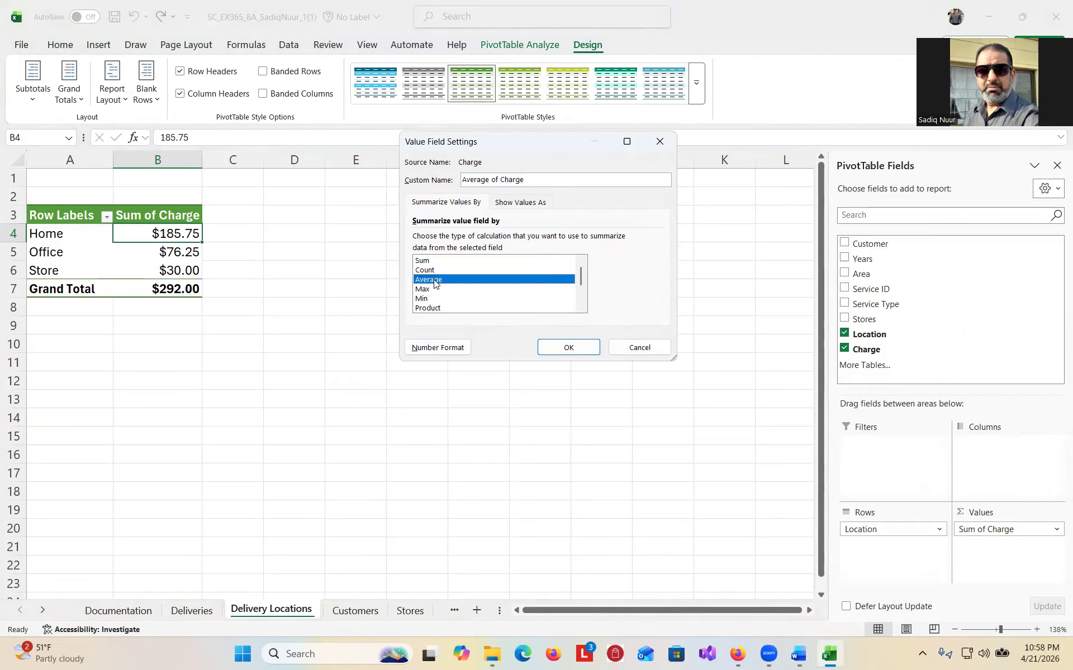
{"action": "left_click", "coordinate": [571, 348]}
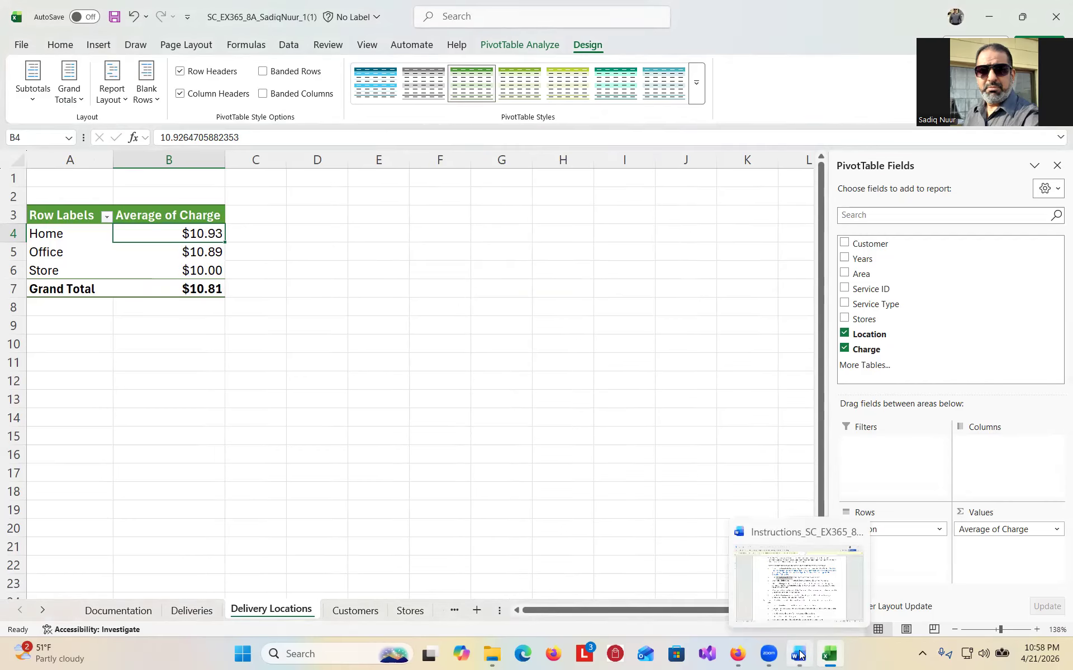
Read instruction 4e in Word and format the Average of Charge values in Excel as Currency with 2 decimal places and the $ symbol
{"action": "left_click", "coordinate": [799, 655]}
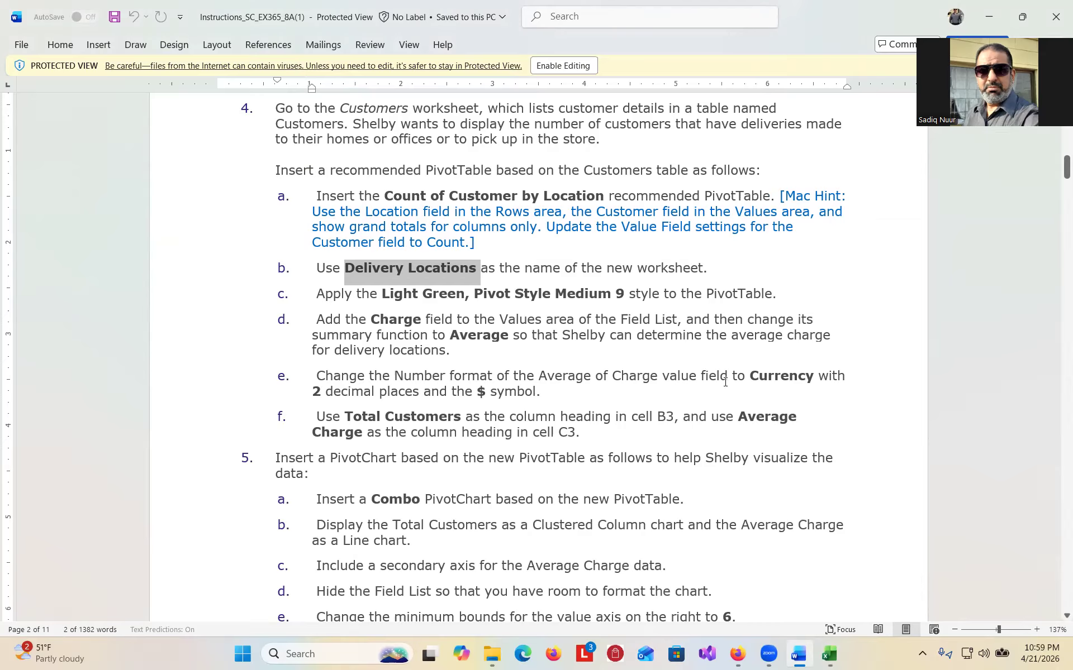
{"action": "left_click", "coordinate": [832, 657]}
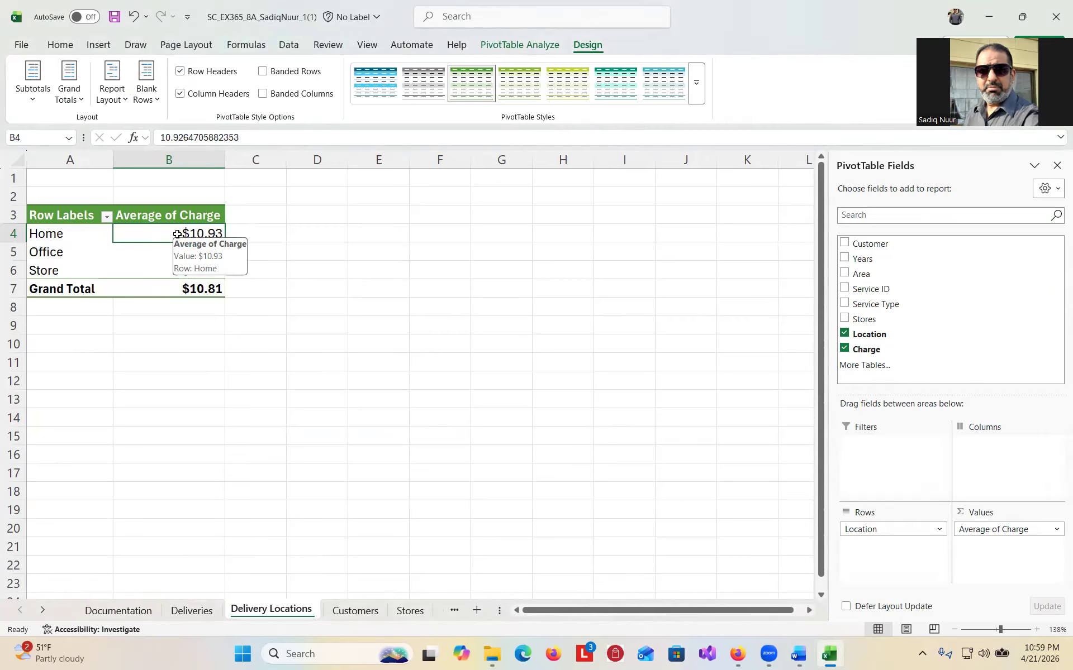
{"action": "left_click_drag", "start_coordinate": [177, 234], "coordinate": [174, 285]}
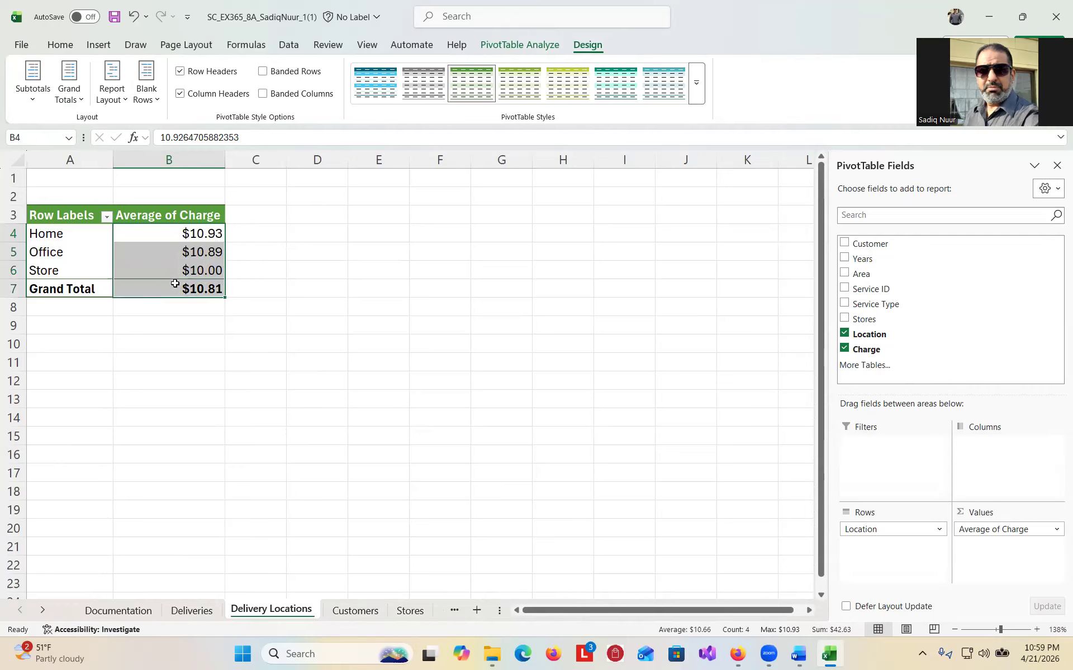
{"action": "right_click", "coordinate": [161, 234]}
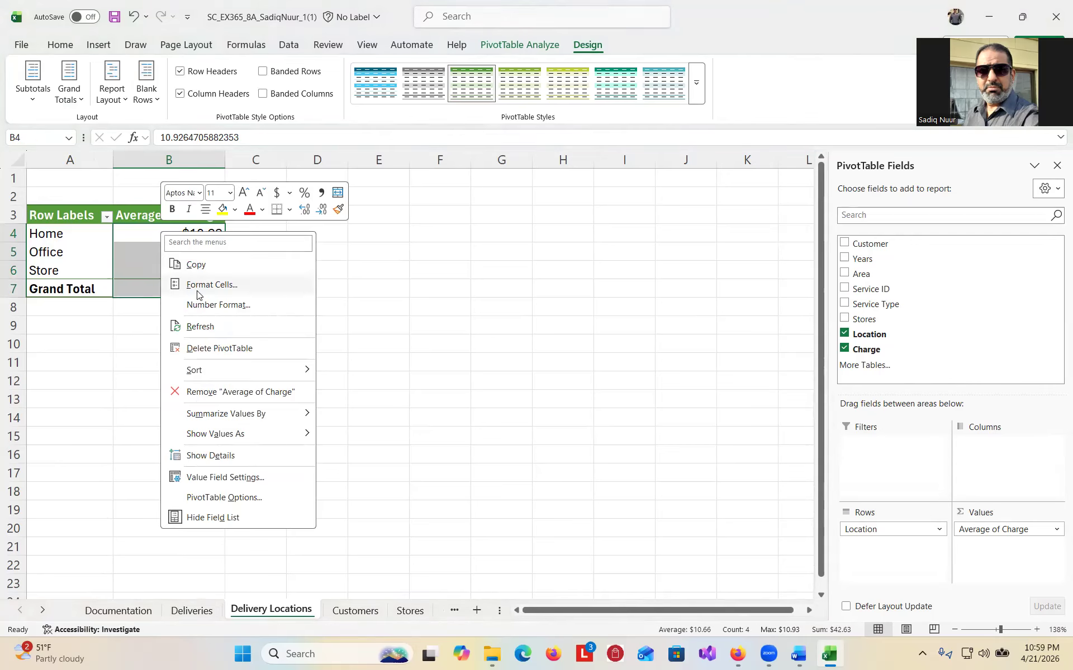
{"action": "left_click", "coordinate": [213, 306]}
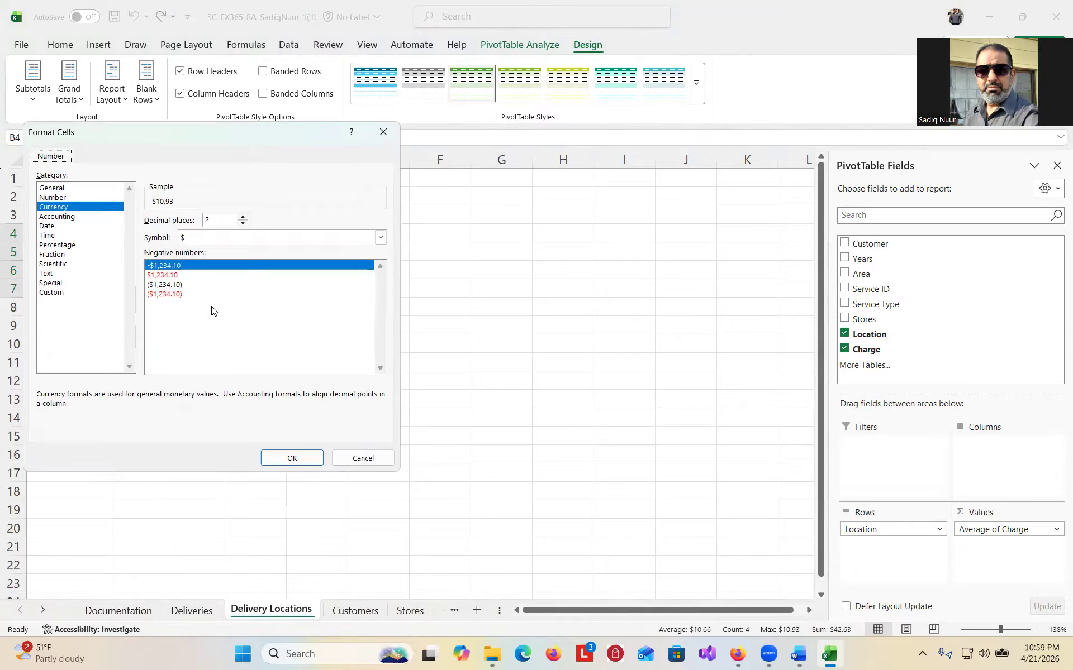
{"action": "left_click", "coordinate": [66, 208]}
{"action": "left_click", "coordinate": [305, 457]}
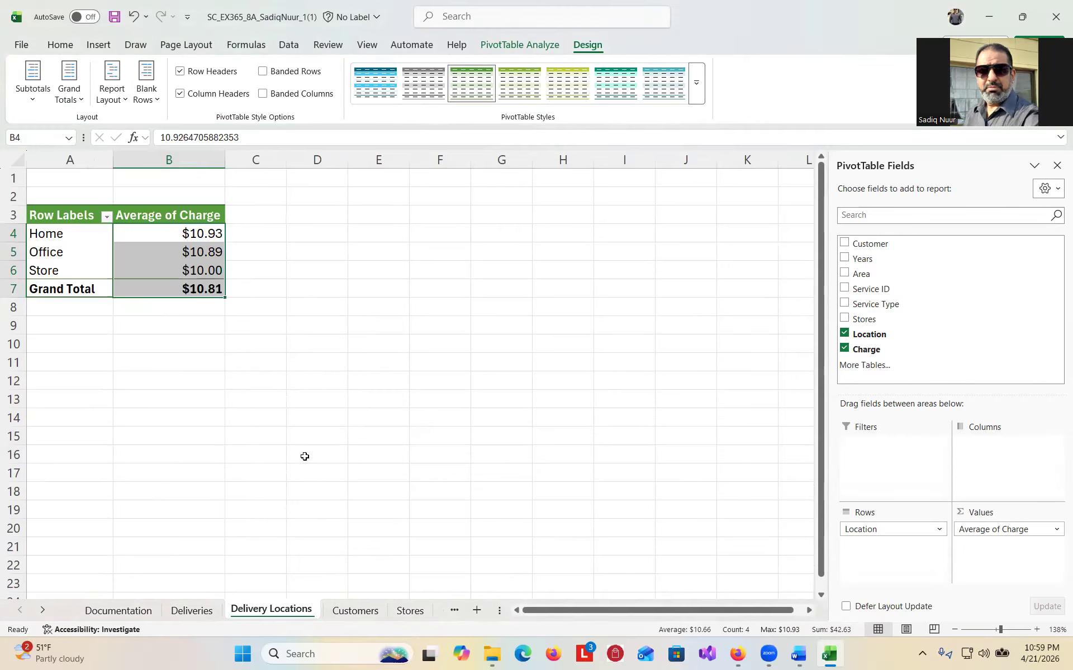
Review instructions 4f and 5 in Word, add the Customer field to the PivotTable's values in Excel, and recheck the instructions
{"action": "left_click", "coordinate": [798, 654]}
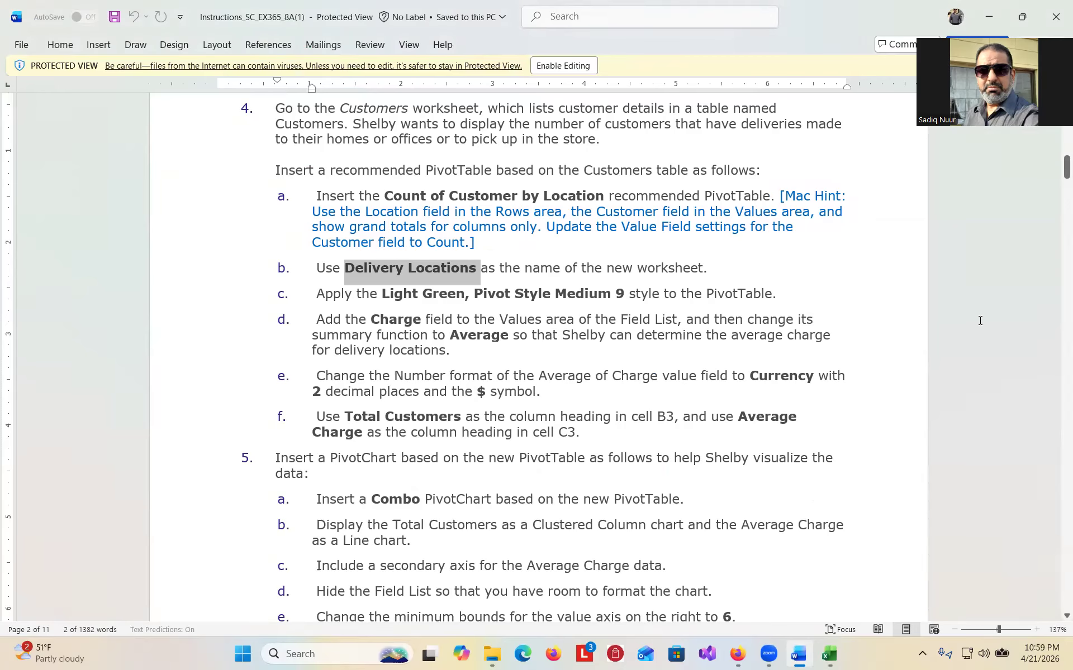
{"action": "left_click_drag", "start_coordinate": [1059, 170], "coordinate": [1057, 183]}
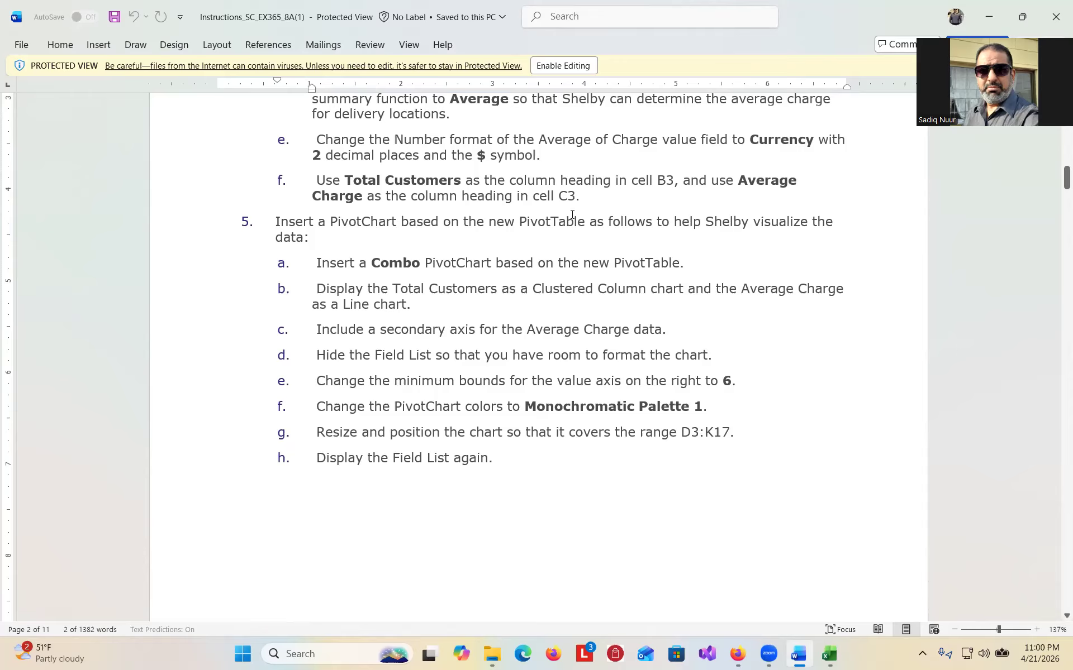
{"action": "left_click", "coordinate": [831, 656]}
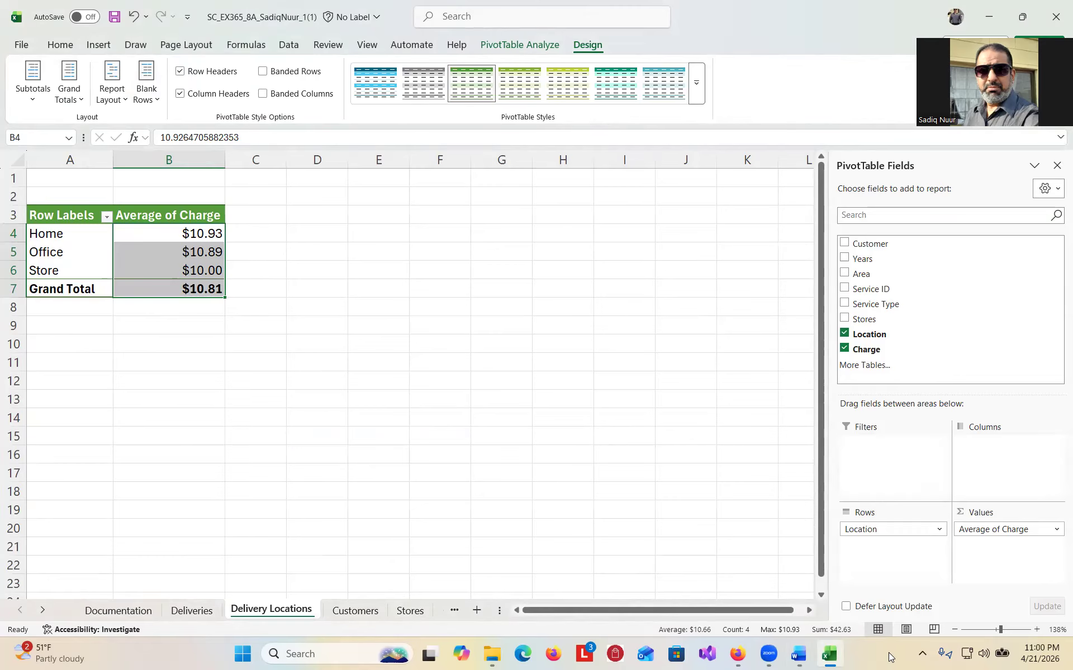
{"action": "left_click", "coordinate": [799, 655]}
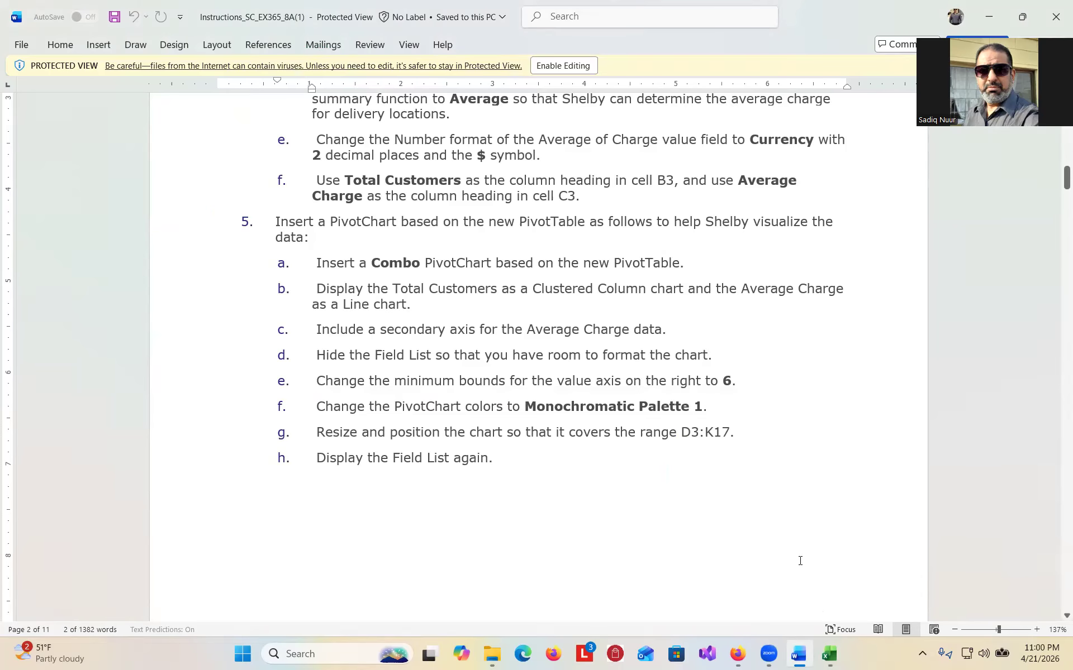
{"action": "mouse_move", "coordinate": [830, 654]}
{"action": "left_click", "coordinate": [829, 606]}
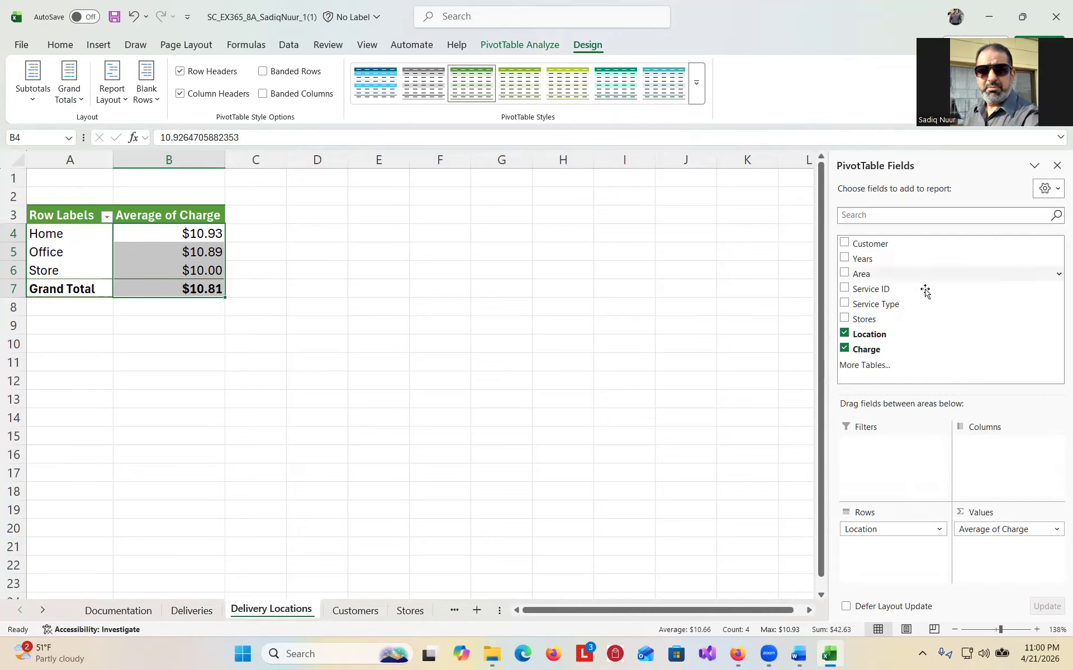
{"action": "left_click", "coordinate": [844, 243]}
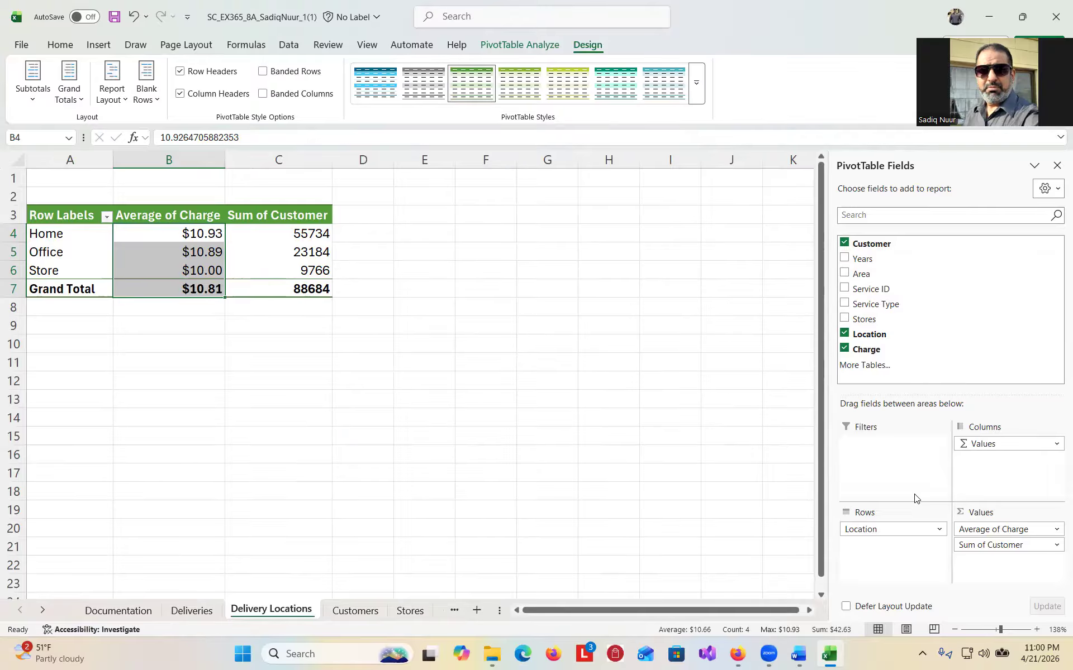
{"action": "left_click", "coordinate": [799, 656]}
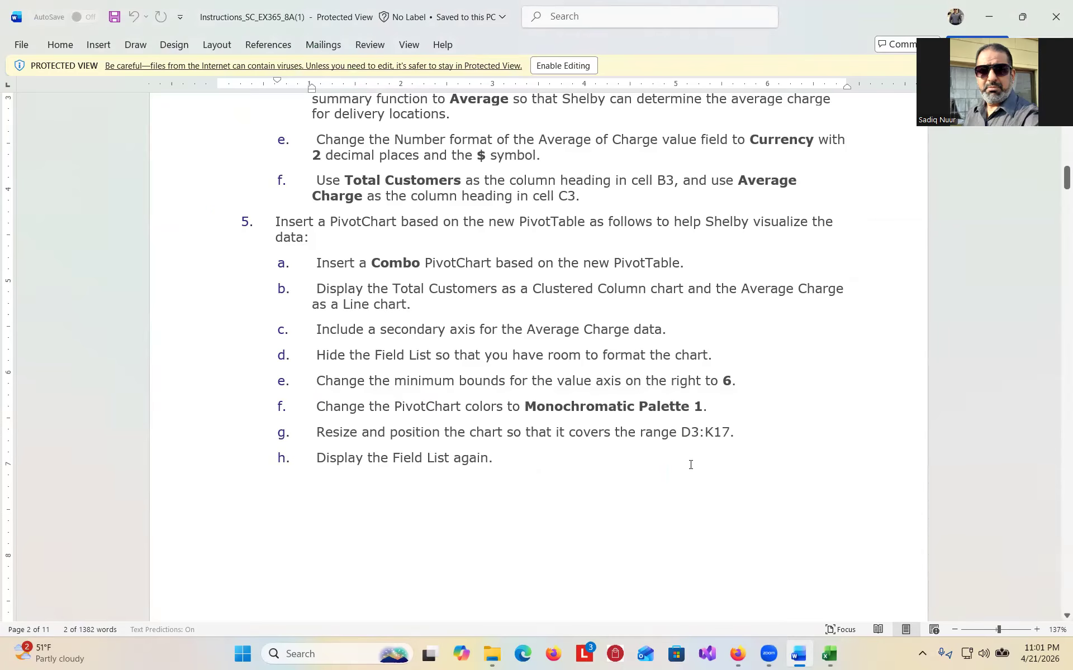
In Excel, summarize the PivotTable's Charge field by Count and name it Total Customers, checking the heading wording in Word
{"action": "left_click", "coordinate": [829, 653]}
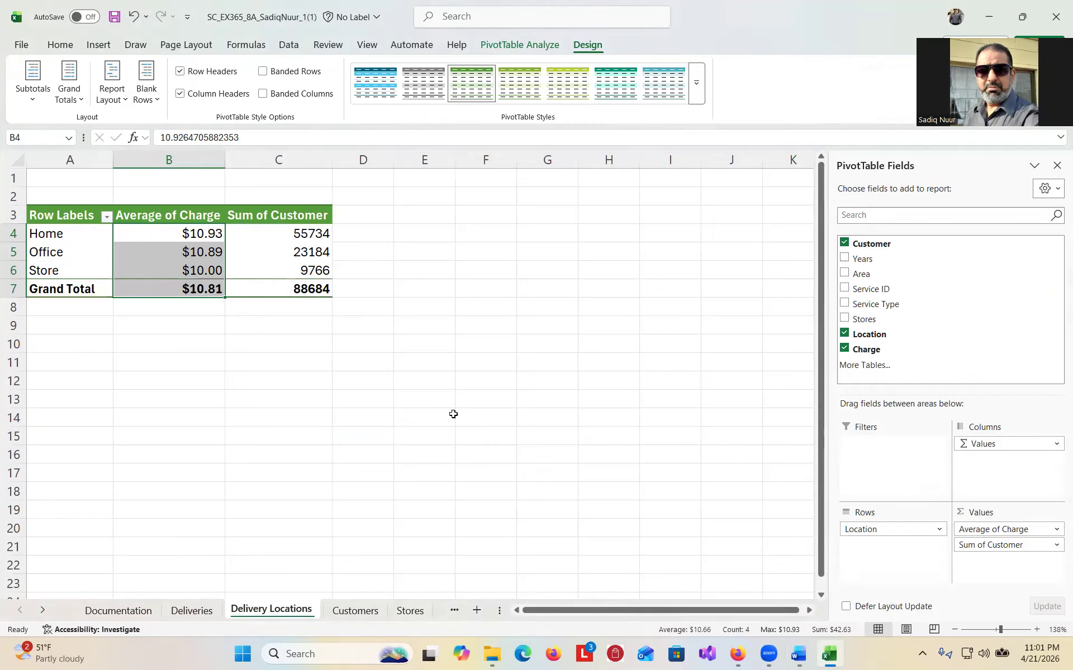
{"action": "double_click", "coordinate": [164, 215]}
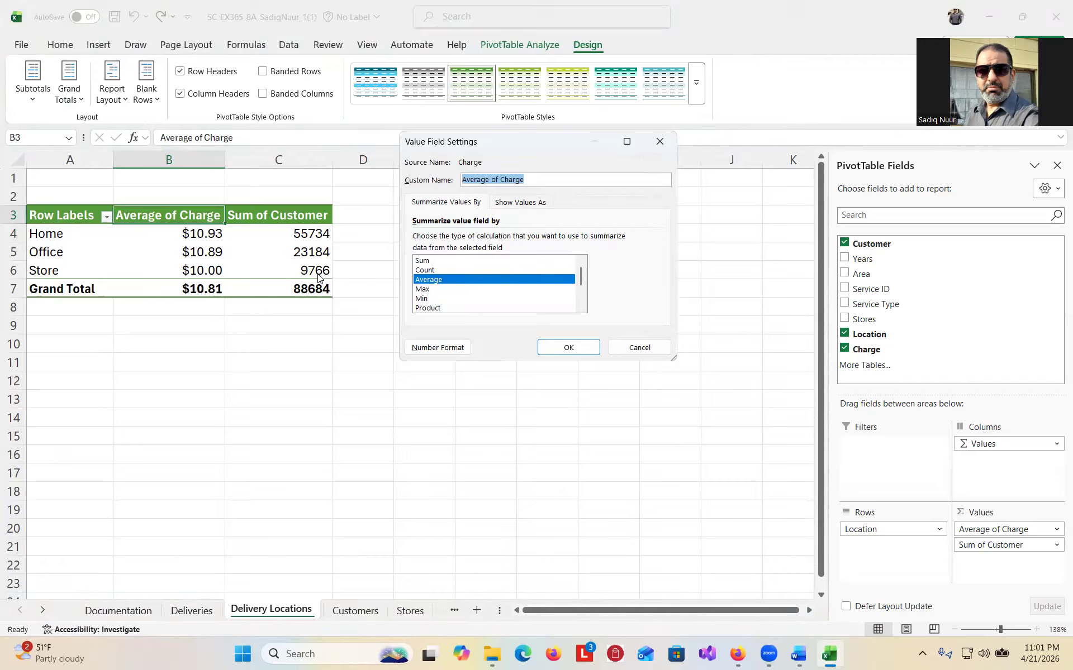
{"action": "left_click", "coordinate": [431, 272]}
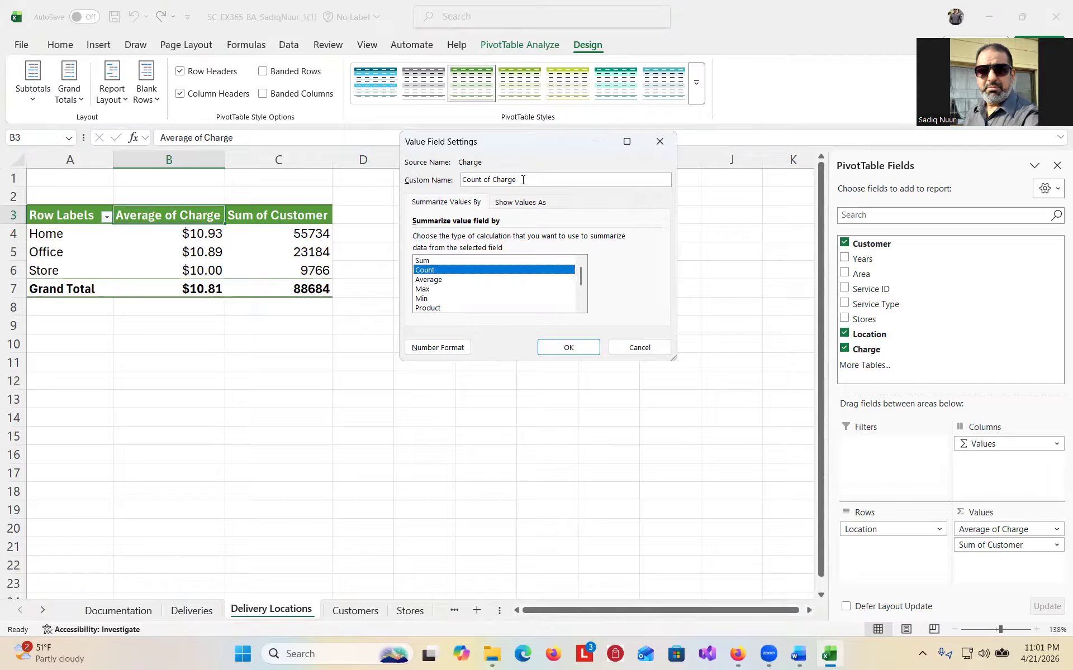
{"action": "left_click_drag", "start_coordinate": [523, 180], "coordinate": [462, 185]}
{"action": "type", "text": "Total Customer"}
{"action": "left_click", "coordinate": [799, 655]}
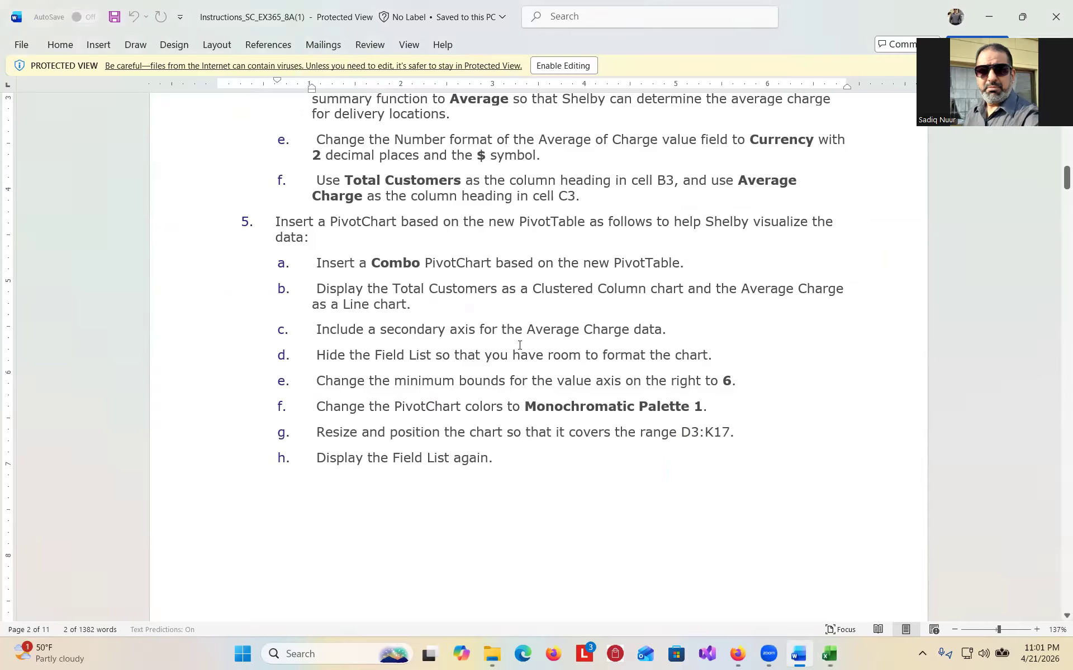
{"action": "left_click", "coordinate": [830, 655]}
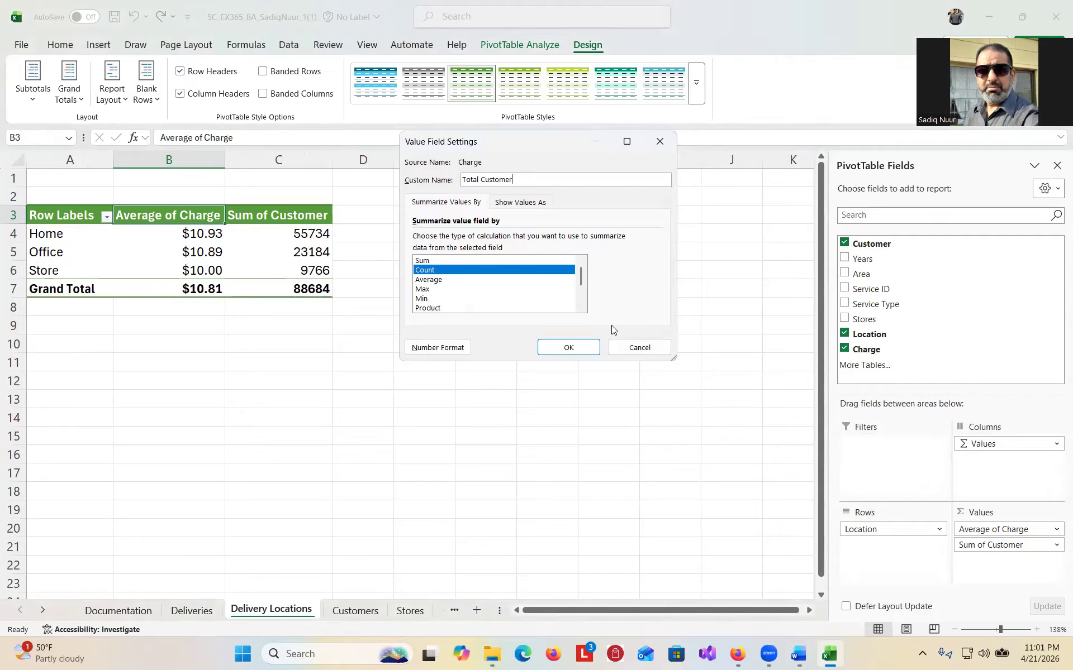
{"action": "type", "text": "s"}
{"action": "left_click", "coordinate": [557, 346]}
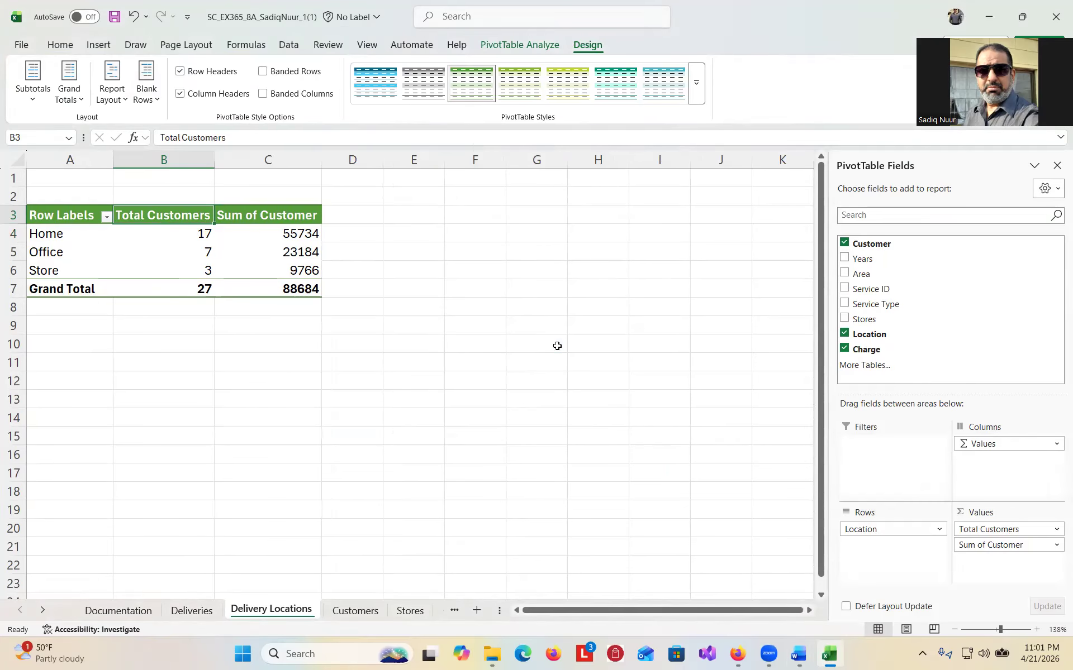
Recheck instruction 4f in Word, and in Excel summarize the Customer value field by Average with the custom name Average Charge
{"action": "mouse_move", "coordinate": [832, 658]}
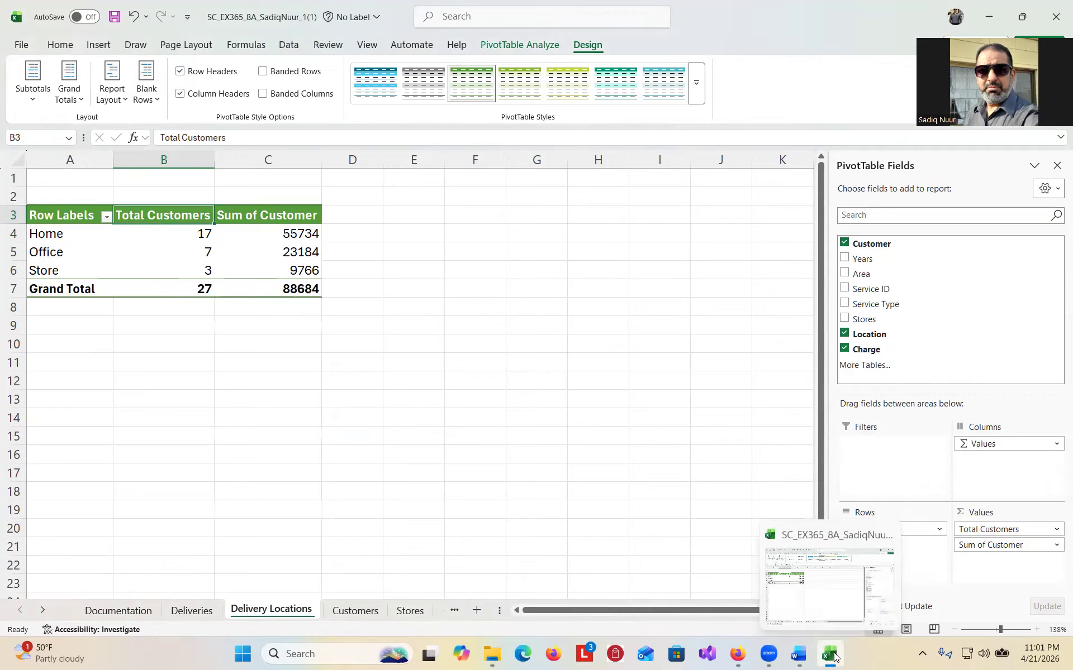
{"action": "left_click", "coordinate": [797, 655]}
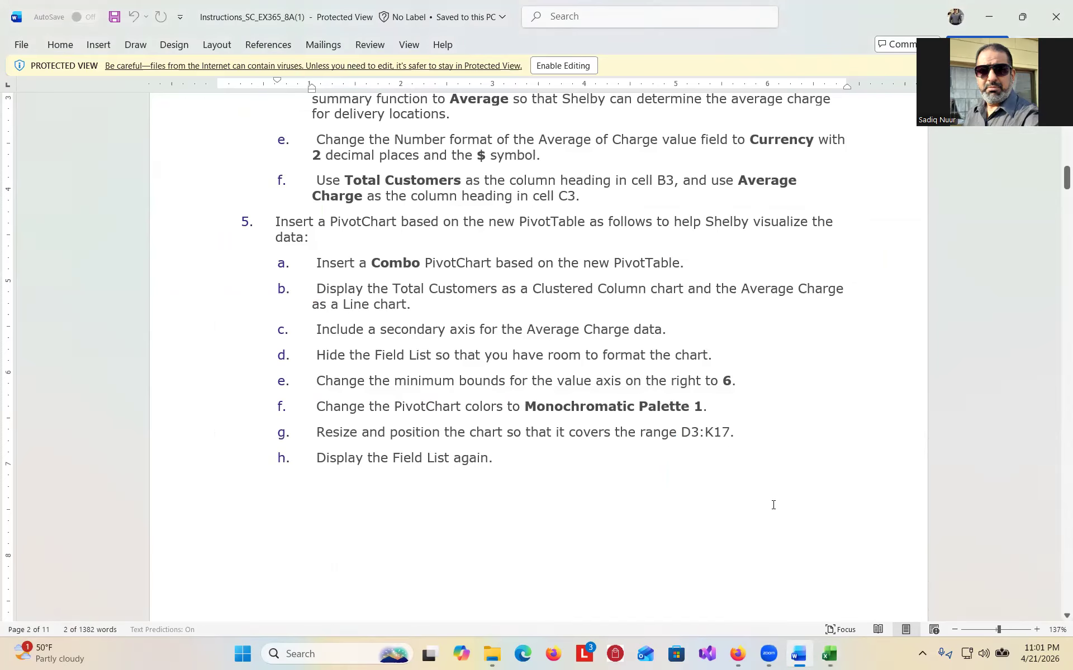
{"action": "left_click", "coordinate": [829, 653]}
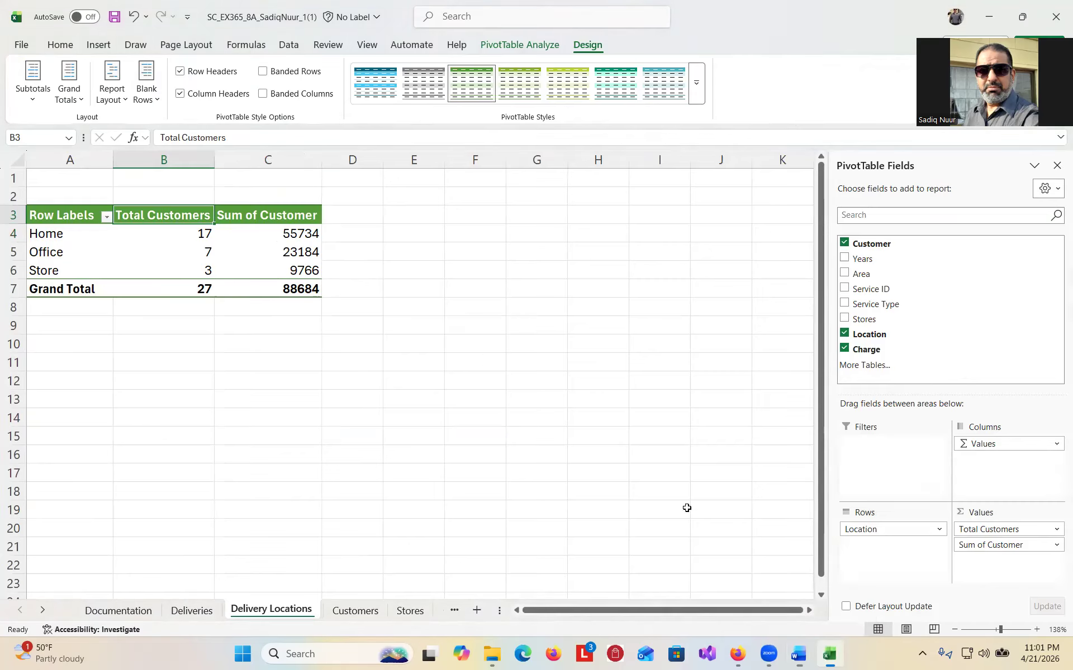
{"action": "double_click", "coordinate": [273, 214]}
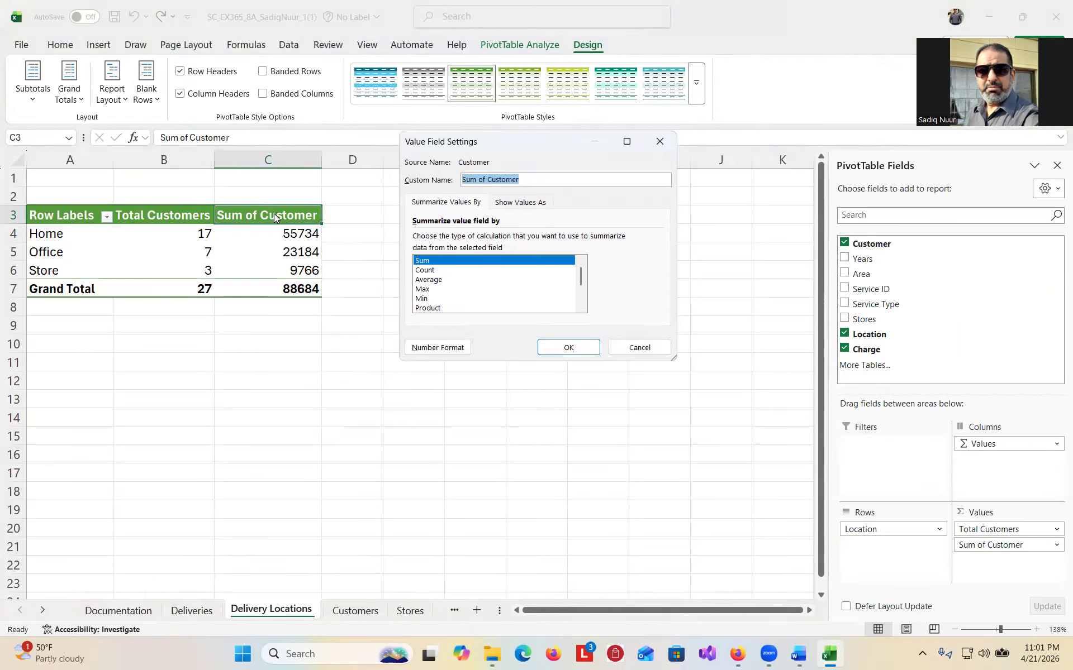
{"action": "left_click", "coordinate": [441, 281]}
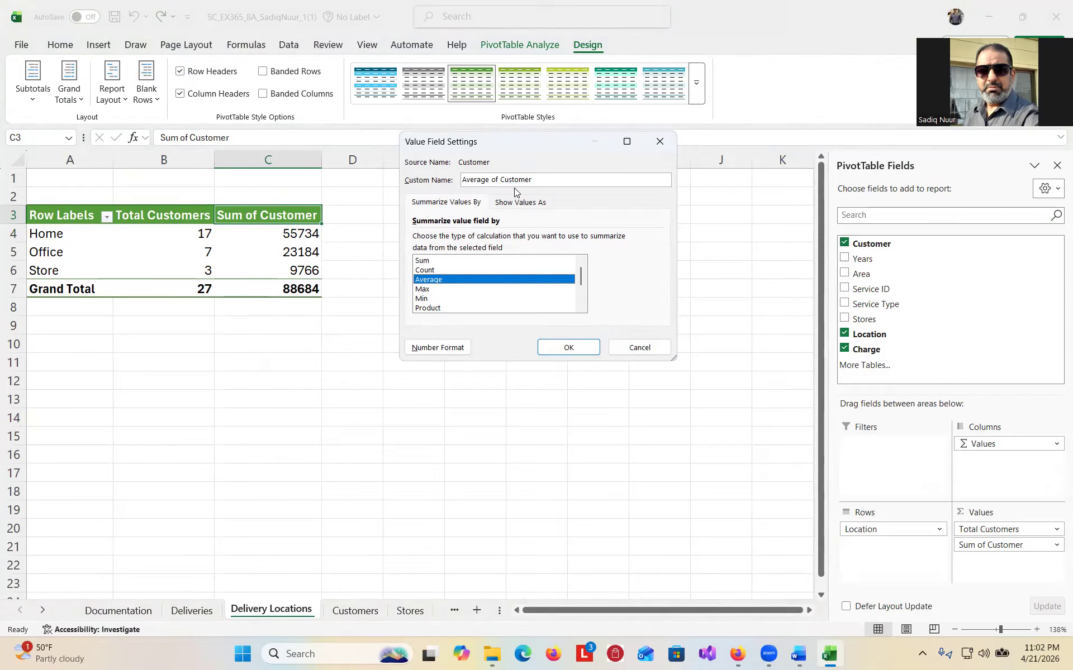
{"action": "left_click_drag", "start_coordinate": [539, 177], "coordinate": [495, 183]}
{"action": "left_click_drag", "start_coordinate": [495, 182], "coordinate": [489, 183]}
{"action": "type", "text": "Charge"}
{"action": "left_click", "coordinate": [569, 348]}
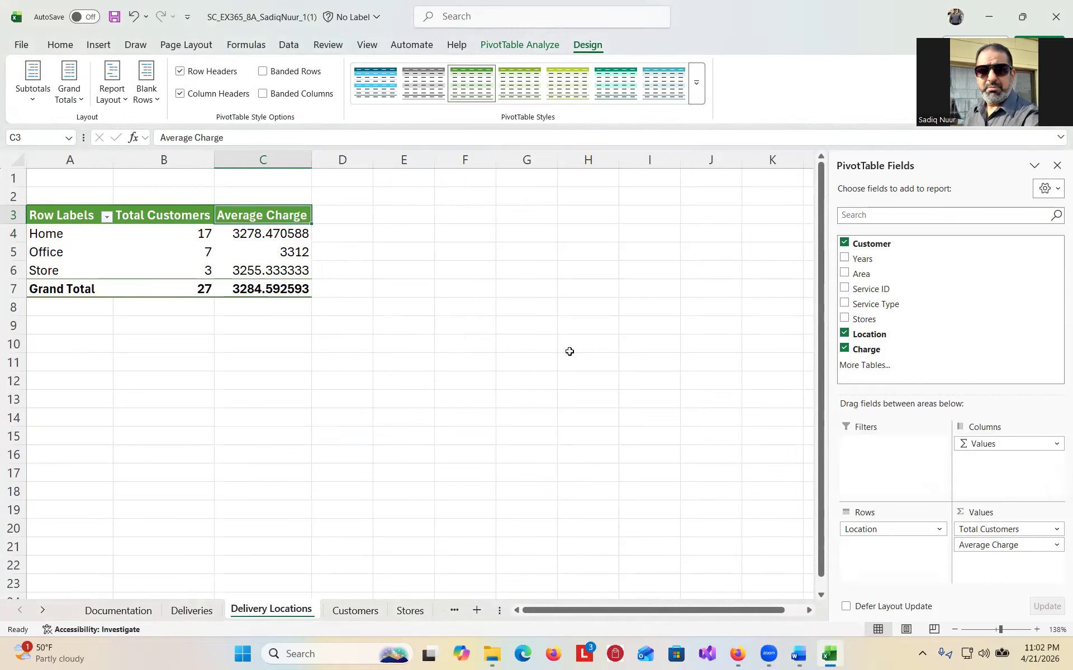
Format the Average Charge values in C4:C7 as Currency with 2 decimal places and the $ symbol
{"action": "left_click_drag", "start_coordinate": [278, 234], "coordinate": [278, 283]}
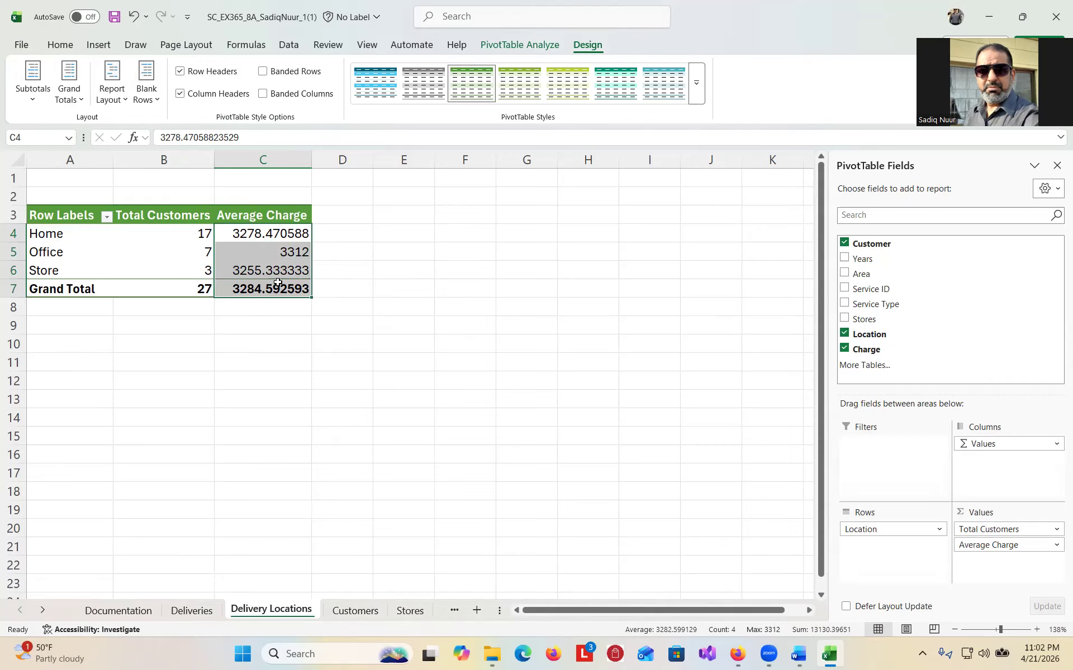
{"action": "right_click", "coordinate": [272, 235]}
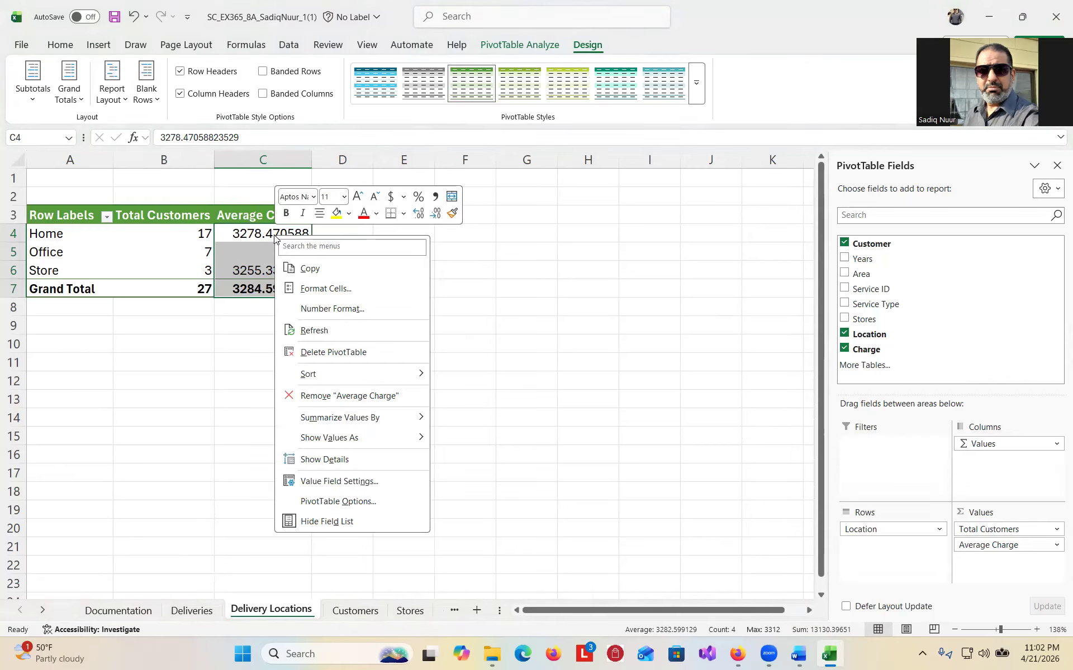
{"action": "left_click", "coordinate": [339, 314]}
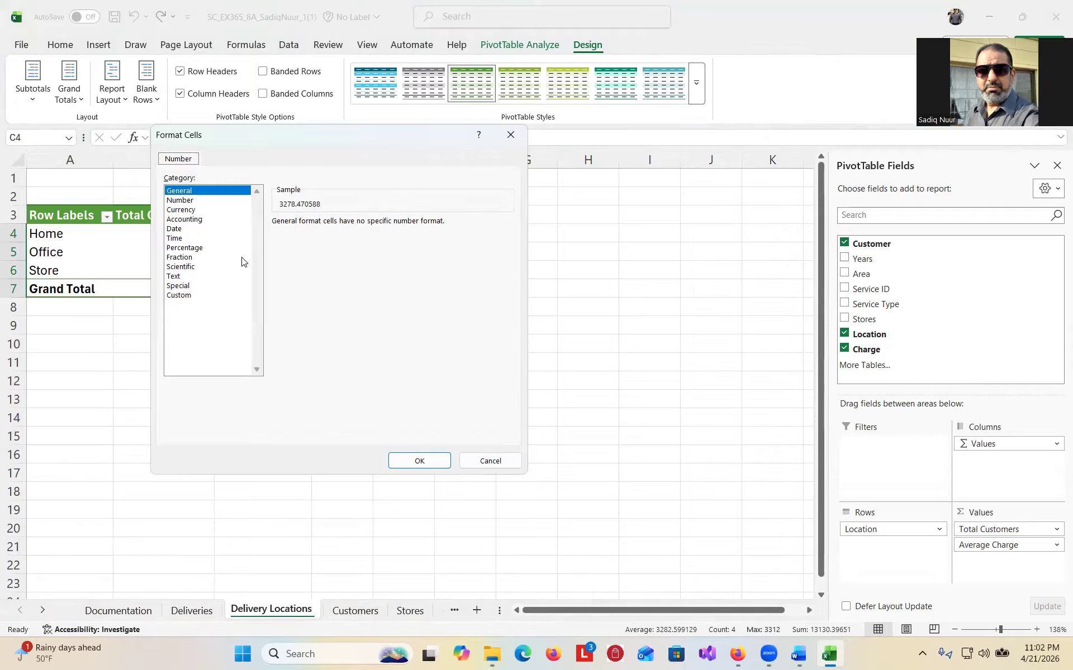
{"action": "left_click", "coordinate": [181, 210]}
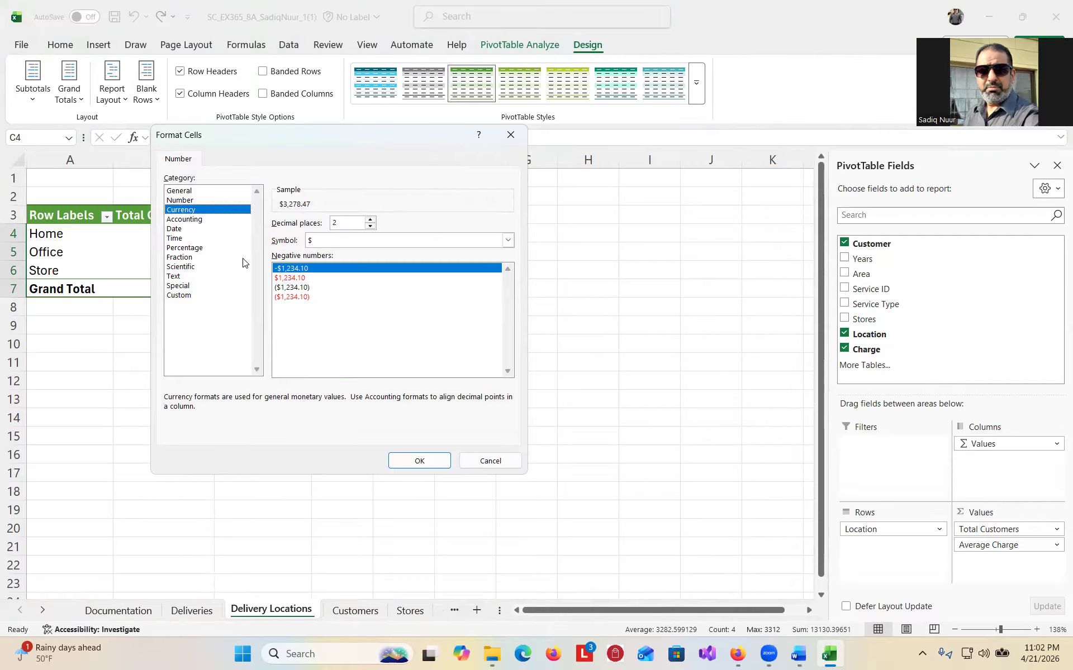
{"action": "left_click", "coordinate": [428, 459]}
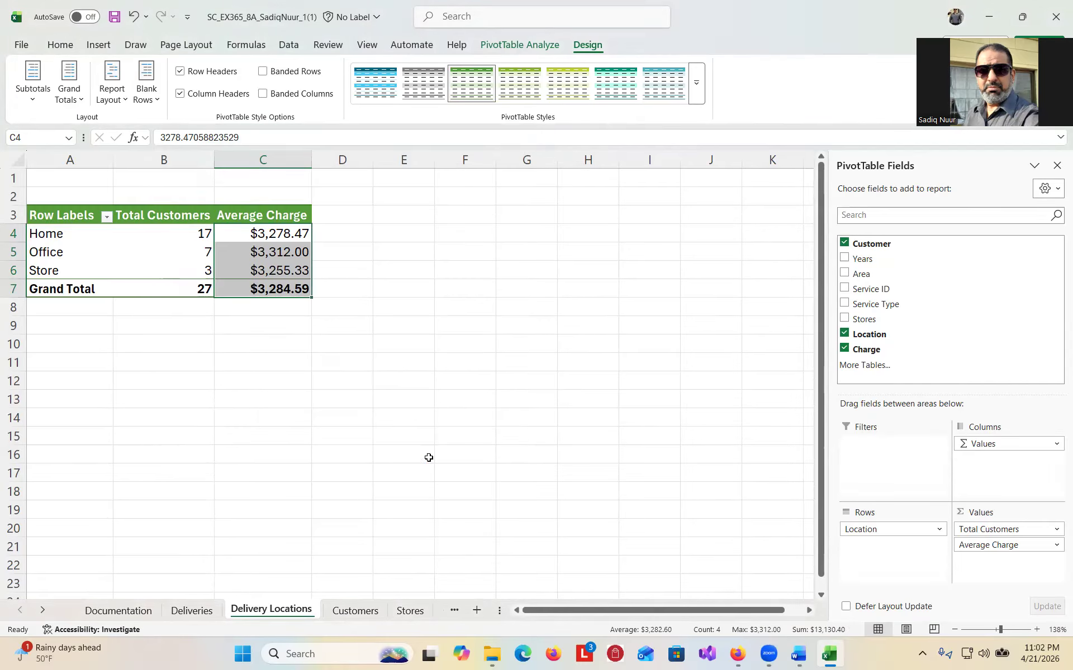
Examine Final Figure 2 of the Delivery Locations worksheet in Word and return to the PivotTable in Excel
{"action": "left_click", "coordinate": [801, 657]}
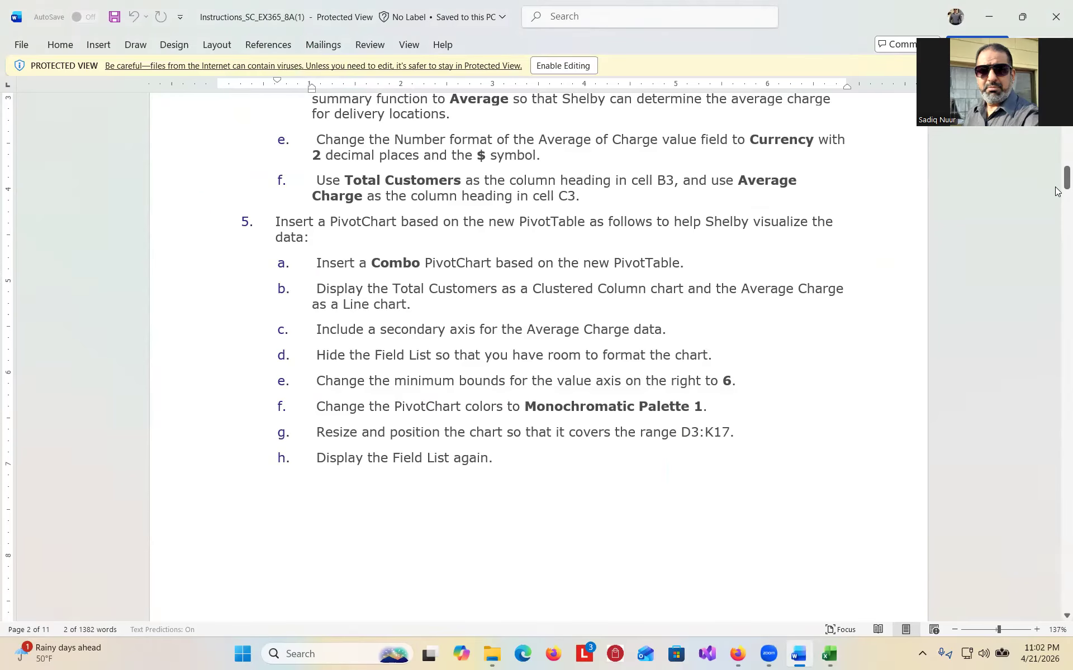
{"action": "left_click_drag", "start_coordinate": [1057, 178], "coordinate": [1058, 321]}
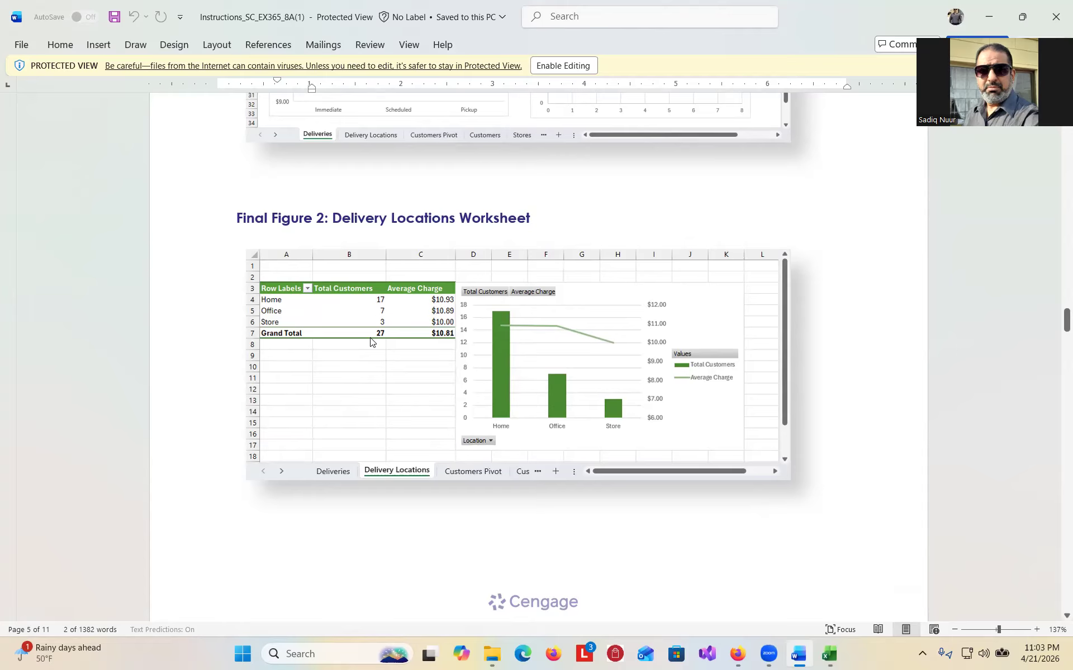
{"action": "left_click", "coordinate": [831, 655]}
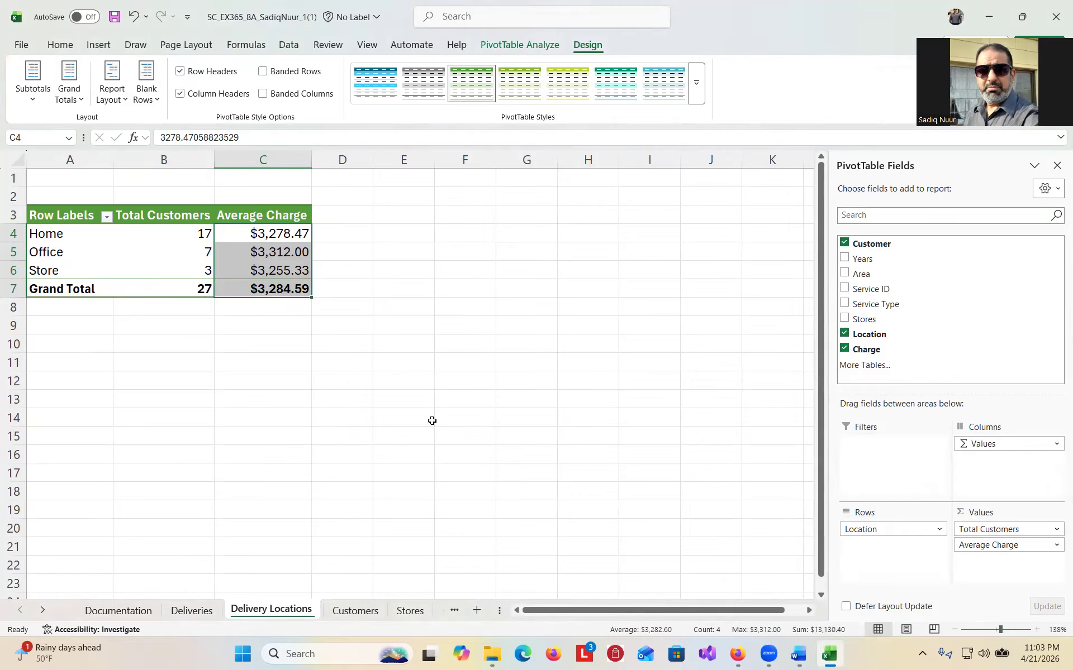
Reapply the Average summary function to the Customer value field in column C of the PivotTable
{"action": "left_click", "coordinate": [270, 231]}
{"action": "key", "text": "shift+Down"}
{"action": "key", "text": "shift+Down"}
{"action": "key", "text": "shift+Down"}
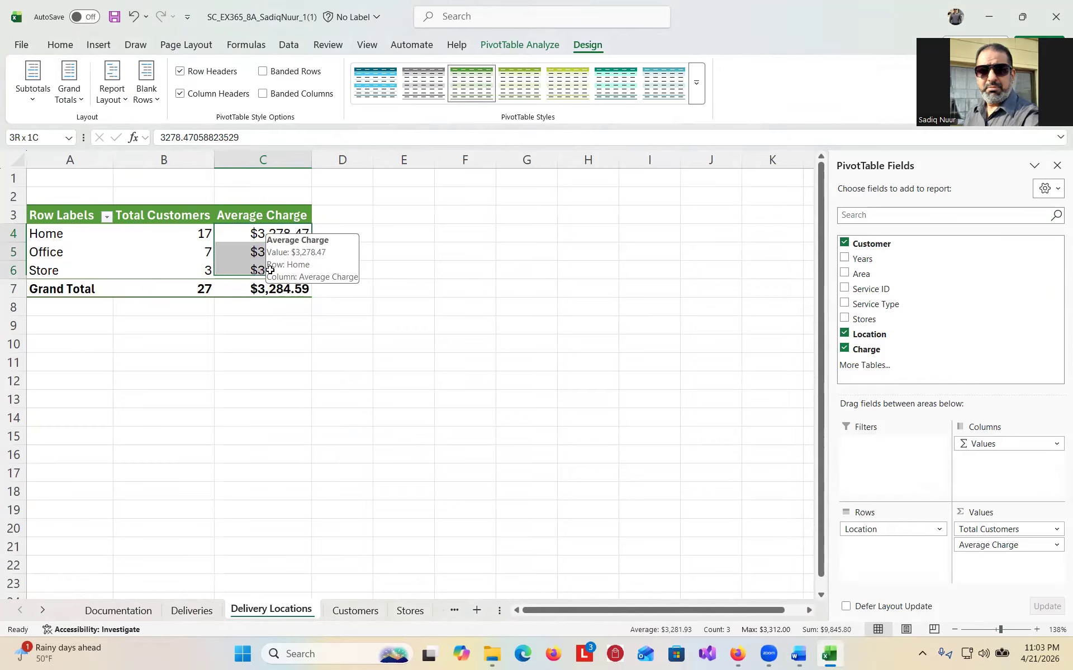
{"action": "right_click", "coordinate": [257, 237]}
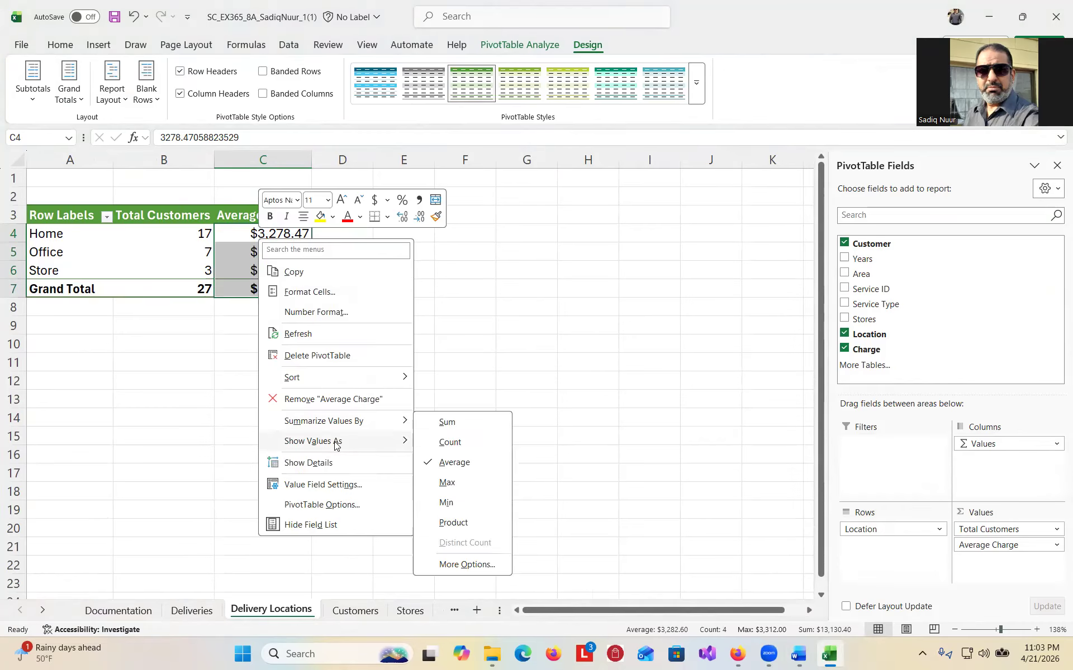
{"action": "left_click", "coordinate": [330, 485]}
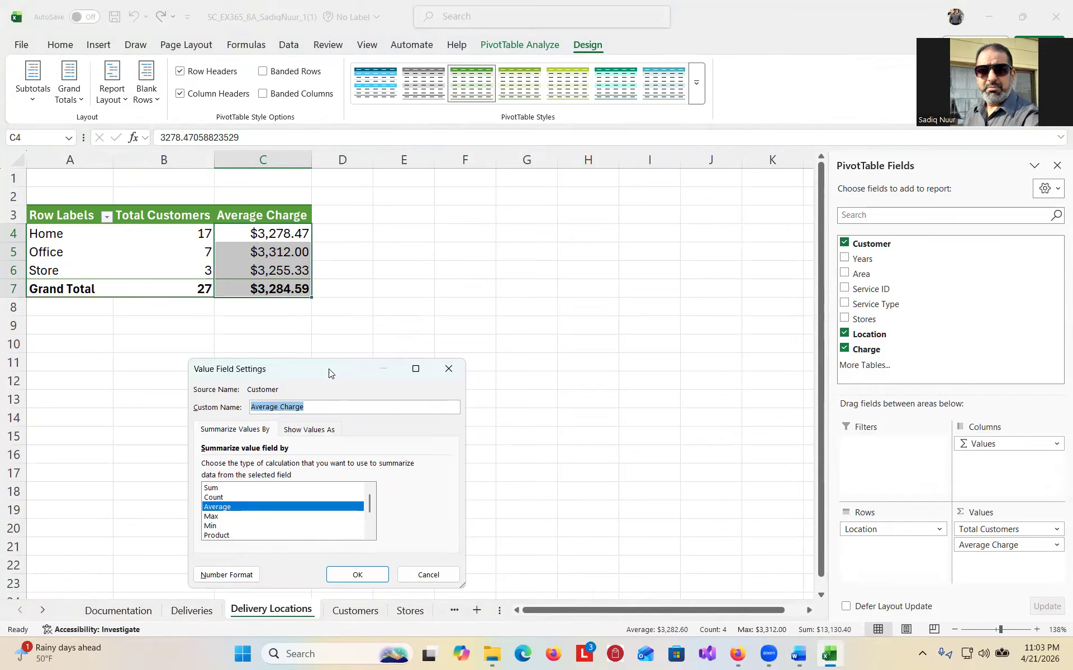
{"action": "left_click_drag", "start_coordinate": [330, 373], "coordinate": [517, 245]}
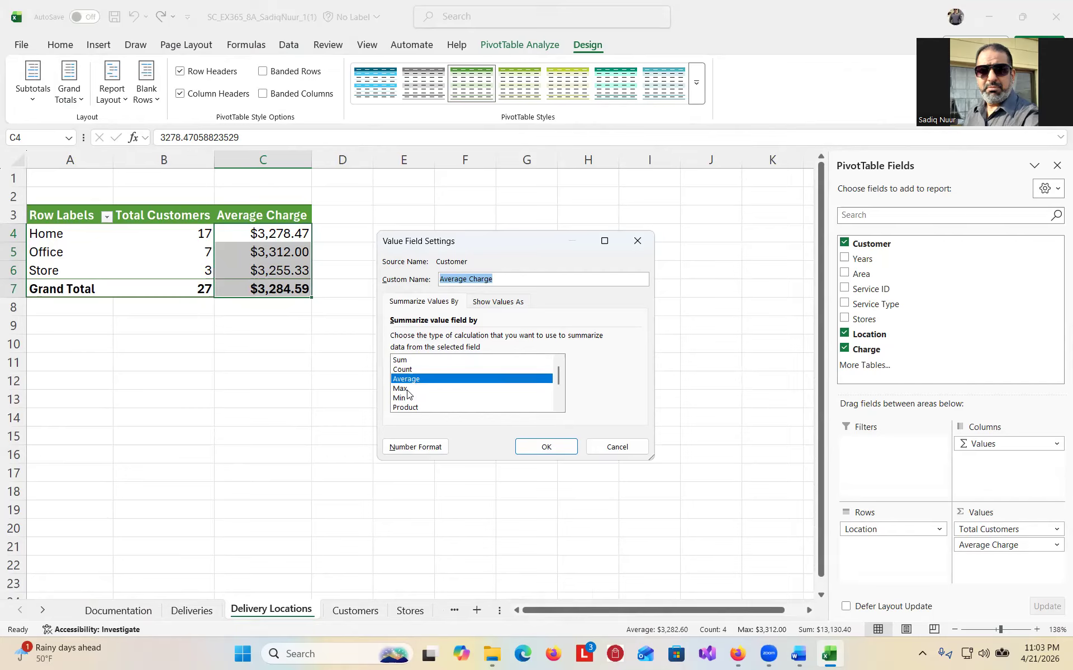
{"action": "left_click", "coordinate": [406, 362]}
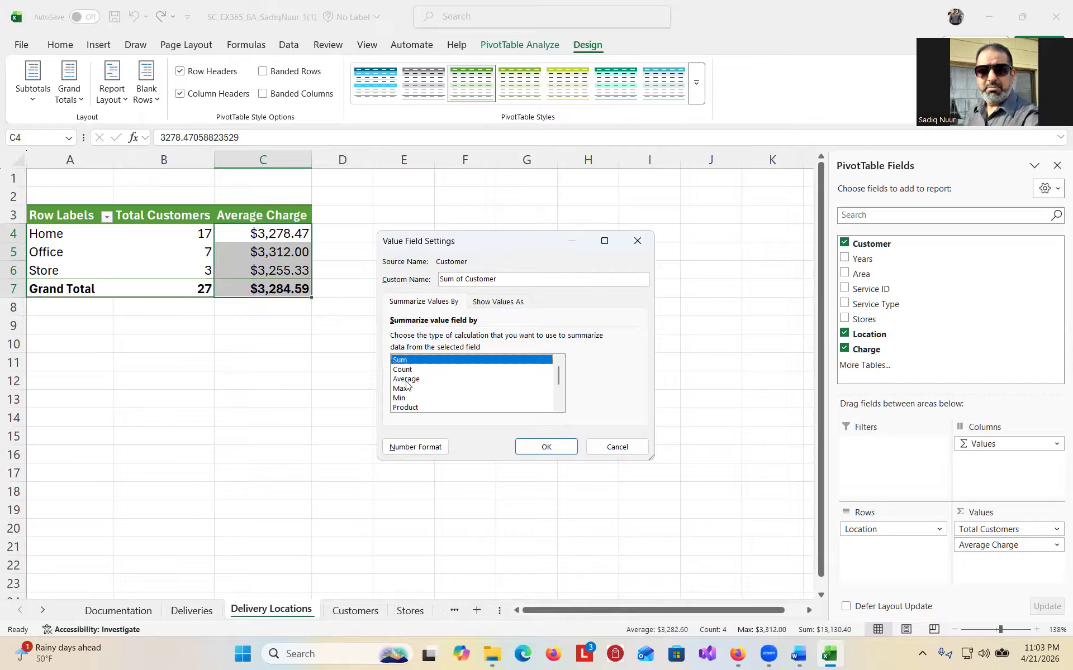
{"action": "left_click", "coordinate": [408, 380]}
{"action": "left_click", "coordinate": [546, 448]}
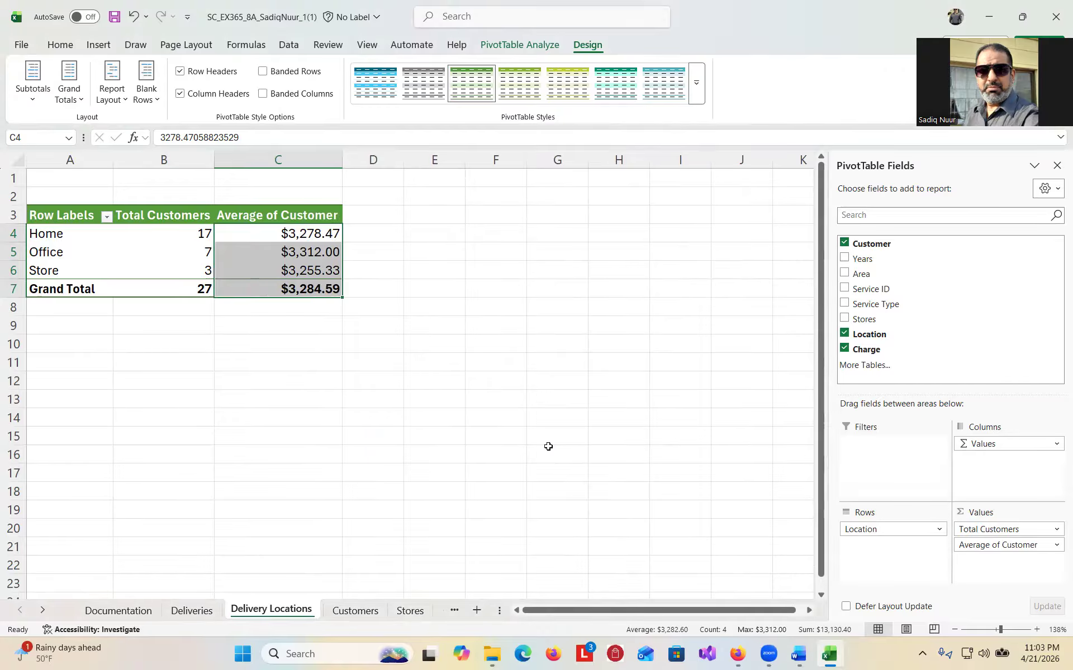
Review the value field settings of the Average of Customer field without changing them
{"action": "left_click", "coordinate": [1057, 546]}
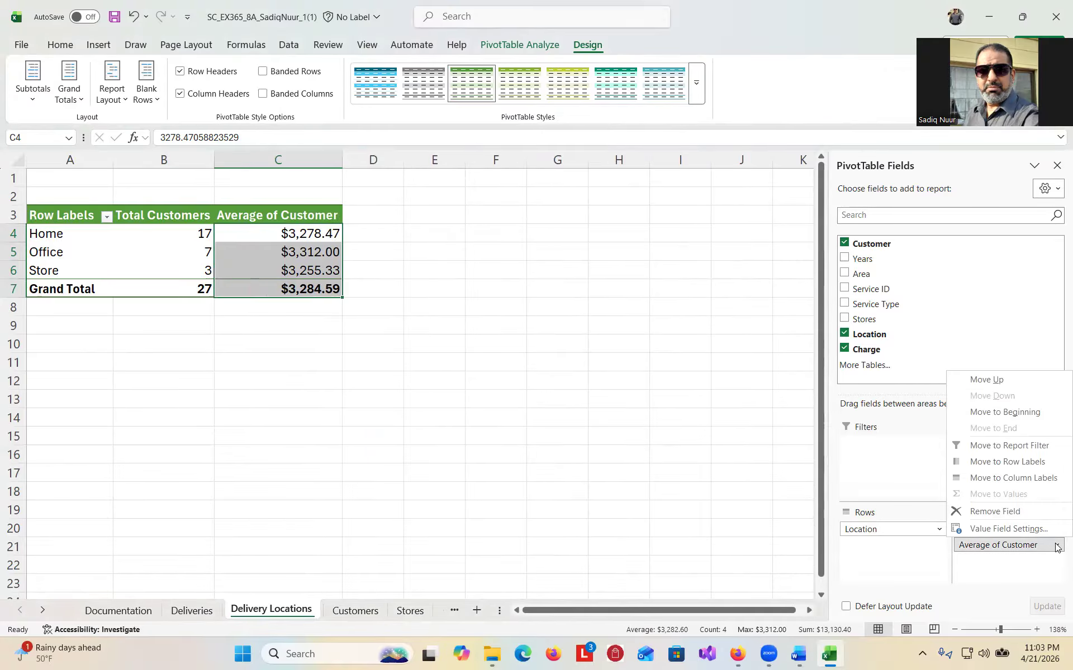
{"action": "left_click", "coordinate": [1031, 530]}
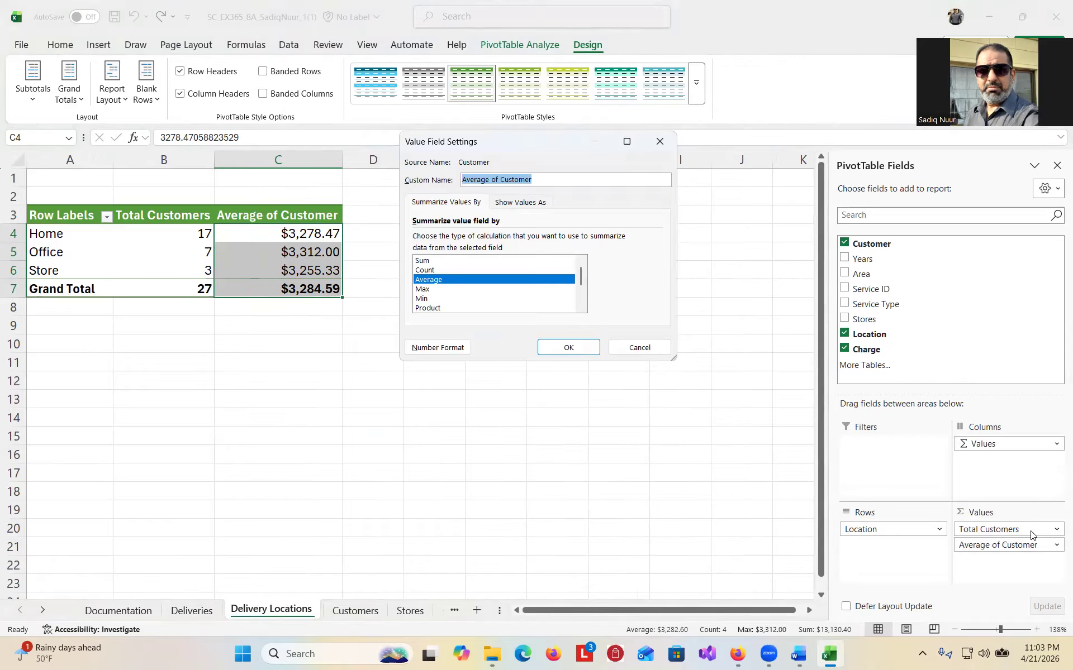
{"action": "left_click", "coordinate": [569, 348]}
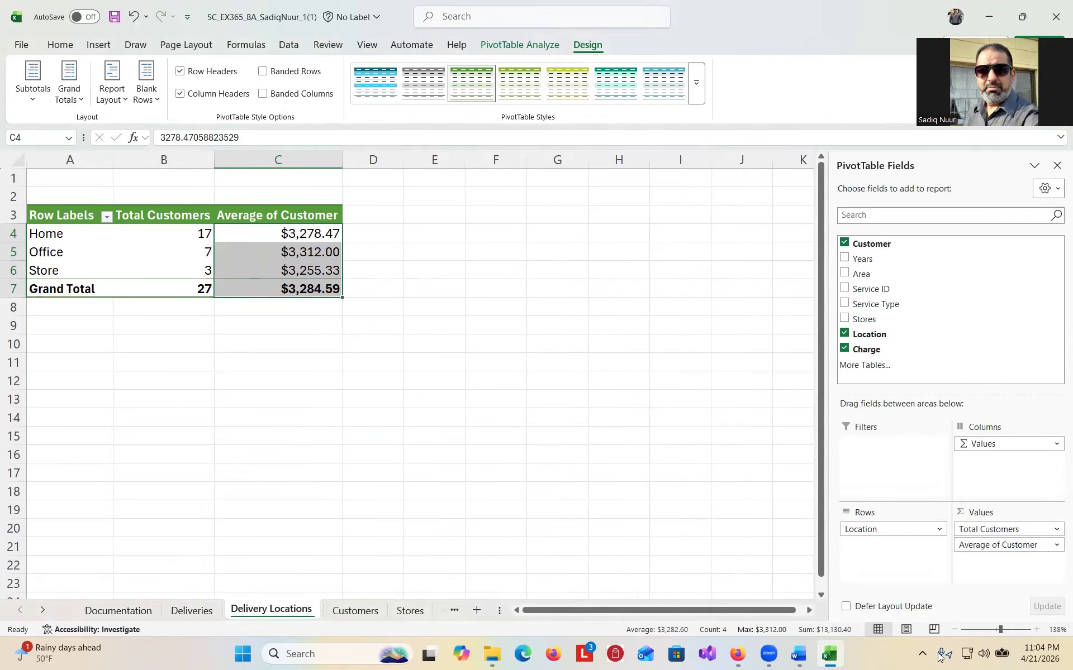
Recheck Final Figure 2 in the Word instructions and remove the Average of Customer field from the Delivery Locations PivotTable in Excel
{"action": "mouse_move", "coordinate": [801, 659]}
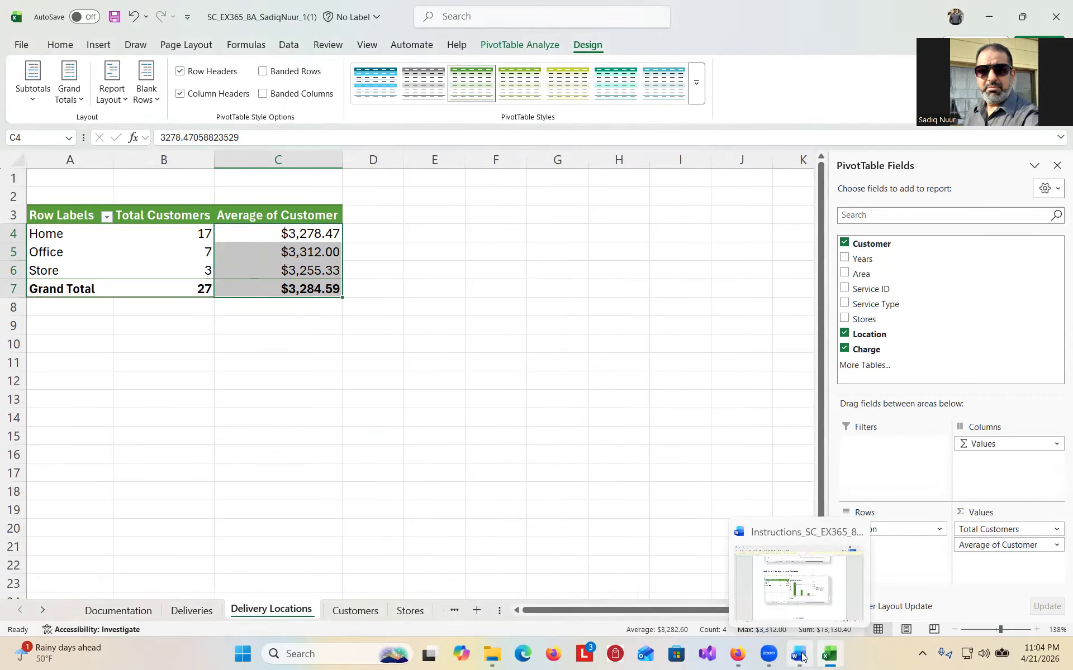
{"action": "left_click", "coordinate": [800, 655]}
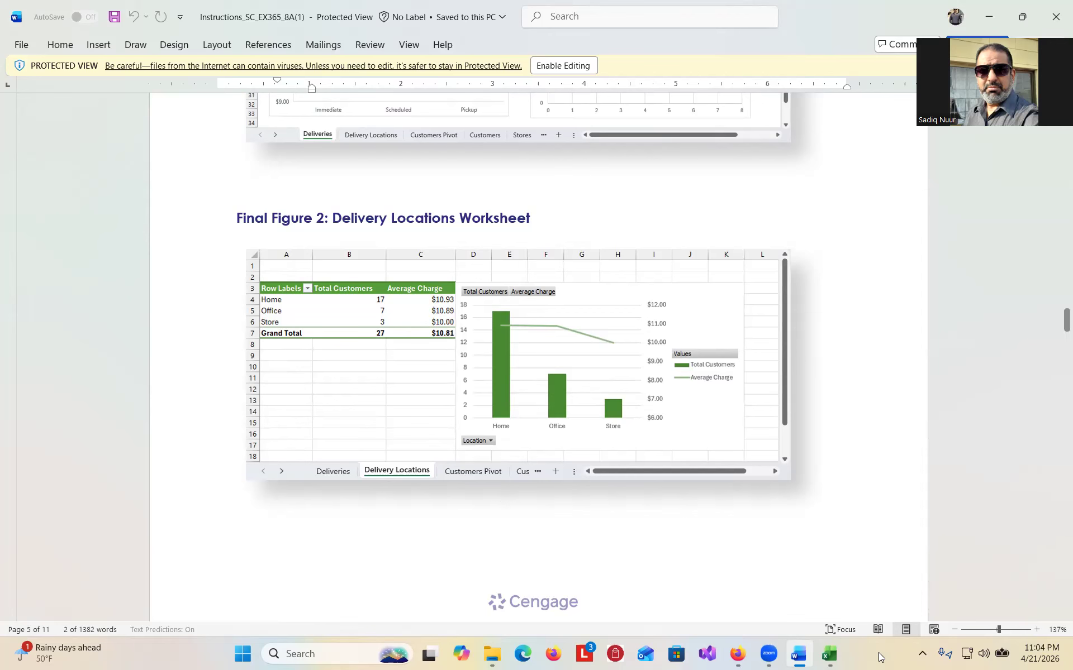
{"action": "left_click", "coordinate": [829, 656]}
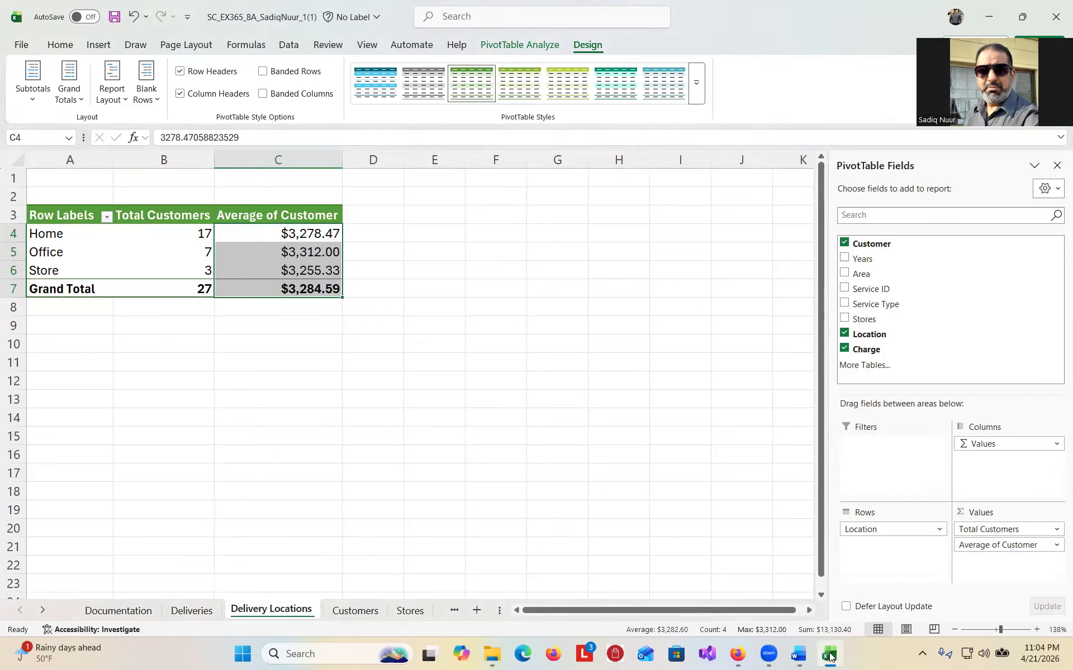
{"action": "left_click", "coordinate": [830, 657]}
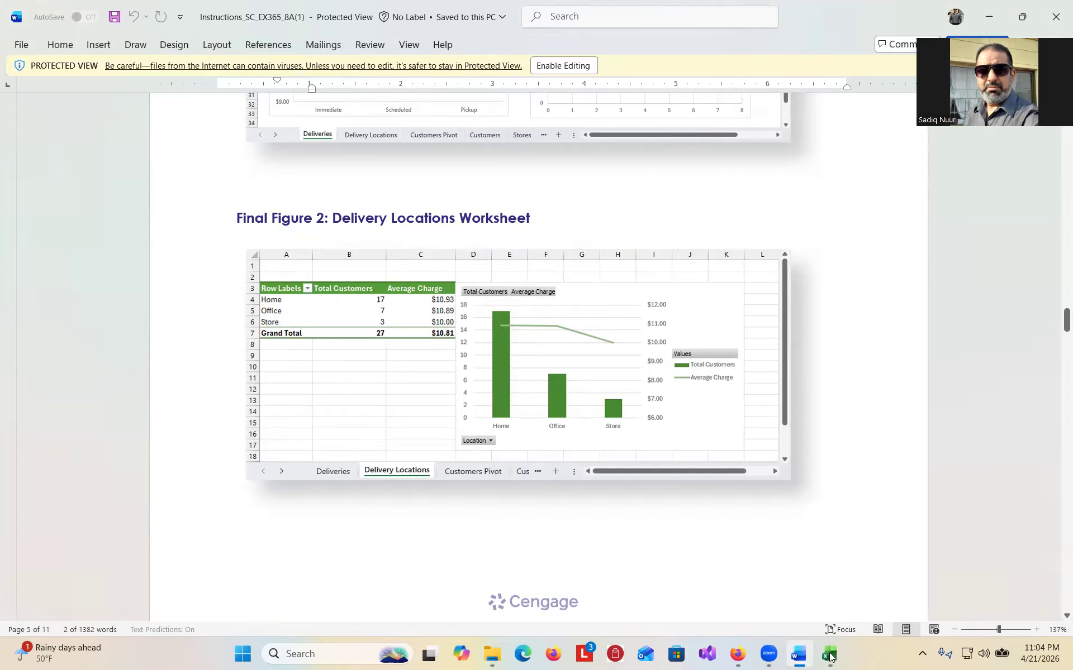
{"action": "left_click", "coordinate": [829, 657]}
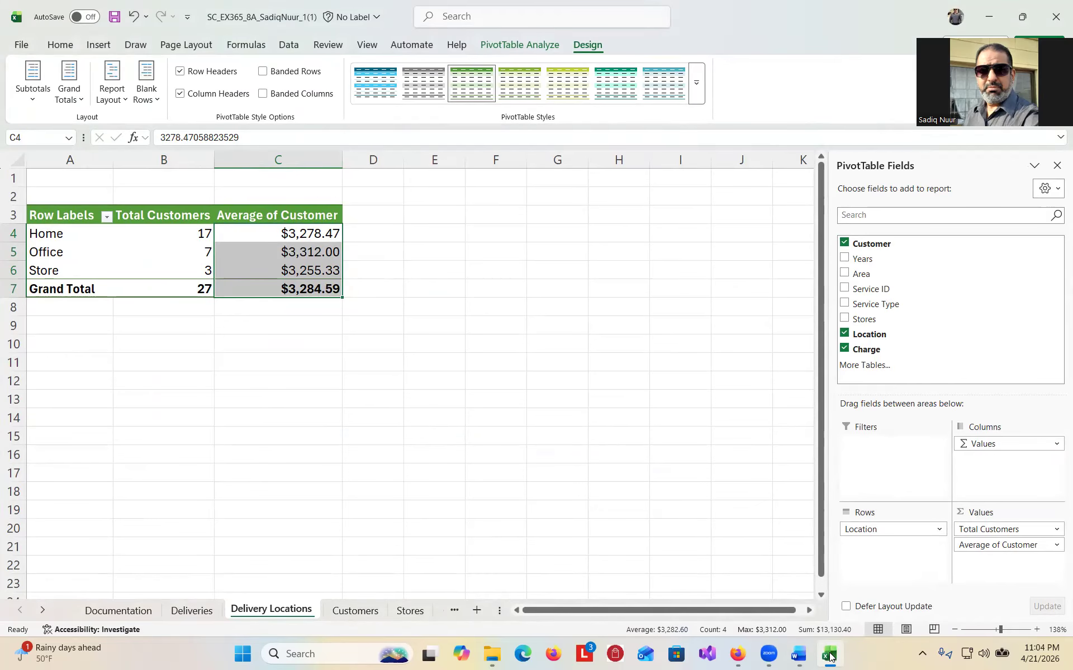
{"action": "left_click", "coordinate": [983, 545]}
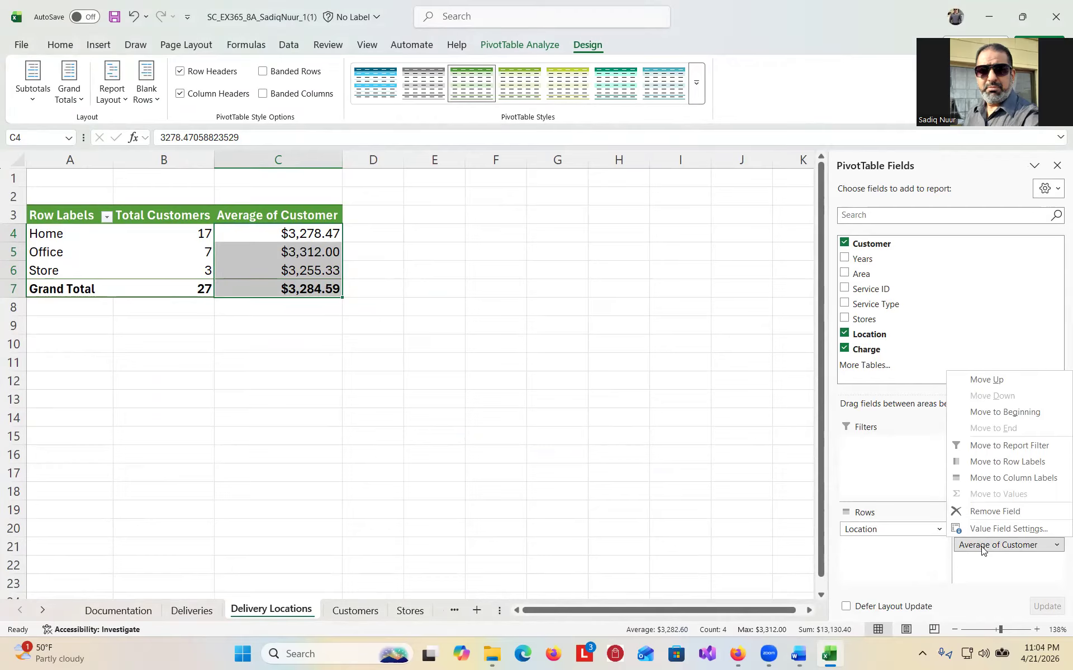
{"action": "left_click", "coordinate": [989, 513]}
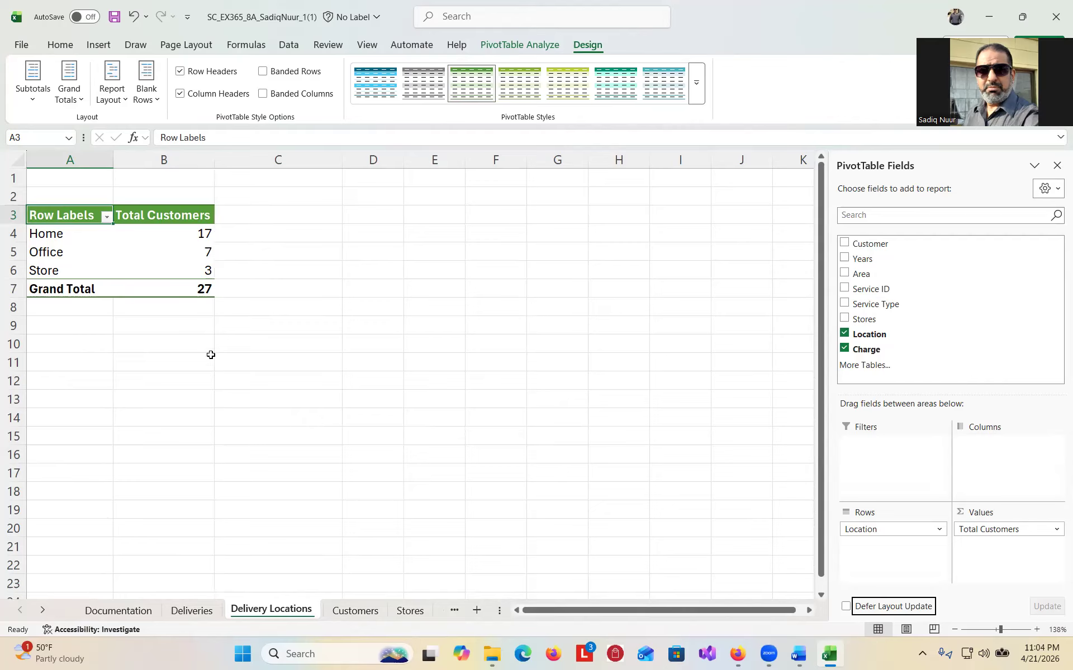
Delete the Delivery Locations worksheet
{"action": "left_click", "coordinate": [273, 611]}
{"action": "right_click", "coordinate": [272, 610]}
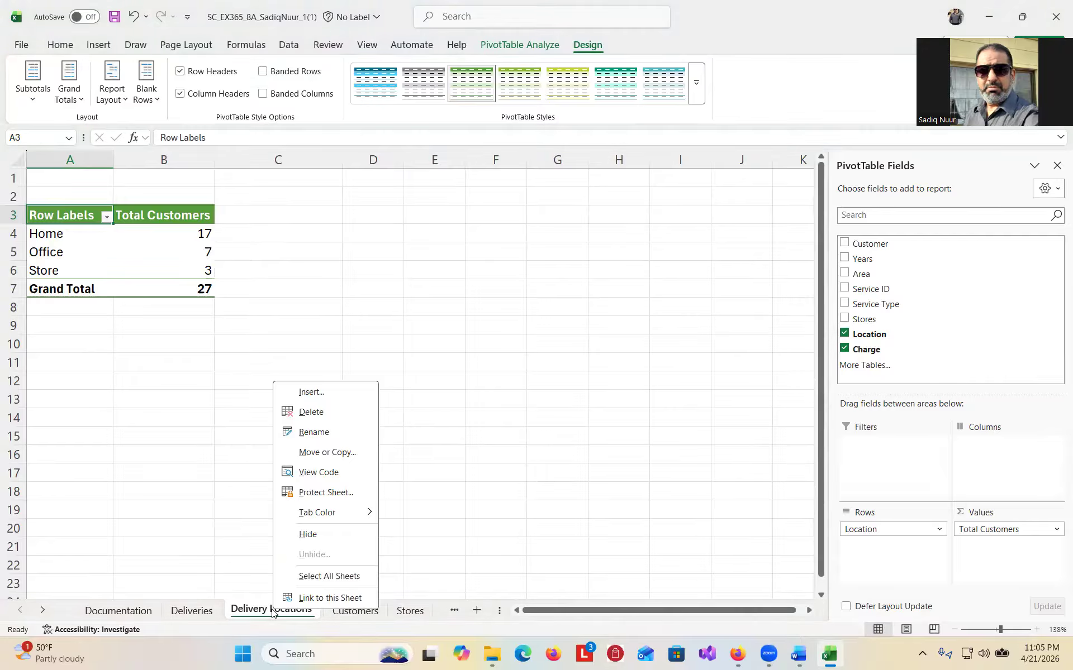
{"action": "left_click", "coordinate": [327, 413]}
{"action": "left_click", "coordinate": [571, 354]}
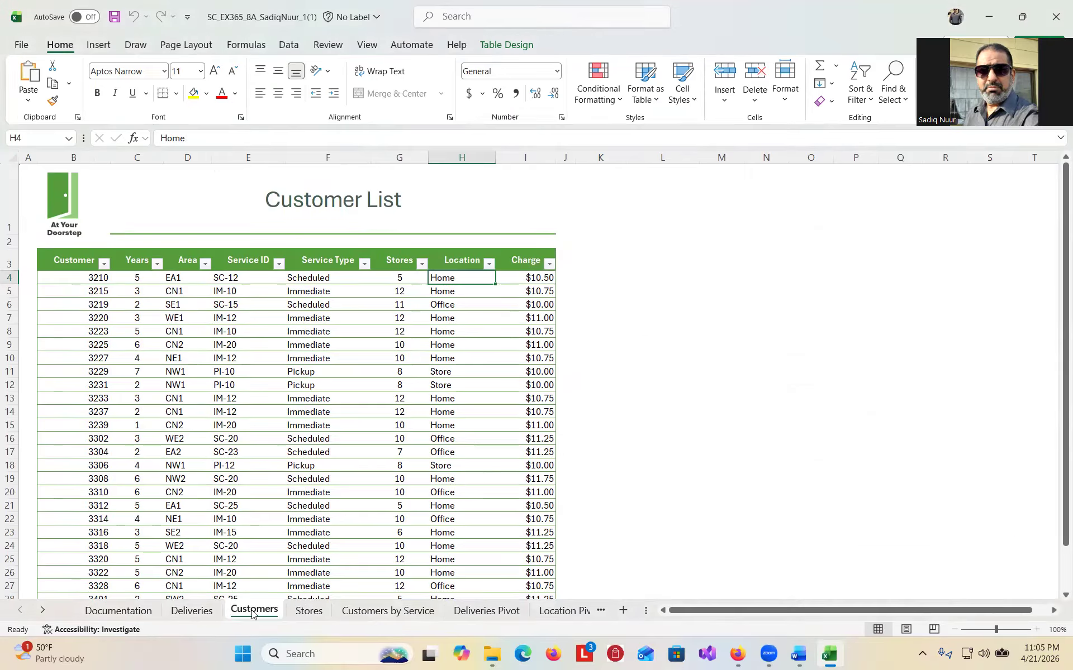
Following step 4 of the Word instructions, insert the Count of Customer by Location recommended PivotTable based on the Customers table
{"action": "left_click", "coordinate": [351, 401]}
{"action": "left_click", "coordinate": [467, 287]}
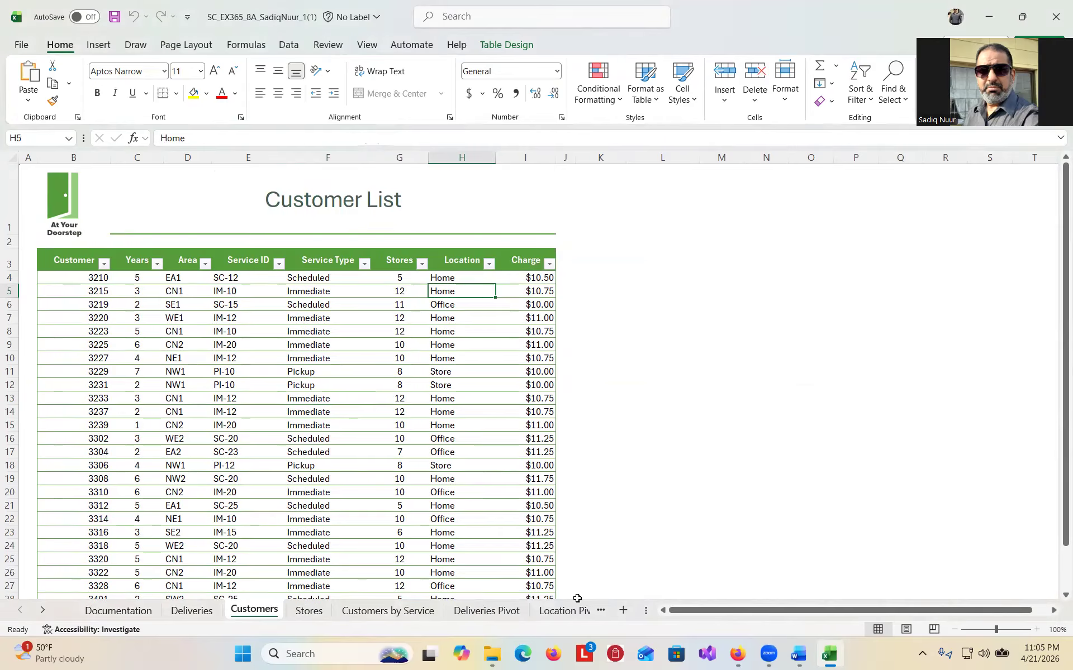
{"action": "left_click", "coordinate": [804, 655]}
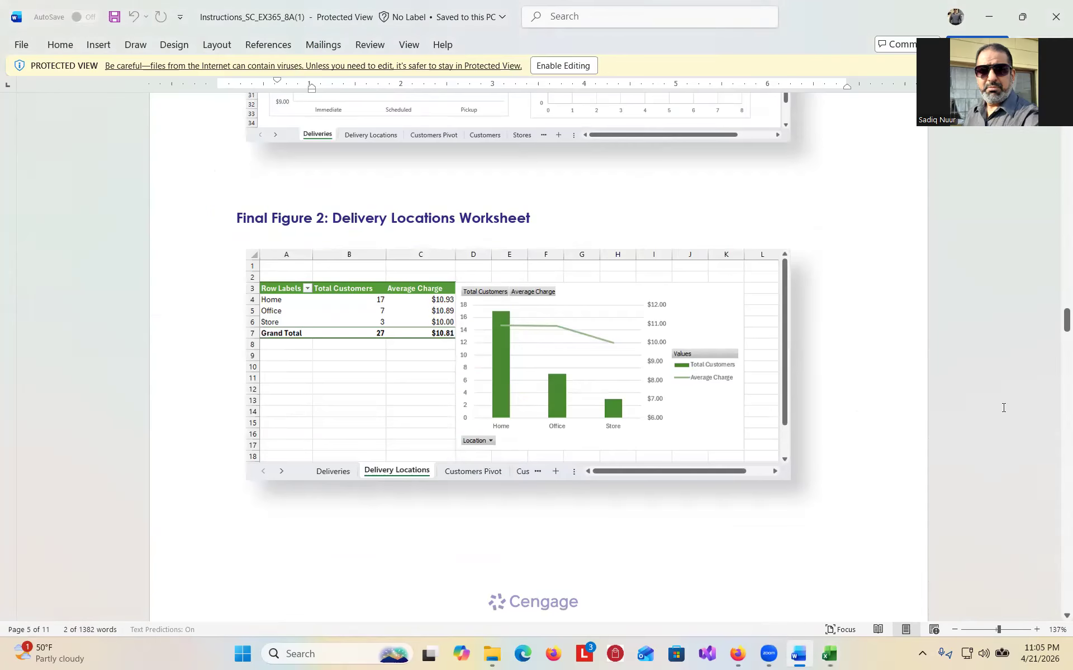
{"action": "left_click_drag", "start_coordinate": [1065, 327], "coordinate": [1058, 178]}
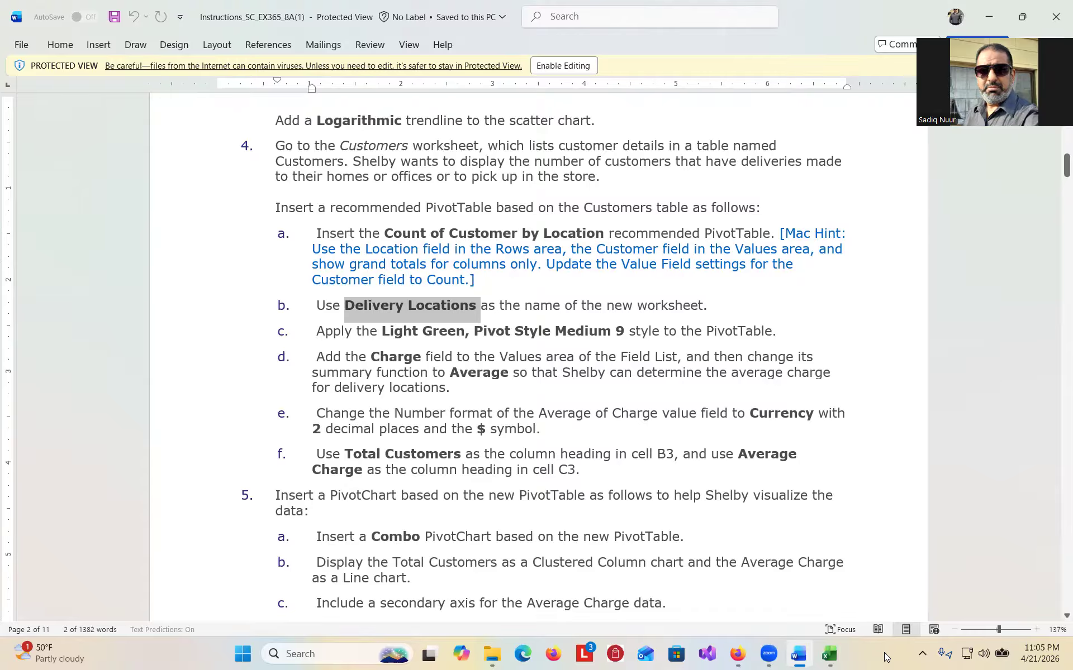
{"action": "left_click", "coordinate": [831, 655]}
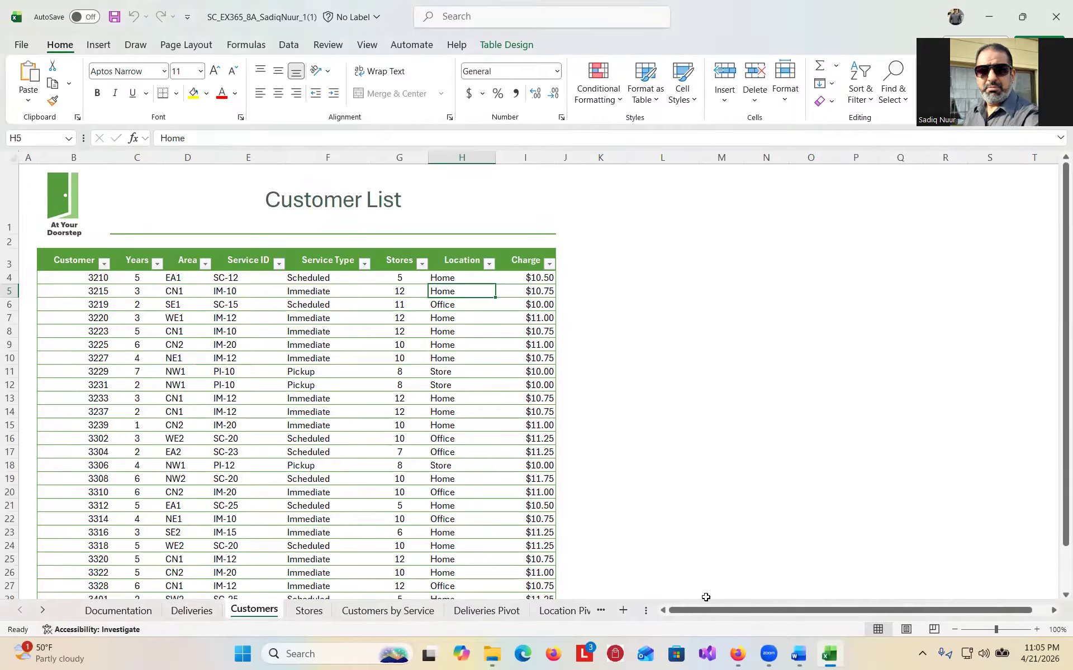
{"action": "left_click", "coordinate": [100, 49]}
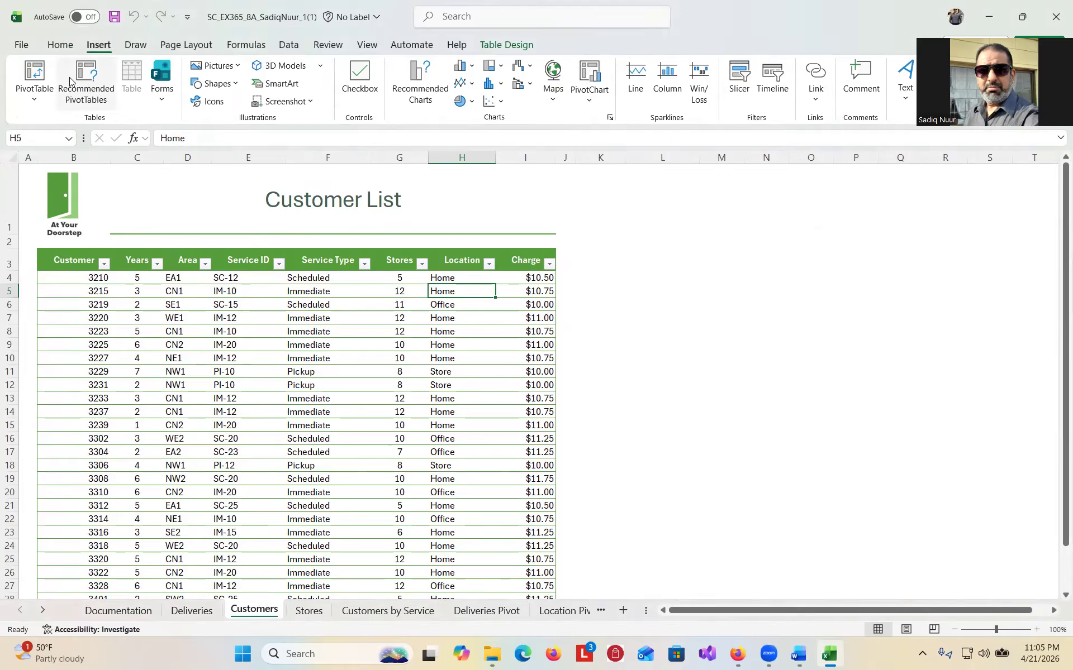
{"action": "left_click", "coordinate": [69, 77]}
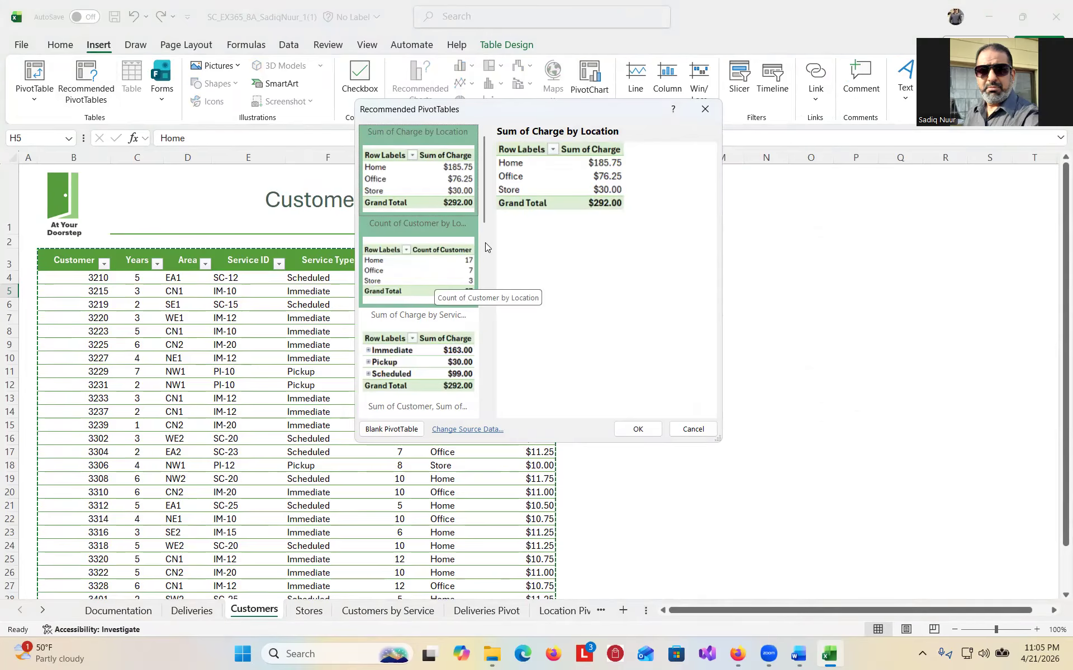
{"action": "left_click", "coordinate": [432, 231]}
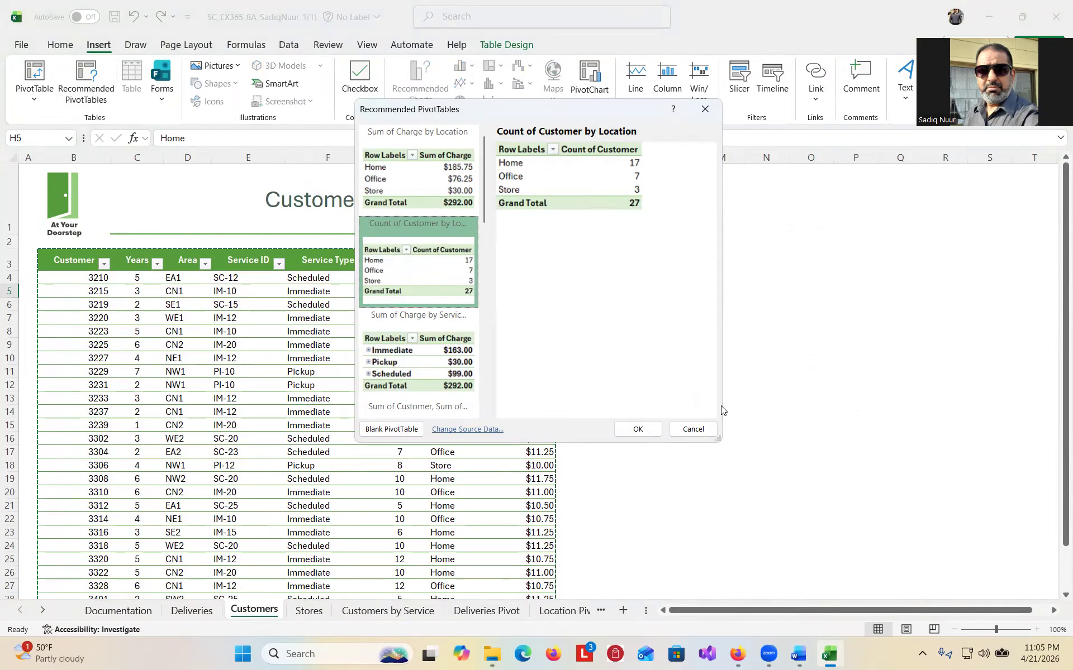
{"action": "left_click", "coordinate": [639, 429]}
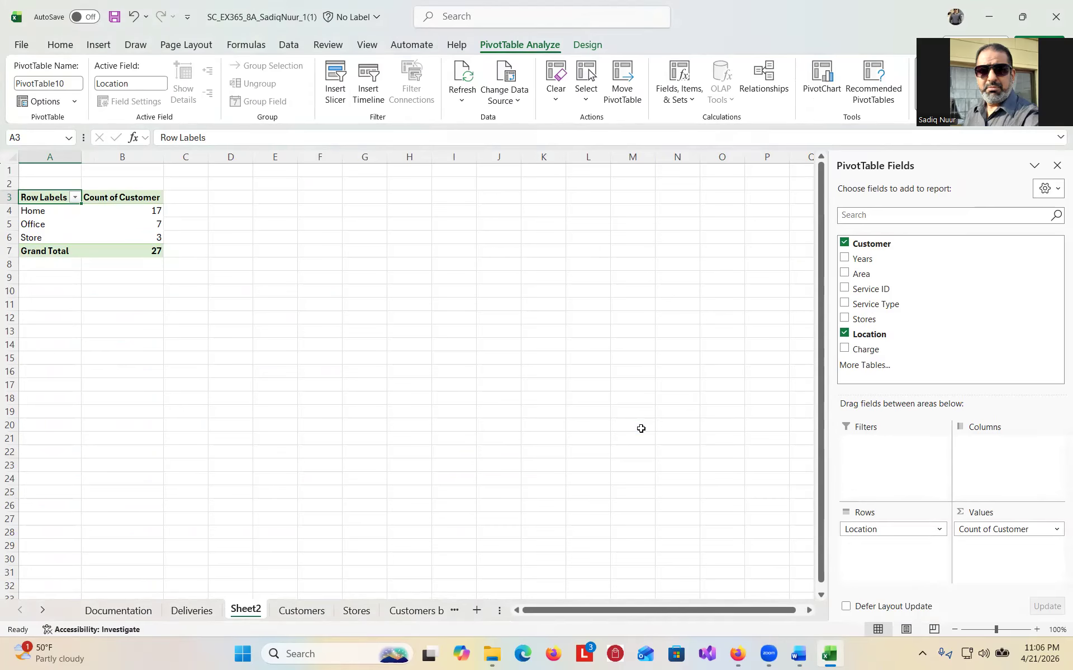
Rename the new PivotTable worksheet as Delivery Locations, copying the name from the Word instructions
{"action": "left_click", "coordinate": [799, 654]}
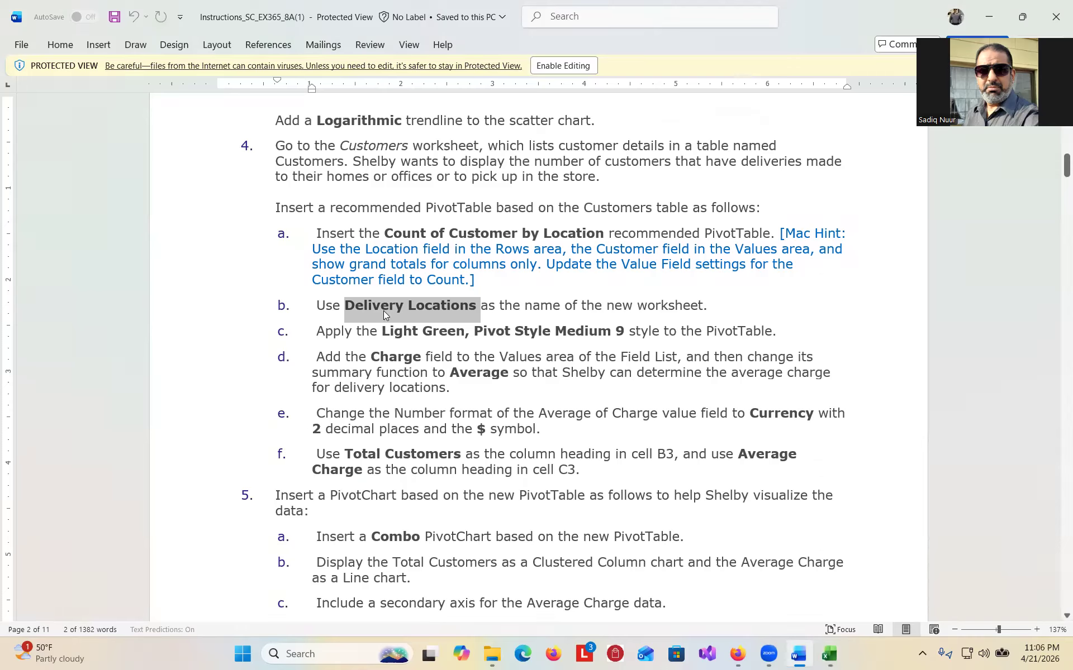
{"action": "left_click", "coordinate": [346, 306]}
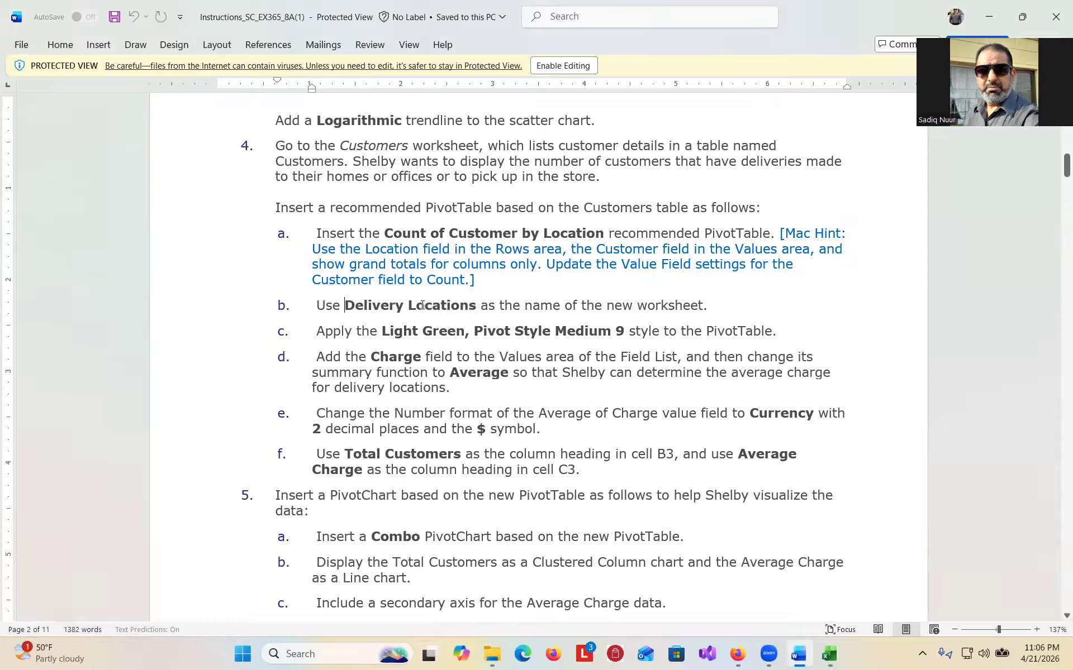
{"action": "left_click", "coordinate": [447, 306], "text": "shift"}
{"action": "key", "text": "ctrl+c"}
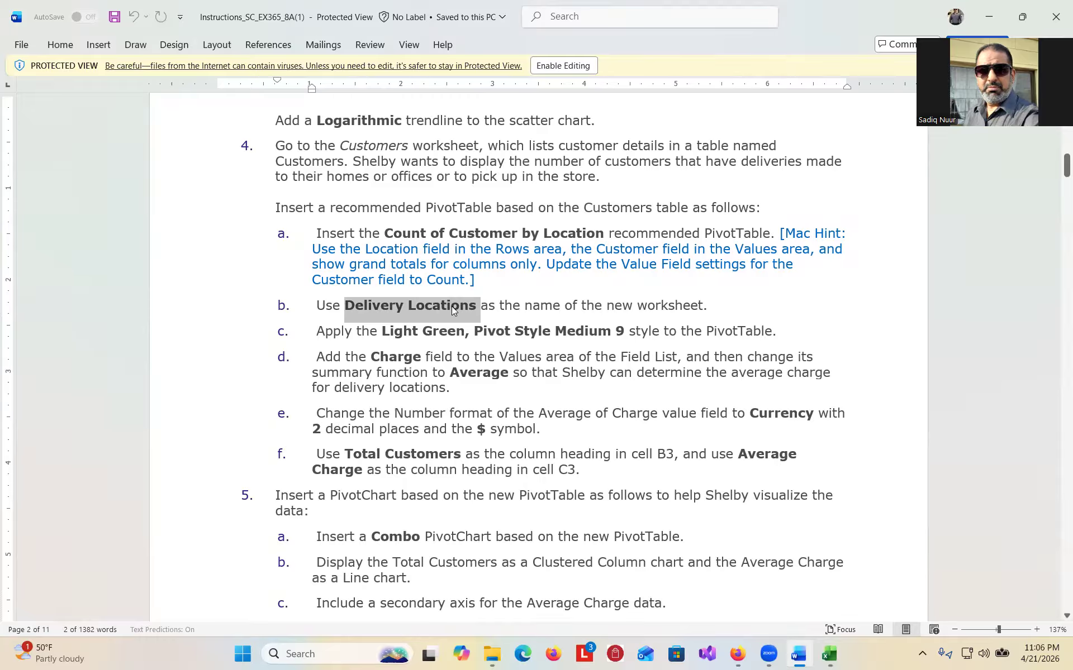
{"action": "key", "text": "alt+Tab"}
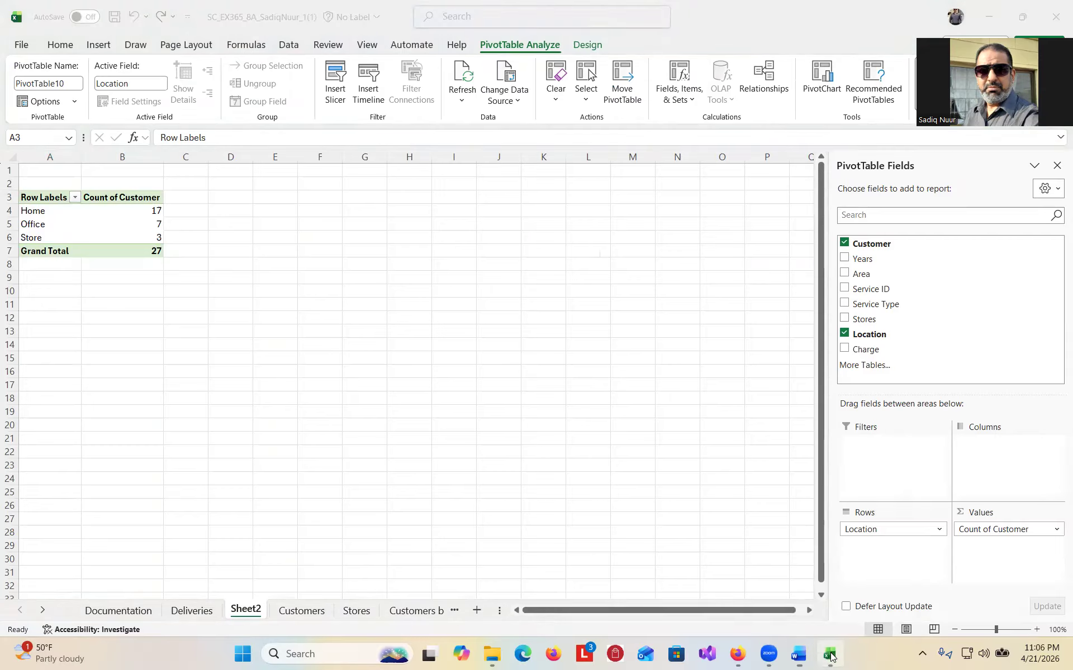
{"action": "double_click", "coordinate": [246, 610]}
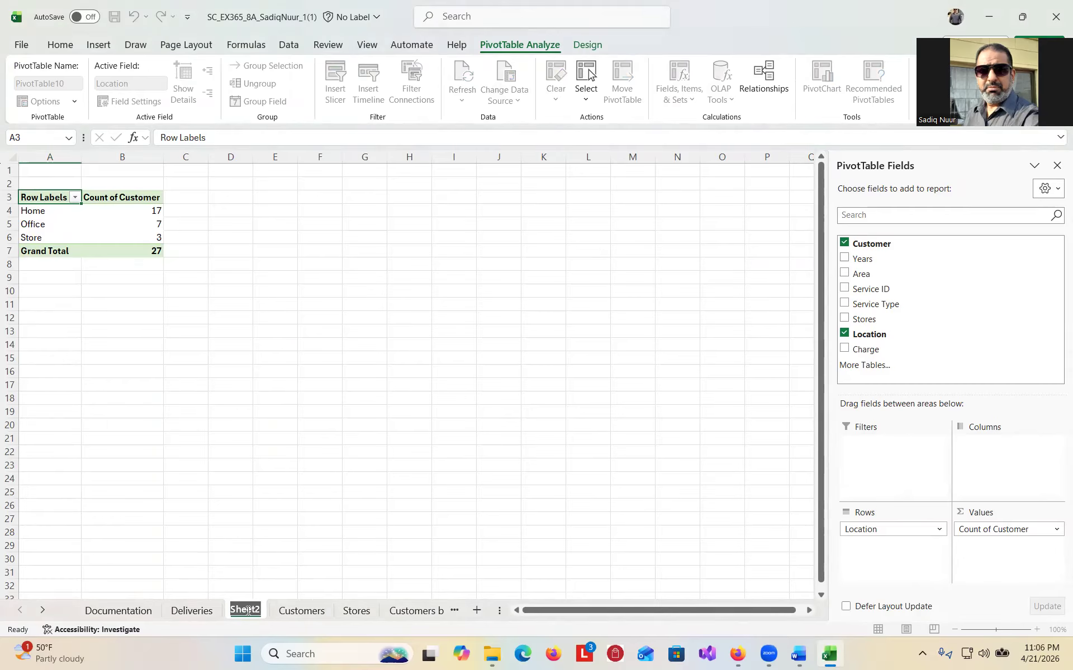
{"action": "key", "text": "ctrl+v"}
{"action": "key", "text": "Return"}
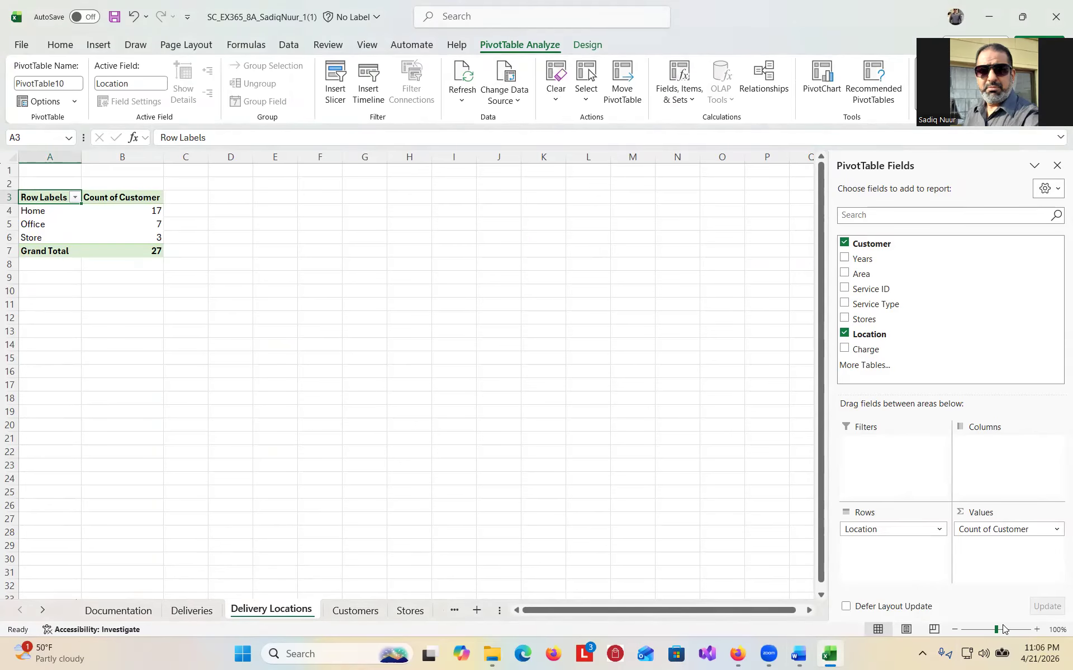
Apply the Light Green, Pivot Style Medium 9 style to the PivotTable on the Delivery Locations worksheet
{"action": "left_click_drag", "start_coordinate": [997, 629], "coordinate": [1000, 629]}
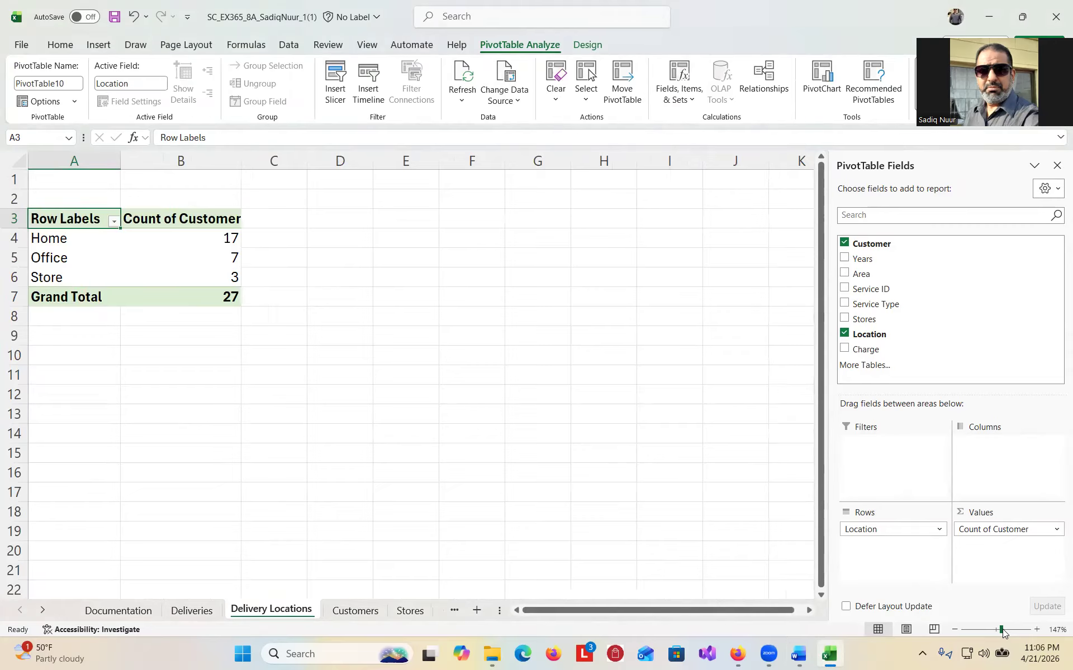
{"action": "left_click", "coordinate": [799, 657]}
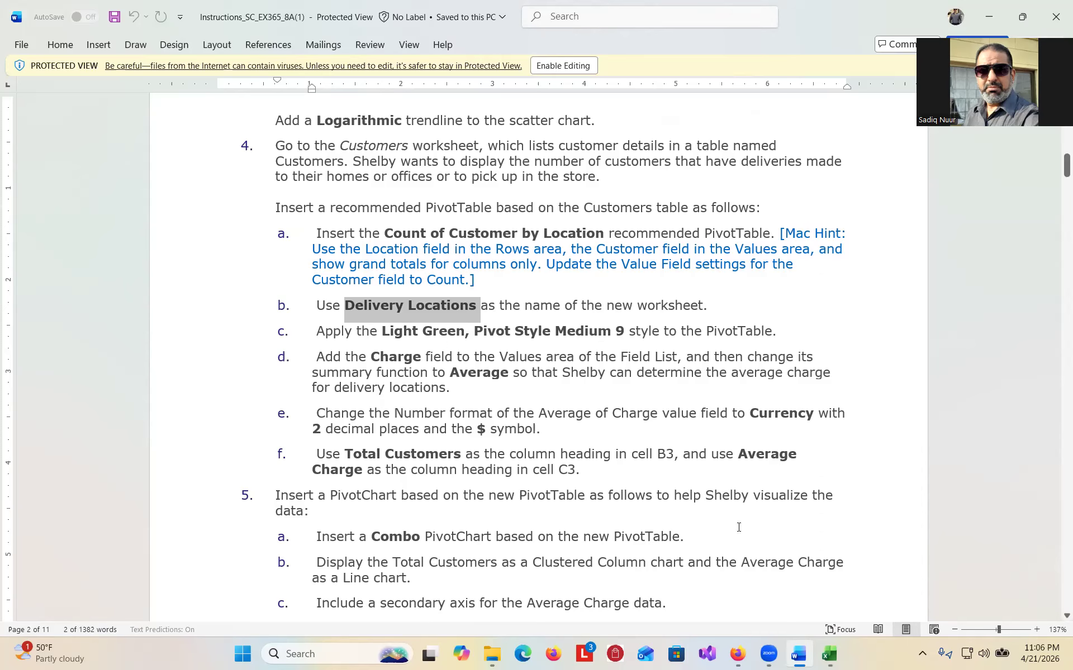
{"action": "left_click", "coordinate": [830, 655]}
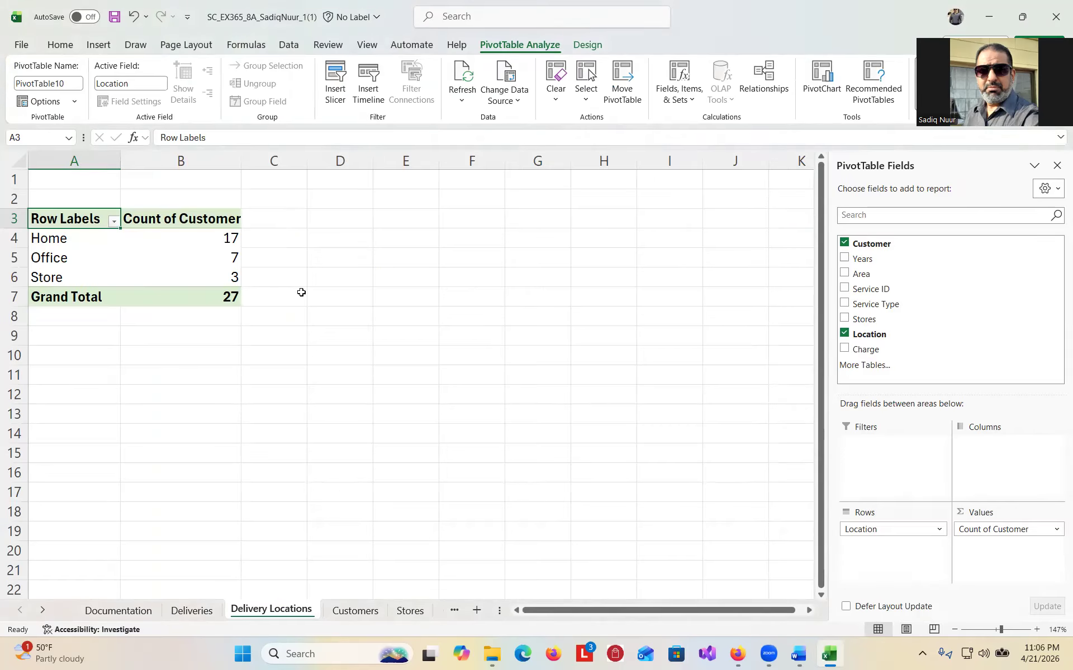
{"action": "left_click", "coordinate": [190, 239]}
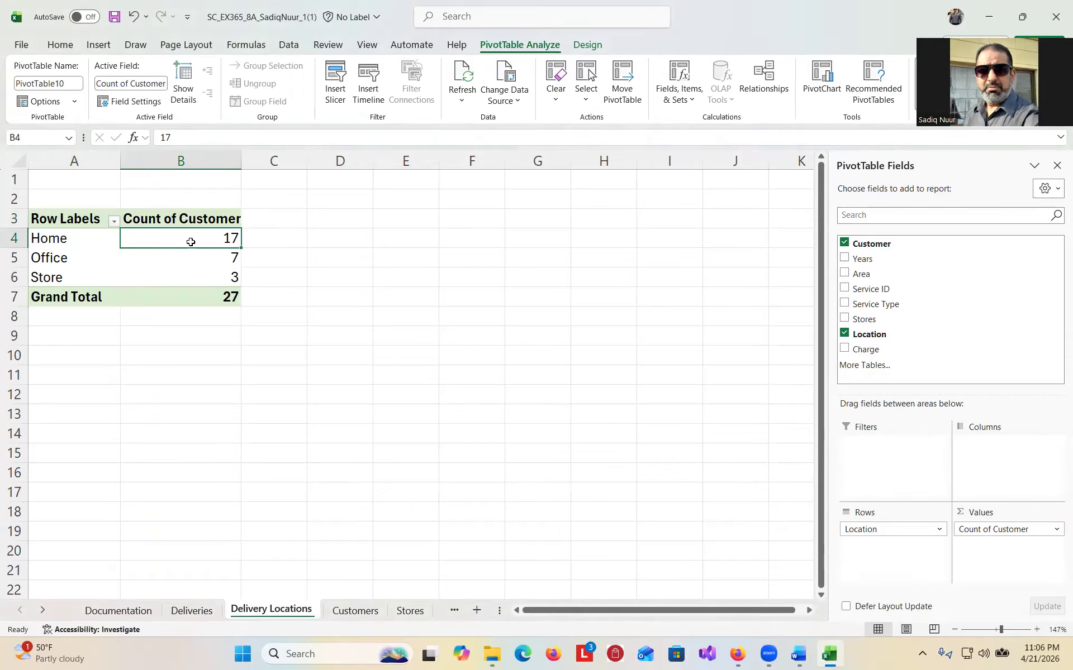
{"action": "left_click", "coordinate": [586, 45]}
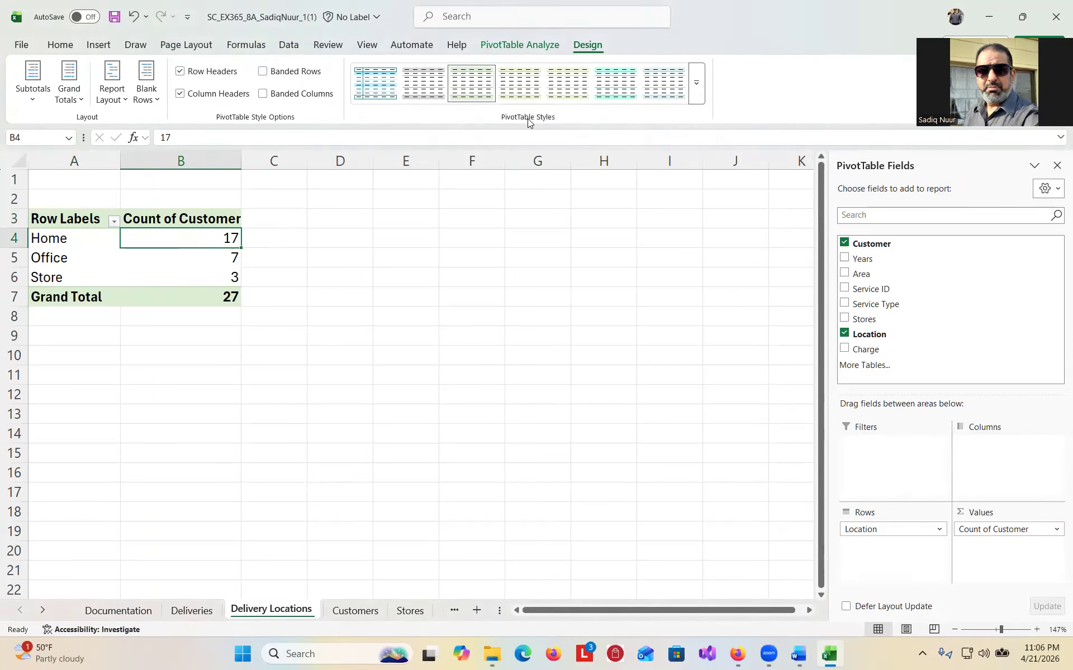
{"action": "left_click", "coordinate": [696, 84]}
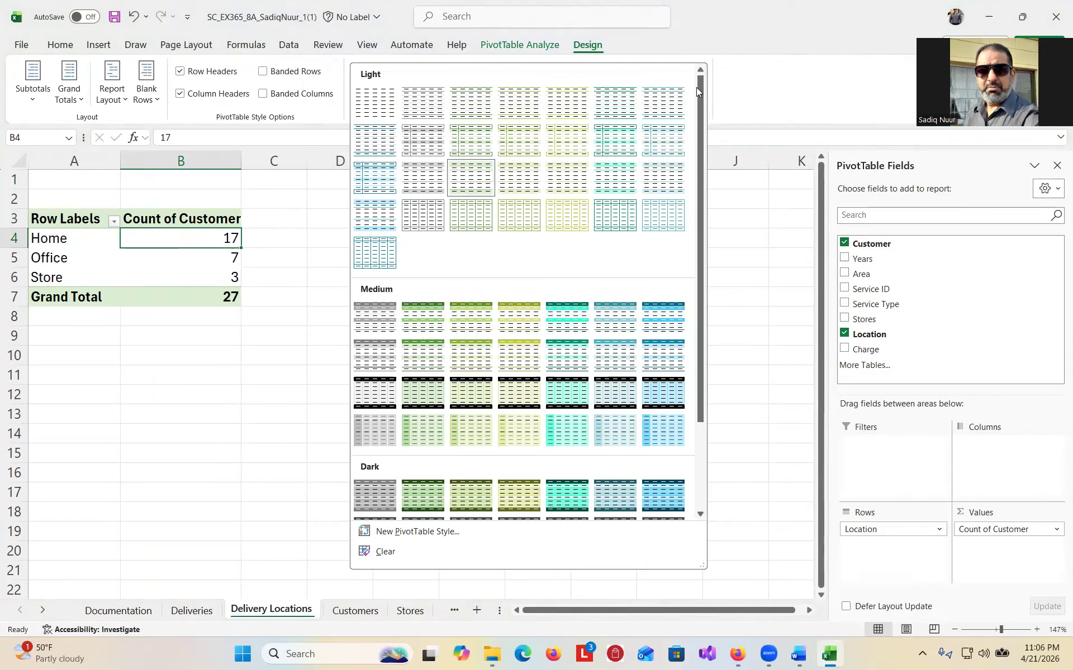
{"action": "left_click", "coordinate": [420, 362]}
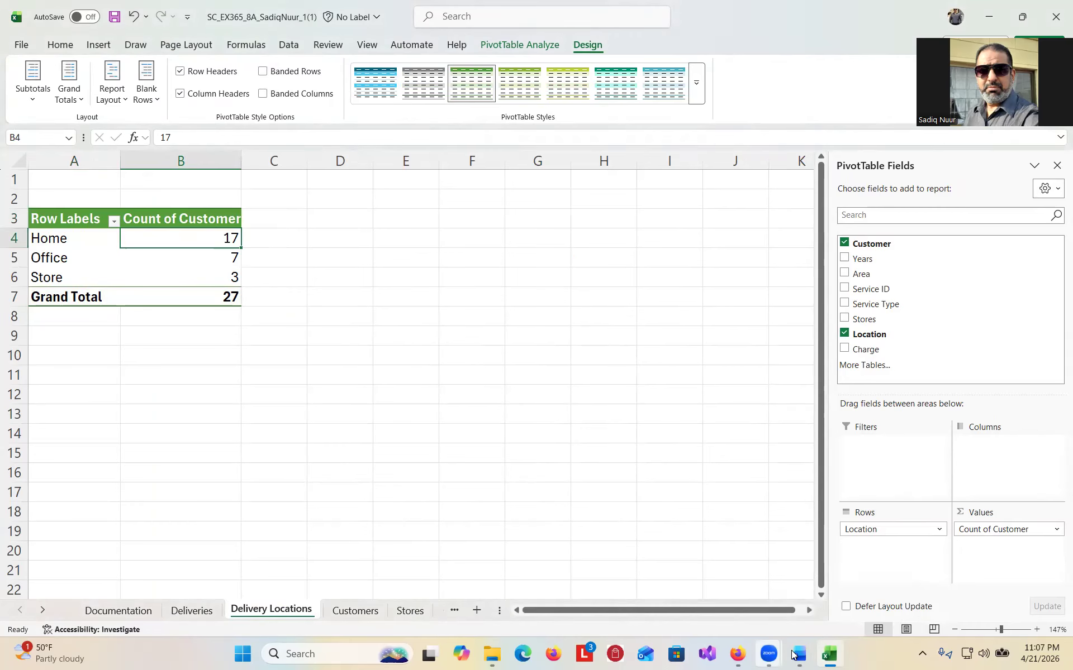
Following step 4d of the Word instructions, add the Charge field to the PivotTable's Values area and summarize it by Average
{"action": "left_click", "coordinate": [799, 657]}
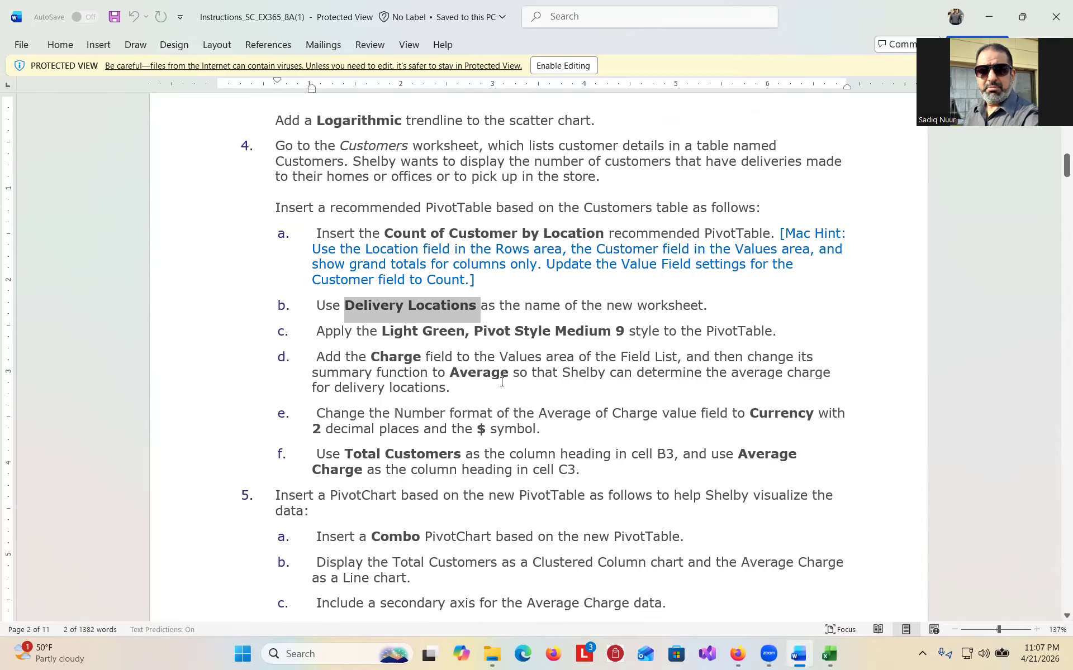
{"action": "left_click", "coordinate": [829, 654]}
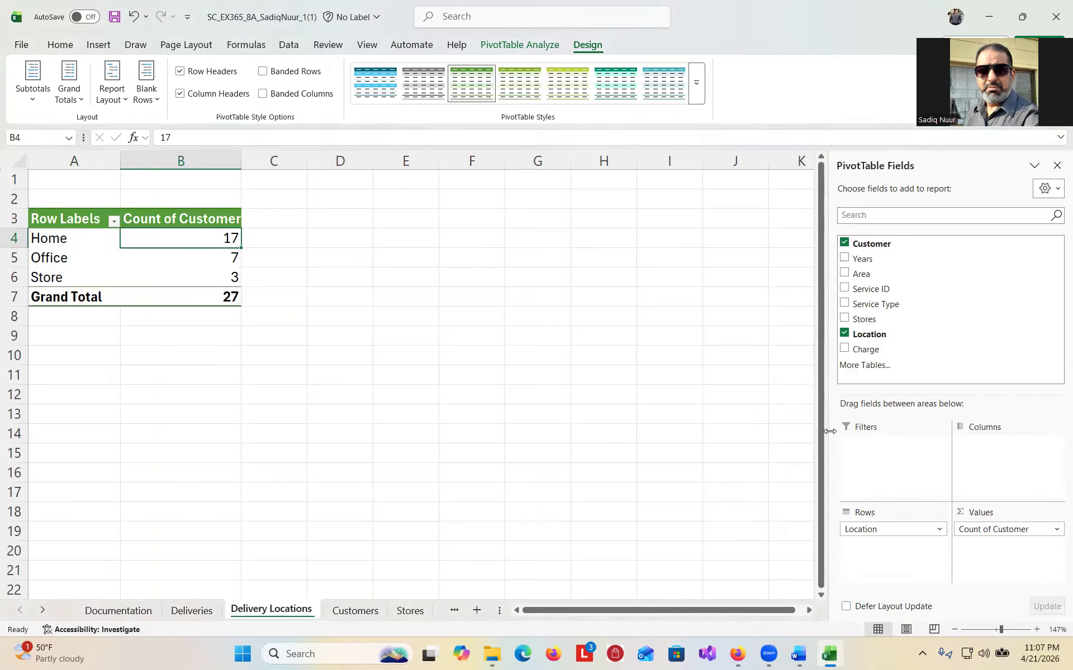
{"action": "left_click", "coordinate": [844, 350]}
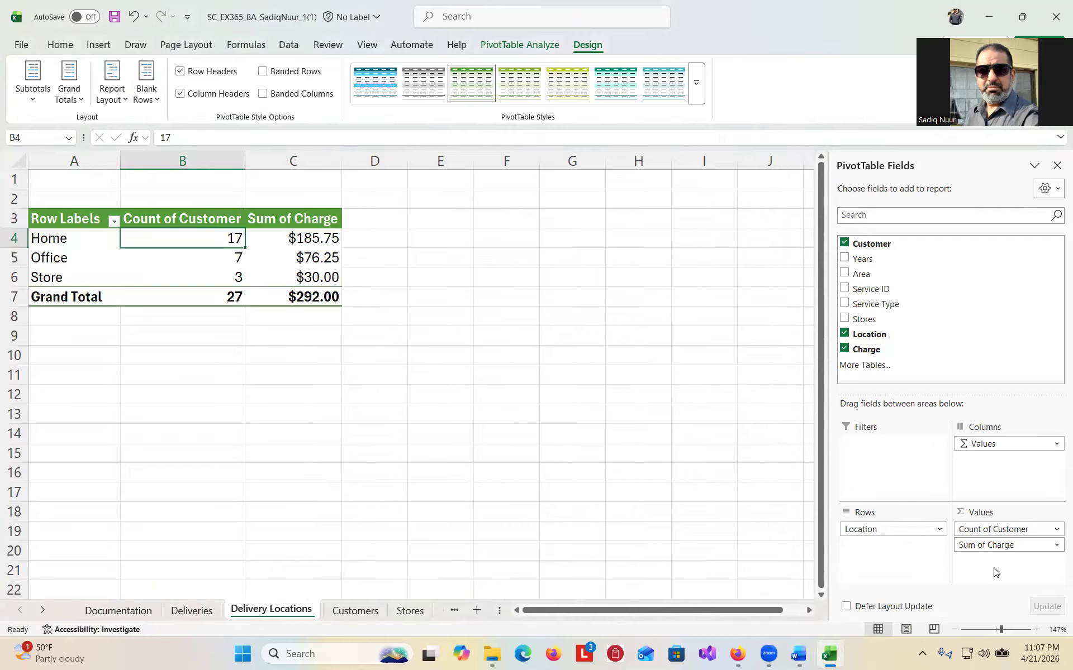
{"action": "left_click", "coordinate": [1056, 545]}
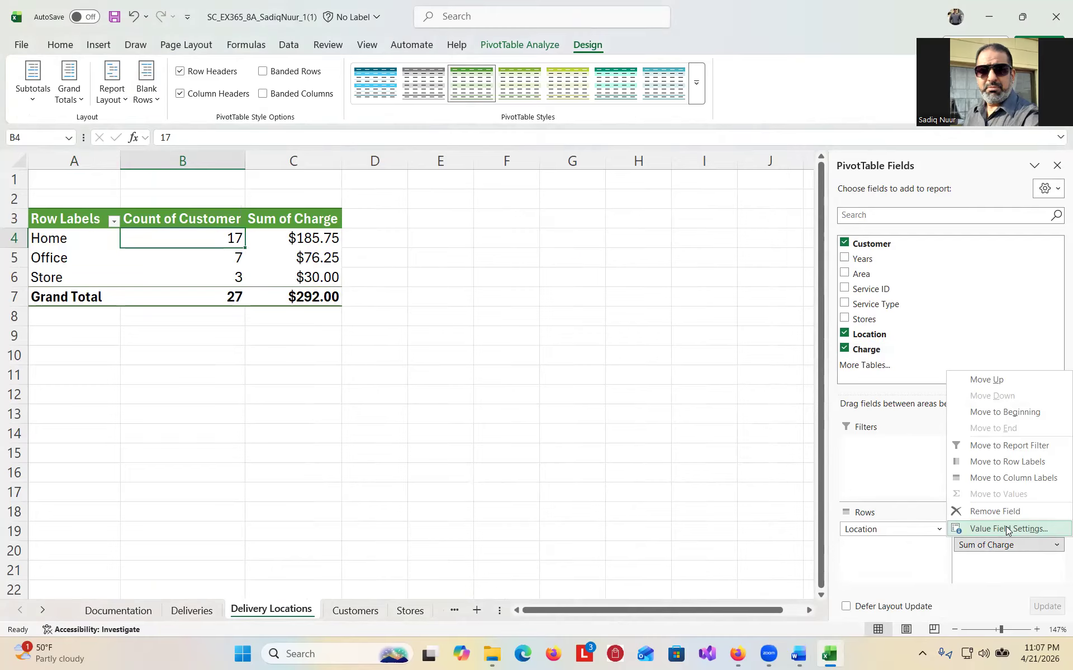
{"action": "left_click", "coordinate": [1007, 530]}
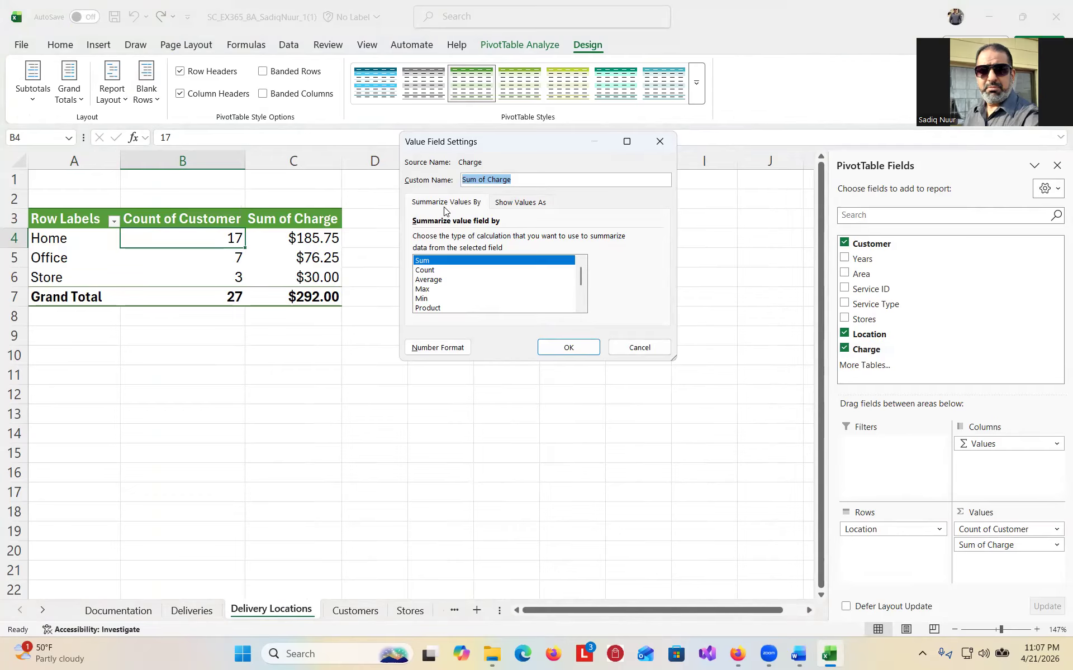
{"action": "left_click", "coordinate": [422, 281]}
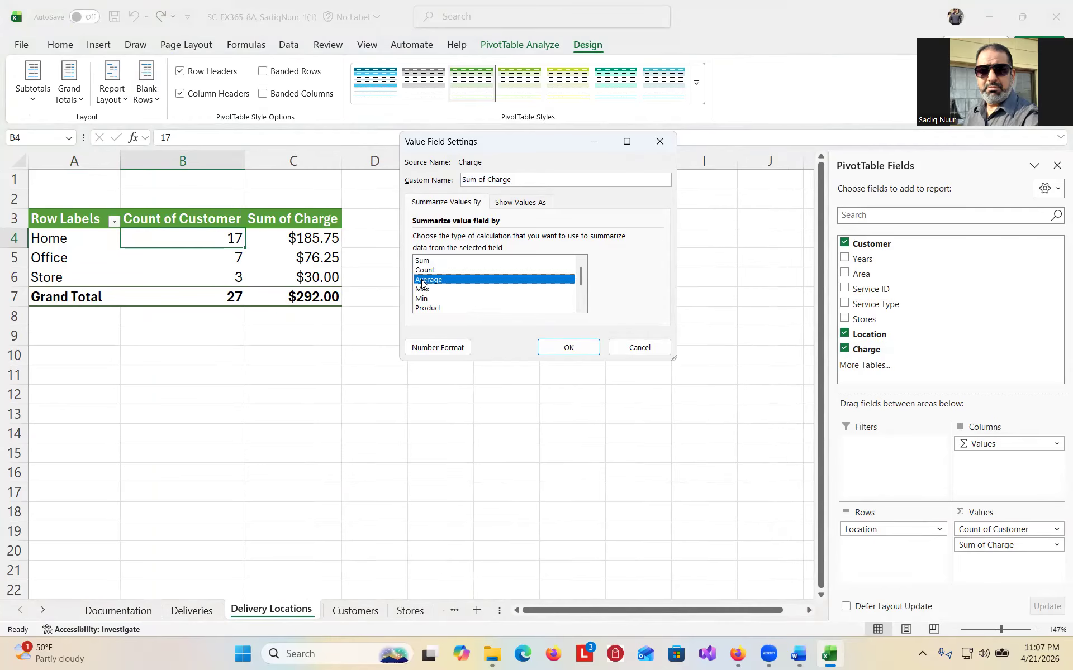
{"action": "left_click", "coordinate": [568, 346]}
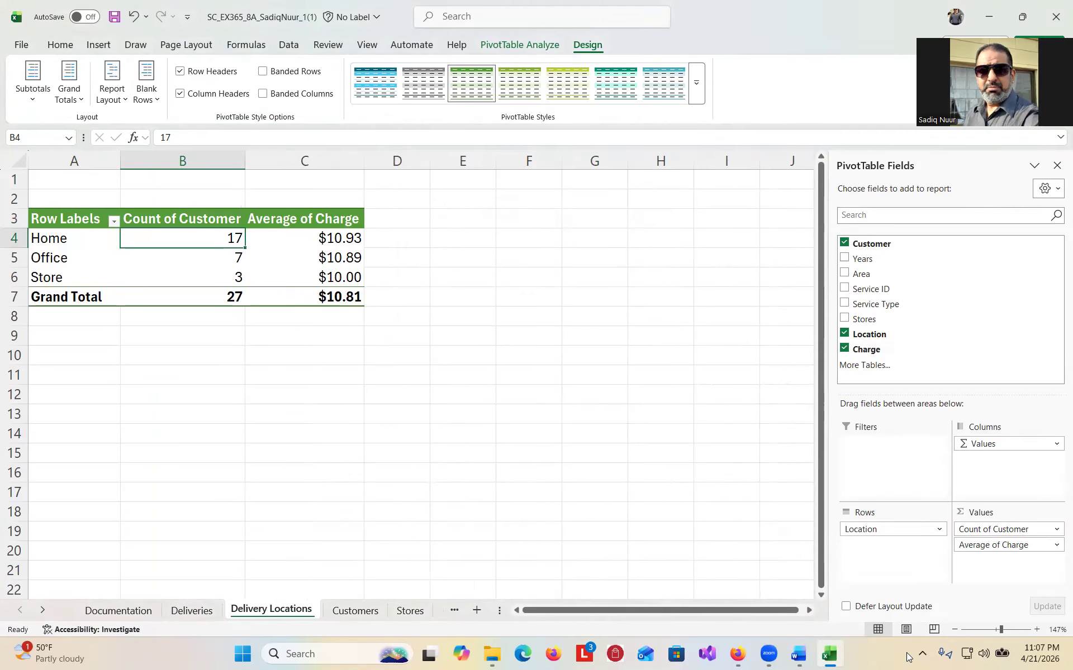
Apply the Currency number format with 2 decimal places and the $ symbol to the Average of Charge value field
{"action": "left_click", "coordinate": [800, 657]}
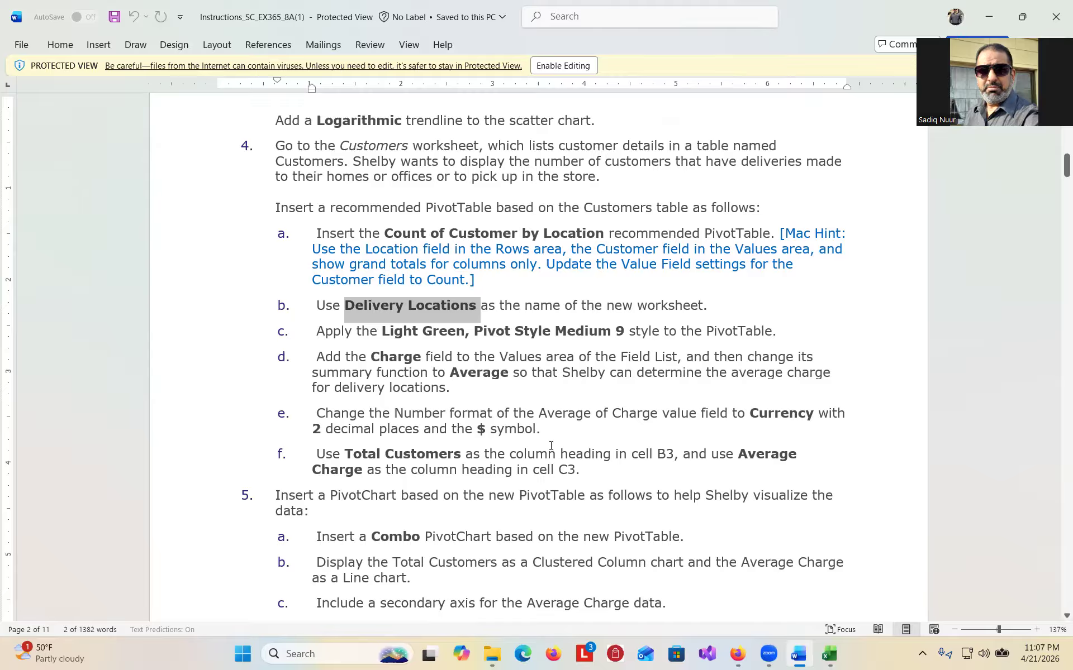
{"action": "key", "text": "alt+Tab"}
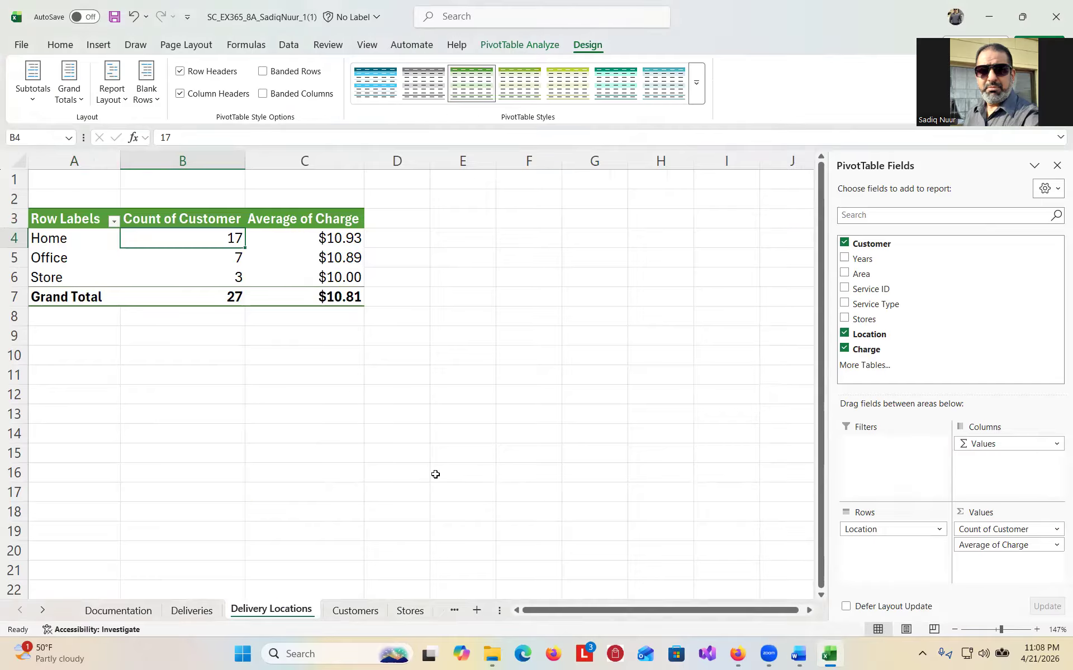
{"action": "mouse_move", "coordinate": [333, 234]}
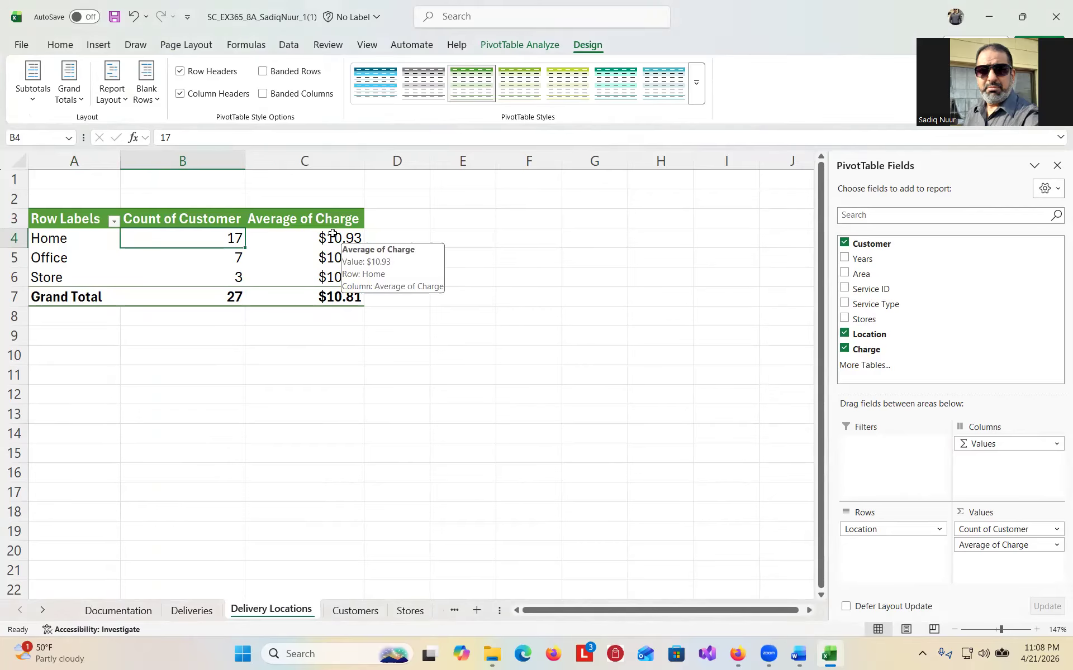
{"action": "left_click_drag", "start_coordinate": [332, 234], "coordinate": [340, 293]}
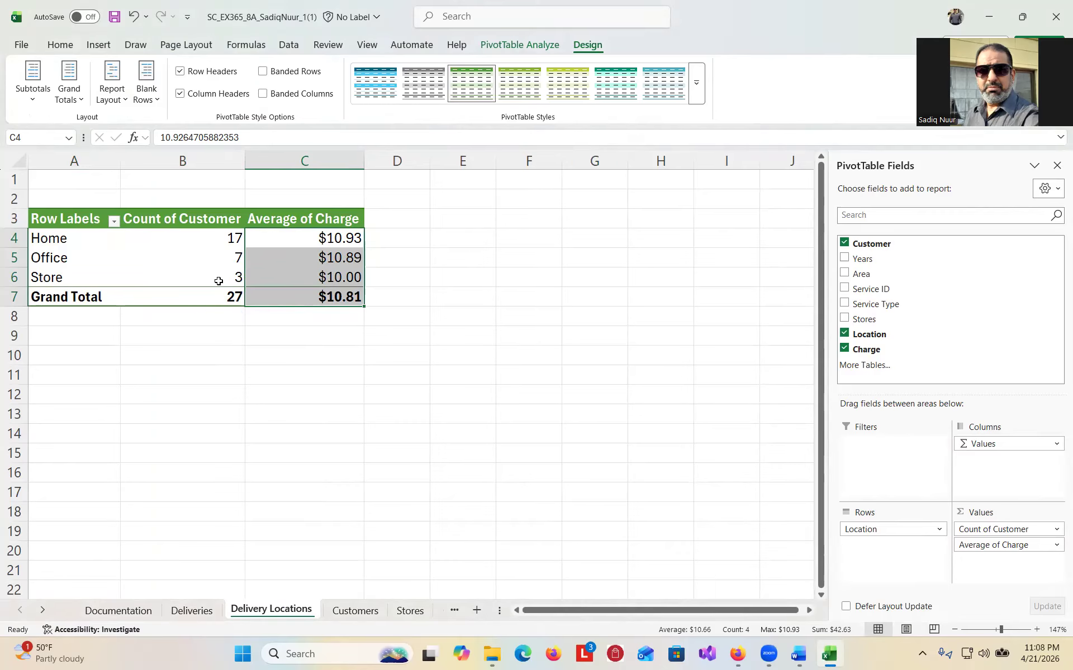
{"action": "right_click", "coordinate": [304, 241]}
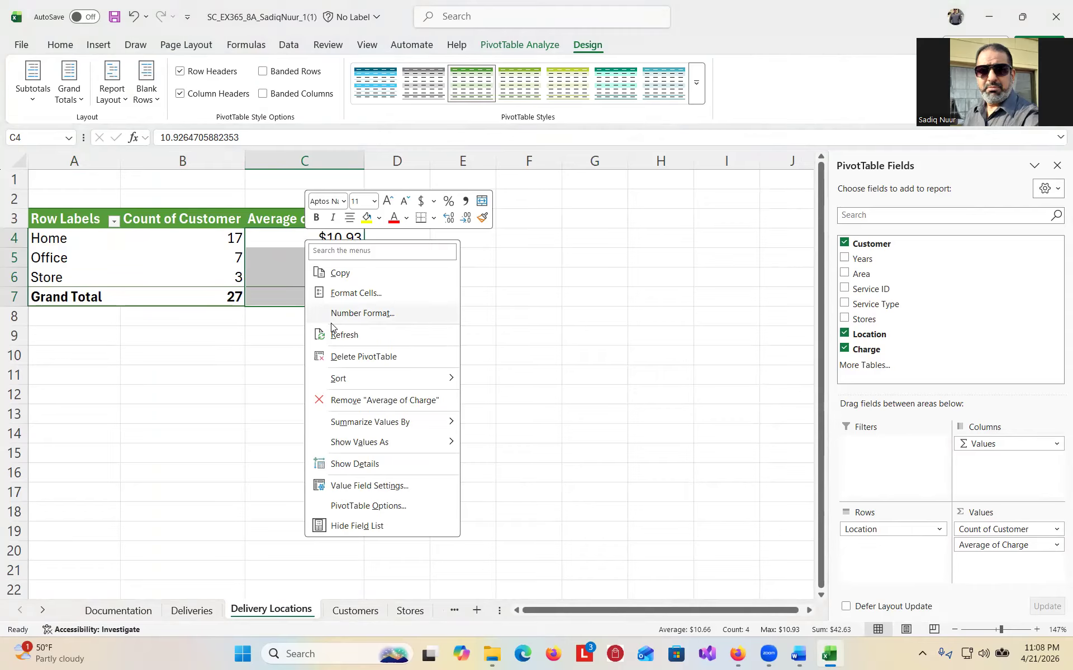
{"action": "left_click", "coordinate": [360, 313]}
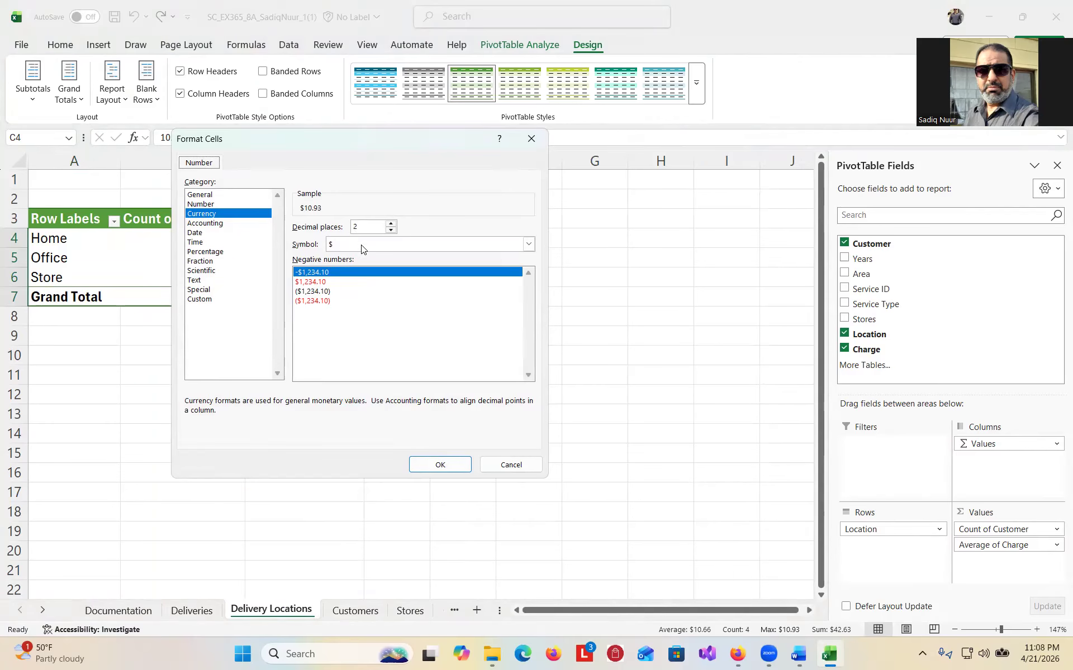
{"action": "left_click", "coordinate": [440, 465]}
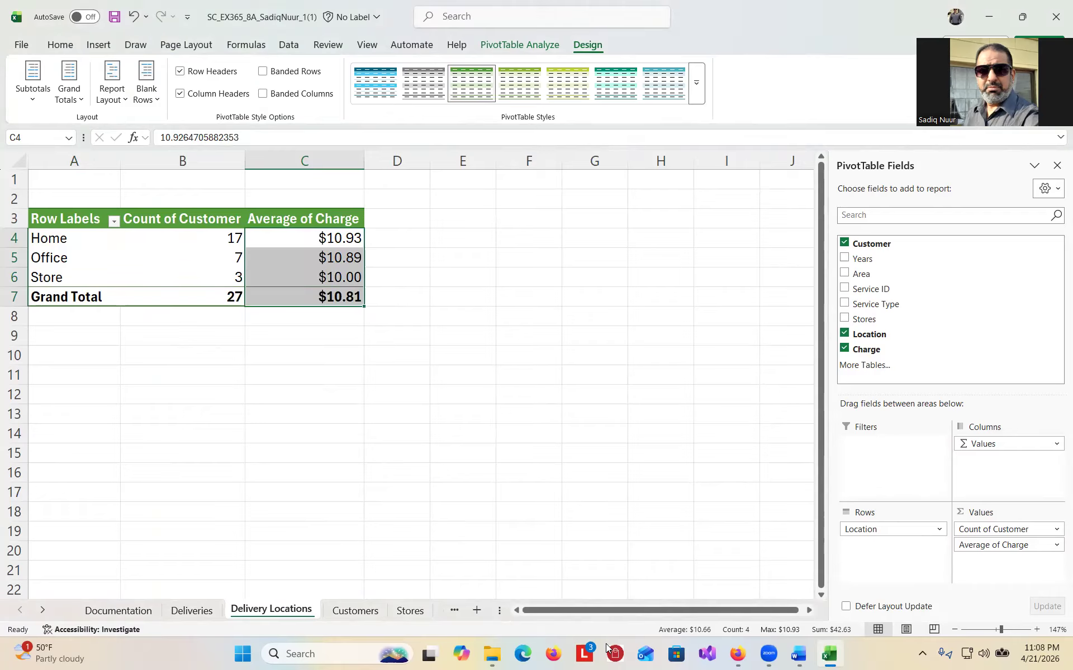
Check step 4f in the Word instructions and rename the PivotTable column heading in cell B3 as Total Customers
{"action": "left_click", "coordinate": [797, 655]}
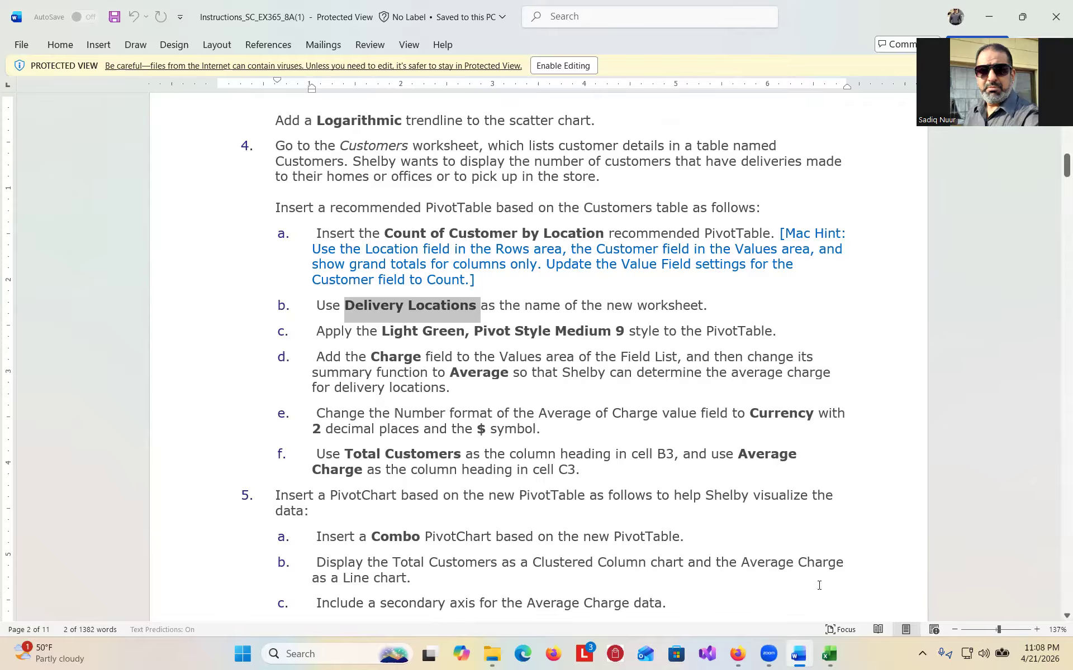
{"action": "left_click", "coordinate": [829, 654]}
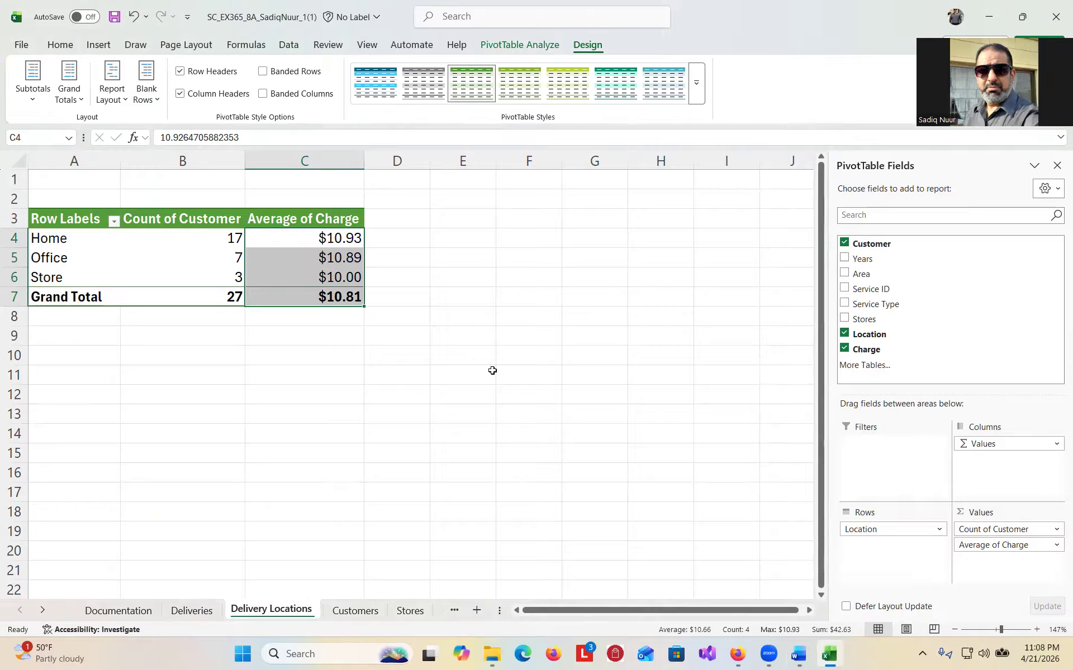
{"action": "left_click", "coordinate": [185, 222]}
{"action": "double_click", "coordinate": [185, 221]}
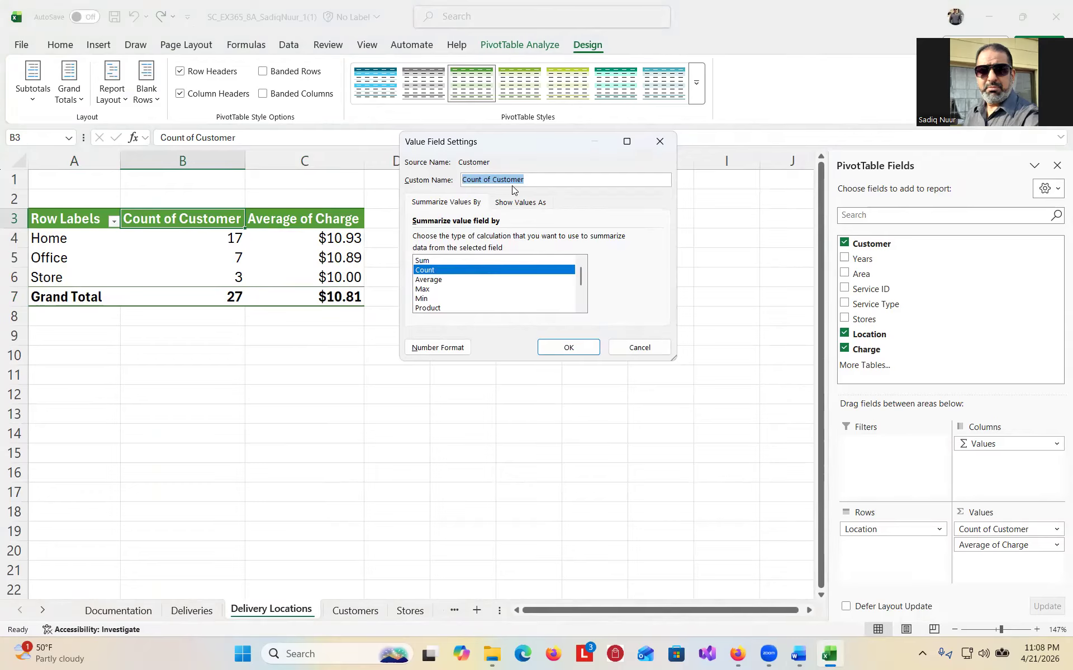
{"action": "type", "text": "Total Customers"}
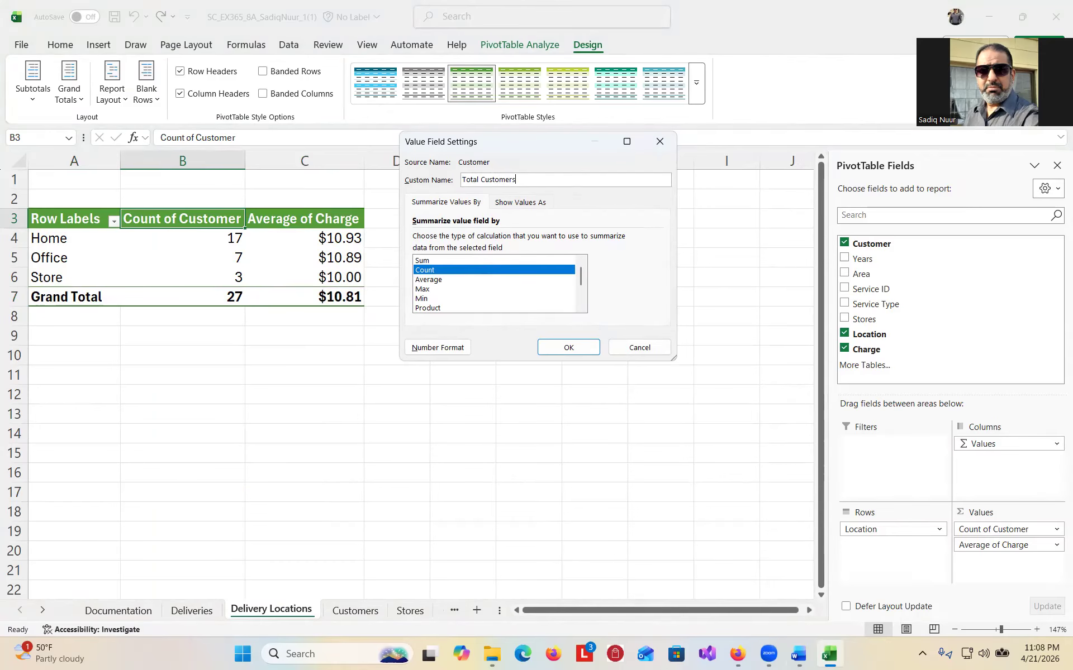
{"action": "left_click", "coordinate": [568, 347]}
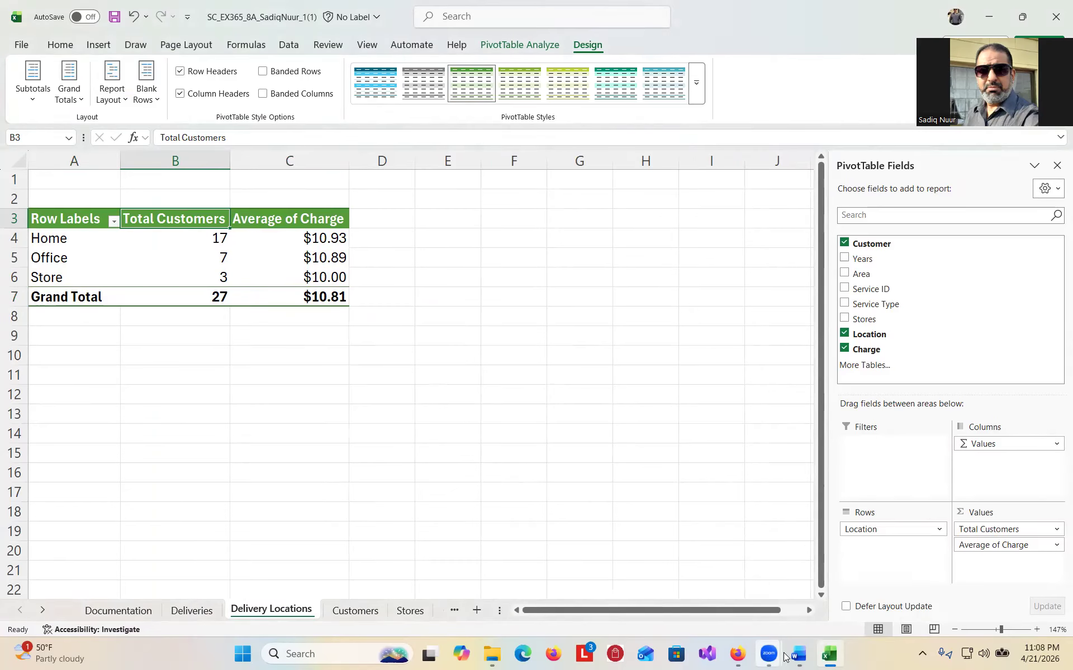
Rename the PivotTable column heading in cell C3 as Average Charge, as named in the Word instructions
{"action": "left_click", "coordinate": [799, 654]}
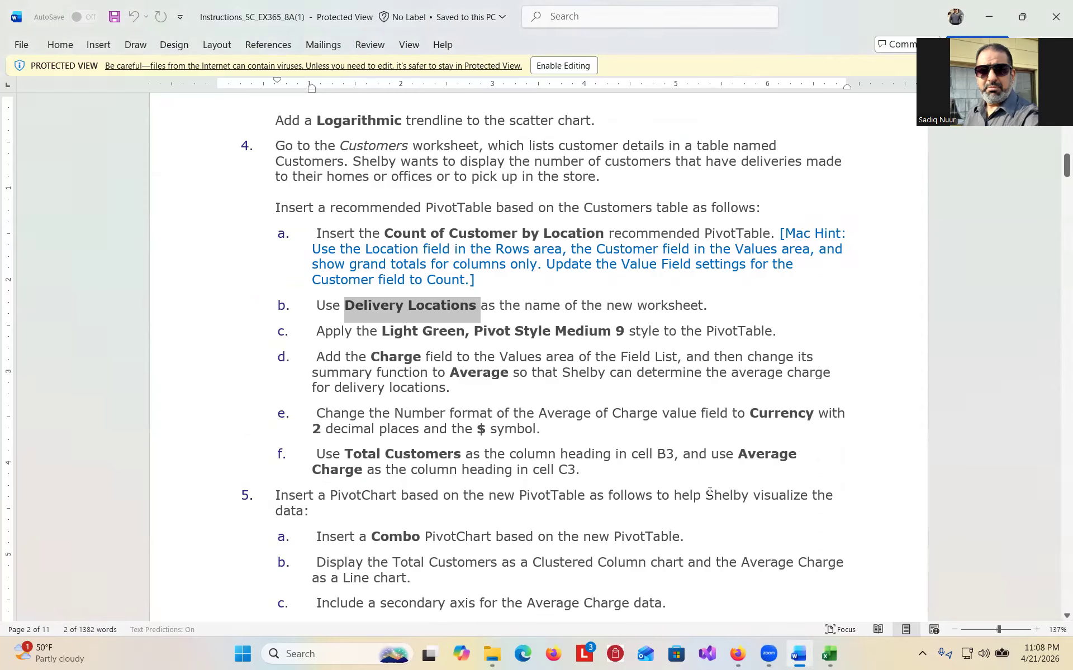
{"action": "left_click_drag", "start_coordinate": [800, 456], "coordinate": [361, 473]}
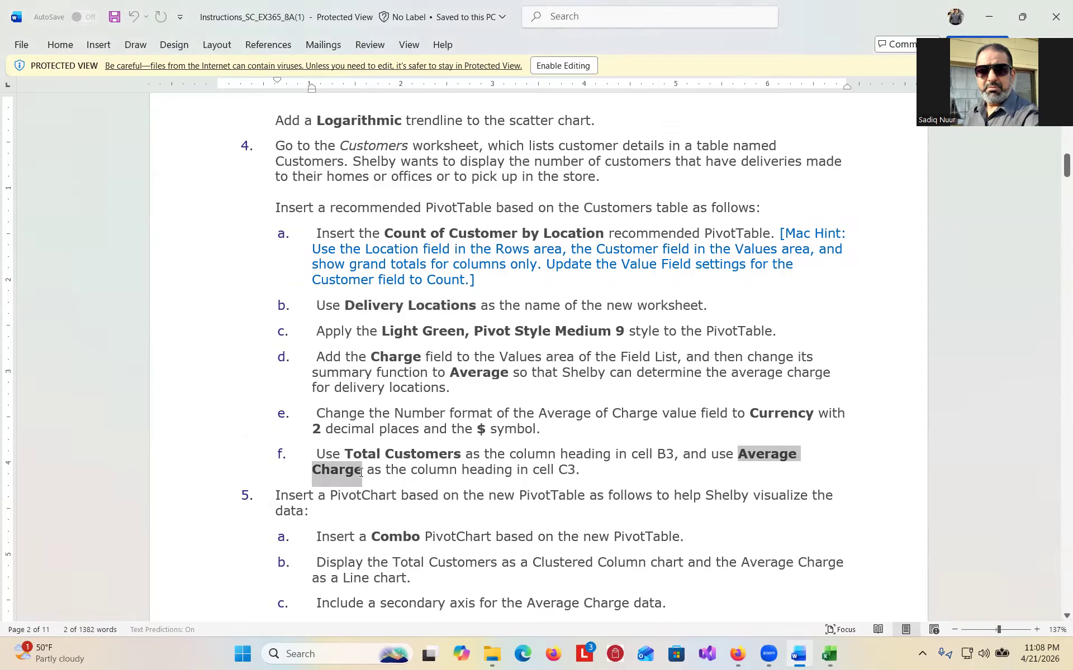
{"action": "left_click", "coordinate": [829, 654]}
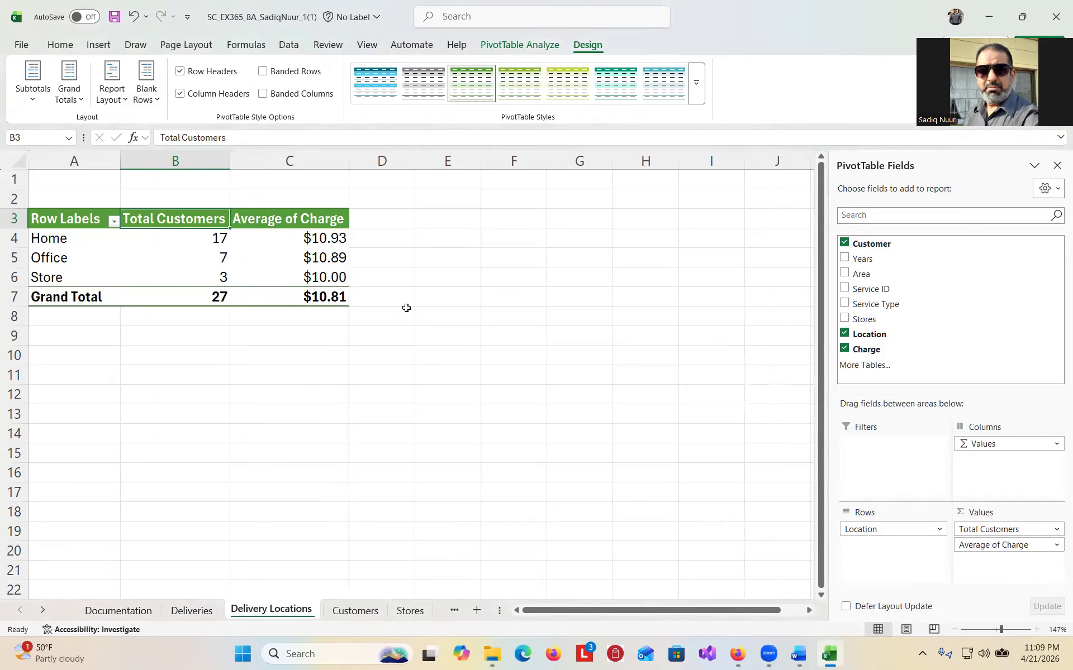
{"action": "double_click", "coordinate": [294, 220]}
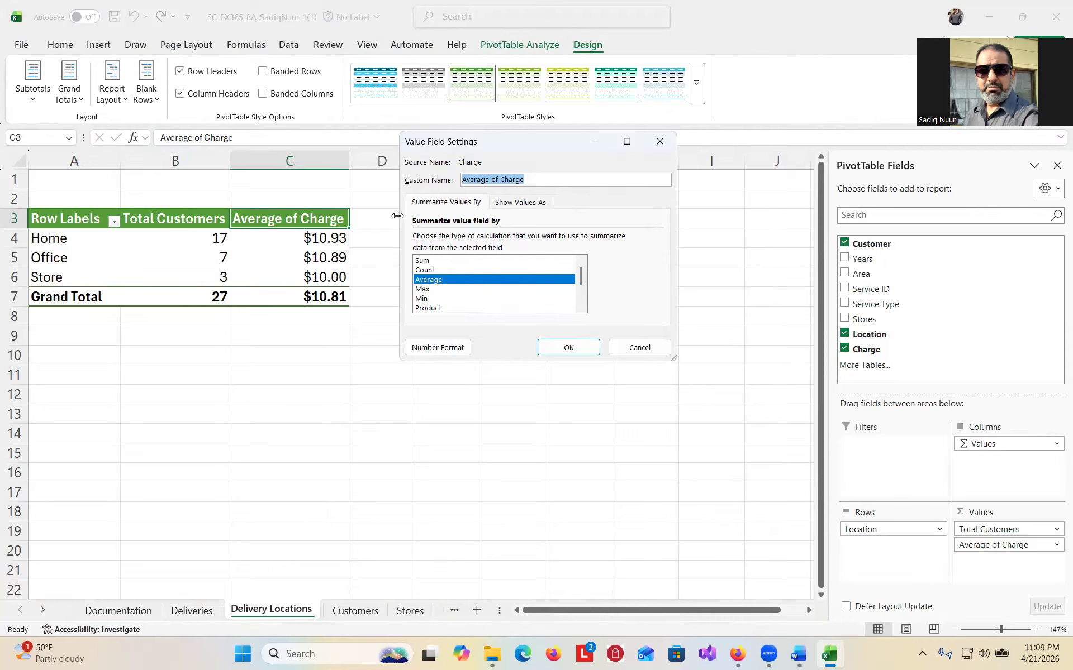
{"action": "left_click_drag", "start_coordinate": [530, 179], "coordinate": [358, 185]}
{"action": "type", "text": "Average Charge"}
{"action": "left_click", "coordinate": [573, 349]}
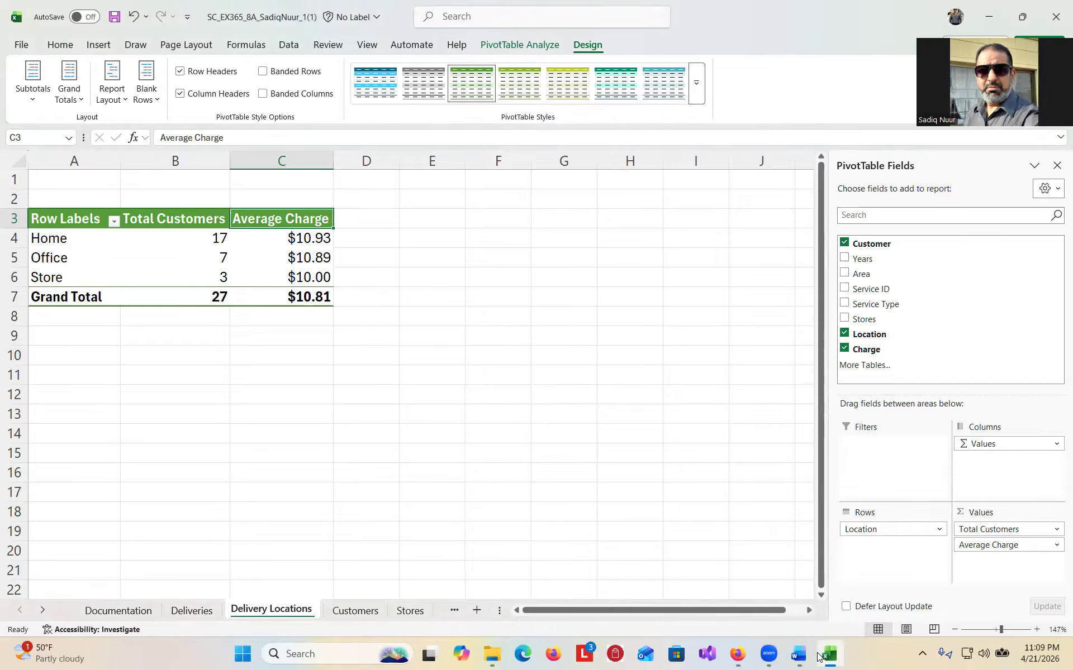
Read step 5 of the Word instructions and set up a Combo Clustered Column - Line PivotChart based on the Delivery Locations PivotTable
{"action": "left_click", "coordinate": [799, 655]}
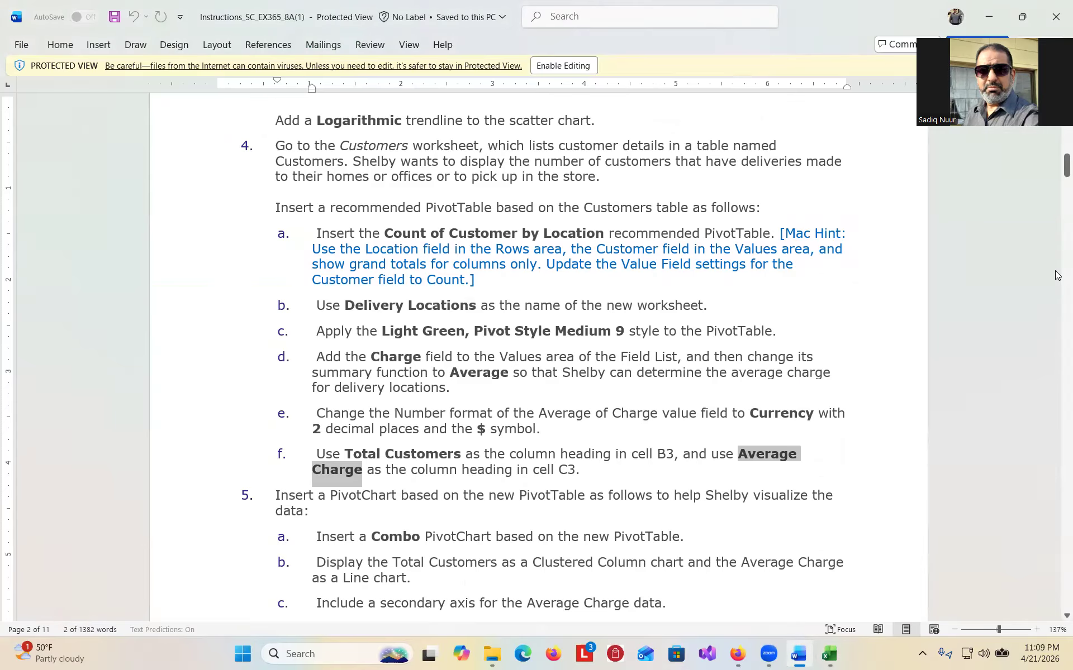
{"action": "left_click_drag", "start_coordinate": [1058, 166], "coordinate": [1056, 184]}
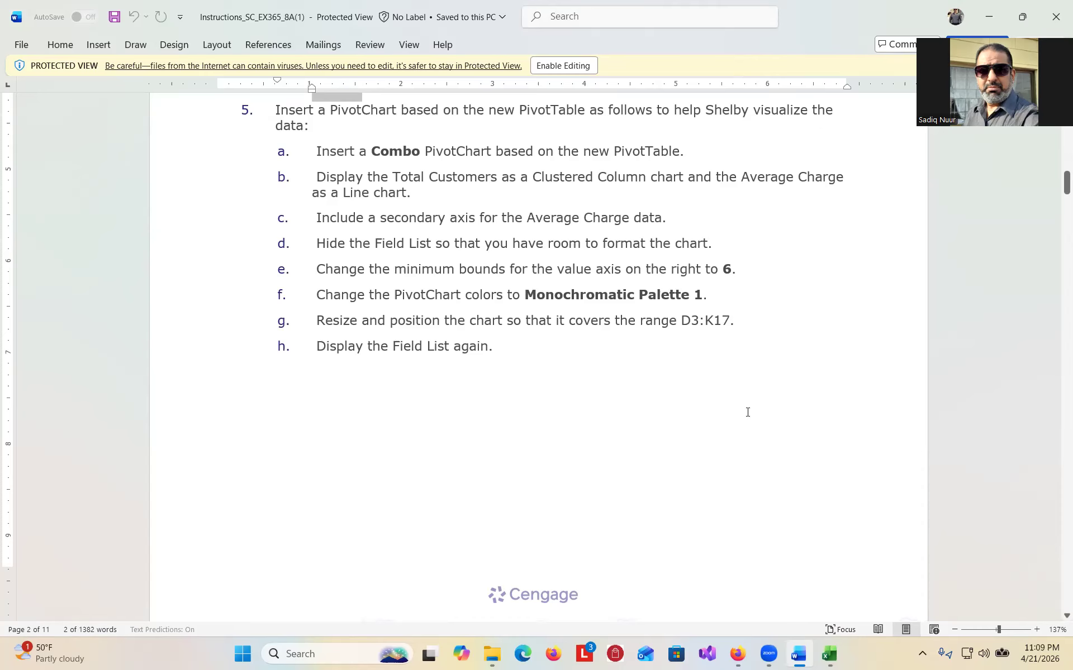
{"action": "left_click", "coordinate": [829, 654]}
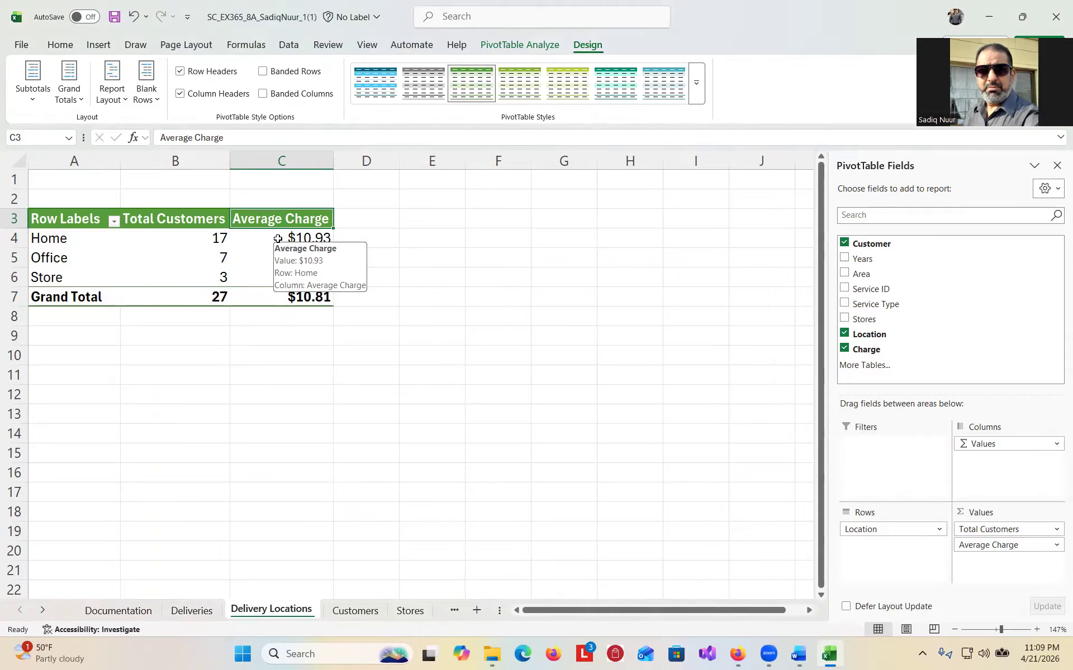
{"action": "left_click", "coordinate": [261, 246]}
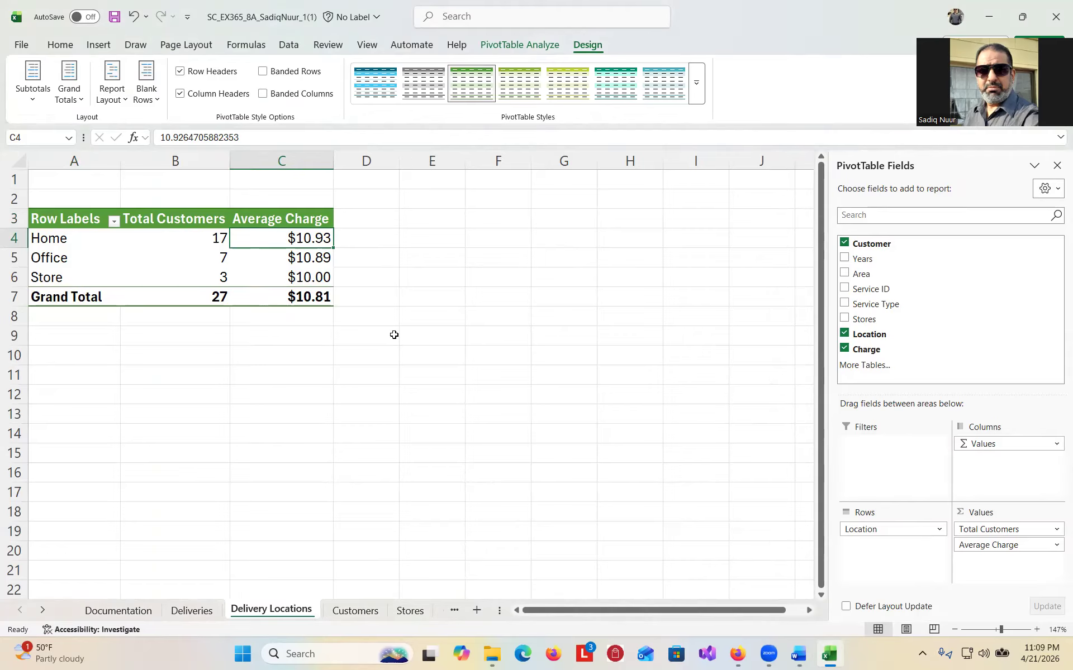
{"action": "left_click", "coordinate": [515, 46]}
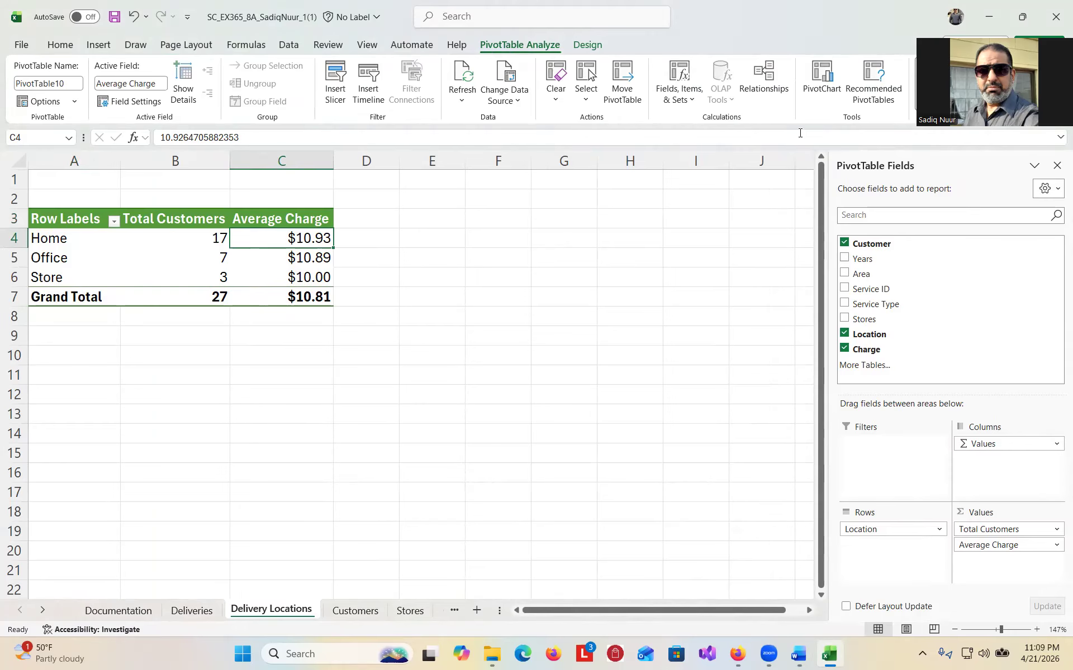
{"action": "key", "text": "ctrl"}
{"action": "key", "text": "ctrl"}
{"action": "key", "text": "ctrl"}
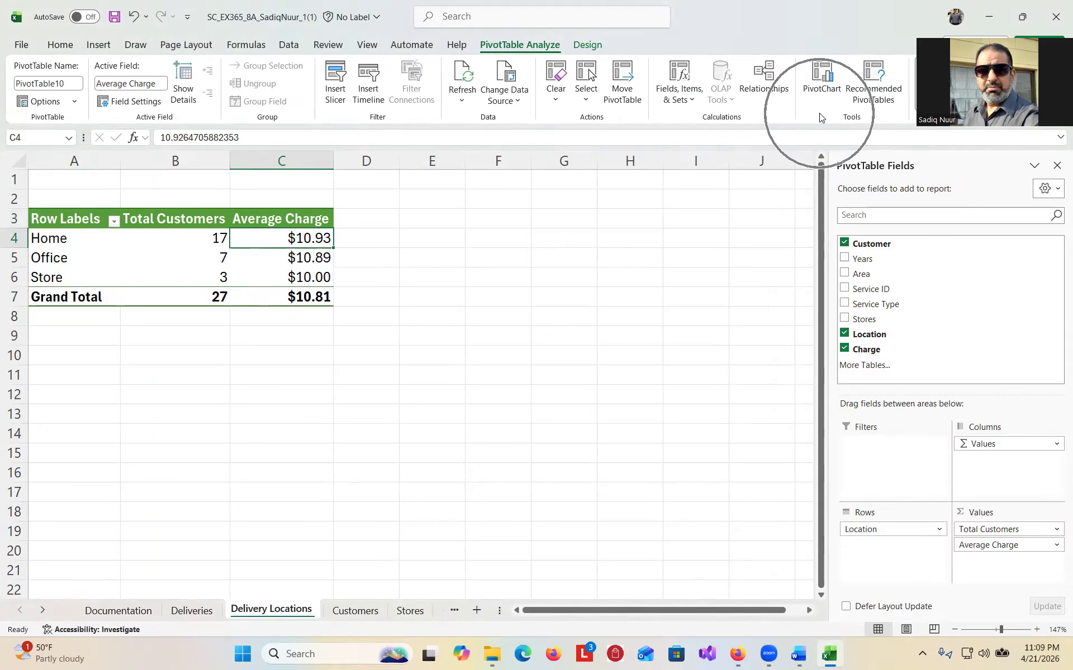
{"action": "left_click", "coordinate": [820, 74]}
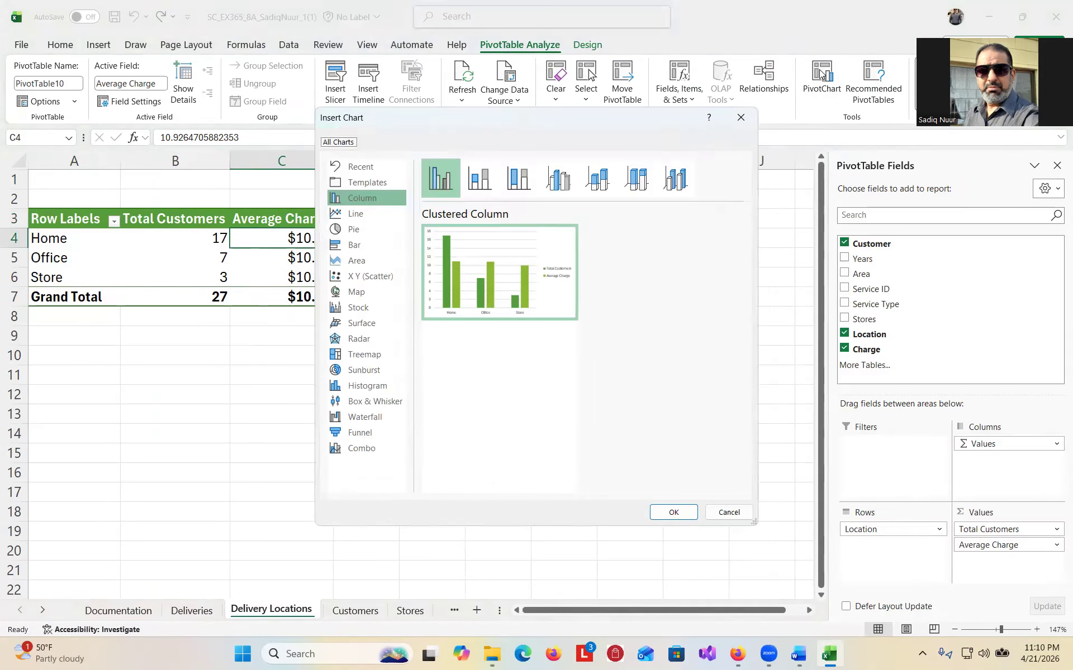
{"action": "left_click", "coordinate": [361, 450]}
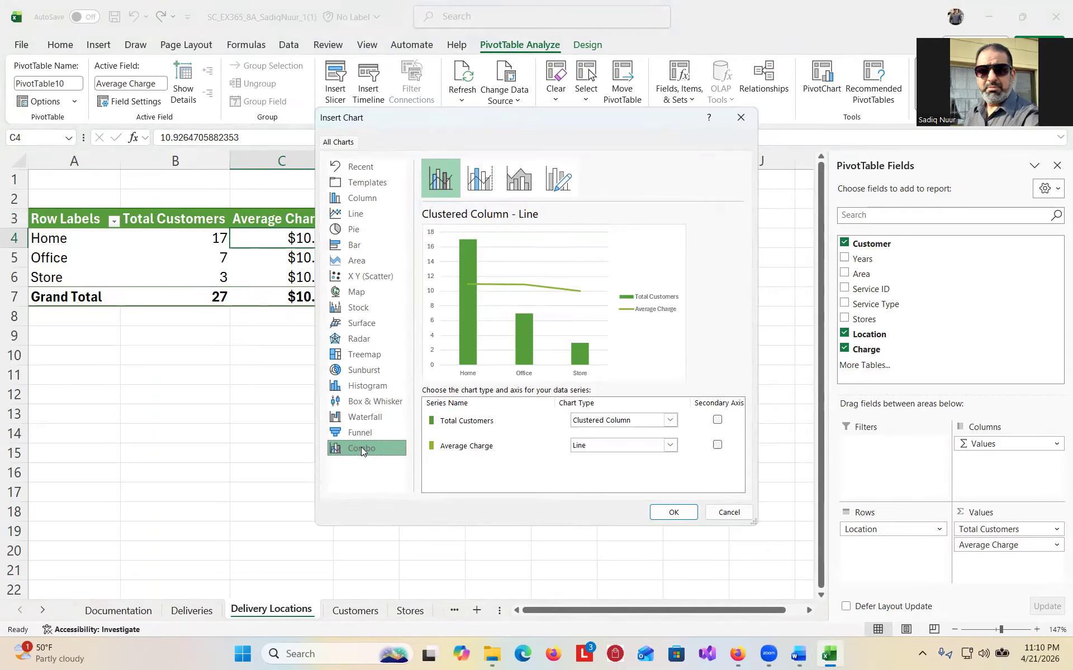
Following steps 5a-5c of the Word instructions, put Average Charge on a secondary axis and insert the Combo PivotChart
{"action": "left_click", "coordinate": [799, 654]}
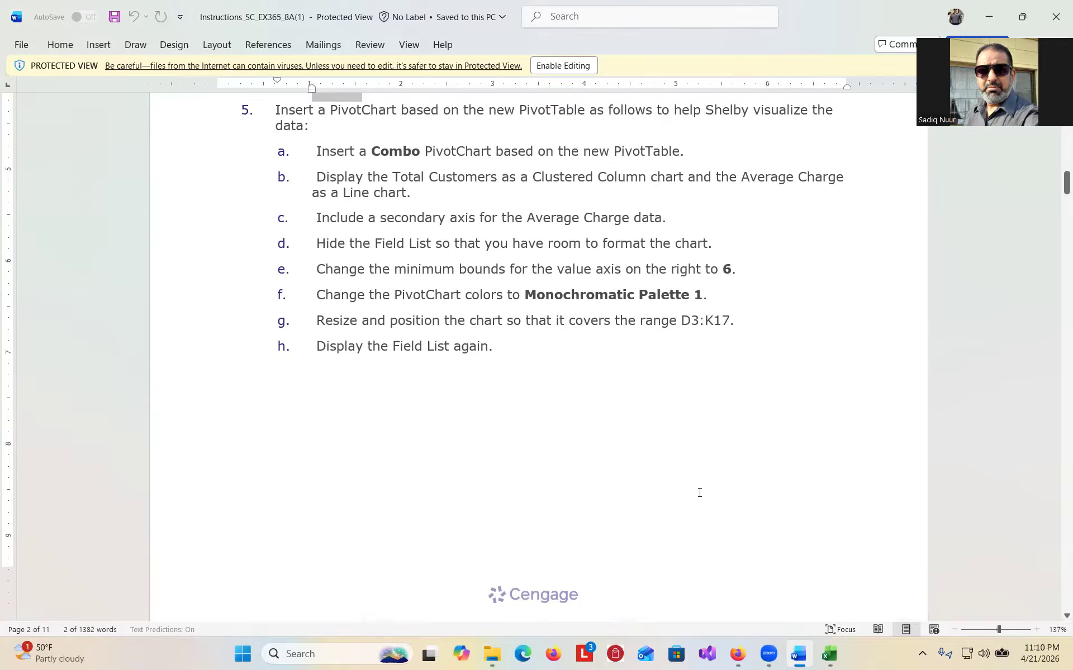
{"action": "left_click", "coordinate": [829, 653]}
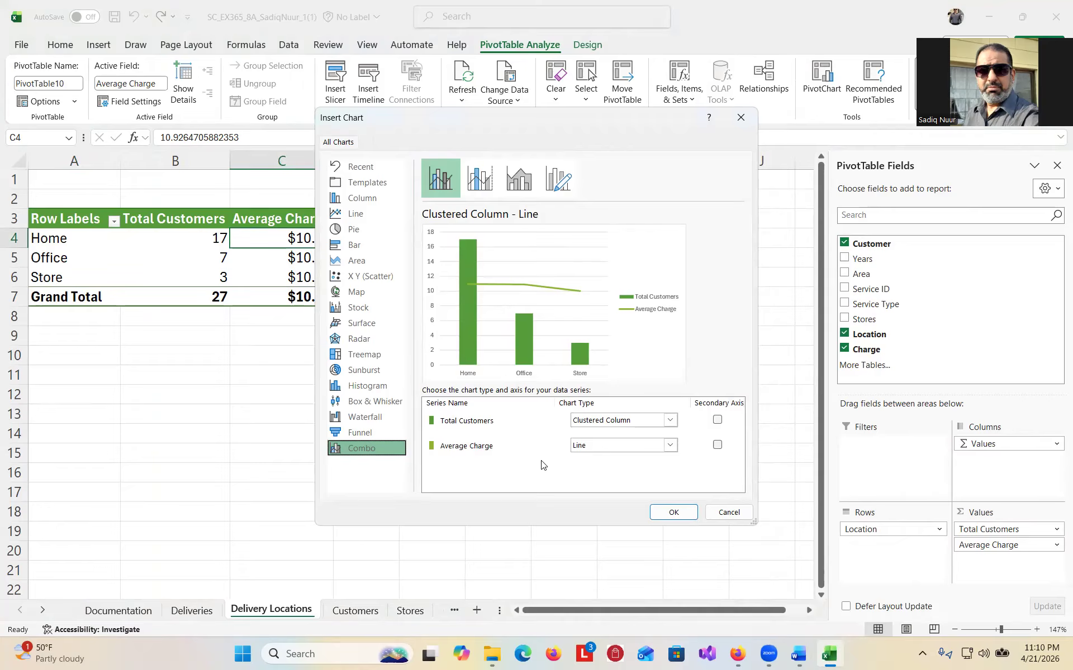
{"action": "left_click", "coordinate": [717, 446]}
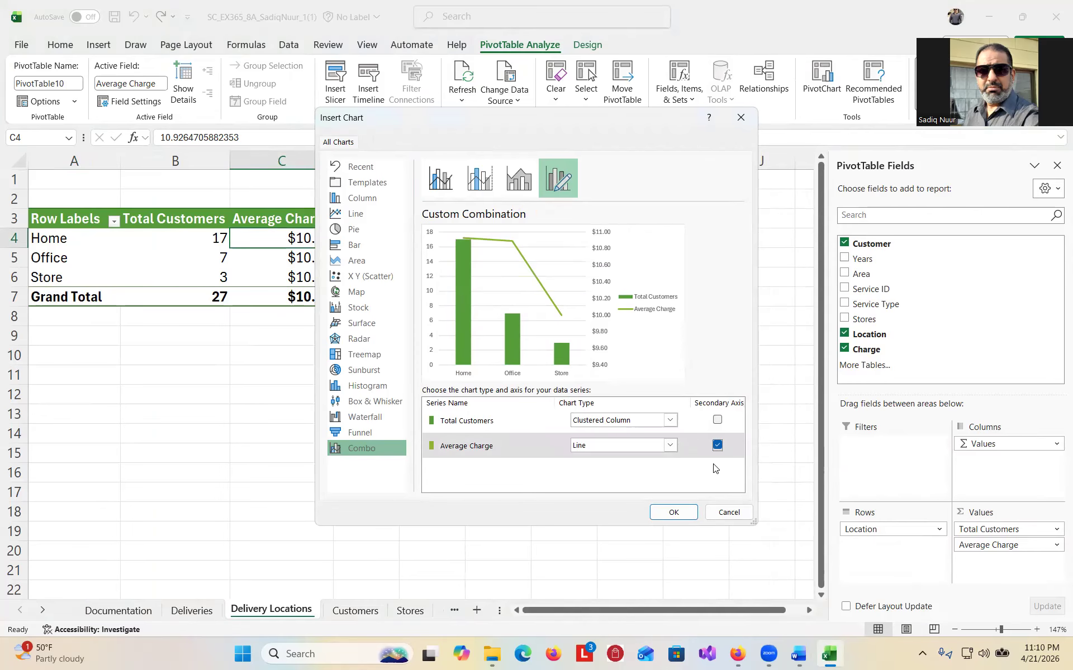
{"action": "left_click", "coordinate": [799, 654]}
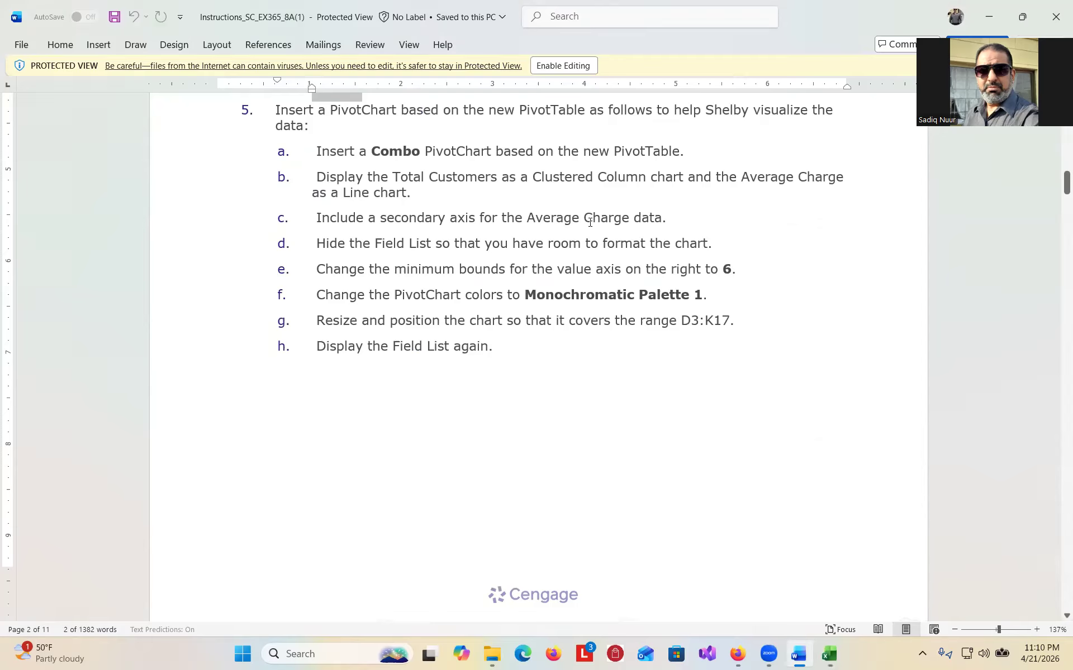
{"action": "left_click", "coordinate": [834, 657]}
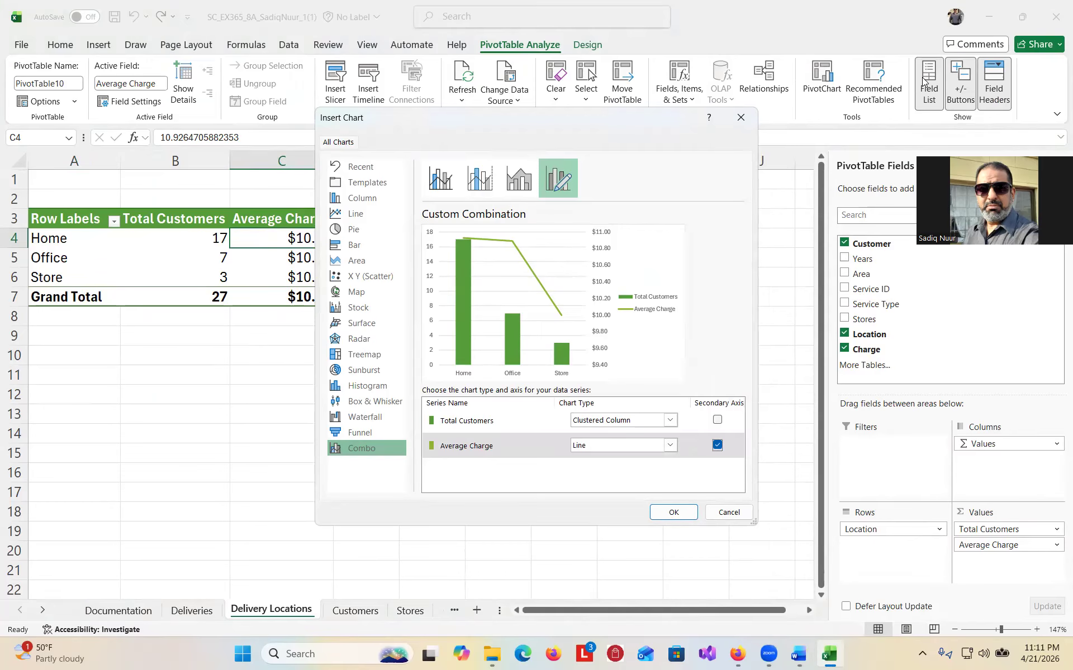
{"action": "left_click", "coordinate": [674, 513]}
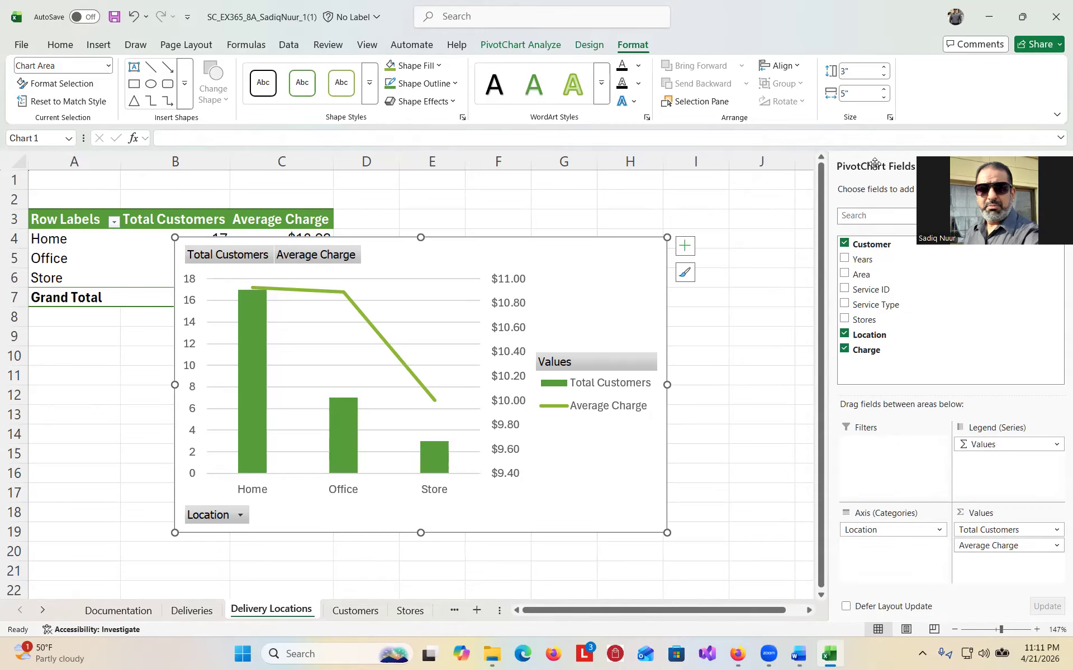
Hide the Field List and move the PivotChart beside the PivotTable so that its upper-left corner sits at cell D3
{"action": "left_click", "coordinate": [592, 44]}
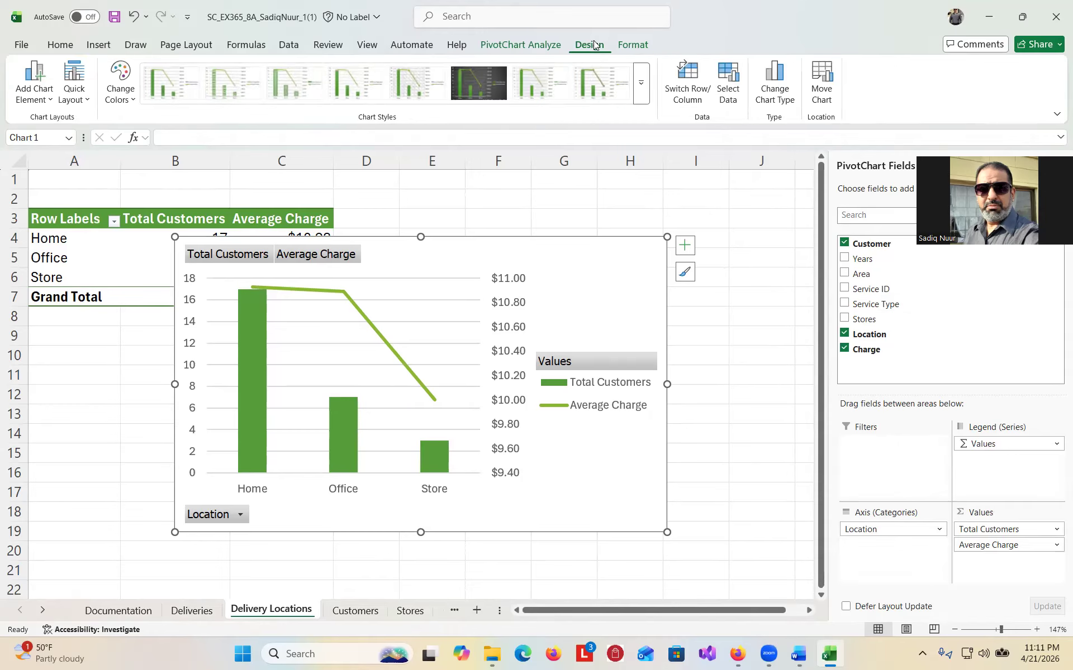
{"action": "left_click", "coordinate": [530, 46]}
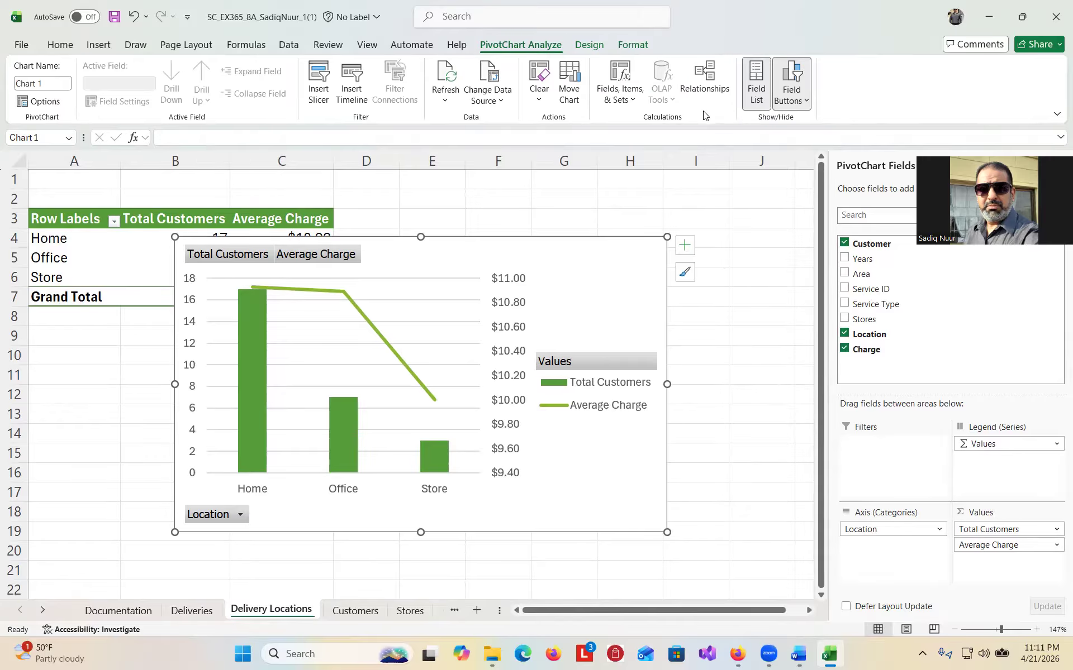
{"action": "left_click", "coordinate": [755, 81]}
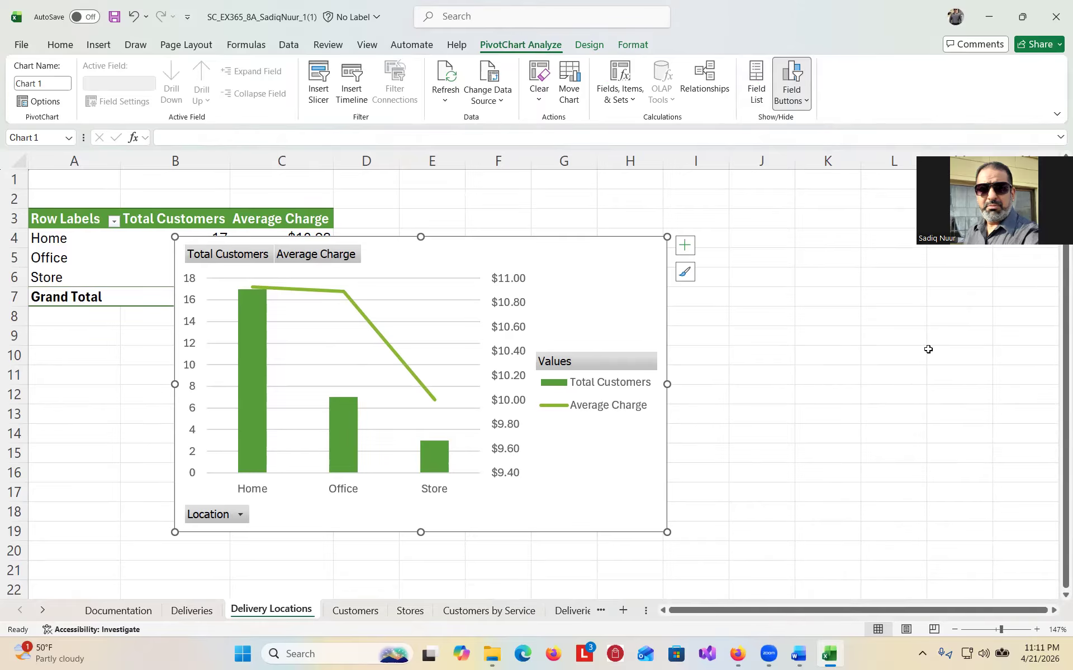
{"action": "left_click_drag", "start_coordinate": [579, 256], "coordinate": [741, 228]}
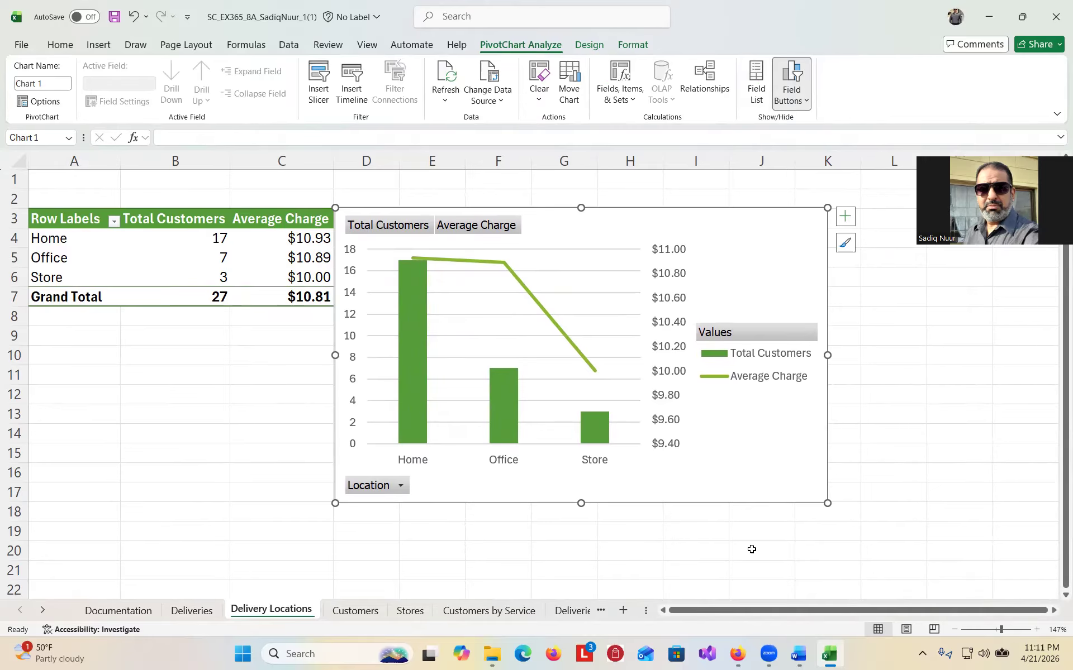
Check step 5e in the Word instructions and open the formatting options for the PivotChart's secondary value axis
{"action": "left_click", "coordinate": [799, 655]}
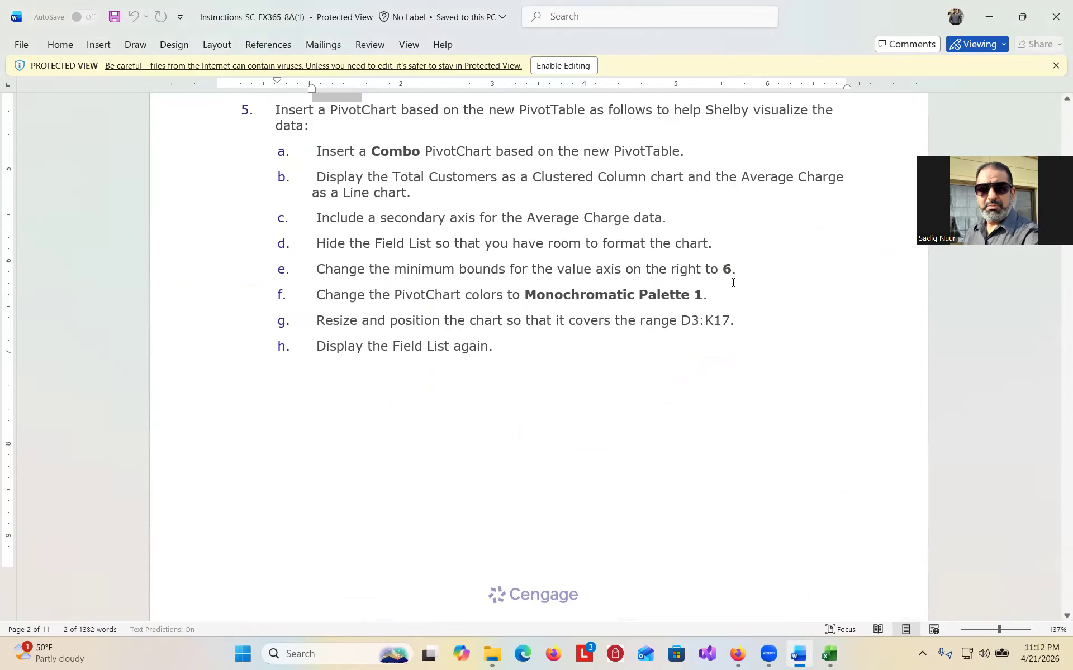
{"action": "left_click", "coordinate": [829, 654]}
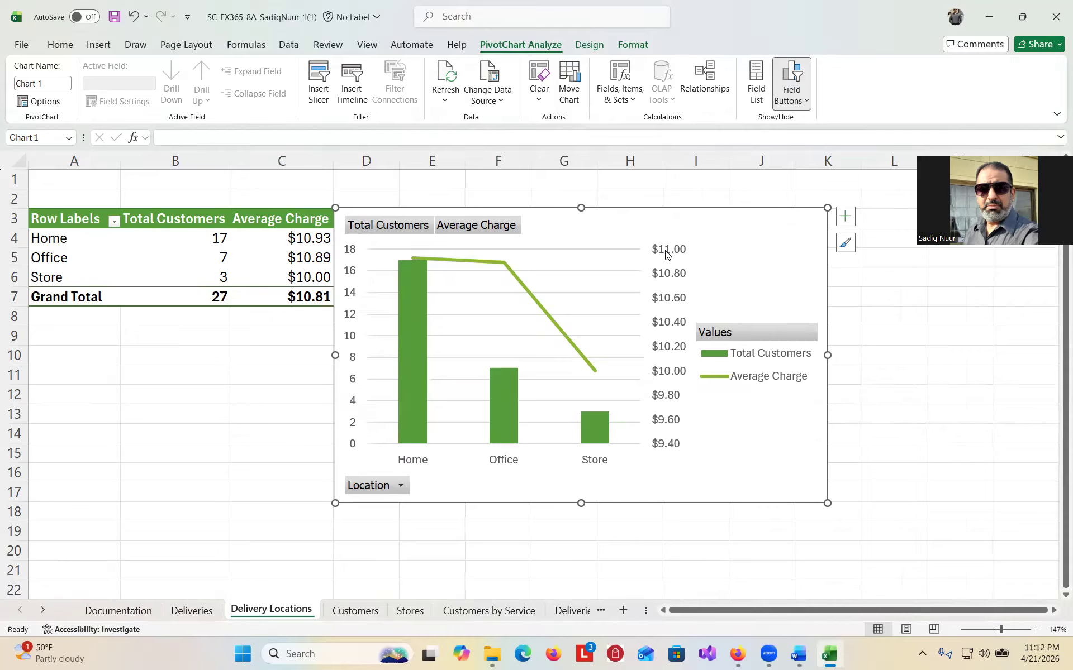
{"action": "left_click", "coordinate": [663, 324]}
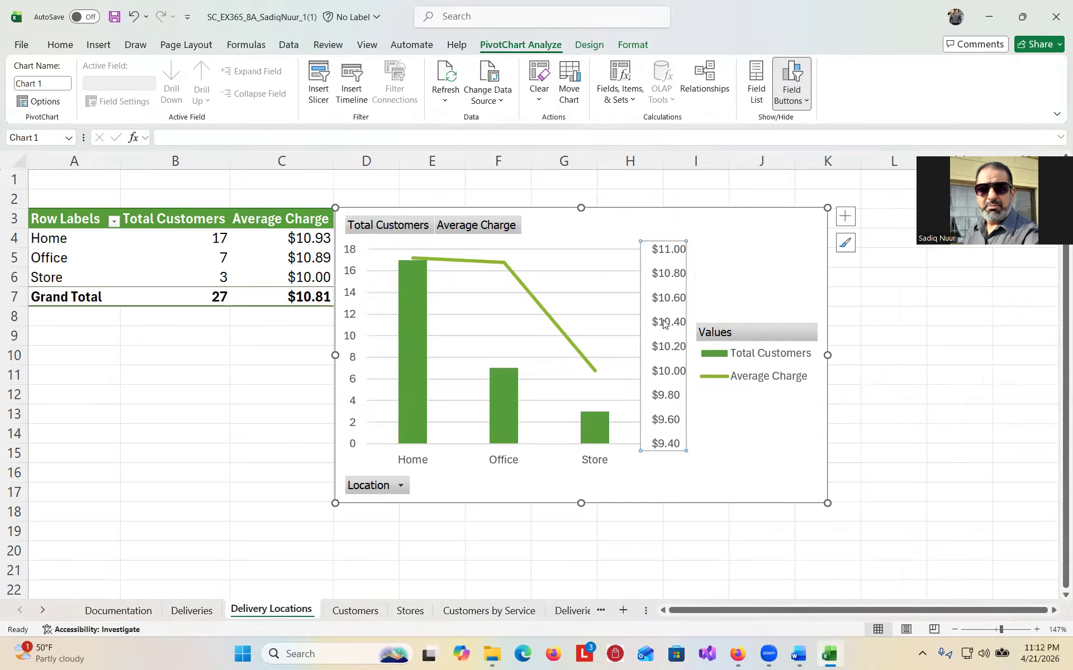
{"action": "right_click", "coordinate": [663, 324]}
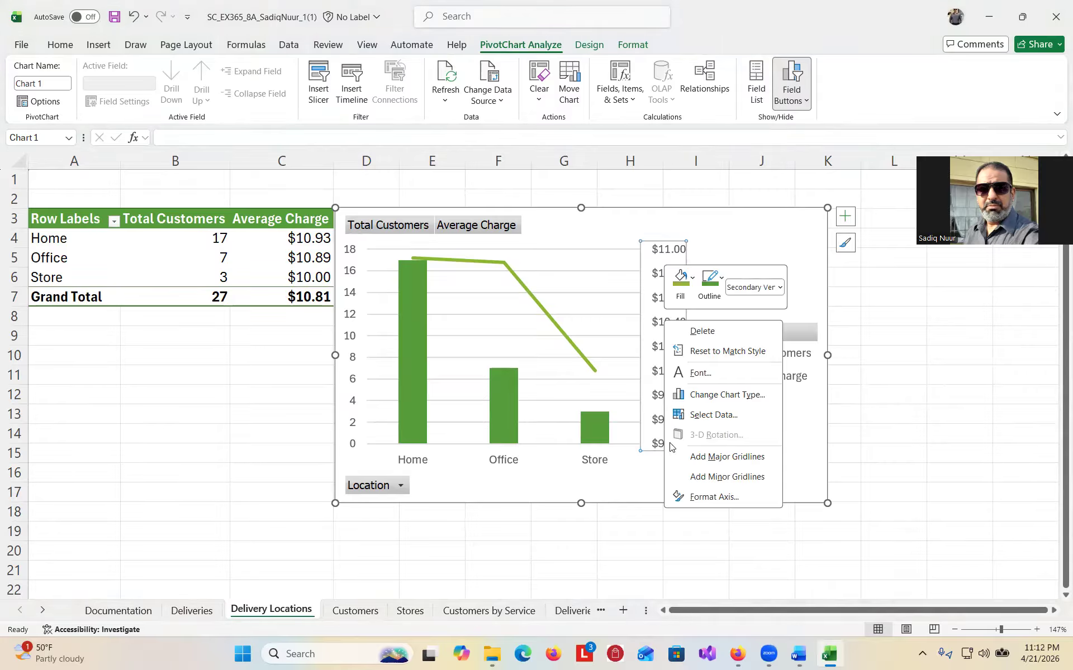
{"action": "left_click", "coordinate": [713, 498]}
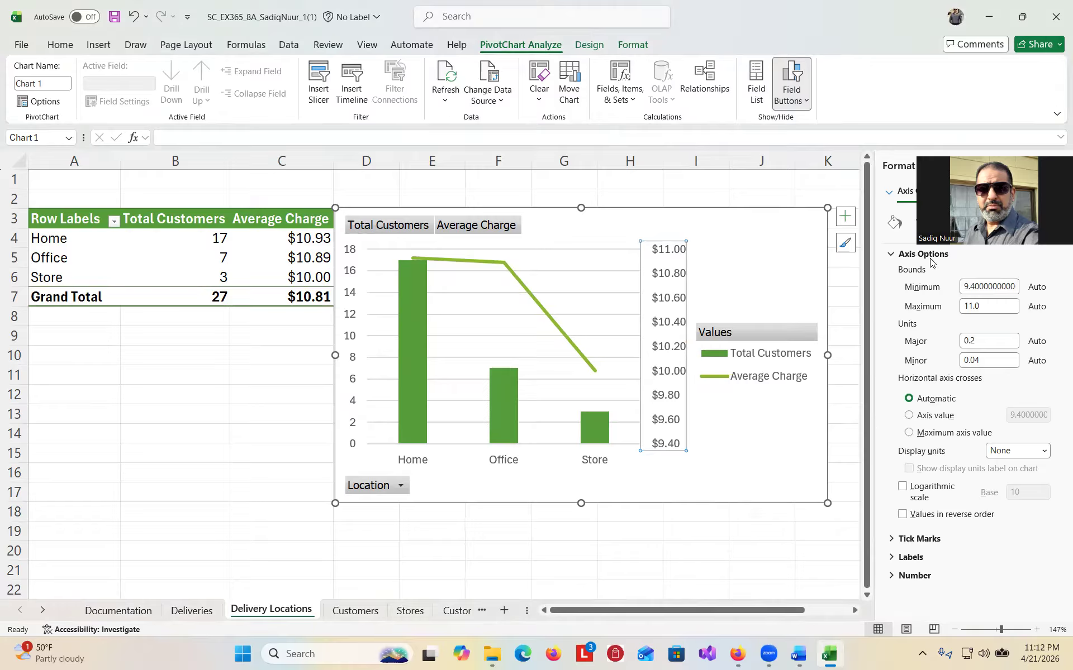
{"action": "left_click", "coordinate": [844, 216]}
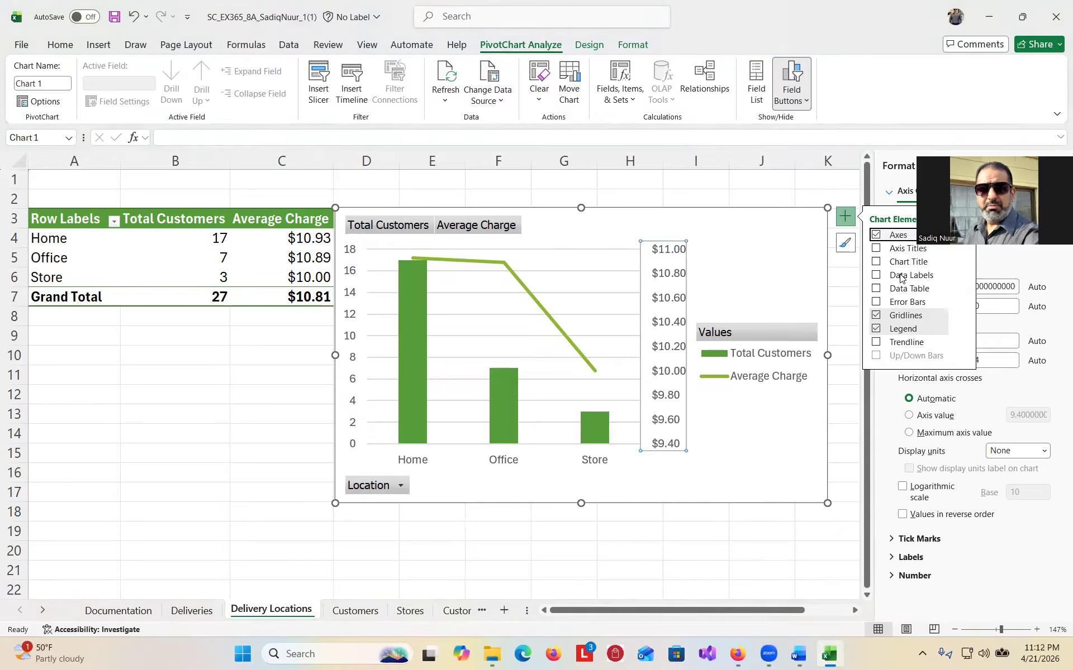
{"action": "left_click", "coordinate": [845, 242]}
{"action": "left_click", "coordinate": [1019, 557]}
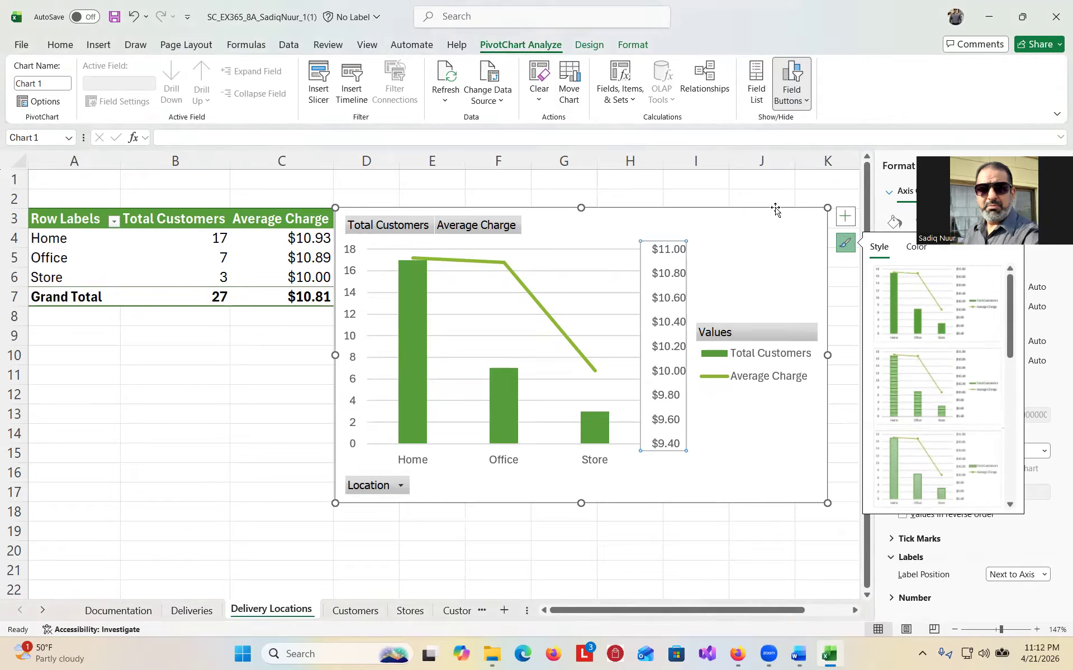
{"action": "left_click", "coordinate": [844, 242]}
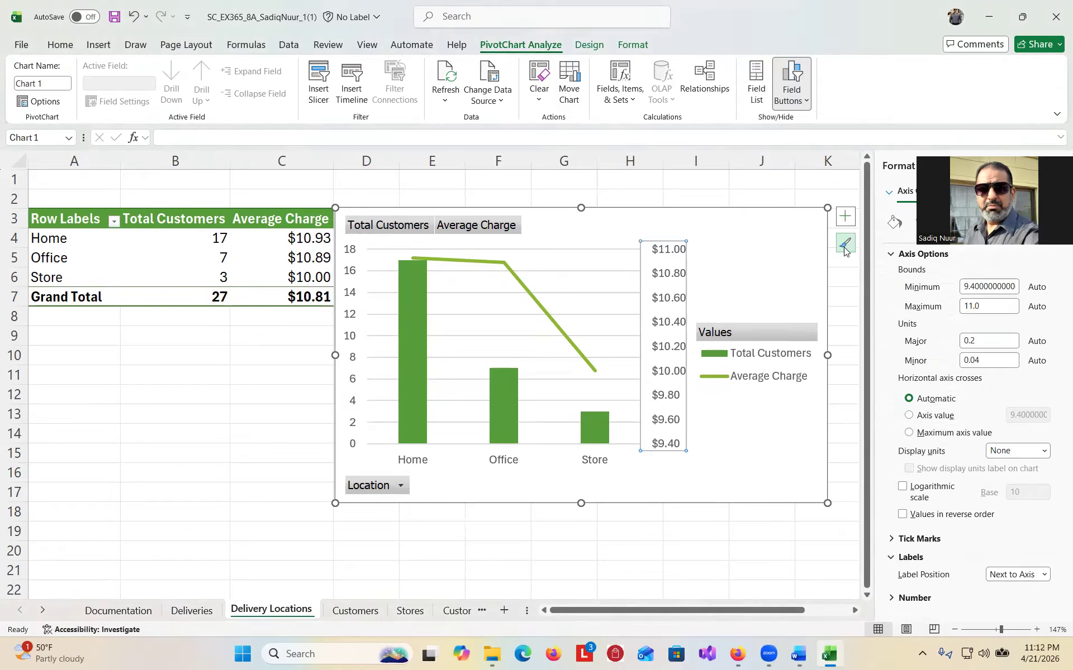
Recheck step 5e in the Word instructions, set the secondary value axis minimum bound to 6 and close the axis formatting options
{"action": "left_click", "coordinate": [798, 654]}
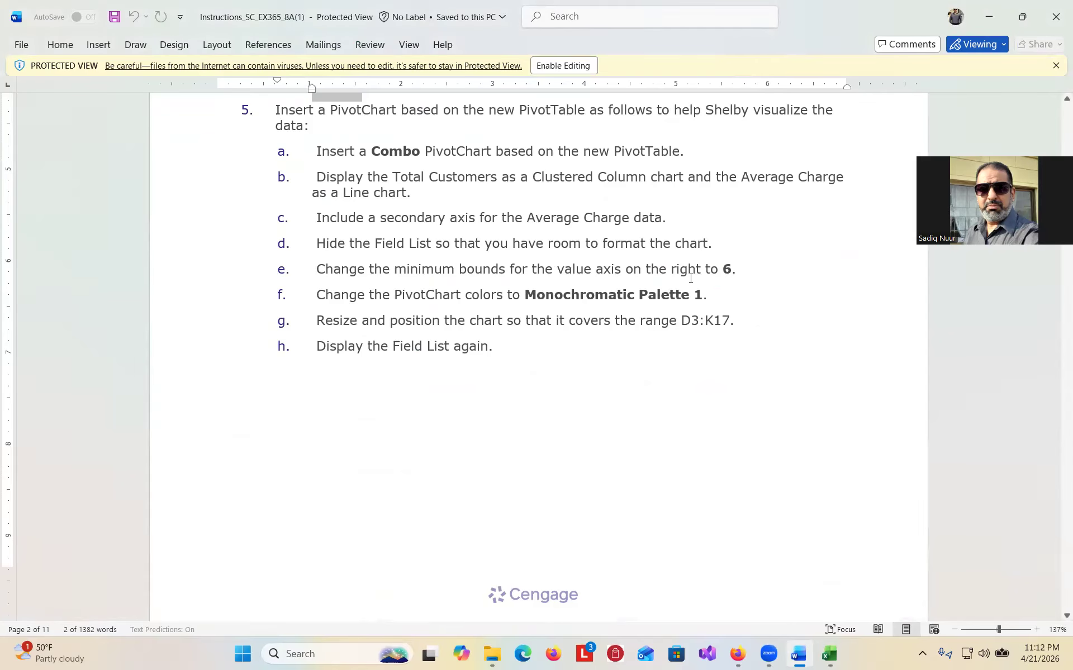
{"action": "left_click", "coordinate": [829, 654]}
{"action": "left_click", "coordinate": [988, 287]}
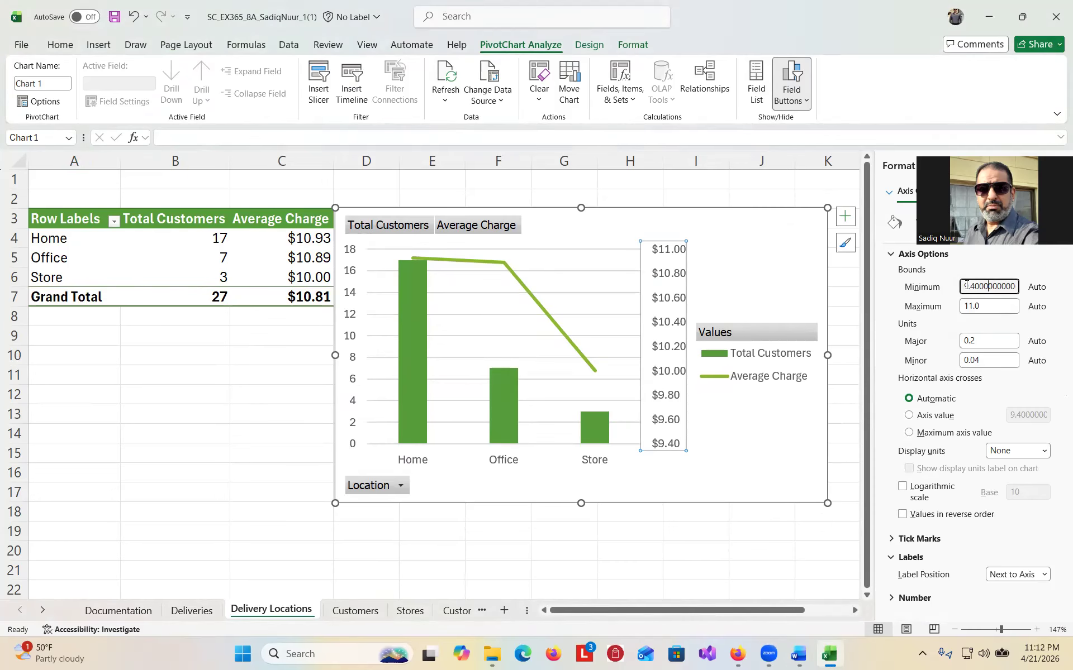
{"action": "left_click_drag", "start_coordinate": [962, 286], "coordinate": [1033, 290]}
{"action": "type", "text": "6"}
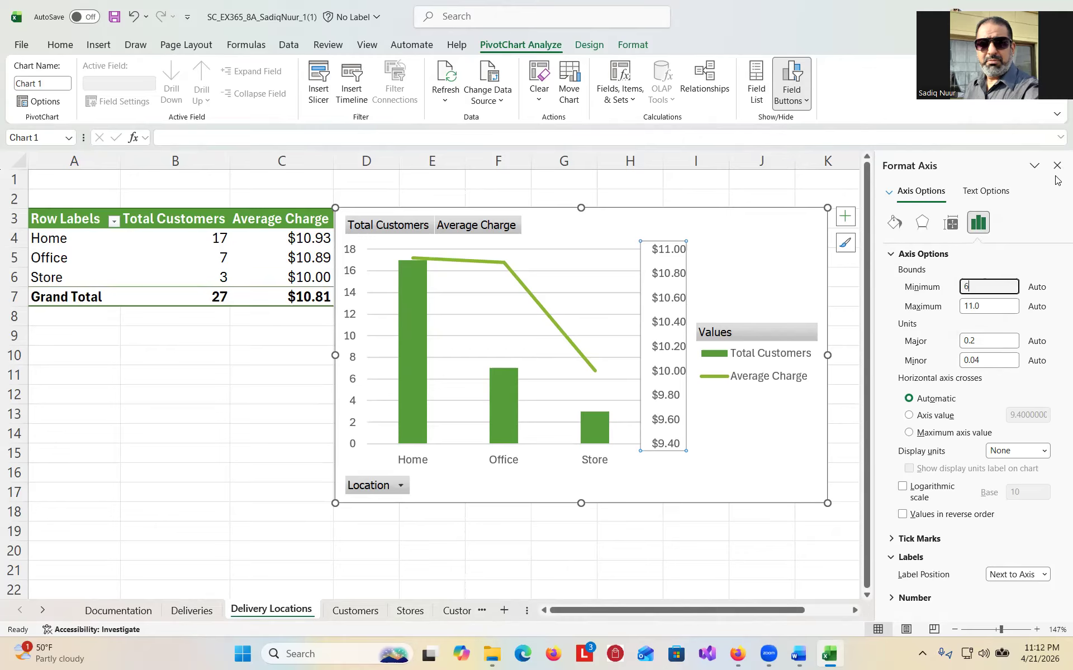
{"action": "left_click", "coordinate": [1057, 168]}
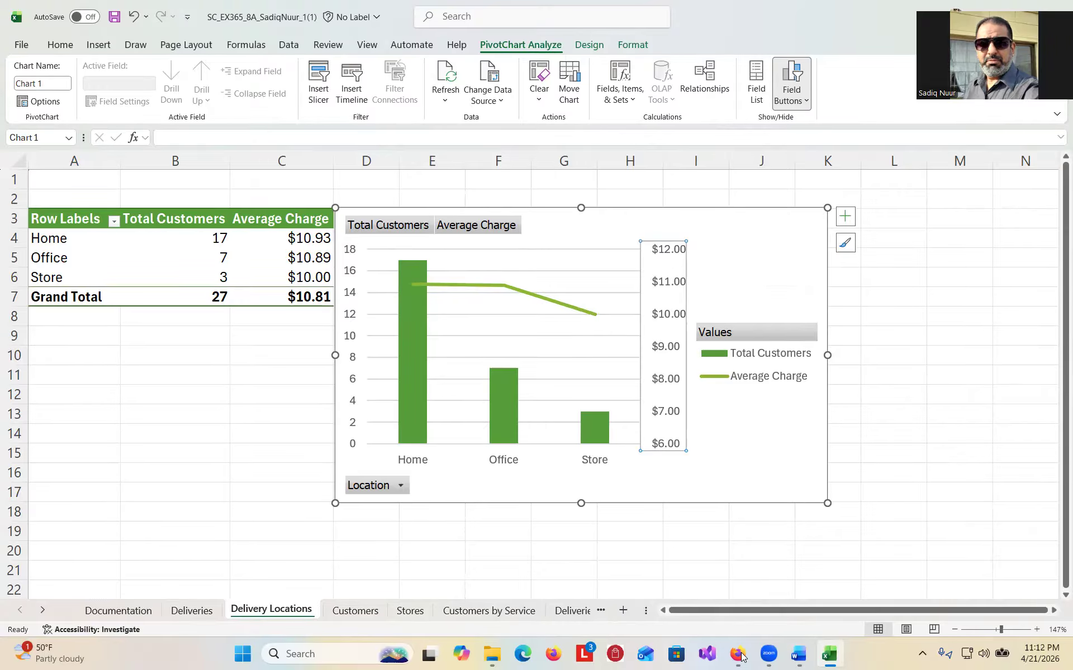
Read step 5f of the Word instructions and look for the PivotChart's color palette options
{"action": "left_click", "coordinate": [802, 657]}
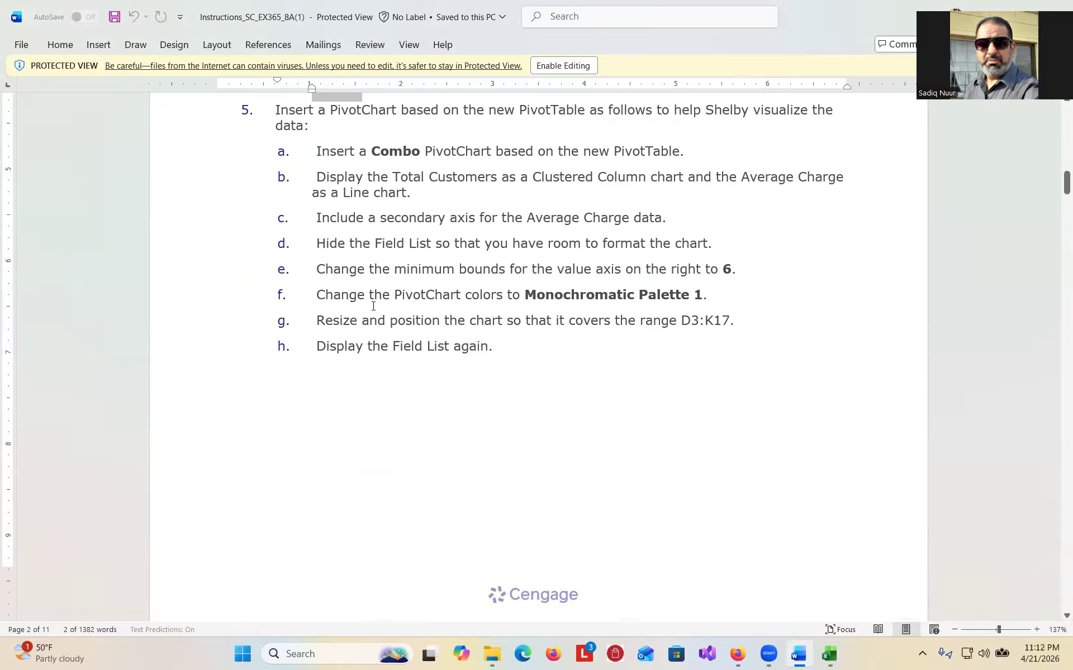
{"action": "left_click", "coordinate": [830, 656]}
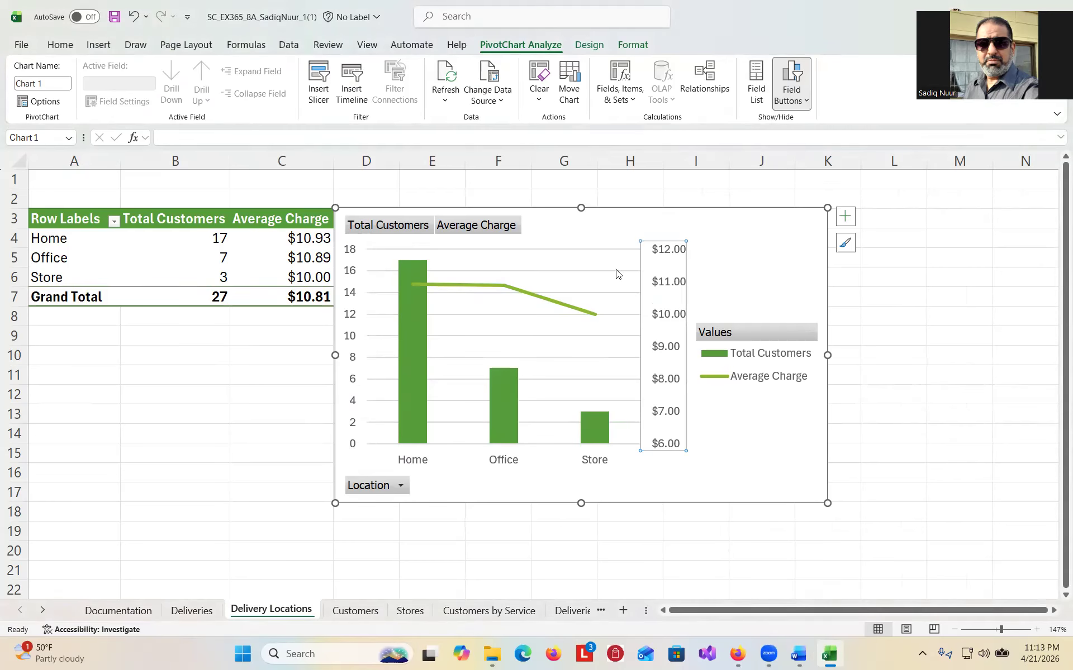
{"action": "left_click", "coordinate": [590, 45]}
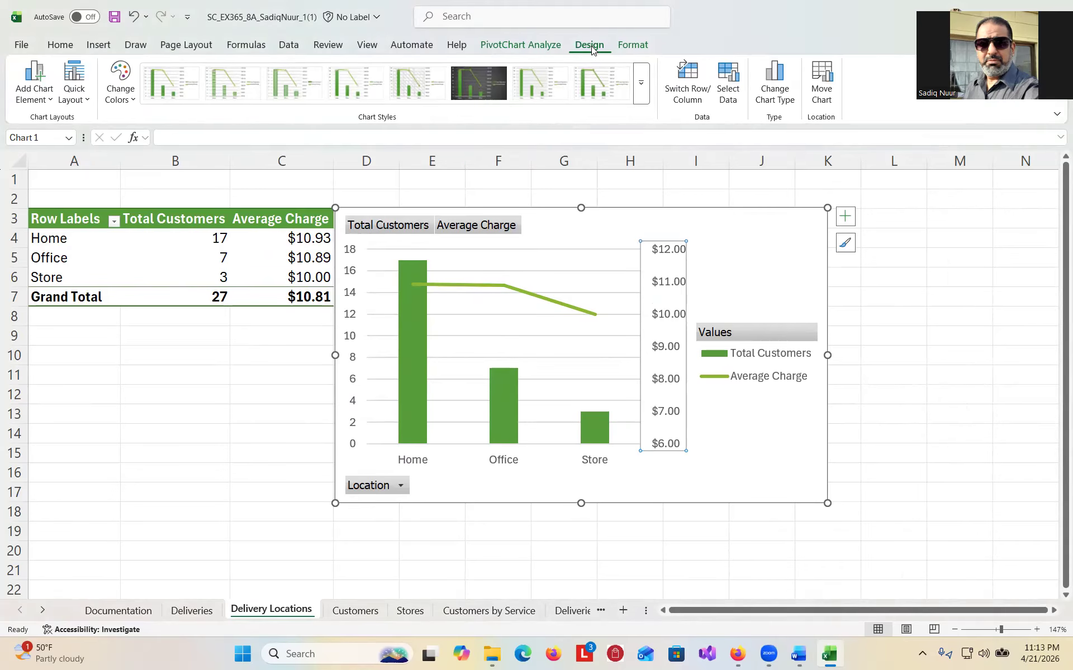
{"action": "left_click", "coordinate": [637, 44]}
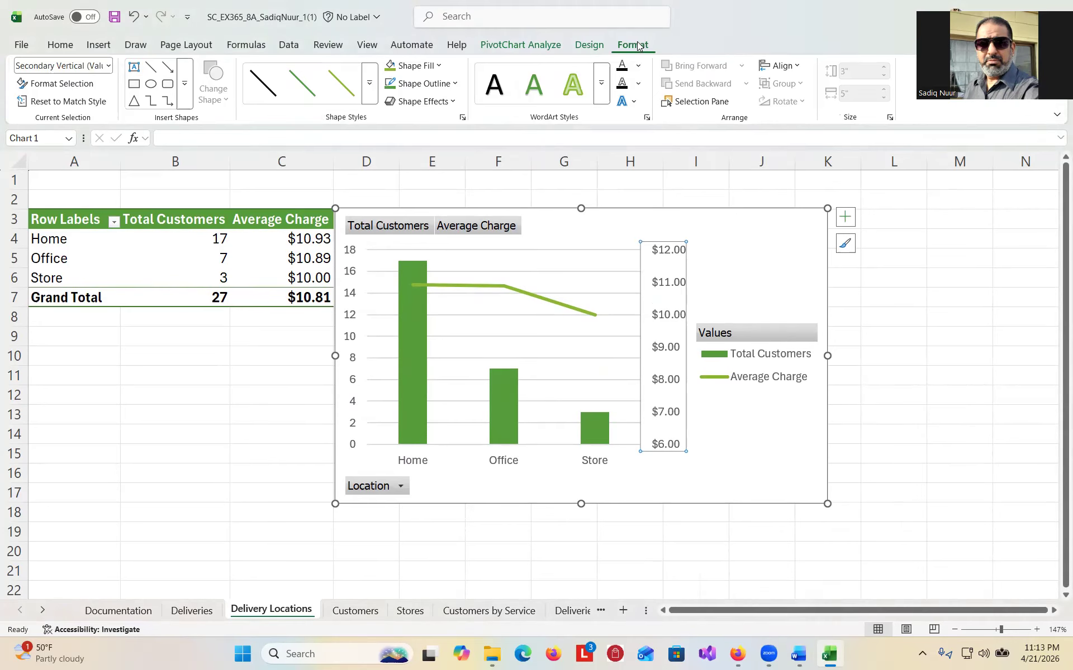
Change the PivotChart colors on the Delivery Locations sheet to Monochromatic Palette 1
{"action": "left_click", "coordinate": [594, 46]}
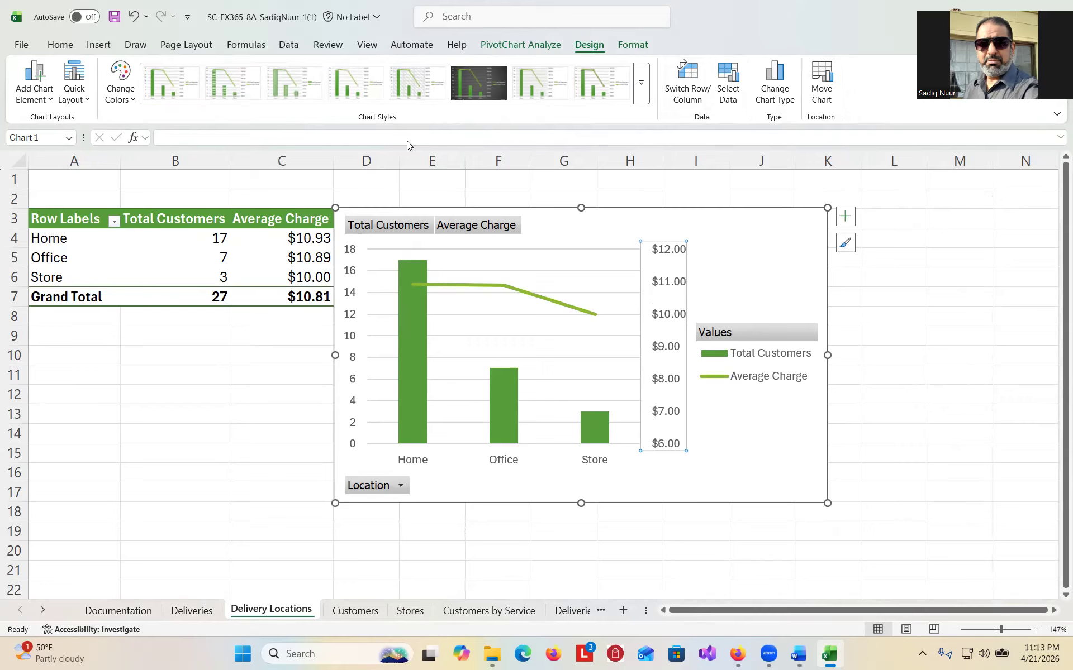
{"action": "left_click", "coordinate": [134, 103]}
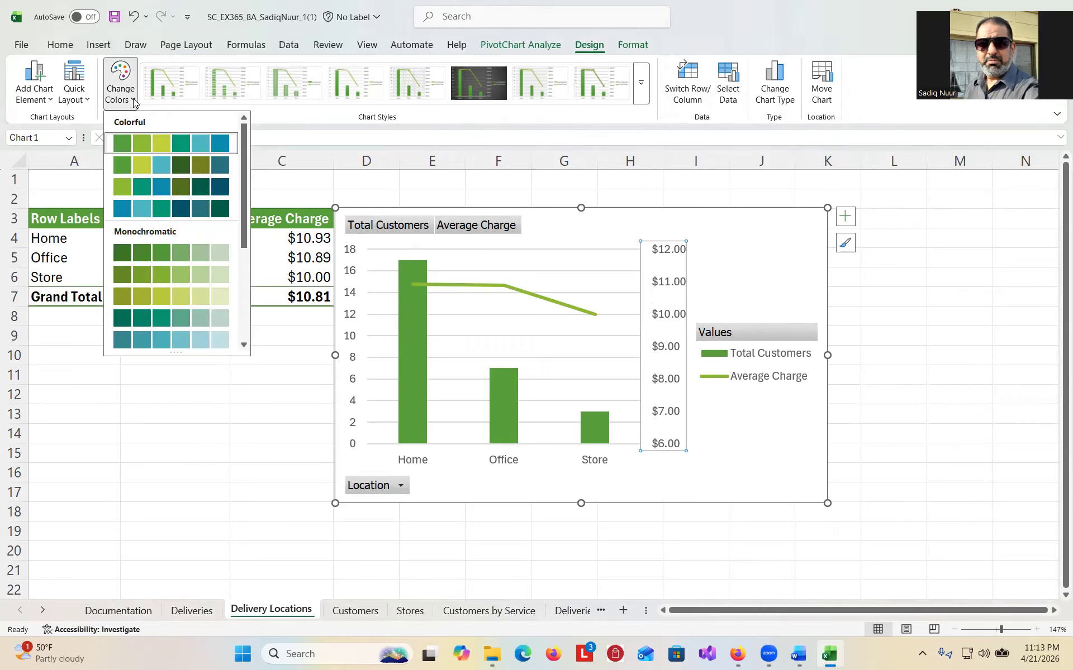
{"action": "left_click", "coordinate": [121, 253]}
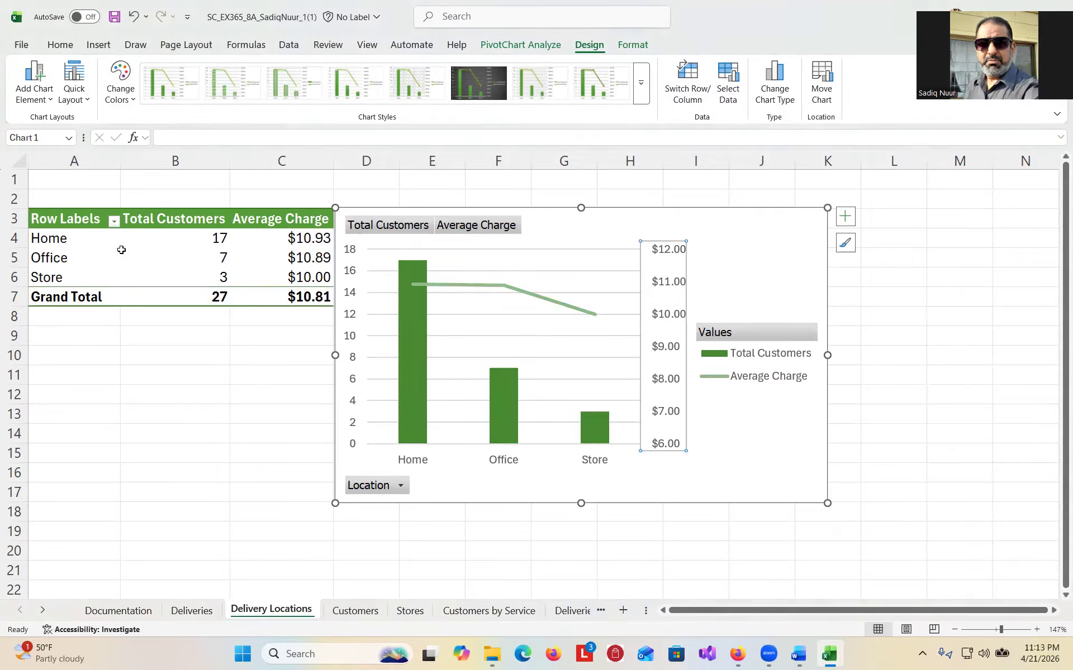
Check the Word instructions, and widen the PivotChart to the end of column K so it covers the range D3:K17
{"action": "left_click", "coordinate": [798, 657]}
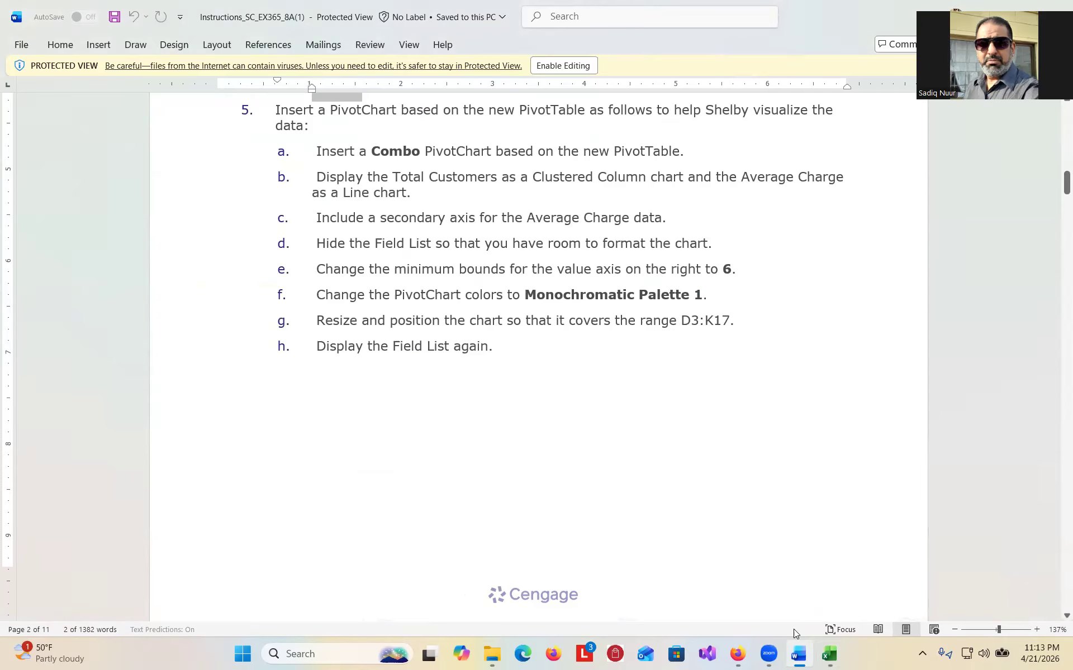
{"action": "left_click", "coordinate": [830, 654]}
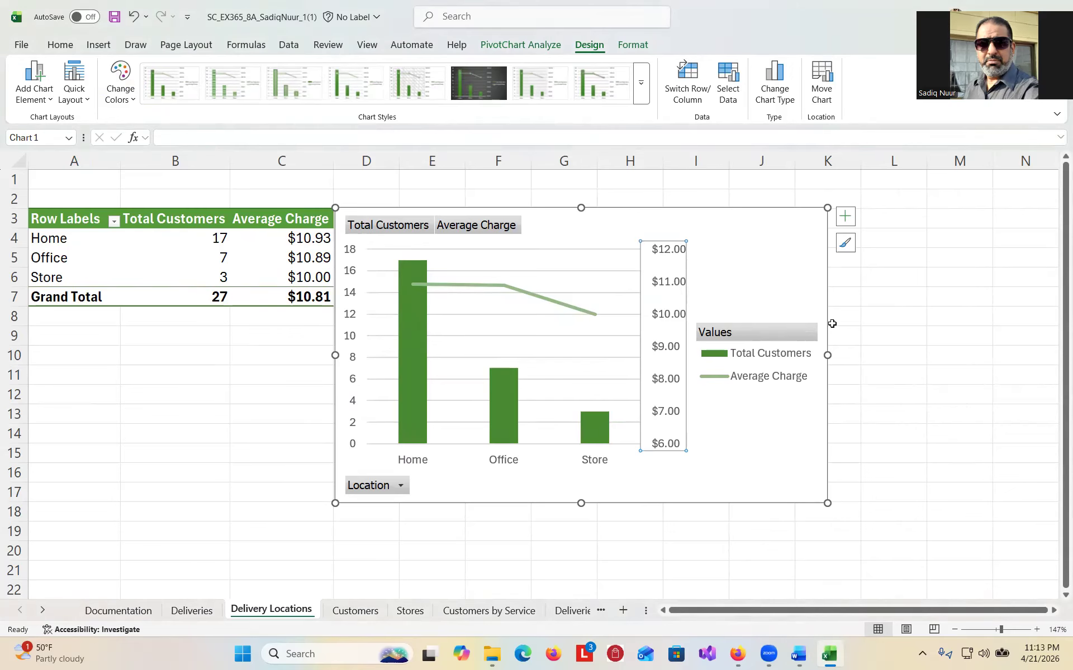
{"action": "left_click", "coordinate": [828, 358]}
{"action": "left_click_drag", "start_coordinate": [828, 357], "coordinate": [860, 361]}
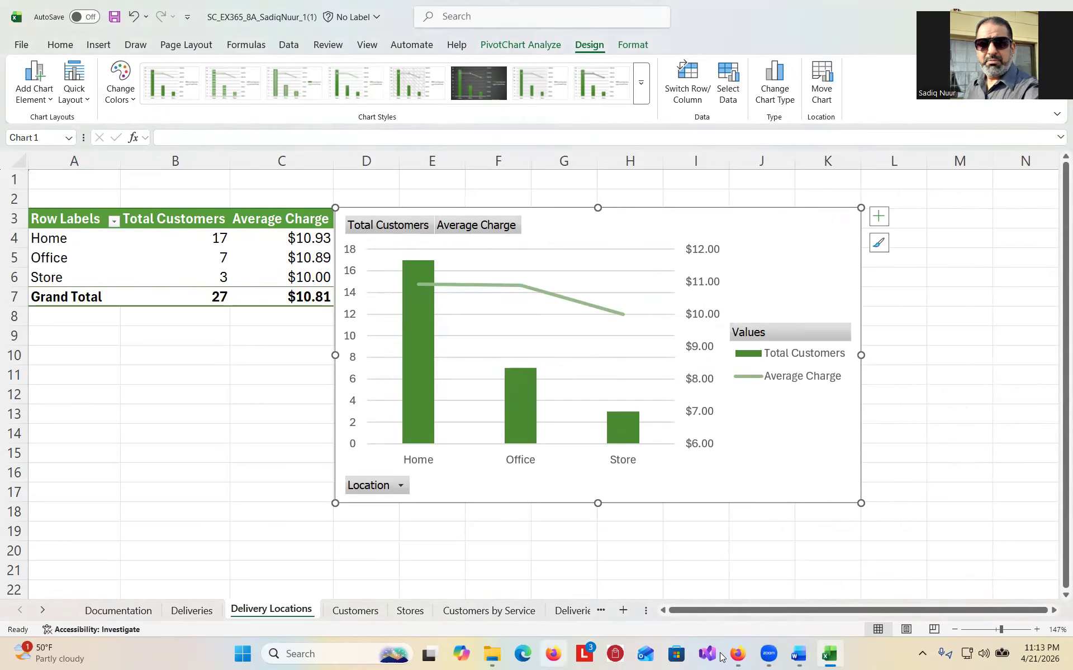
{"action": "left_click", "coordinate": [797, 658]}
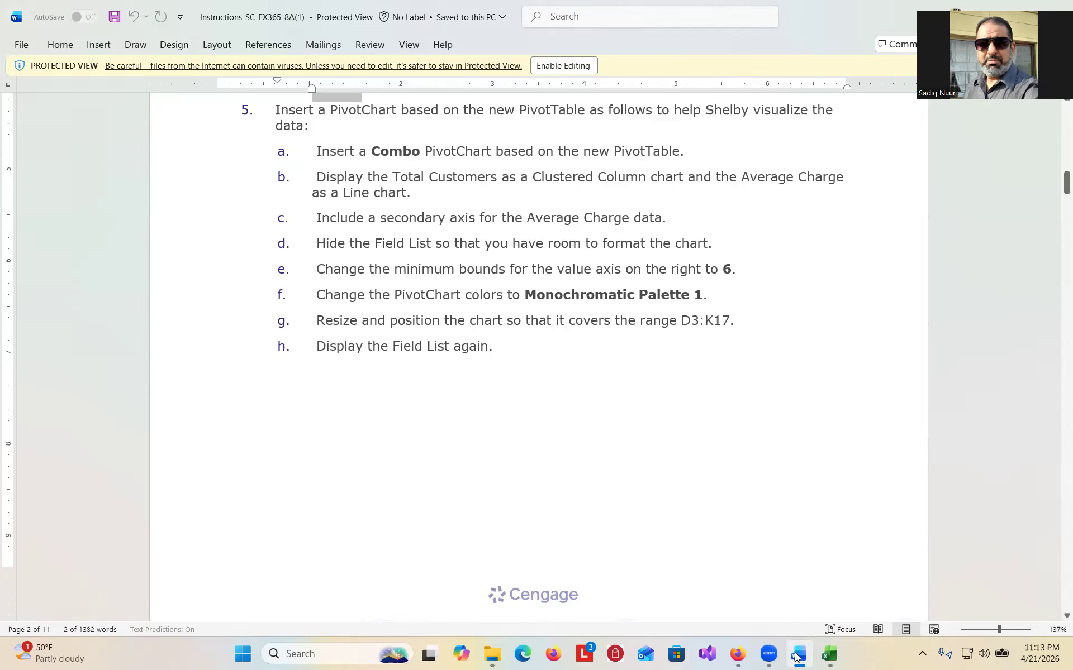
{"action": "left_click", "coordinate": [798, 657]}
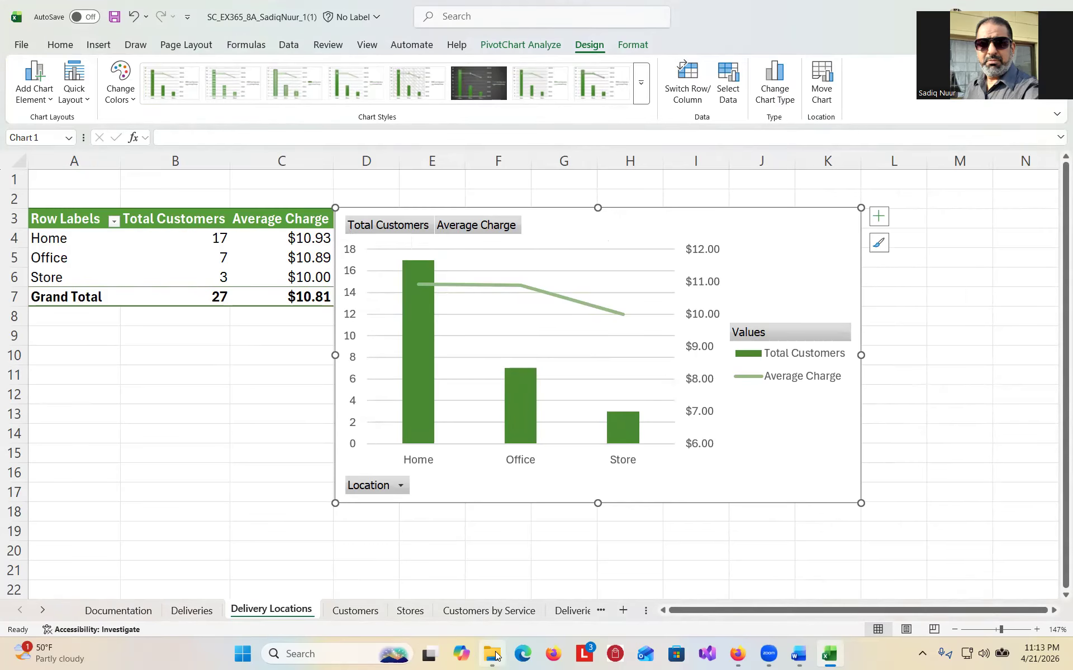
Check the remaining PivotChart instruction in Word and display the PivotChart Field List again in Excel
{"action": "mouse_move", "coordinate": [496, 657]}
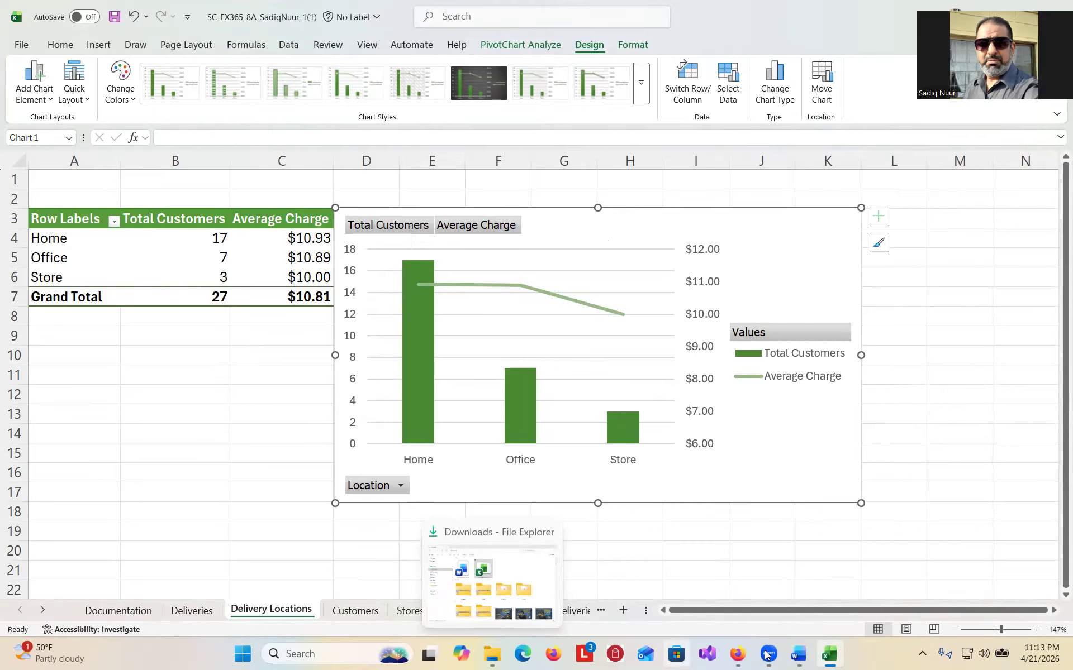
{"action": "left_click", "coordinate": [797, 658]}
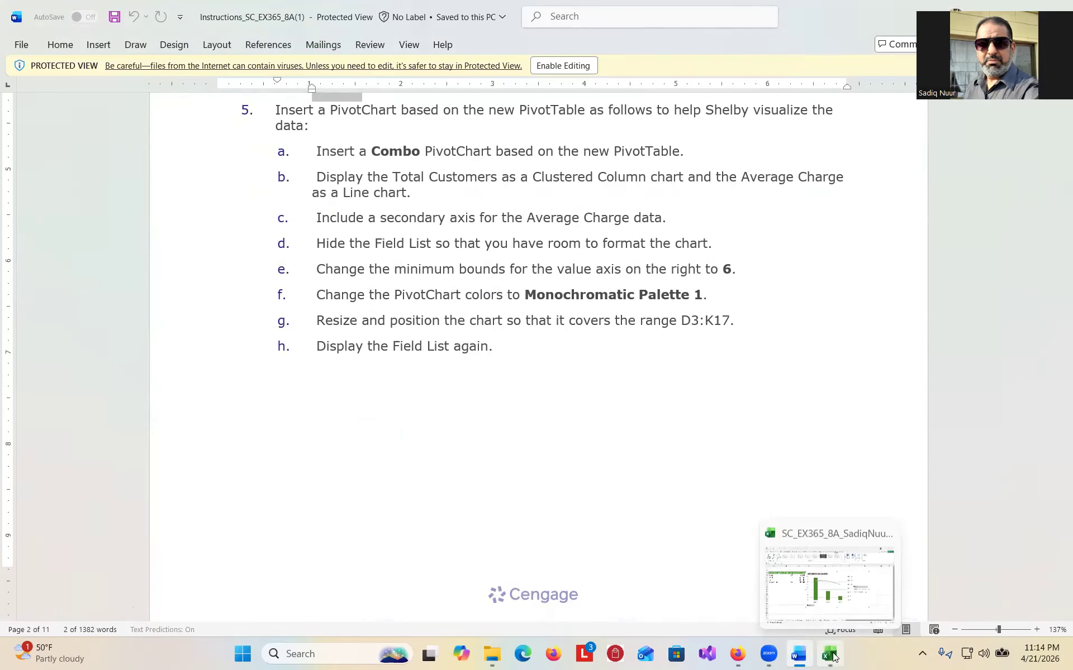
{"action": "left_click", "coordinate": [831, 655]}
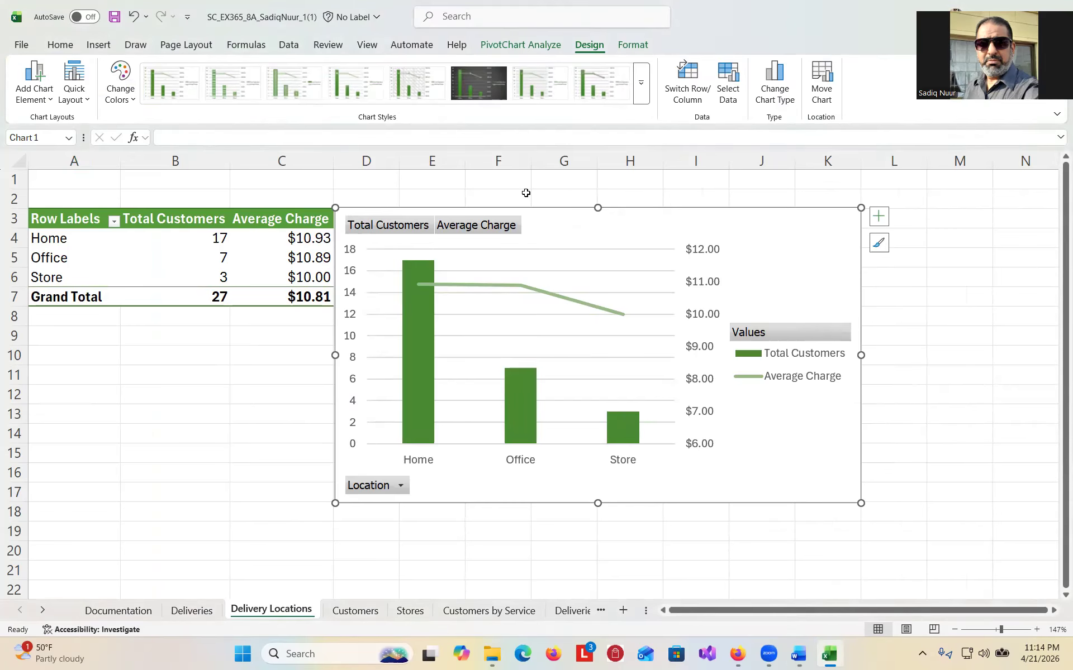
{"action": "left_click", "coordinate": [513, 47]}
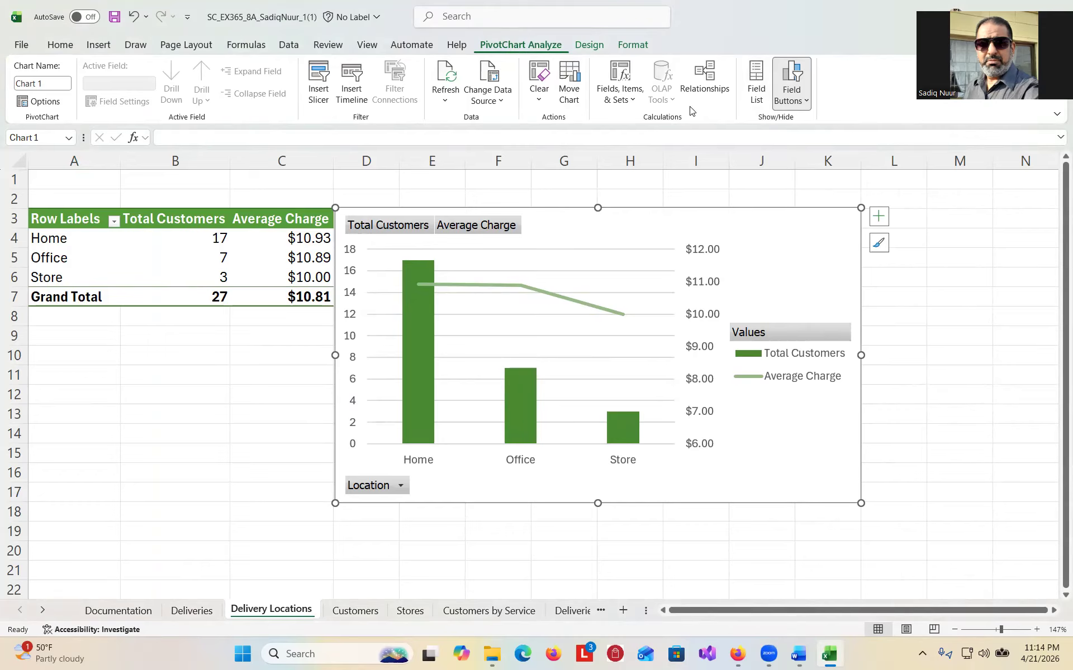
{"action": "left_click", "coordinate": [756, 79]}
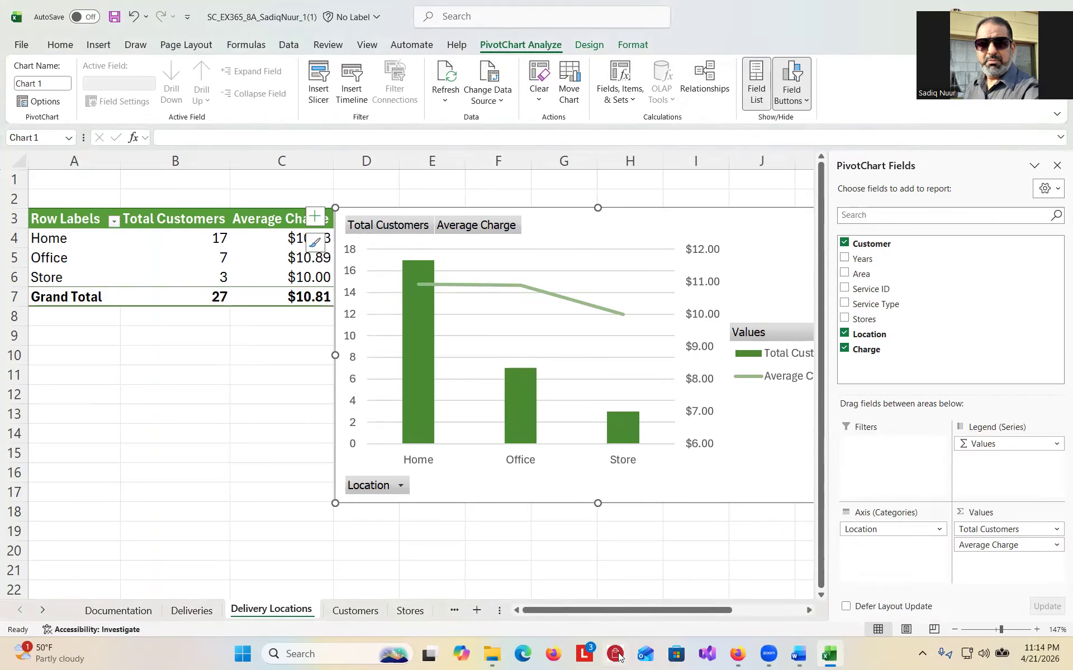
Read step 6 of the Word instructions, and insert a blank PivotTable on a new worksheet from the Customers table in Excel
{"action": "left_click", "coordinate": [798, 657]}
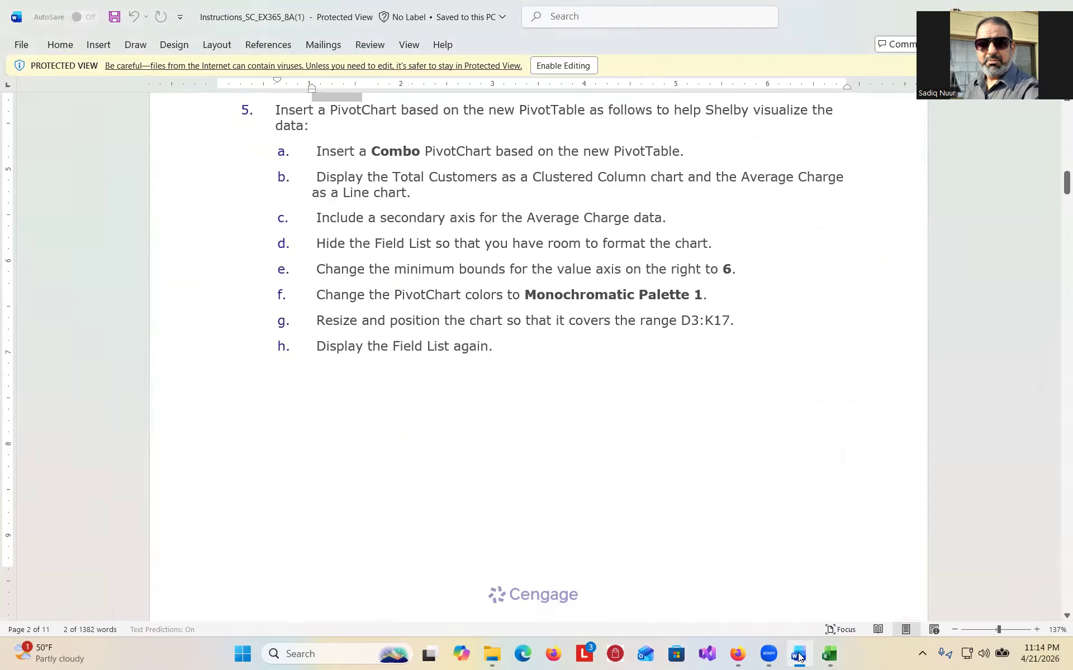
{"action": "left_click_drag", "start_coordinate": [1055, 181], "coordinate": [1058, 212]}
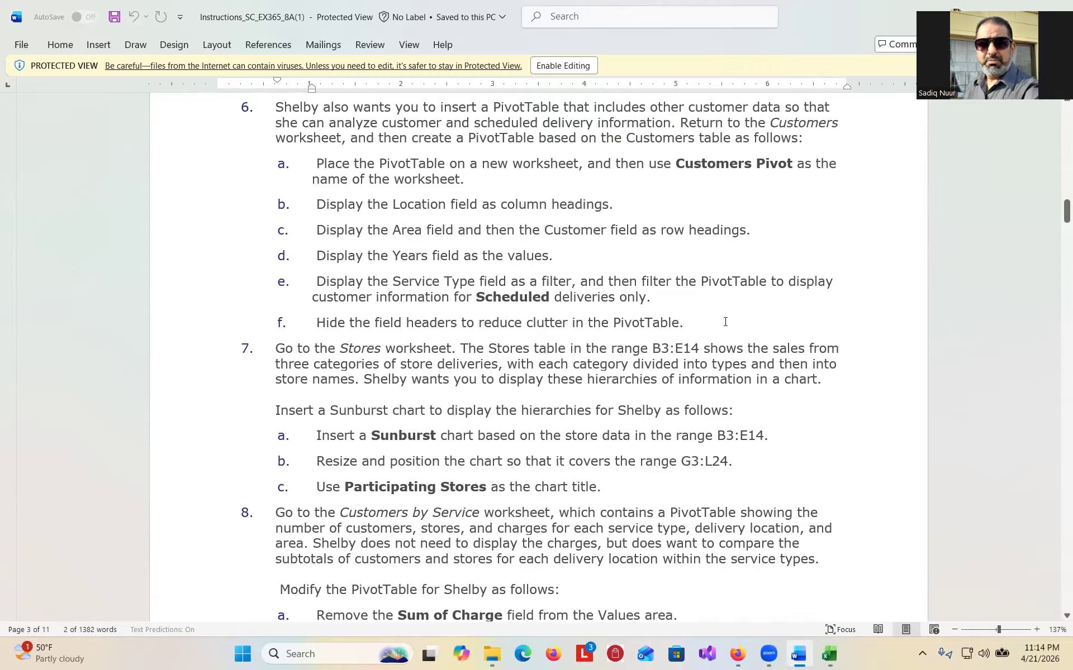
{"action": "left_click_drag", "start_coordinate": [677, 163], "coordinate": [782, 163]}
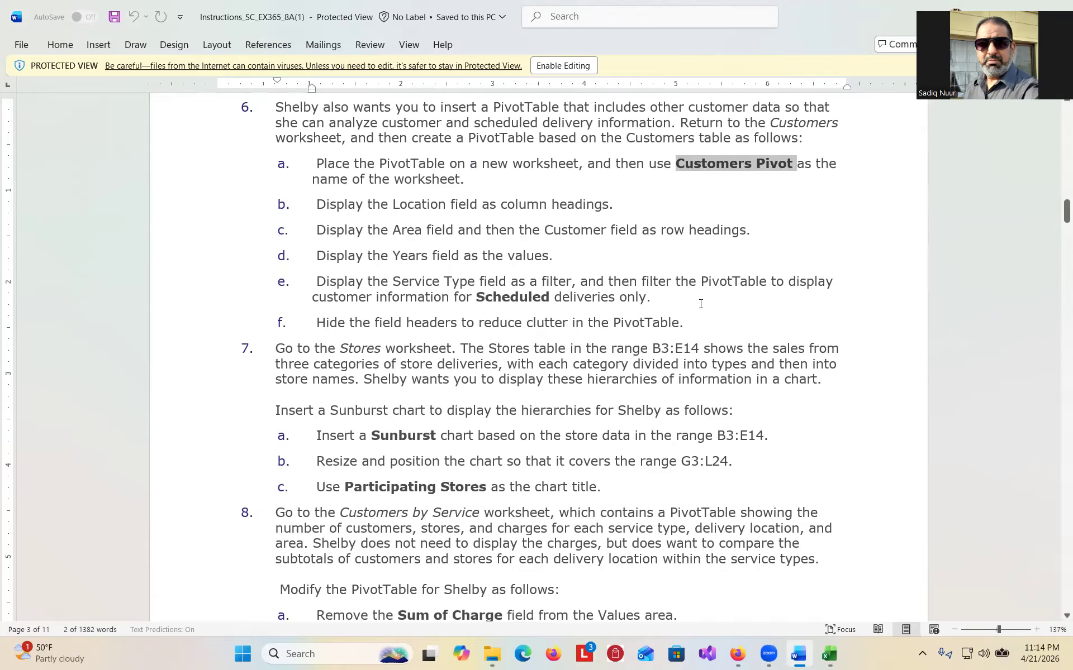
{"action": "left_click", "coordinate": [829, 654]}
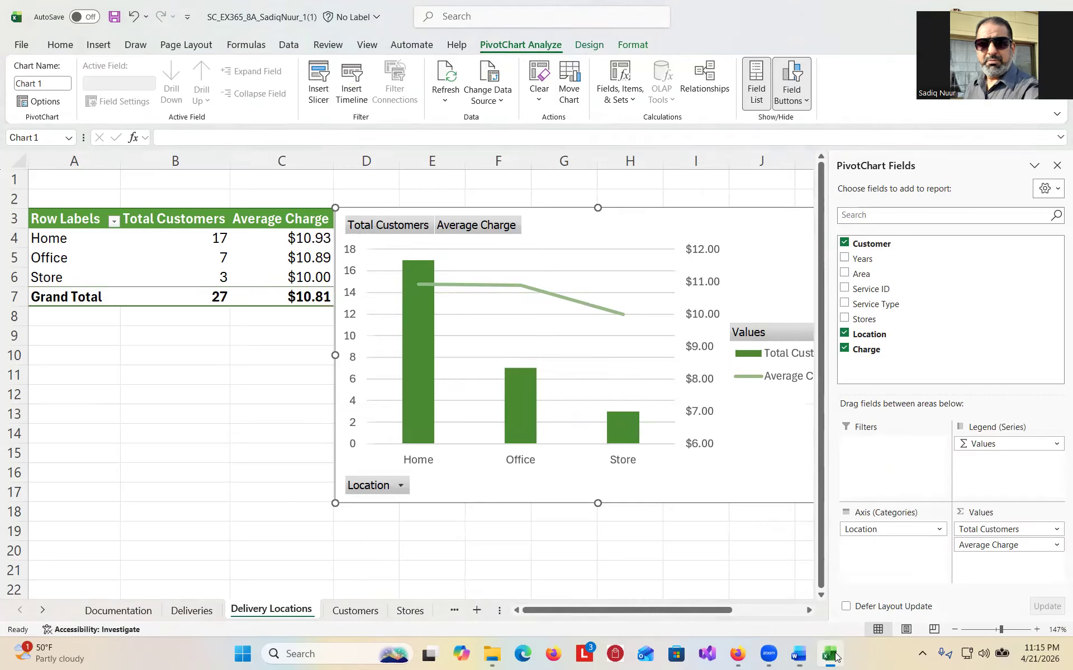
{"action": "left_click", "coordinate": [351, 612]}
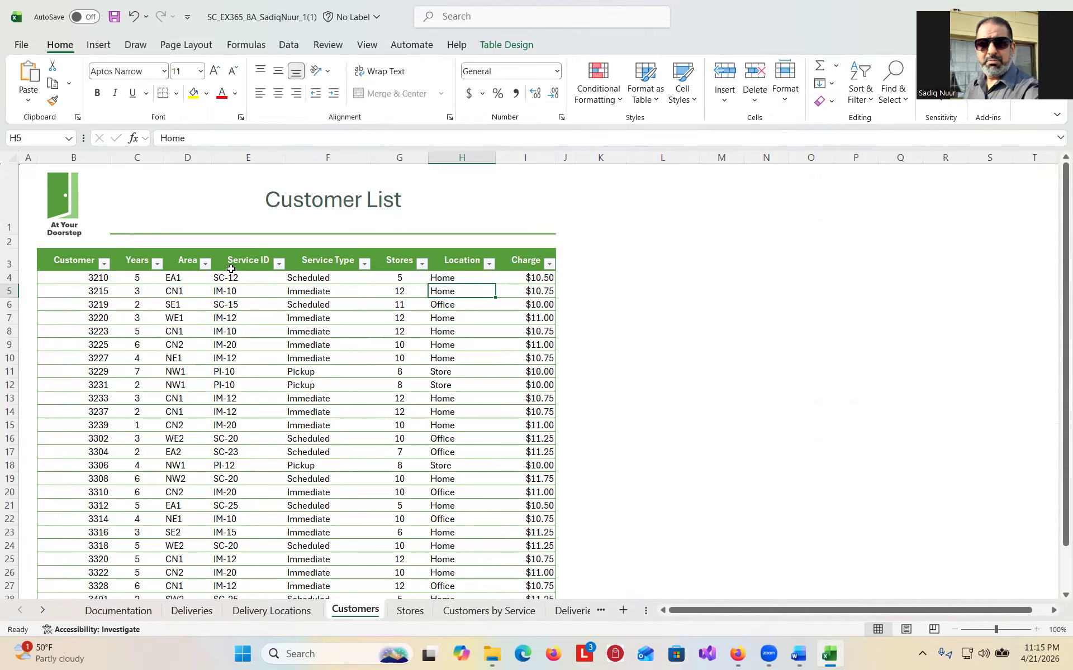
{"action": "left_click", "coordinate": [102, 48]}
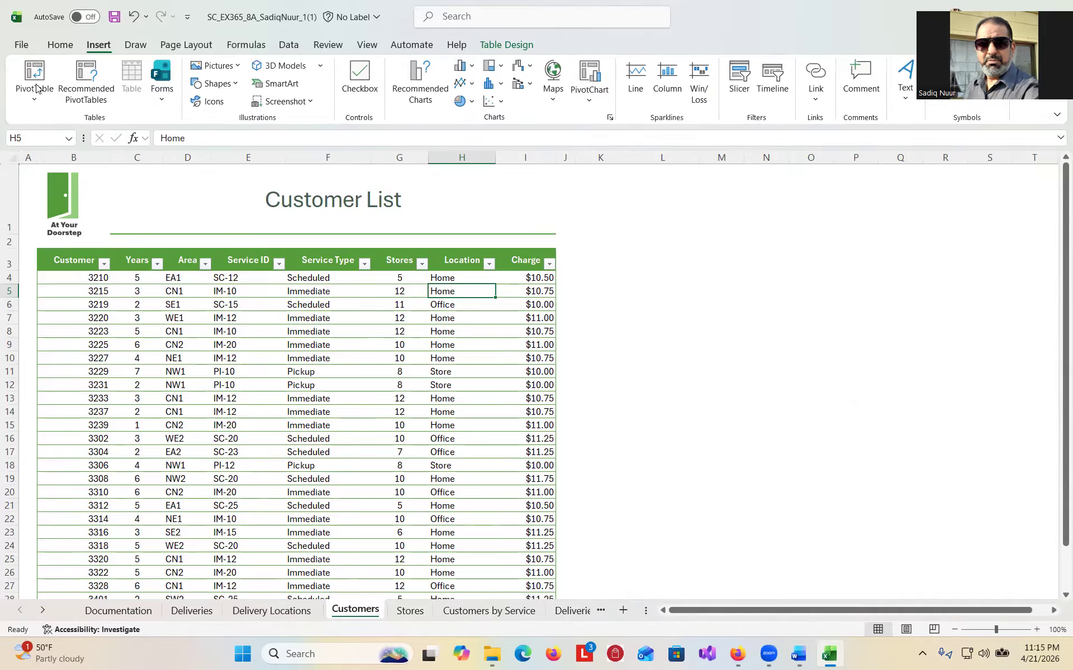
{"action": "left_click", "coordinate": [92, 77]}
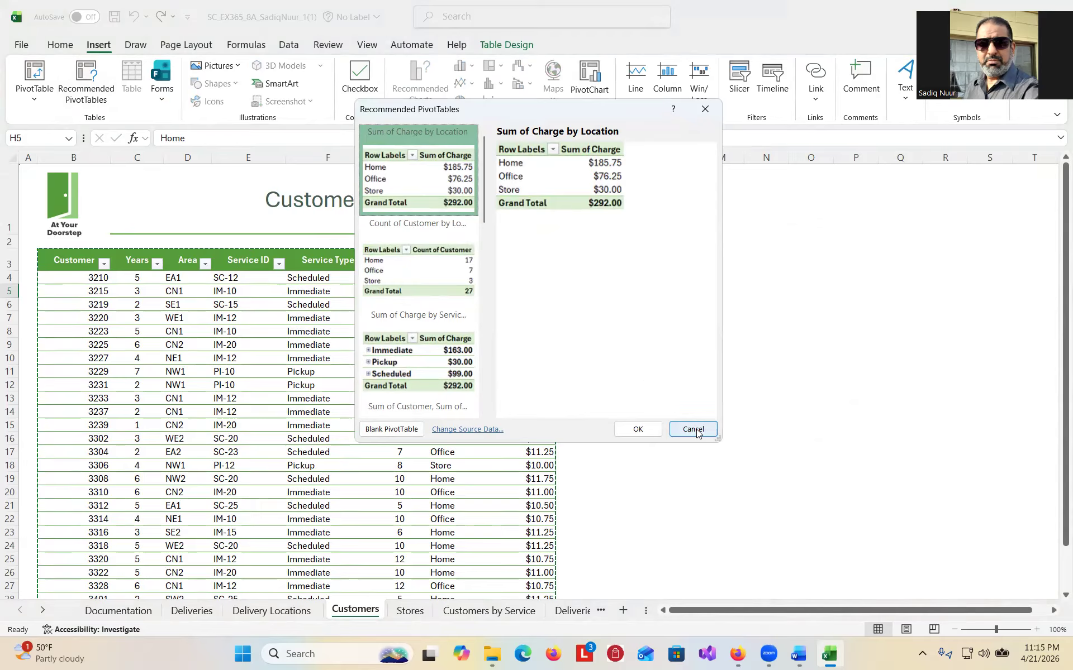
{"action": "left_click", "coordinate": [388, 428]}
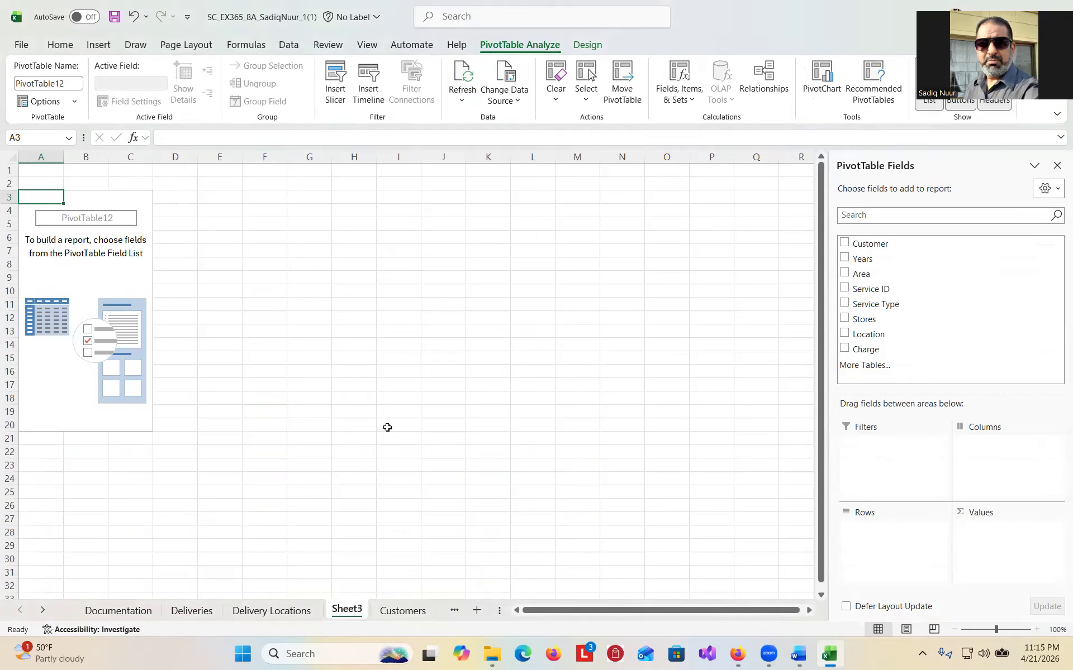
Rename the new PivotTable worksheet as Customers Pivot, copying the name from step 6a of the Word instructions
{"action": "double_click", "coordinate": [351, 608]}
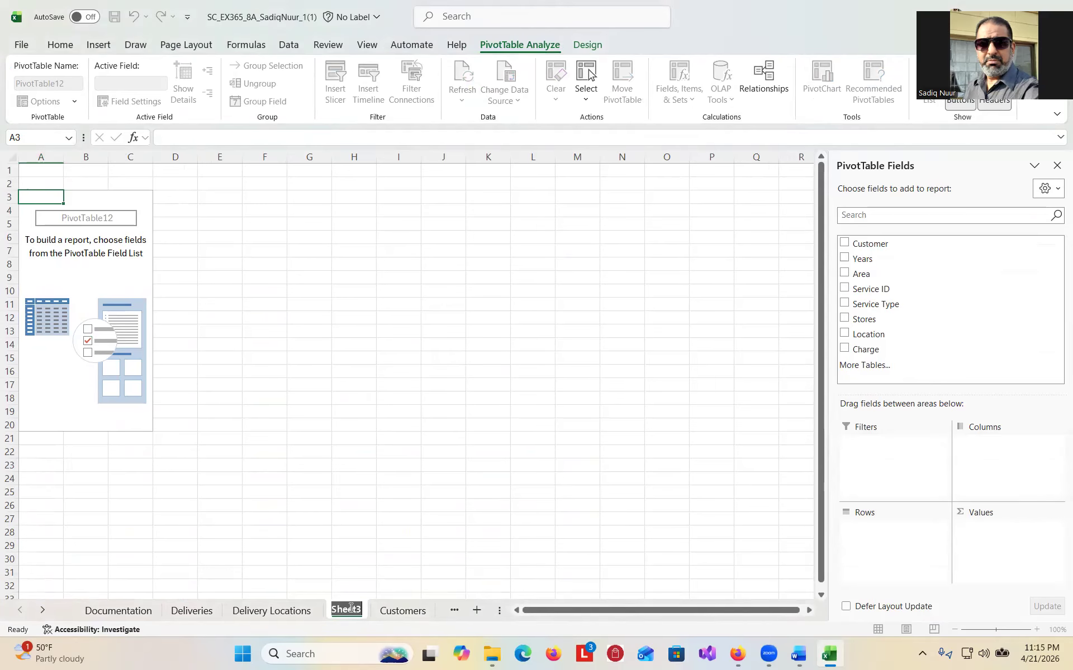
{"action": "left_click", "coordinate": [796, 657]}
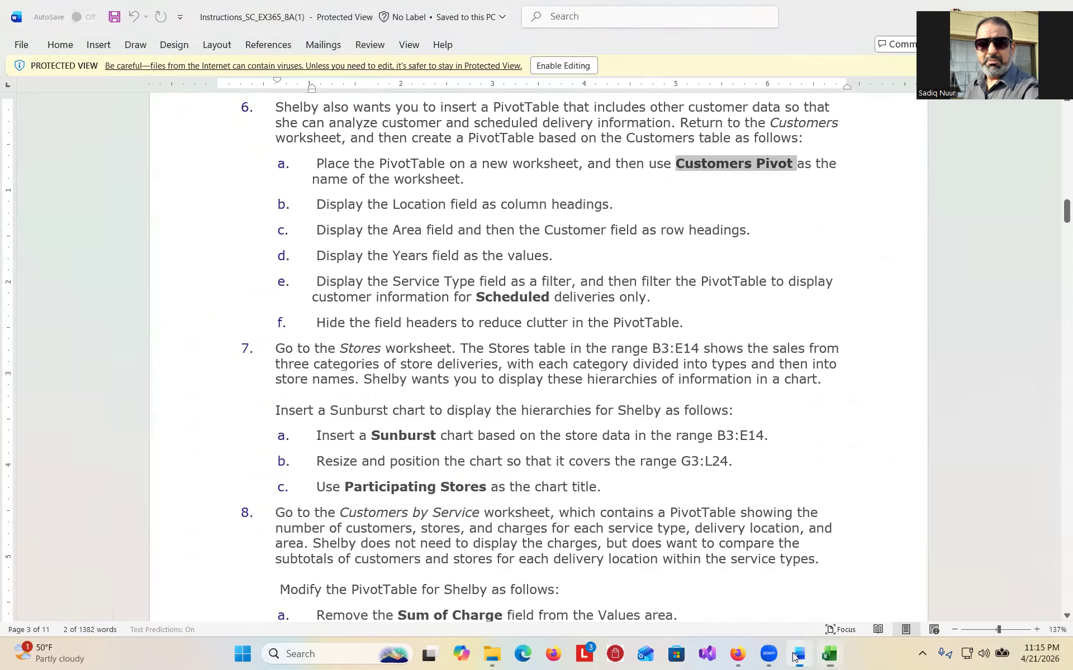
{"action": "left_click", "coordinate": [708, 192]}
{"action": "left_click_drag", "start_coordinate": [678, 162], "coordinate": [784, 162]}
{"action": "key", "text": "ctrl+c"}
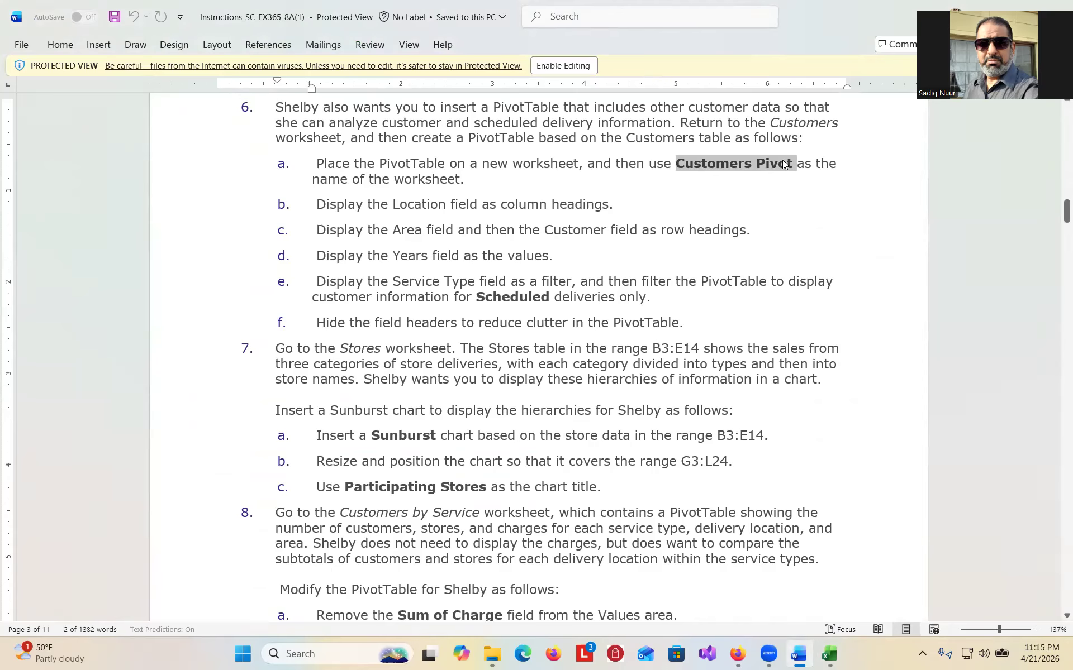
{"action": "left_click", "coordinate": [829, 654]}
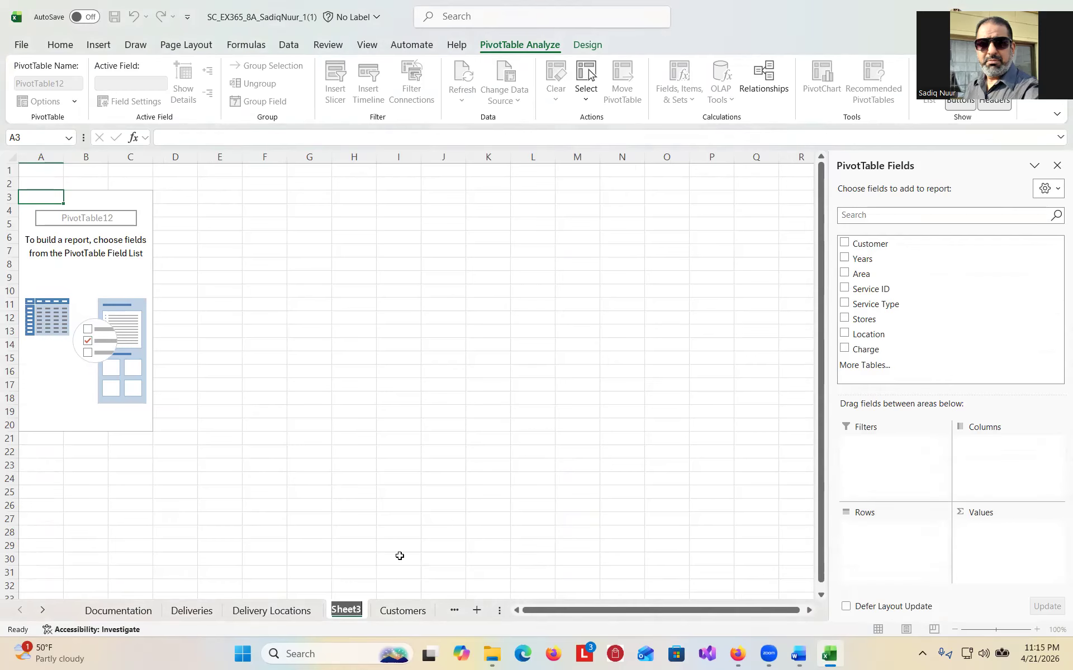
{"action": "key", "text": "ctrl+v"}
{"action": "key", "text": "Return"}
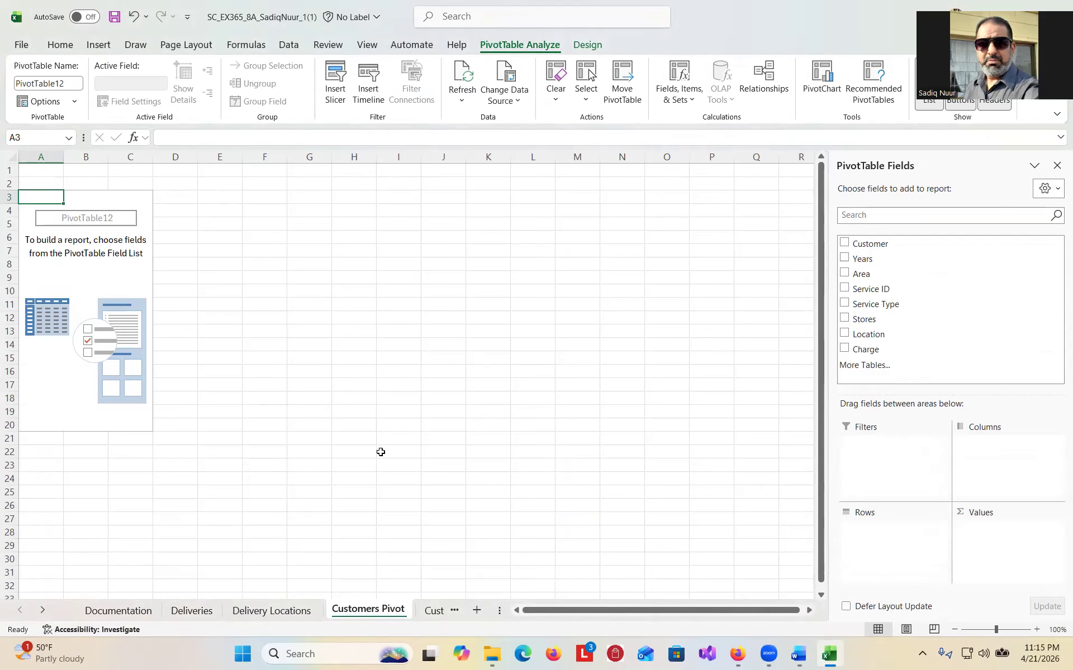
{"action": "left_click", "coordinate": [799, 655]}
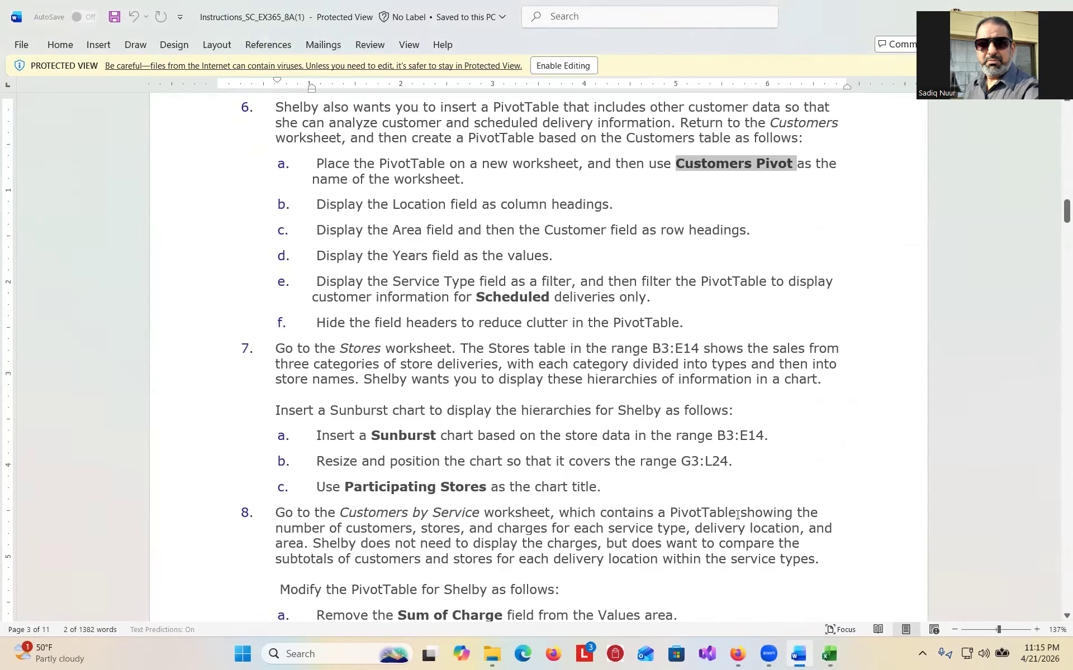
{"action": "left_click", "coordinate": [829, 653]}
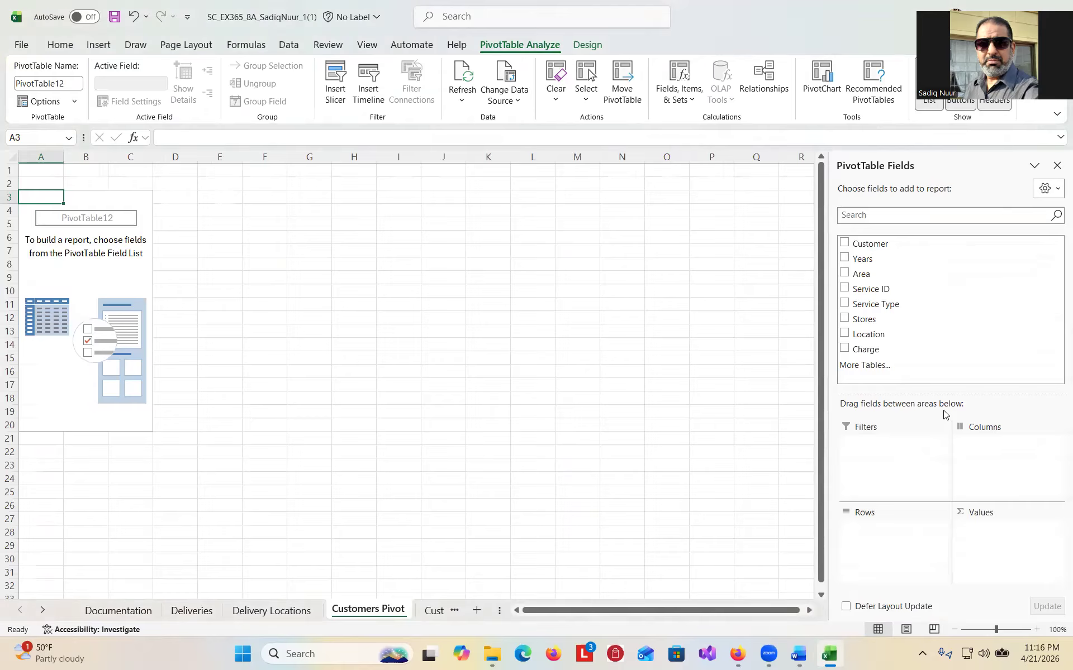
{"action": "left_click", "coordinate": [844, 244]}
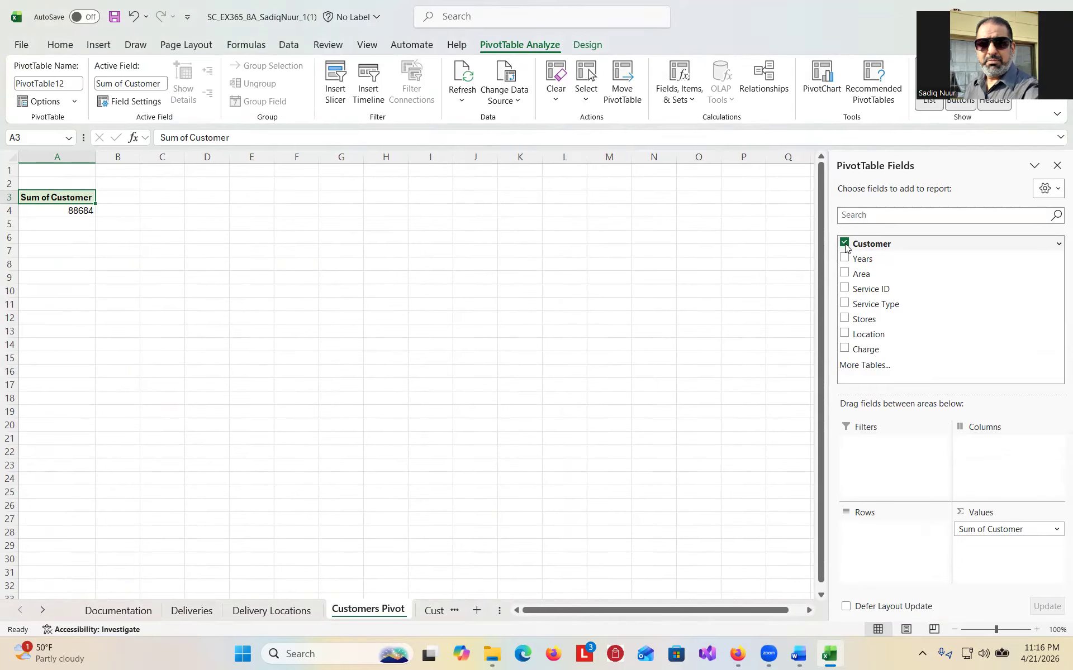
{"action": "left_click", "coordinate": [829, 655]}
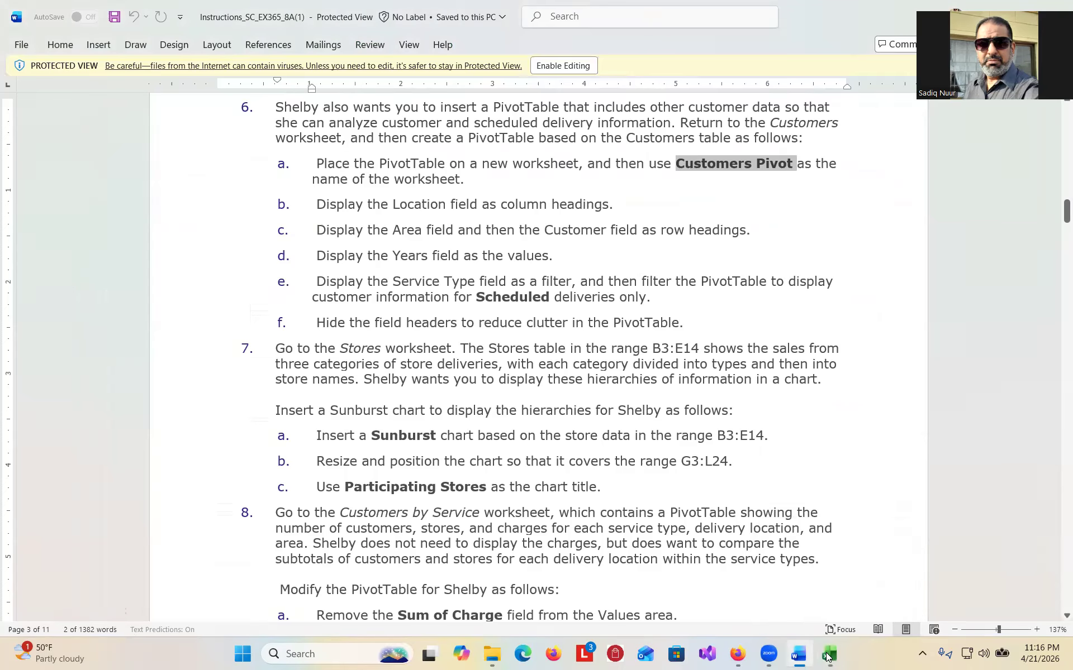
{"action": "left_click", "coordinate": [829, 654]}
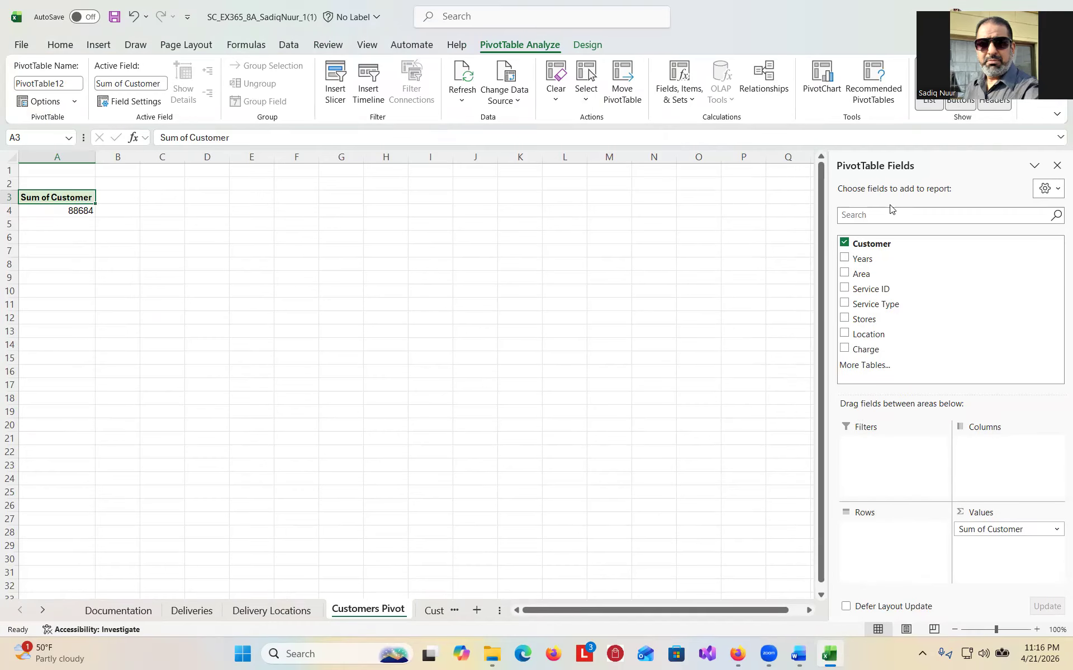
{"action": "left_click", "coordinate": [845, 244]}
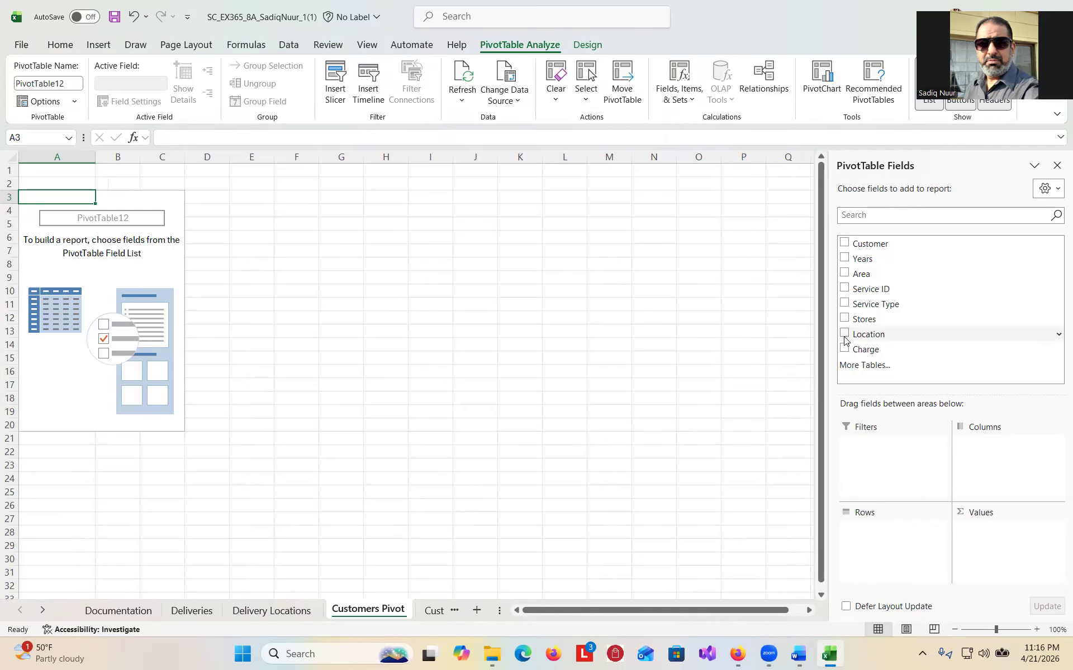
Check step 6b of the Word instructions, and display the Location field as column headings in the Excel PivotTable
{"action": "left_click", "coordinate": [844, 335]}
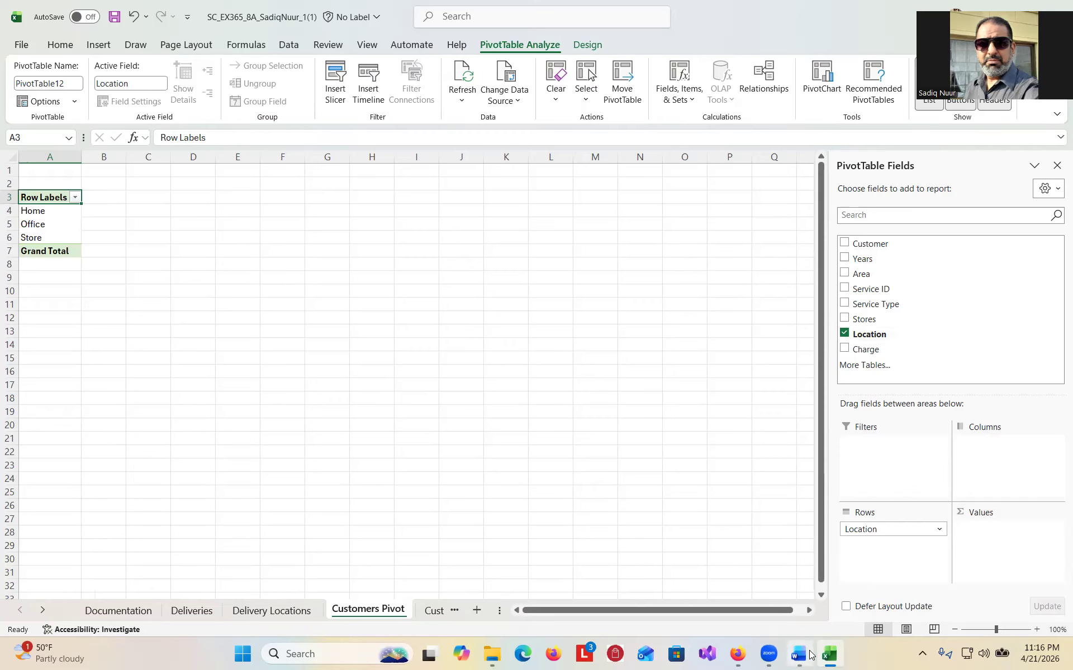
{"action": "left_click", "coordinate": [803, 655]}
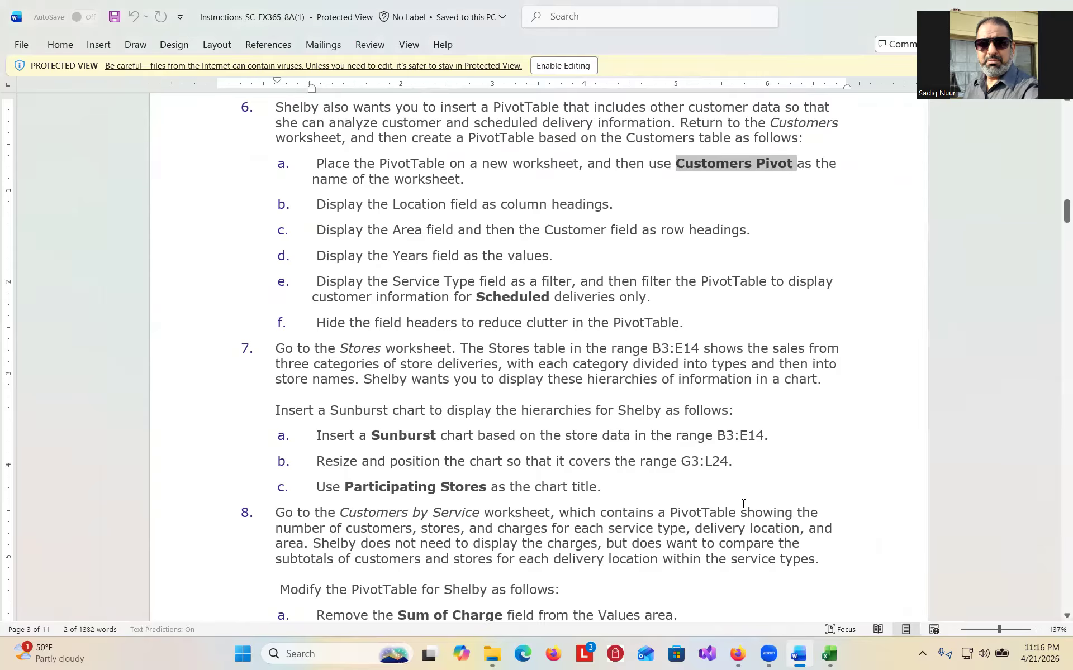
{"action": "left_click", "coordinate": [829, 654]}
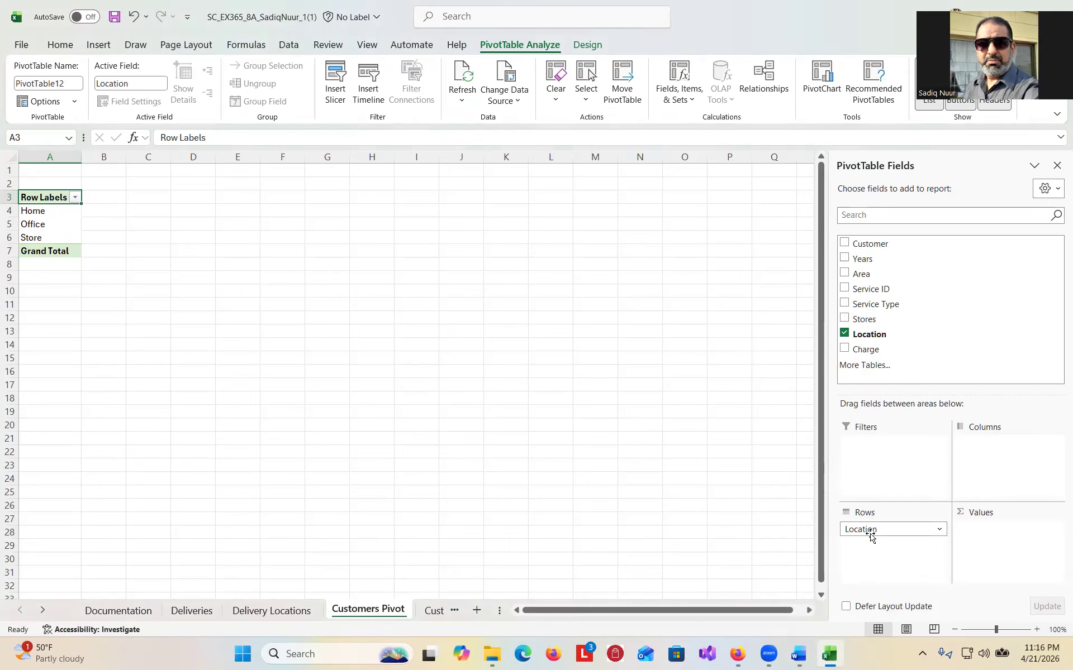
{"action": "left_click_drag", "start_coordinate": [872, 533], "coordinate": [982, 461]}
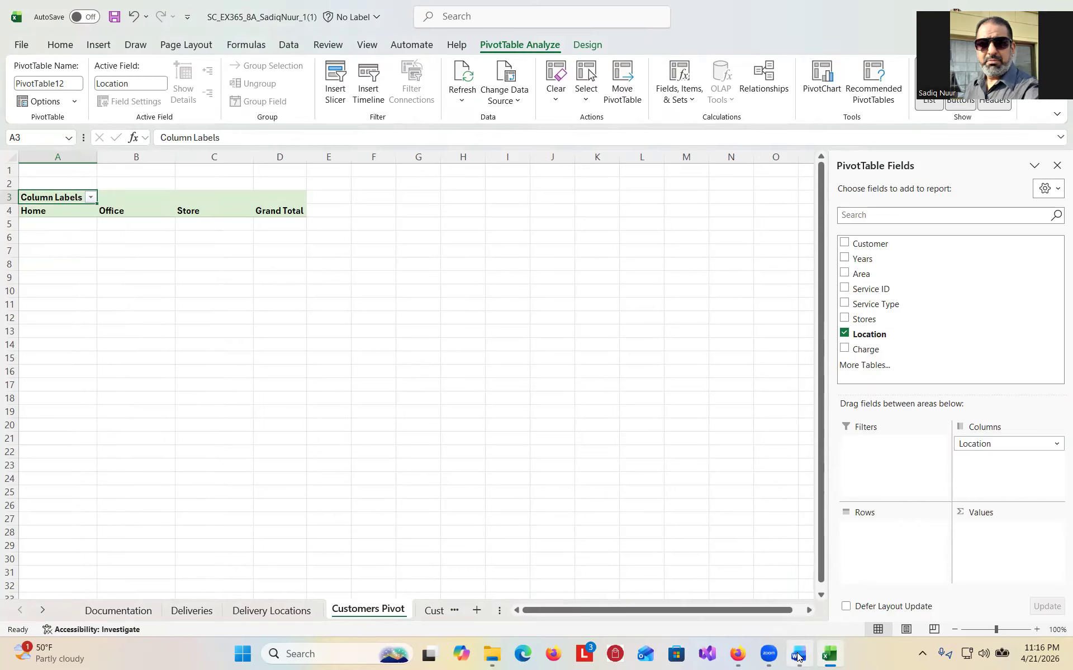
Check step 6c in Word, and add Area and then Customer as row headings of the PivotTable in Excel
{"action": "left_click", "coordinate": [798, 658]}
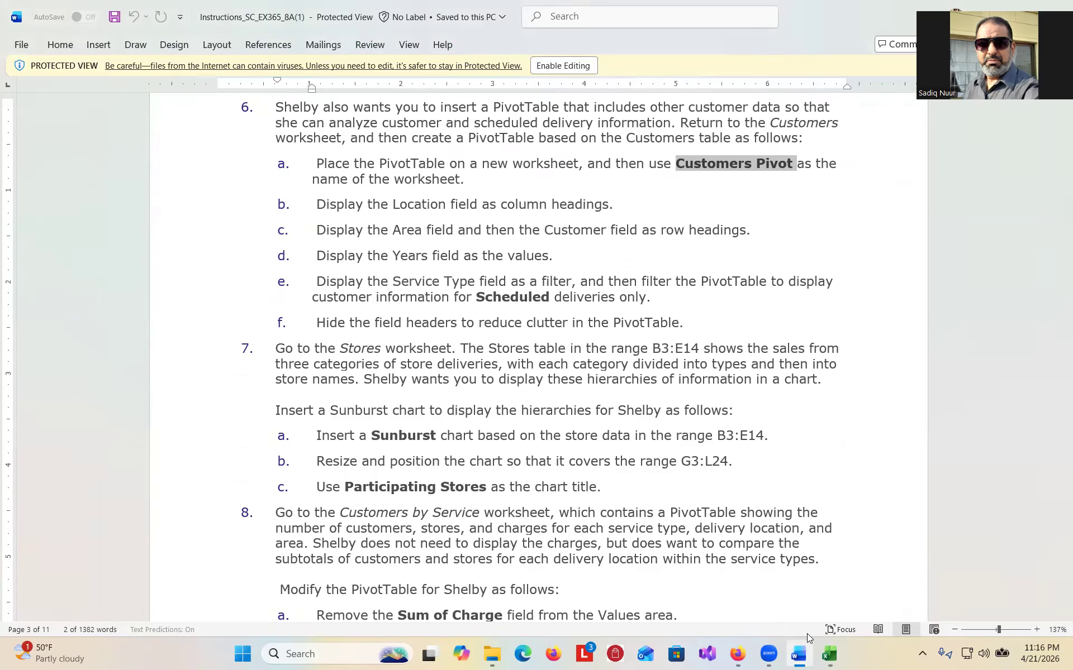
{"action": "left_click", "coordinate": [833, 657]}
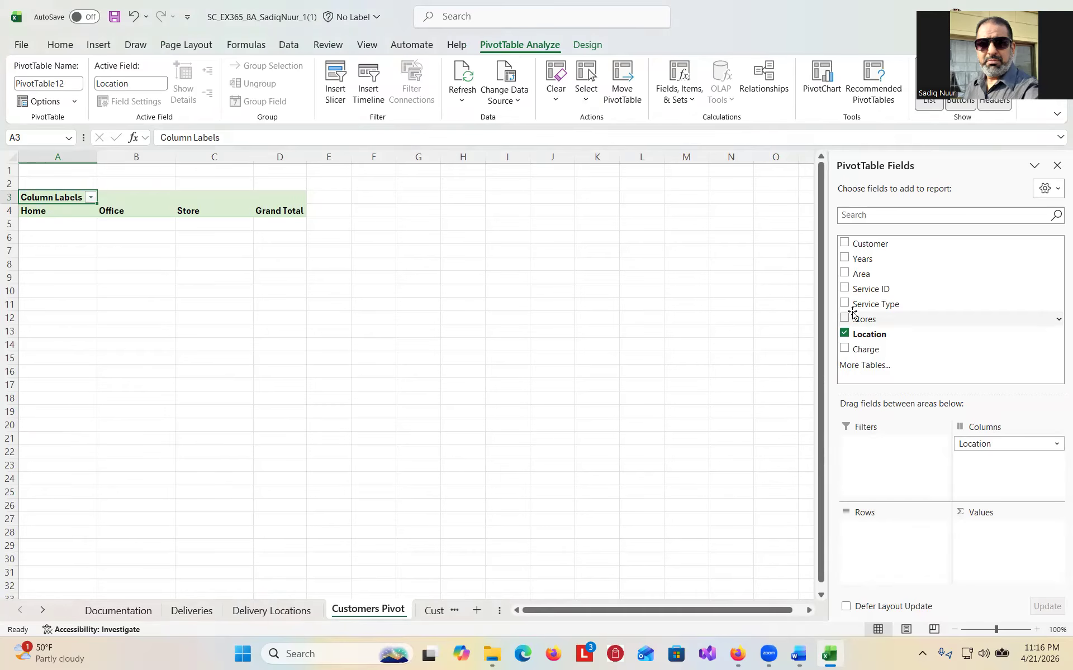
{"action": "left_click", "coordinate": [844, 273]}
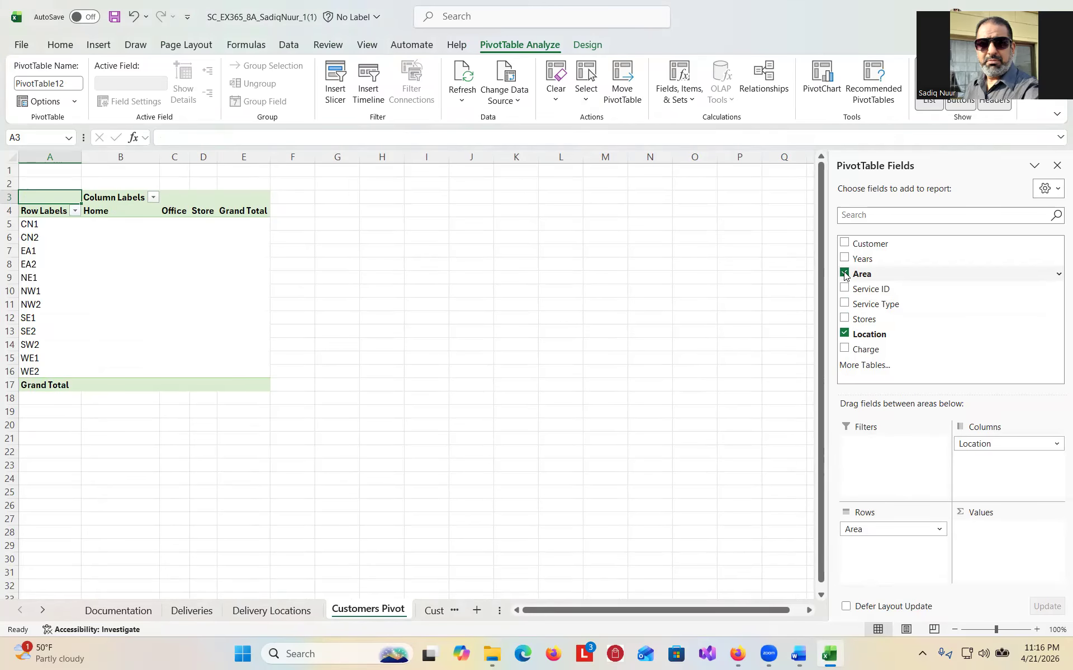
{"action": "left_click", "coordinate": [844, 244]}
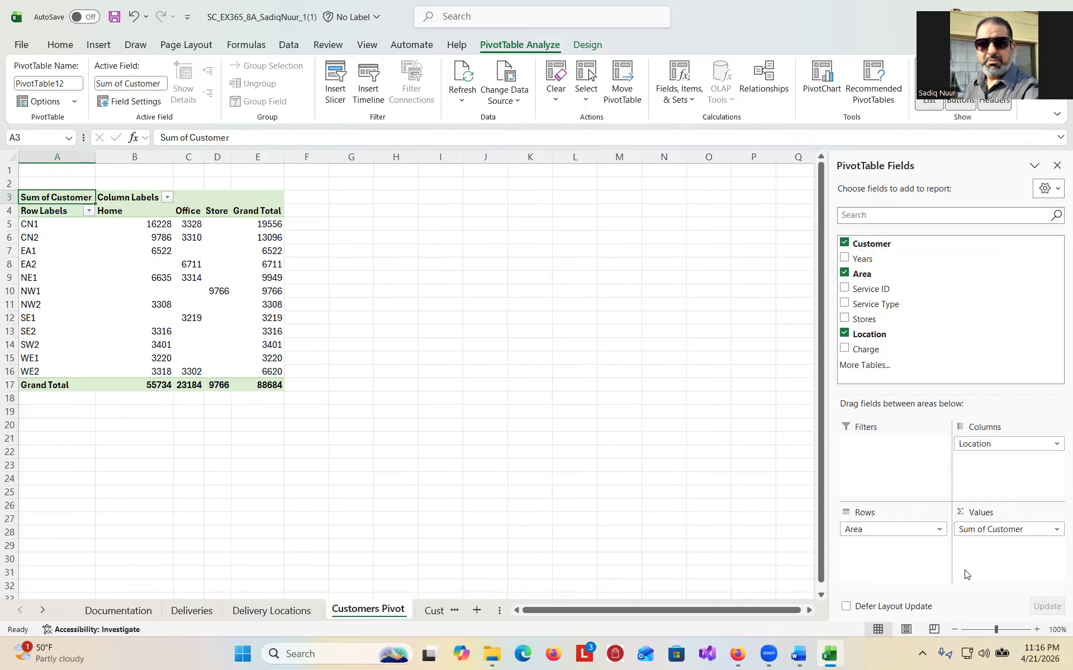
{"action": "left_click_drag", "start_coordinate": [995, 534], "coordinate": [898, 554]}
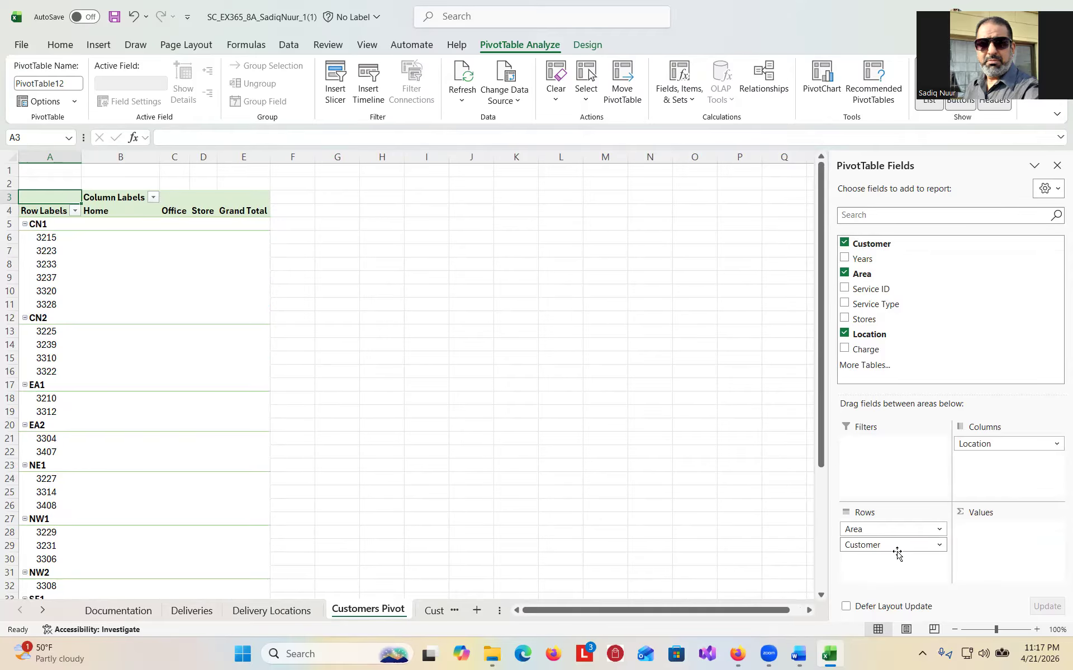
Check step 6d in Word, and display the Years field as the values of the PivotTable in Excel
{"action": "left_click", "coordinate": [797, 655]}
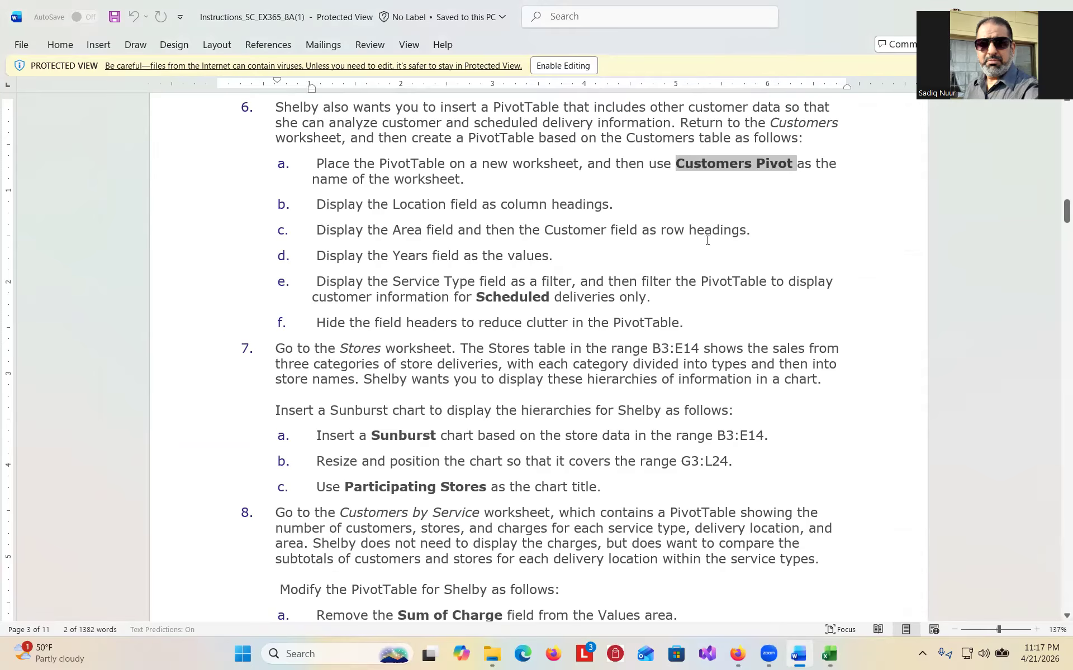
{"action": "left_click", "coordinate": [829, 653]}
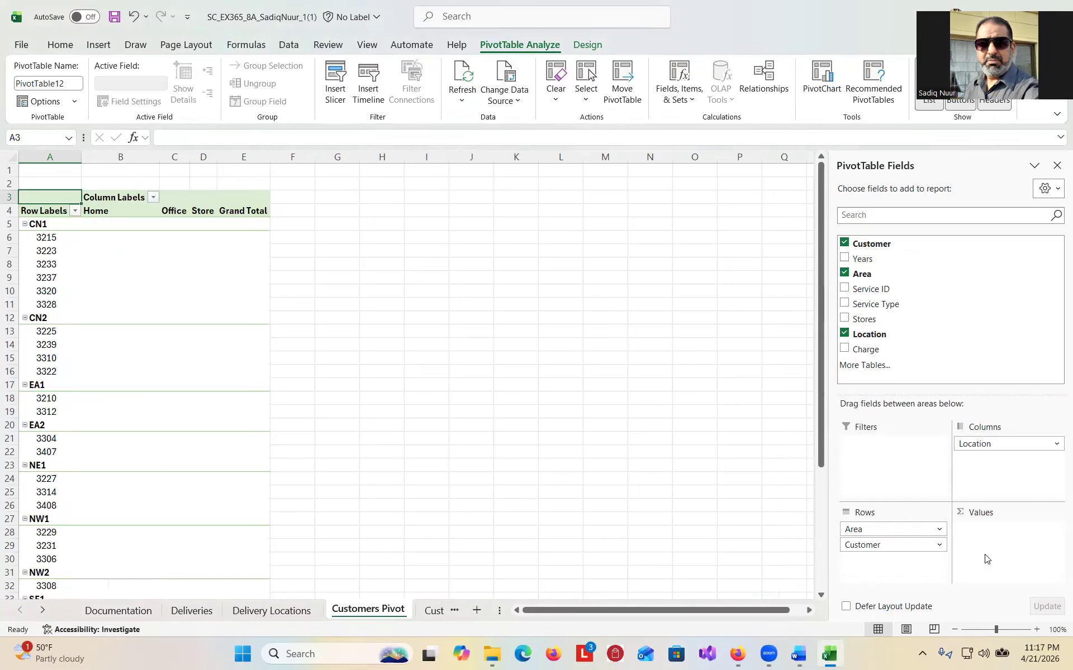
{"action": "left_click", "coordinate": [794, 656]}
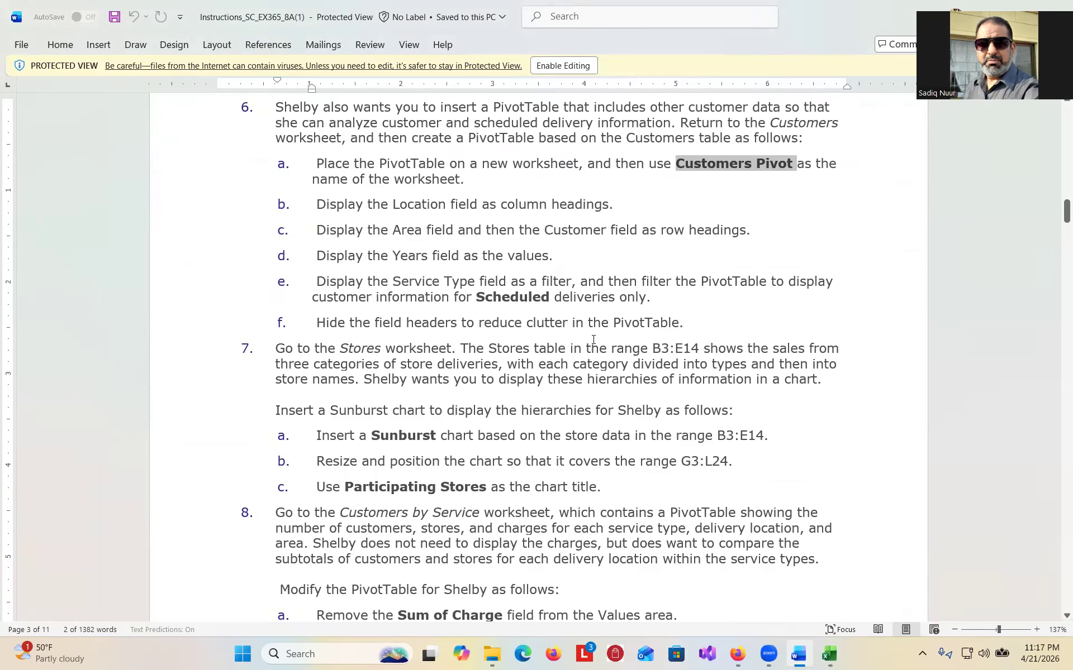
{"action": "left_click", "coordinate": [829, 654]}
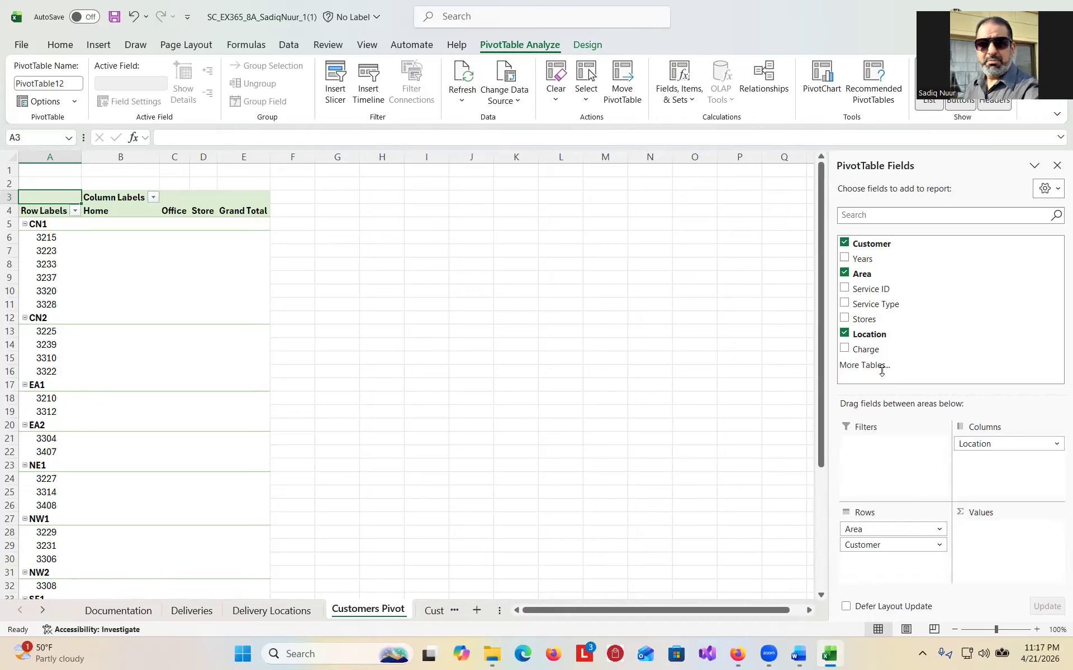
{"action": "left_click_drag", "start_coordinate": [867, 259], "coordinate": [935, 332]}
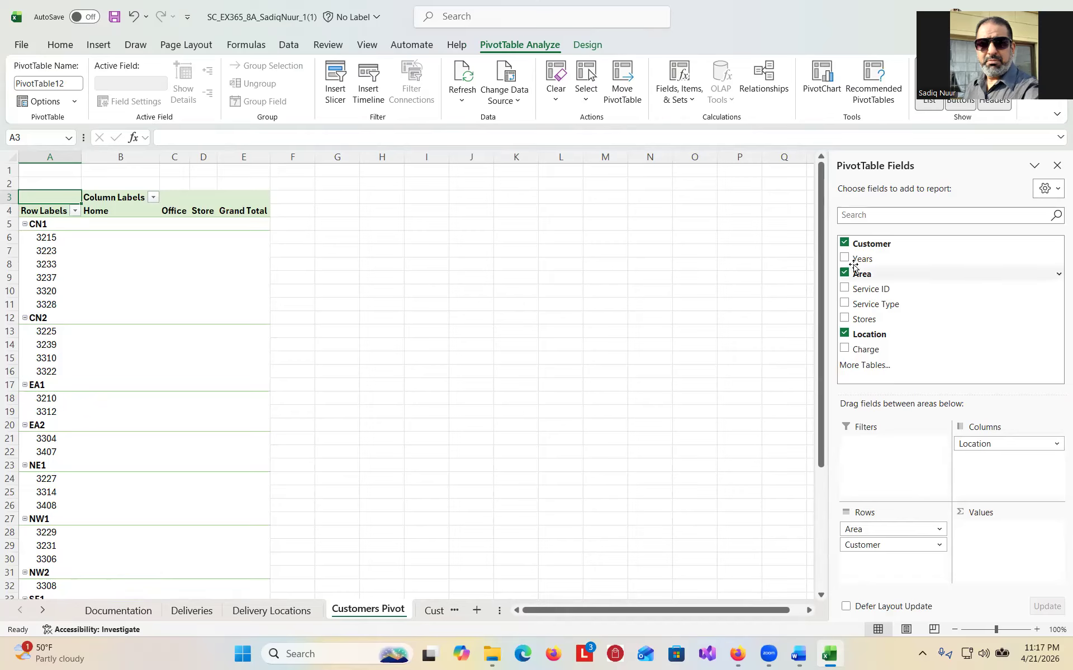
{"action": "left_click", "coordinate": [845, 258]}
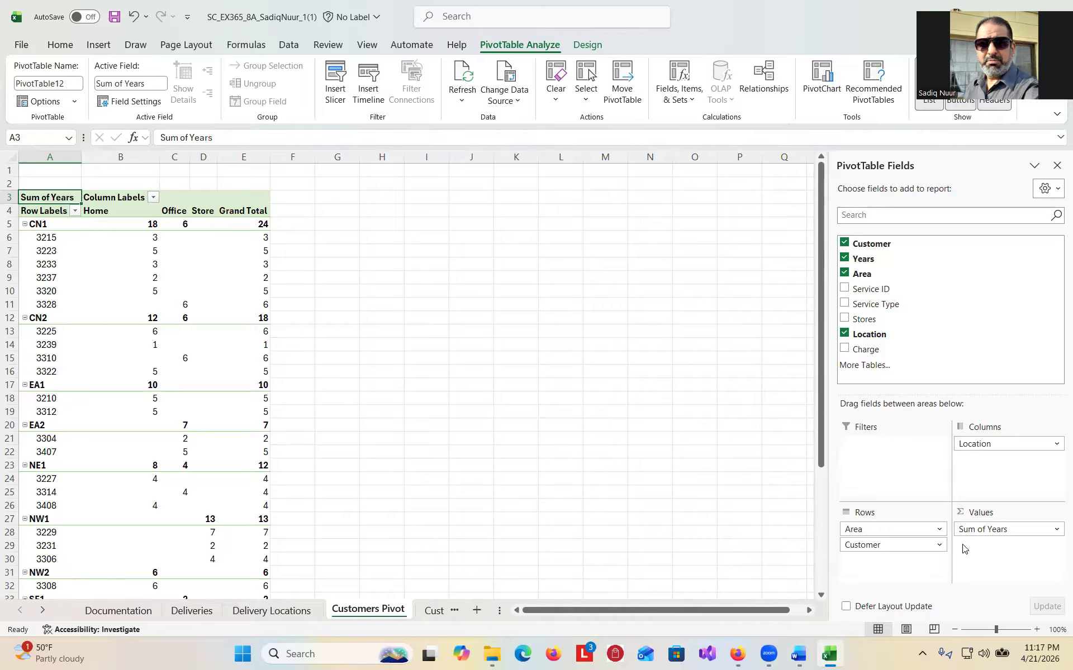
Read step 6e in Word, and display the Service Type field as a filter of the PivotTable in Excel
{"action": "left_click", "coordinate": [799, 656]}
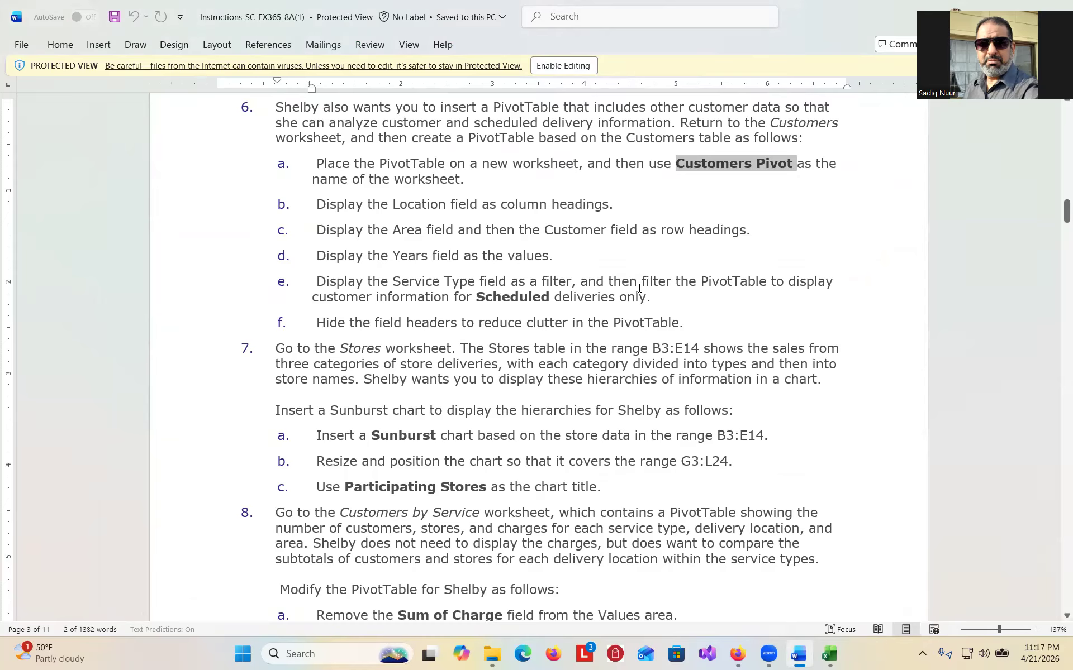
{"action": "left_click", "coordinate": [831, 656]}
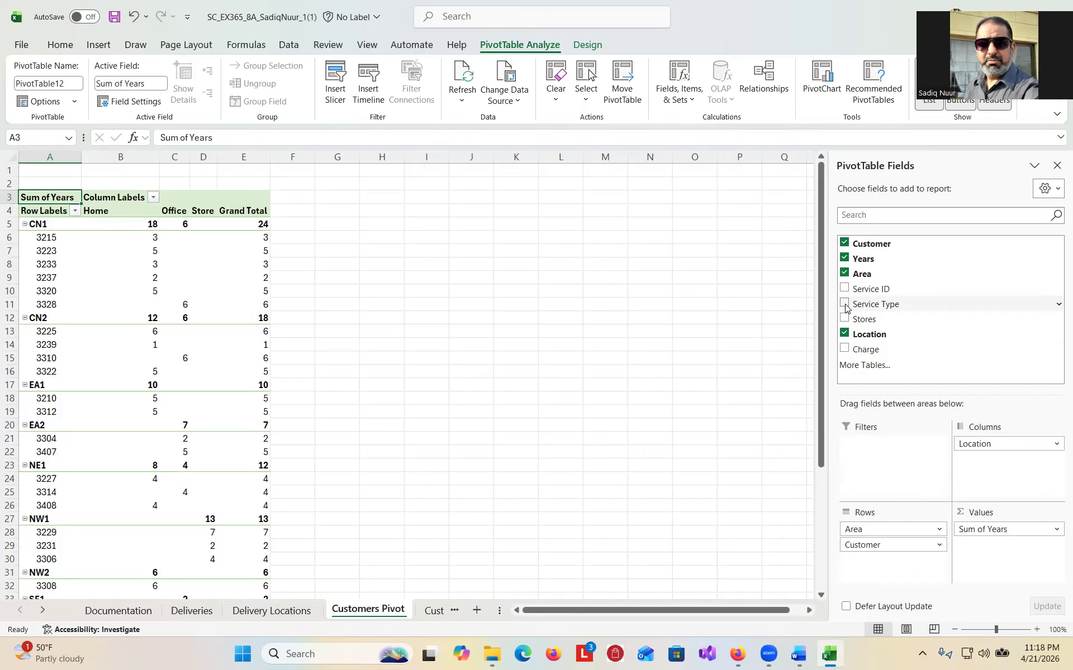
{"action": "left_click", "coordinate": [844, 304]}
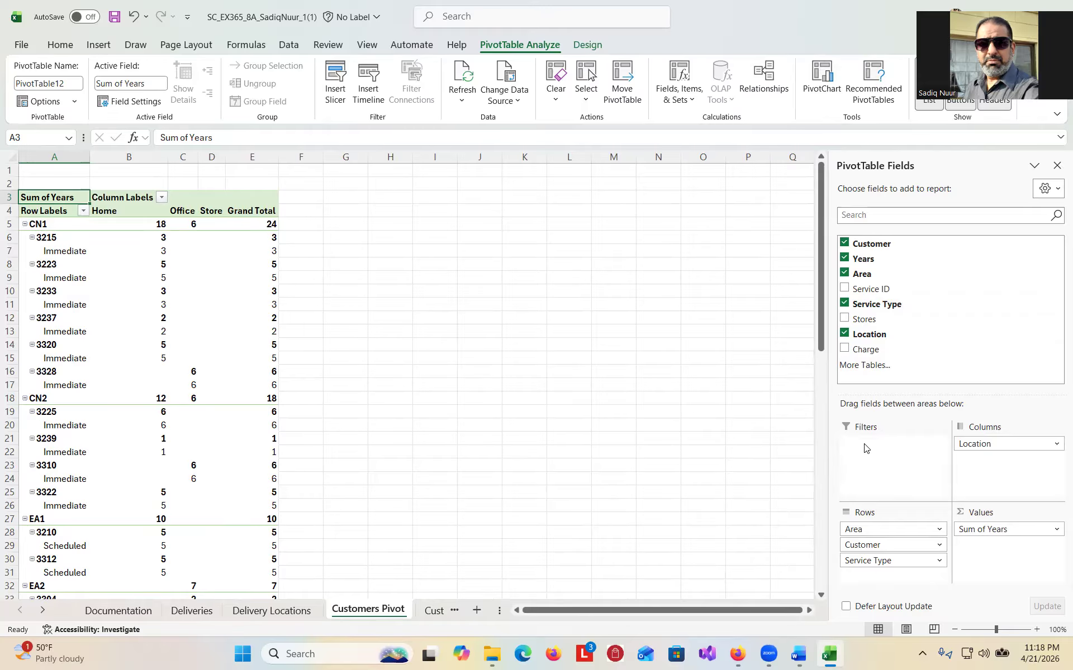
{"action": "left_click_drag", "start_coordinate": [876, 563], "coordinate": [888, 468]}
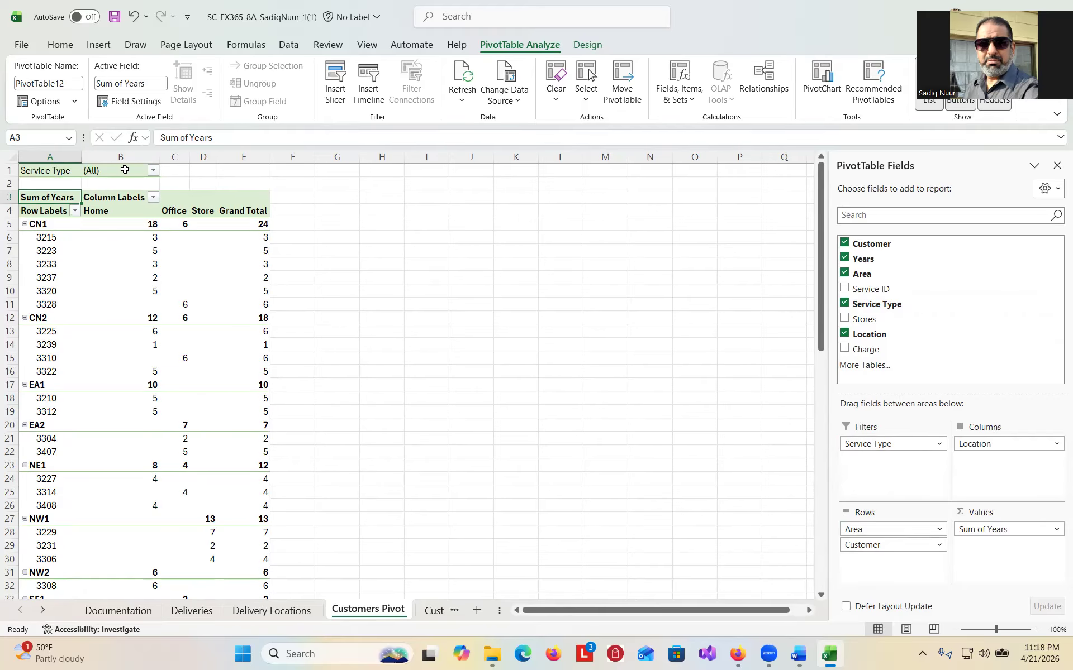
Filter the PivotTable by Service Type to show only Scheduled deliveries
{"action": "key", "text": "ctrl"}
{"action": "key", "text": "ctrl"}
{"action": "key", "text": "ctrl"}
{"action": "key", "text": "ctrl"}
{"action": "key", "text": "ctrl"}
{"action": "key", "text": "ctrl"}
{"action": "key", "text": "ctrl"}
{"action": "left_click", "coordinate": [154, 170]}
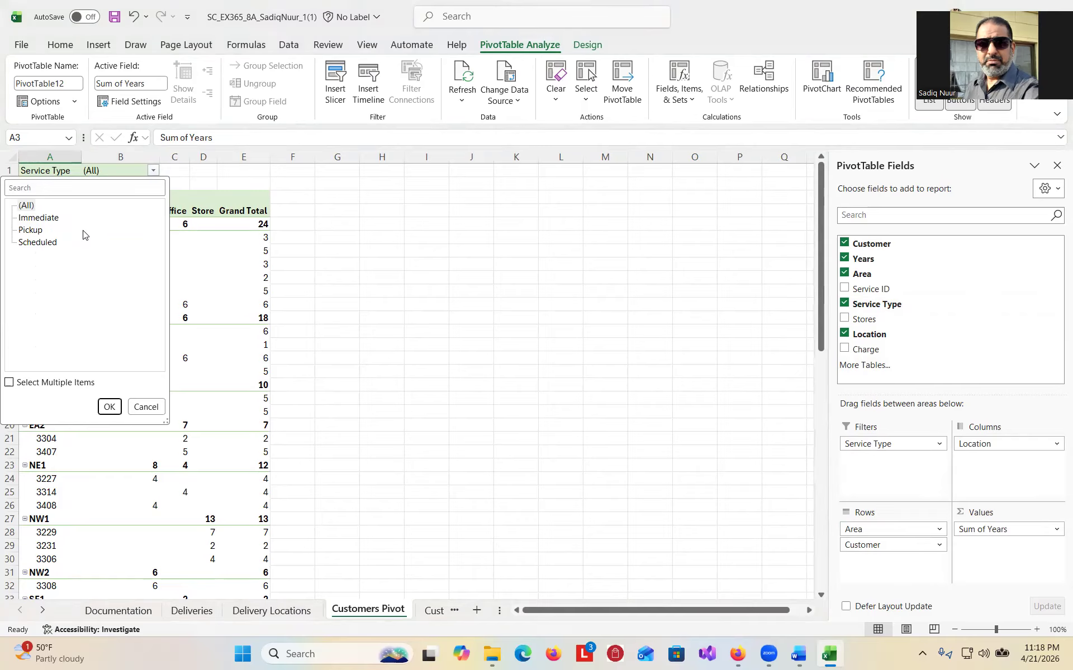
{"action": "left_click", "coordinate": [40, 247]}
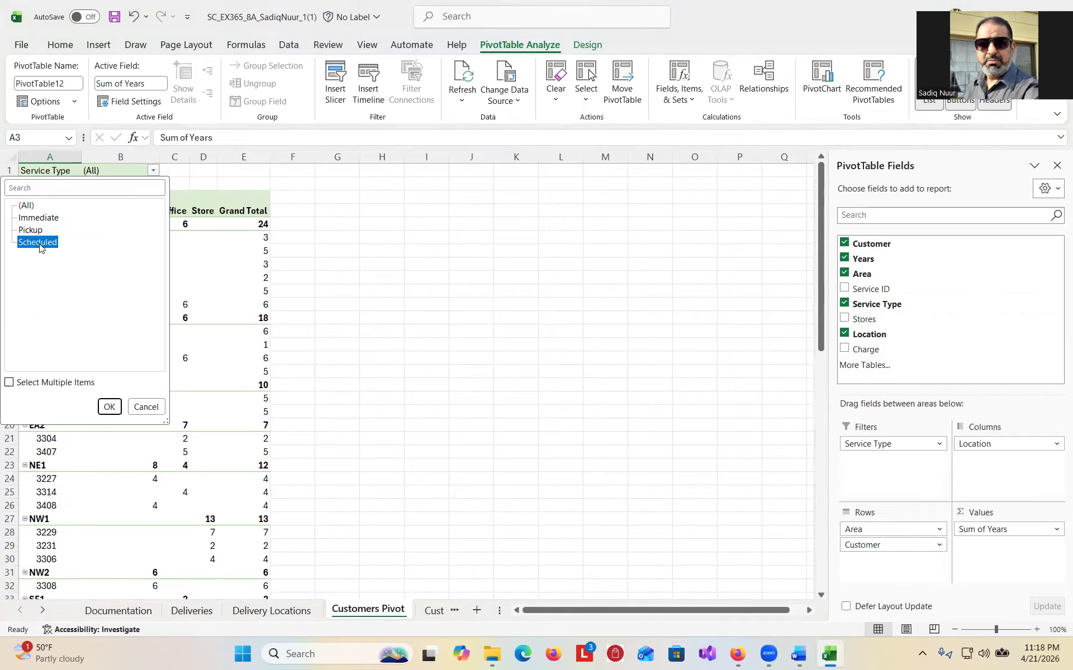
{"action": "left_click", "coordinate": [109, 406]}
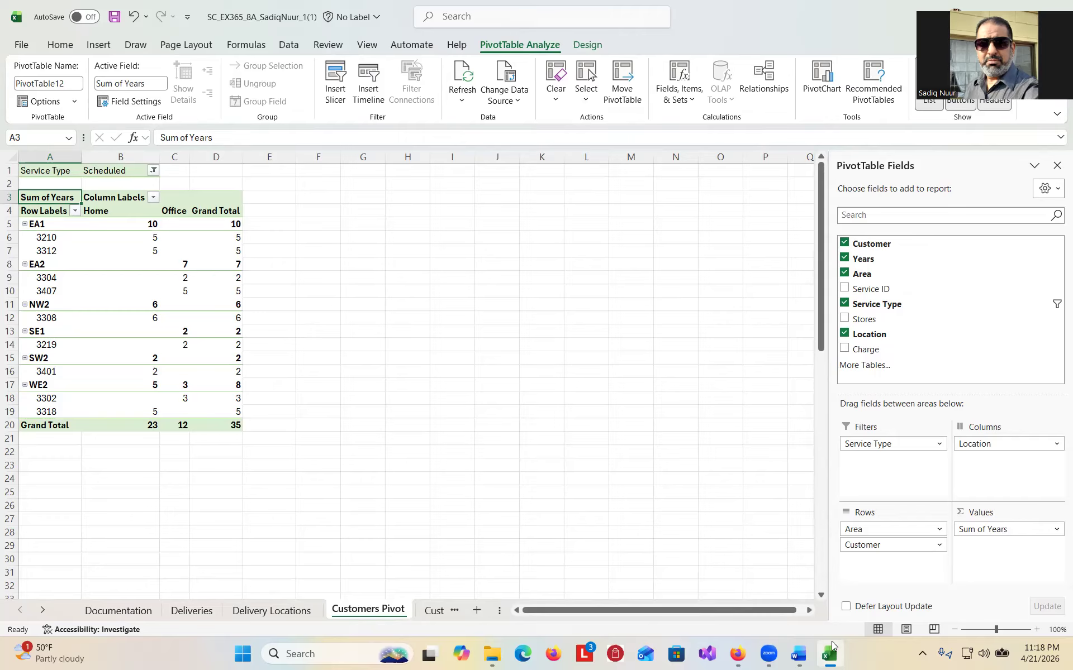
Check step 6f in Word, and hide the field headers of the PivotTable in Excel
{"action": "left_click", "coordinate": [796, 657]}
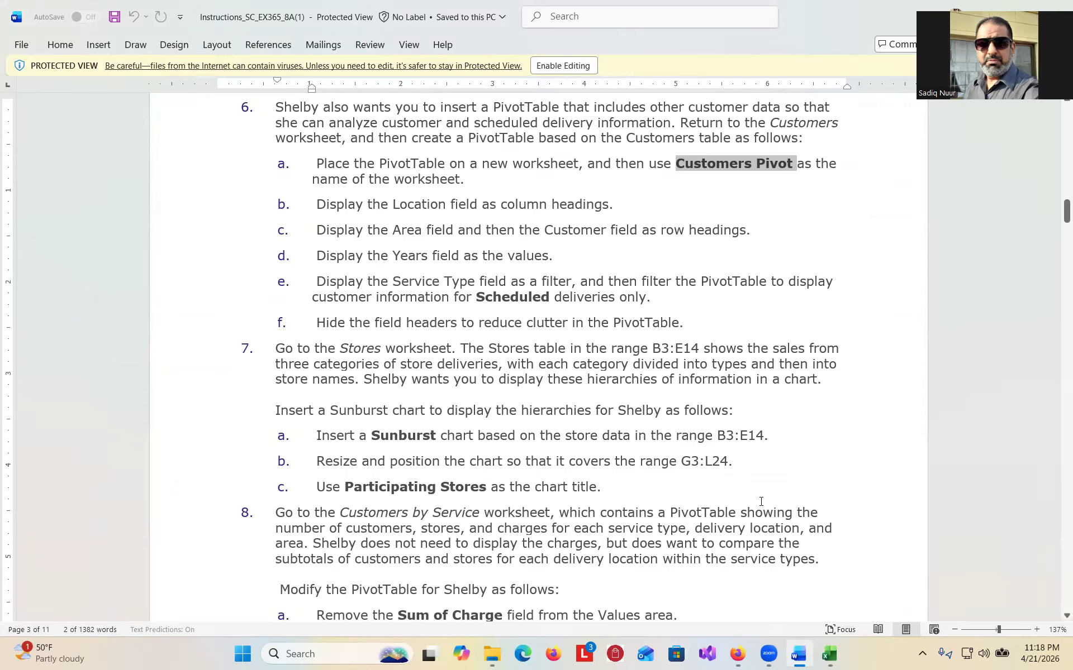
{"action": "left_click", "coordinate": [830, 654]}
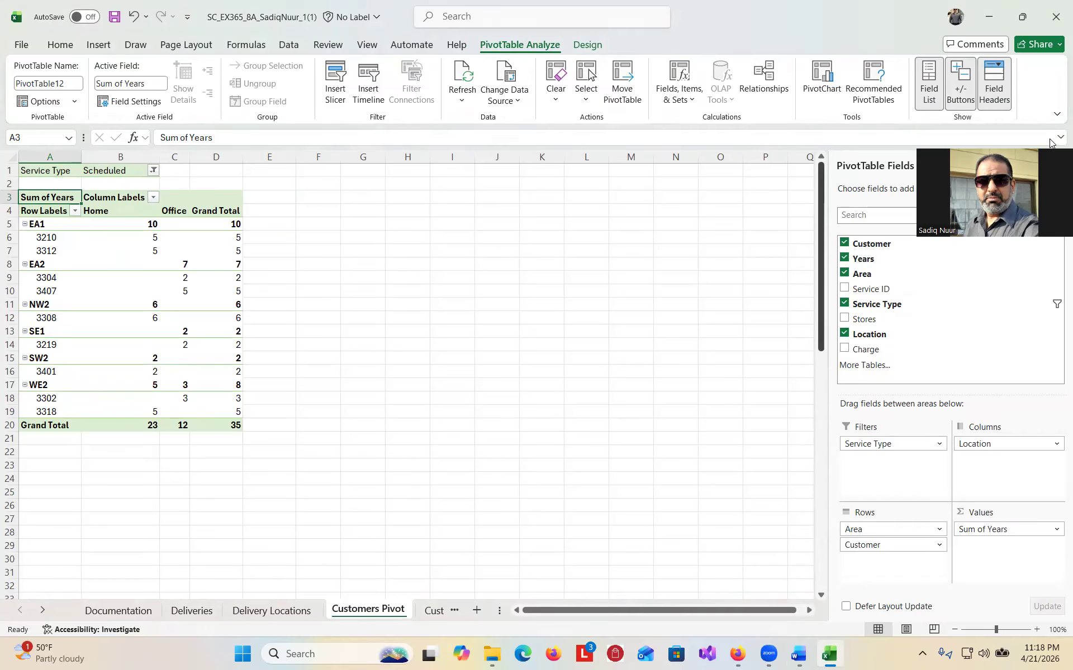
{"action": "left_click", "coordinate": [995, 83]}
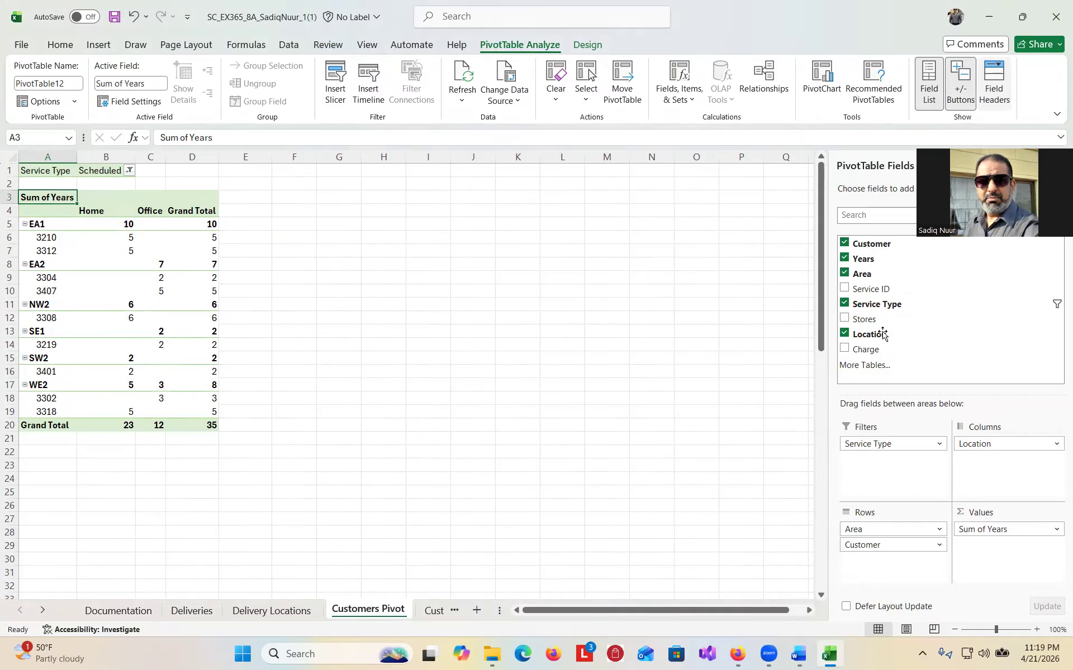
Find Final Figure 3 for the Customers Pivot worksheet in the Word instructions, and compare it with the finished PivotTable
{"action": "left_click", "coordinate": [798, 655]}
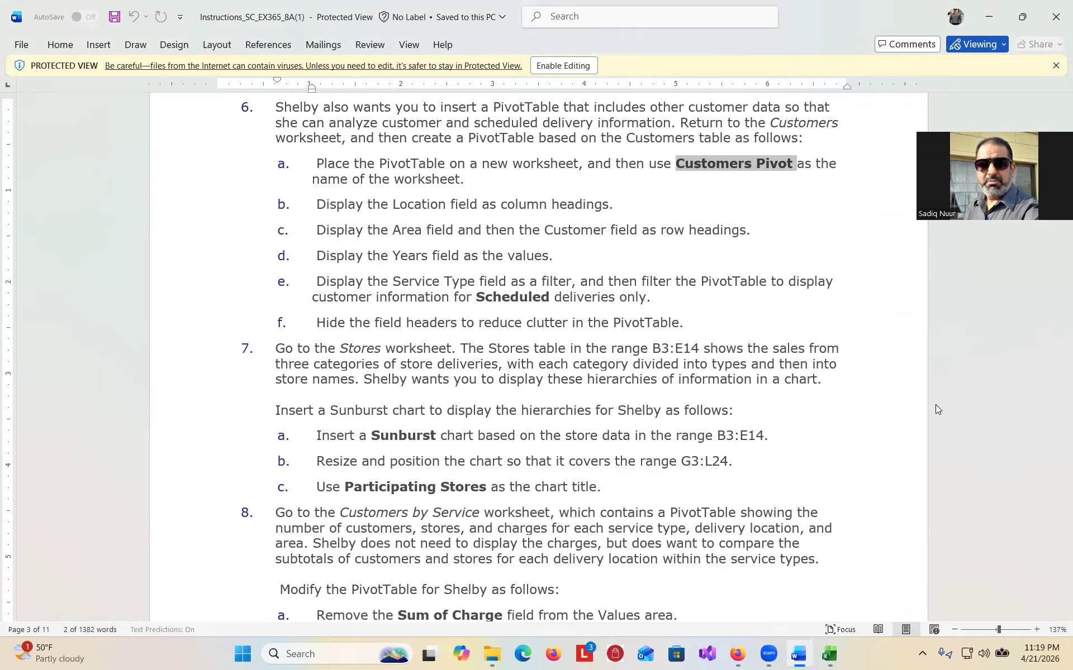
{"action": "left_click", "coordinate": [903, 402]}
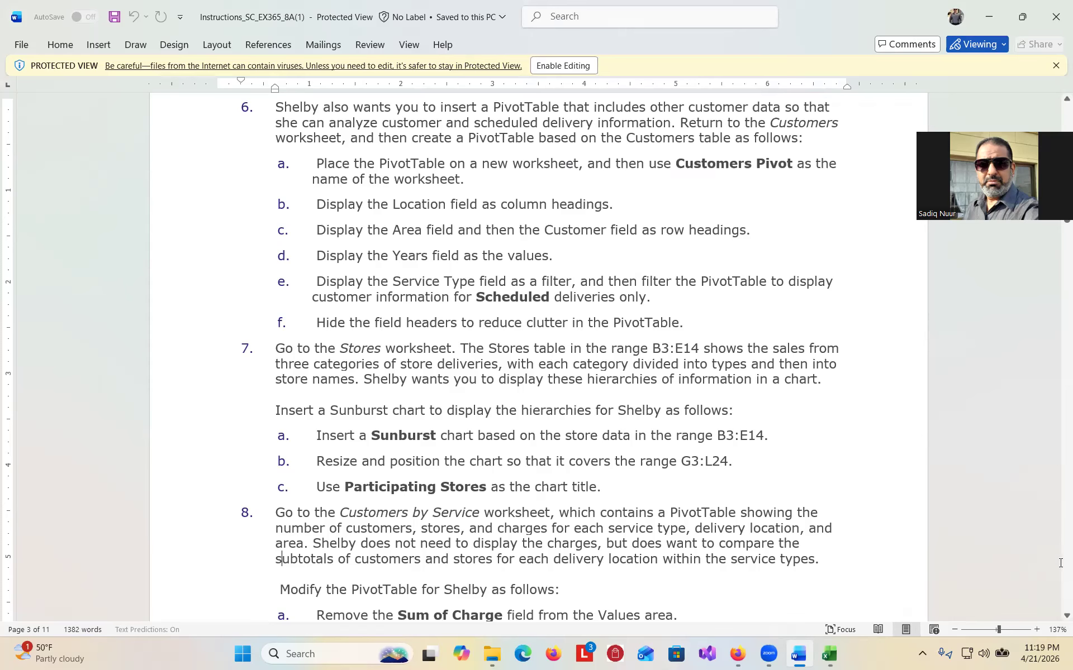
{"action": "scroll", "coordinate": [1057, 617], "scroll_direction": "down", "scroll_amount": 4}
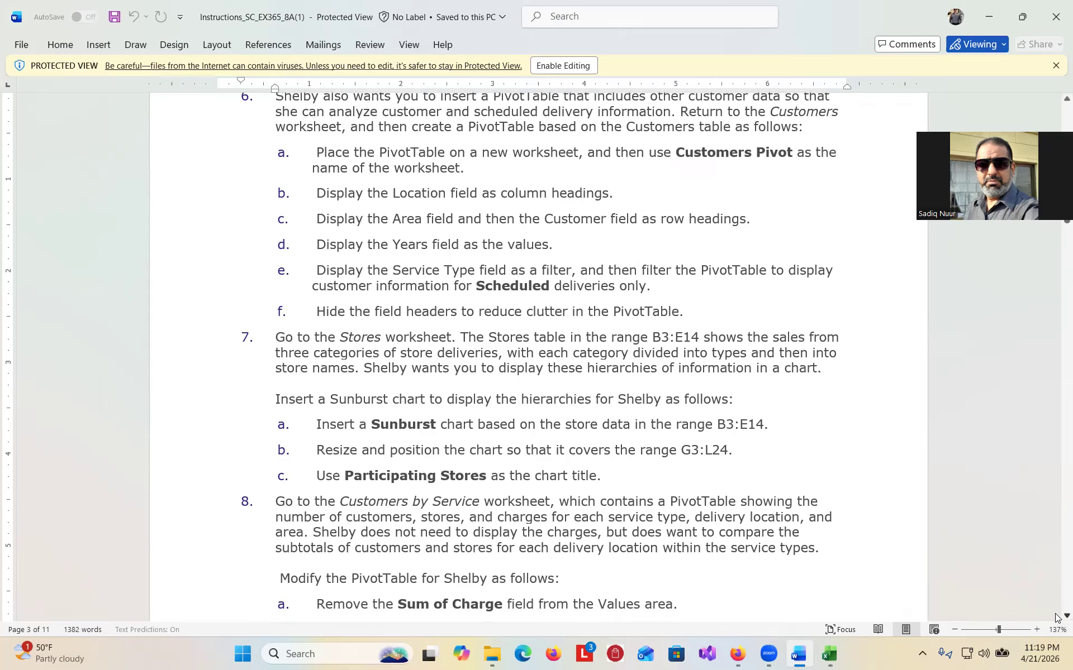
{"action": "scroll", "coordinate": [1057, 618], "scroll_direction": "down", "scroll_amount": 4}
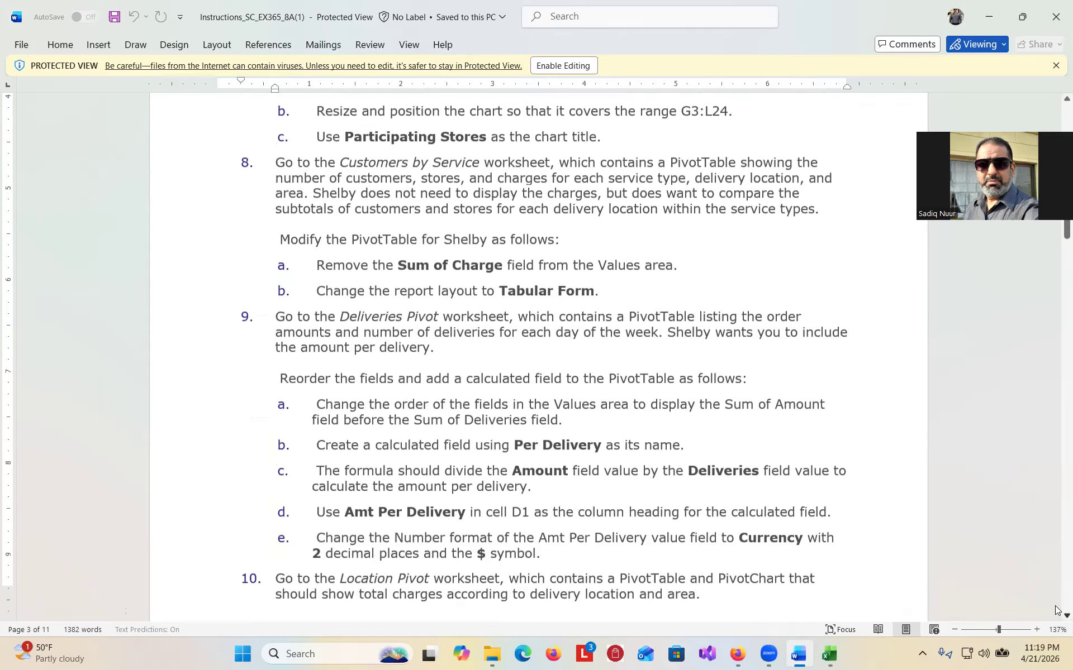
{"action": "scroll", "coordinate": [1057, 618], "scroll_direction": "down", "scroll_amount": 2}
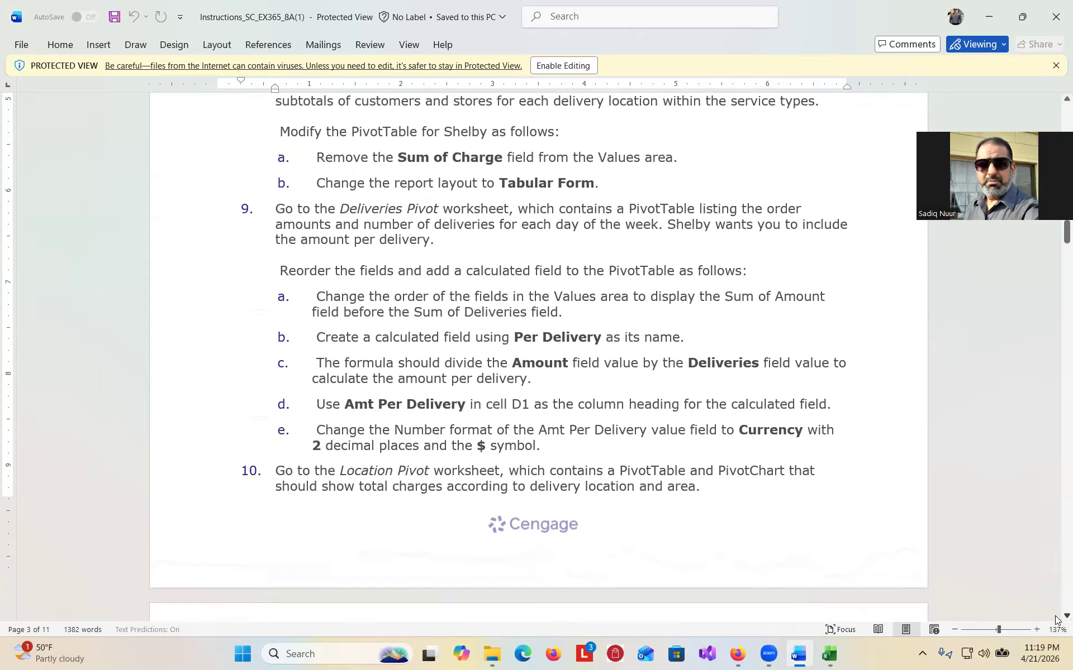
{"action": "scroll", "coordinate": [1056, 618], "scroll_direction": "down", "scroll_amount": 2}
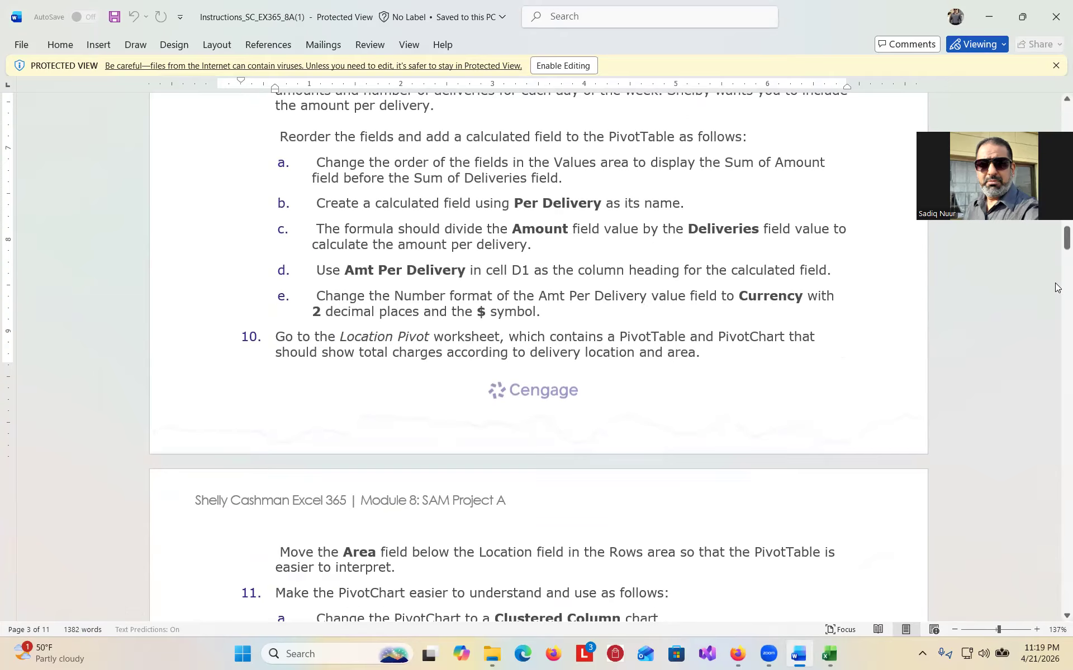
{"action": "left_click_drag", "start_coordinate": [1056, 269], "coordinate": [1057, 353]}
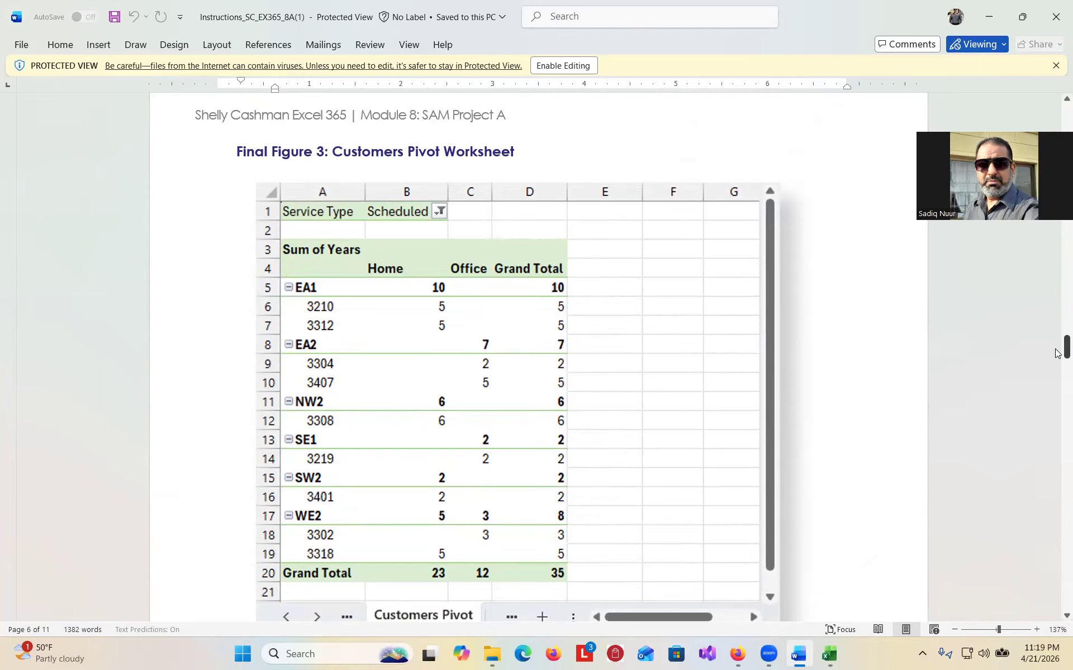
Find step 7 in the Word instructions, open the Stores worksheet in Excel, and check the chart requirements in Word
{"action": "left_click_drag", "start_coordinate": [1056, 353], "coordinate": [1055, 227]}
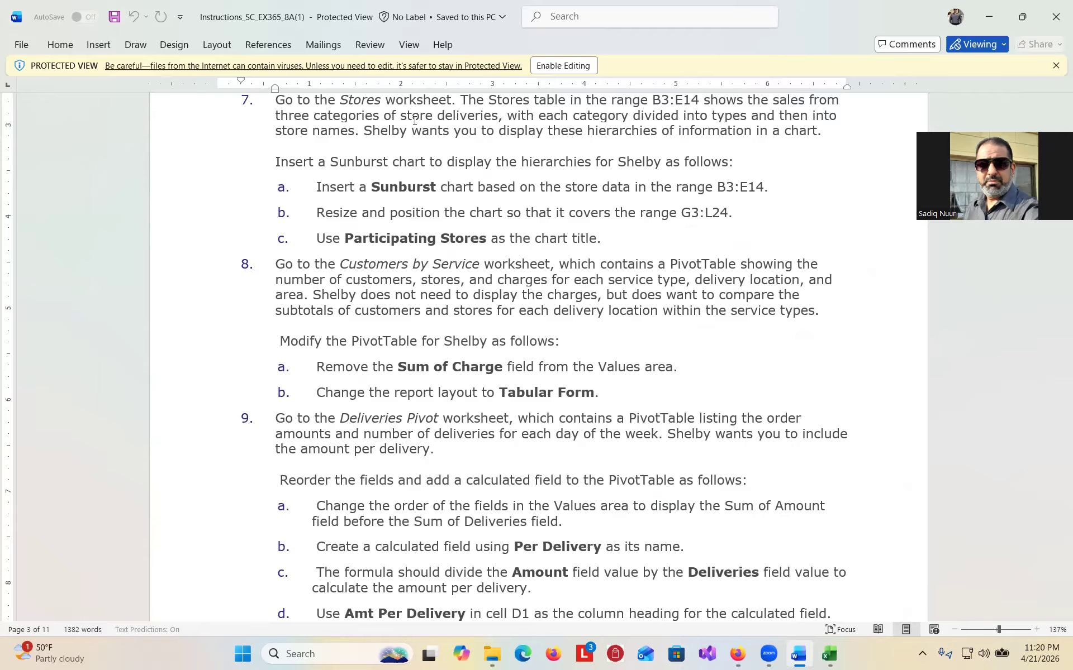
{"action": "left_click", "coordinate": [833, 656]}
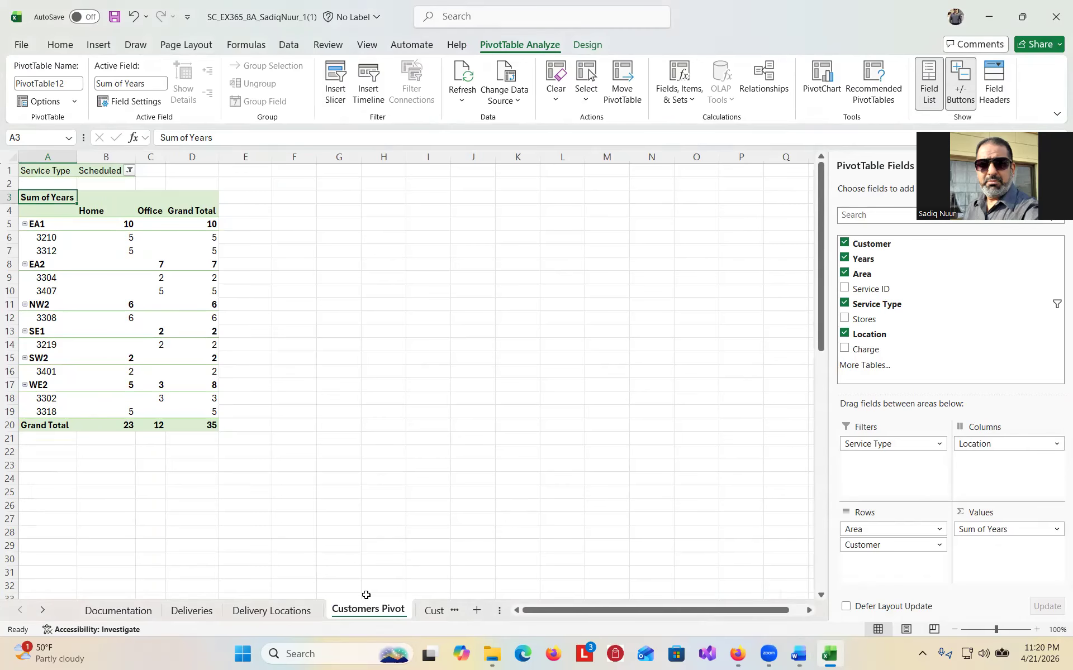
{"action": "left_click", "coordinate": [454, 613]}
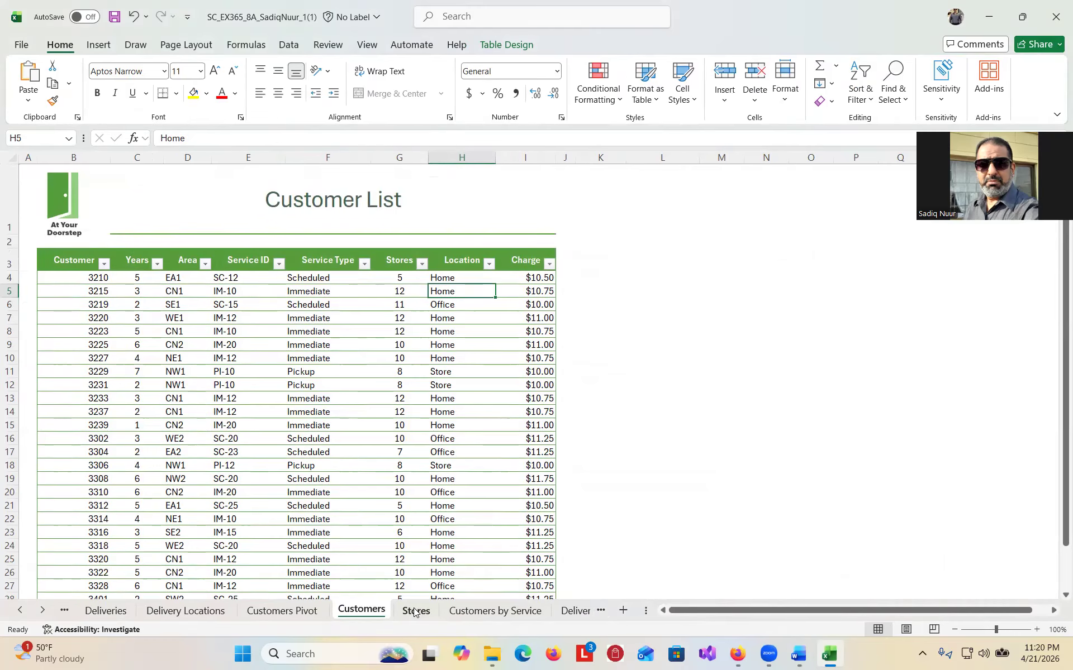
{"action": "left_click", "coordinate": [415, 610]}
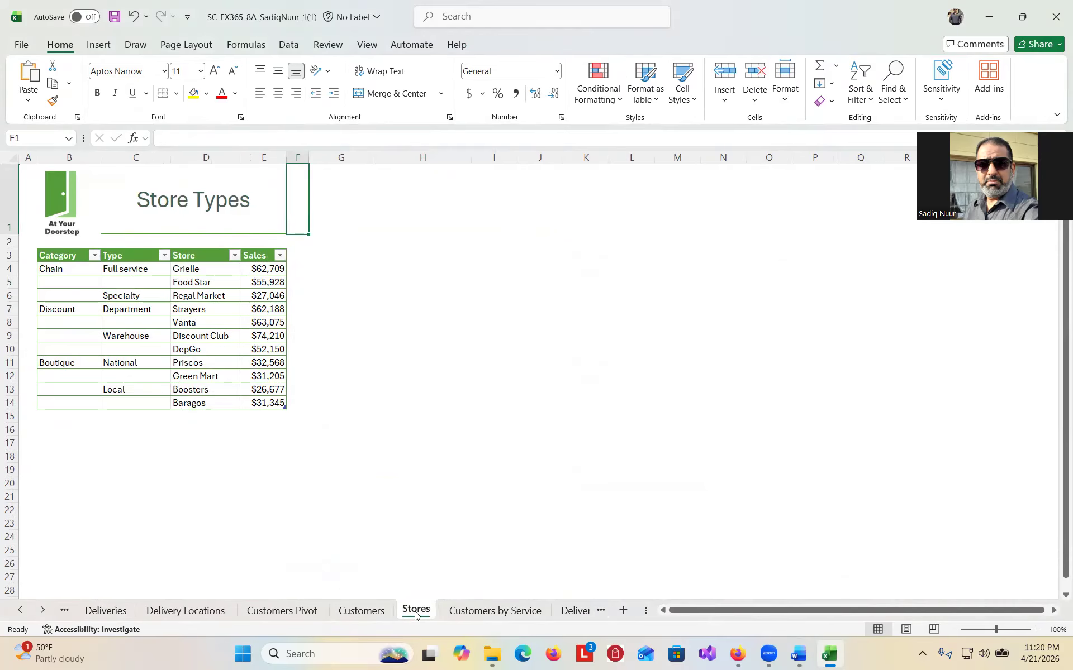
{"action": "left_click", "coordinate": [799, 655]}
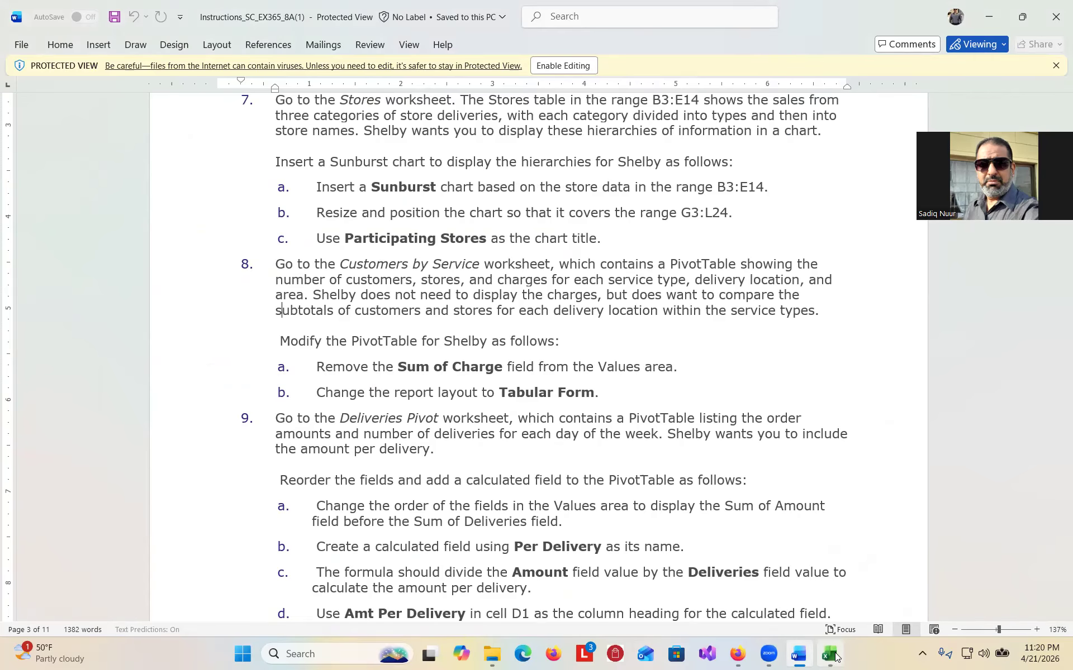
{"action": "mouse_move", "coordinate": [833, 652]}
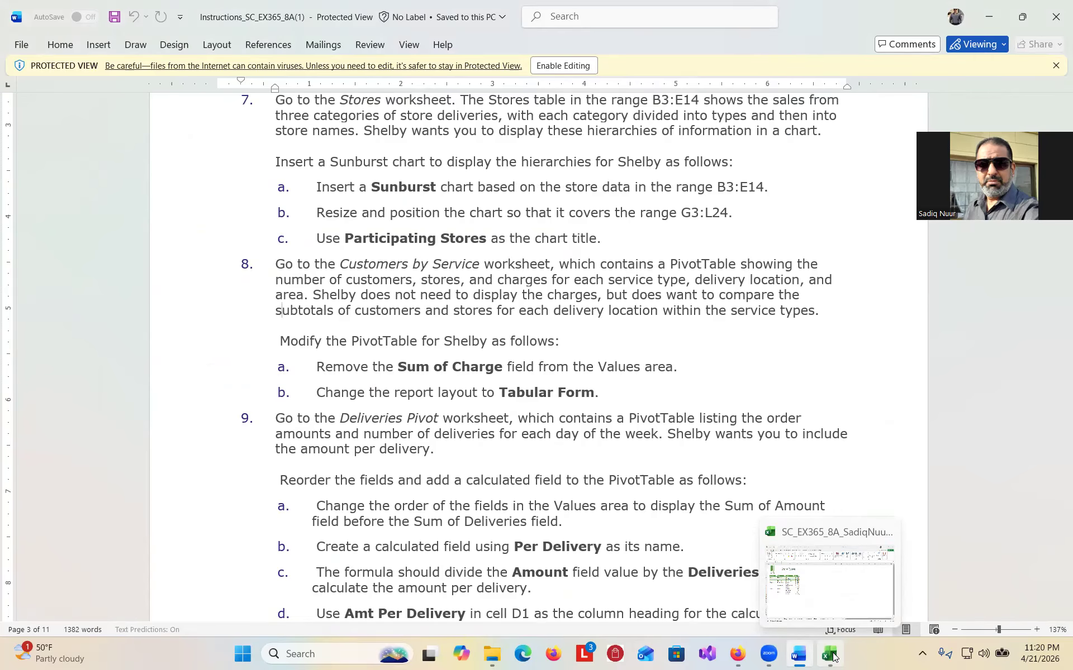
{"action": "left_click", "coordinate": [832, 652]}
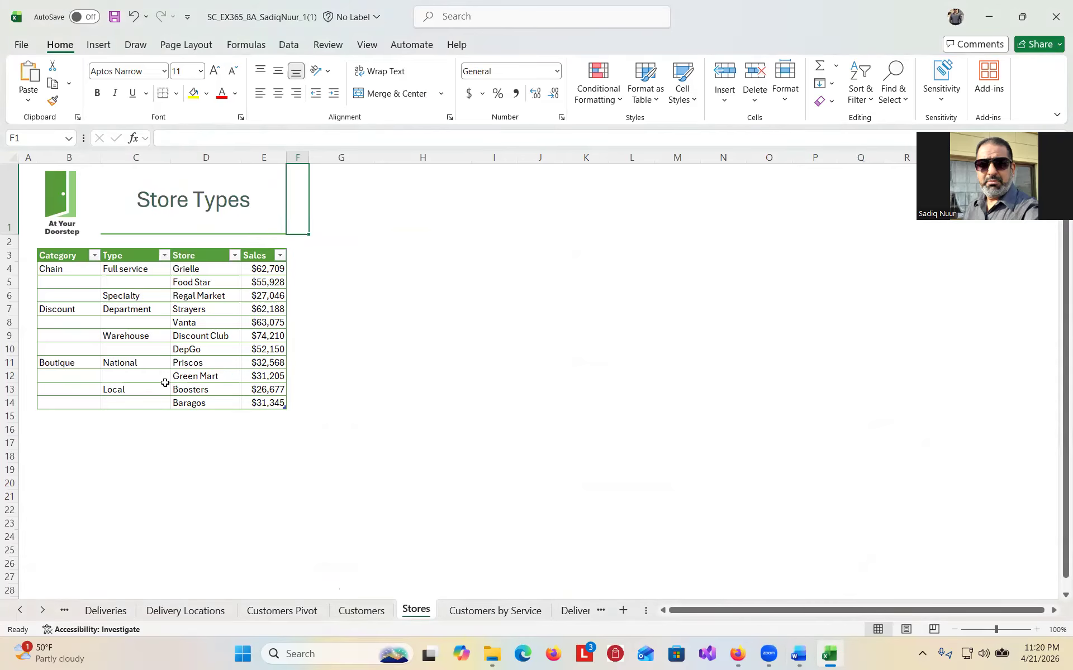
Insert a Sunburst chart based on the store data in the range B3:E14, as step 7a in Word requires
{"action": "left_click_drag", "start_coordinate": [60, 258], "coordinate": [279, 403]}
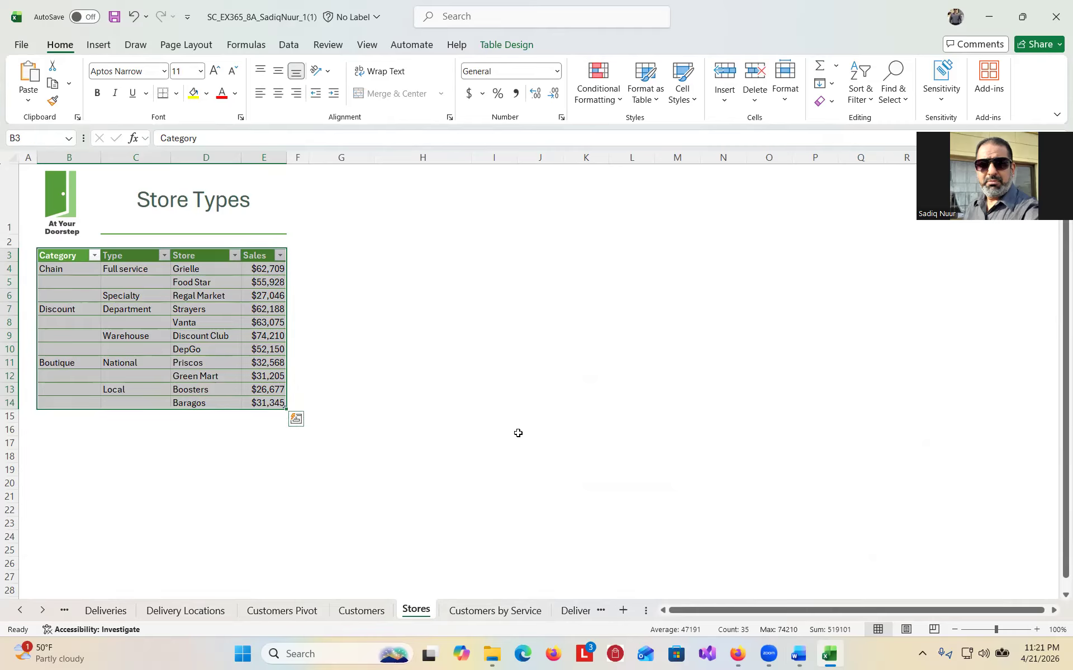
{"action": "mouse_move", "coordinate": [800, 656]}
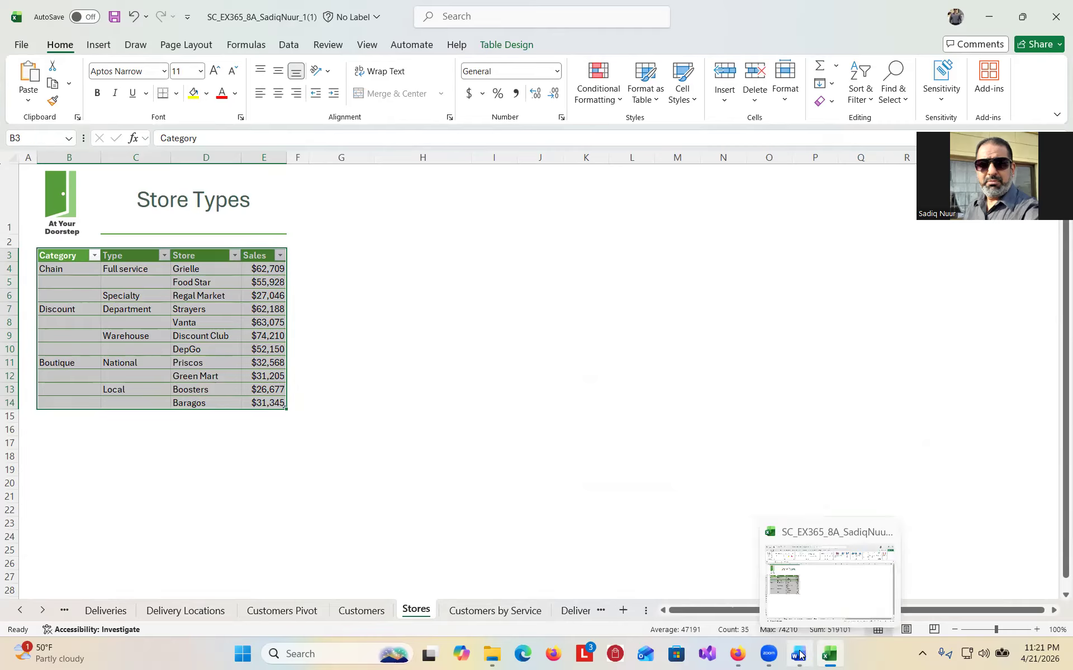
{"action": "left_click", "coordinate": [800, 656]}
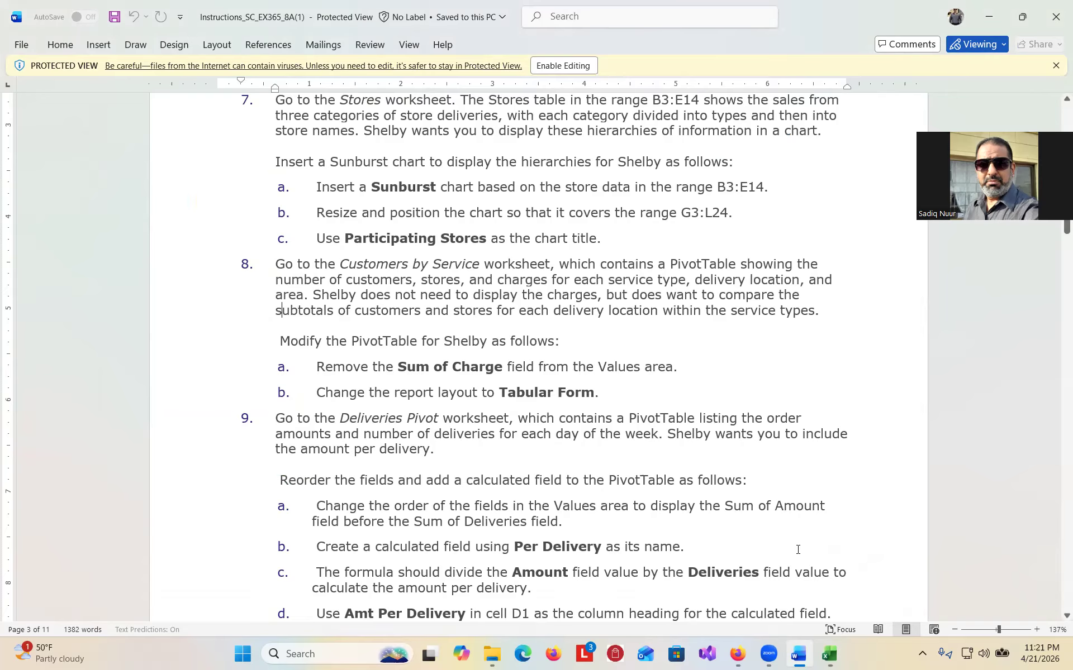
{"action": "left_click", "coordinate": [830, 654]}
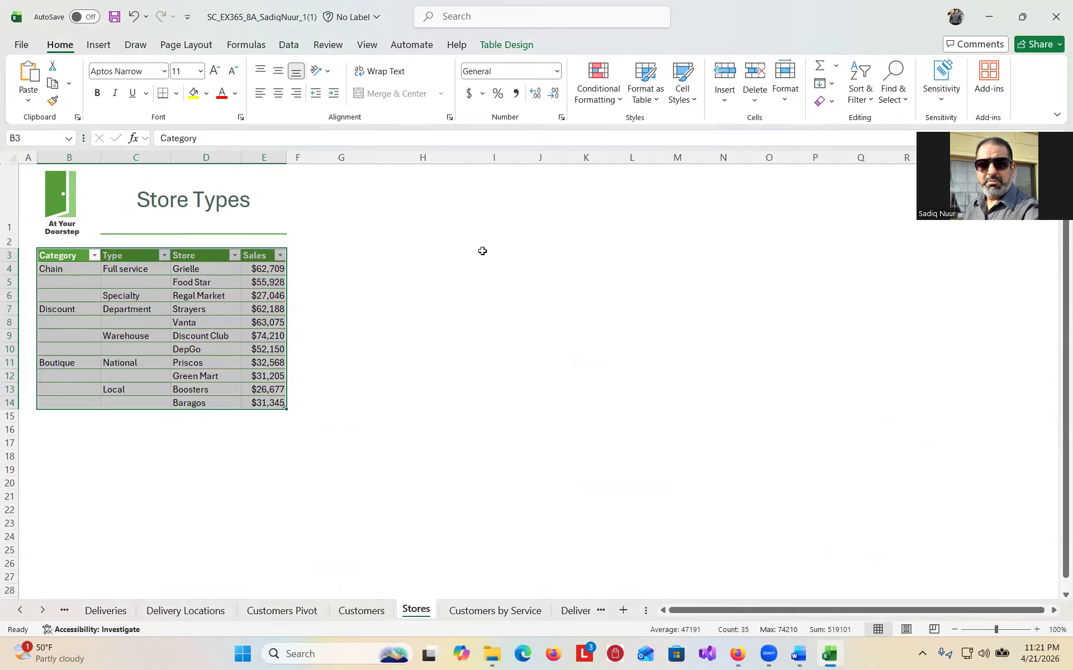
{"action": "left_click", "coordinate": [100, 46]}
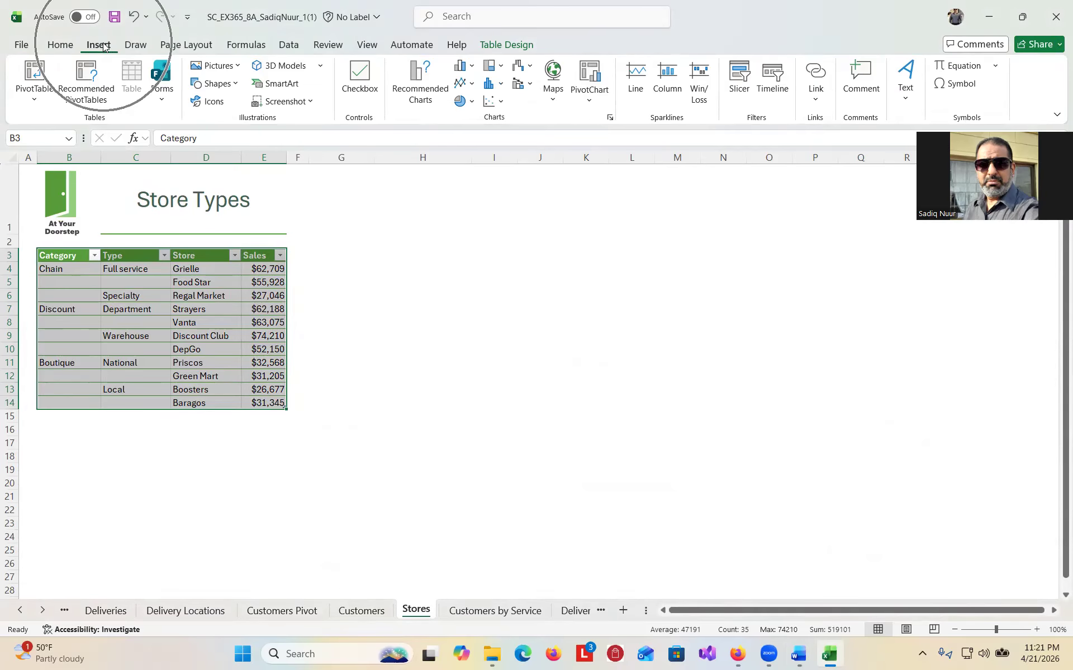
{"action": "key", "text": "ctrl+q"}
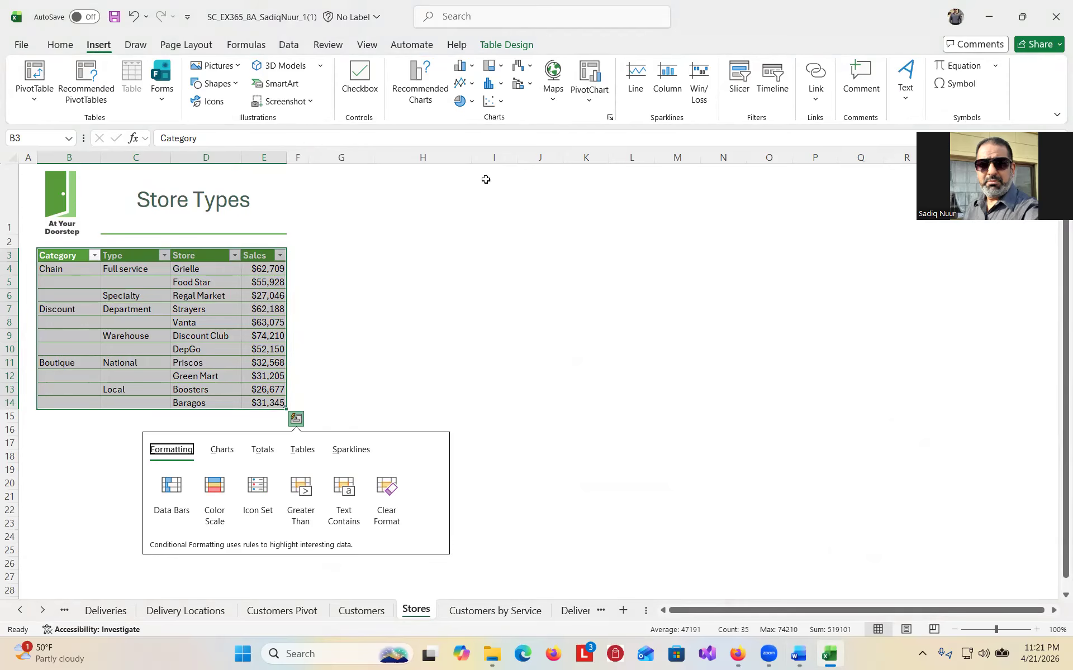
{"action": "key", "text": "Escape"}
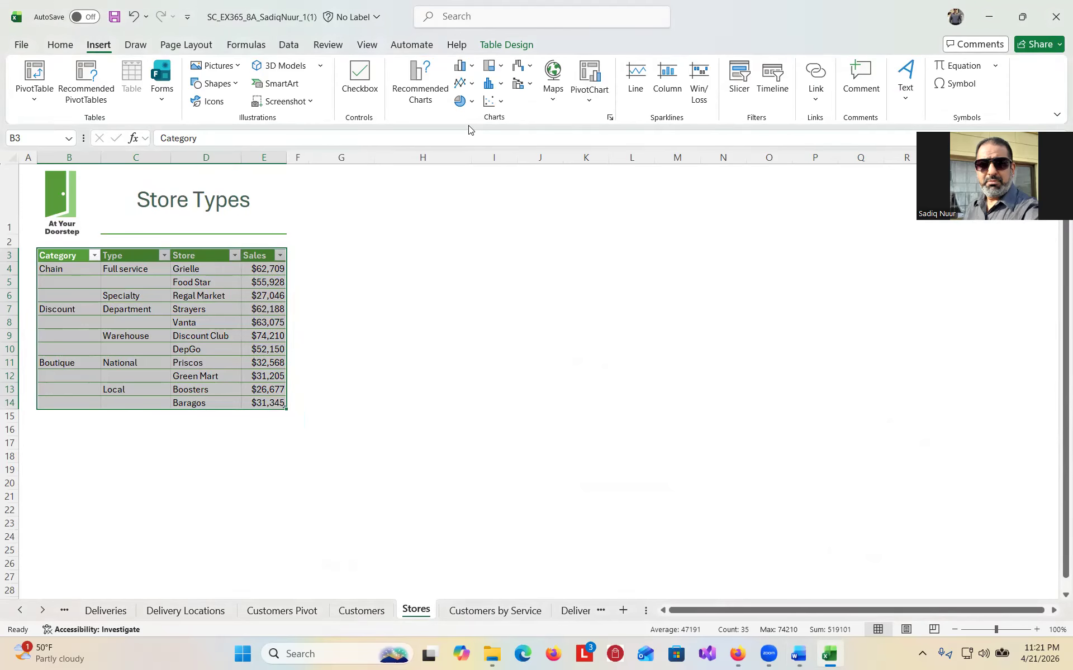
{"action": "left_click", "coordinate": [418, 70]}
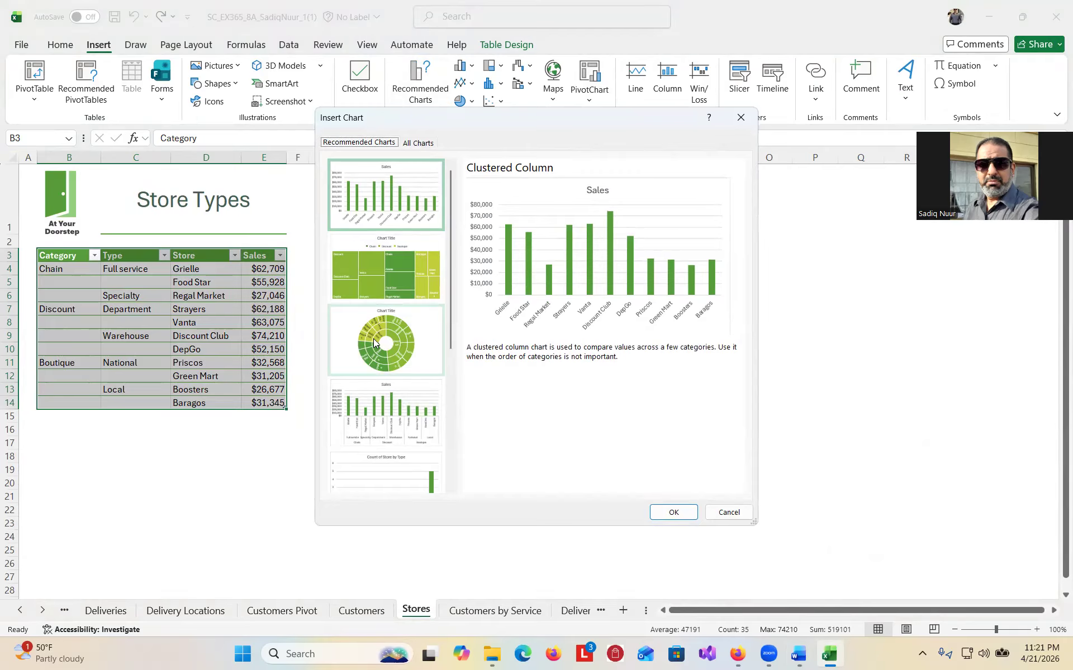
{"action": "left_click", "coordinate": [424, 144]}
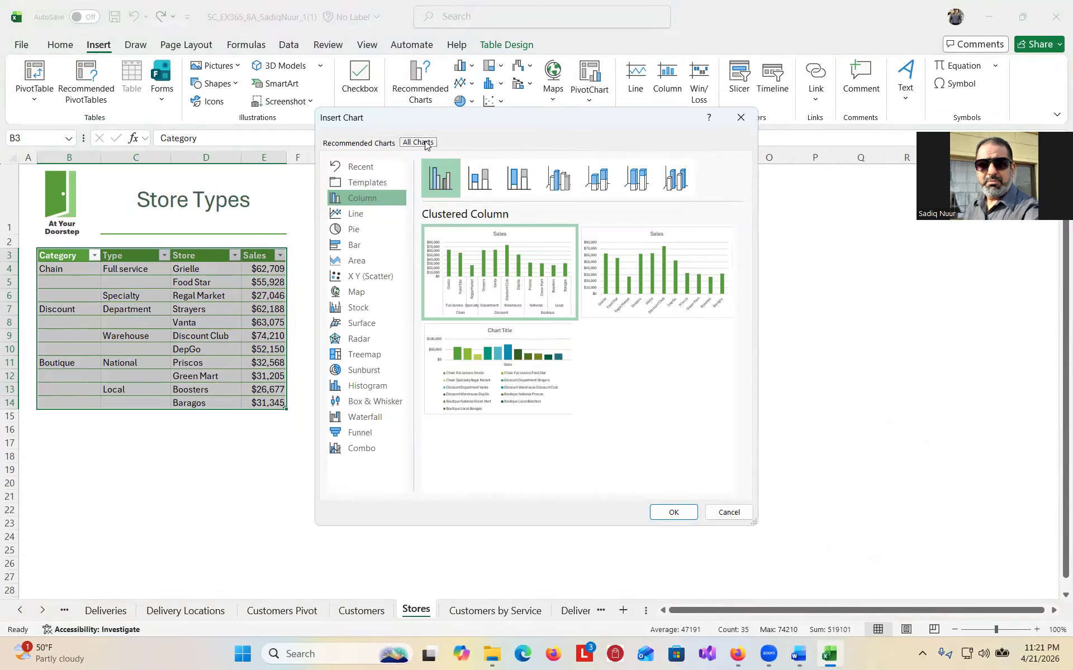
{"action": "left_click", "coordinate": [368, 374]}
{"action": "mouse_move", "coordinate": [506, 275]}
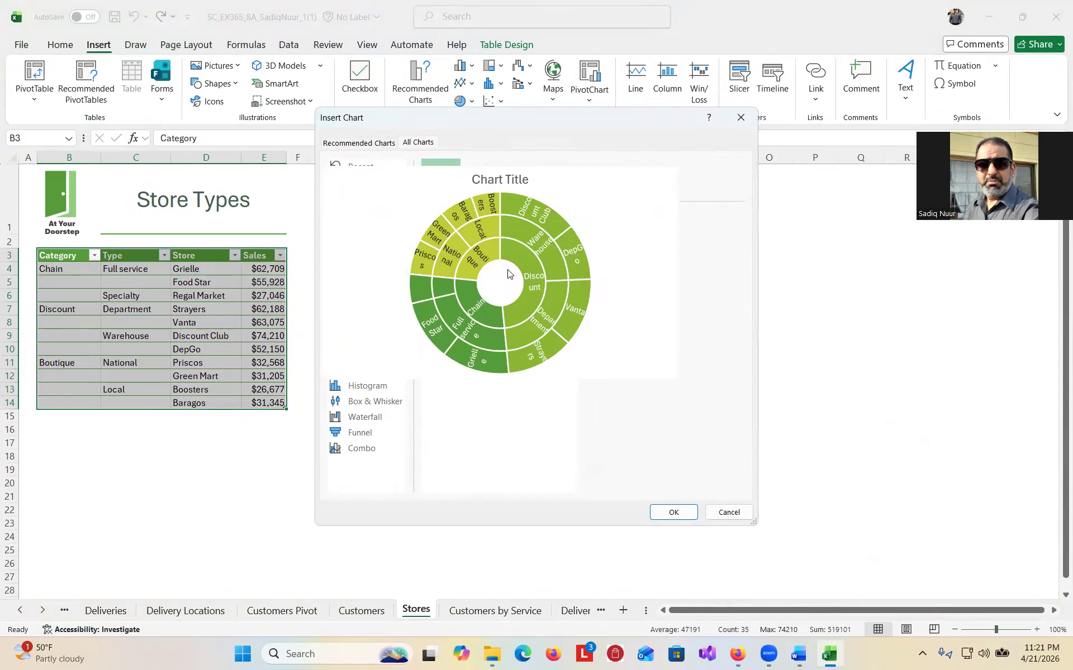
{"action": "left_click", "coordinate": [683, 512]}
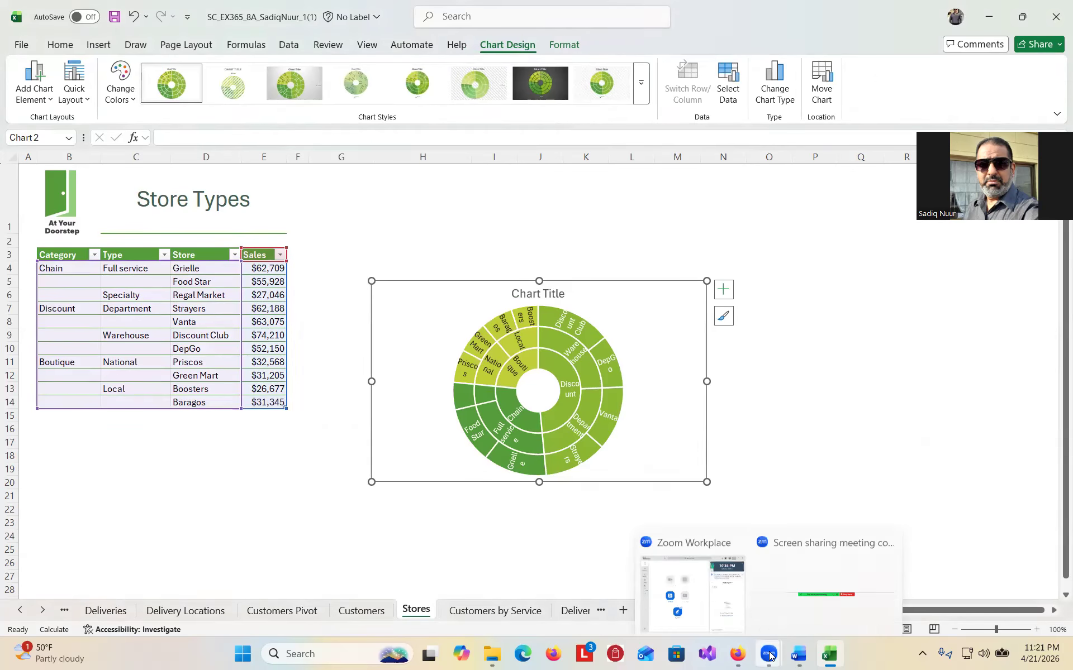
Move the Sunburst chart so its upper-left corner sits in cell G3
{"action": "left_click", "coordinate": [803, 657]}
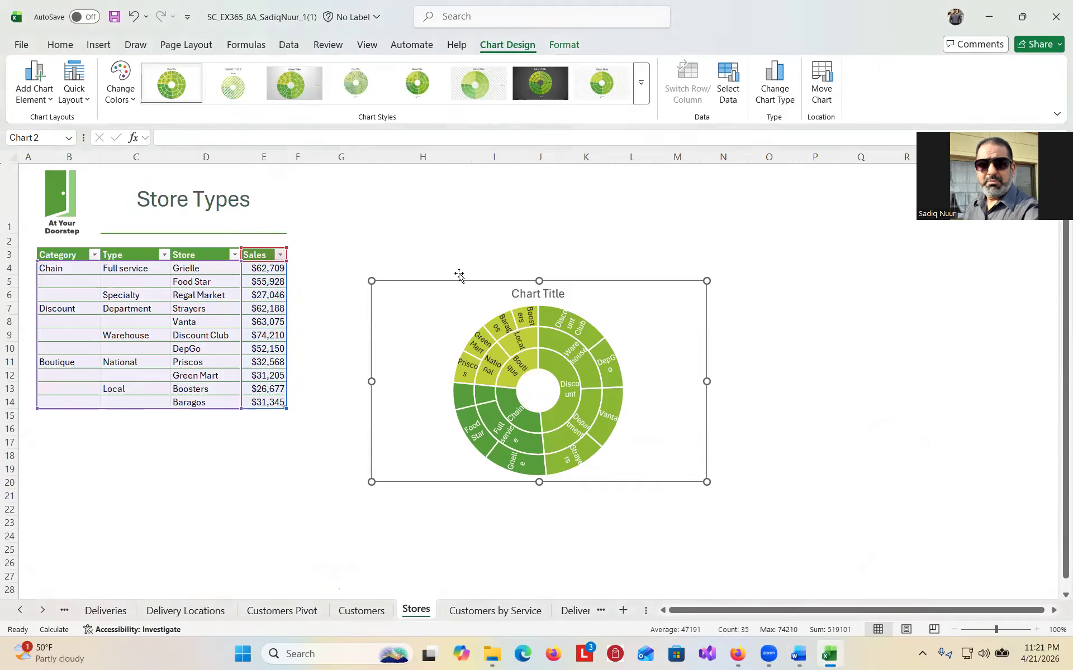
{"action": "left_click", "coordinate": [829, 654]}
{"action": "left_click_drag", "start_coordinate": [459, 281], "coordinate": [407, 246]}
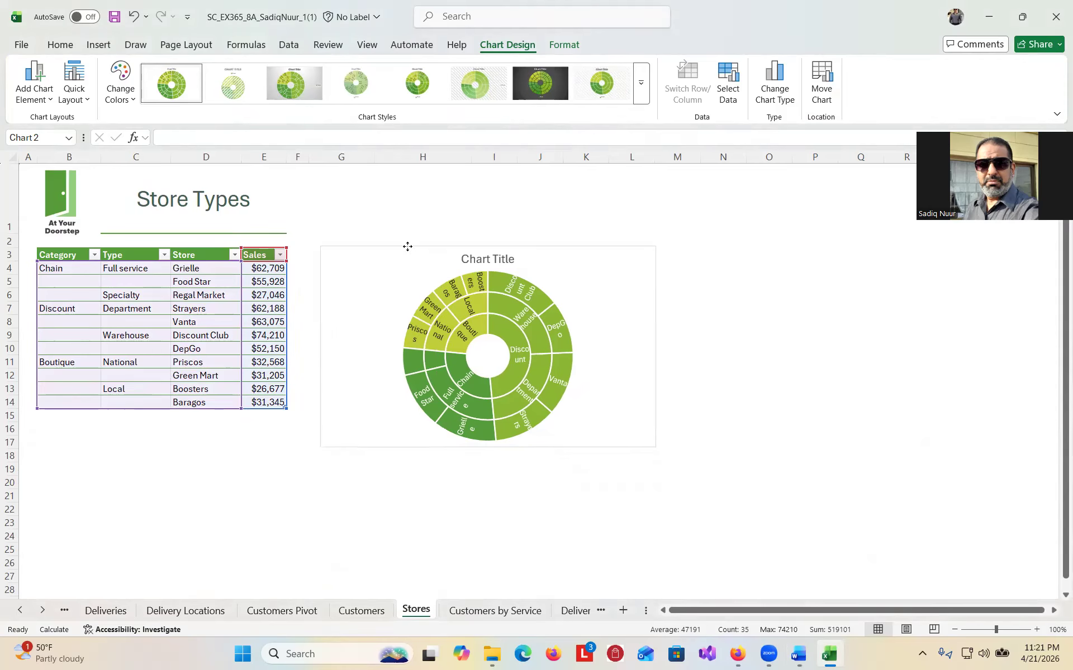
{"action": "left_click_drag", "start_coordinate": [407, 246], "coordinate": [394, 244]}
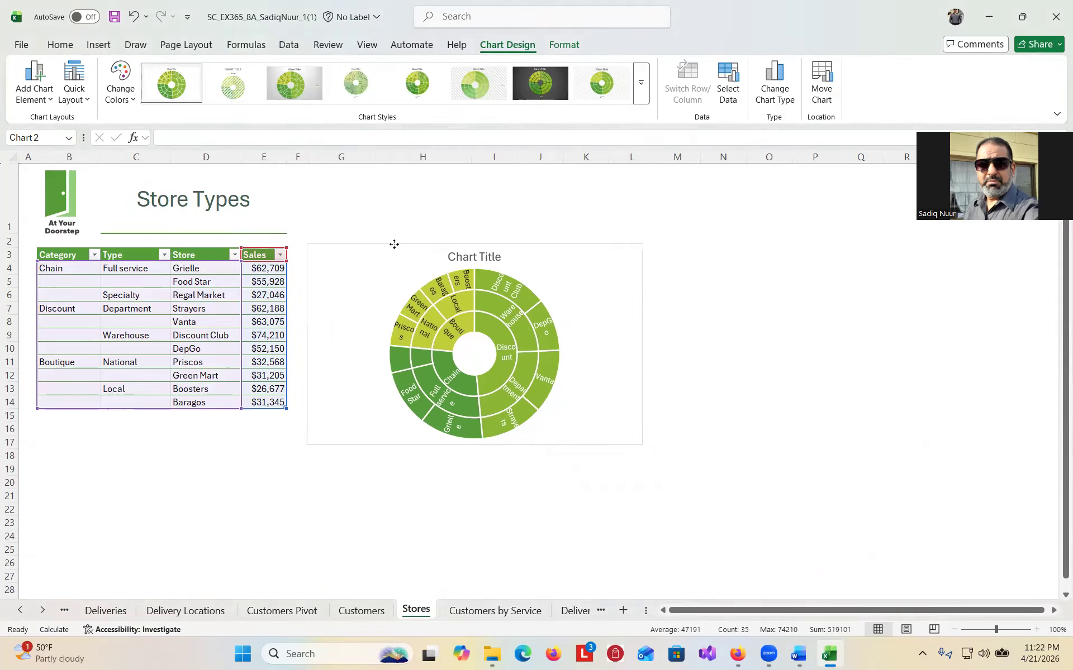
{"action": "left_click_drag", "start_coordinate": [394, 244], "coordinate": [394, 247]}
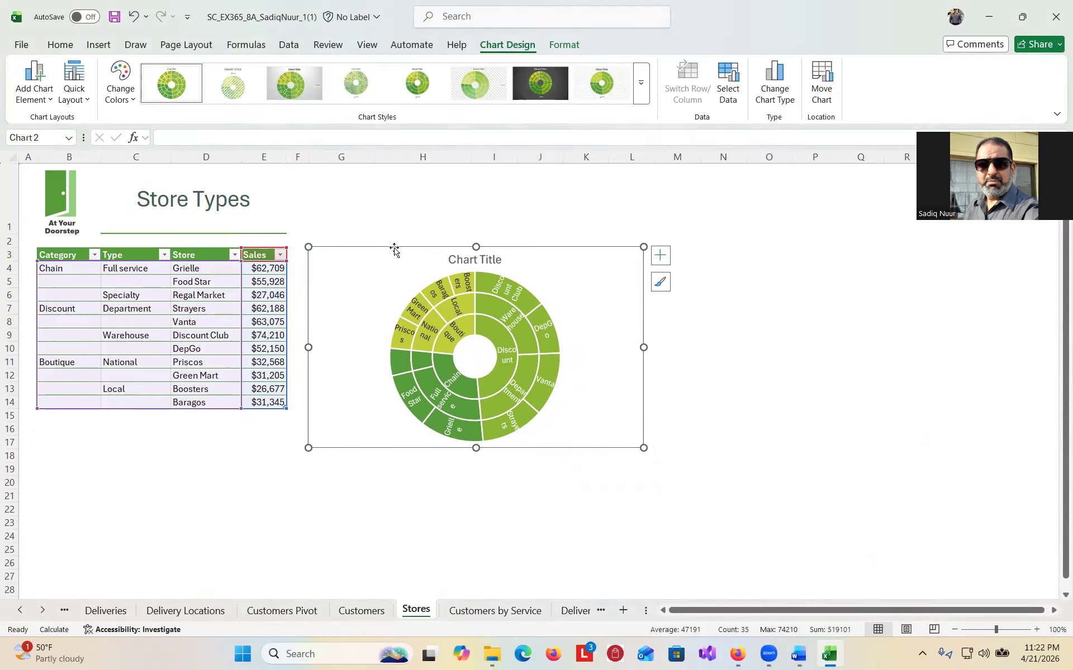
Check the range G3:L24 in step 7b in Word, and extend the chart's lower edge down to row 24 in Excel
{"action": "left_click", "coordinate": [800, 654]}
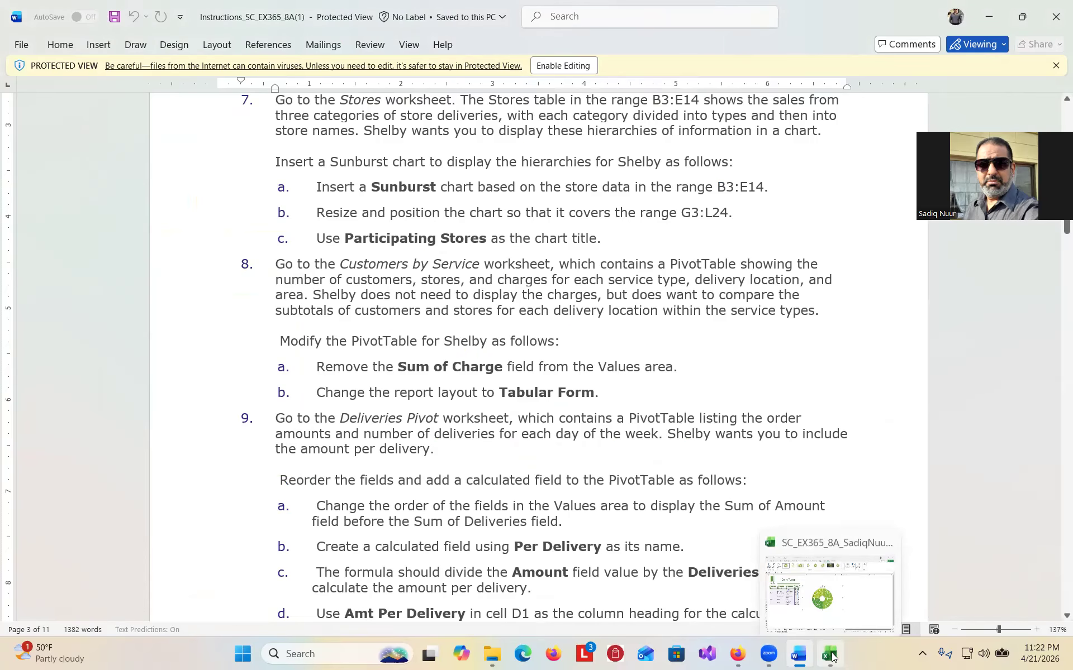
{"action": "left_click", "coordinate": [832, 658]}
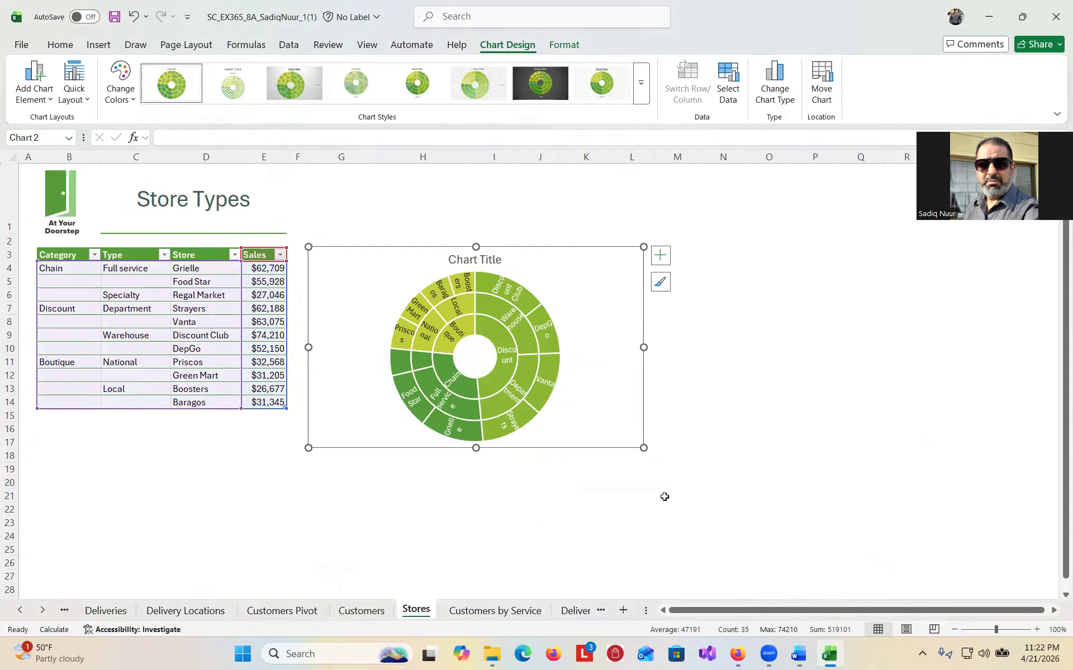
{"action": "left_click_drag", "start_coordinate": [476, 448], "coordinate": [484, 535]}
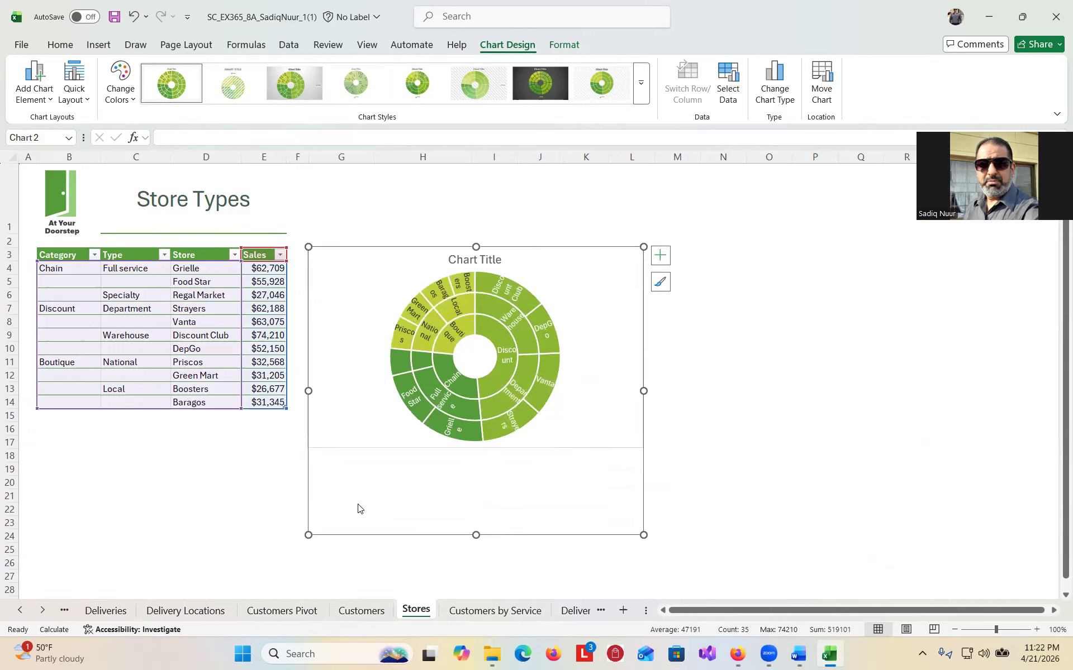
{"action": "left_click", "coordinate": [10, 536]}
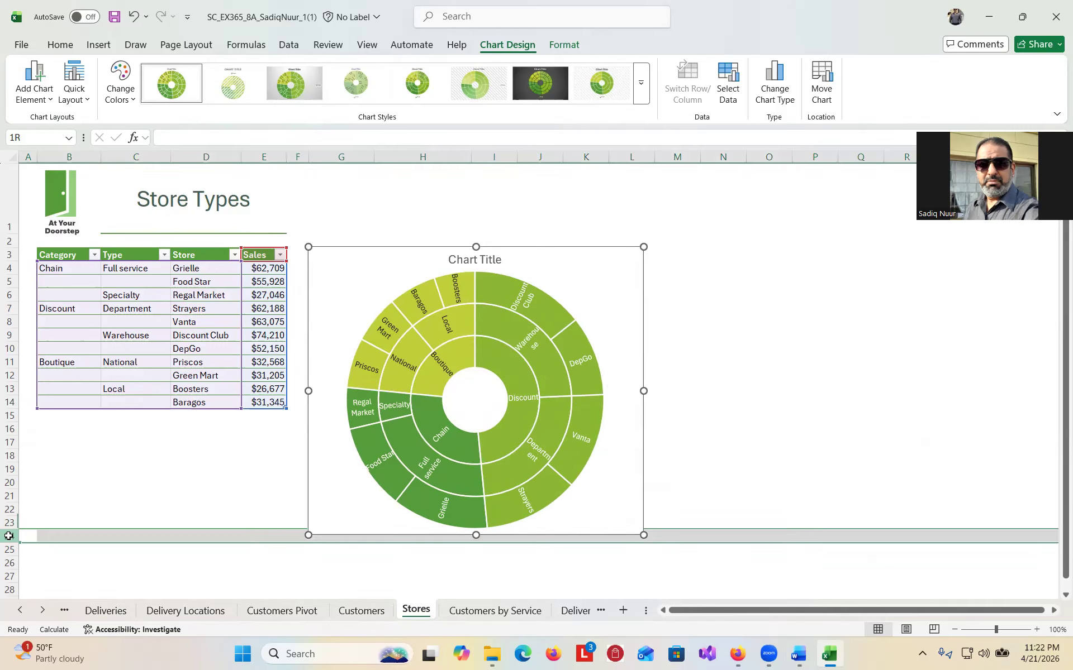
{"action": "left_click", "coordinate": [591, 523]}
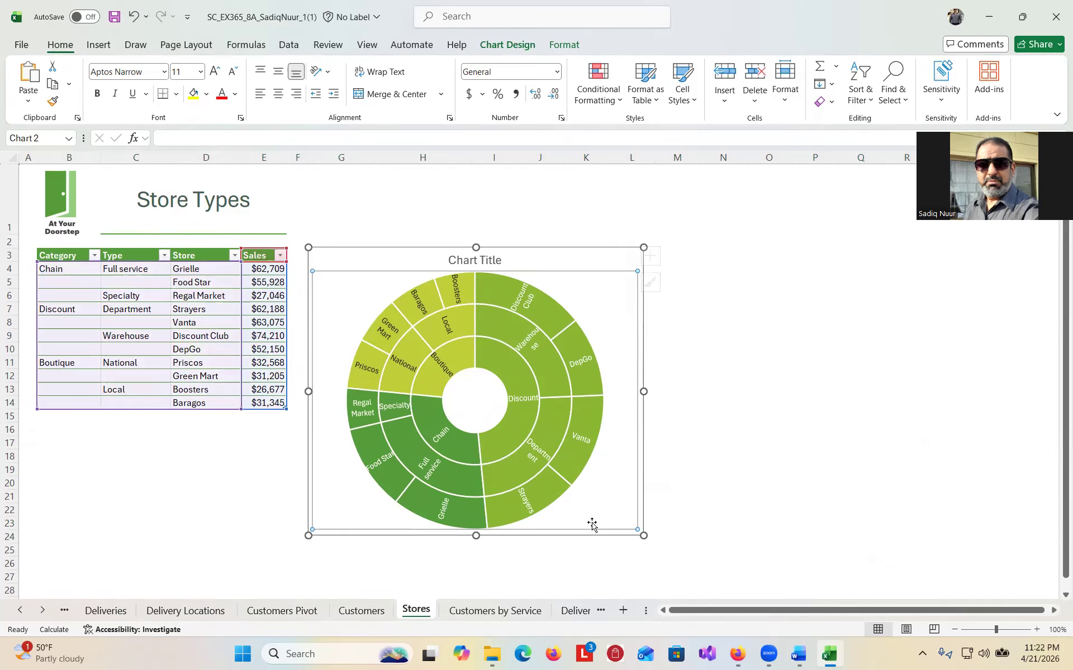
{"action": "left_click_drag", "start_coordinate": [476, 537], "coordinate": [476, 546]}
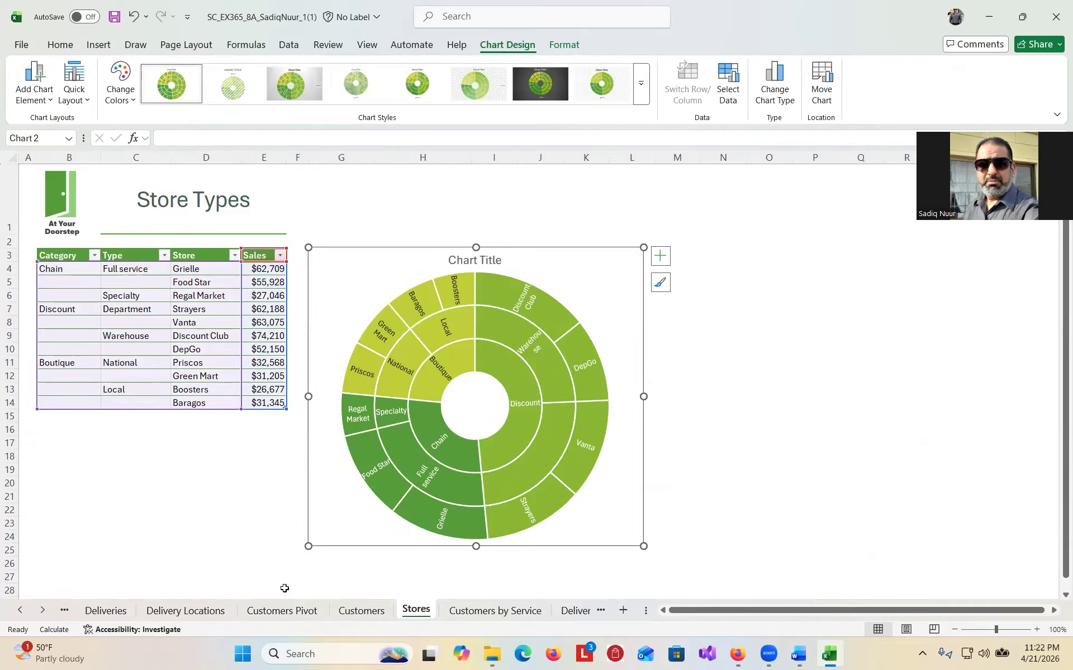
{"action": "left_click", "coordinate": [9, 537]}
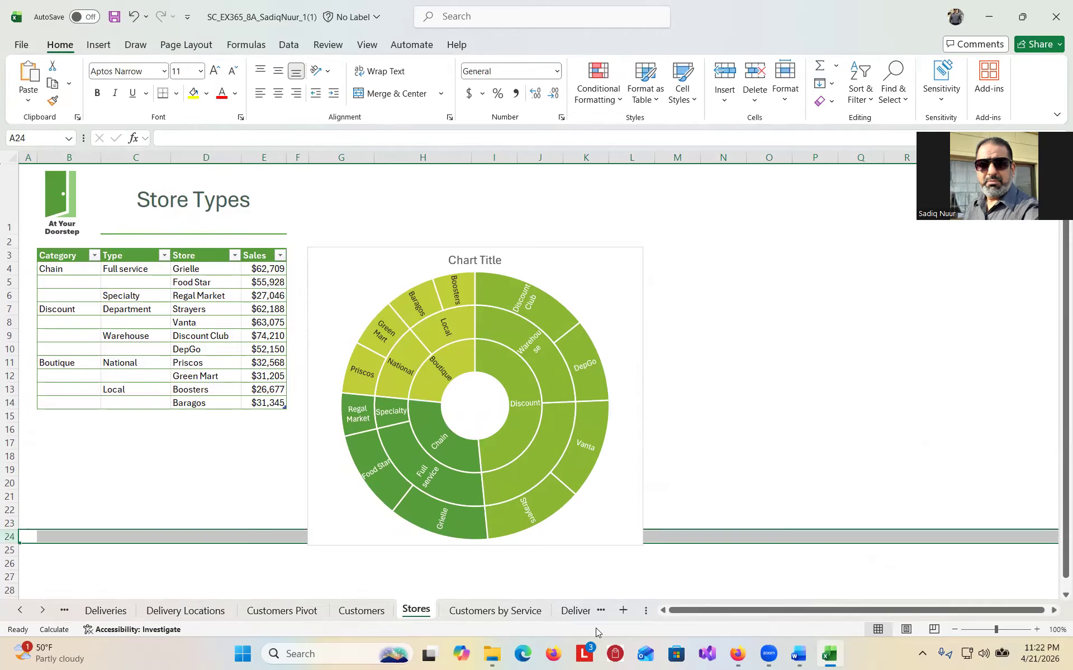
{"action": "left_click", "coordinate": [597, 537]}
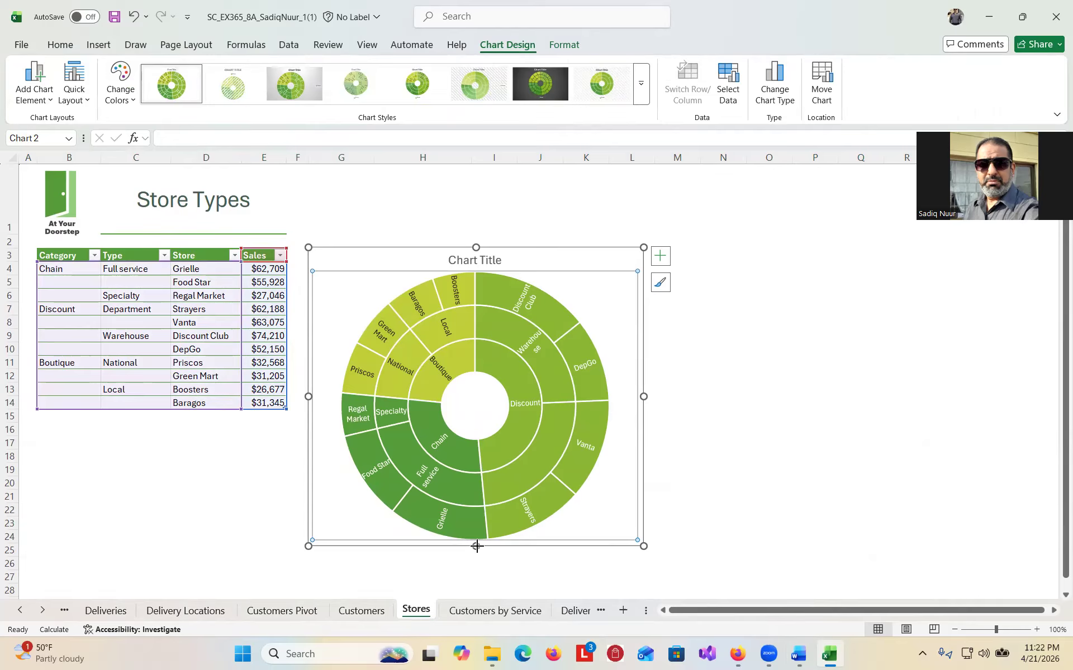
{"action": "left_click_drag", "start_coordinate": [477, 546], "coordinate": [476, 545]}
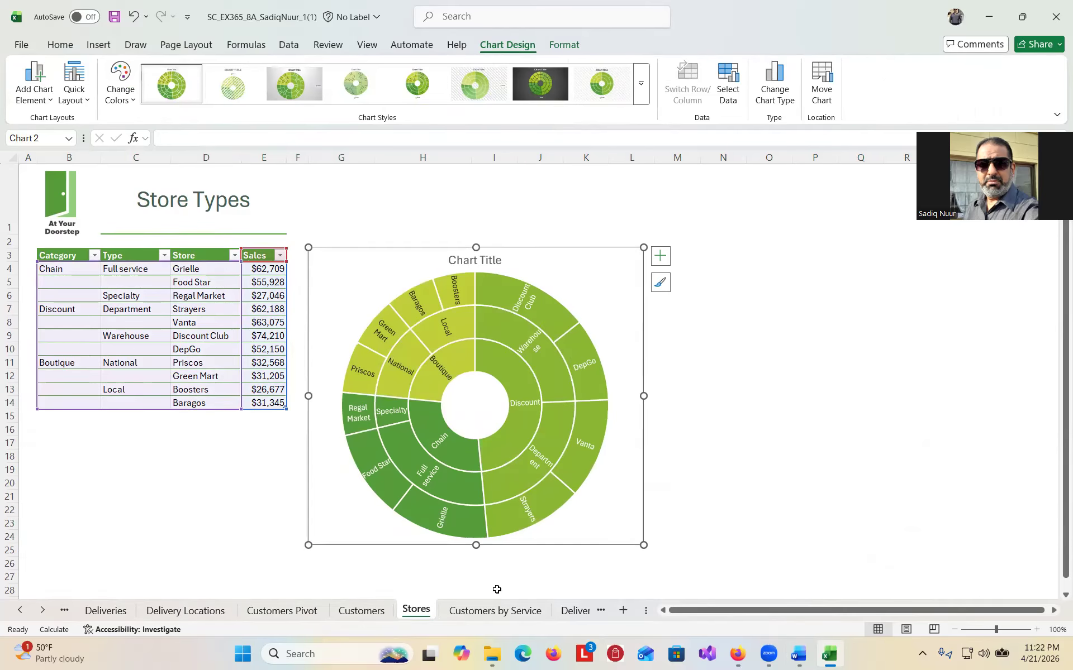
{"action": "left_click", "coordinate": [497, 589]}
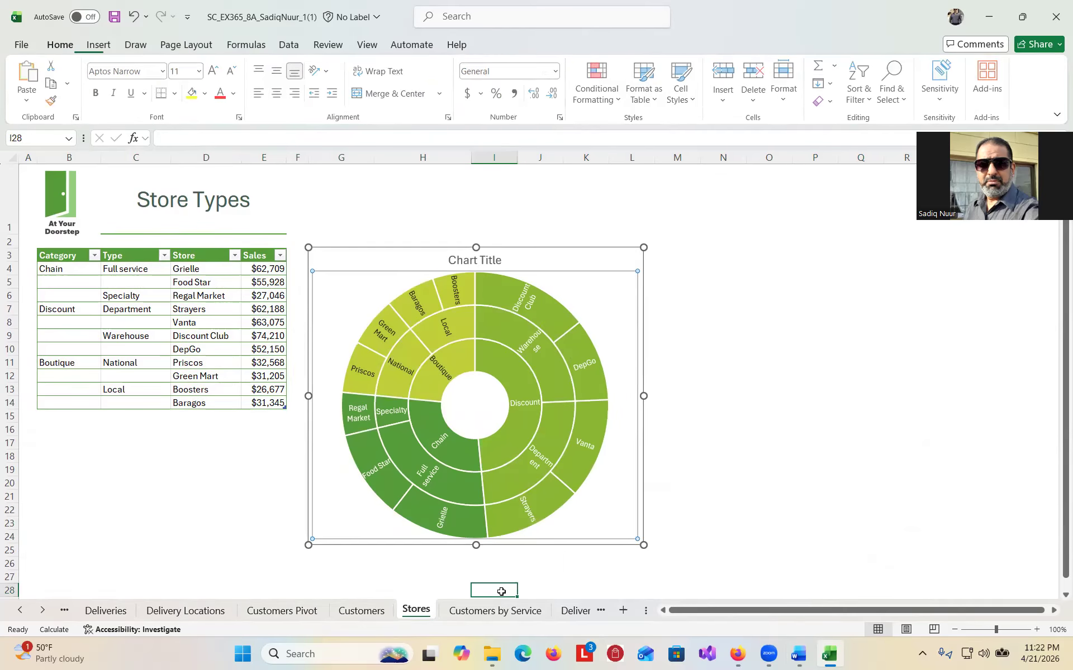
Check the chart's alignment with rows 3 and 24, and widen it toward the outer edge of column L
{"action": "left_click", "coordinate": [8, 537]}
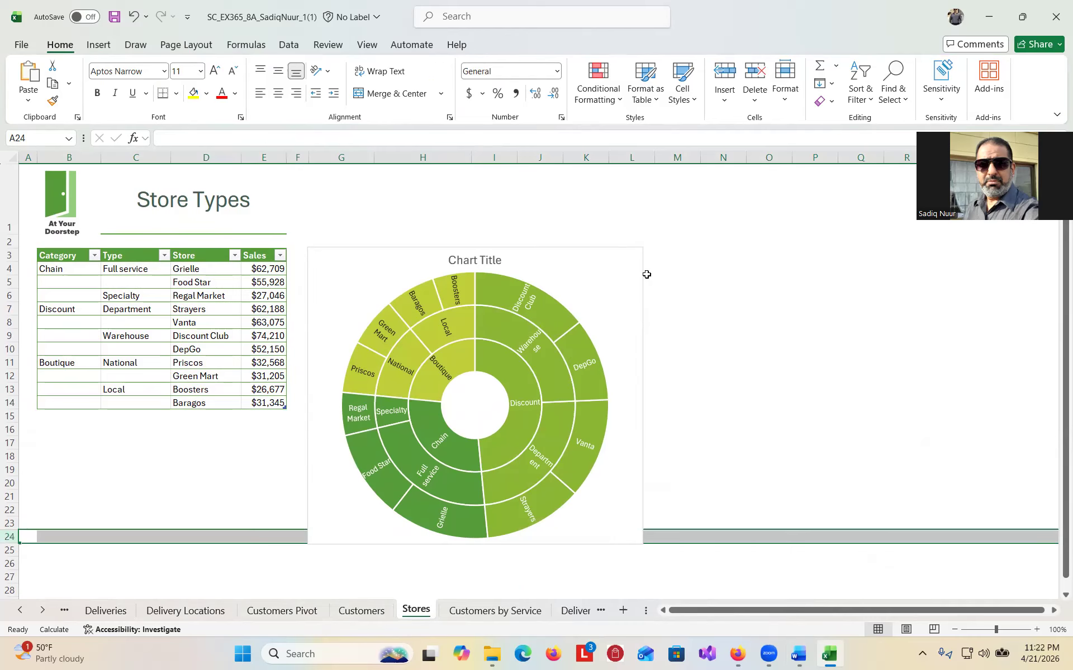
{"action": "left_click", "coordinate": [9, 255]}
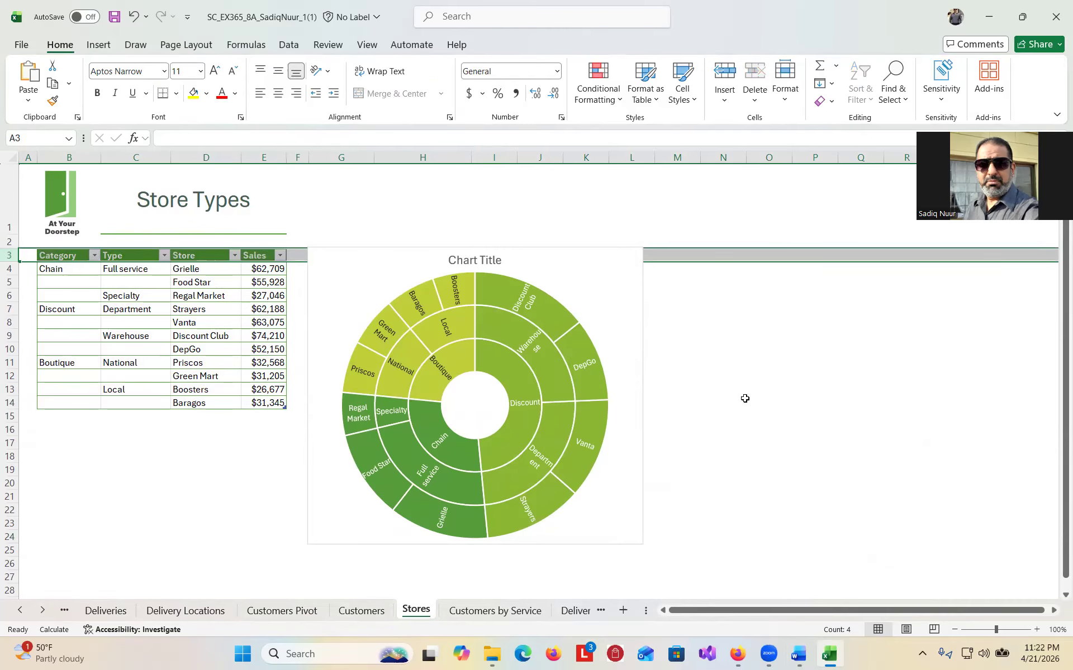
{"action": "left_click", "coordinate": [640, 420]}
{"action": "left_click_drag", "start_coordinate": [644, 395], "coordinate": [652, 395]}
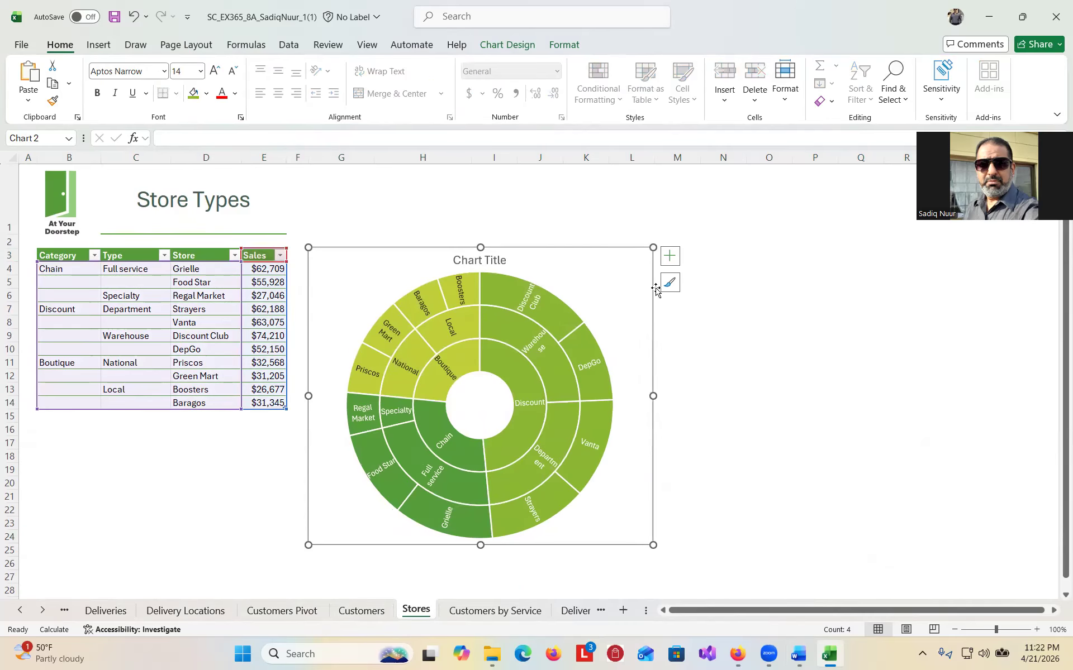
Widen the Sunburst chart slightly so it reaches the outer edge of column L, and check its alignment with that column
{"action": "left_click", "coordinate": [636, 155]}
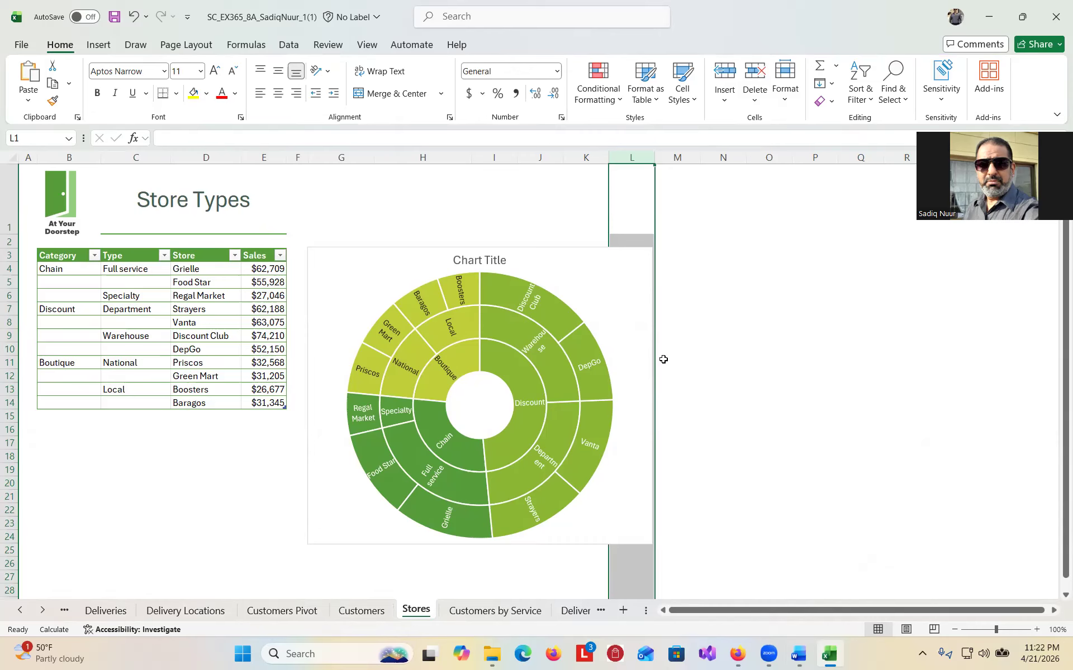
{"action": "left_click", "coordinate": [643, 368]}
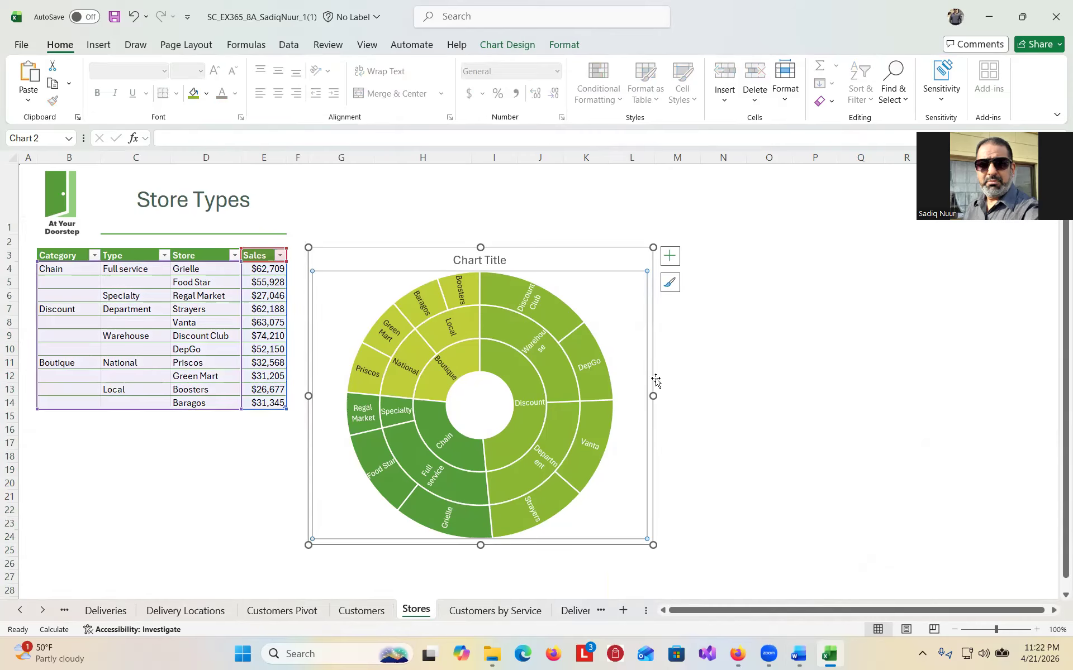
{"action": "left_click_drag", "start_coordinate": [652, 396], "coordinate": [655, 395]}
{"action": "left_click", "coordinate": [692, 402]}
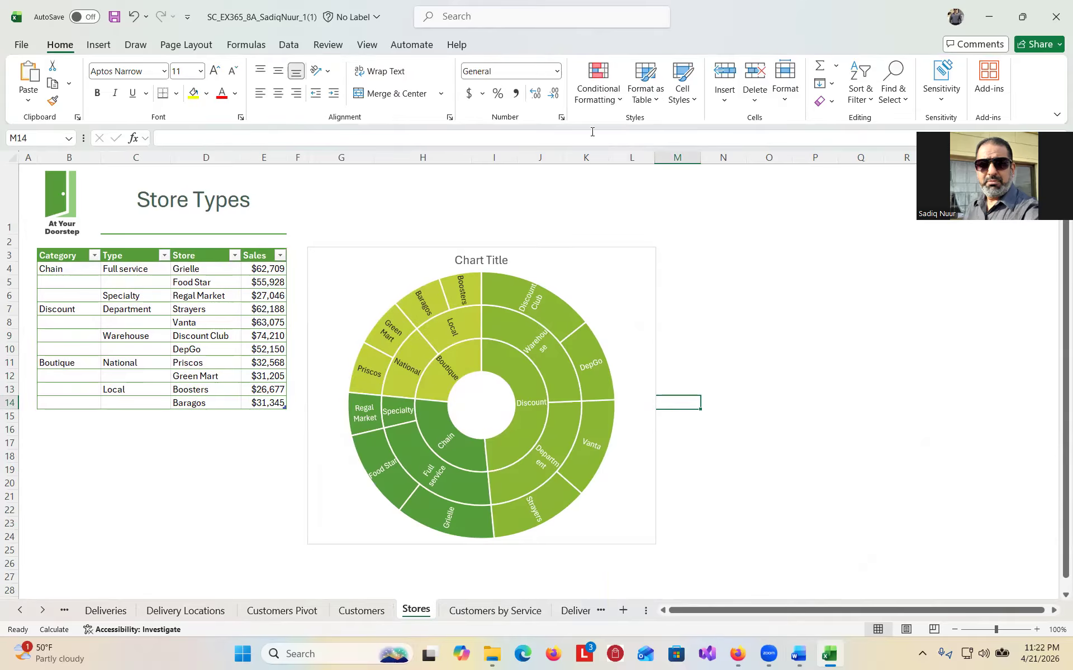
{"action": "left_click", "coordinate": [642, 160]}
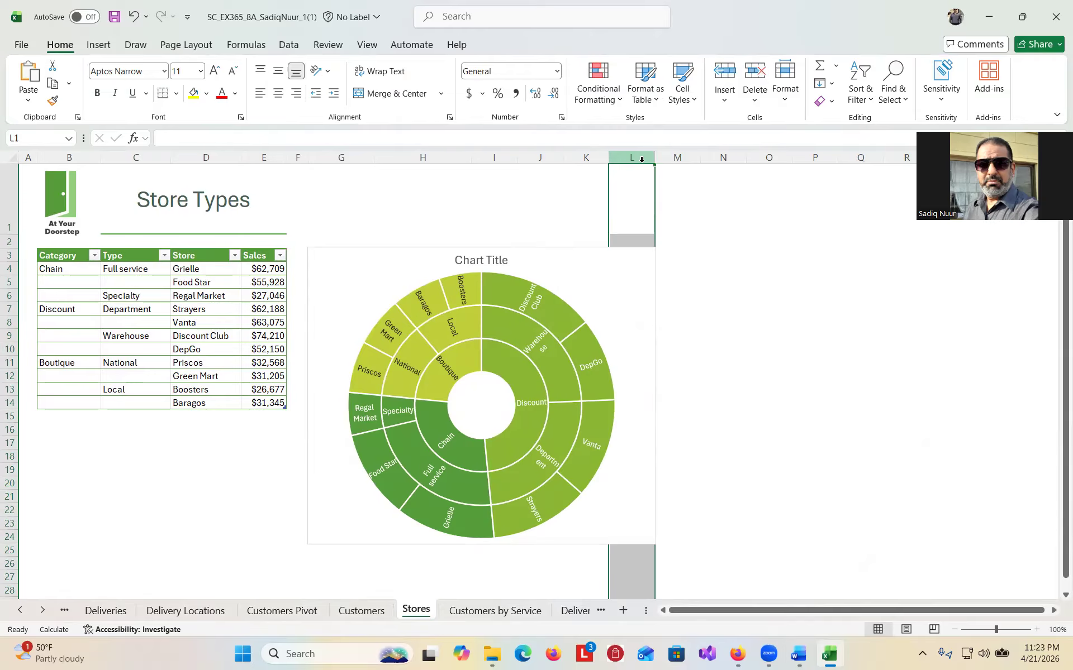
{"action": "left_click", "coordinate": [798, 310]}
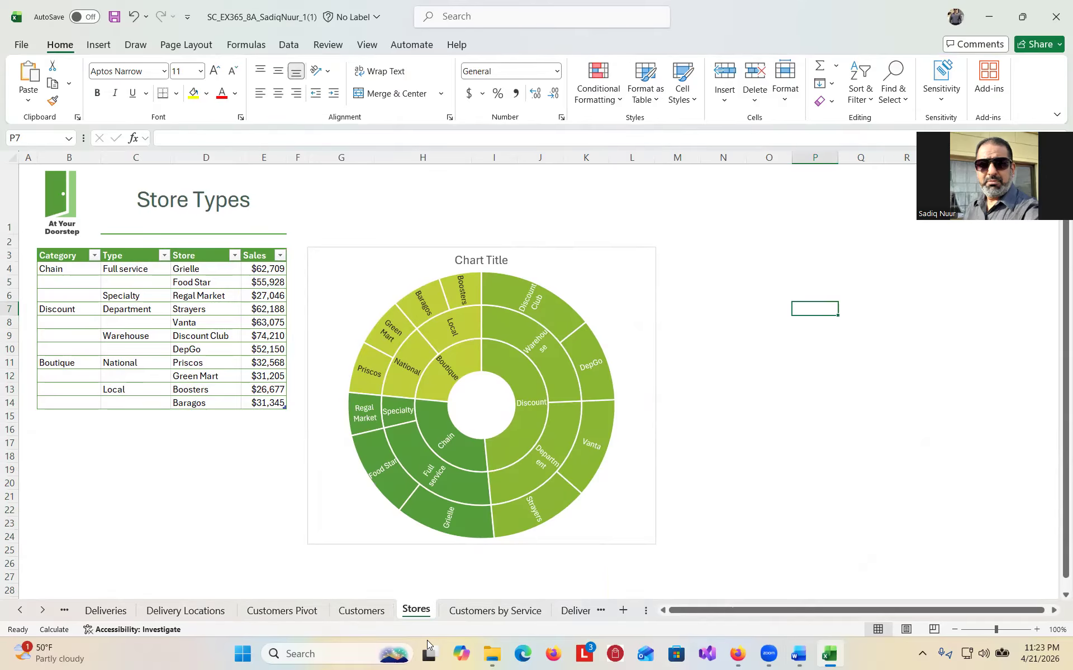
Recheck the required chart range in step 7b in Word, and compare the chart's edge with column L in Excel
{"action": "left_click", "coordinate": [797, 654]}
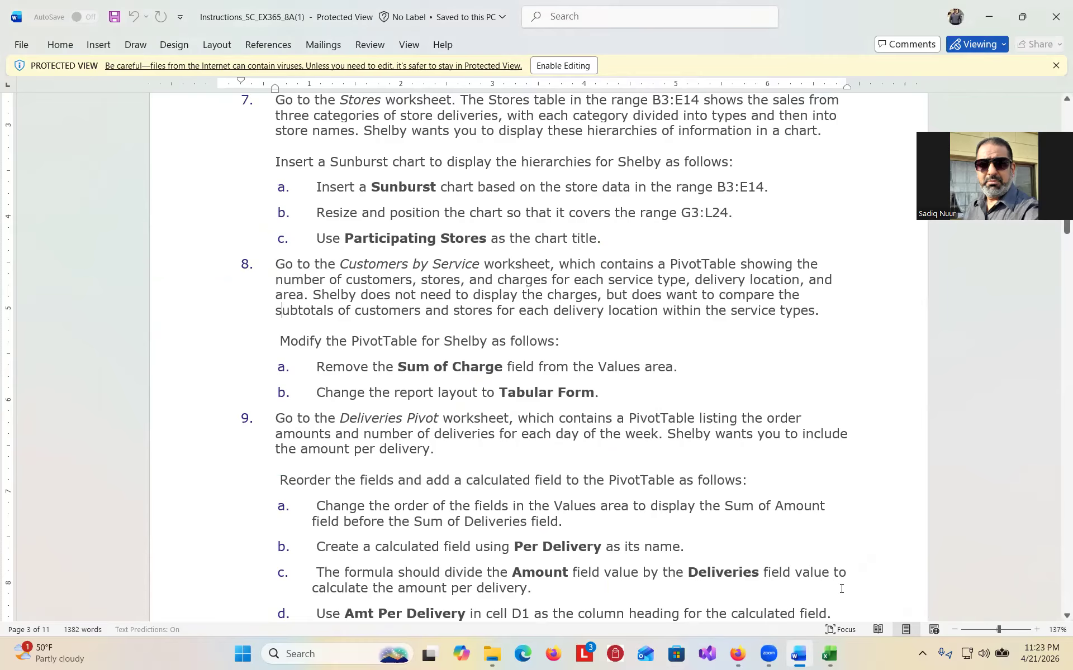
{"action": "left_click", "coordinate": [830, 653]}
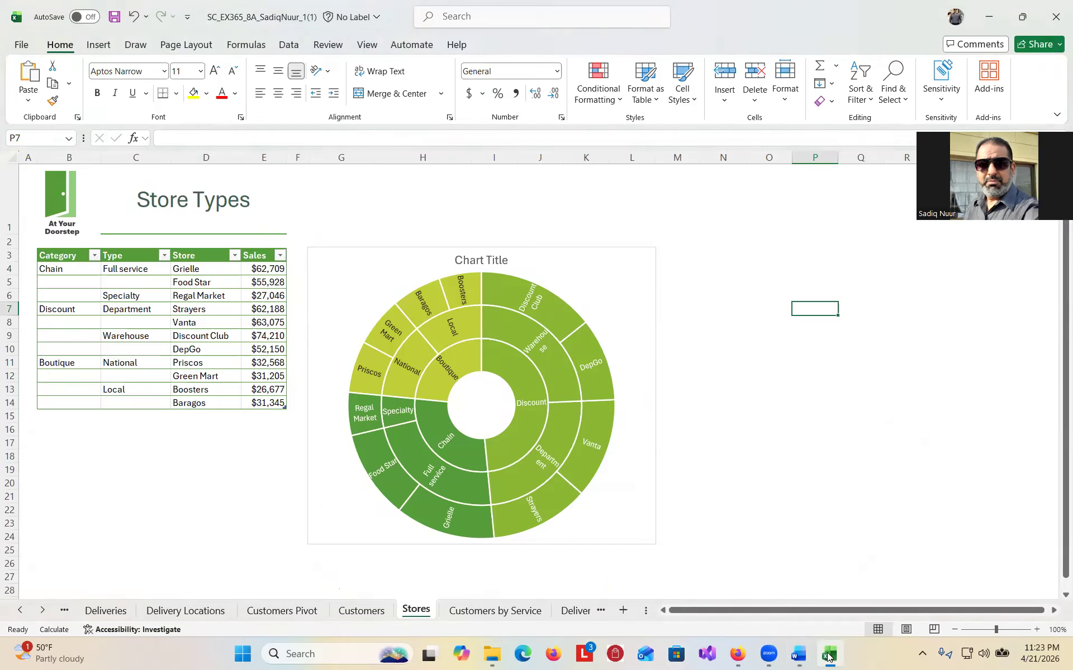
{"action": "left_click", "coordinate": [629, 158]}
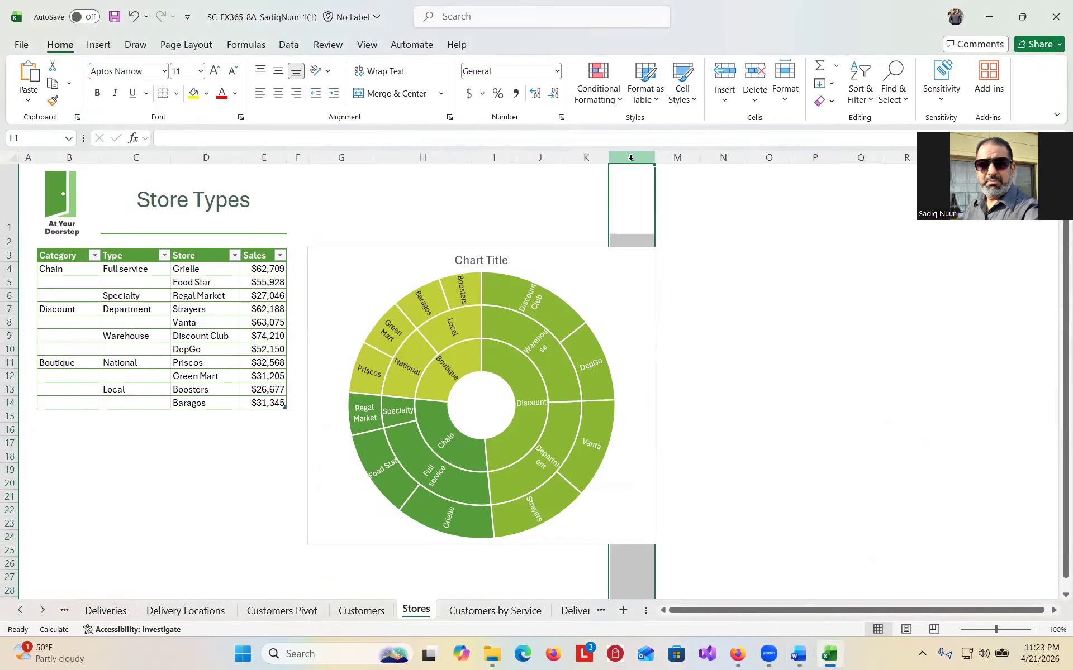
Copy "Participating Stores" from step 7c in Word and paste it over the Sunburst chart's placeholder title in Excel
{"action": "left_click", "coordinate": [798, 653]}
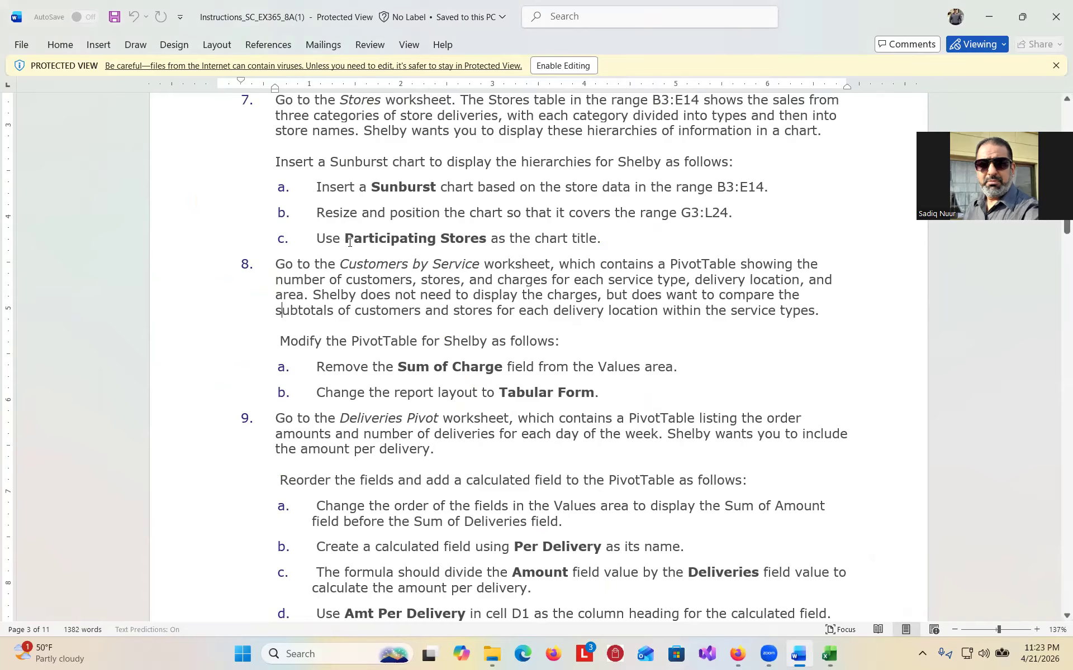
{"action": "left_click_drag", "start_coordinate": [345, 239], "coordinate": [467, 239]}
{"action": "key", "text": "ctrl+c"}
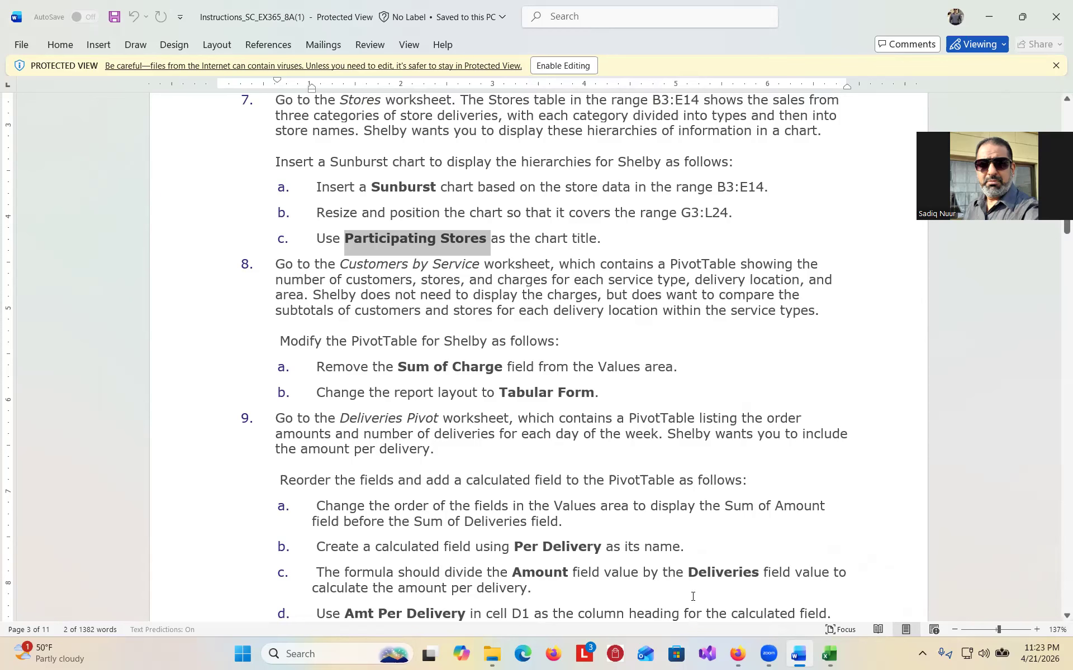
{"action": "left_click", "coordinate": [829, 654]}
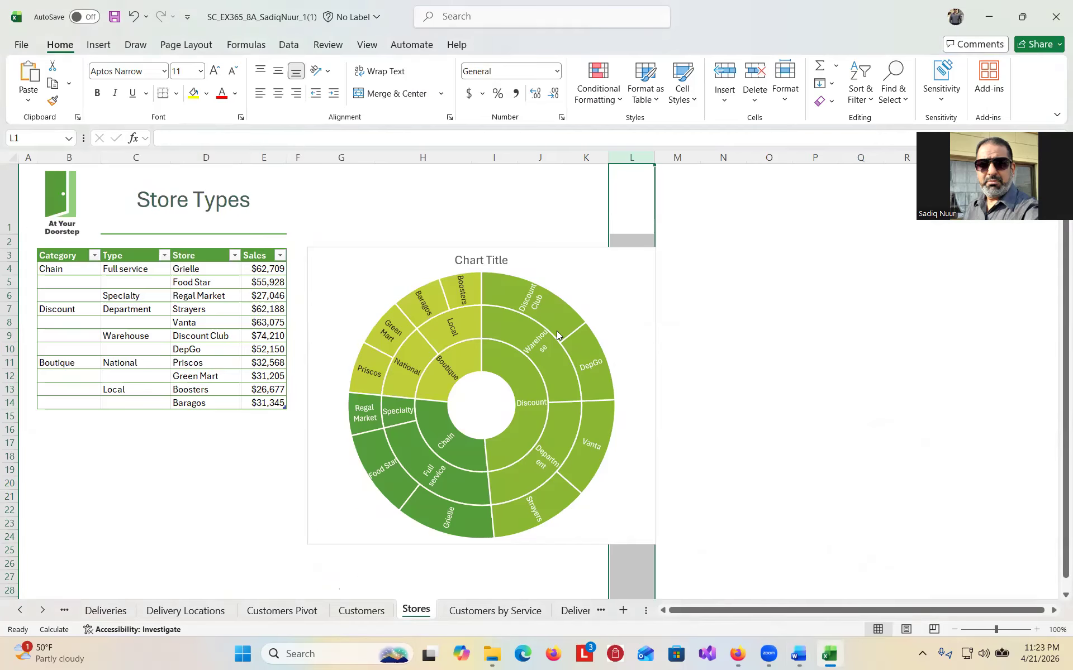
{"action": "left_click", "coordinate": [480, 261]}
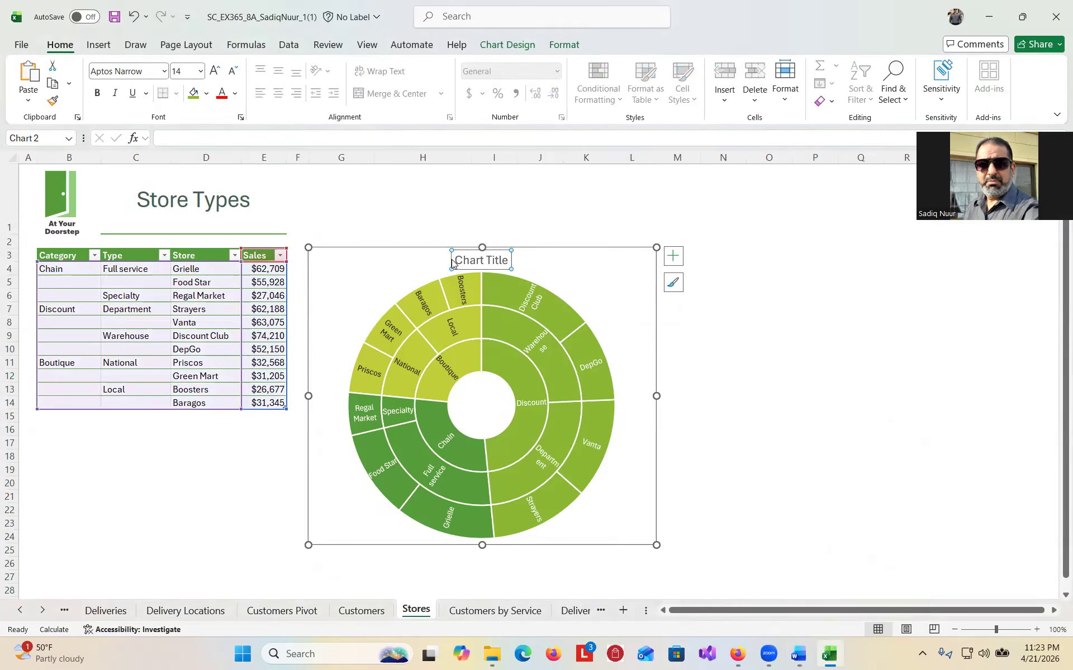
{"action": "left_click_drag", "start_coordinate": [457, 260], "coordinate": [499, 259]}
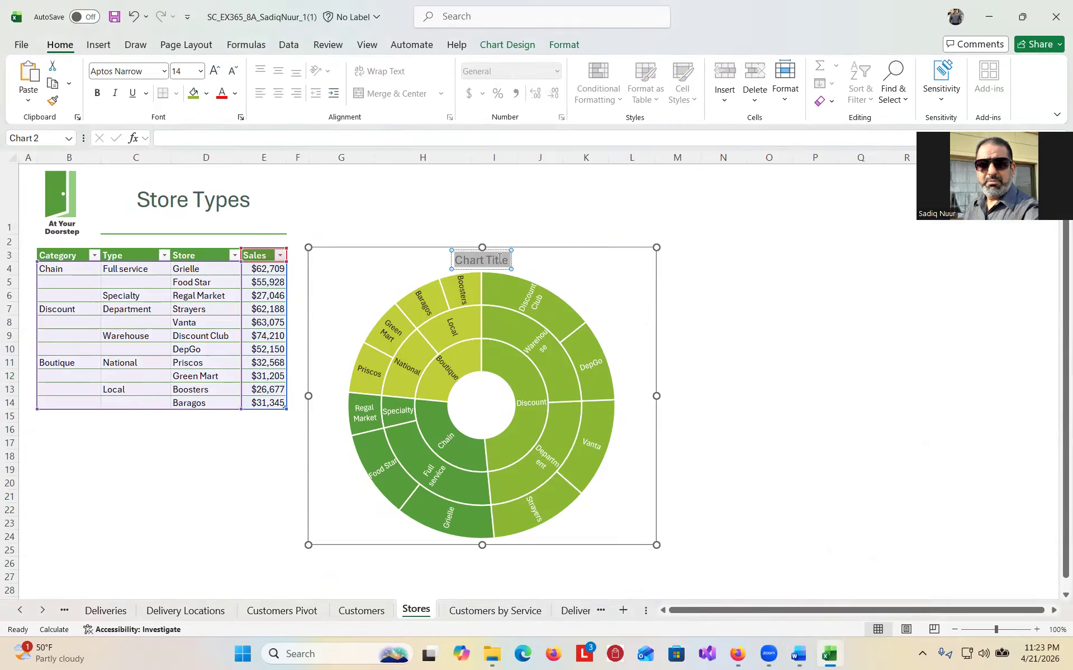
{"action": "key", "text": "ctrl+v"}
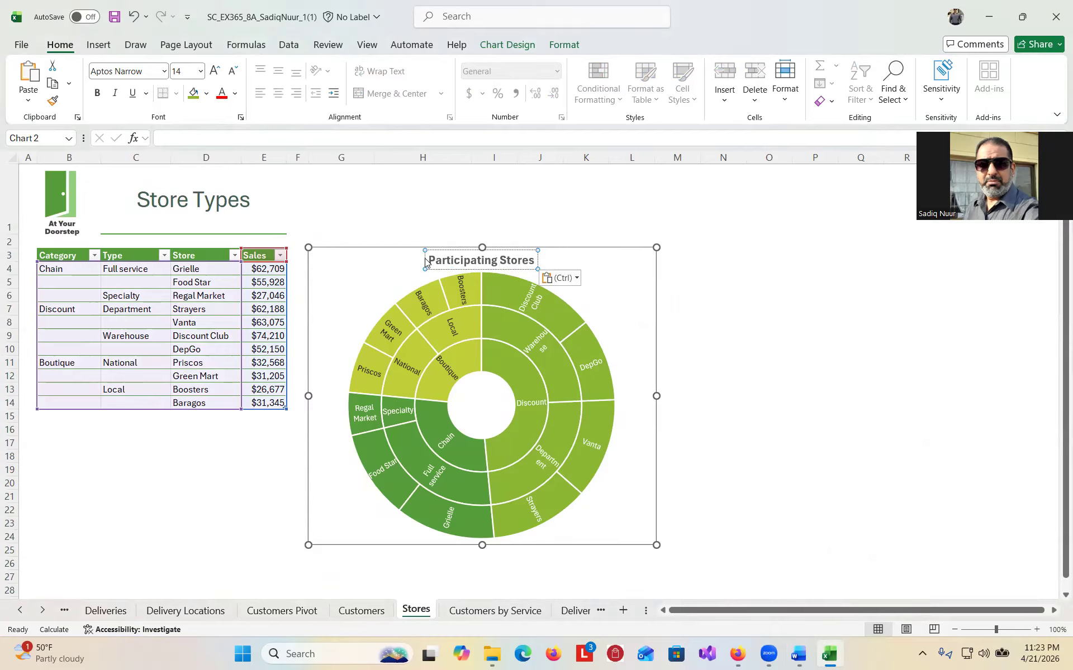
Remove the bold formatting from the Participating Stores chart title
{"action": "left_click", "coordinate": [428, 262]}
{"action": "left_click_drag", "start_coordinate": [430, 260], "coordinate": [535, 260]}
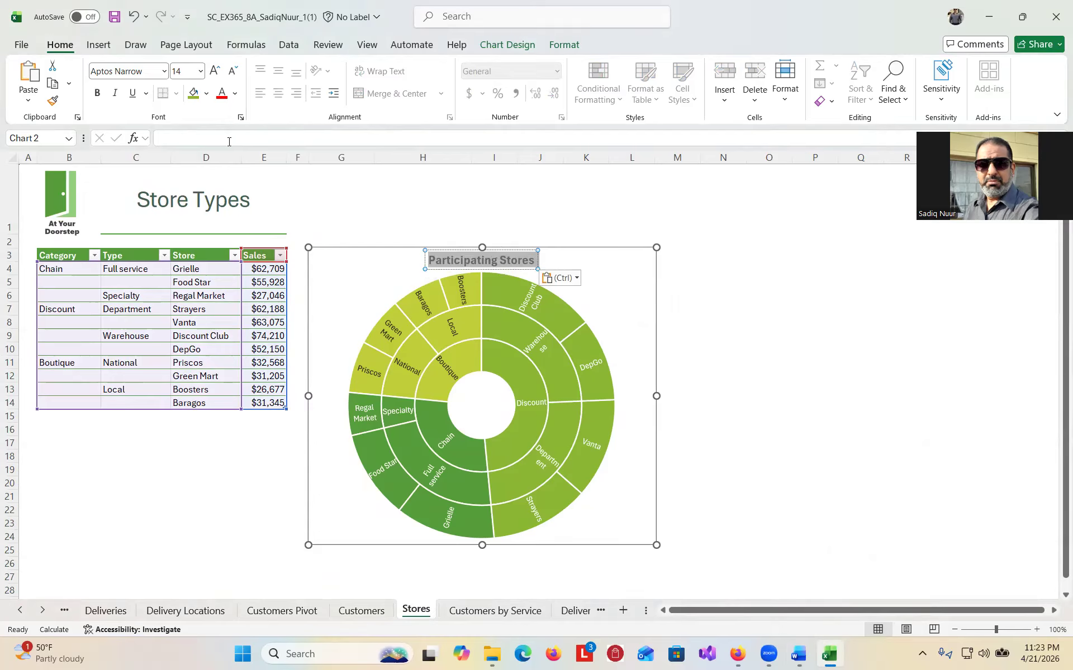
{"action": "left_click", "coordinate": [97, 93]}
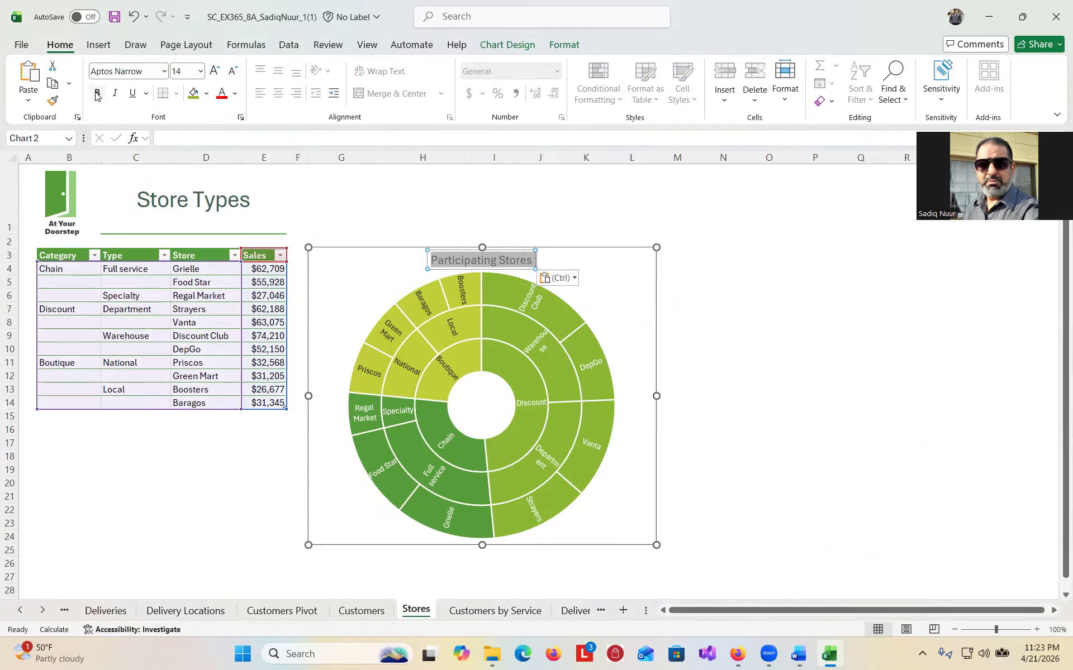
{"action": "left_click", "coordinate": [720, 333]}
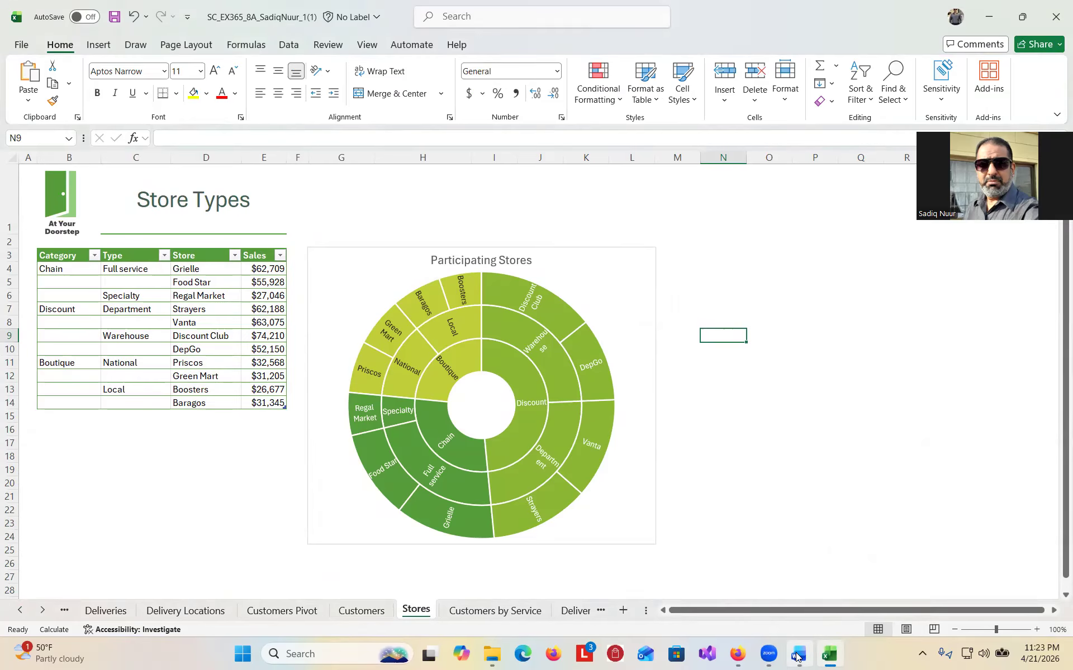
Read step 8 of the instructions in Word, and open the Customers by Service worksheet in Excel
{"action": "left_click", "coordinate": [797, 657]}
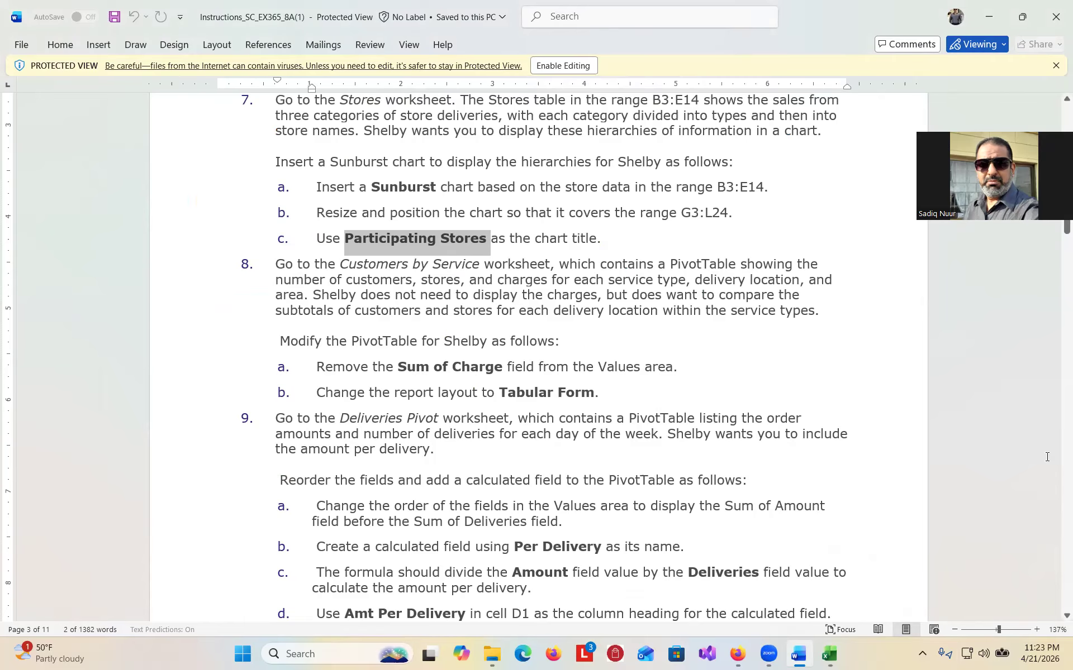
{"action": "left_click_drag", "start_coordinate": [1056, 231], "coordinate": [1056, 239]}
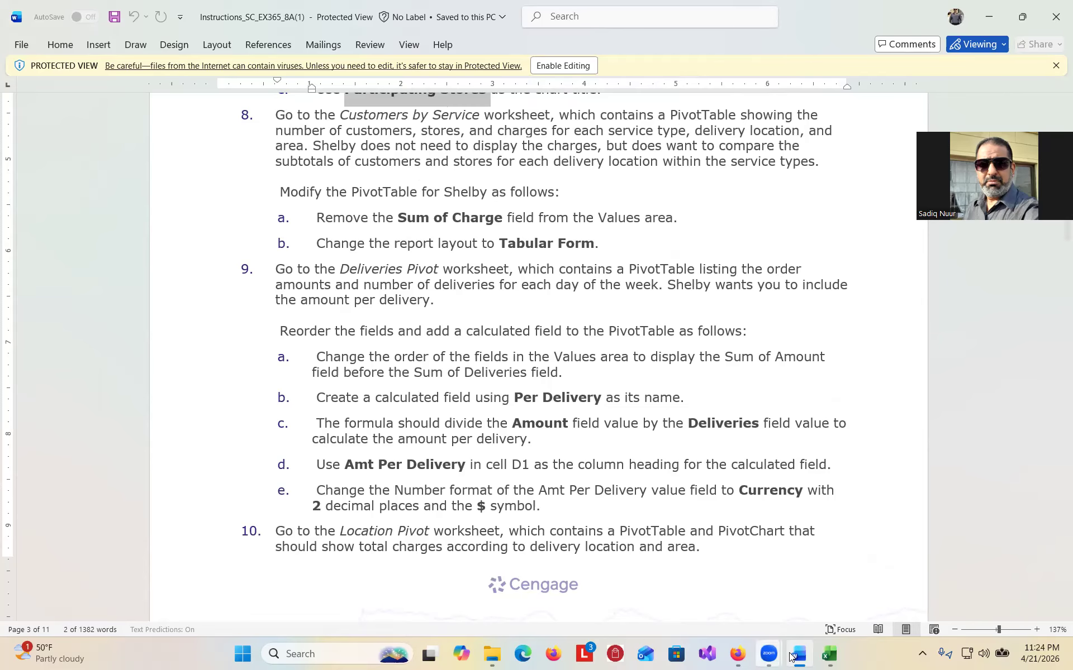
{"action": "left_click", "coordinate": [830, 654]}
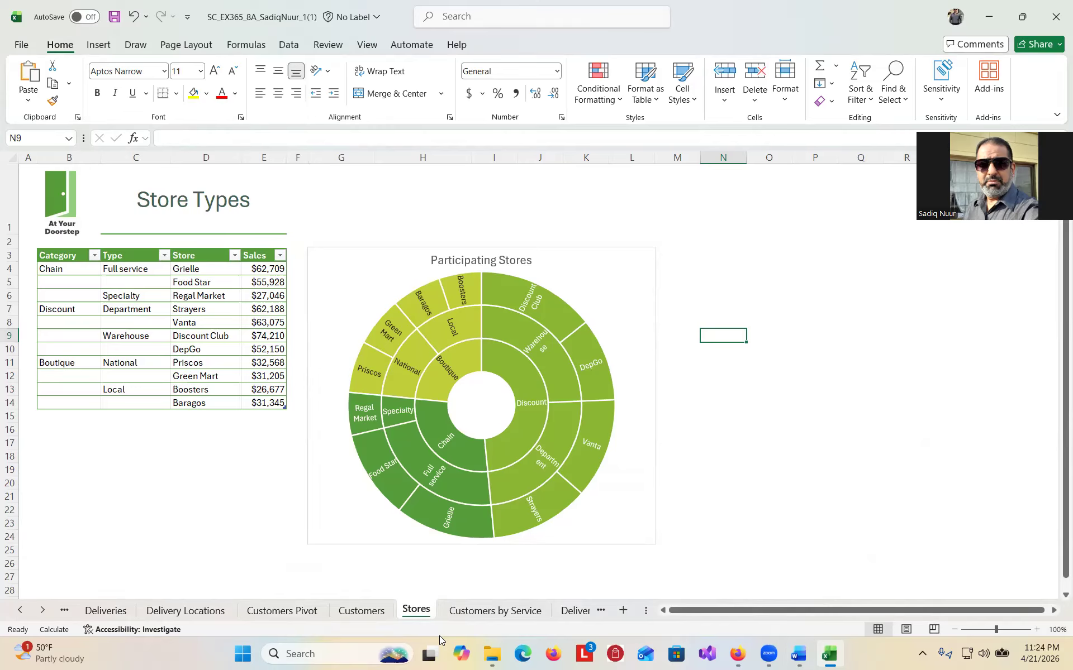
{"action": "key", "text": "ctrl"}
{"action": "key", "text": "ctrl"}
{"action": "key", "text": "ctrl"}
{"action": "left_click", "coordinate": [512, 613]}
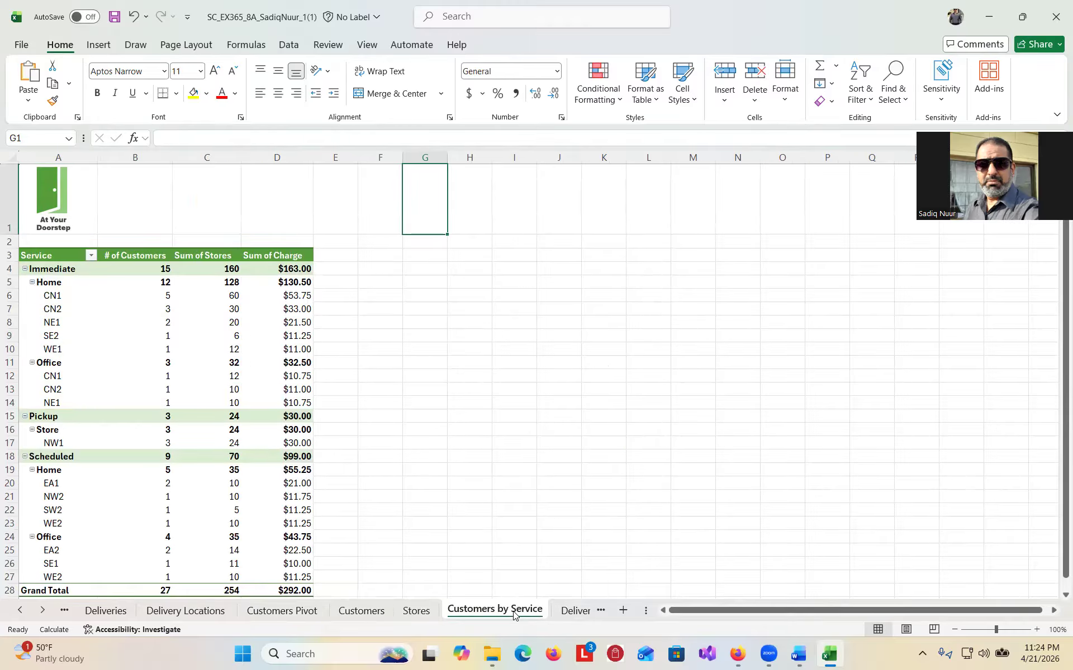
Check step 8a in Word, and remove the Sum of Charge field from the Values area of the Customers by Service PivotTable in Excel
{"action": "left_click", "coordinate": [799, 656]}
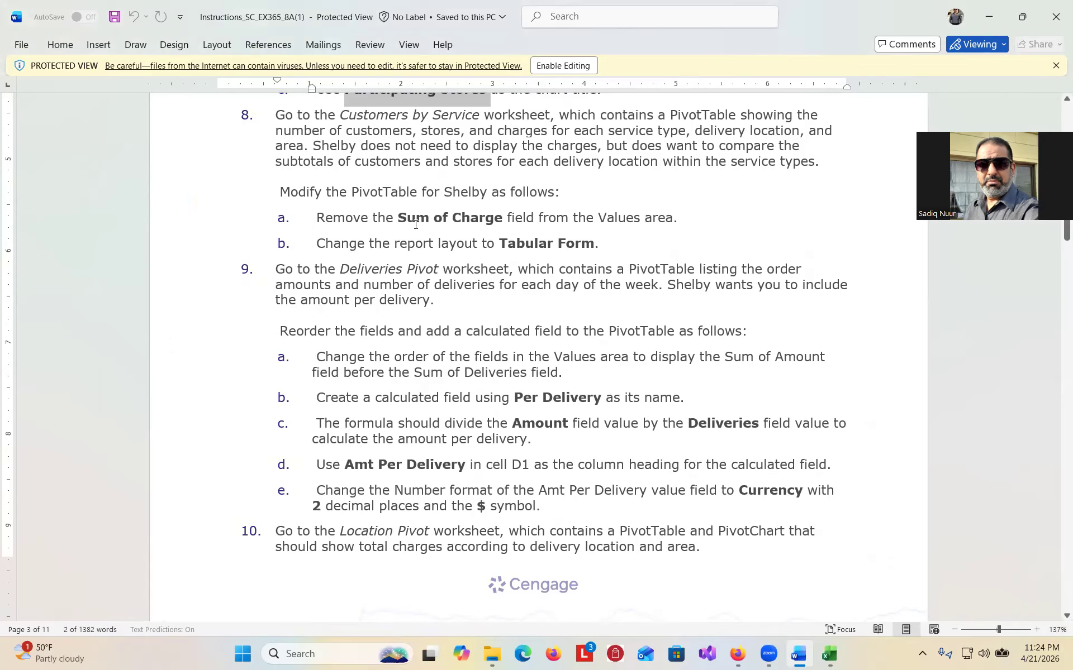
{"action": "left_click", "coordinate": [830, 656]}
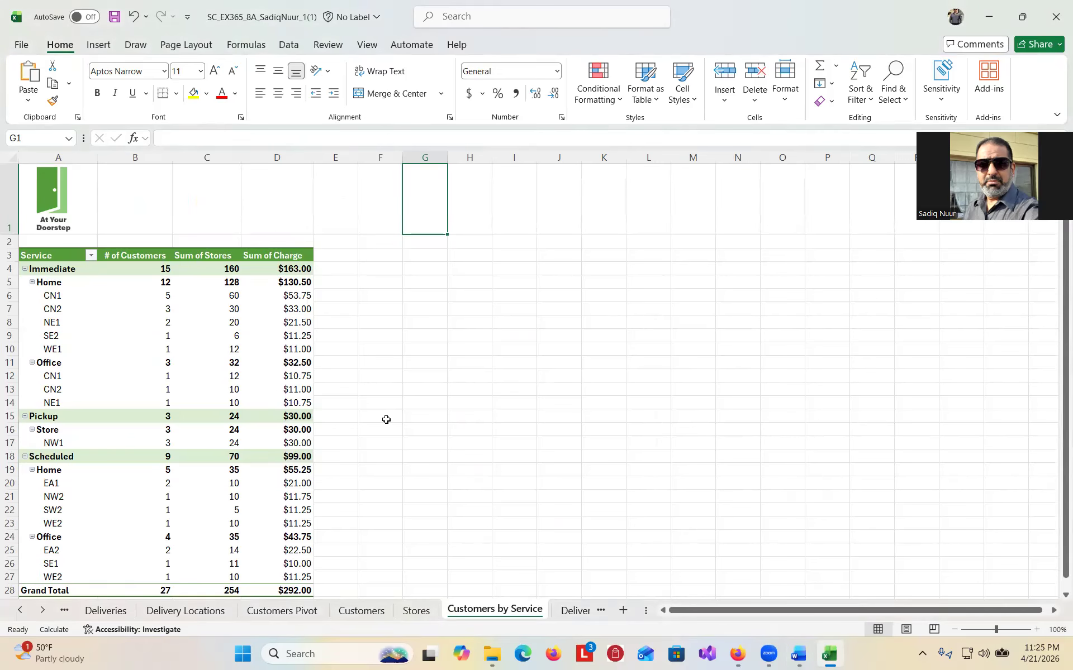
{"action": "left_click", "coordinate": [251, 309]}
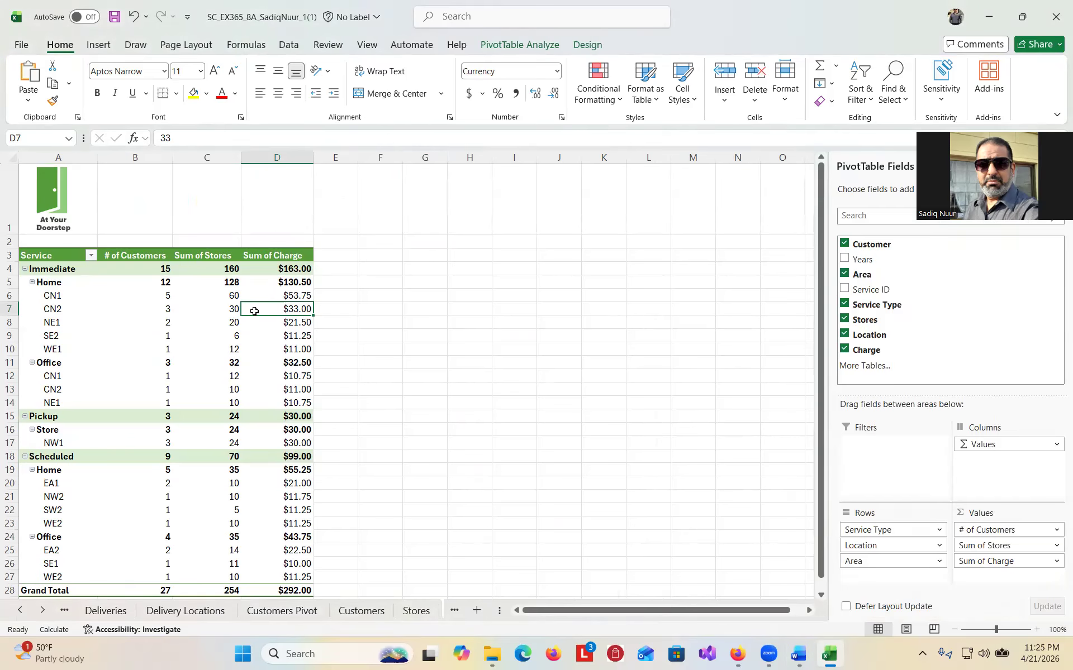
{"action": "left_click", "coordinate": [934, 367]}
{"action": "left_click", "coordinate": [800, 652]}
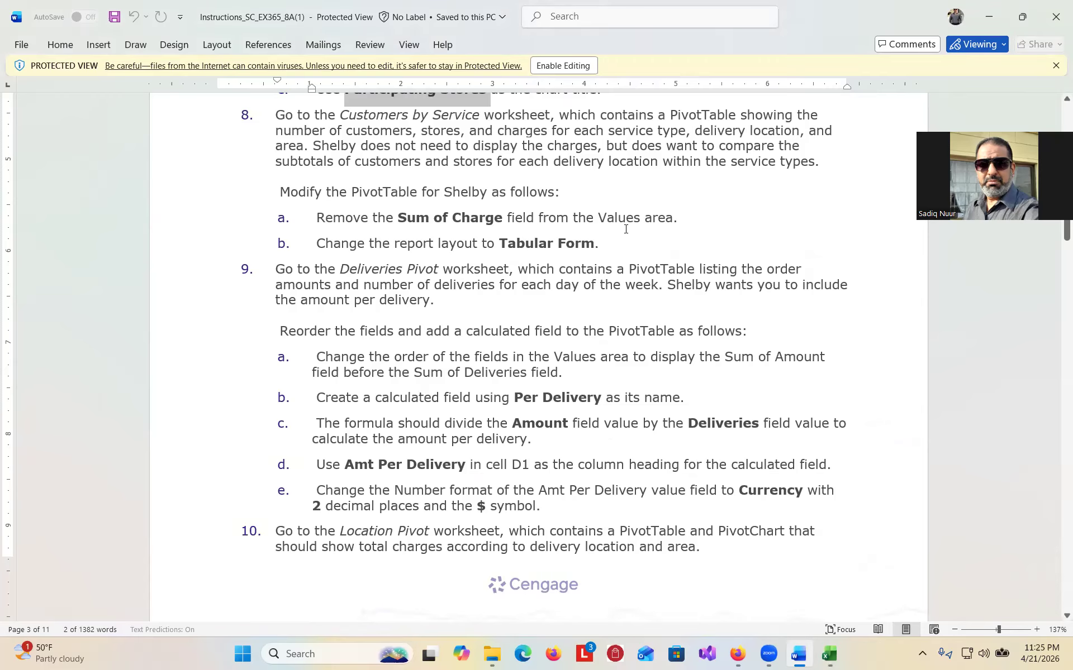
{"action": "left_click", "coordinate": [829, 653]}
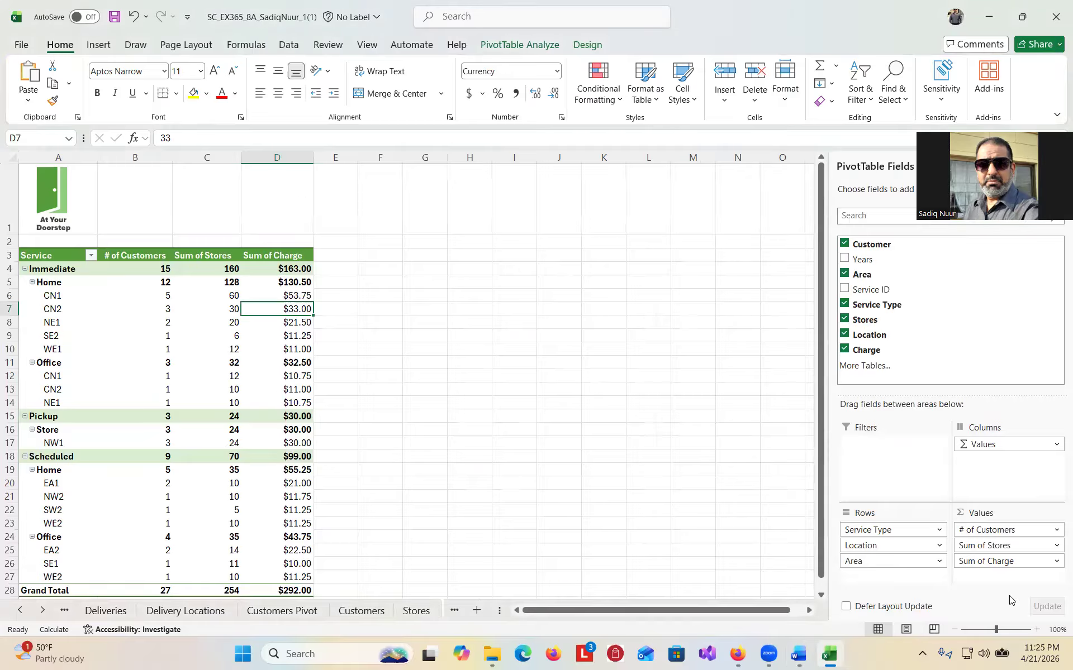
{"action": "left_click", "coordinate": [988, 562]}
{"action": "left_click", "coordinate": [988, 562]}
{"action": "left_click_drag", "start_coordinate": [989, 564], "coordinate": [986, 328]}
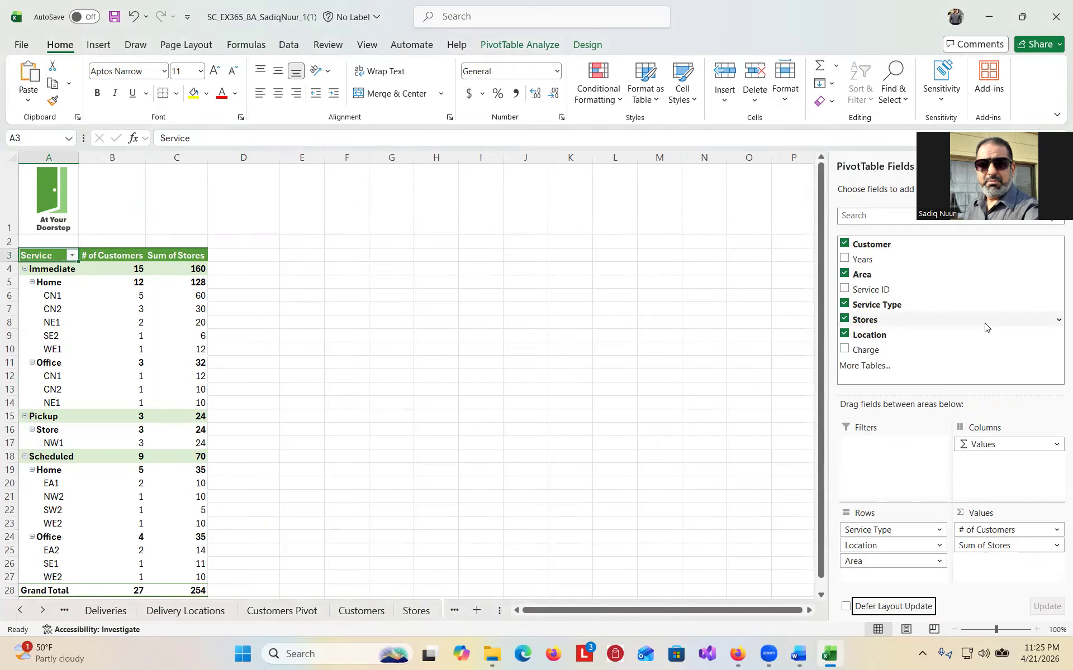
Check step 8b in Word, and change the Customers by Service PivotTable's report layout to Tabular Form in Excel
{"action": "left_click", "coordinate": [809, 656]}
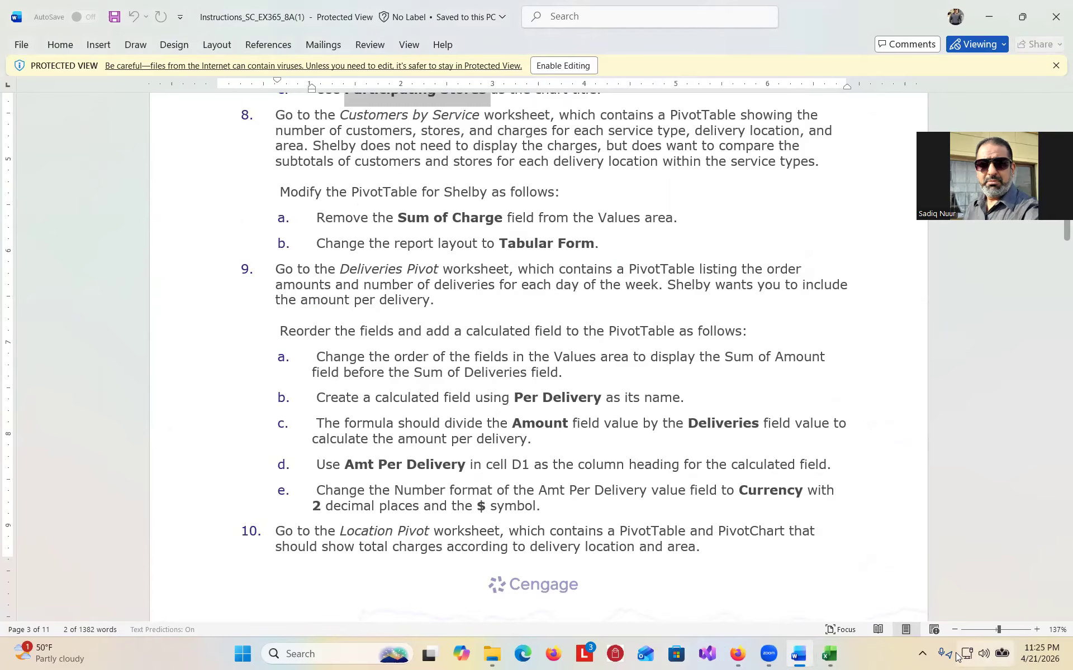
{"action": "left_click", "coordinate": [830, 658]}
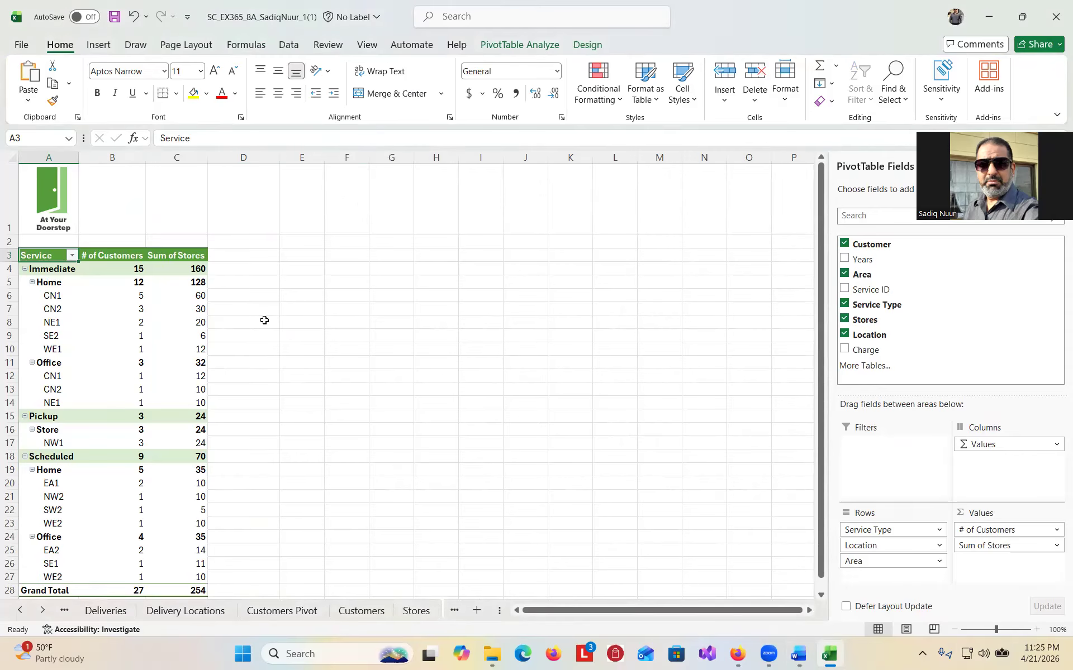
{"action": "left_click", "coordinate": [165, 308]}
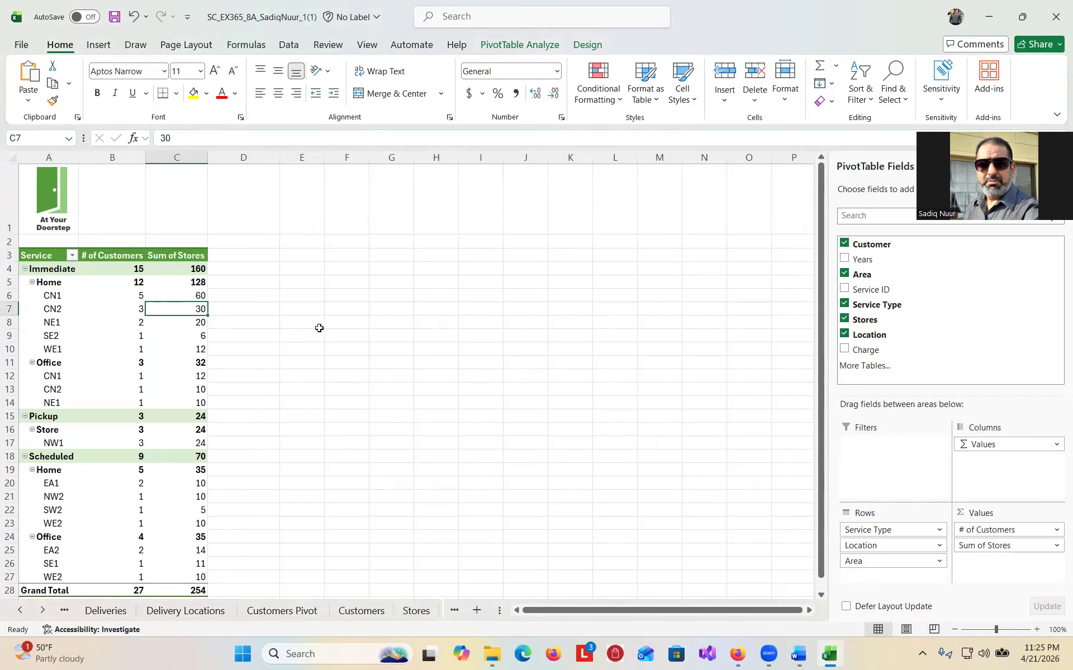
{"action": "left_click", "coordinate": [587, 46]}
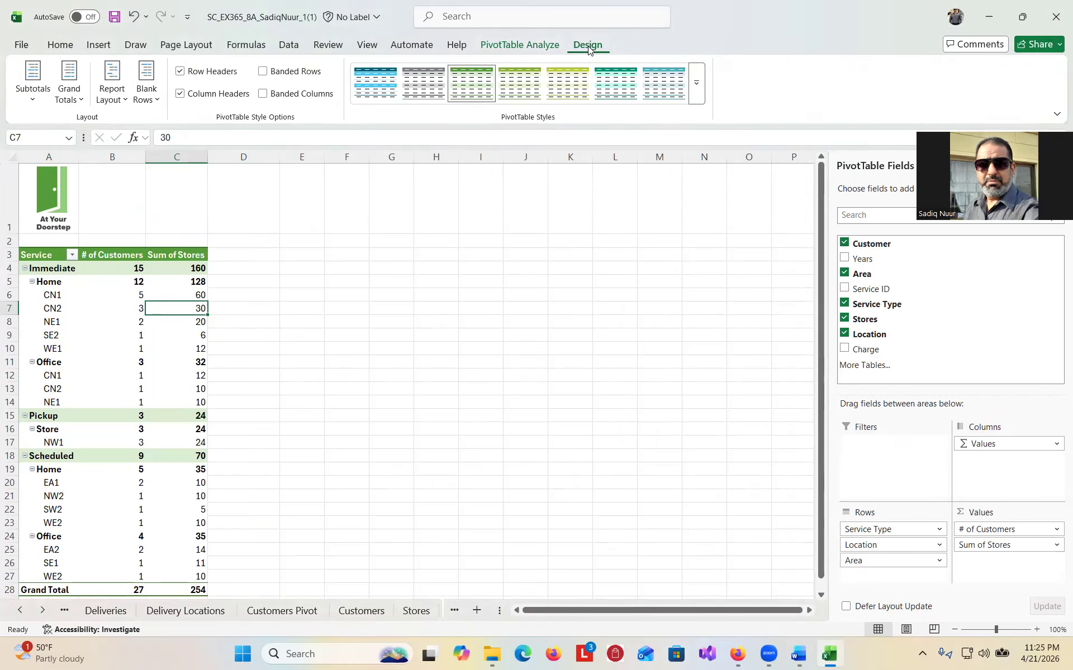
{"action": "left_click", "coordinate": [126, 102]}
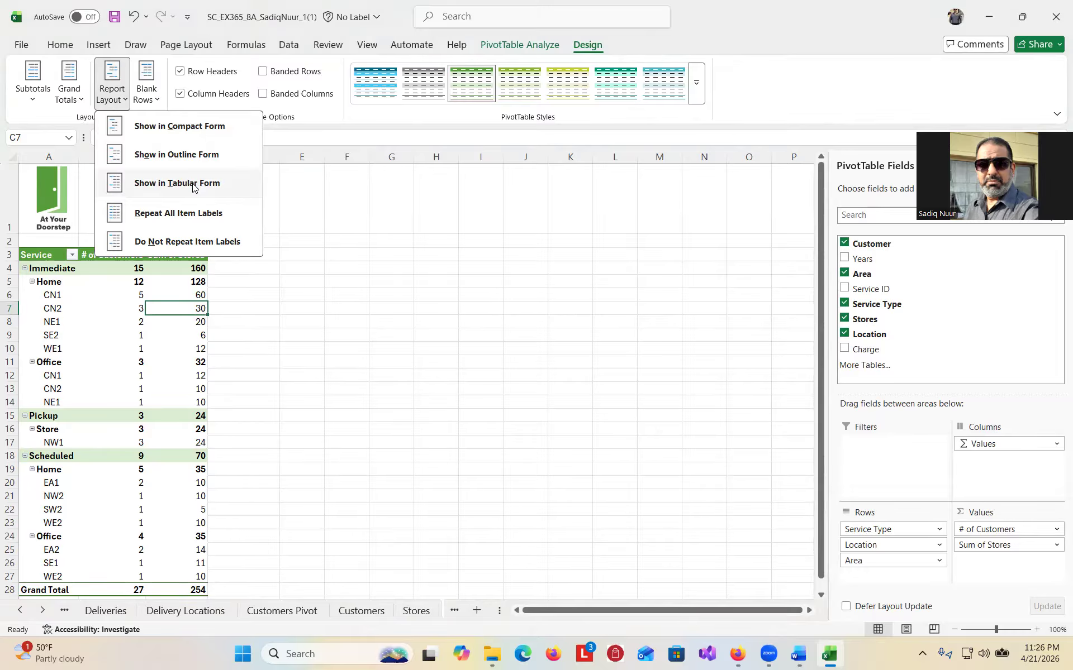
{"action": "left_click", "coordinate": [192, 185]}
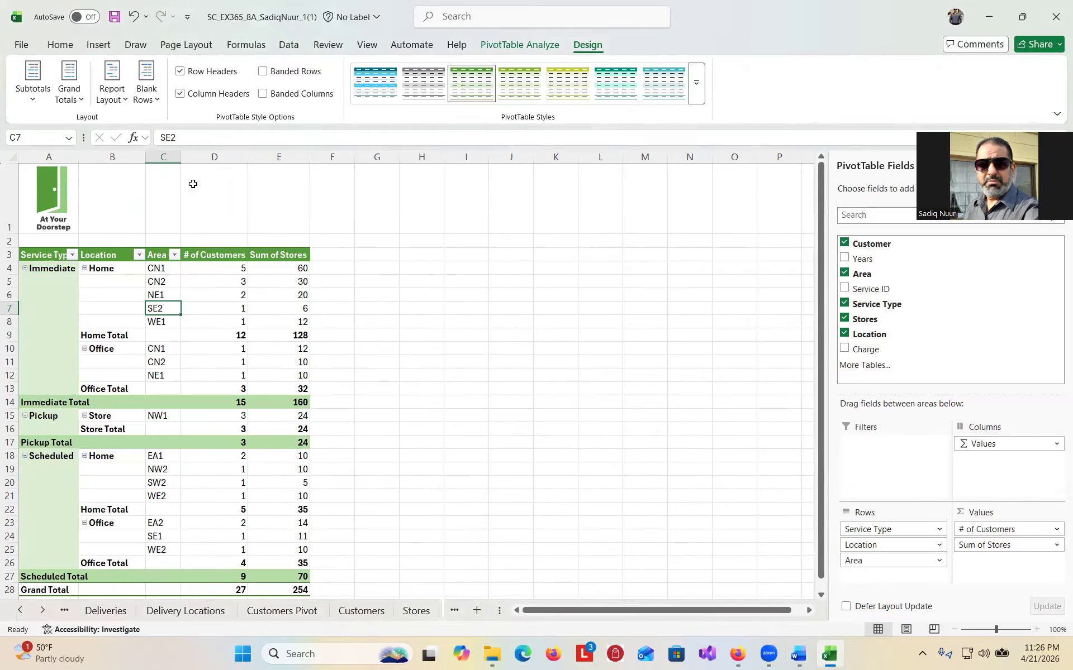
Read step 9 of the instructions in Word, and open the Deliveries Pivot worksheet in Excel
{"action": "left_click", "coordinate": [799, 655]}
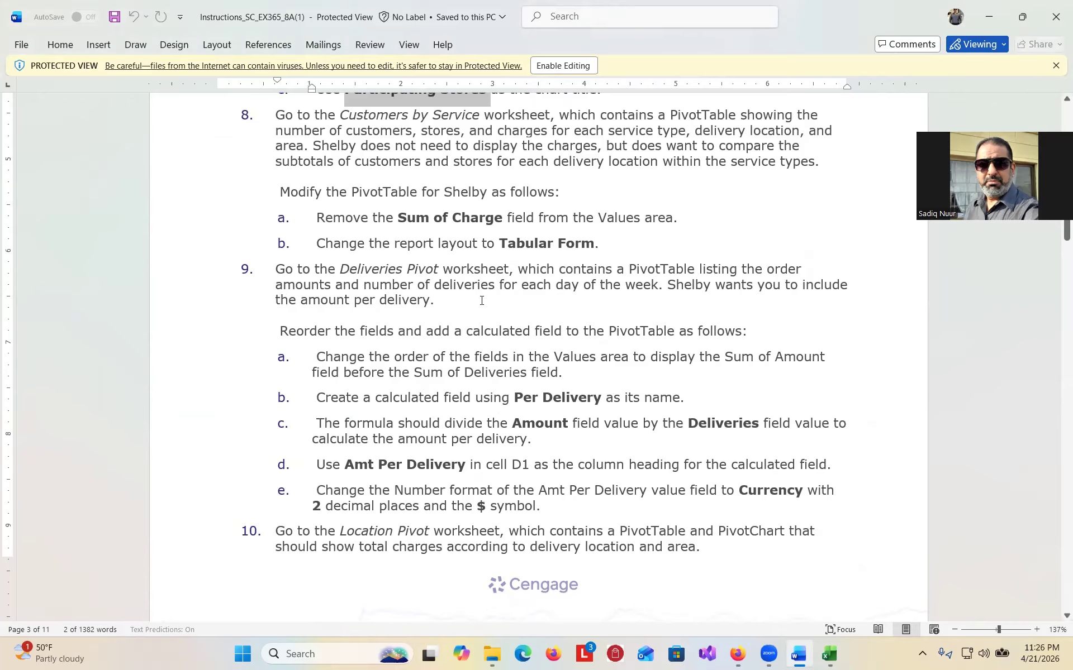
{"action": "left_click", "coordinate": [831, 657]}
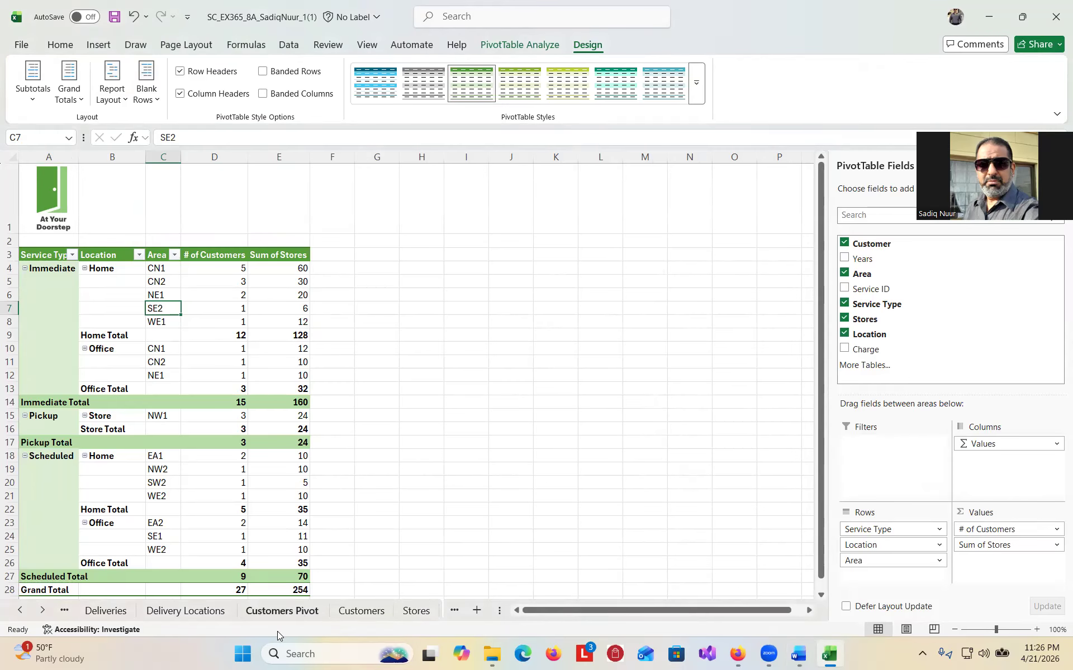
{"action": "left_click", "coordinate": [456, 611]}
{"action": "left_click", "coordinate": [456, 611]}
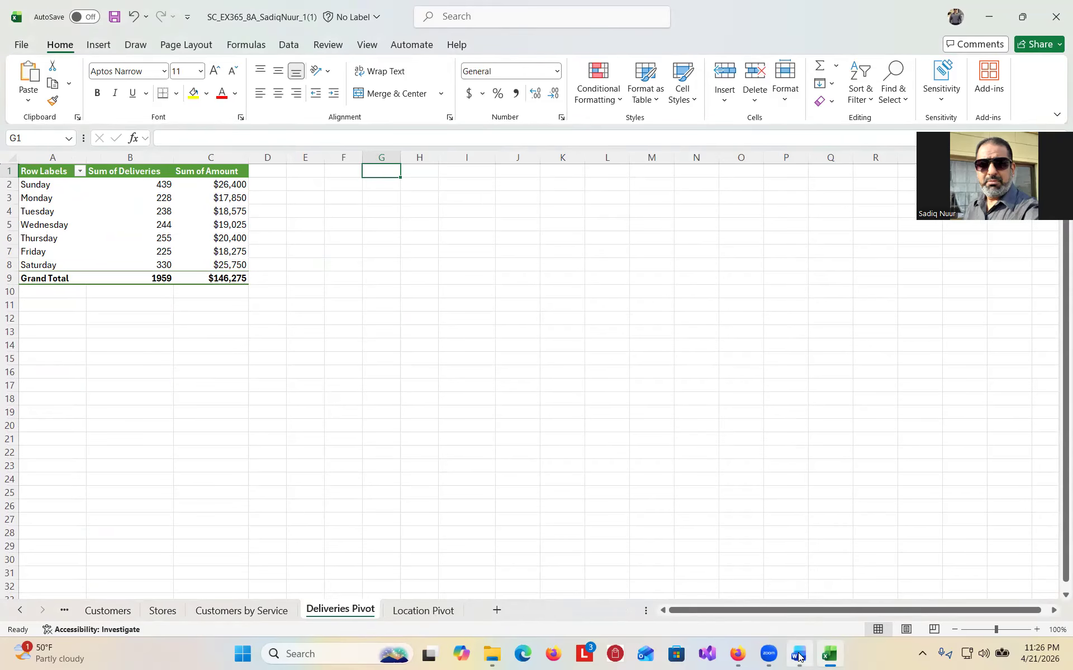
Check step 9a in Word, and move Sum of Amount before Sum of Deliveries in the Deliveries Pivot table's Values area in Excel
{"action": "left_click", "coordinate": [796, 657]}
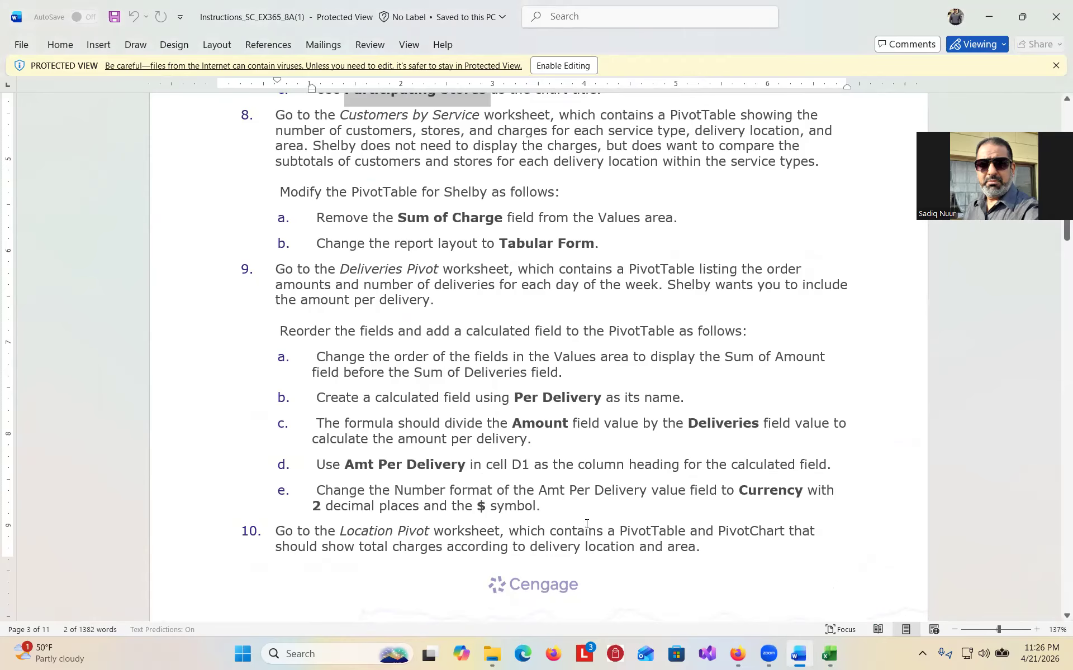
{"action": "left_click_drag", "start_coordinate": [1058, 237], "coordinate": [1056, 244]}
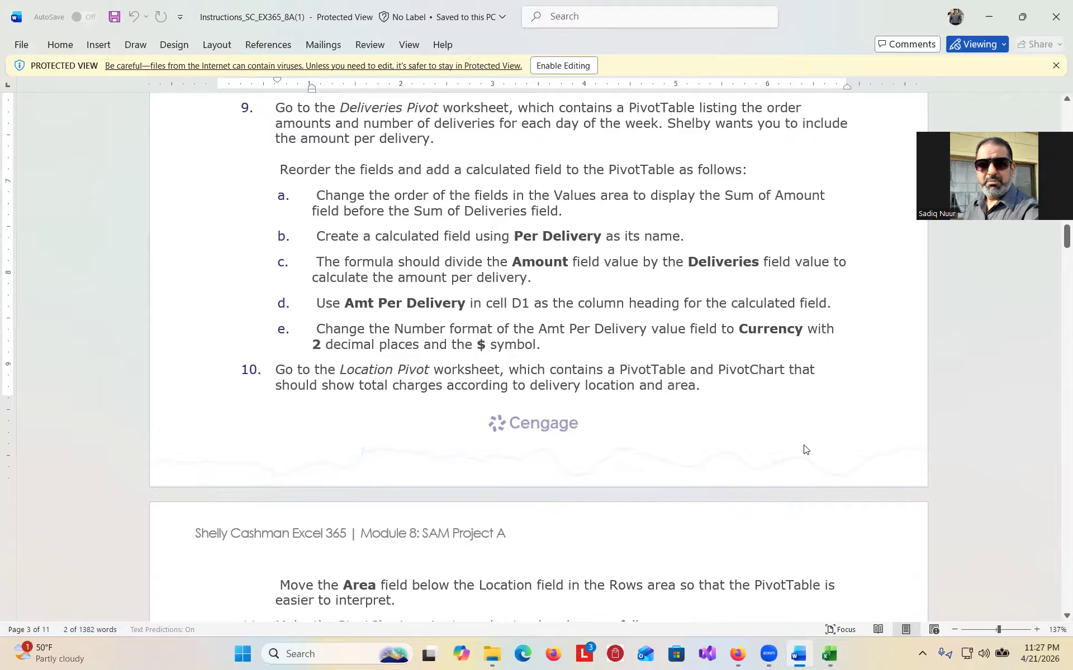
{"action": "left_click", "coordinate": [831, 655]}
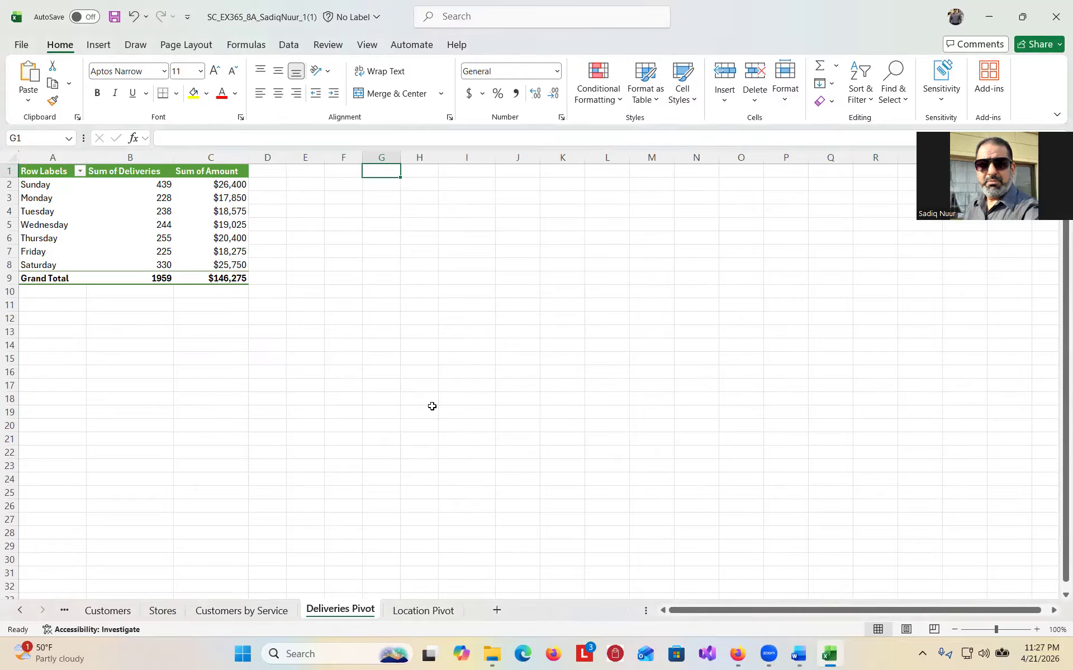
{"action": "left_click", "coordinate": [148, 238]}
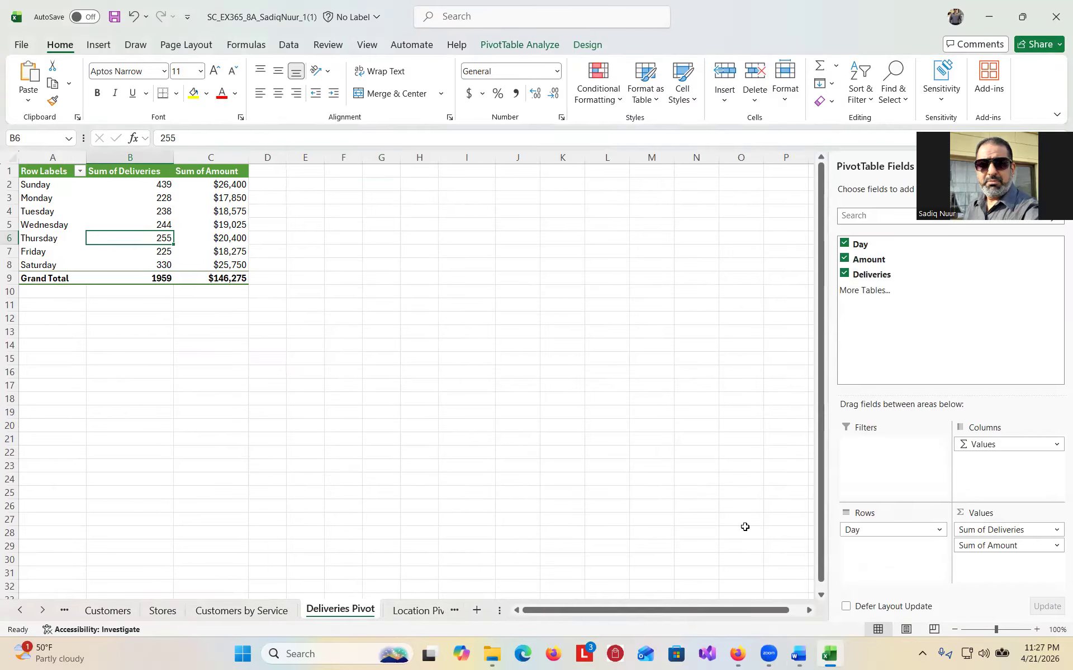
{"action": "mouse_move", "coordinate": [1001, 551]}
{"action": "left_mouse_down"}
{"action": "mouse_move", "coordinate": [1015, 559]}
{"action": "mouse_move", "coordinate": [1014, 541]}
{"action": "left_mouse_up"}
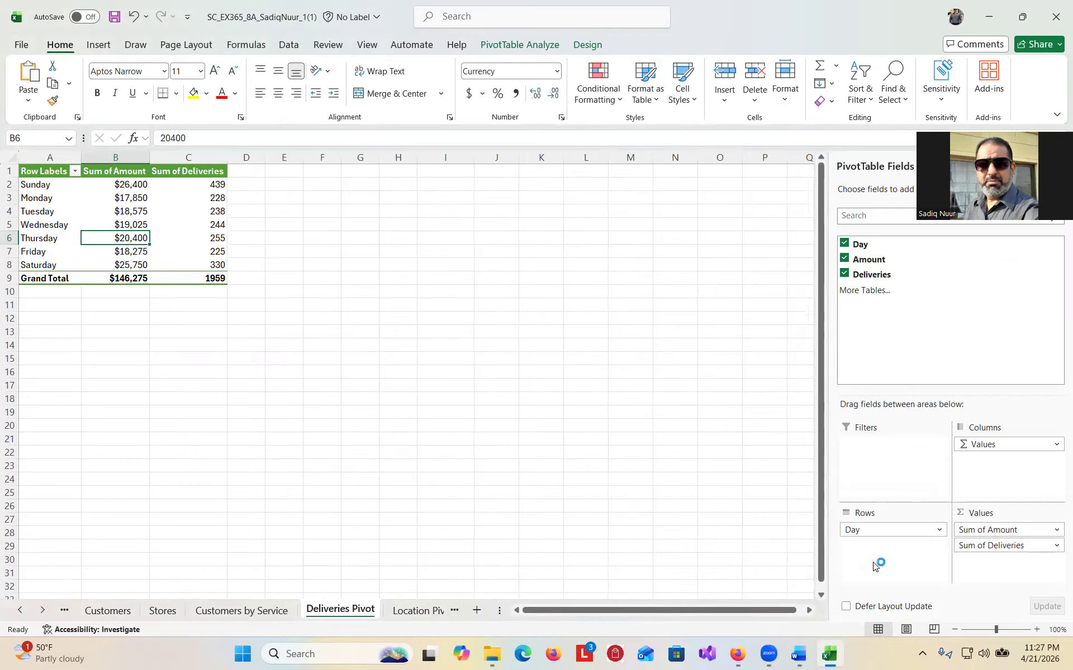
Check step 9b in Word, and start a calculated field named Per Delivery for the Deliveries Pivot table in Excel
{"action": "left_click", "coordinate": [799, 657]}
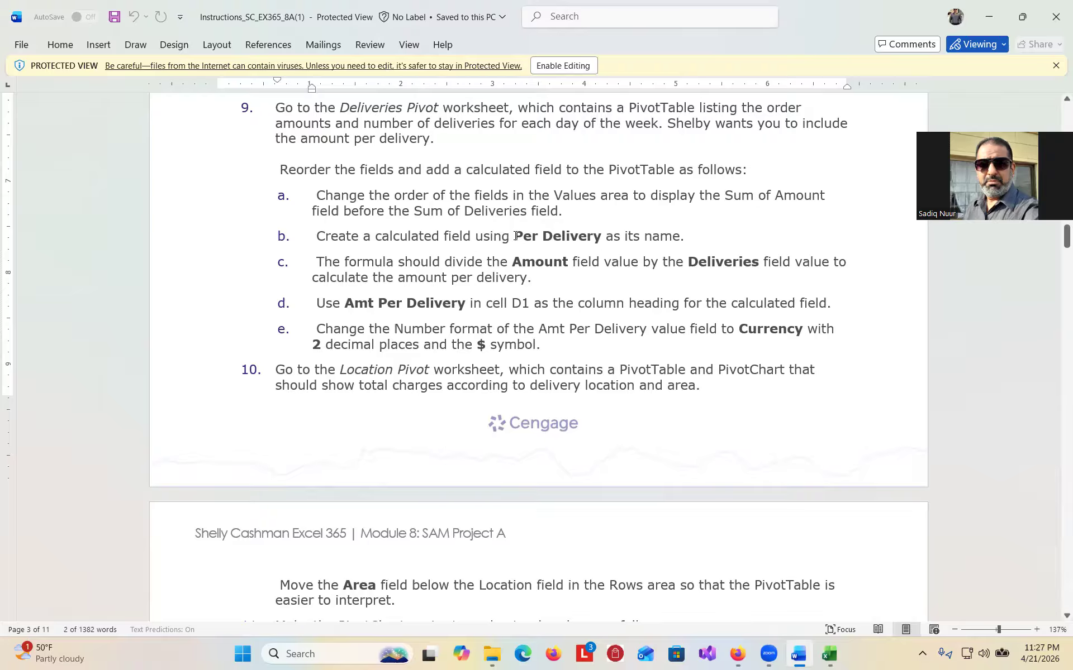
{"action": "left_click_drag", "start_coordinate": [552, 238], "coordinate": [514, 238]}
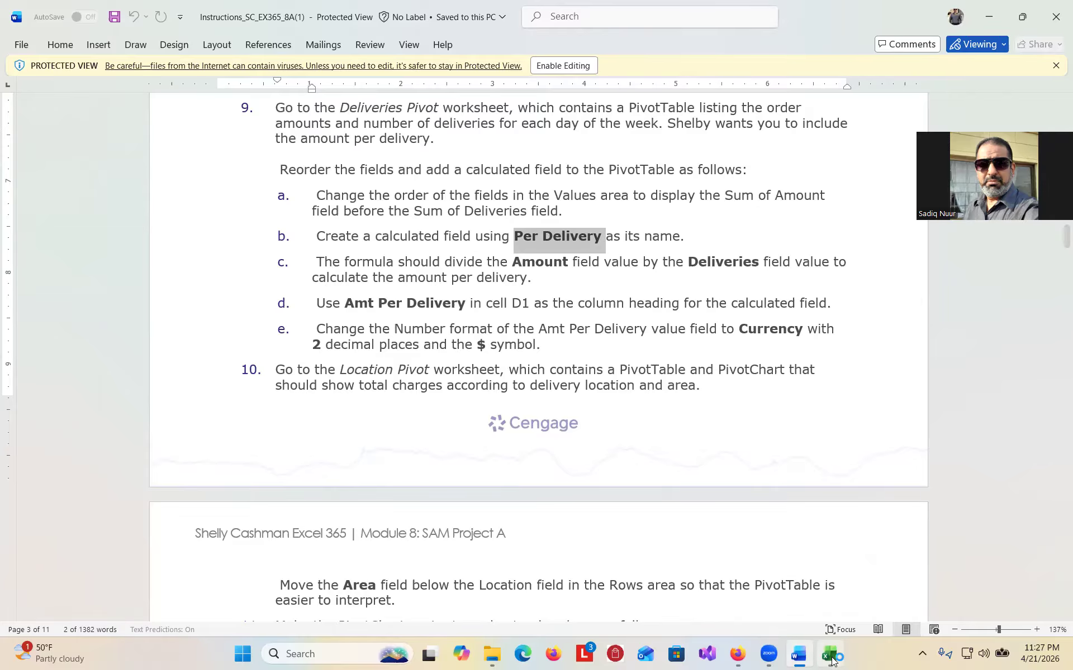
{"action": "key", "text": "alt+Tab"}
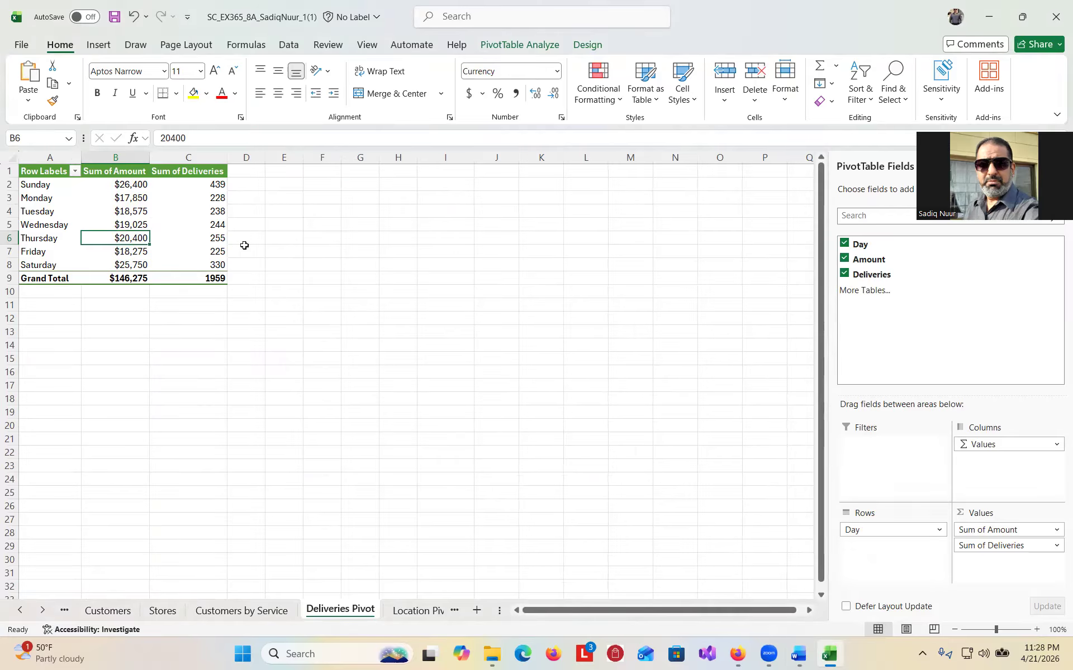
{"action": "left_click", "coordinate": [213, 173]}
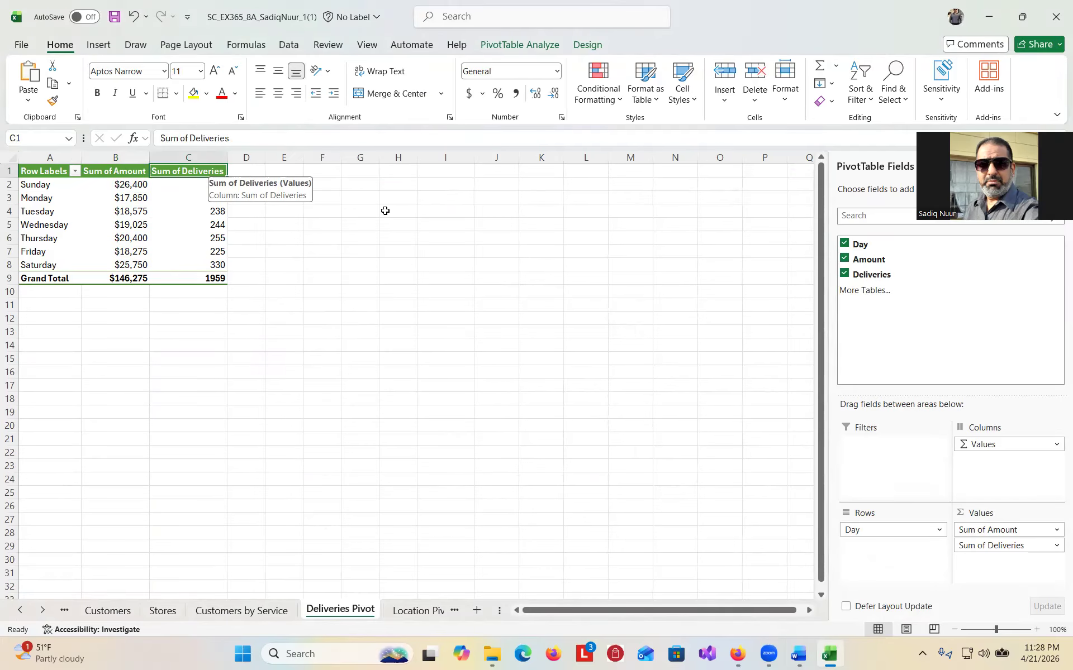
{"action": "left_click", "coordinate": [511, 46]}
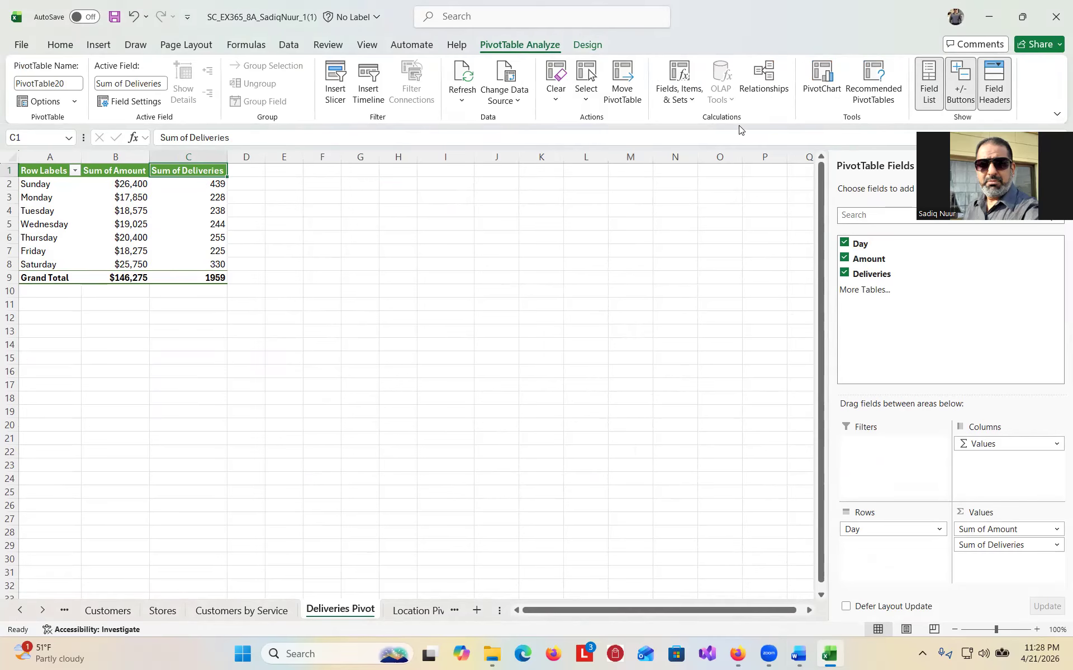
{"action": "key", "text": "ctrl"}
{"action": "key", "text": "ctrl"}
{"action": "key", "text": "ctrl"}
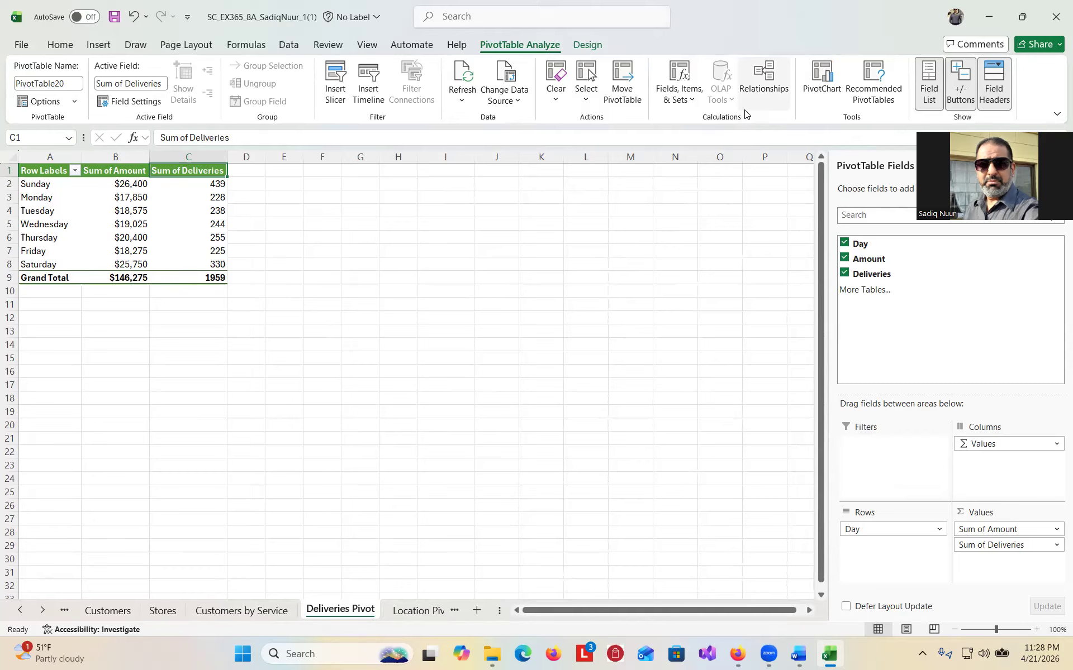
{"action": "left_click", "coordinate": [683, 85]}
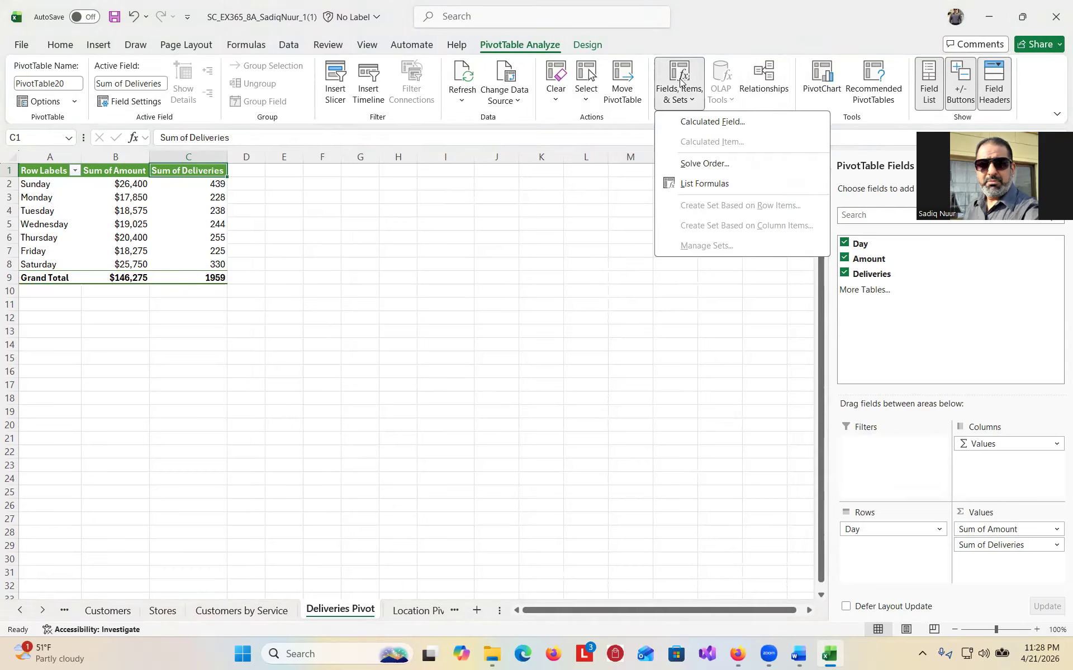
{"action": "left_click", "coordinate": [705, 124]}
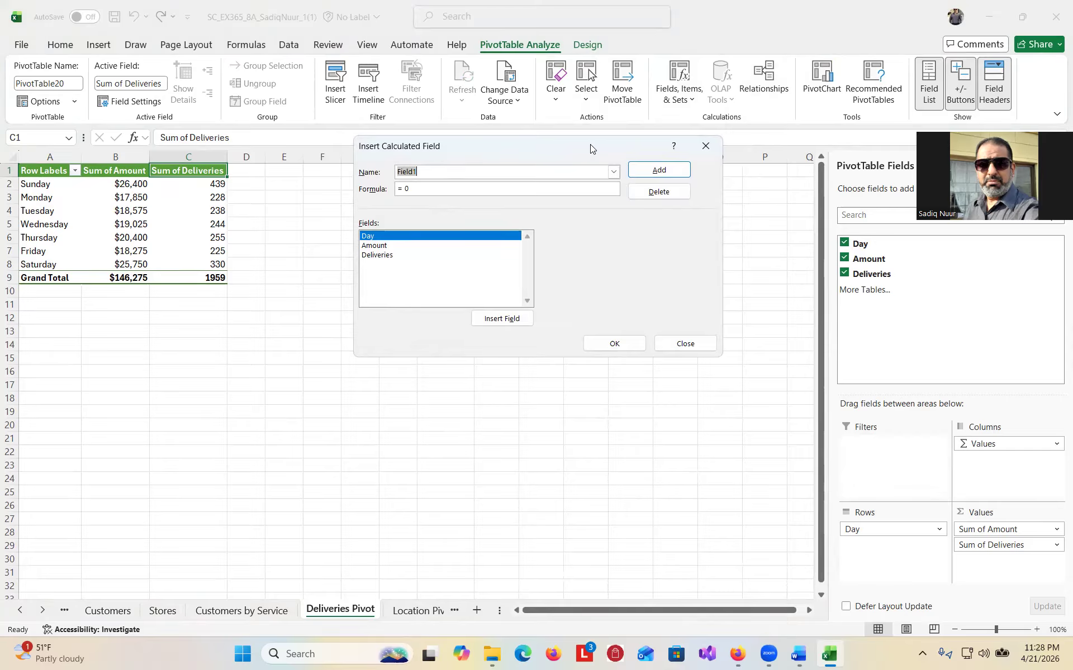
{"action": "left_click_drag", "start_coordinate": [590, 144], "coordinate": [622, 245]}
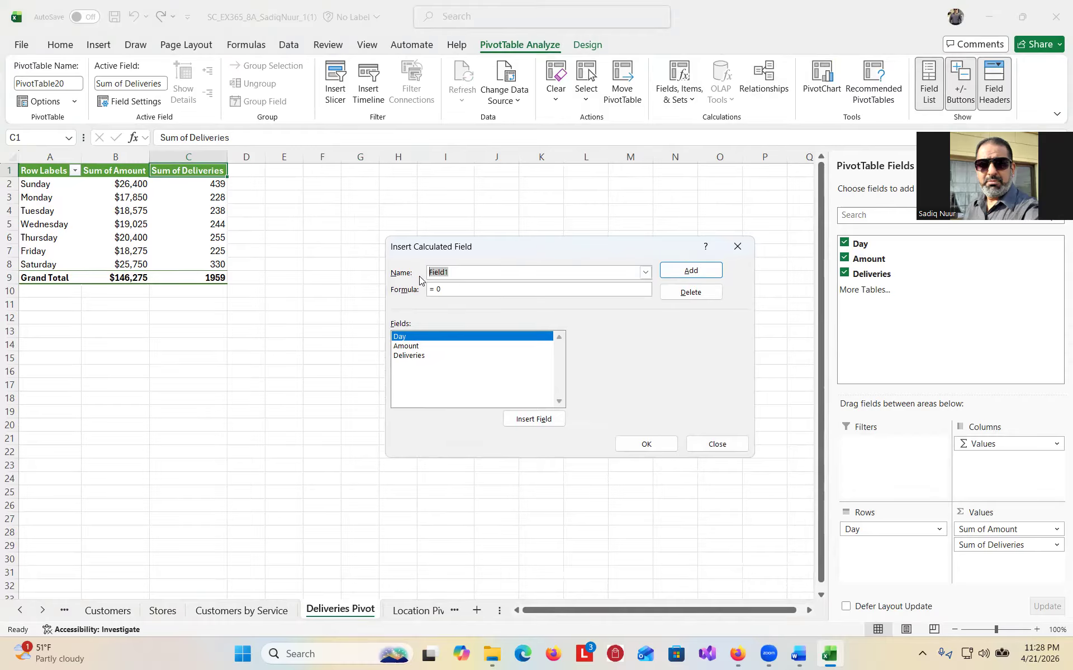
{"action": "type", "text": "Per Delivery"}
Check step 9c in Word, set the Per Delivery formula to Amount/Deliveries in Excel, and add the field to the PivotTable
{"action": "double_click", "coordinate": [438, 289]}
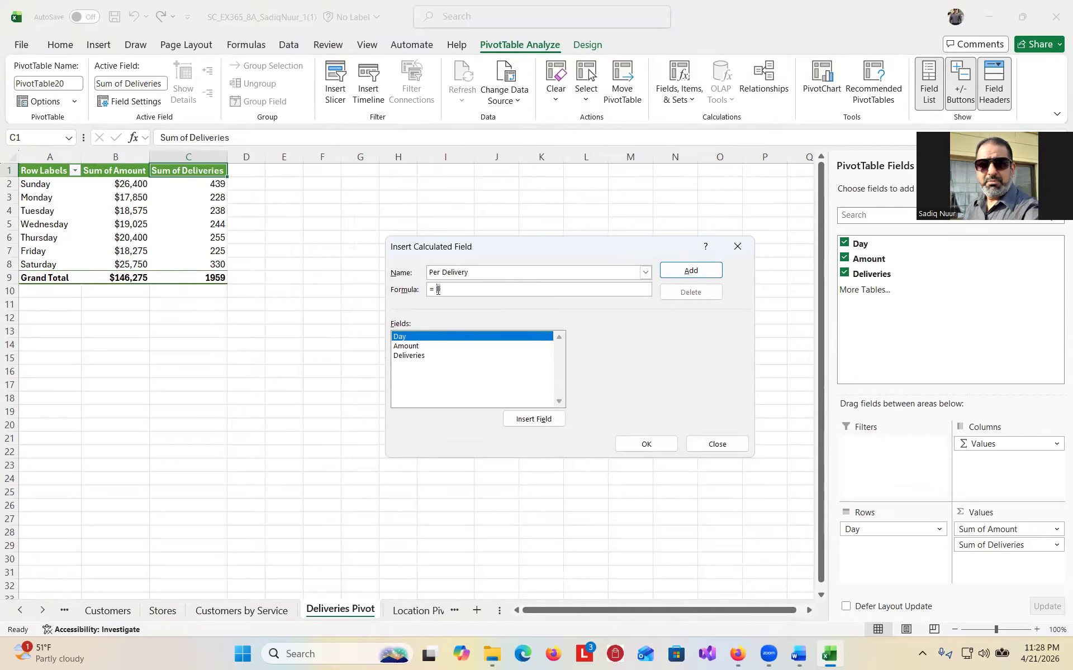
{"action": "left_click", "coordinate": [802, 657]}
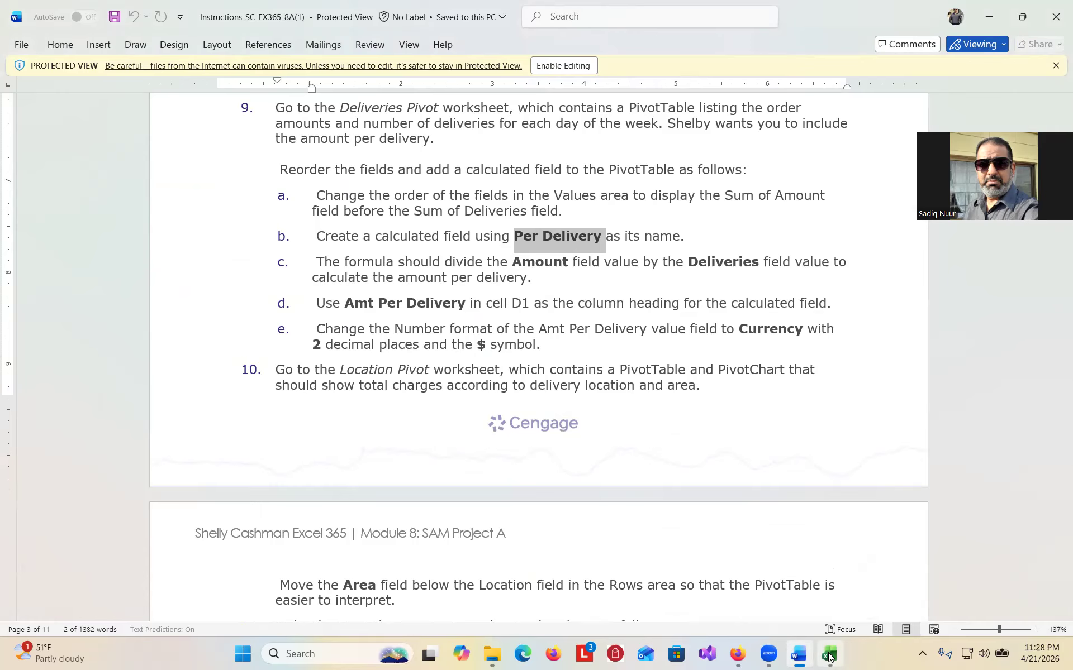
{"action": "mouse_move", "coordinate": [831, 657]}
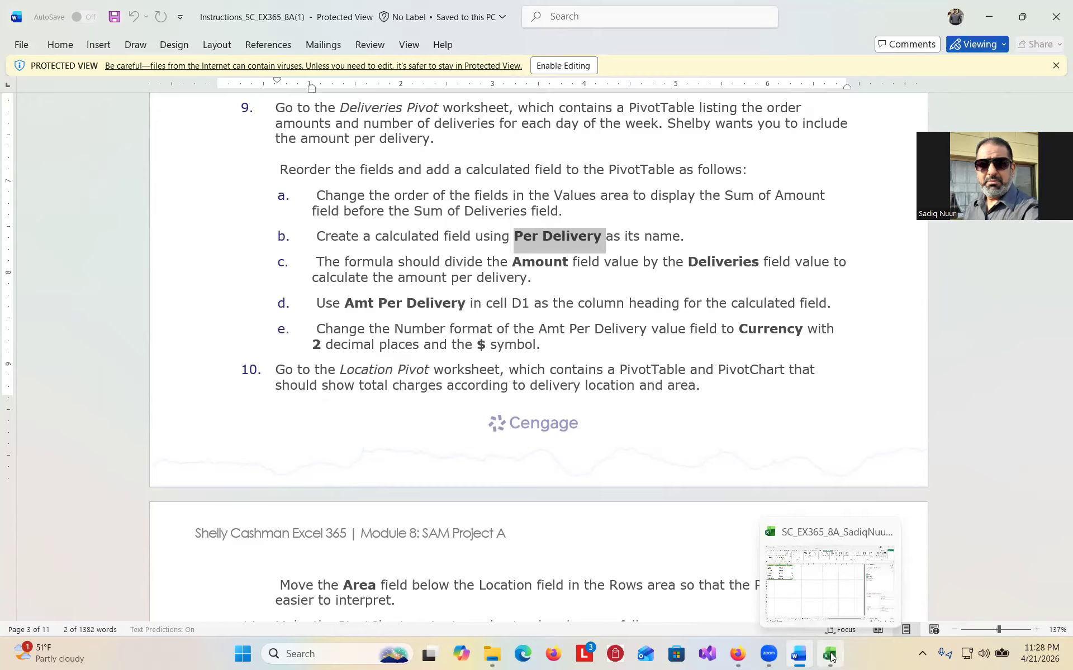
{"action": "left_click", "coordinate": [831, 658]}
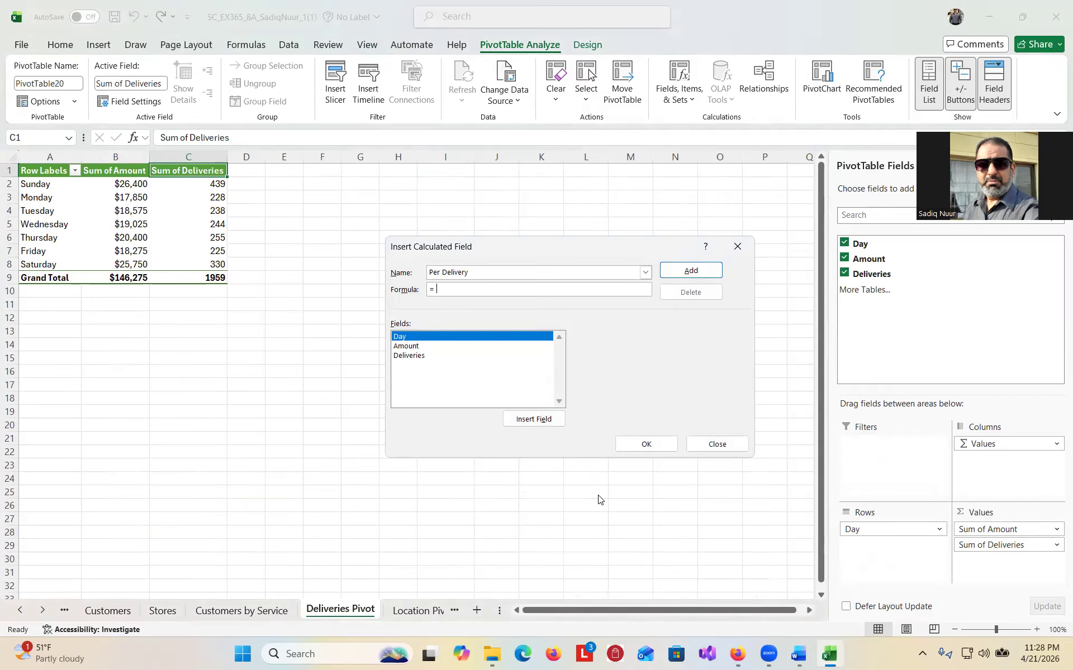
{"action": "double_click", "coordinate": [419, 347]}
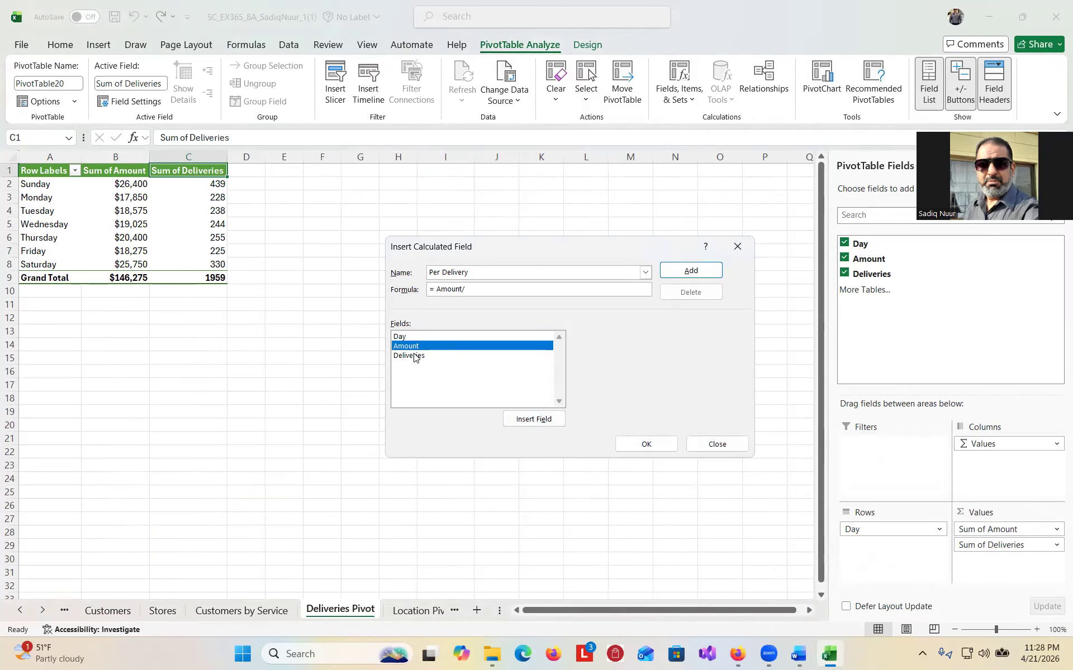
{"action": "double_click", "coordinate": [414, 356]}
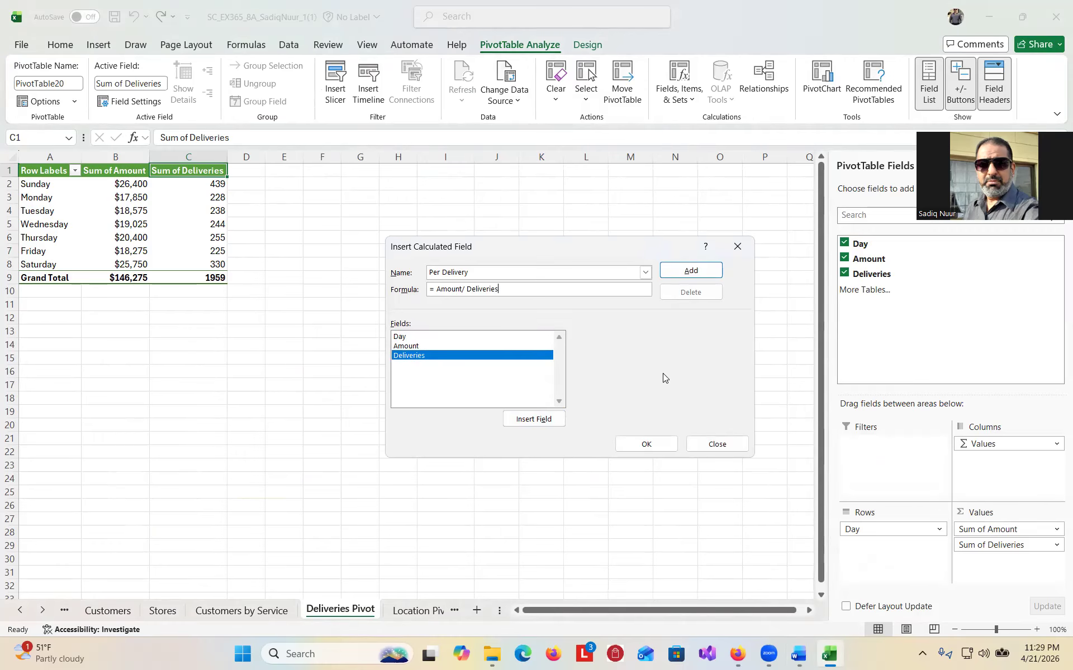
{"action": "left_click", "coordinate": [690, 272]}
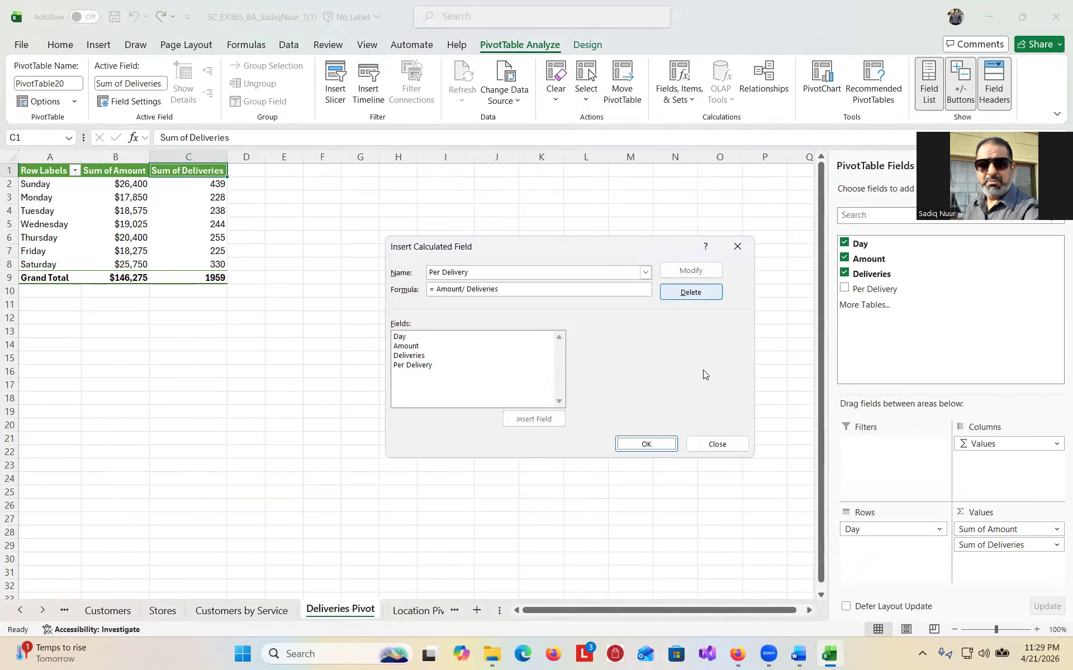
{"action": "left_click", "coordinate": [647, 444]}
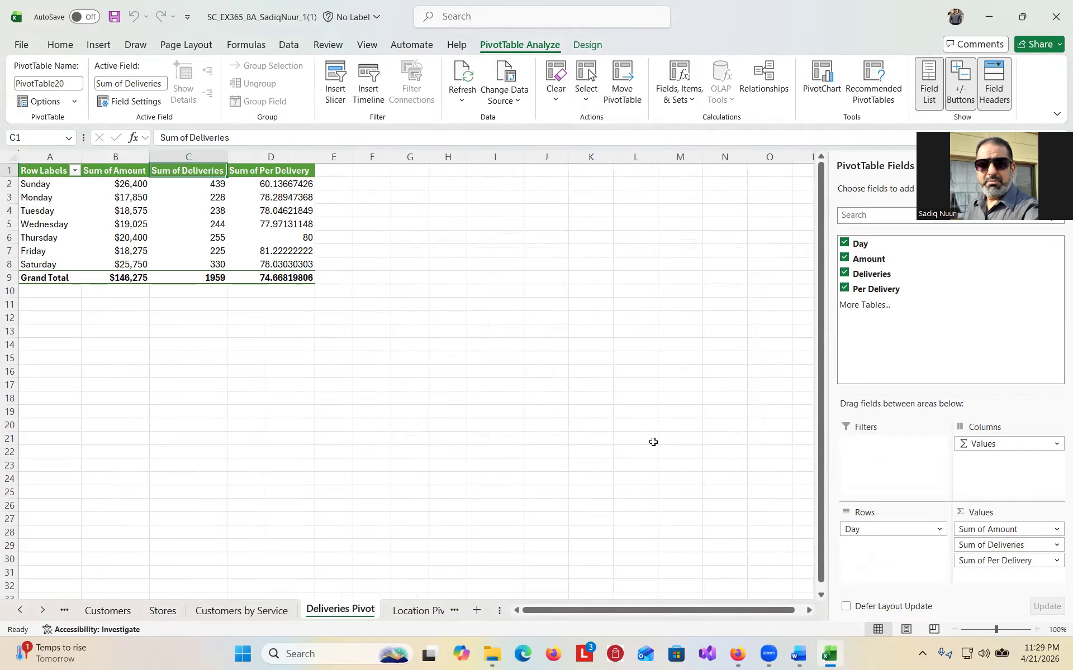
Check step 9d in Word, and set the custom name of the calculated field in cell D1 to Amt Per Delivery in Excel
{"action": "left_click", "coordinate": [798, 654]}
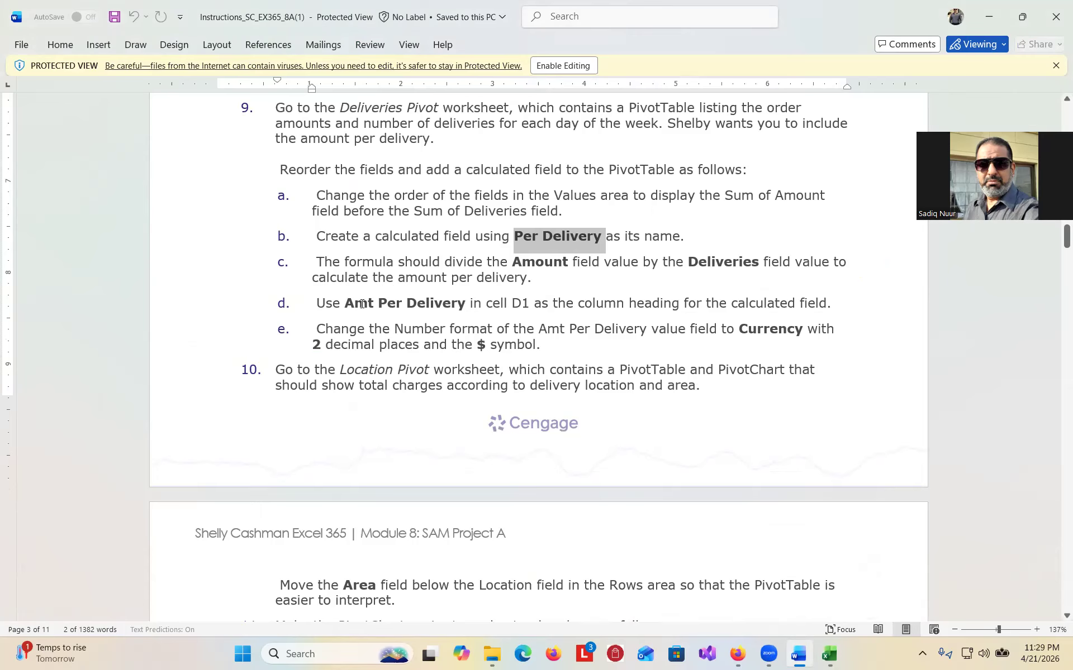
{"action": "left_click_drag", "start_coordinate": [348, 304], "coordinate": [437, 305]}
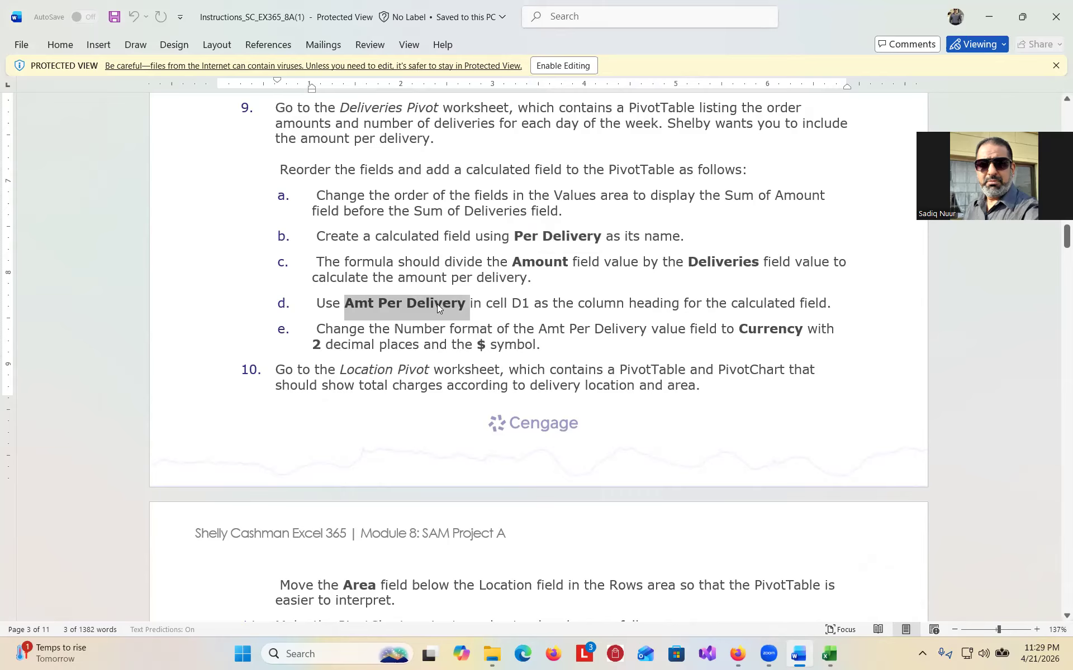
{"action": "left_click", "coordinate": [829, 654]}
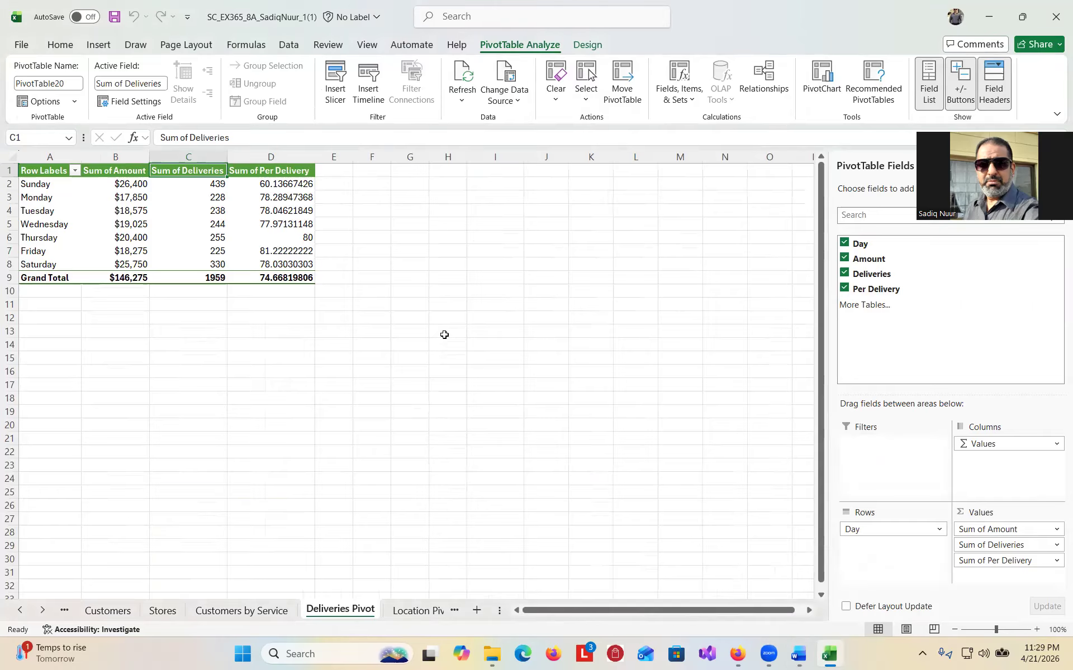
{"action": "left_click", "coordinate": [286, 174]}
{"action": "double_click", "coordinate": [286, 174]}
{"action": "left_click", "coordinate": [574, 280]}
{"action": "left_click_drag", "start_coordinate": [574, 280], "coordinate": [327, 296]}
{"action": "type", "text": "Amt Per Delivery"}
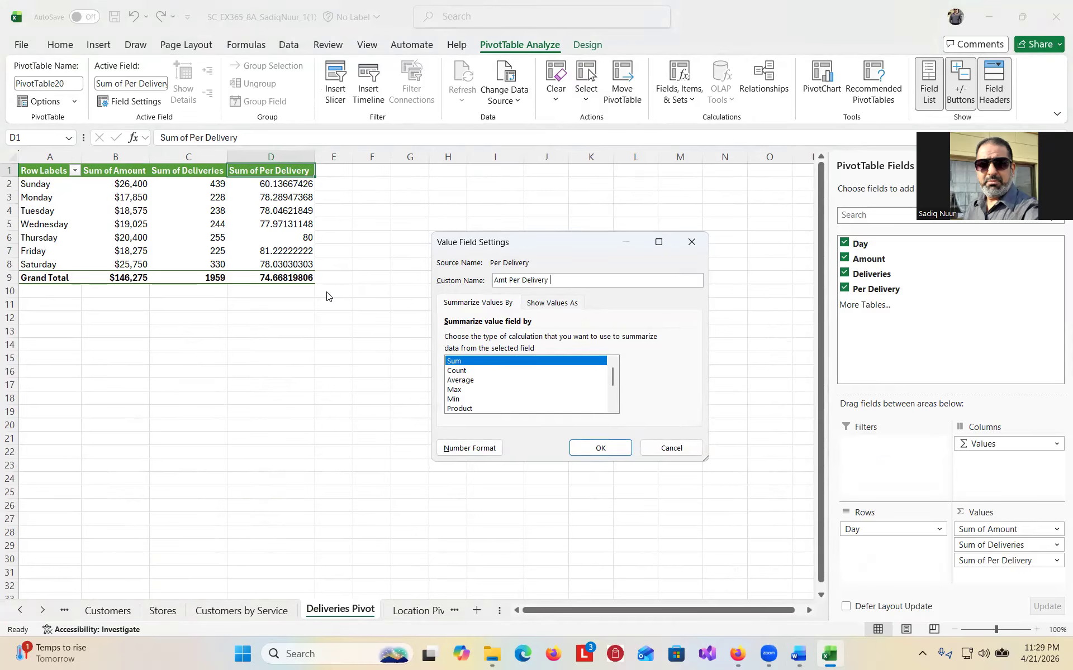
{"action": "left_click", "coordinate": [601, 448]}
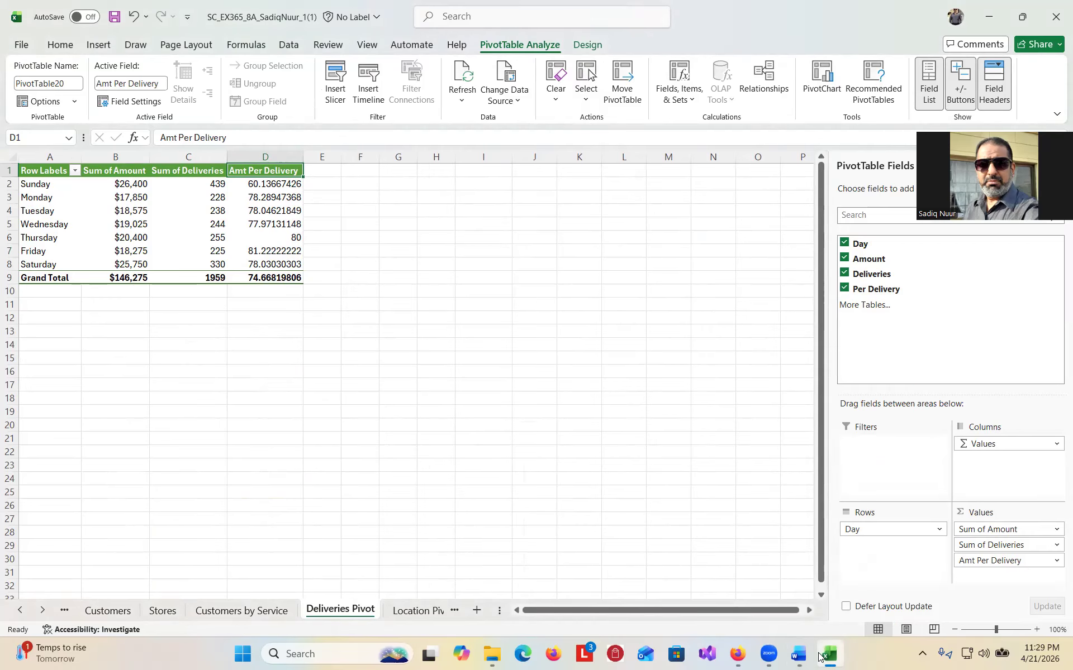
Check step 9e in Word, and format the Amt Per Delivery values in D2:D9 as Currency with 2 decimal places and the $ symbol in Excel
{"action": "left_click", "coordinate": [800, 655]}
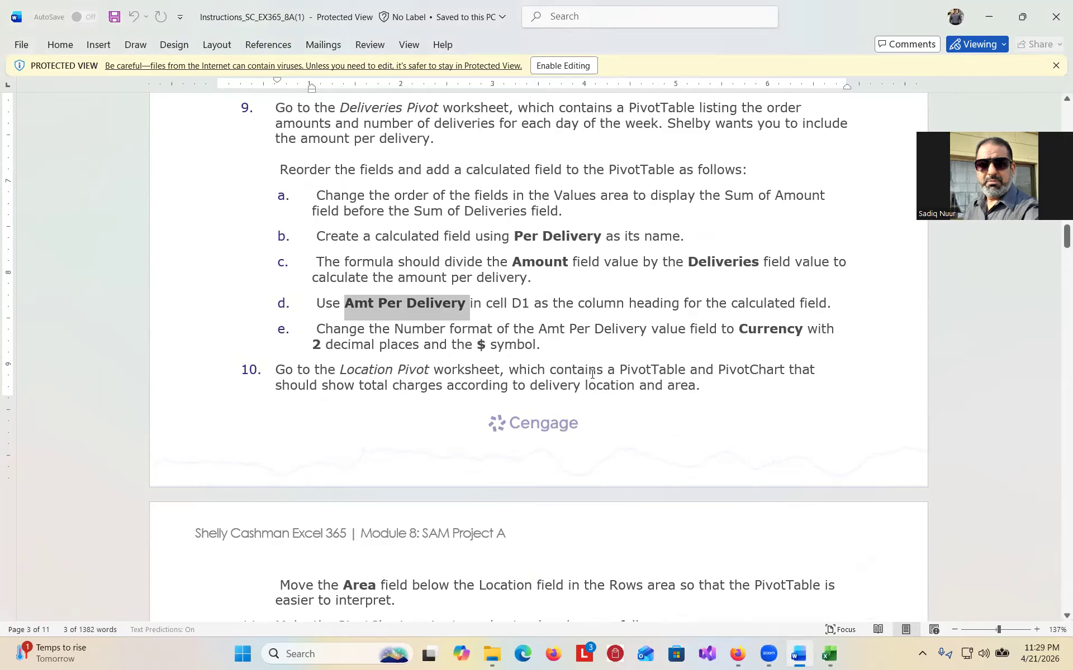
{"action": "left_click", "coordinate": [829, 653]}
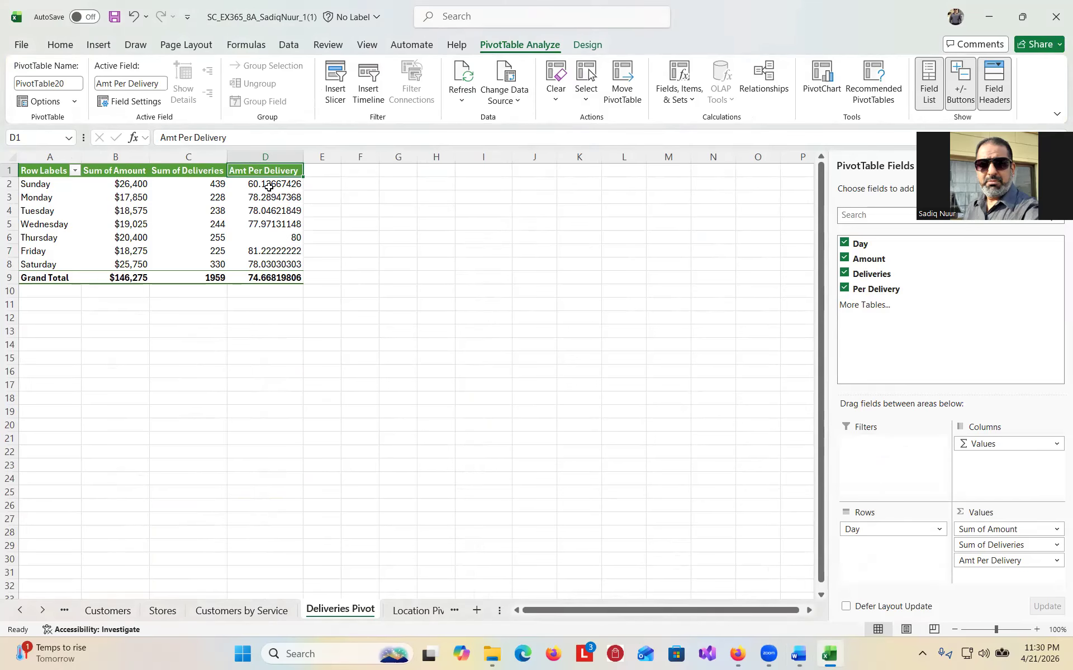
{"action": "mouse_move", "coordinate": [269, 184]}
{"action": "left_click_drag", "start_coordinate": [269, 184], "coordinate": [276, 276]}
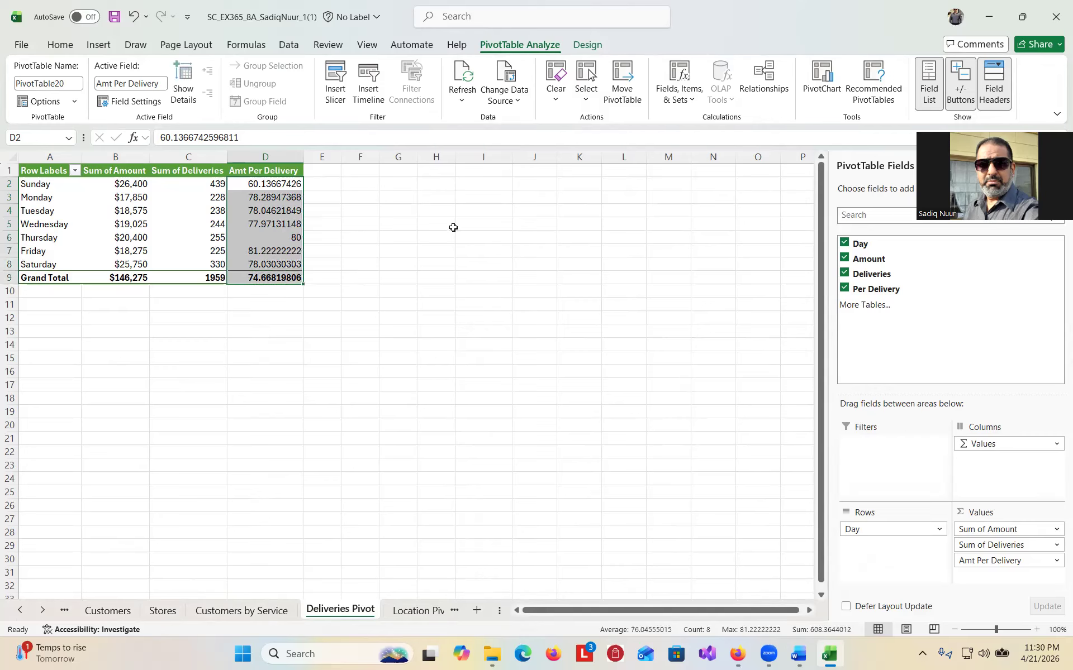
{"action": "right_click", "coordinate": [274, 190]}
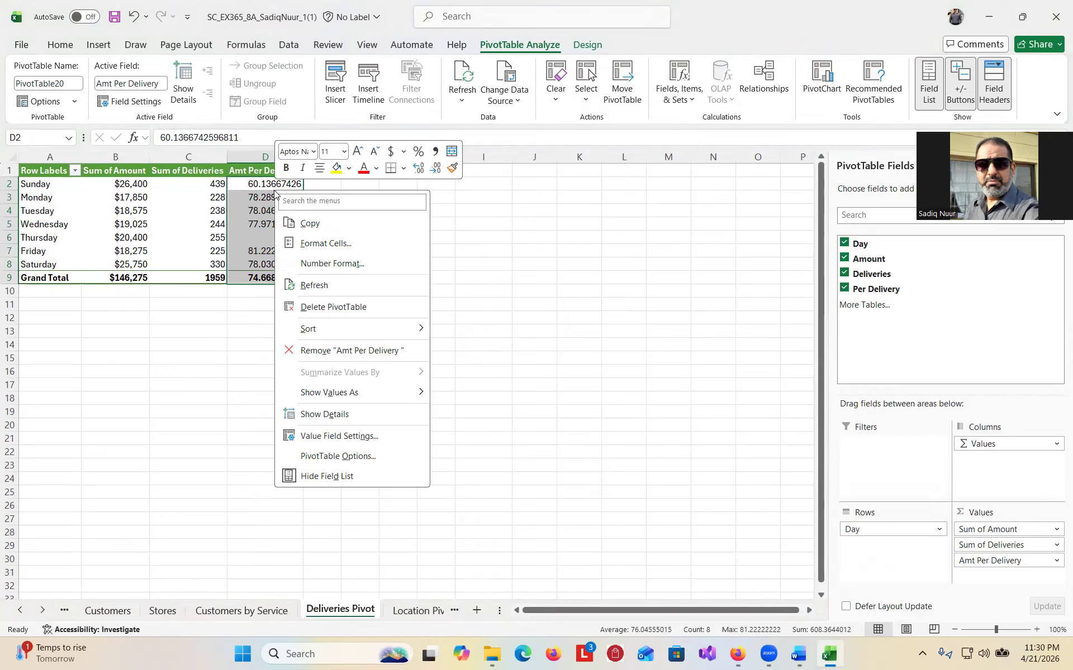
{"action": "left_click", "coordinate": [345, 268]}
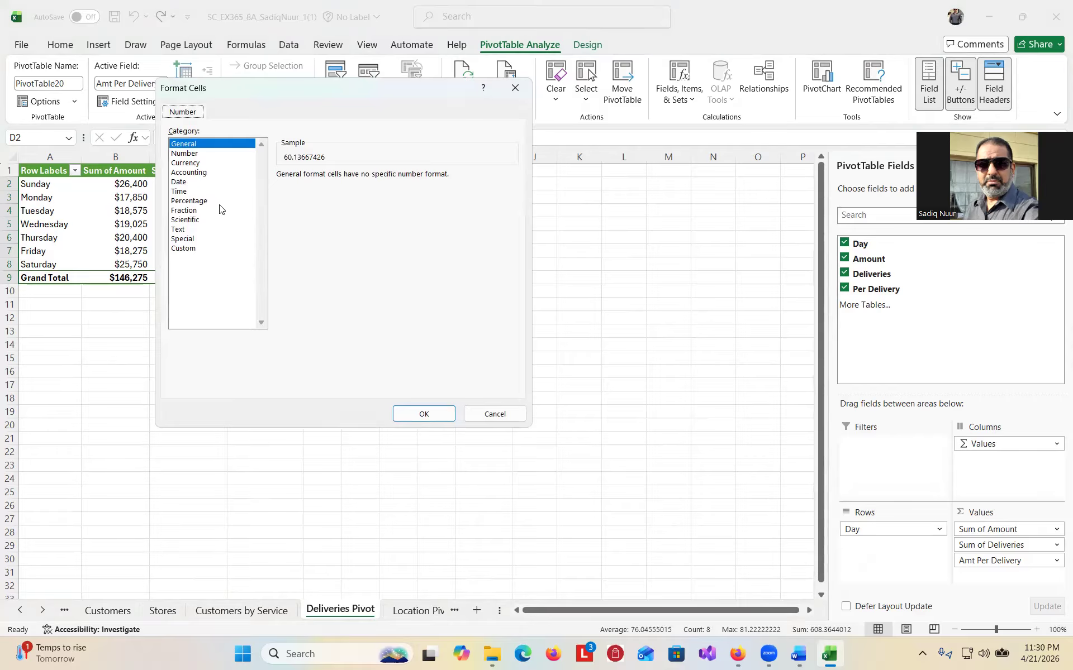
{"action": "left_click", "coordinate": [187, 162]}
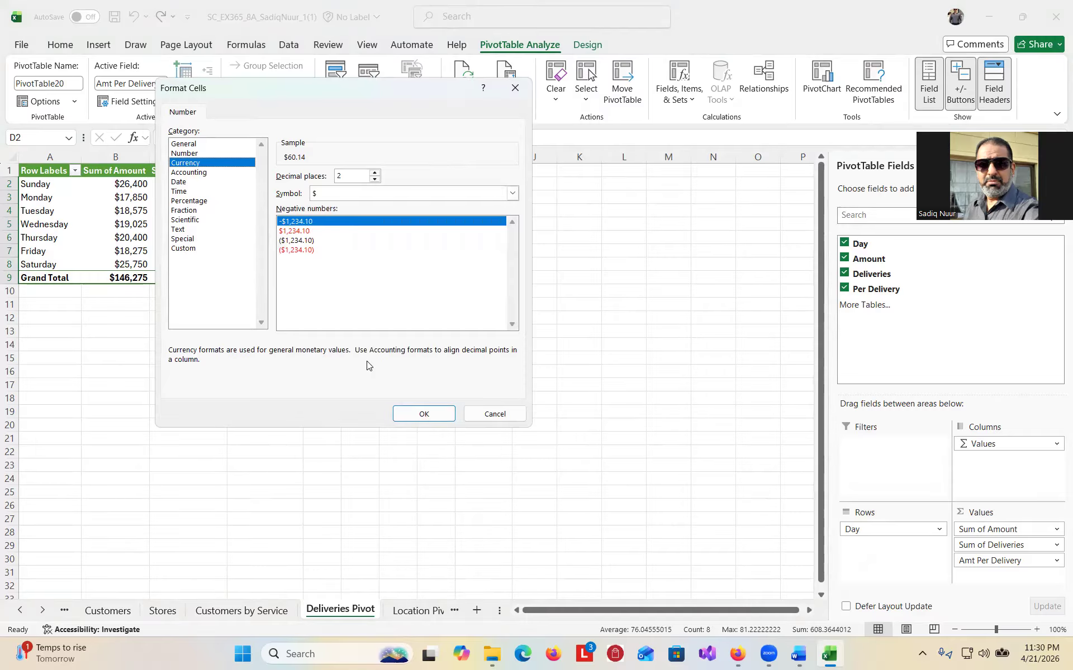
{"action": "left_click", "coordinate": [424, 414]}
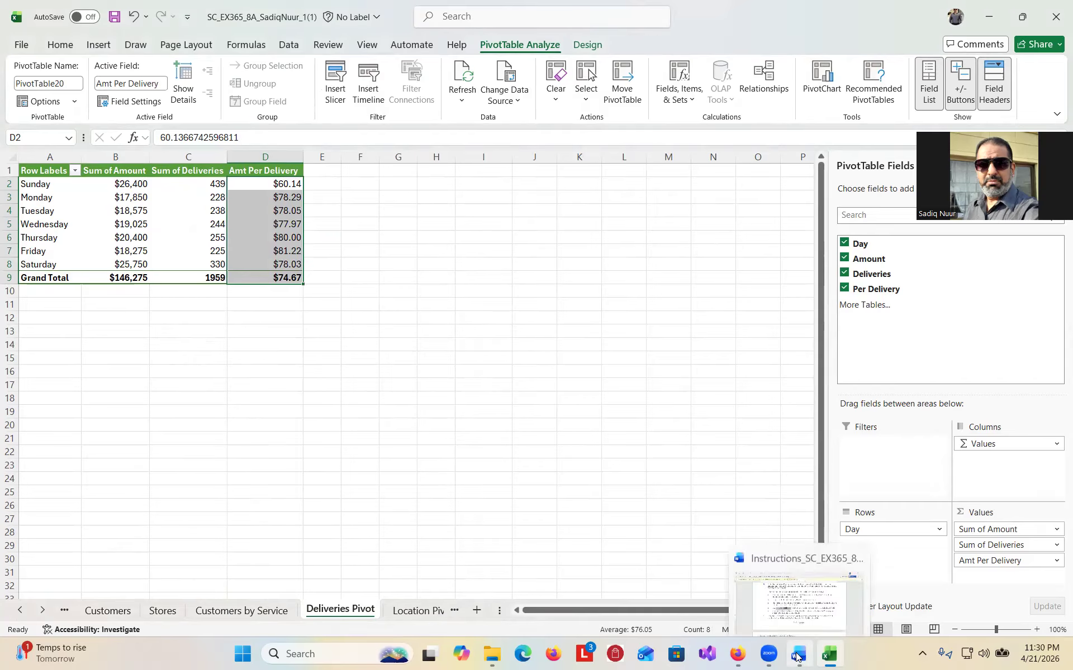
Compare the Deliveries Pivot worksheet in Excel with Final Figure 7 in the Word instructions
{"action": "left_click", "coordinate": [790, 655]}
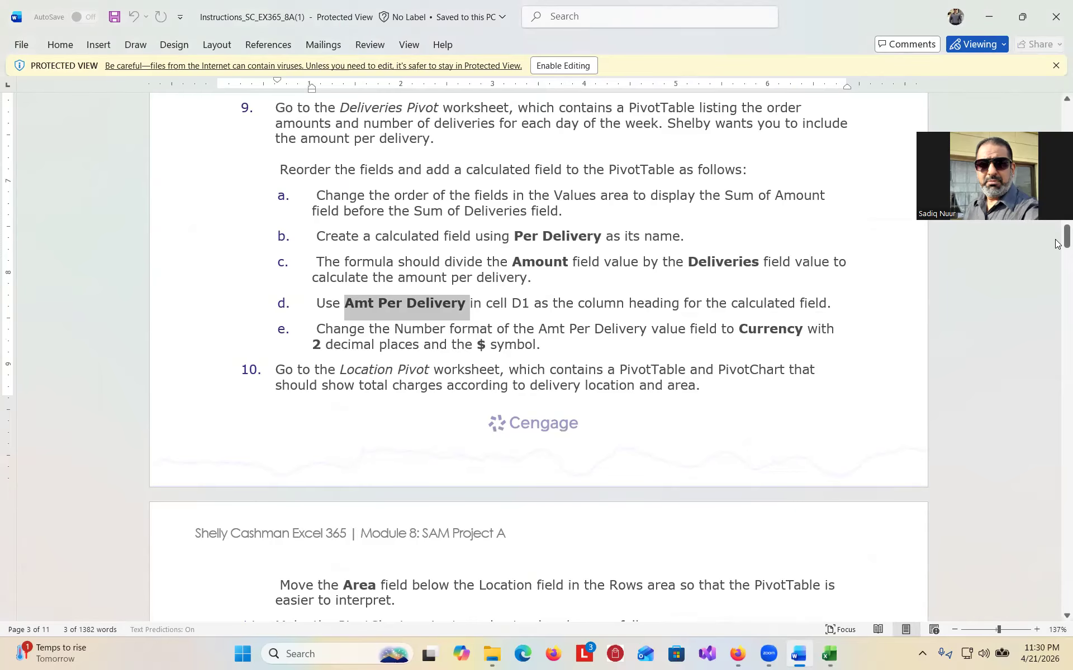
{"action": "left_click_drag", "start_coordinate": [1065, 238], "coordinate": [1058, 535]}
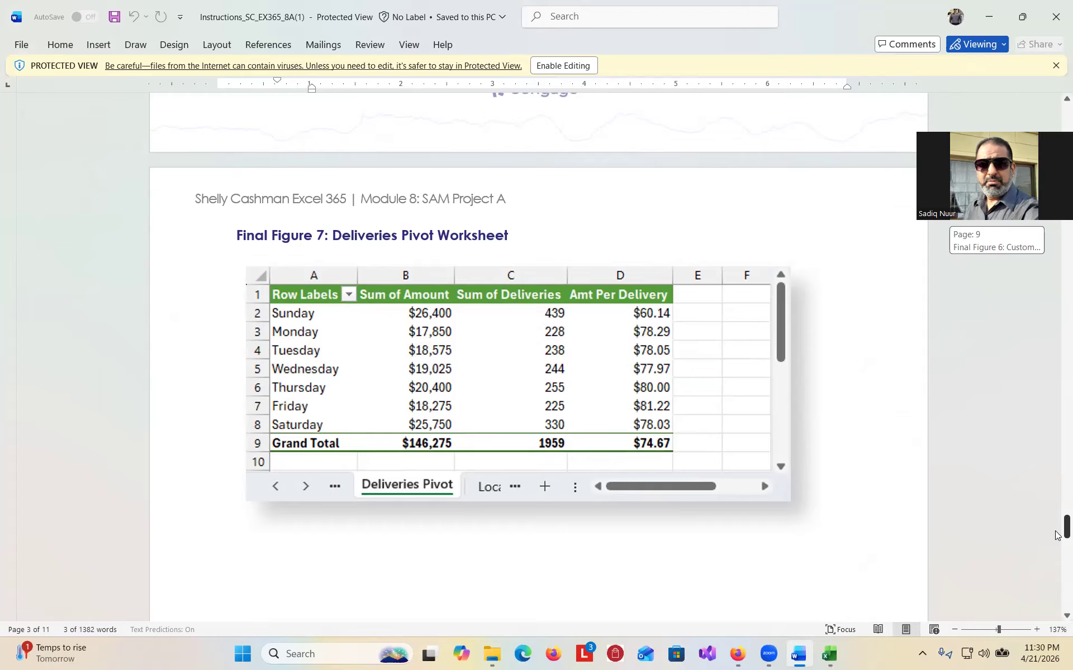
{"action": "left_click_drag", "start_coordinate": [1056, 534], "coordinate": [1056, 528]}
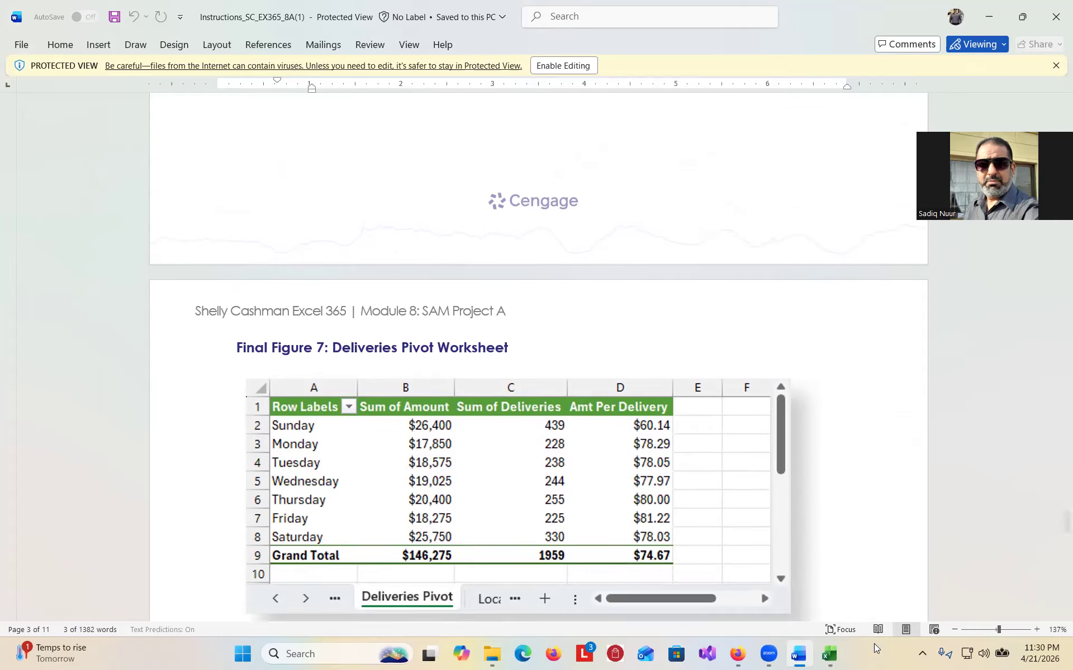
{"action": "left_click", "coordinate": [831, 655]}
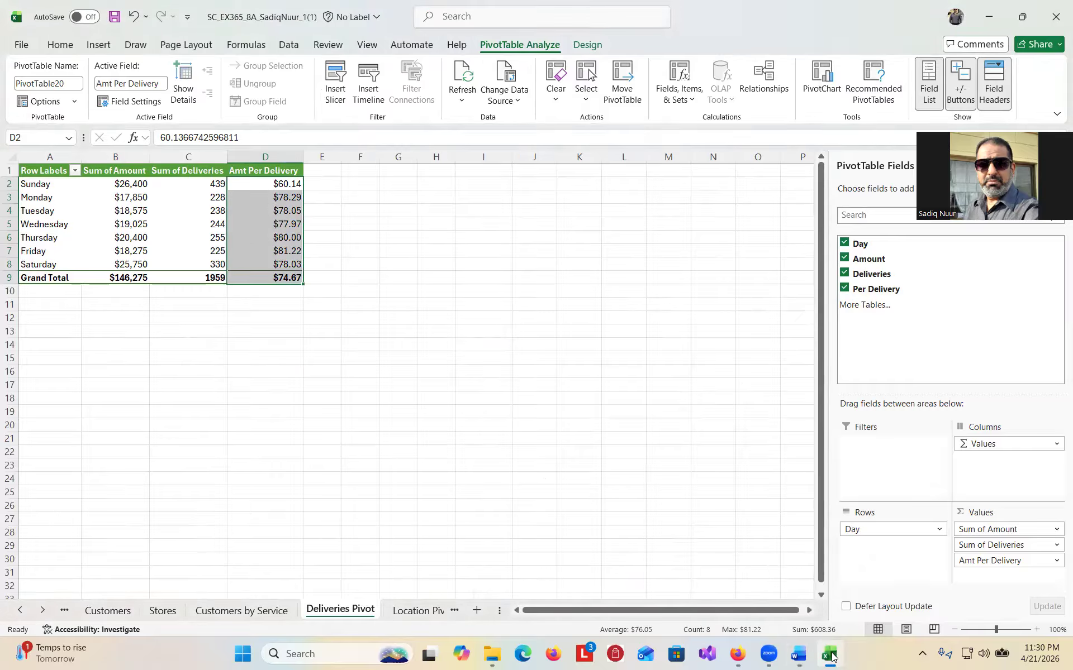
{"action": "left_click", "coordinate": [830, 655]}
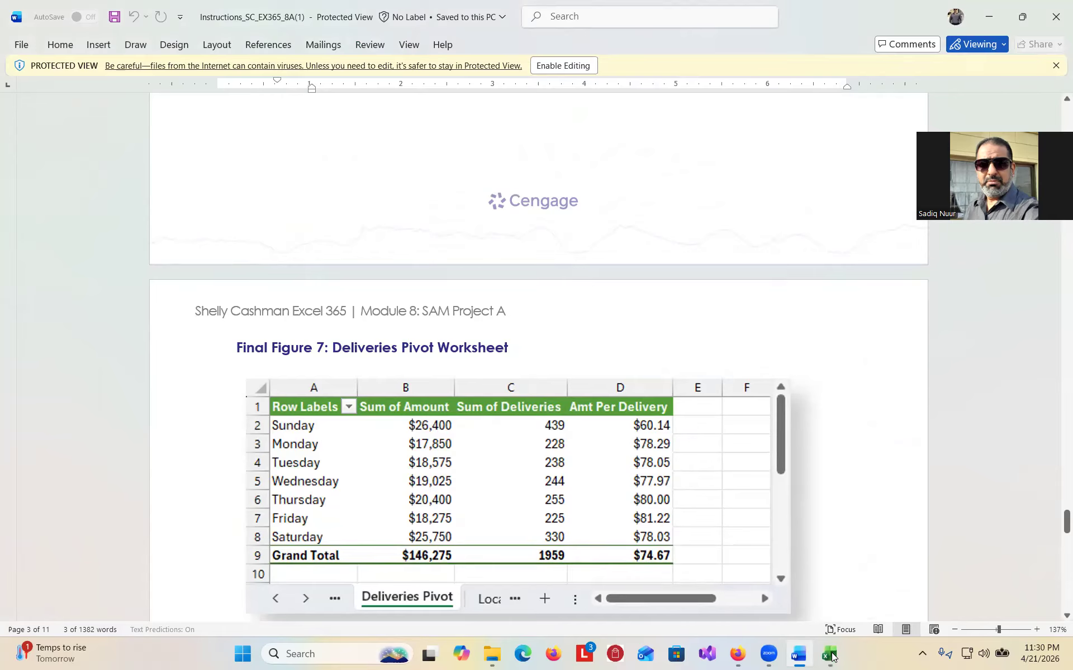
{"action": "left_click", "coordinate": [830, 655]}
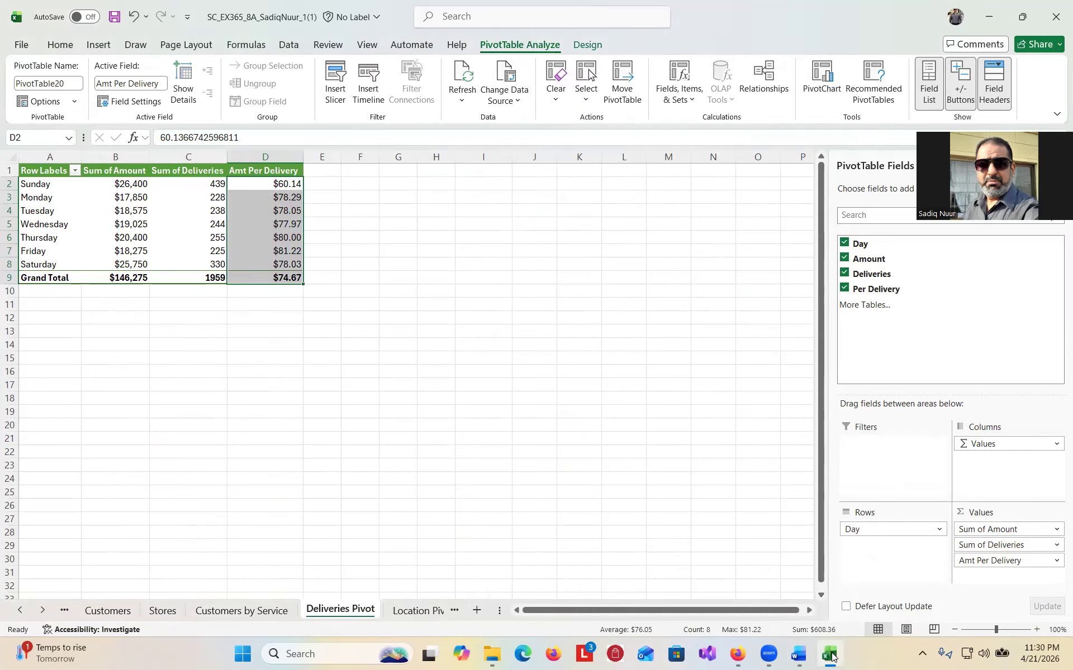
{"action": "left_click", "coordinate": [830, 655]}
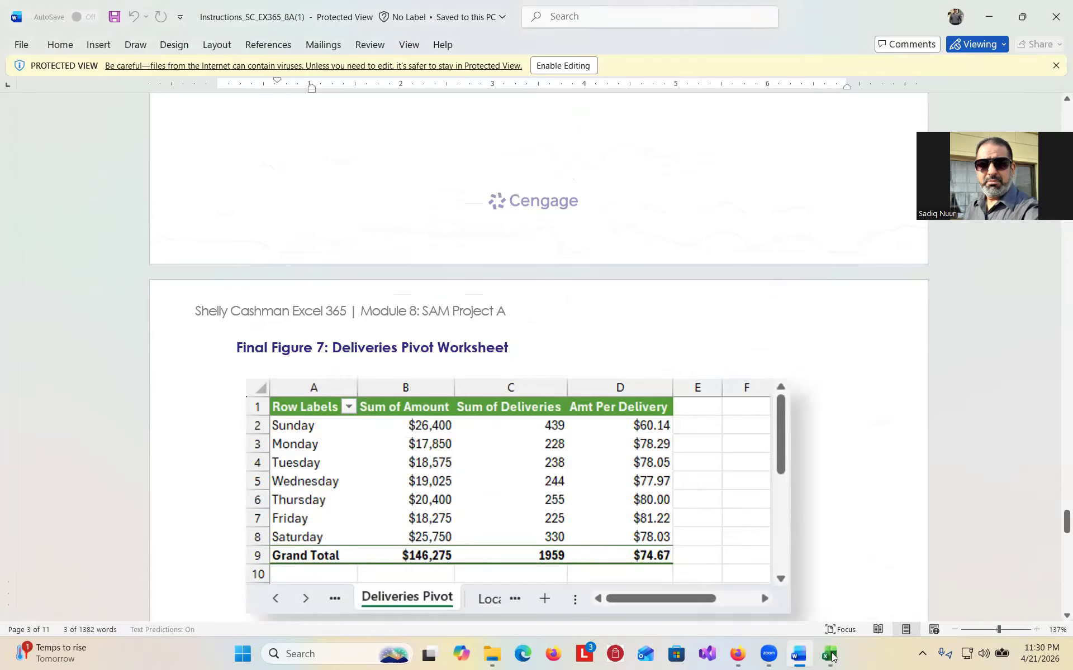
{"action": "left_click", "coordinate": [830, 655]}
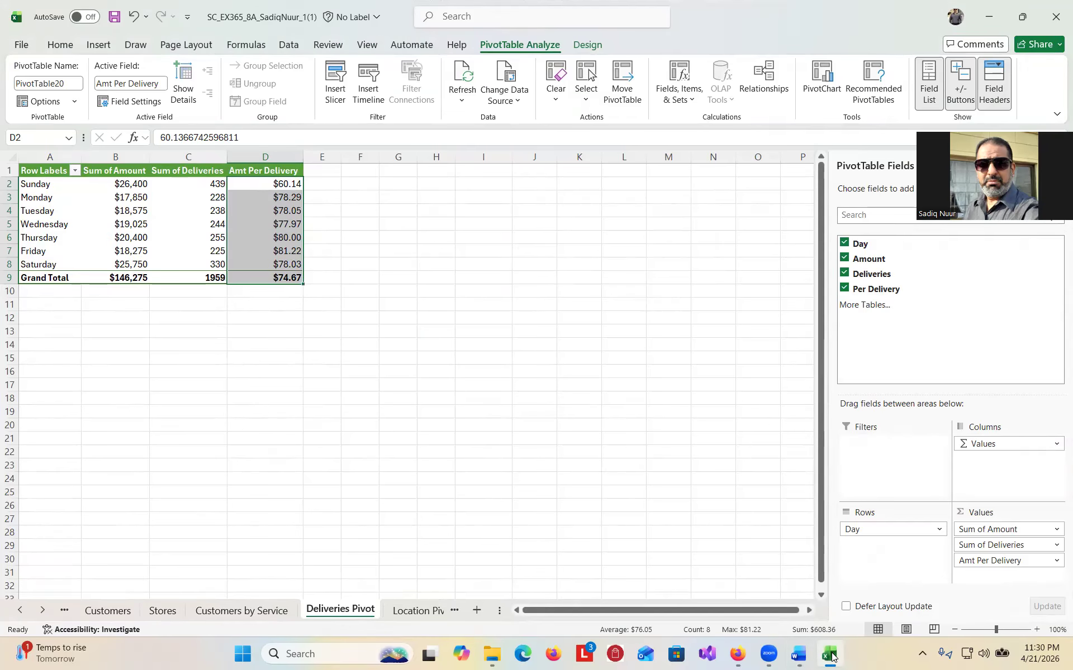
Read step 10 in Word, and go to the PivotTable on the Location Pivot worksheet in Excel
{"action": "left_click", "coordinate": [799, 654]}
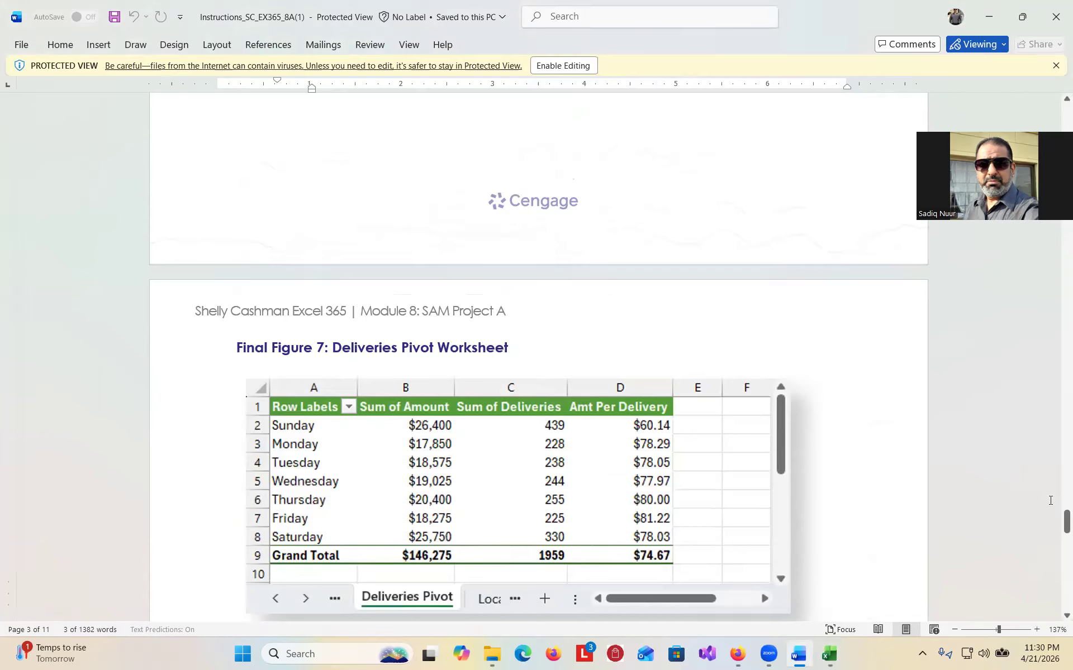
{"action": "left_click_drag", "start_coordinate": [1066, 521], "coordinate": [1057, 253]}
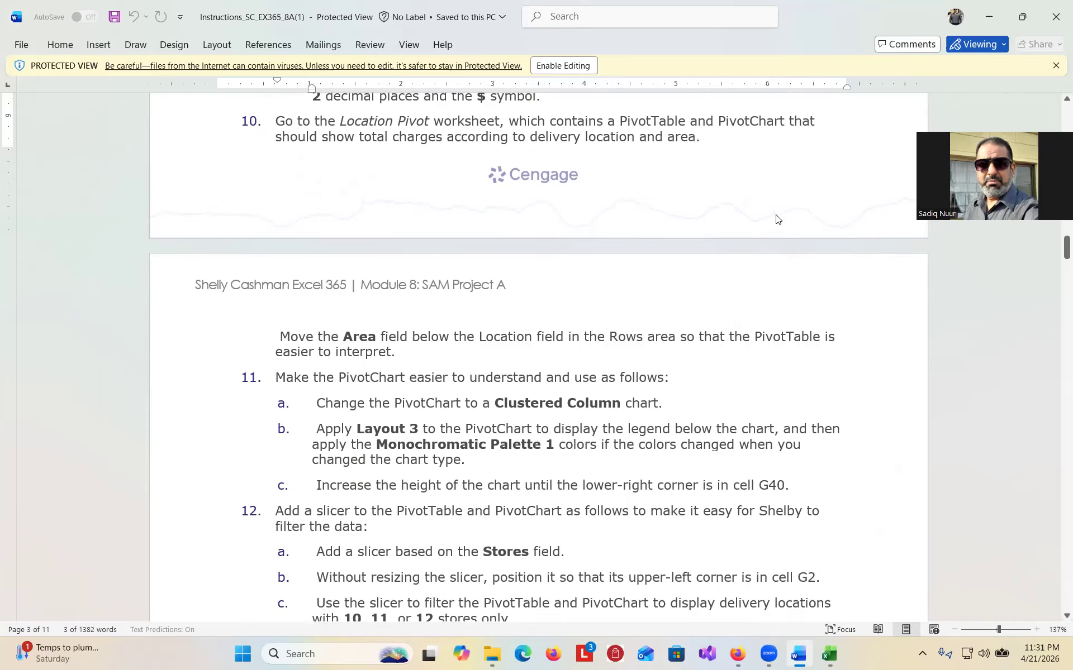
{"action": "left_click_drag", "start_coordinate": [1057, 251], "coordinate": [1057, 256]}
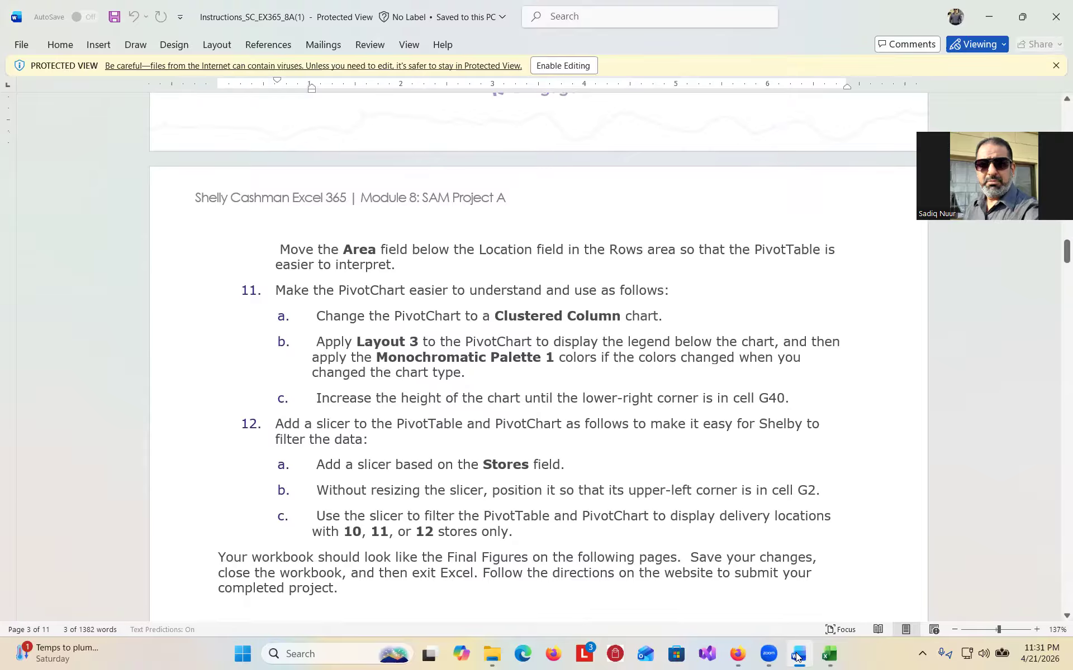
{"action": "mouse_move", "coordinate": [832, 657]}
{"action": "left_click_drag", "start_coordinate": [1057, 259], "coordinate": [1057, 253]}
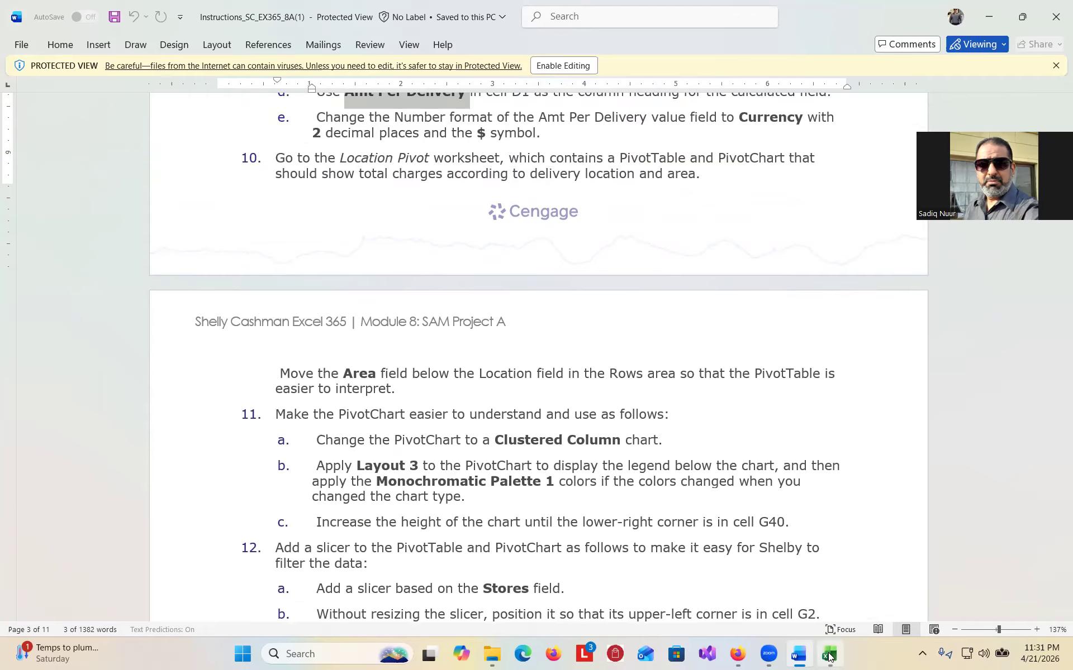
{"action": "left_click", "coordinate": [829, 654]}
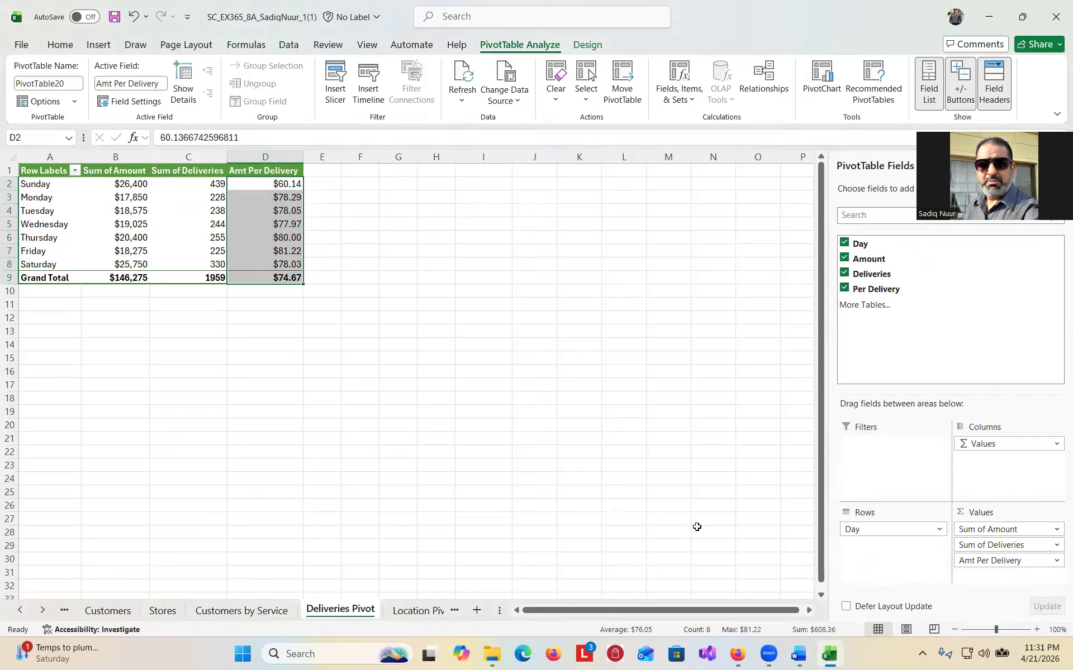
{"action": "left_click", "coordinate": [414, 612]}
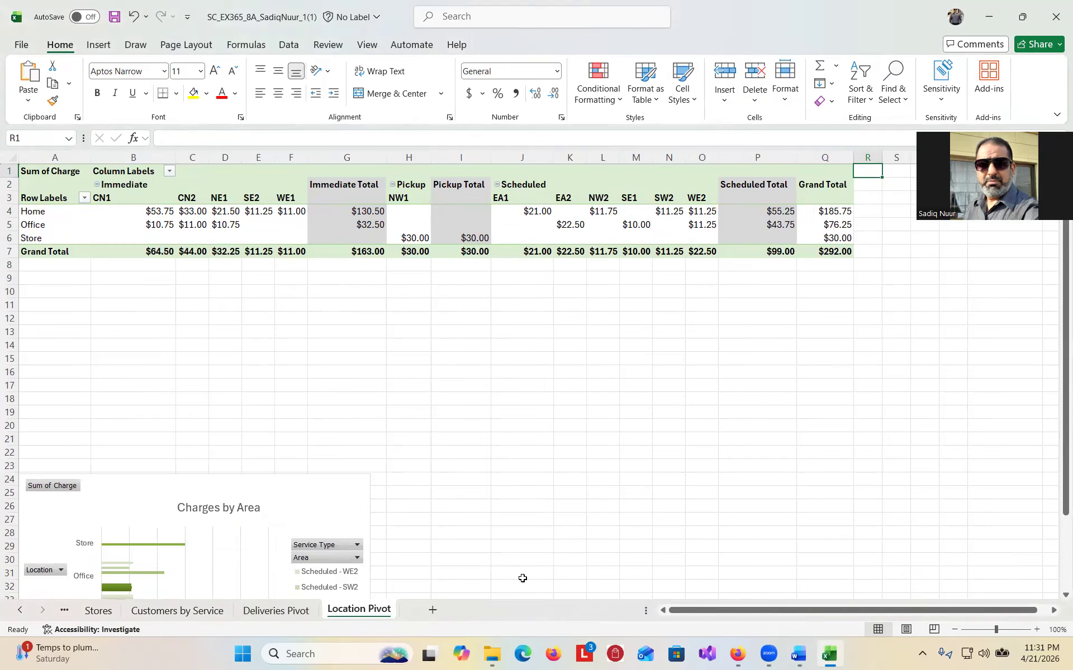
{"action": "left_click", "coordinate": [581, 213]}
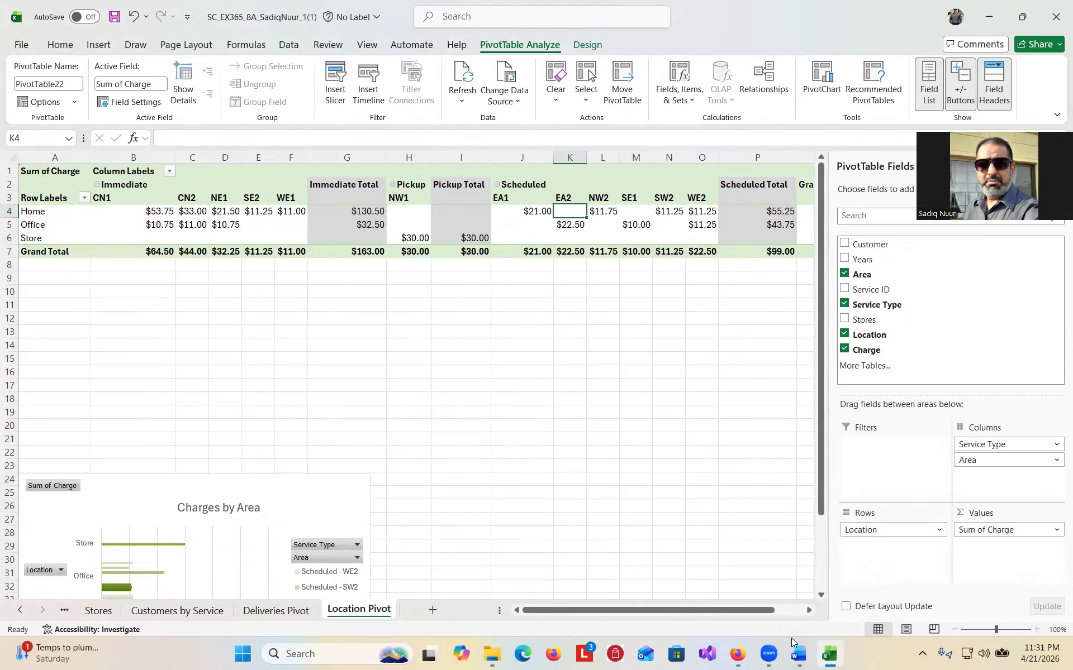
Check the rest of step 10 in Word, and move the Area field from Columns to below Location in the Rows area in Excel
{"action": "left_click", "coordinate": [797, 654]}
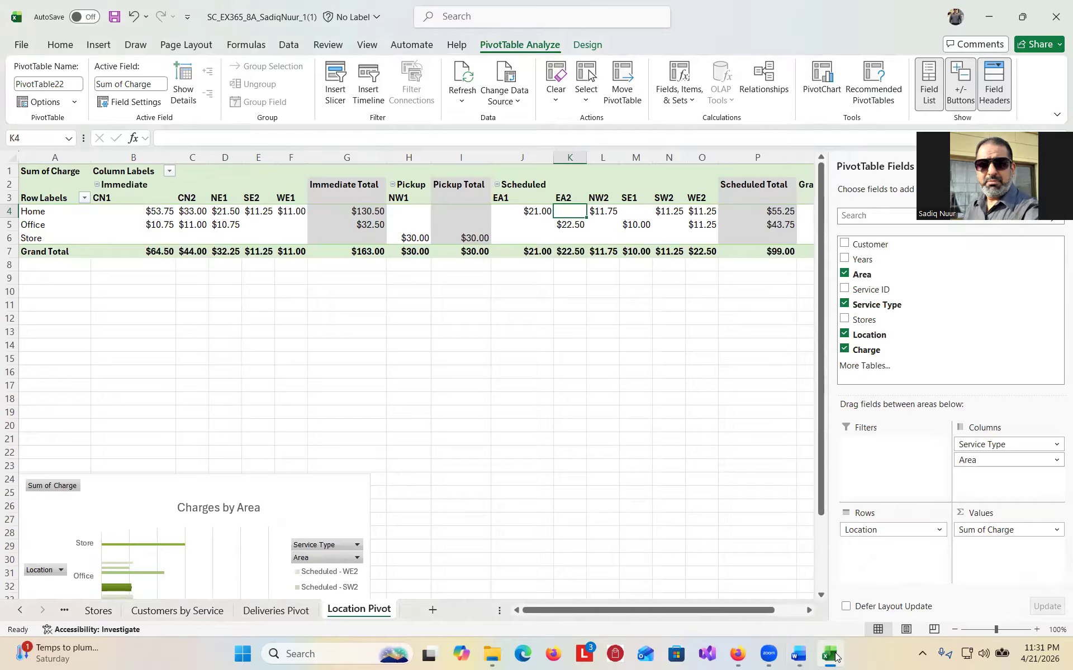
{"action": "left_click", "coordinate": [877, 630]}
{"action": "mouse_move", "coordinate": [800, 658]}
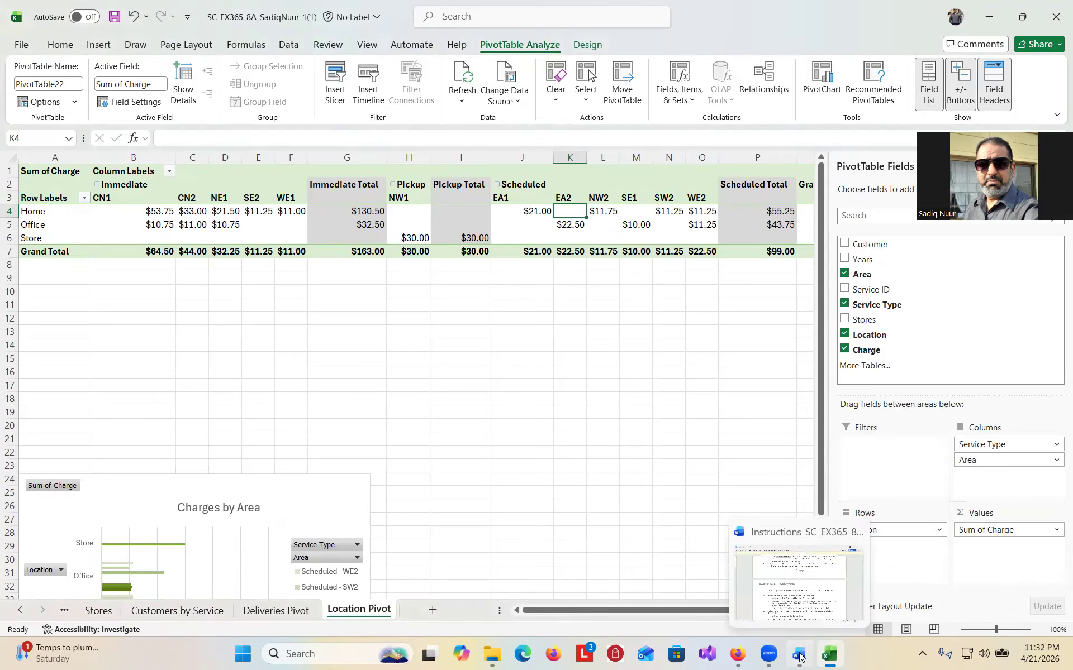
{"action": "left_click", "coordinate": [800, 657]}
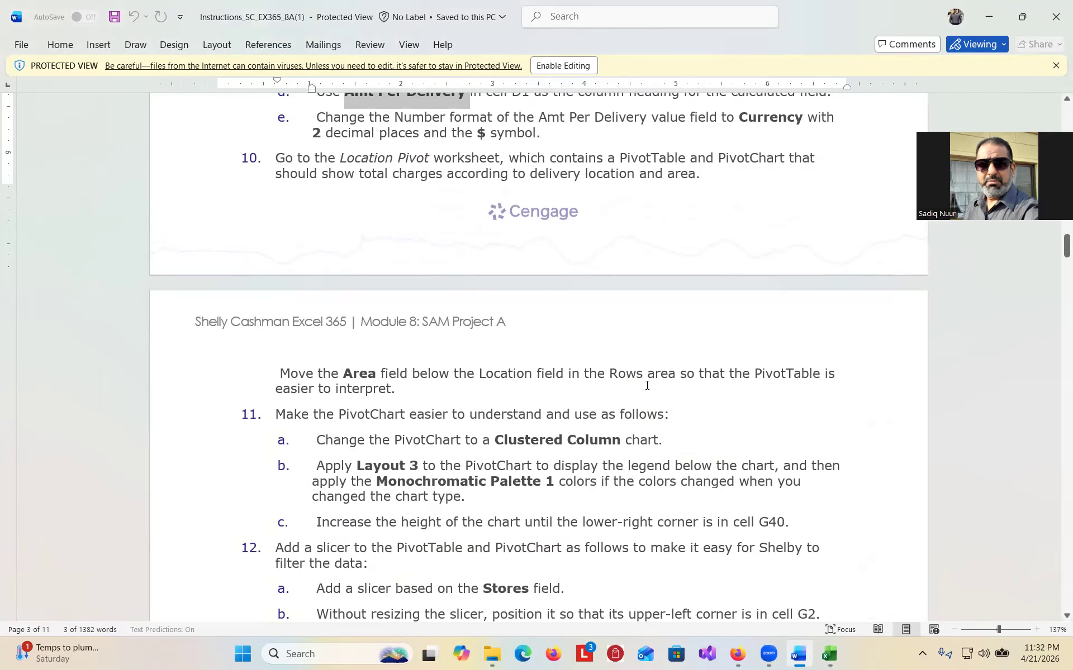
{"action": "left_click", "coordinate": [829, 654]}
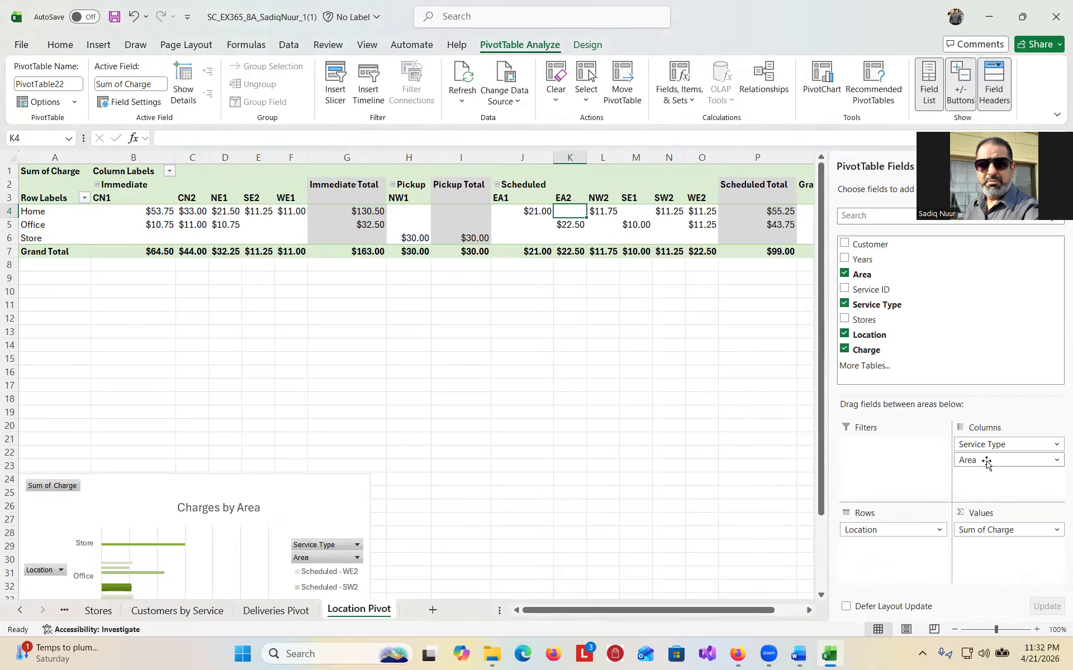
{"action": "left_click_drag", "start_coordinate": [982, 464], "coordinate": [861, 547]}
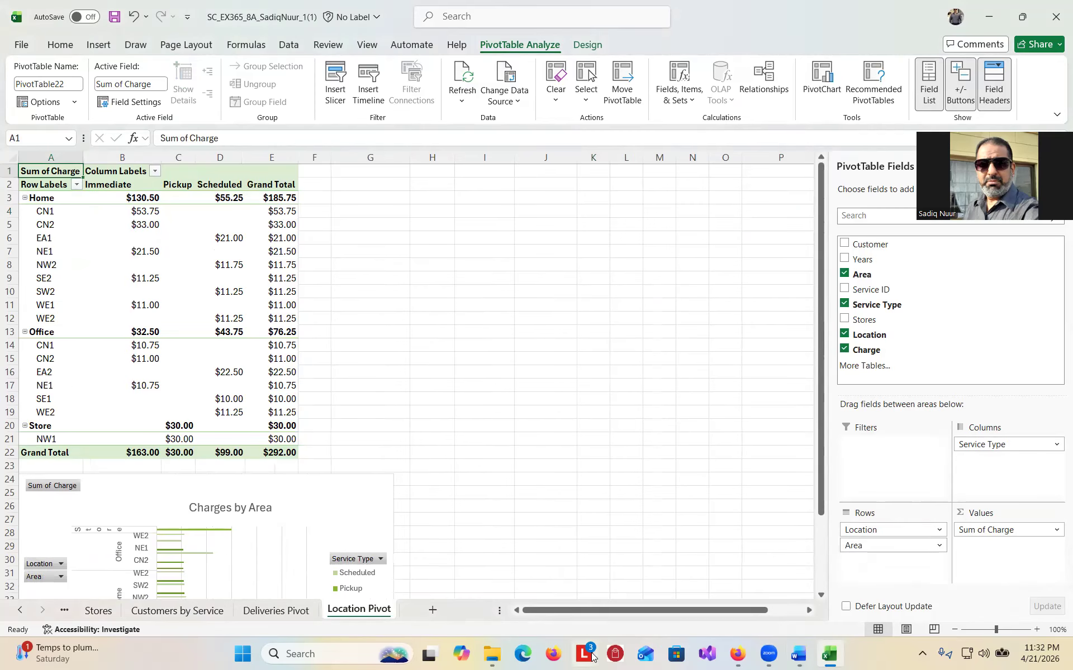
Read step 11 in the Word instructions, and select the Charges by Area PivotChart on the Location Pivot worksheet in Excel
{"action": "left_click", "coordinate": [797, 654]}
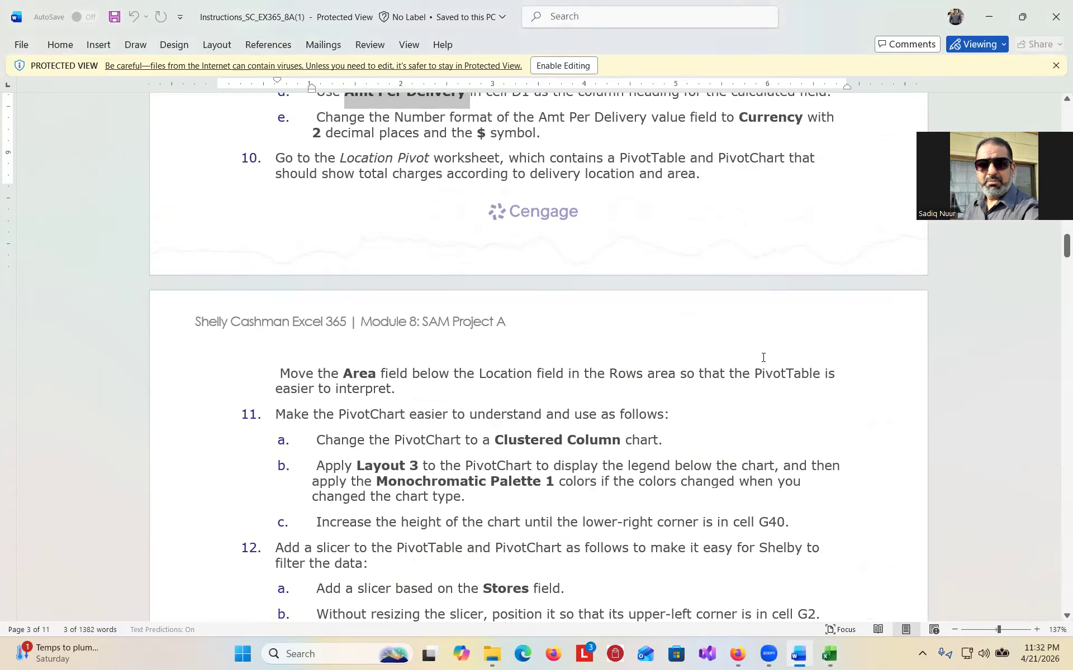
{"action": "left_click_drag", "start_coordinate": [1056, 253], "coordinate": [1056, 264]}
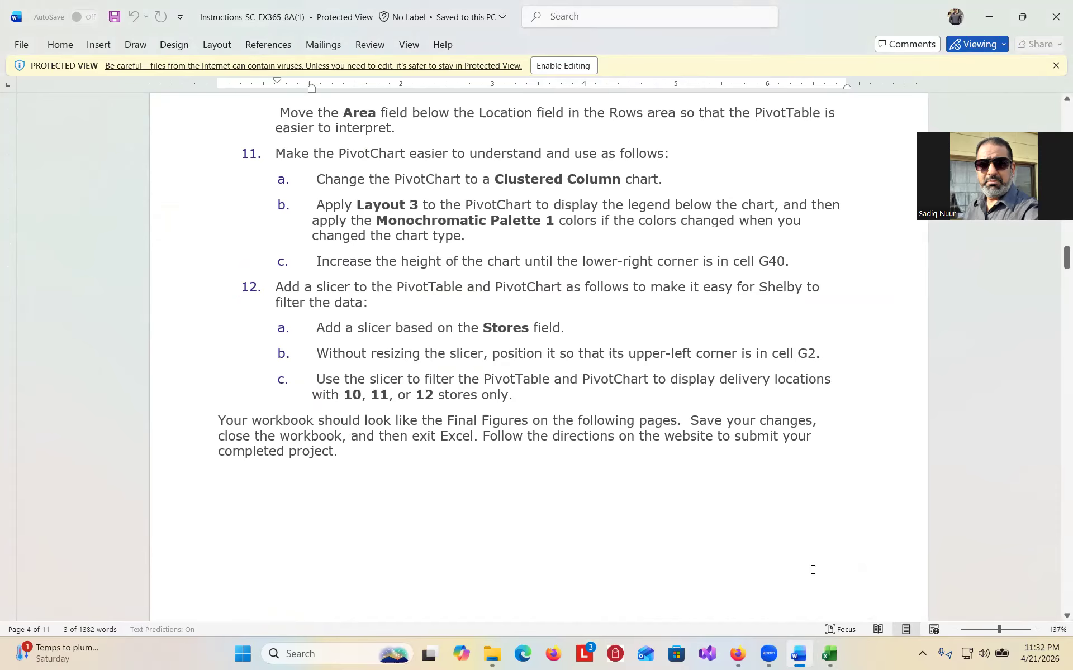
{"action": "mouse_move", "coordinate": [829, 654]}
{"action": "left_click", "coordinate": [829, 575]}
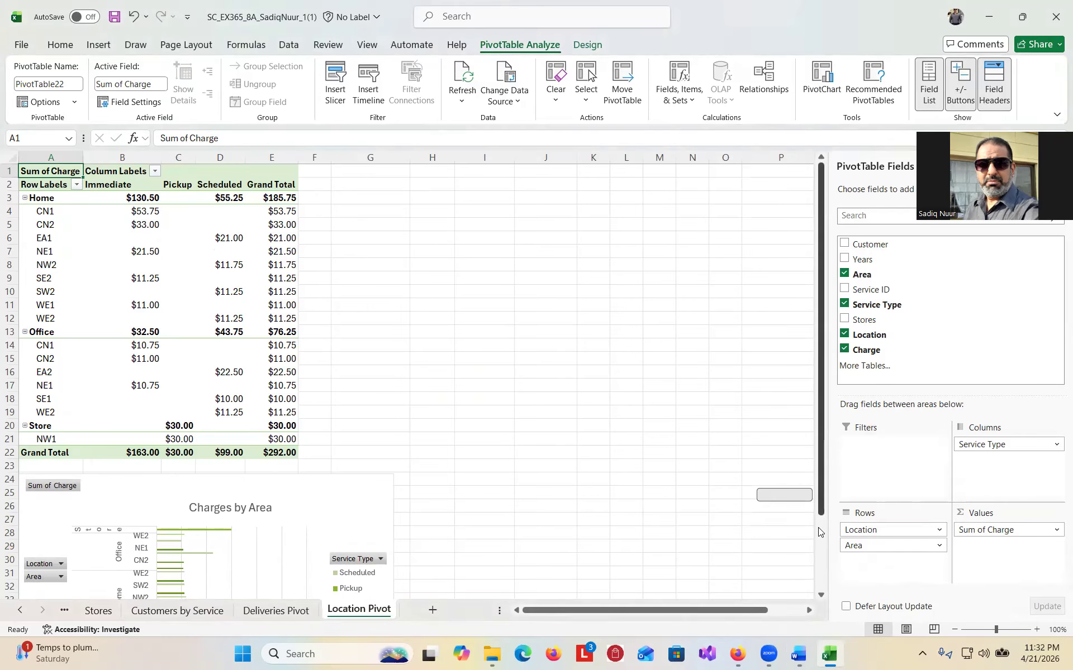
{"action": "scroll", "coordinate": [819, 532], "scroll_direction": "down", "scroll_amount": 2}
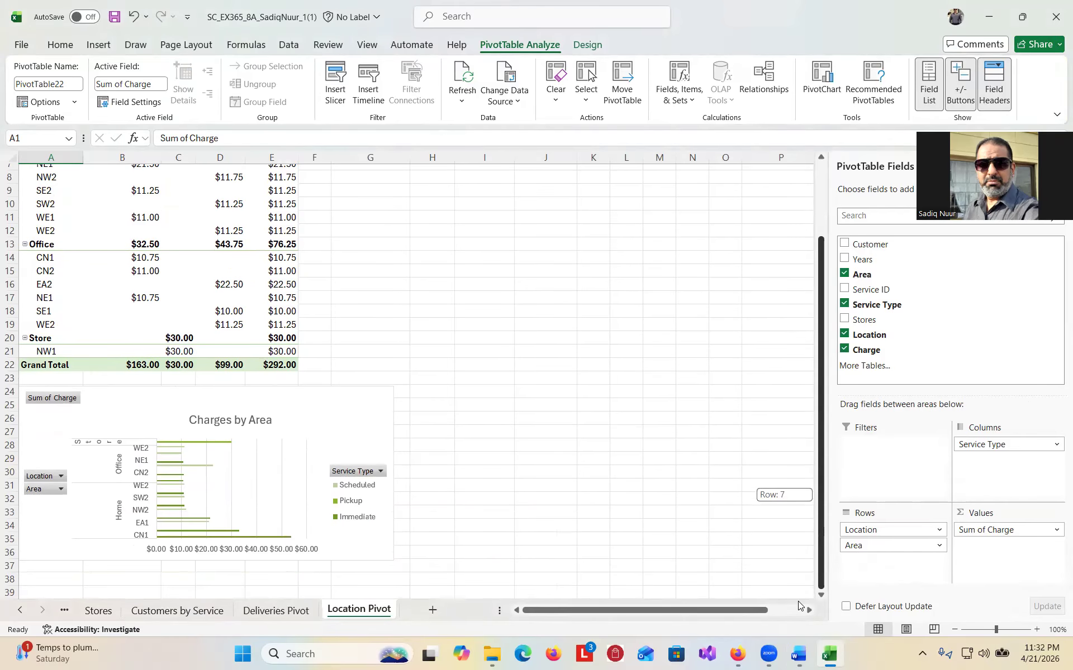
{"action": "left_click", "coordinate": [336, 418]}
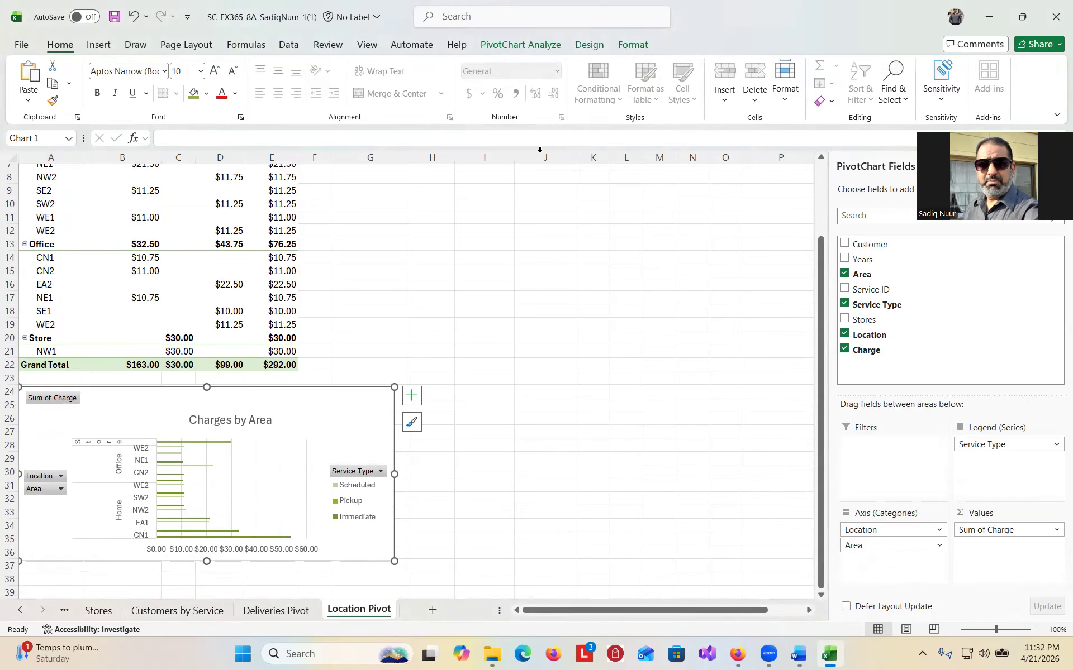
Change the Charges by Area PivotChart to a Clustered Column chart
{"action": "left_click", "coordinate": [524, 44]}
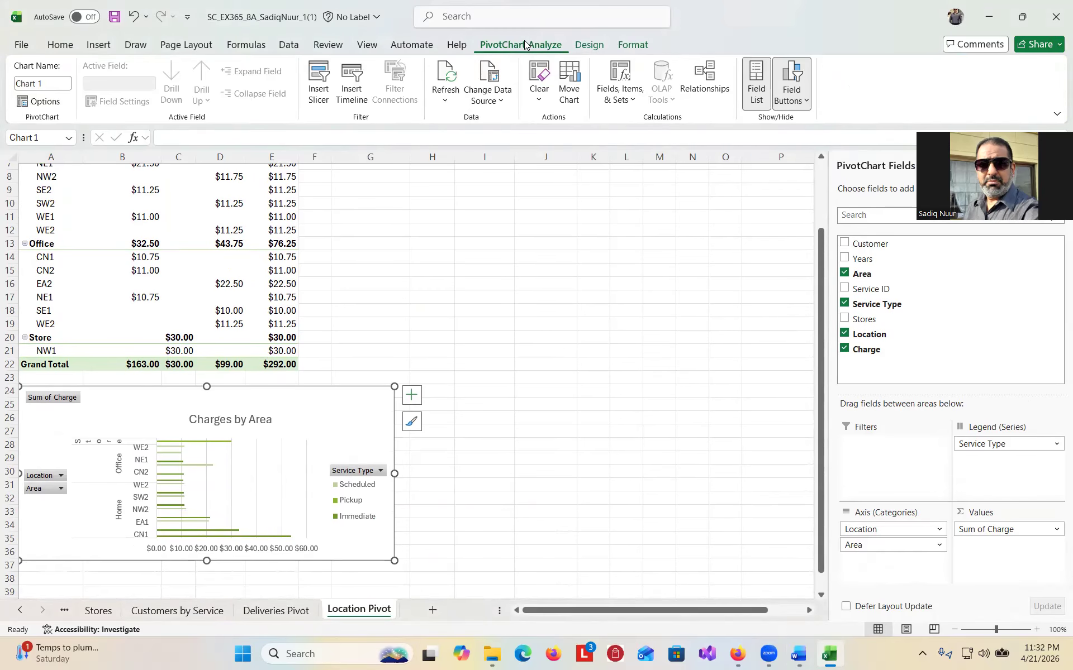
{"action": "left_click", "coordinate": [595, 45]}
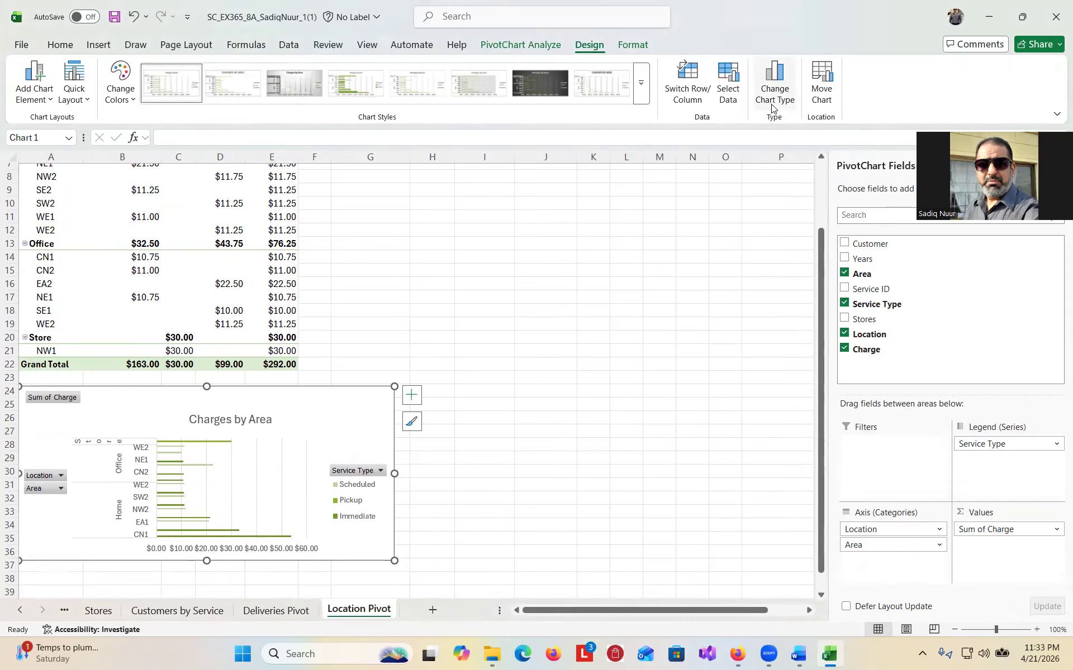
{"action": "key", "text": "ctrl"}
{"action": "key", "text": "ctrl"}
{"action": "key", "text": "ctrl"}
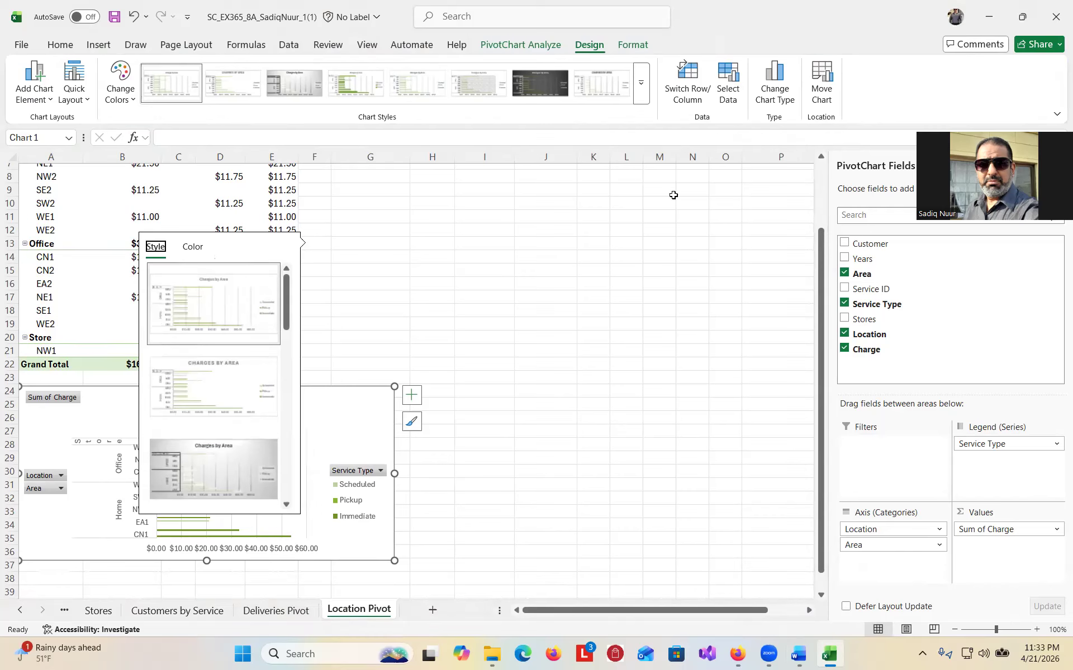
{"action": "left_click", "coordinate": [773, 94]}
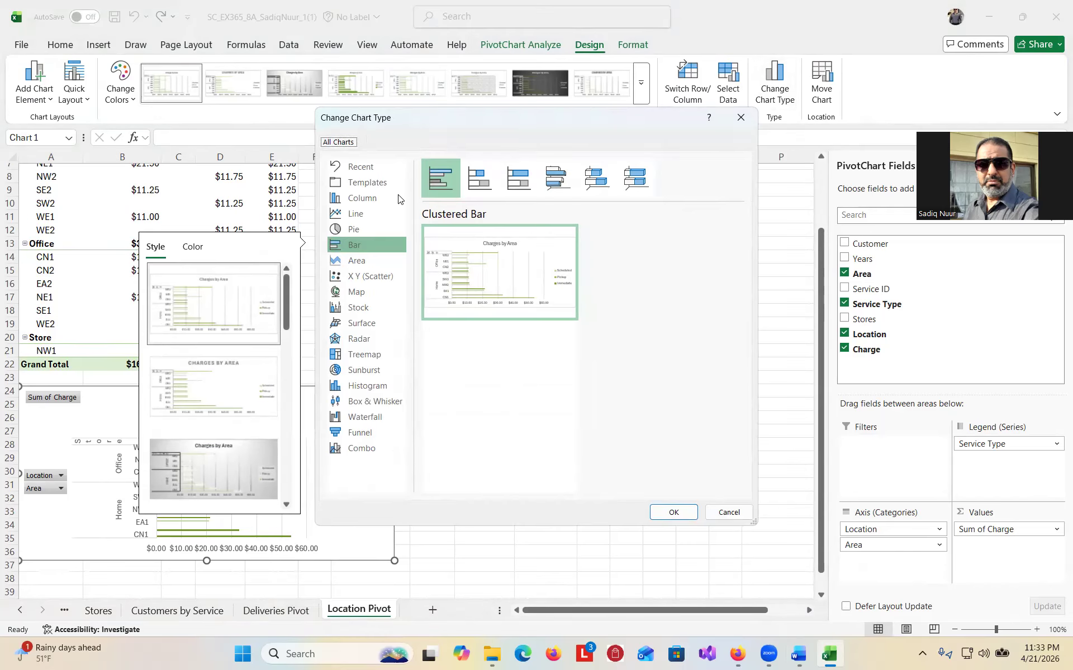
{"action": "left_click", "coordinate": [364, 196]}
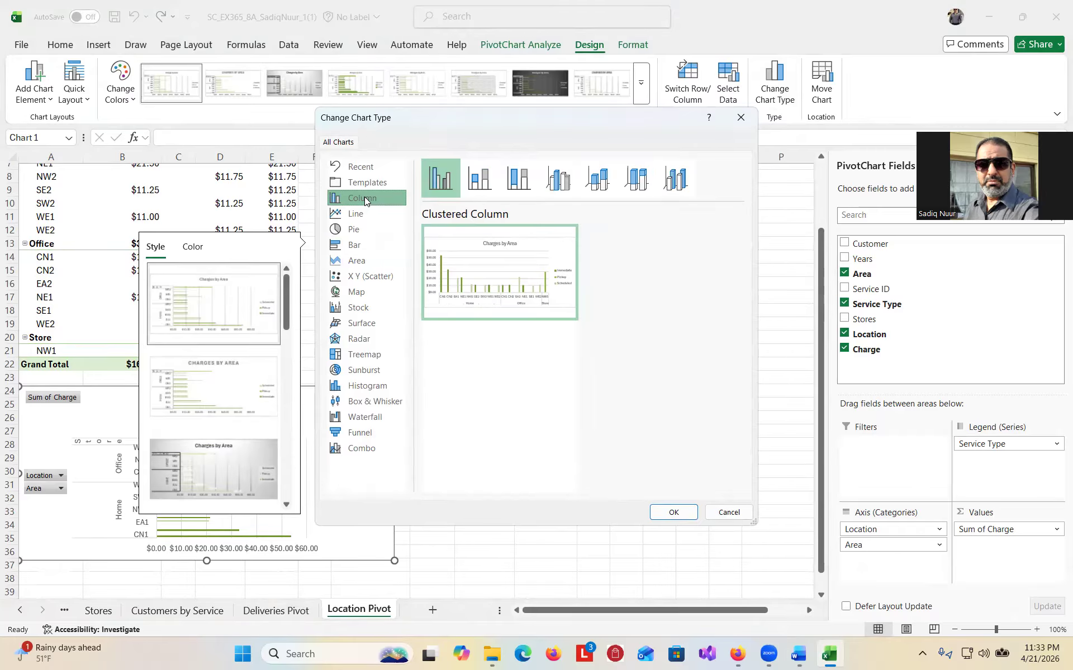
{"action": "mouse_move", "coordinate": [476, 246]}
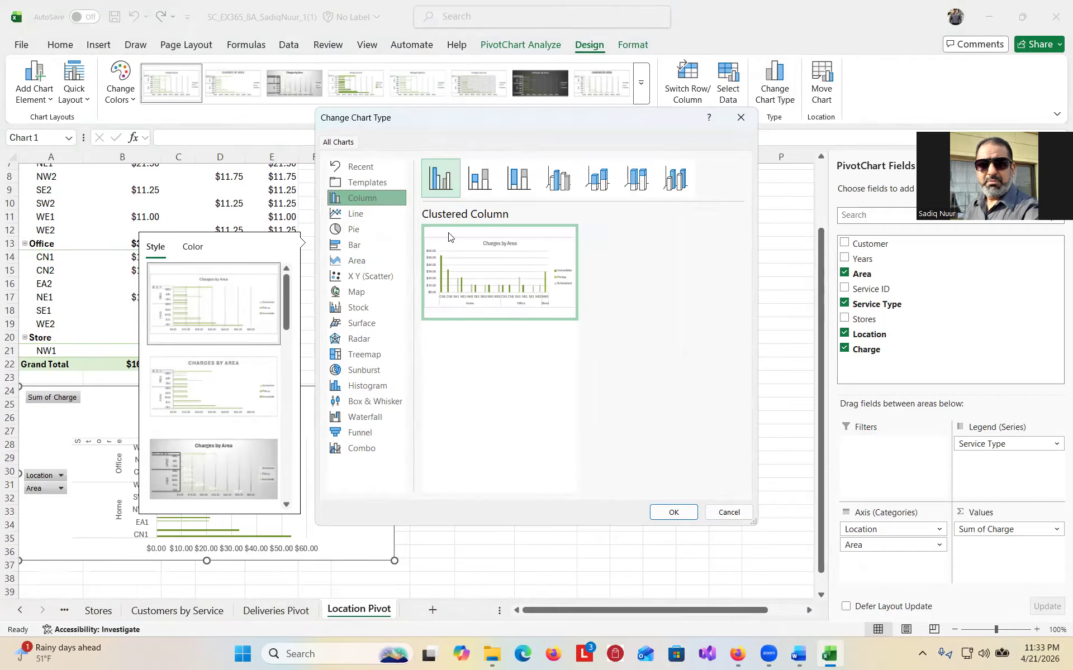
{"action": "left_click", "coordinate": [677, 511]}
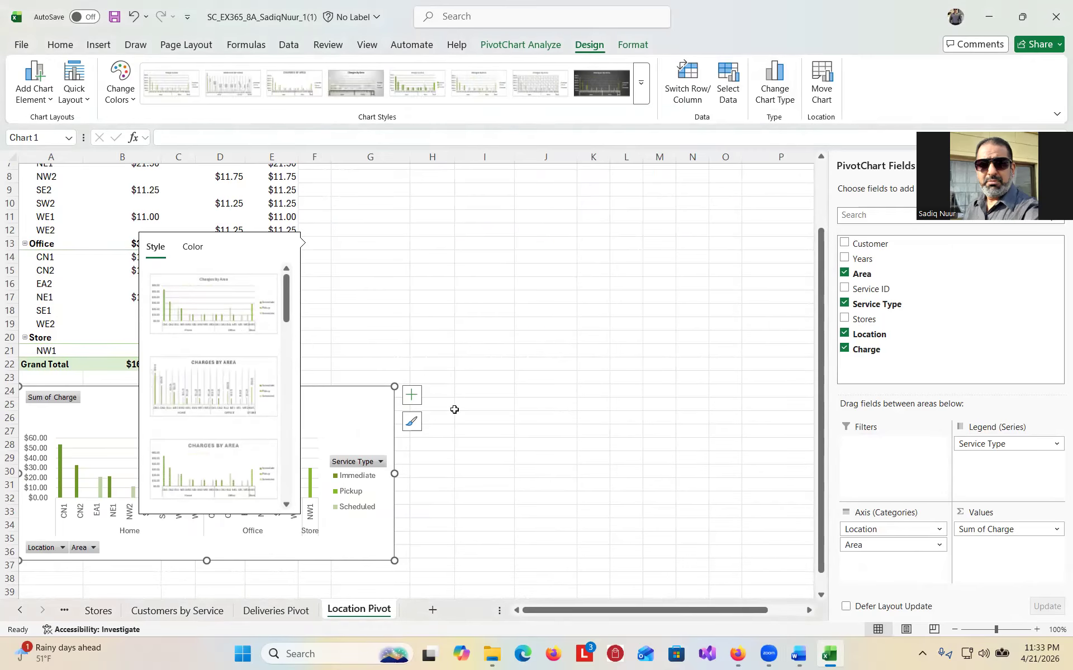
{"action": "left_click", "coordinate": [455, 391]}
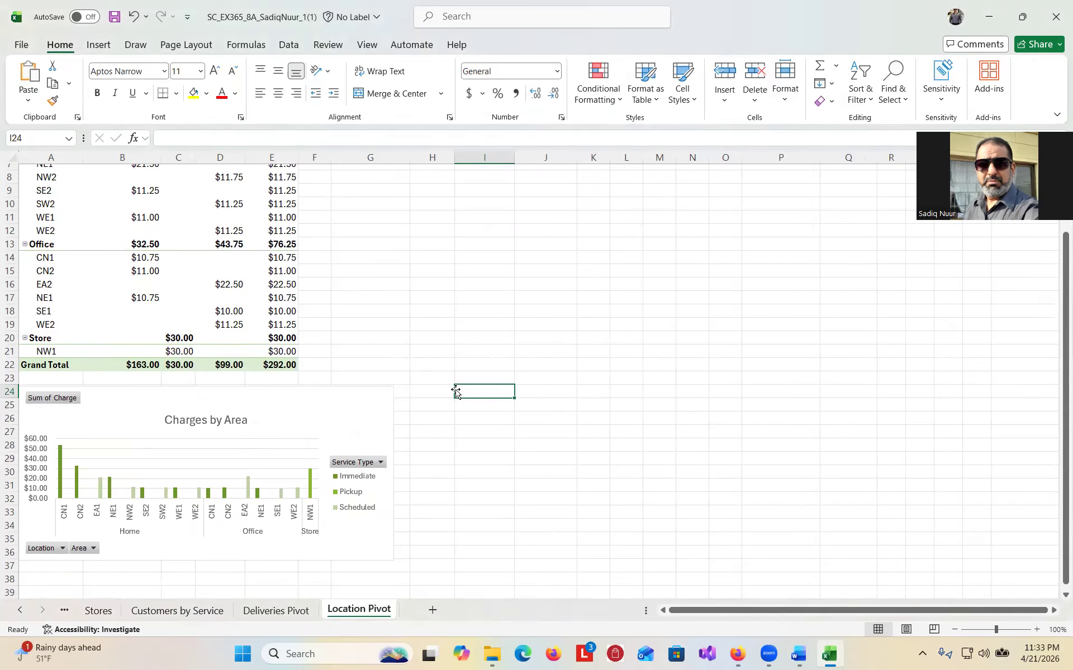
{"action": "left_click", "coordinate": [360, 401]}
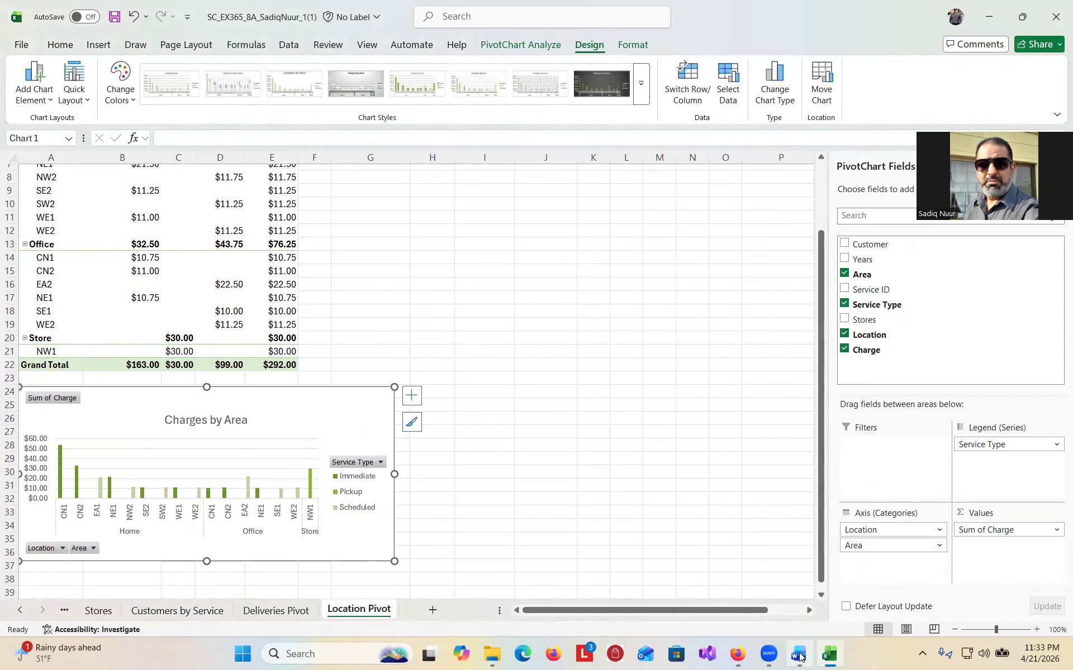
Check step 11b in Word, and apply Layout 3 and the Monochromatic Palette 1 colors to the PivotChart in Excel
{"action": "left_click", "coordinate": [799, 657]}
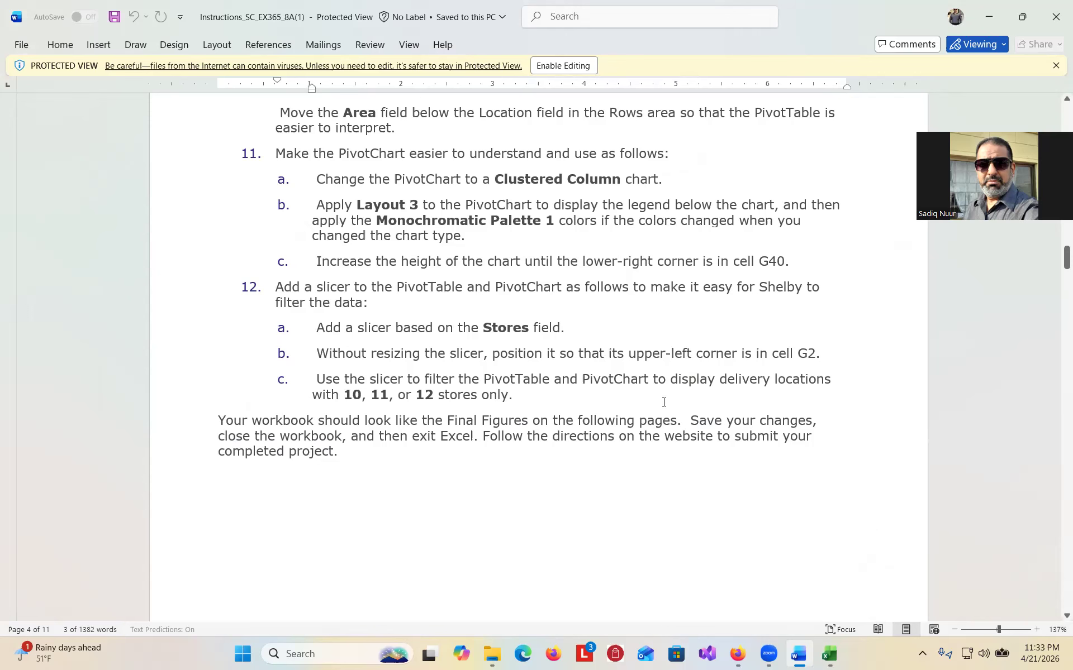
{"action": "left_click", "coordinate": [830, 655]}
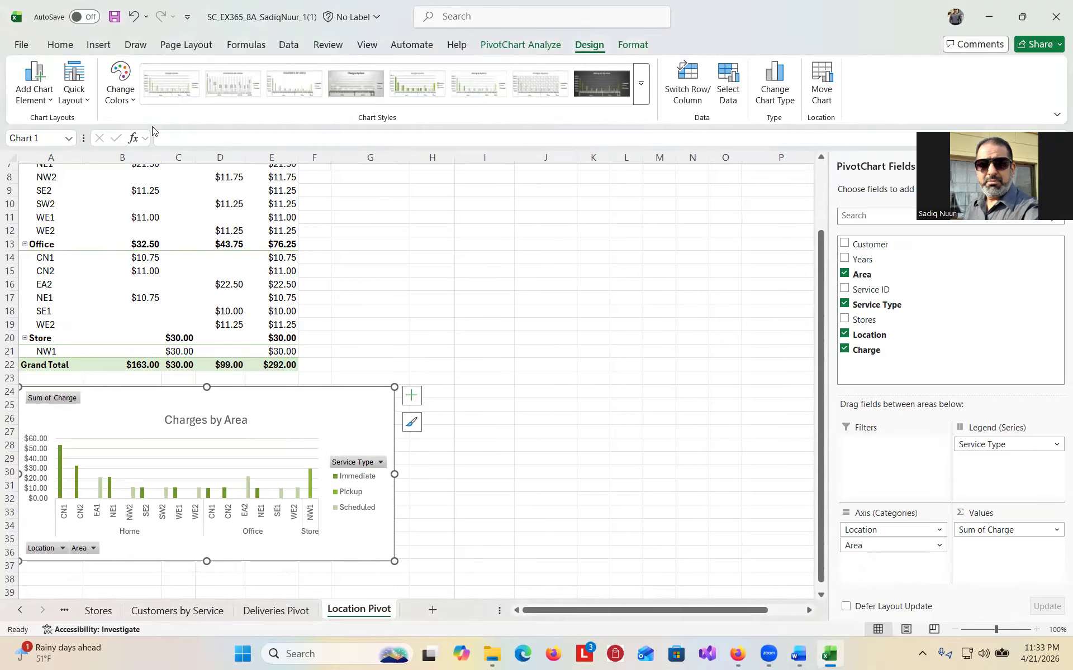
{"action": "left_click", "coordinate": [87, 100]}
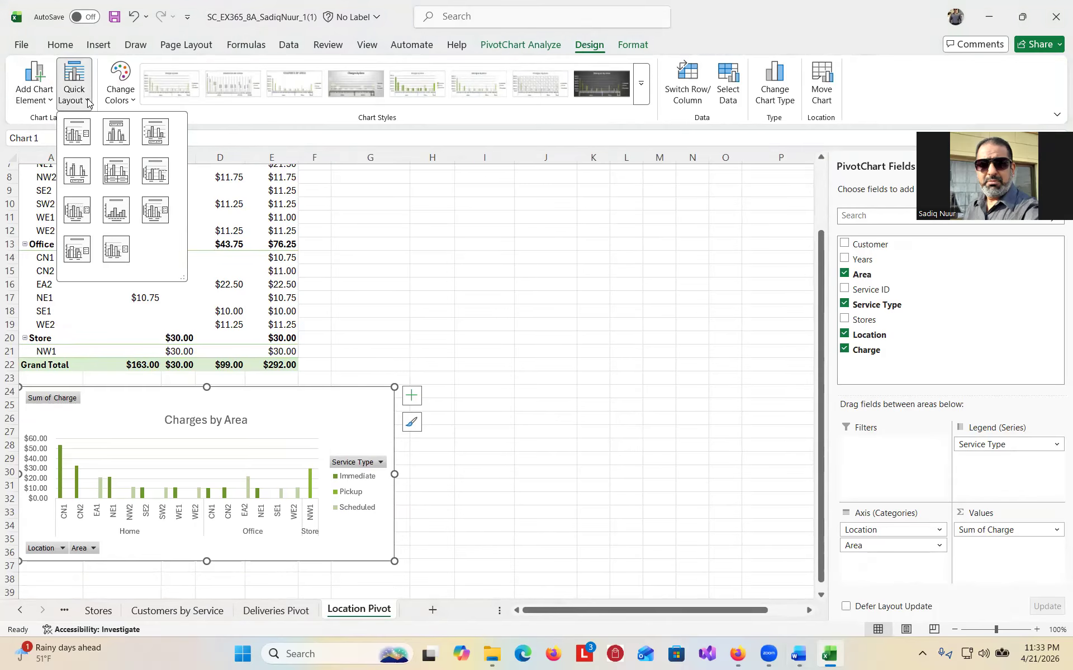
{"action": "left_click", "coordinate": [157, 133]}
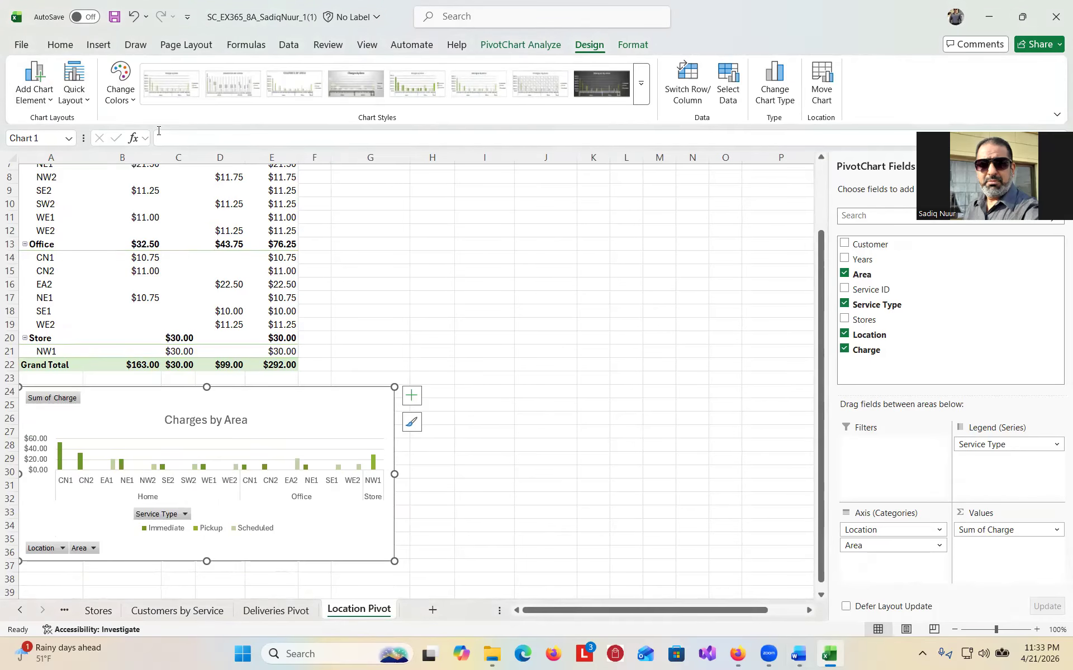
{"action": "left_click", "coordinate": [131, 101]}
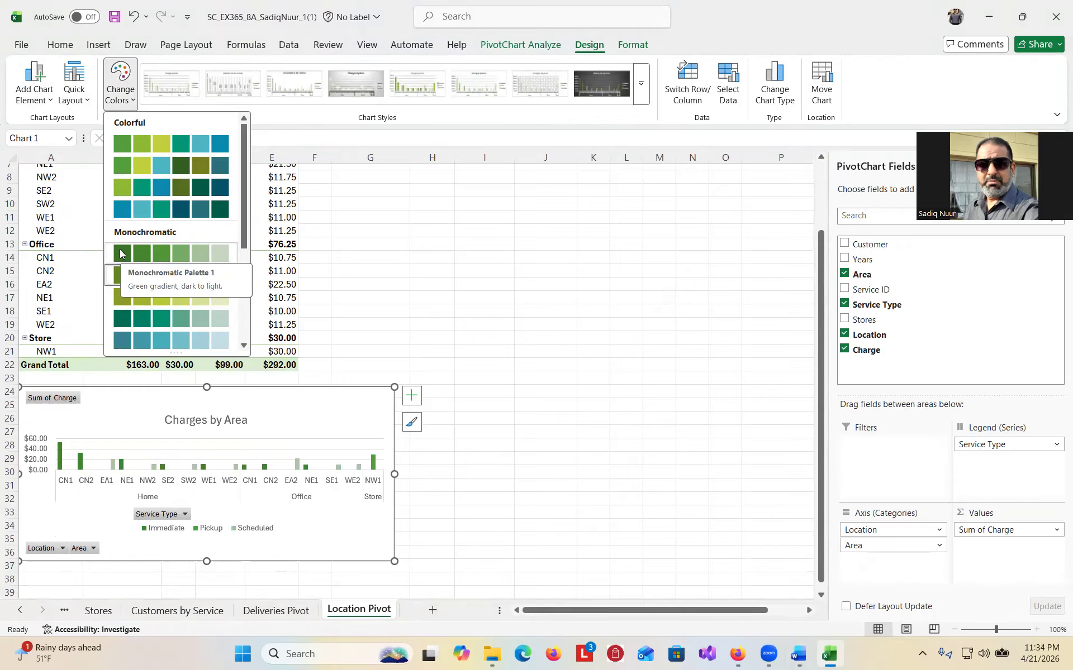
{"action": "left_click", "coordinate": [120, 254]}
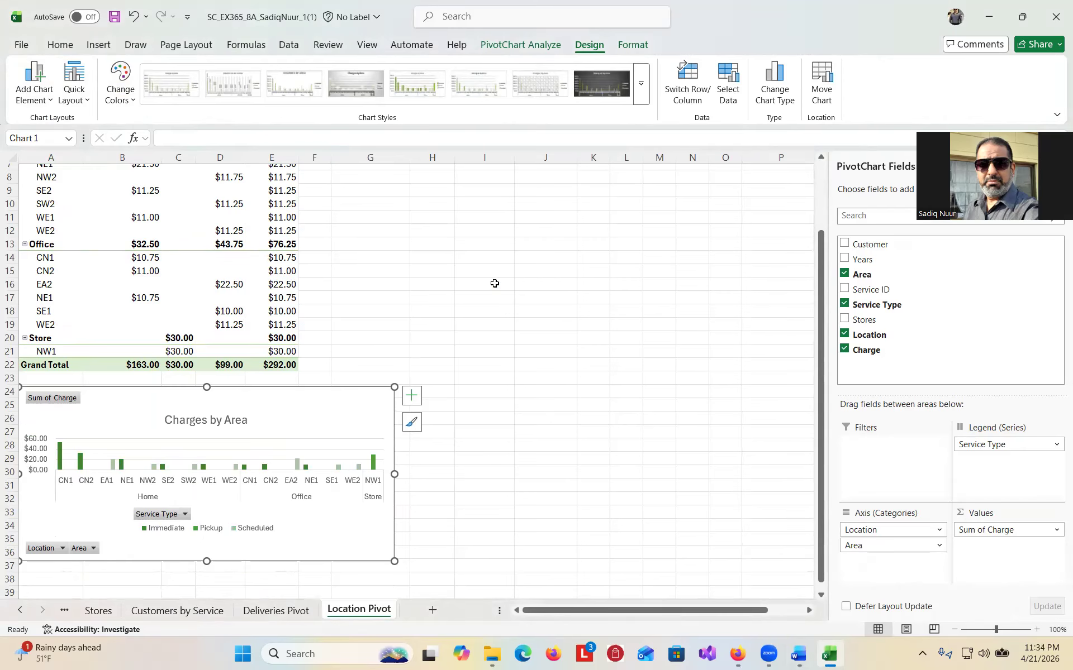
{"action": "left_click", "coordinate": [134, 103]}
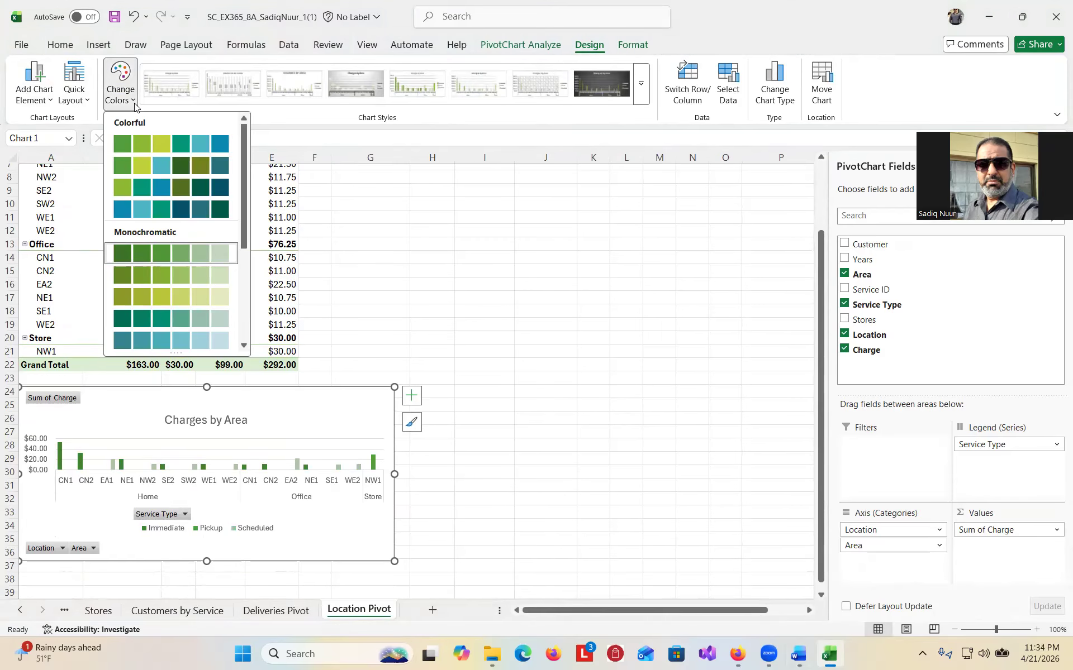
{"action": "left_click", "coordinate": [559, 295]}
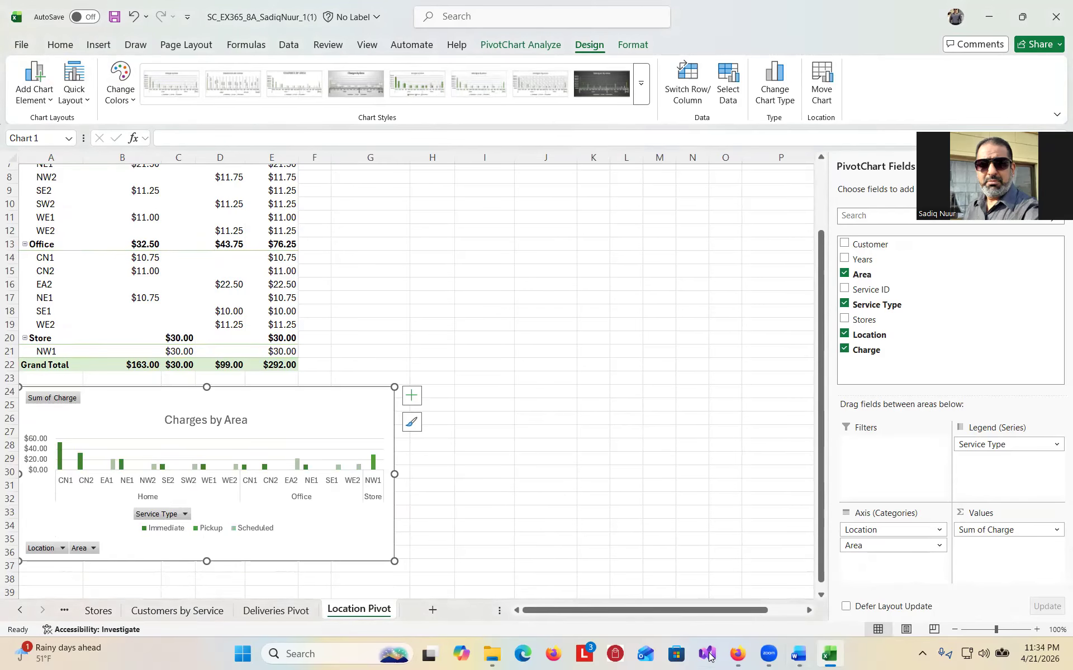
Check step 11c in Word, and enlarge the PivotChart in Excel until its lower-right corner is in cell G40
{"action": "left_click", "coordinate": [800, 657]}
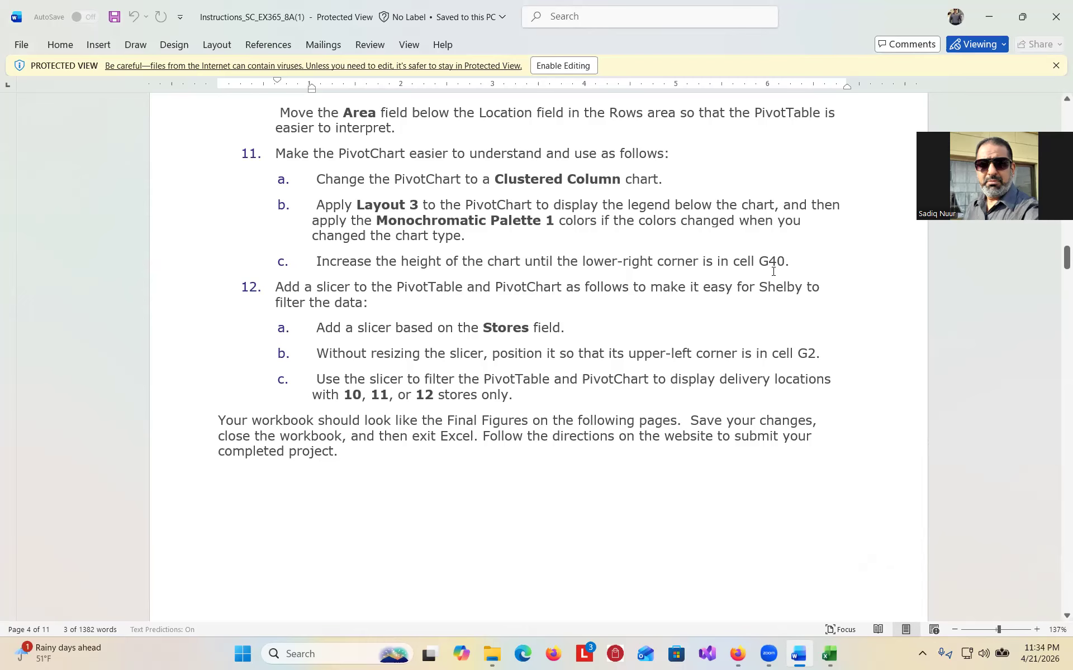
{"action": "left_click", "coordinate": [829, 653]}
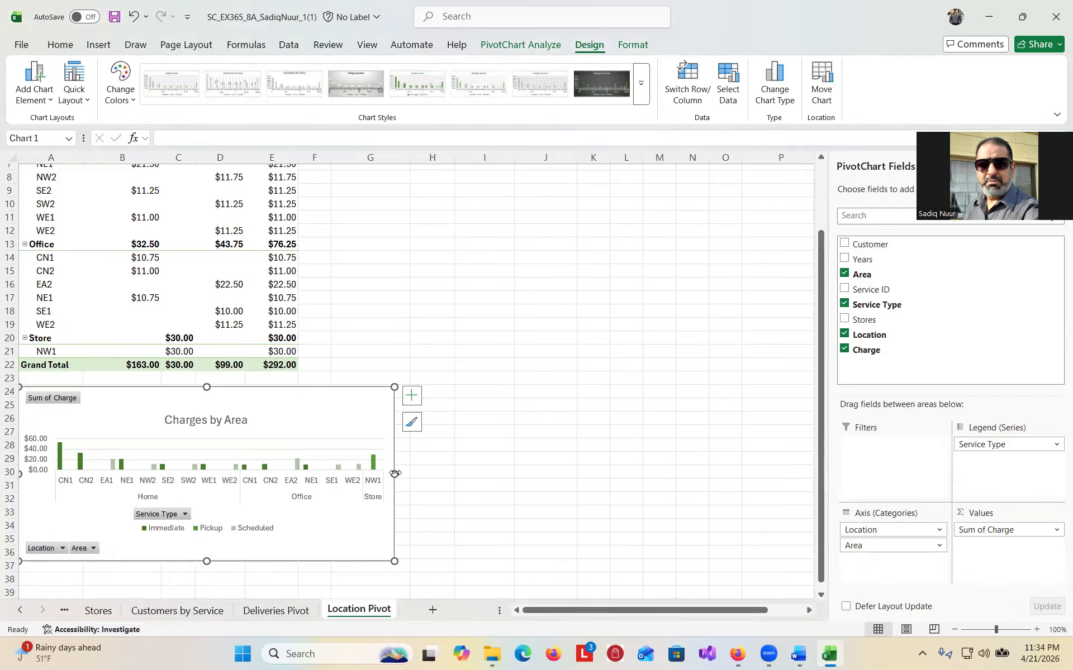
{"action": "left_click_drag", "start_coordinate": [395, 474], "coordinate": [410, 474]}
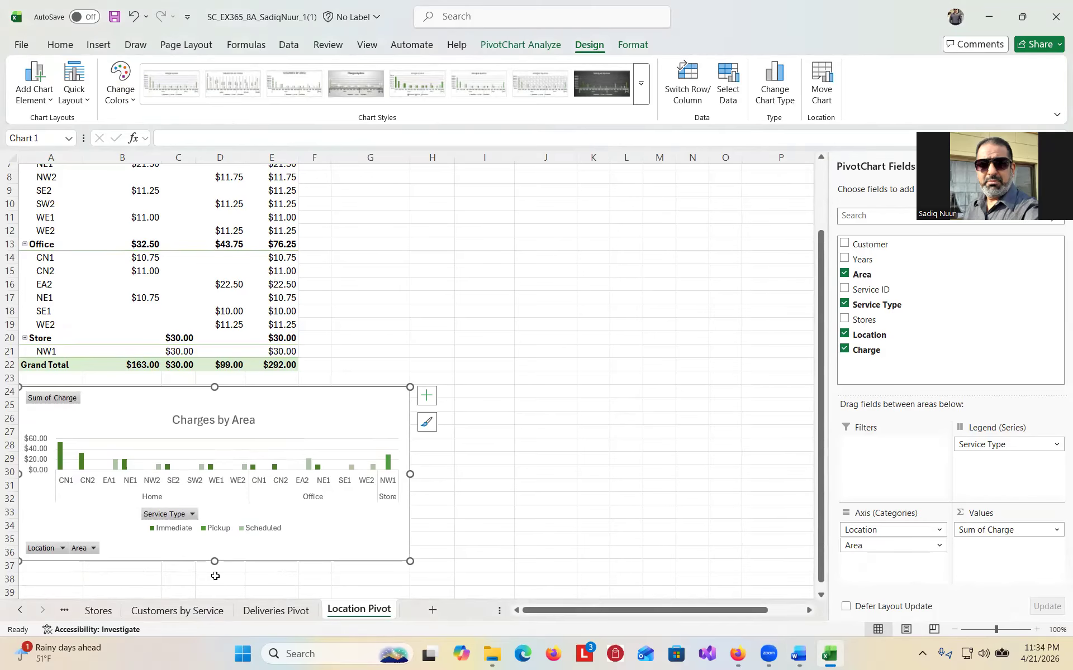
{"action": "mouse_move", "coordinate": [214, 562]}
{"action": "left_mouse_down"}
{"action": "mouse_move", "coordinate": [216, 608]}
{"action": "mouse_move", "coordinate": [212, 566]}
{"action": "left_mouse_up"}
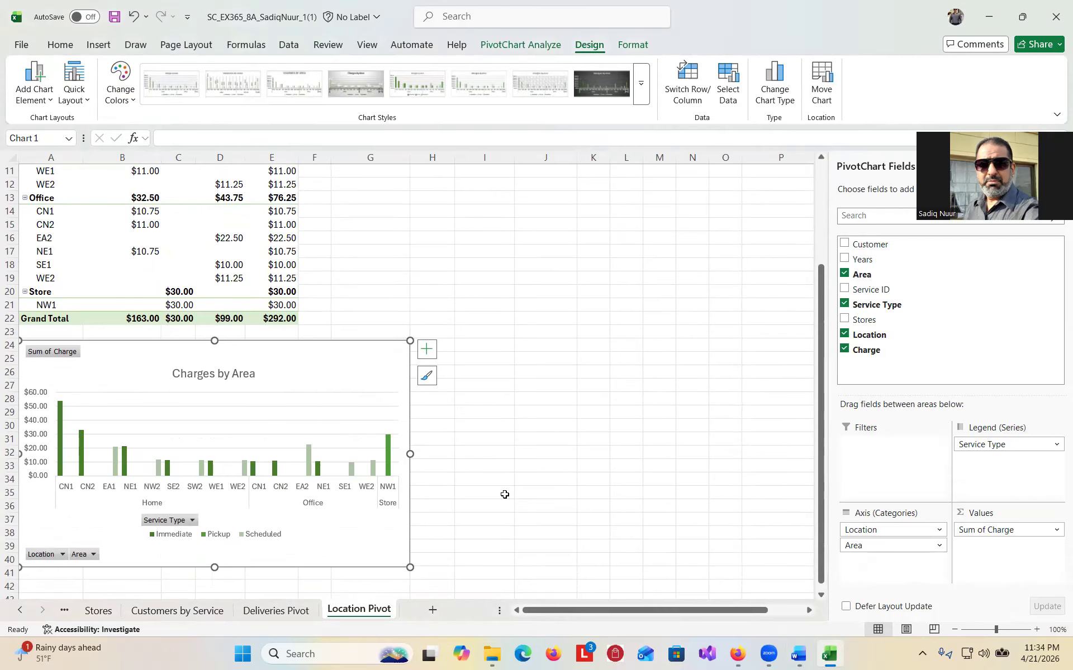
{"action": "left_click", "coordinate": [439, 505]}
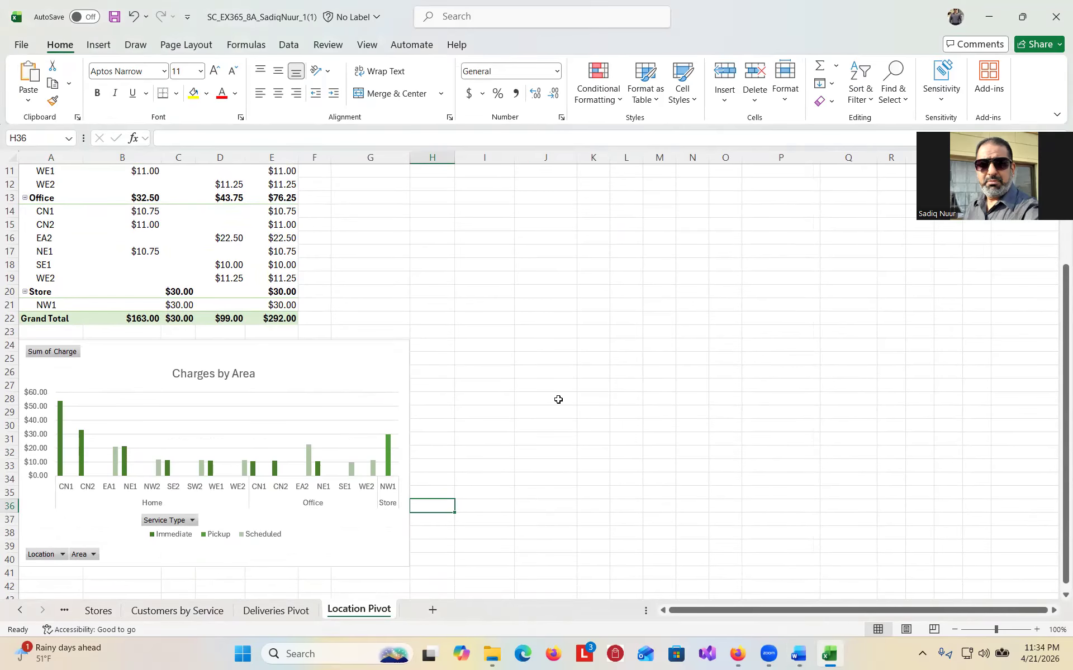
Read step 12 in the Word instructions, and insert a slicer based on the Stores field for the Location Pivot PivotTable in Excel
{"action": "left_click", "coordinate": [797, 655]}
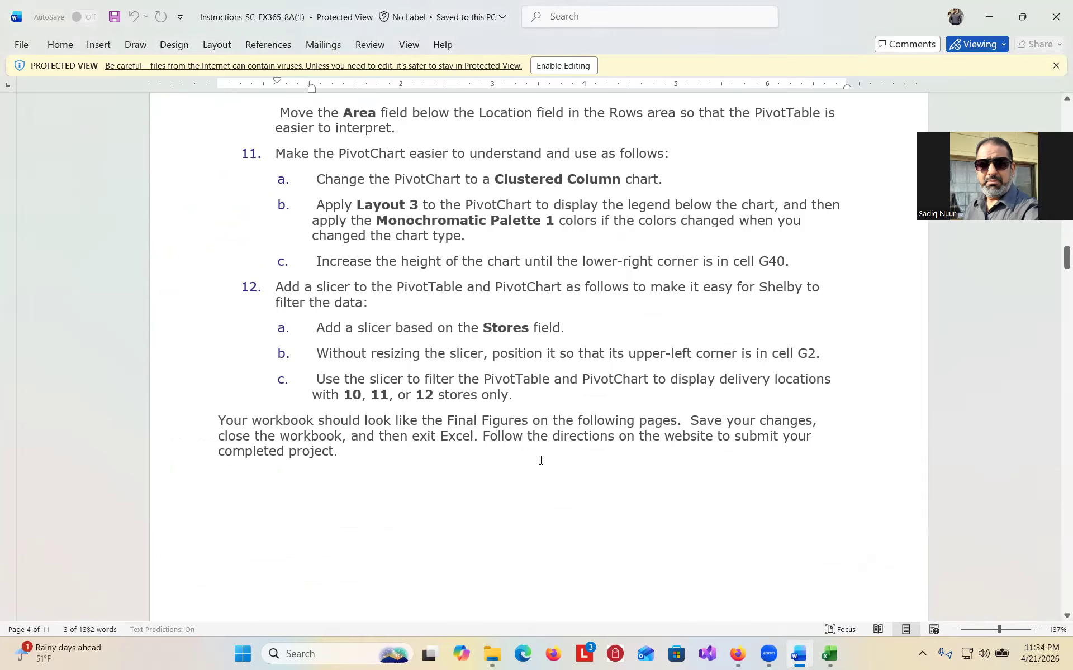
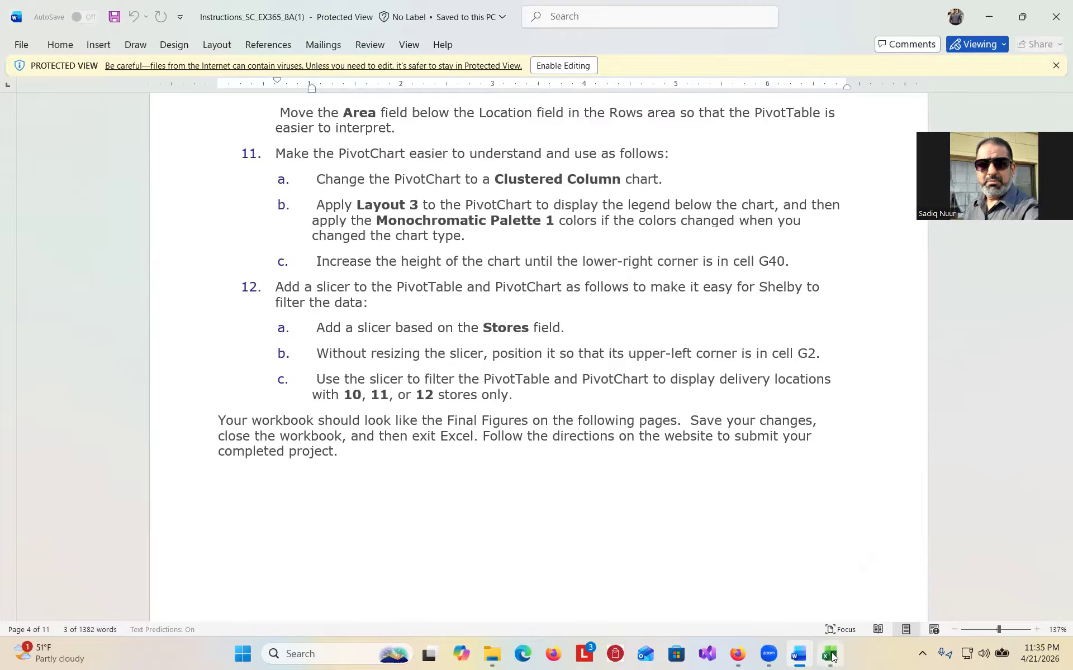
{"action": "left_click", "coordinate": [830, 654]}
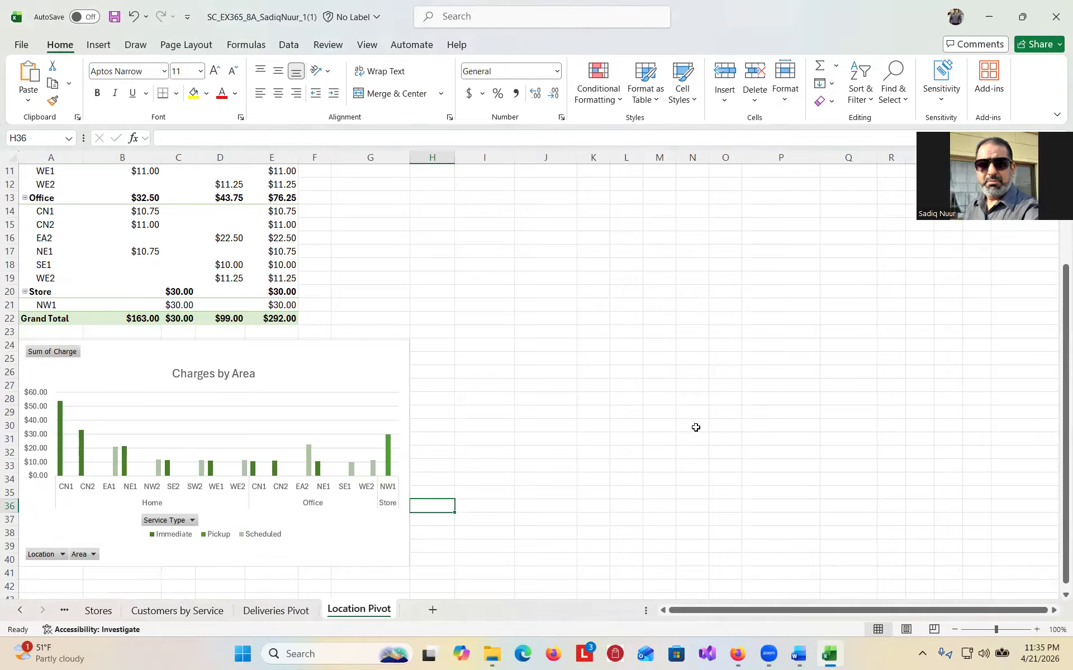
{"action": "left_click_drag", "start_coordinate": [1058, 415], "coordinate": [1058, 411]}
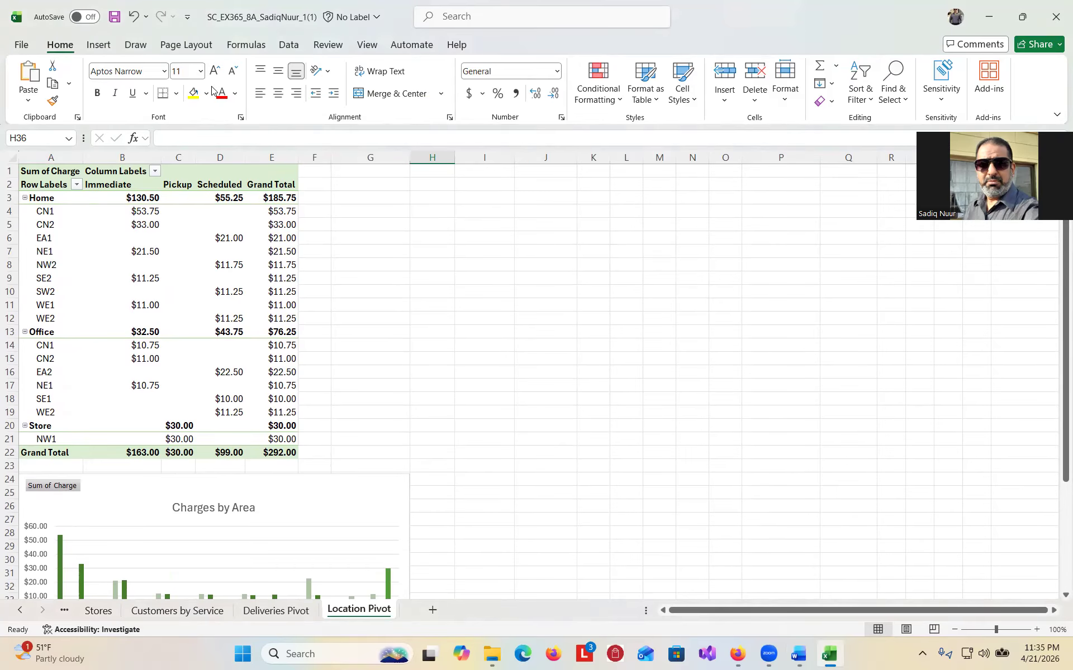
{"action": "left_click", "coordinate": [239, 262]}
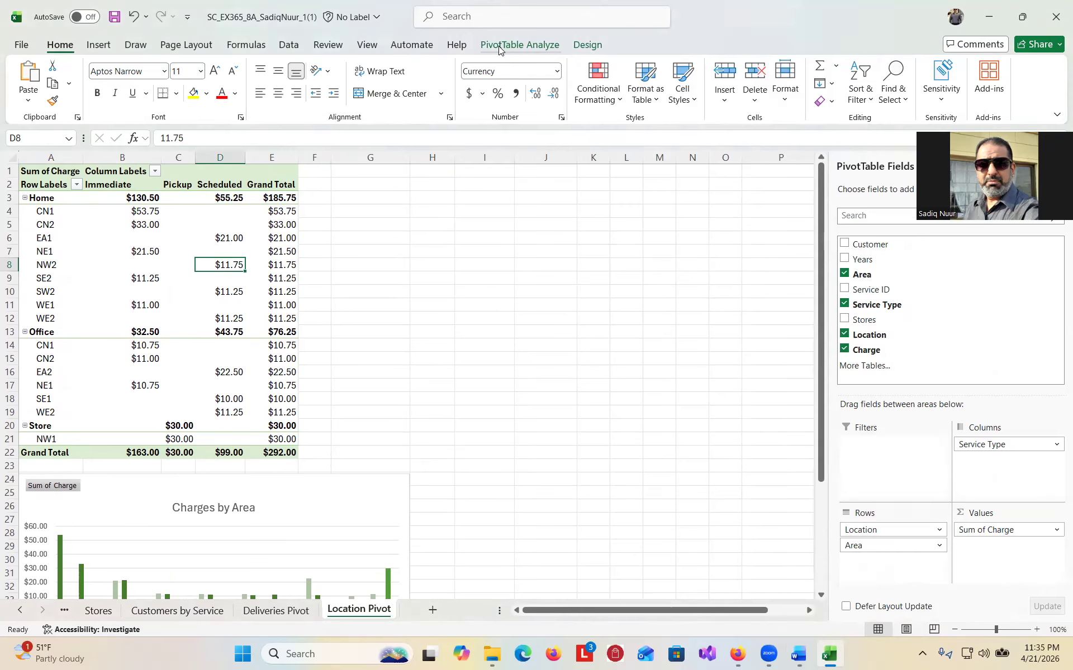
{"action": "left_click", "coordinate": [519, 47]}
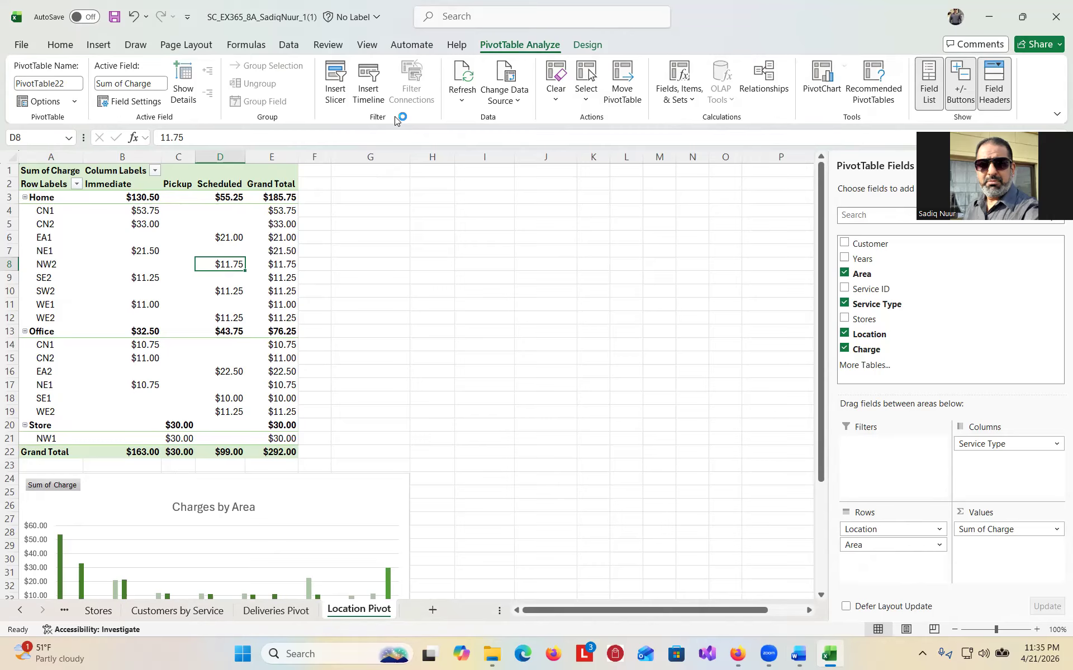
{"action": "left_click", "coordinate": [335, 80]}
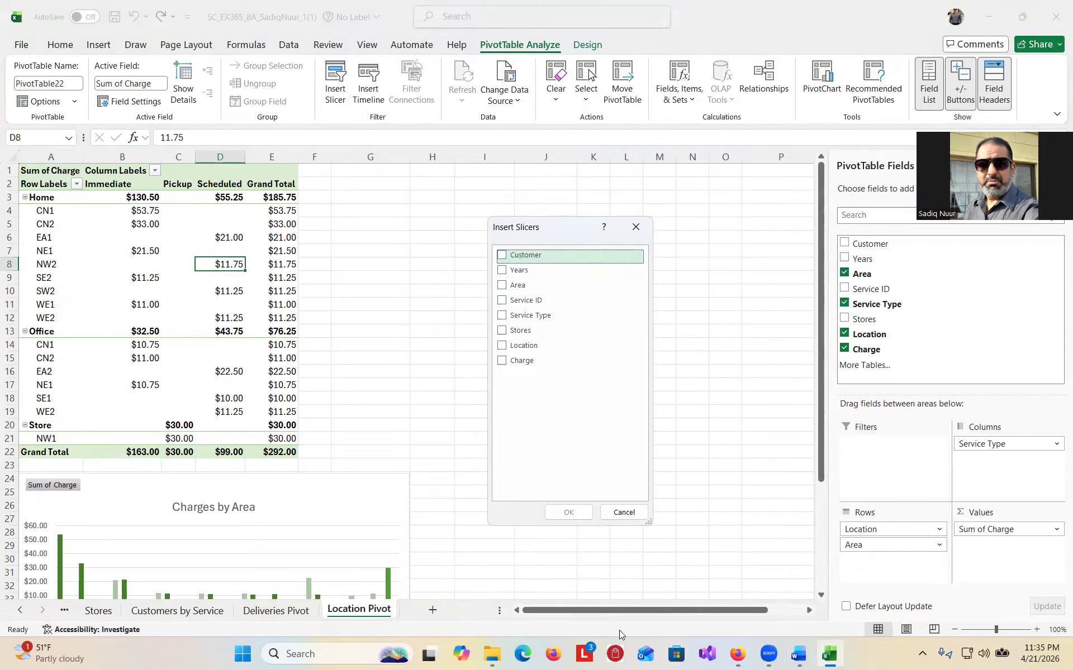
{"action": "left_click", "coordinate": [798, 658]}
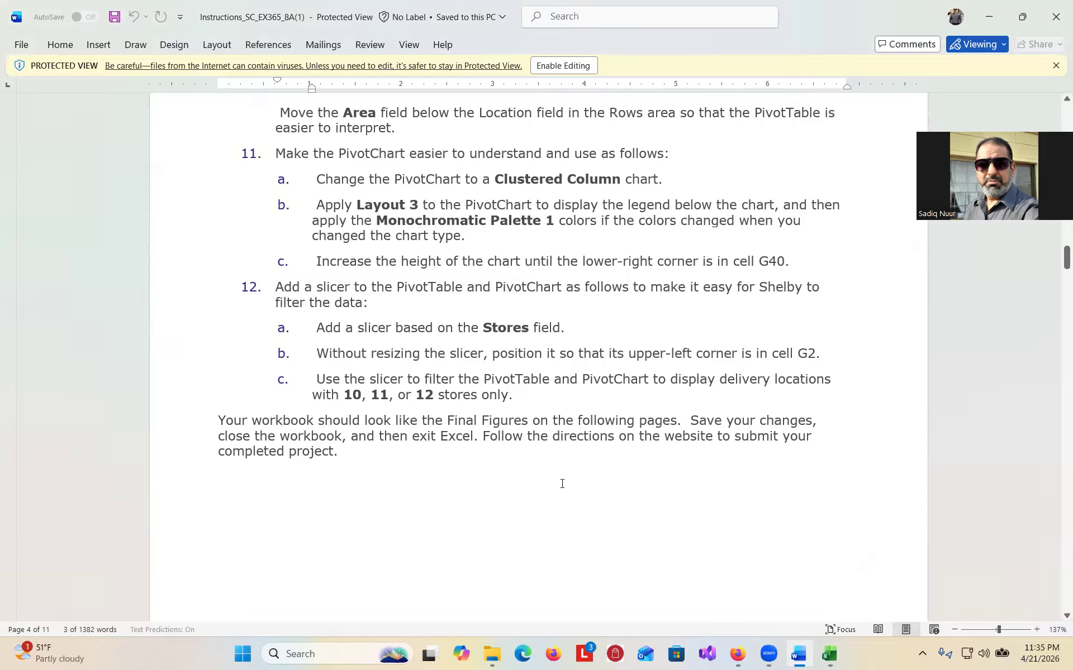
{"action": "left_click", "coordinate": [829, 654]}
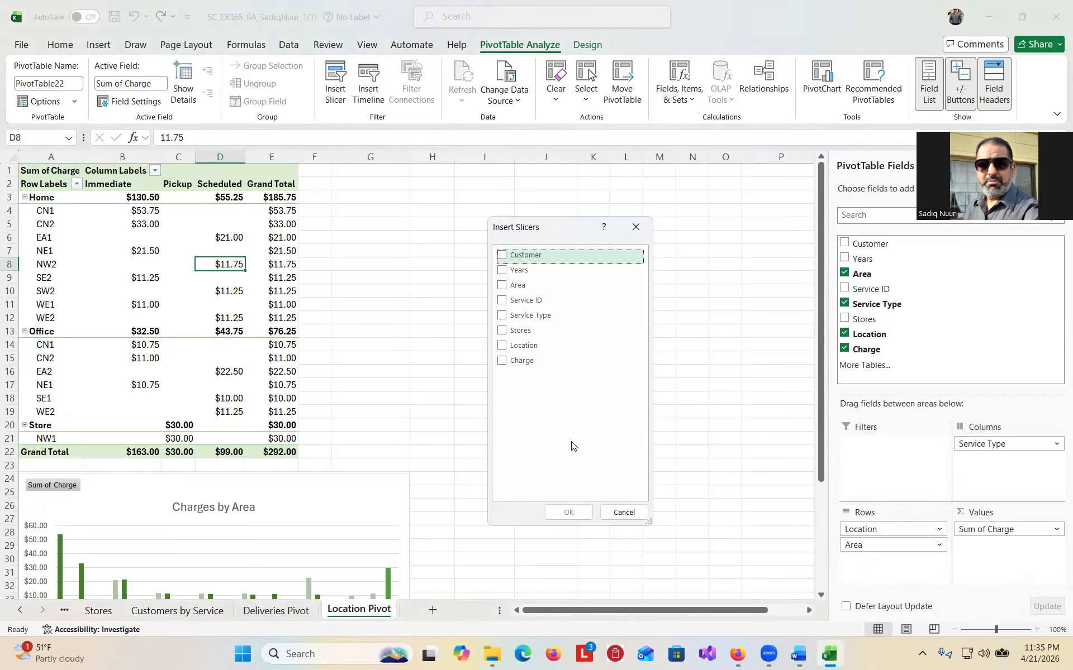
{"action": "left_click", "coordinate": [502, 331]}
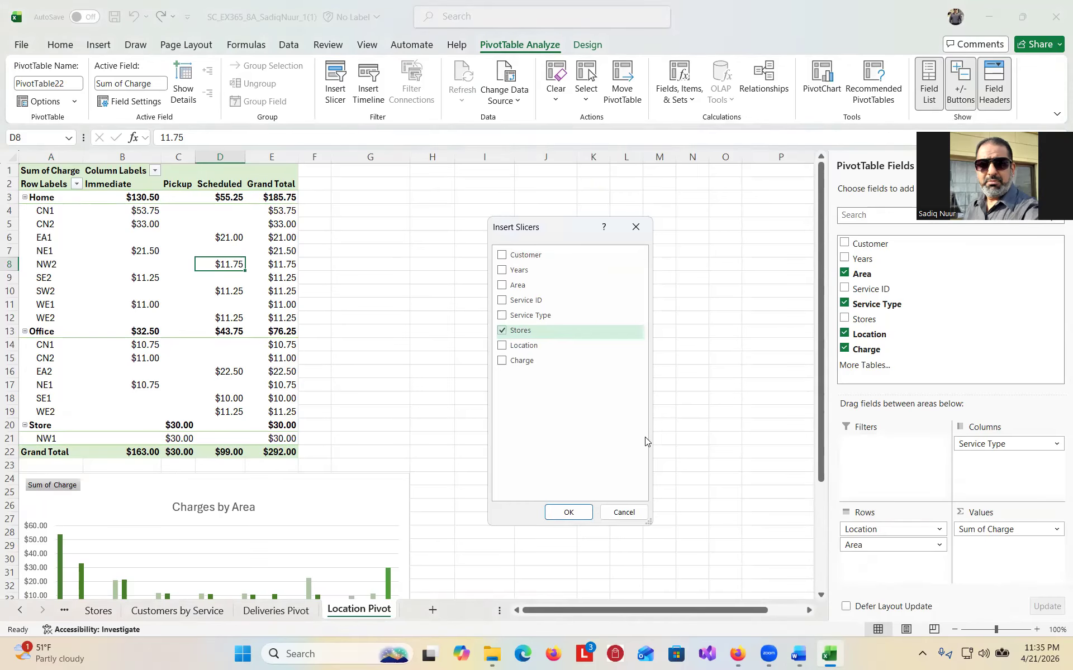
{"action": "left_click", "coordinate": [569, 513]}
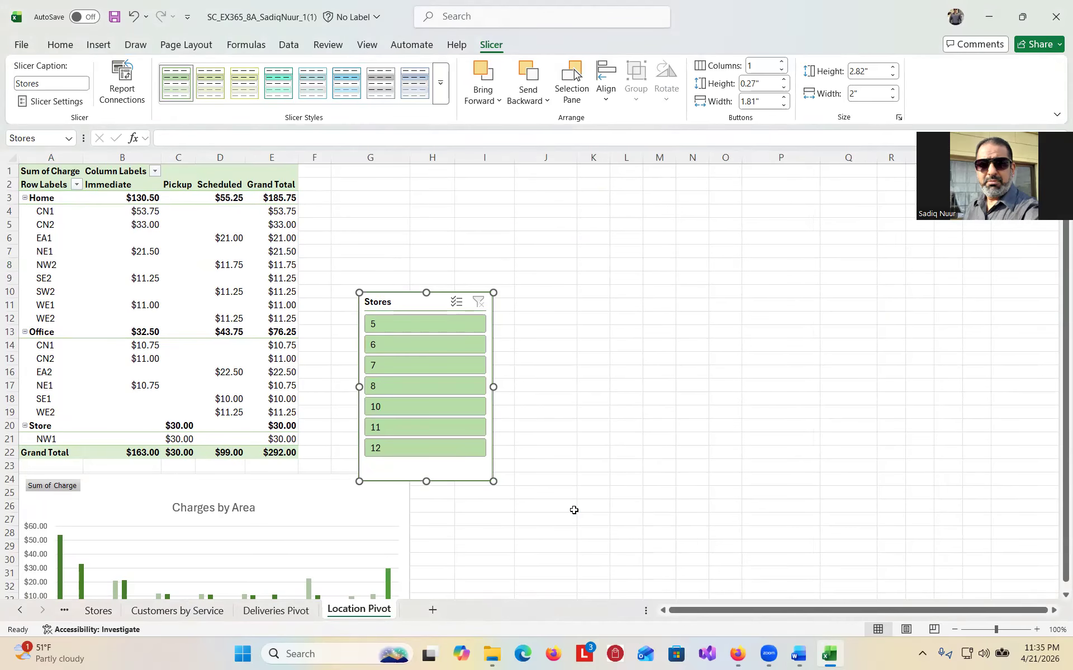
Check step 12b in Word, and move the Stores slicer in Excel so its upper-left corner is in cell G2
{"action": "left_click", "coordinate": [799, 654]}
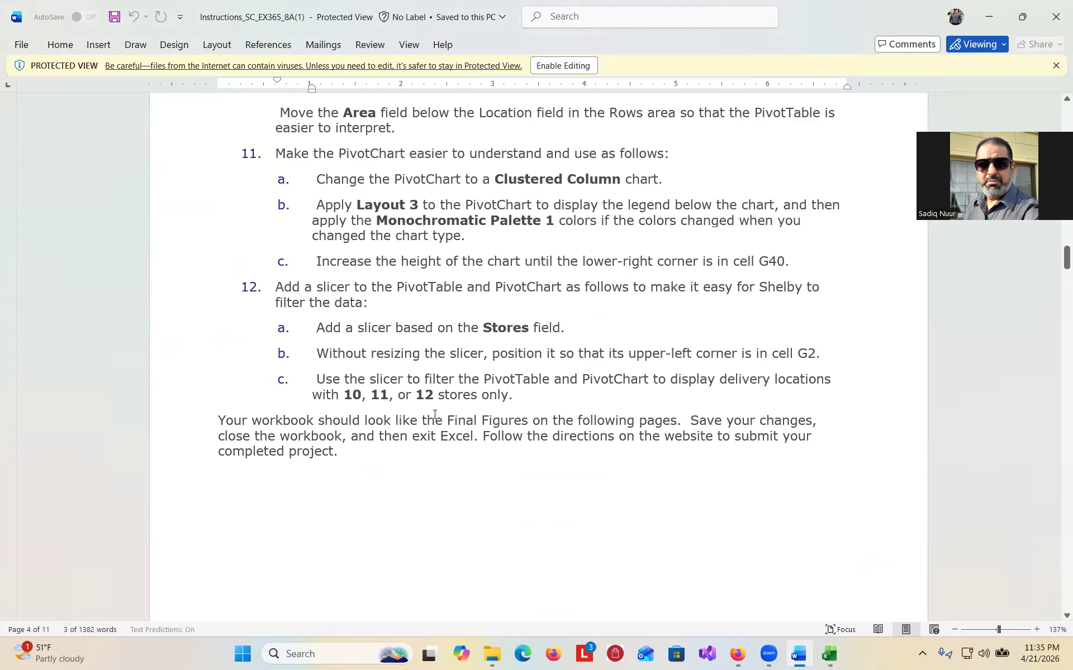
{"action": "left_click", "coordinate": [830, 653]}
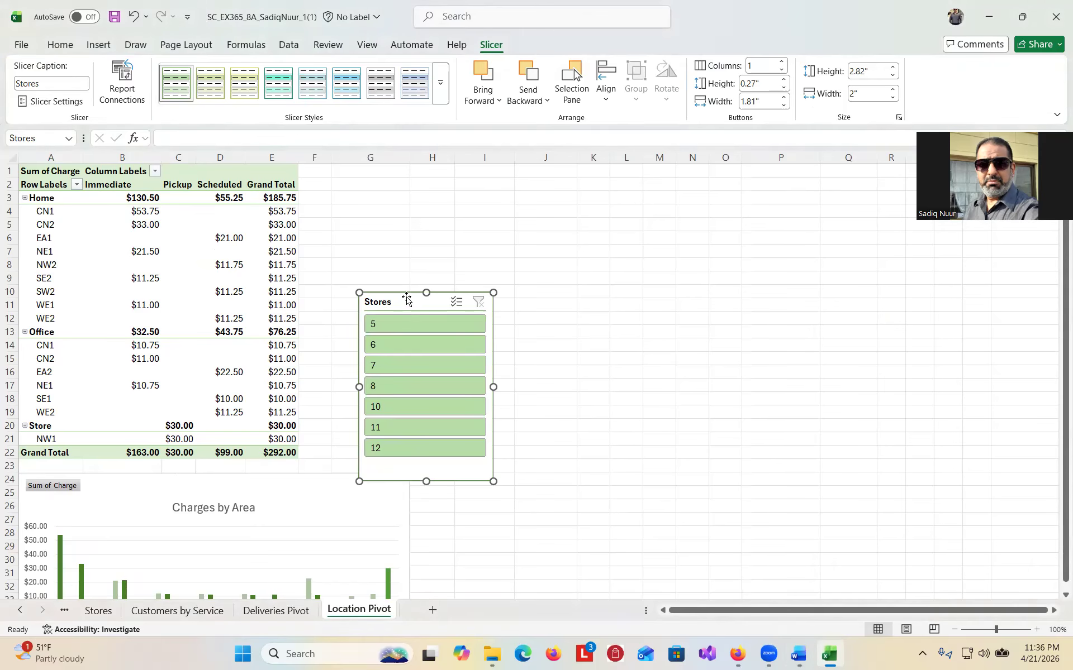
{"action": "left_click_drag", "start_coordinate": [407, 302], "coordinate": [380, 167]}
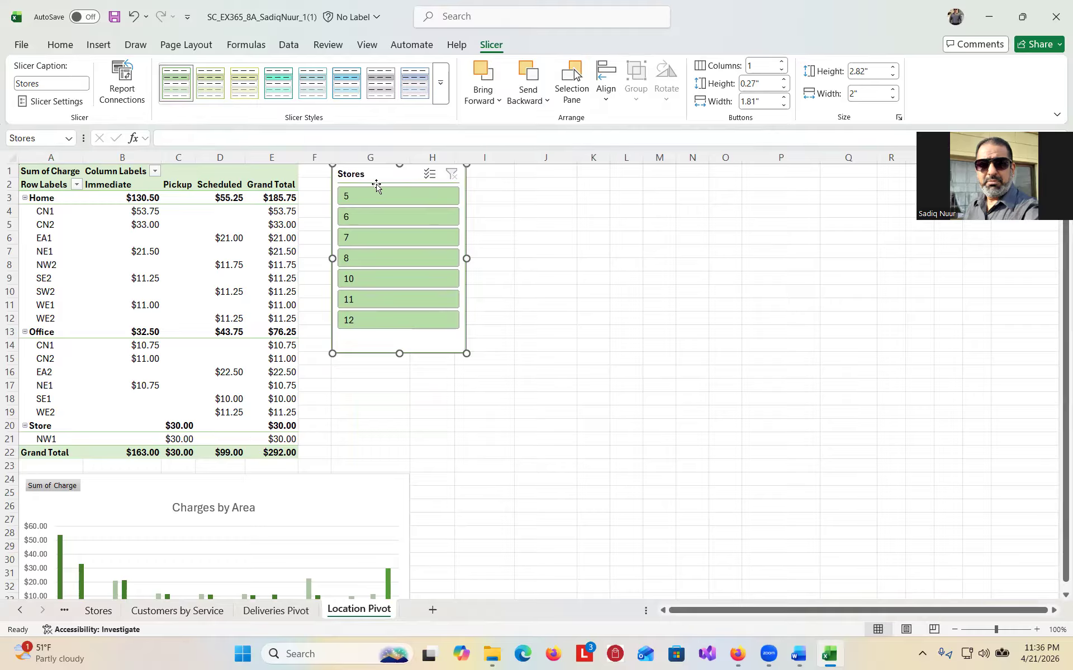
{"action": "left_click_drag", "start_coordinate": [375, 172], "coordinate": [376, 188]}
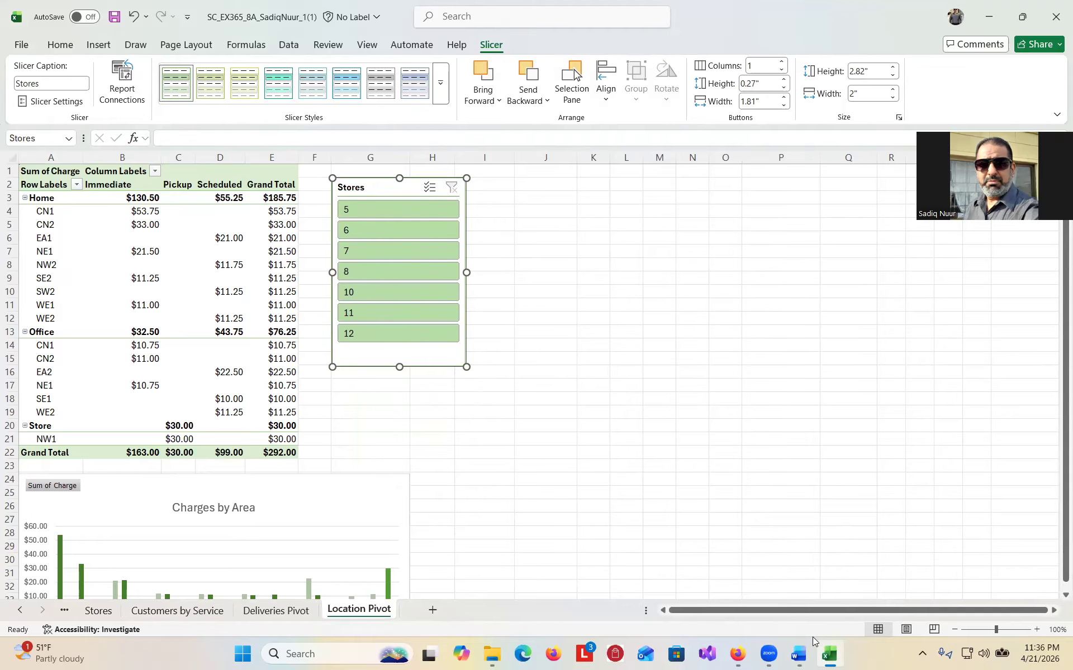
Check step 12c in Word, and filter the PivotTable and PivotChart in Excel to 10, 11 and 12 stores with the Stores slicer
{"action": "left_click", "coordinate": [799, 655]}
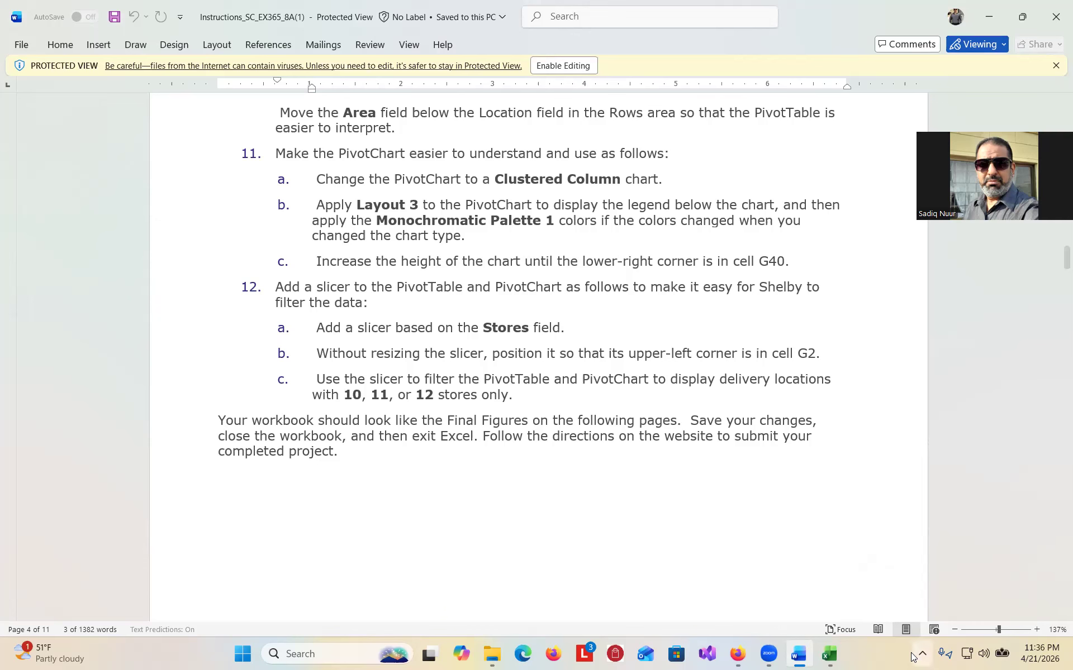
{"action": "mouse_move", "coordinate": [830, 653]}
{"action": "left_click", "coordinate": [781, 610]}
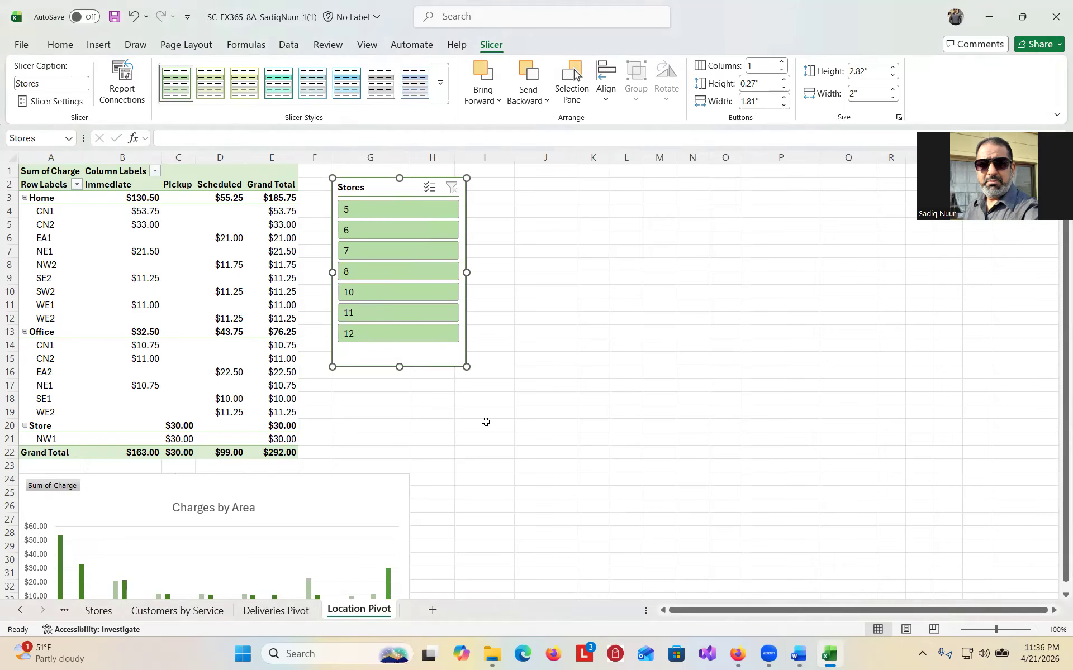
{"action": "left_click", "coordinate": [386, 291]}
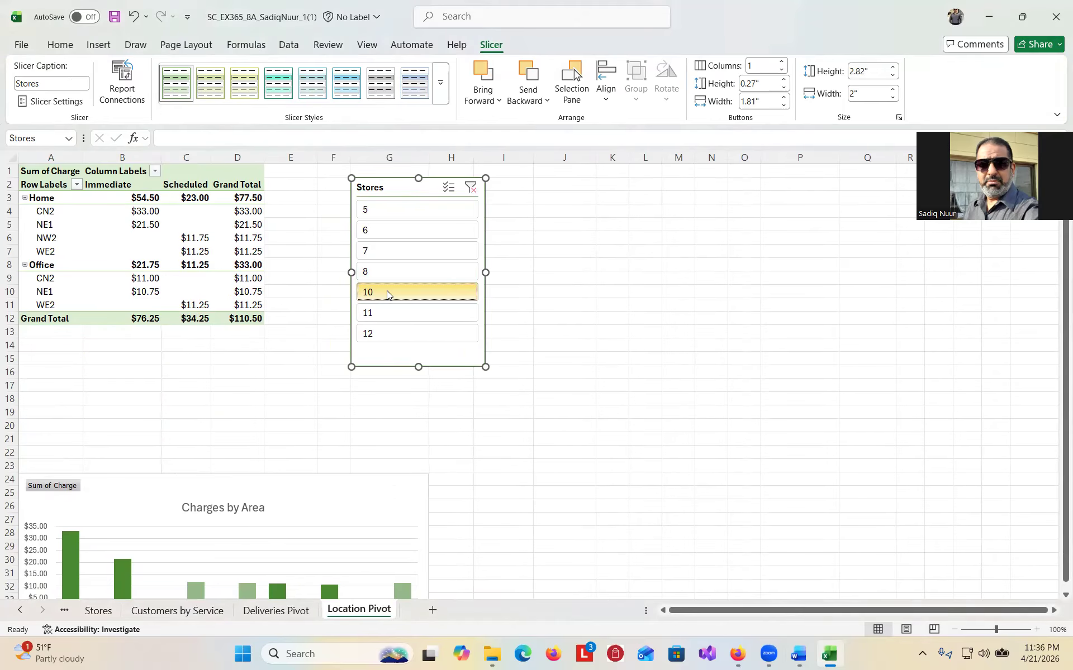
{"action": "left_click", "coordinate": [391, 308], "text": "ctrl"}
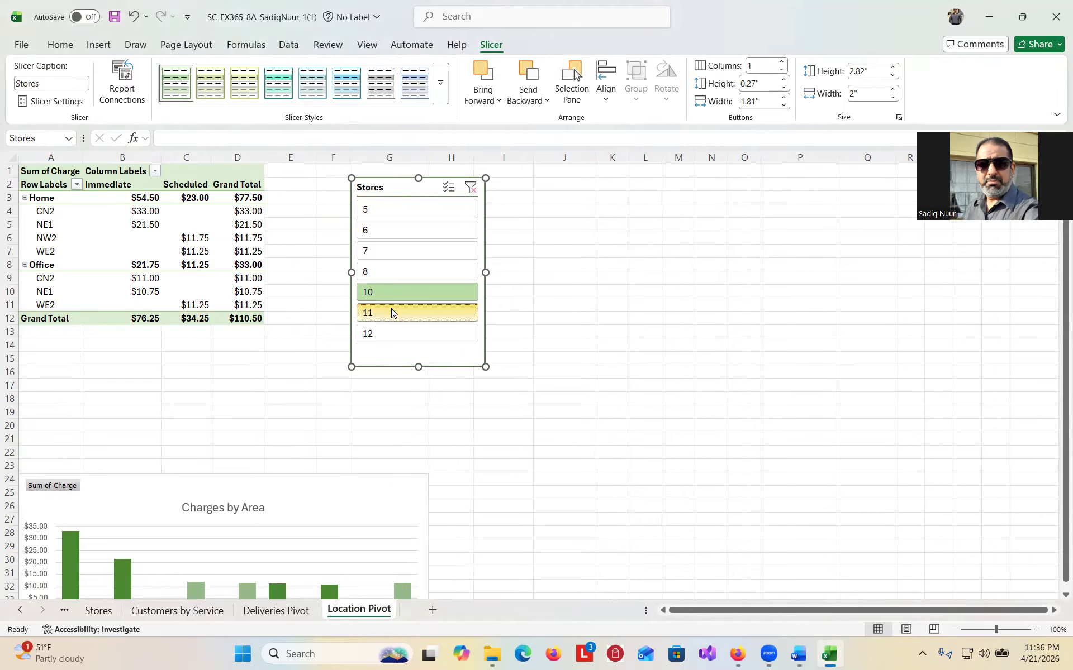
{"action": "left_click", "coordinate": [391, 334], "text": "ctrl"}
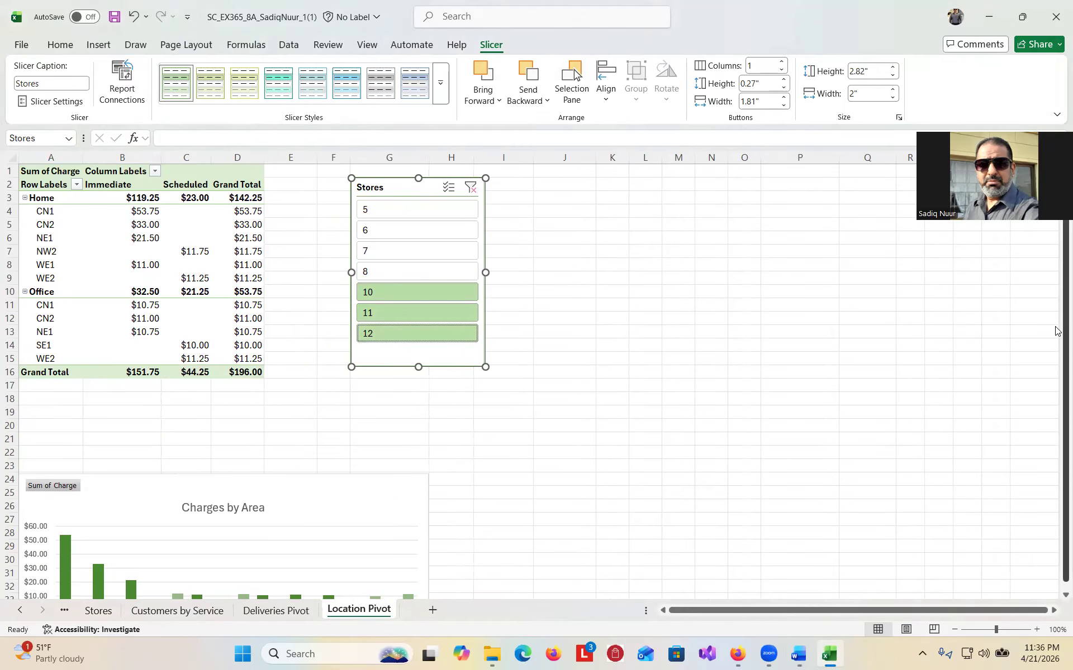
Examine the filtered Charges by Area PivotChart and the PivotTable on the Location Pivot worksheet
{"action": "left_click_drag", "start_coordinate": [1057, 330], "coordinate": [1055, 495]}
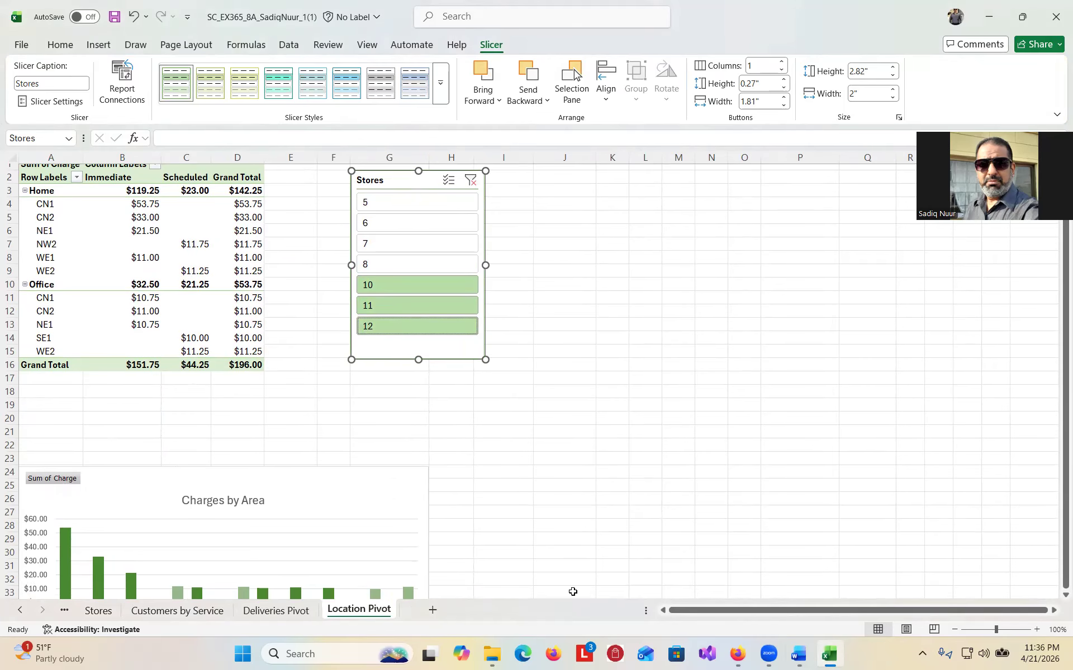
{"action": "left_click", "coordinate": [1048, 444]}
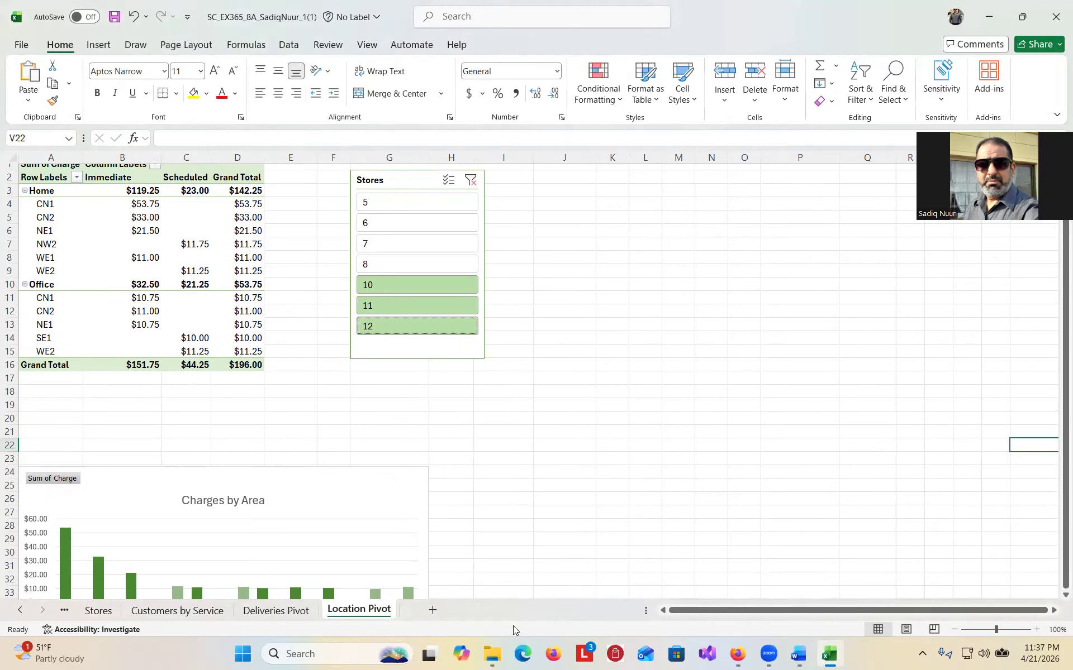
{"action": "key", "text": "Down"}
{"action": "key", "text": "Down"}
{"action": "key", "text": "Down"}
{"action": "key", "text": "Down"}
{"action": "key", "text": "Down"}
{"action": "key", "text": "Down"}
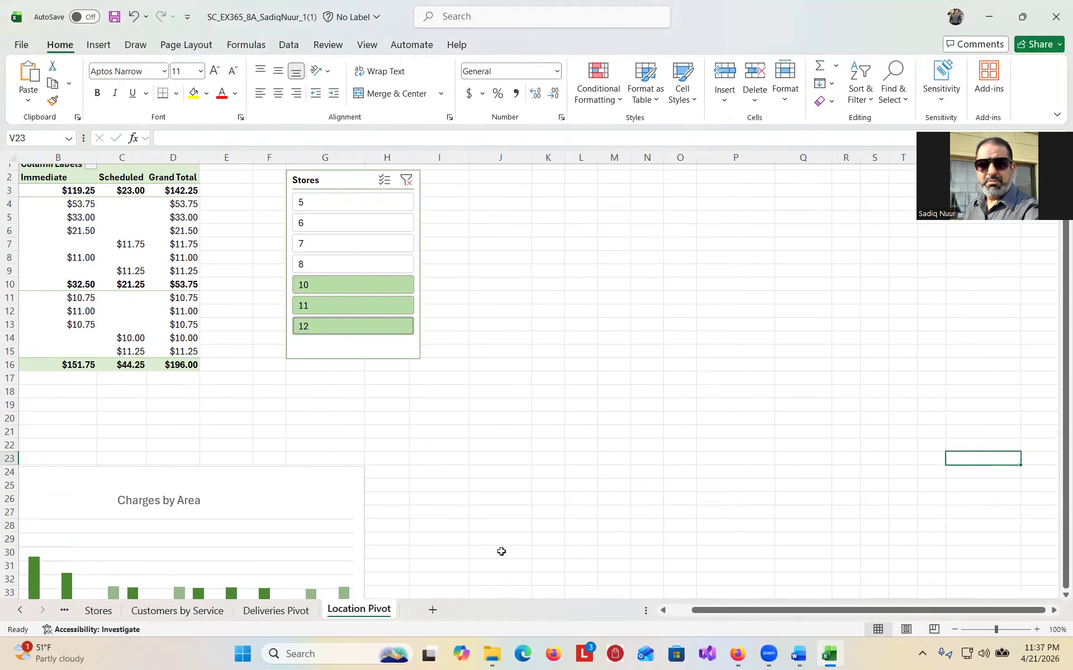
{"action": "key", "text": "Down"}
{"action": "key", "text": "Down"}
{"action": "key", "text": "Down"}
{"action": "key", "text": "Down"}
{"action": "key", "text": "Down"}
{"action": "key", "text": "Down"}
{"action": "key", "text": "Down"}
{"action": "key", "text": "Down"}
{"action": "key", "text": "Down"}
{"action": "key", "text": "Down"}
{"action": "key", "text": "Down"}
{"action": "key", "text": "Down"}
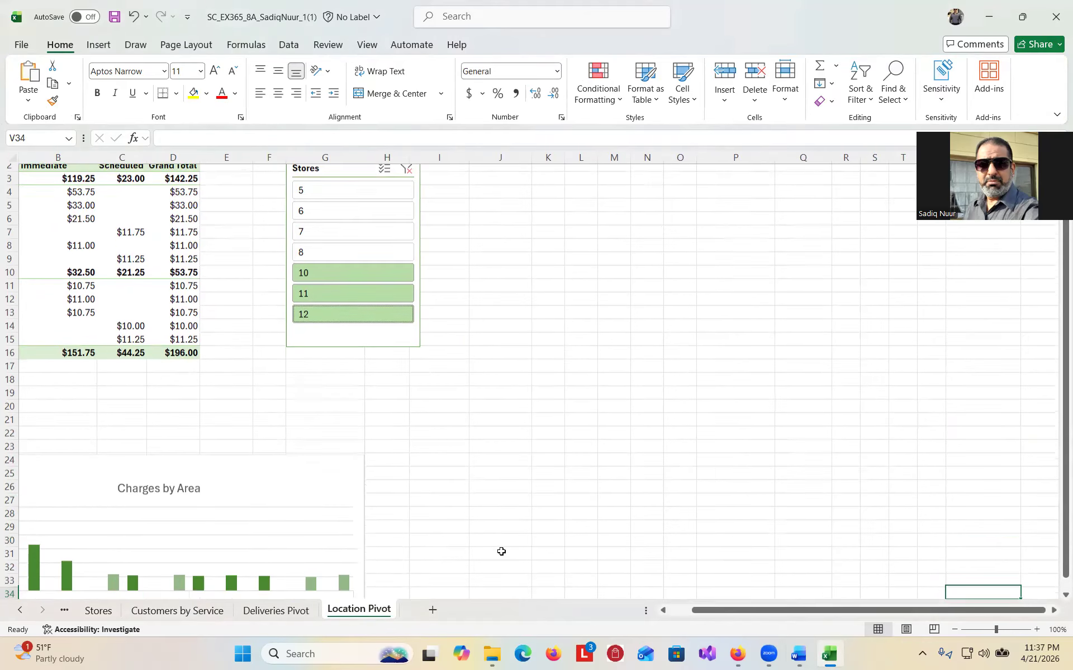
{"action": "key", "text": "Down"}
{"action": "key", "text": "Down"}
{"action": "key", "text": "Down"}
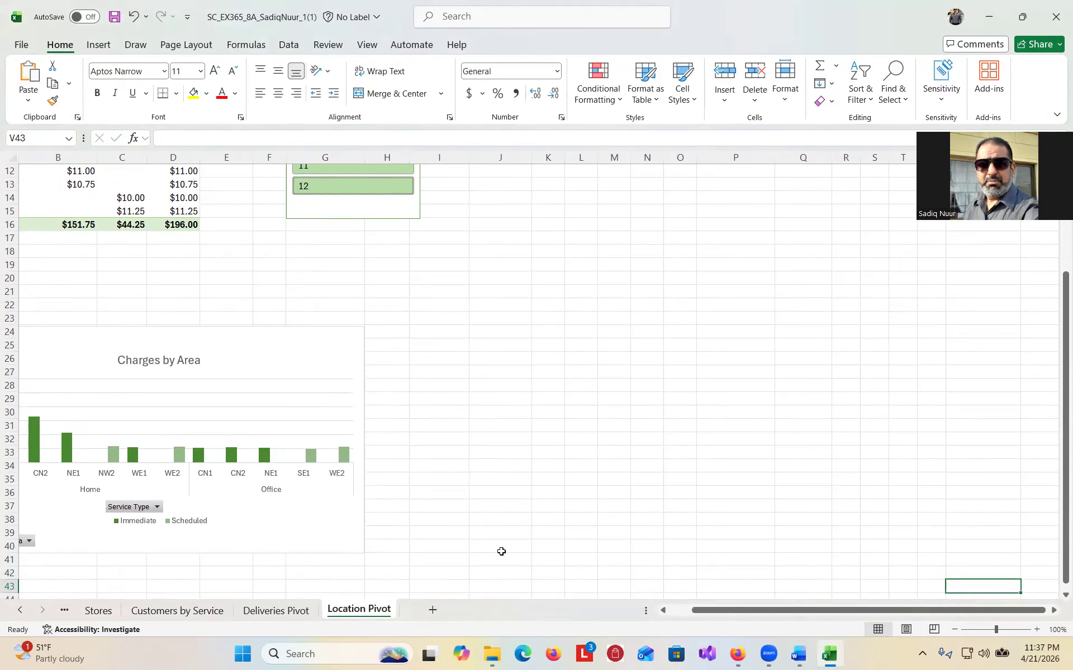
{"action": "left_click_drag", "start_coordinate": [779, 609], "coordinate": [757, 609]}
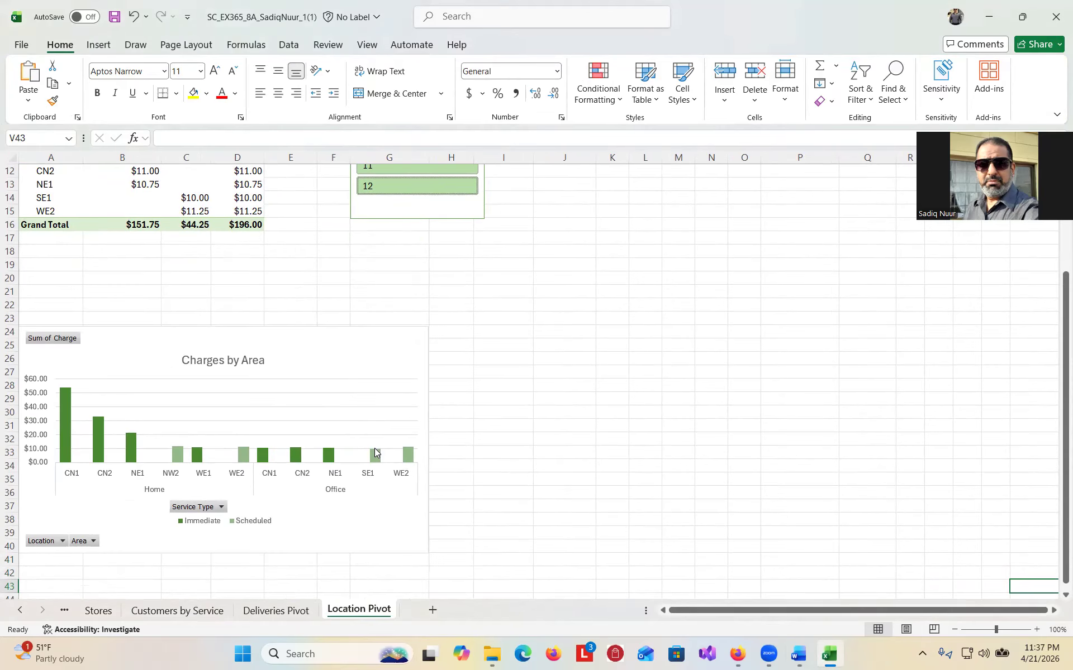
{"action": "left_click_drag", "start_coordinate": [1056, 394], "coordinate": [1055, 261]}
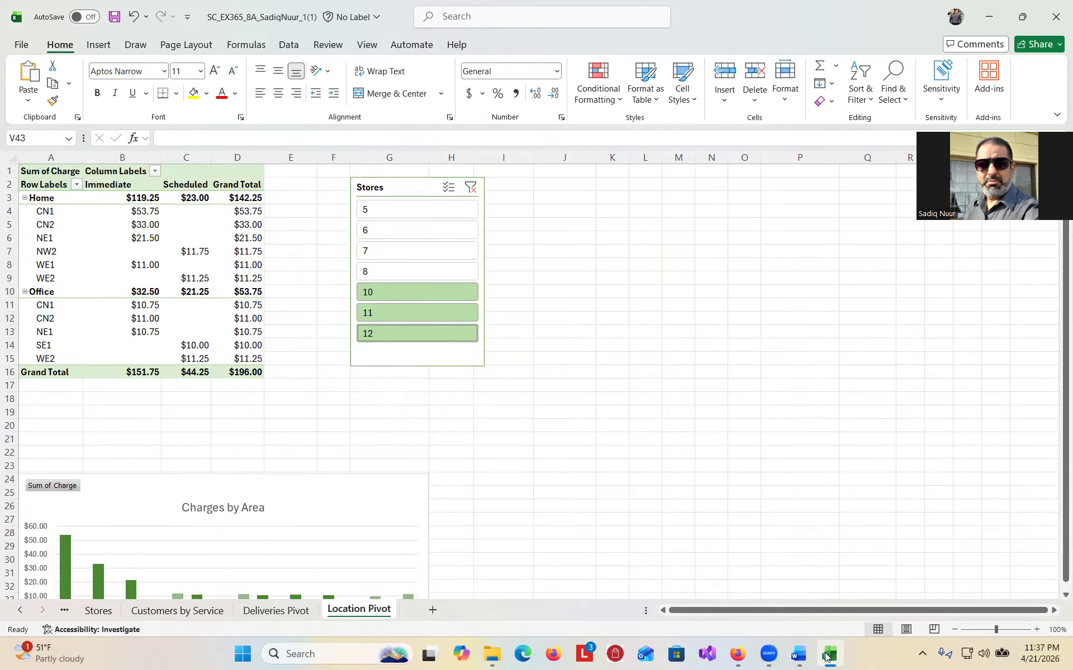
Compare the Location Pivot worksheet in Excel with Final Figure 8 at the end of the Word instructions
{"action": "left_click", "coordinate": [800, 654]}
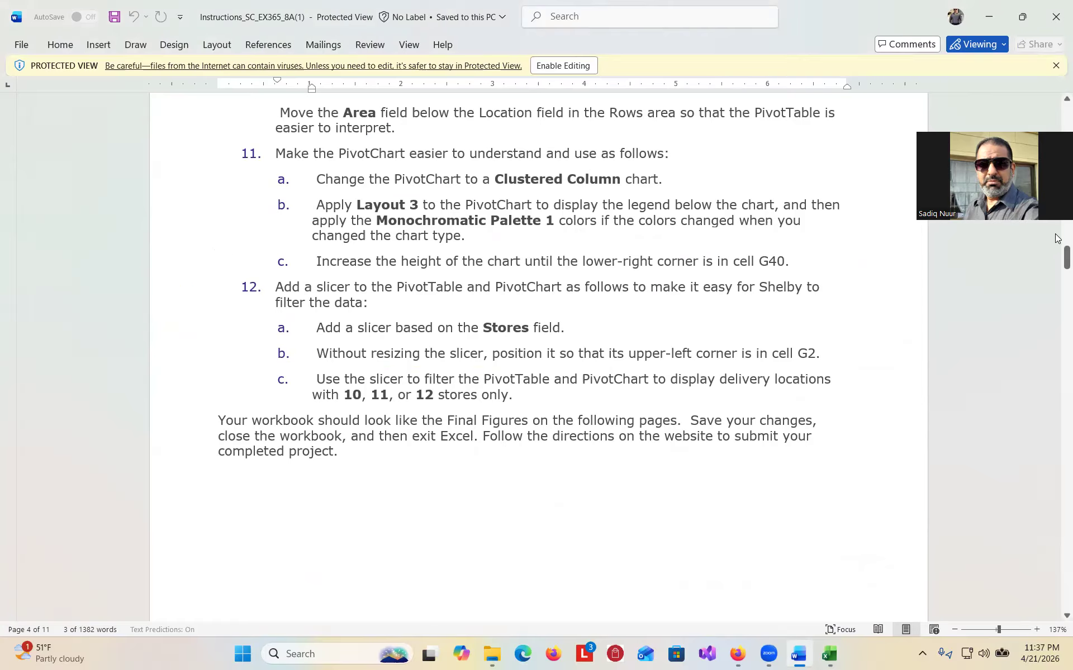
{"action": "left_click_drag", "start_coordinate": [1056, 261], "coordinate": [1056, 591]}
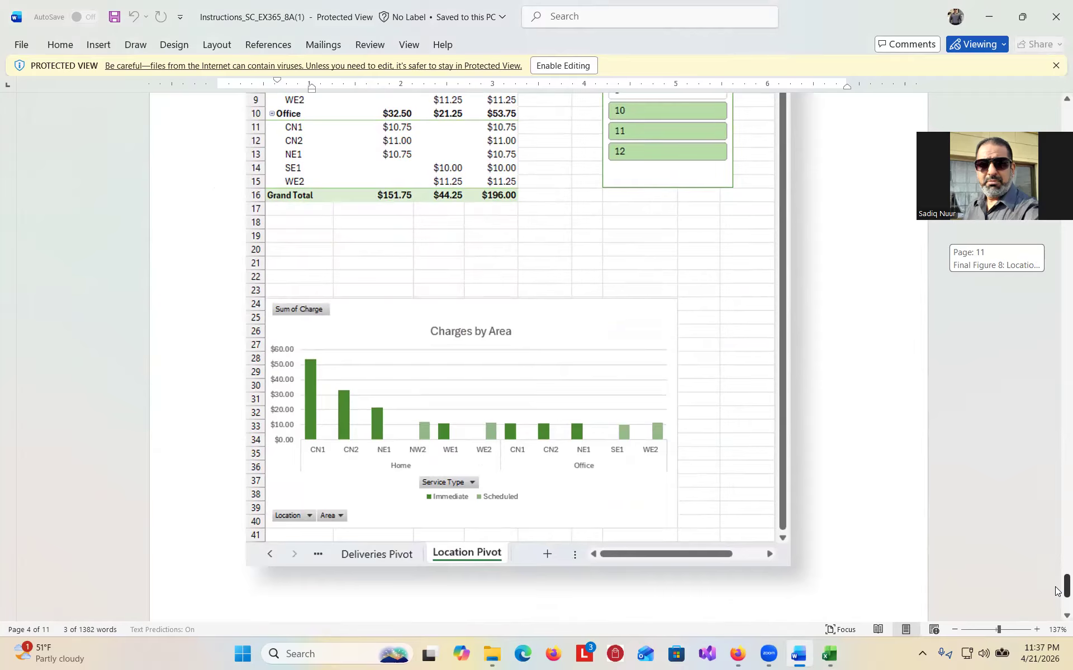
{"action": "left_click", "coordinate": [832, 655]}
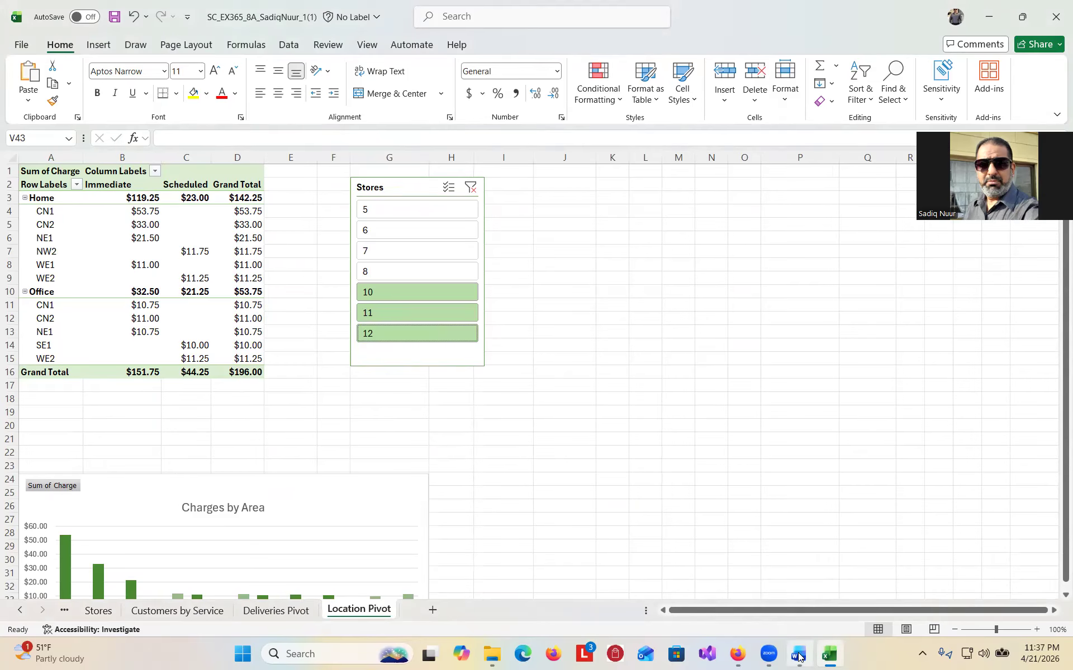
{"action": "mouse_move", "coordinate": [795, 653]}
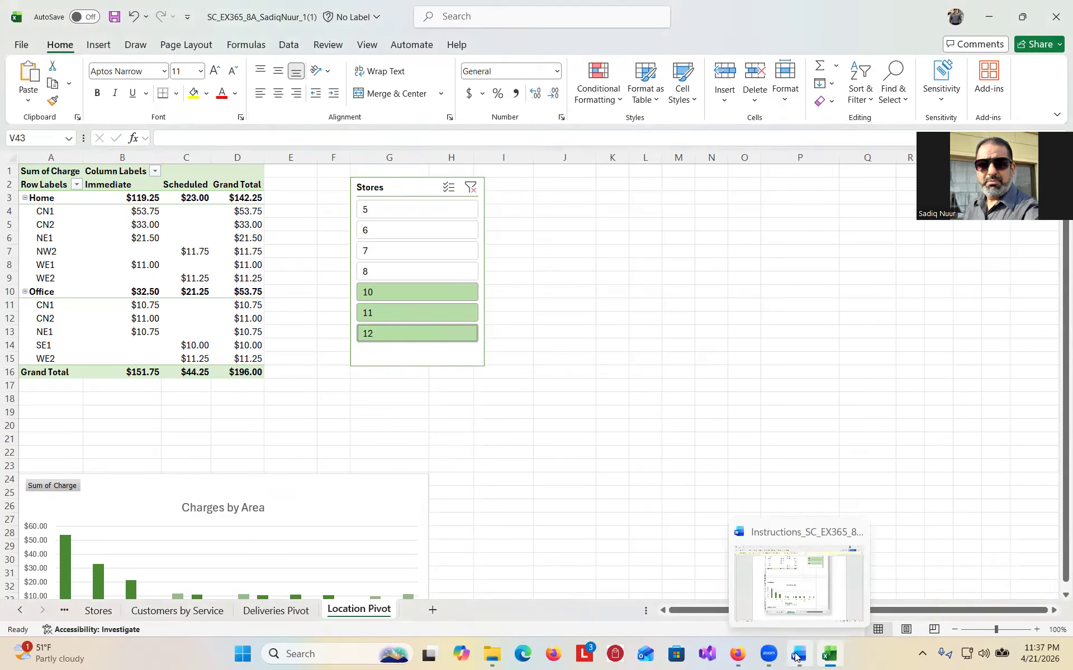
{"action": "left_click", "coordinate": [795, 656]}
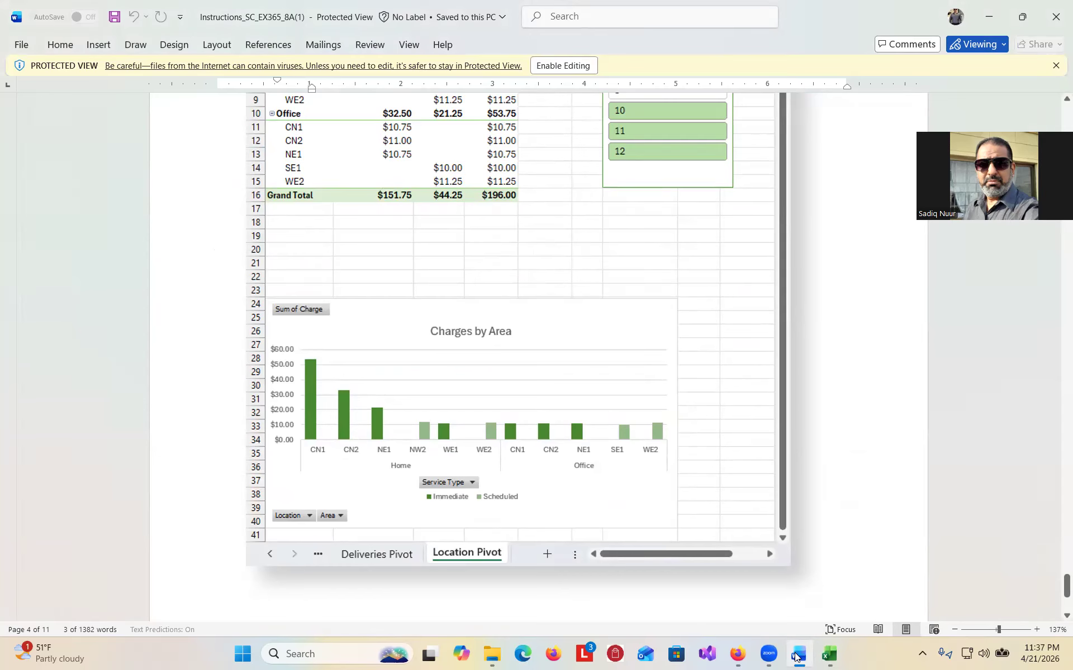
{"action": "left_click", "coordinate": [831, 656]}
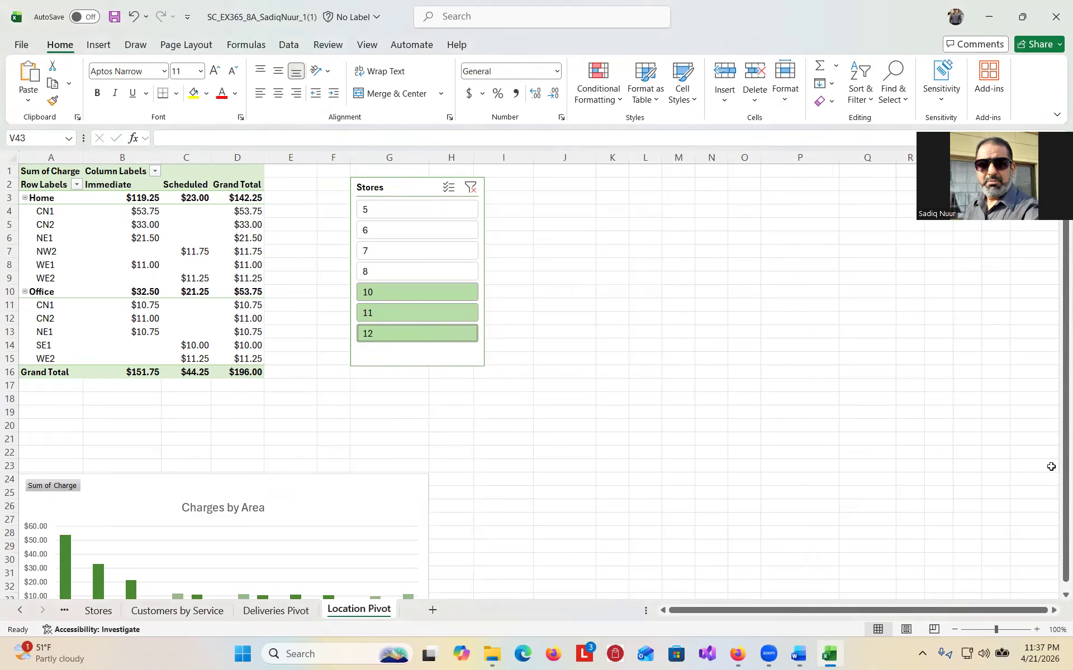
Try to close the workbook, and cancel the request to save its changes
{"action": "left_click", "coordinate": [1037, 24]}
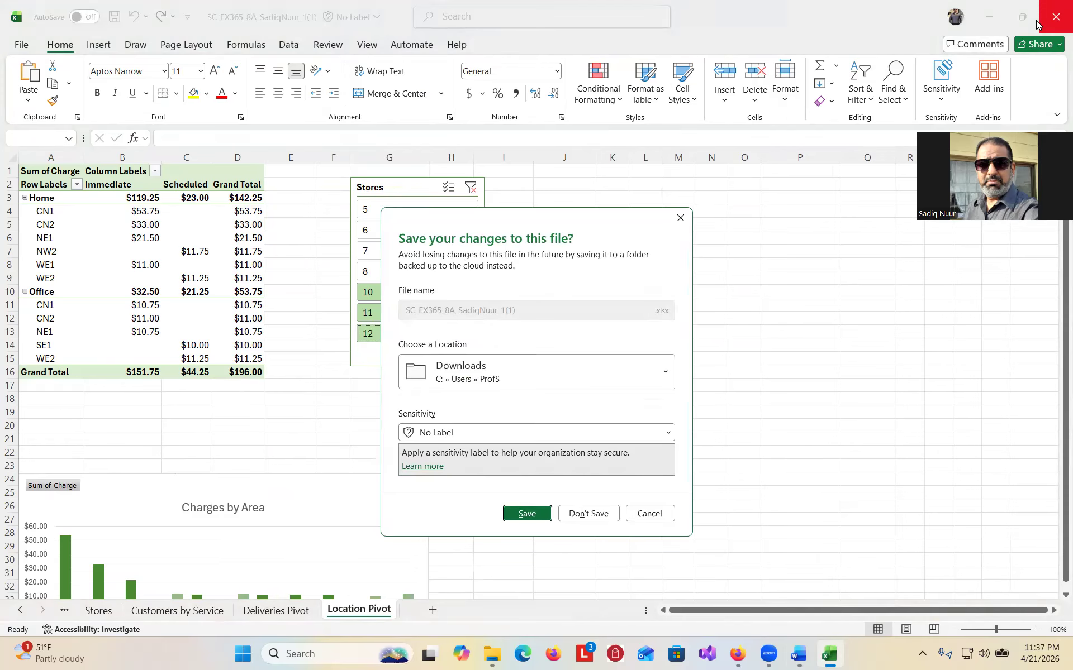
{"action": "left_click", "coordinate": [655, 513]}
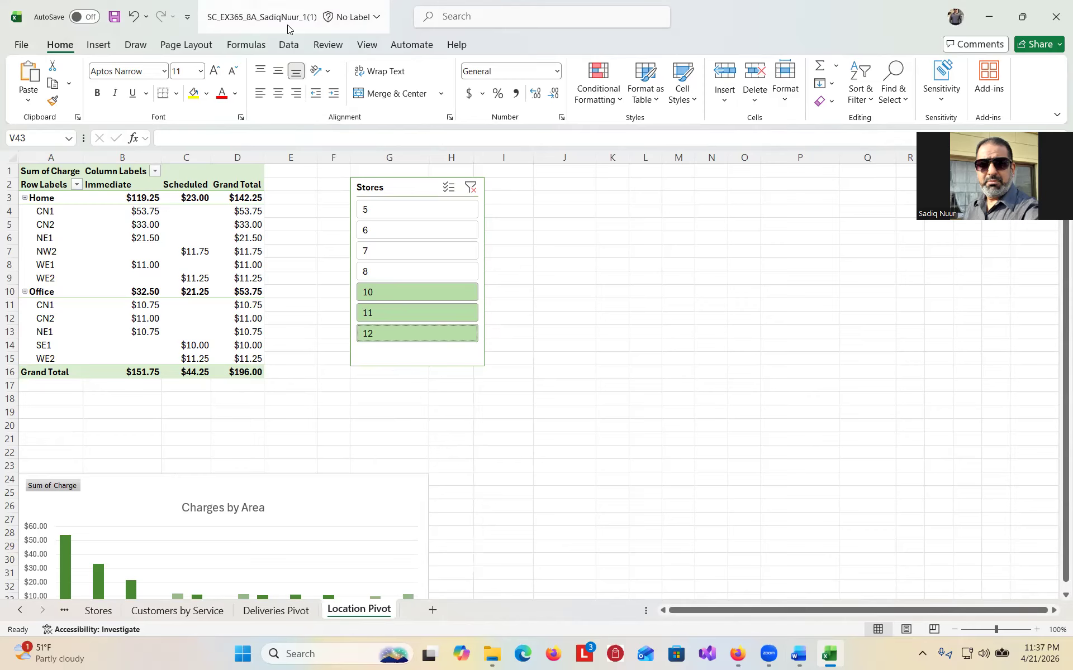
Save the workbook in Downloads under the same name but with the ending _2, and close both the workbook and the Word instructions
{"action": "left_click", "coordinate": [22, 47]}
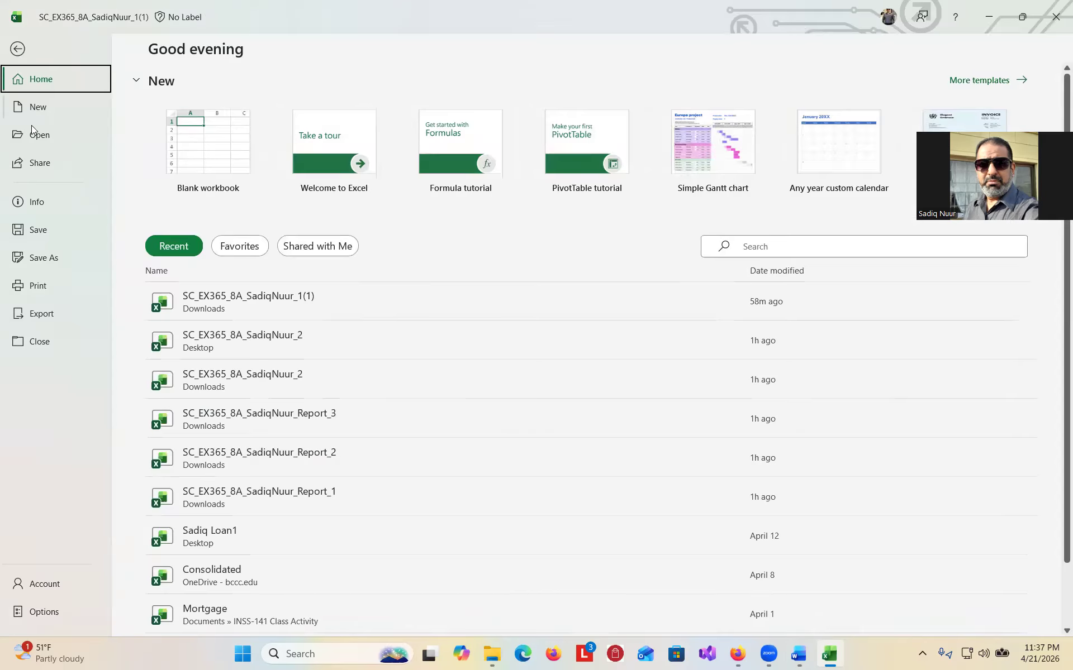
{"action": "left_click", "coordinate": [51, 260]}
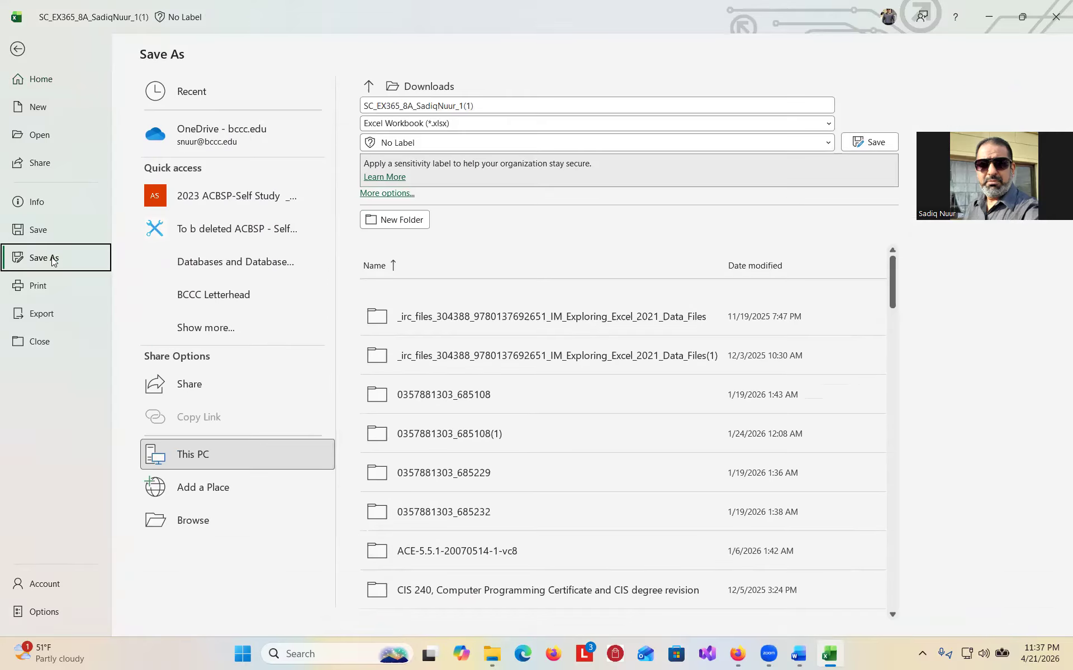
{"action": "left_click", "coordinate": [201, 525]}
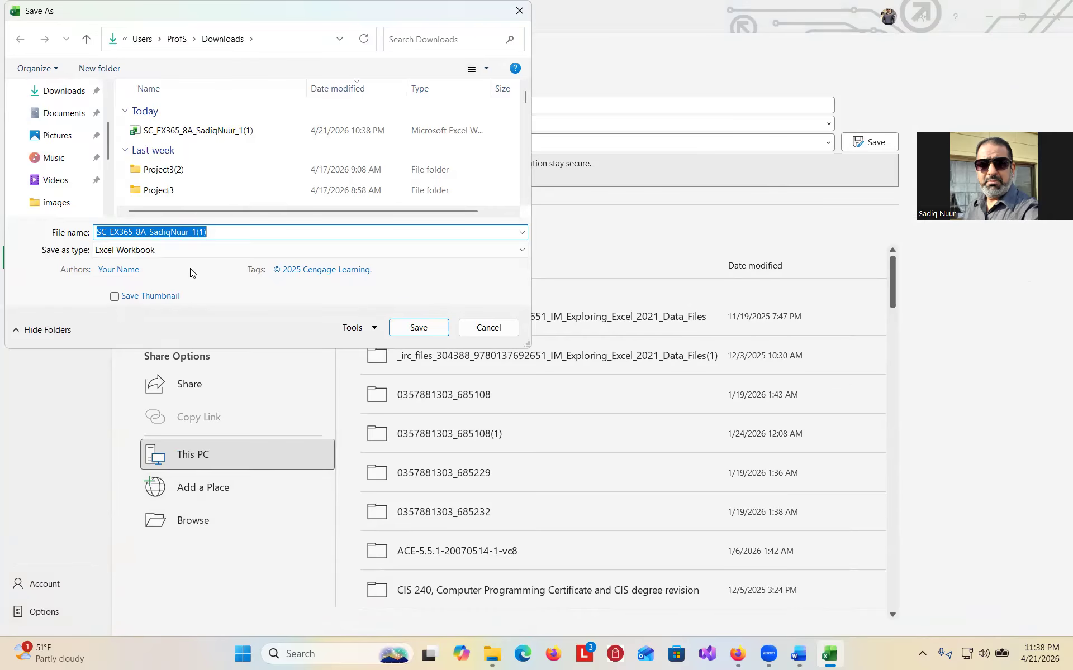
{"action": "left_click_drag", "start_coordinate": [214, 234], "coordinate": [197, 232]}
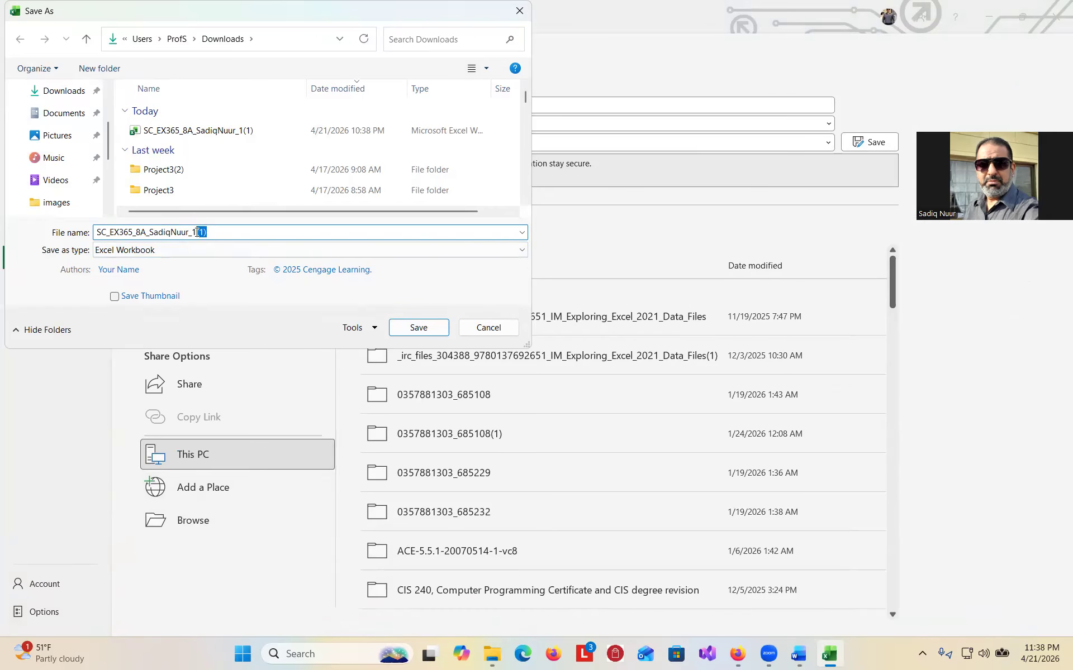
{"action": "key", "text": "BackSpace"}
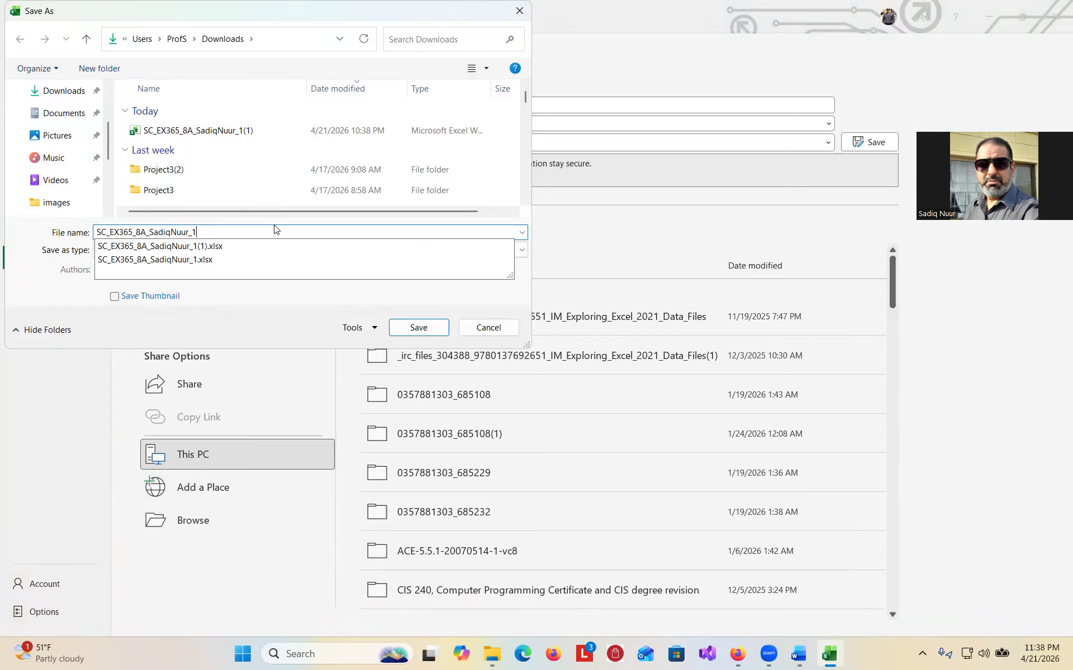
{"action": "key", "text": "BackSpace"}
{"action": "type", "text": "2"}
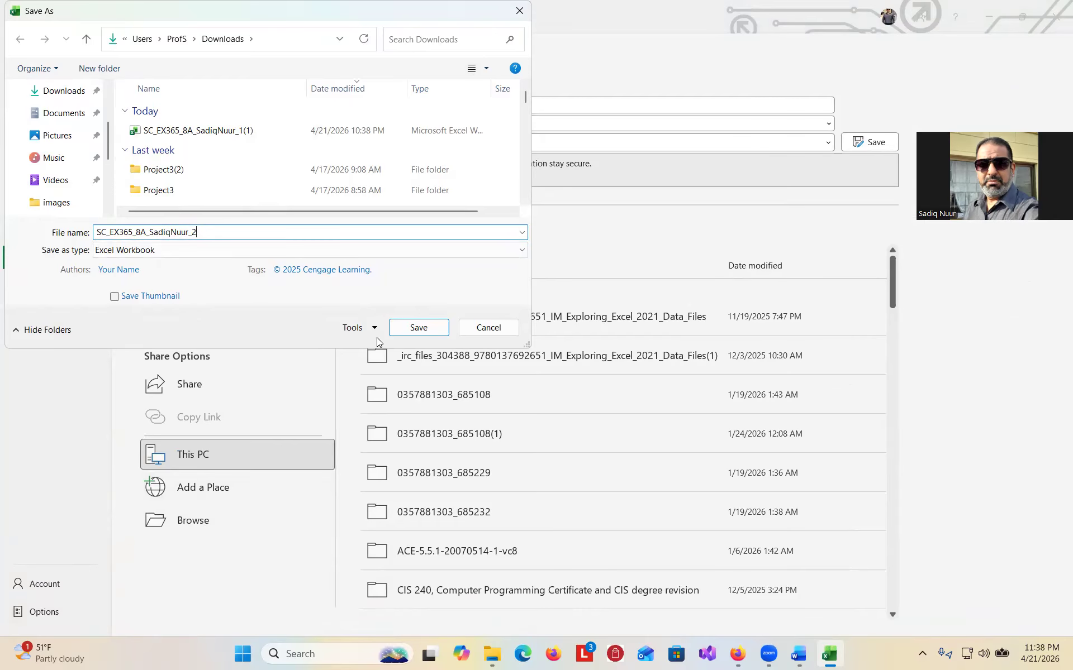
{"action": "left_click", "coordinate": [413, 328]}
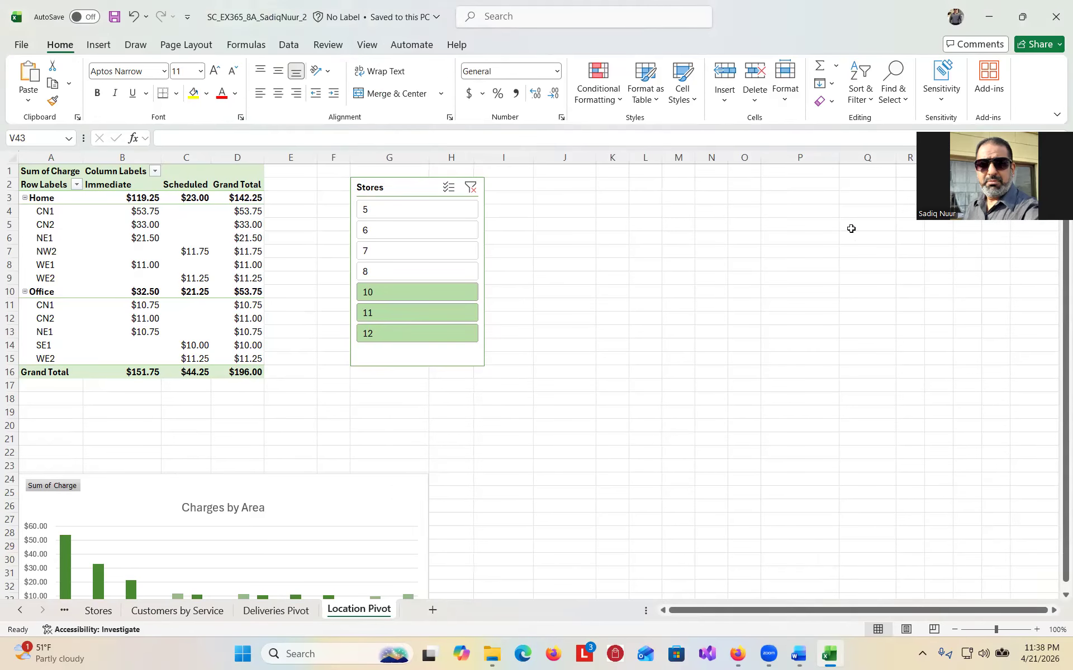
{"action": "left_click", "coordinate": [1055, 17]}
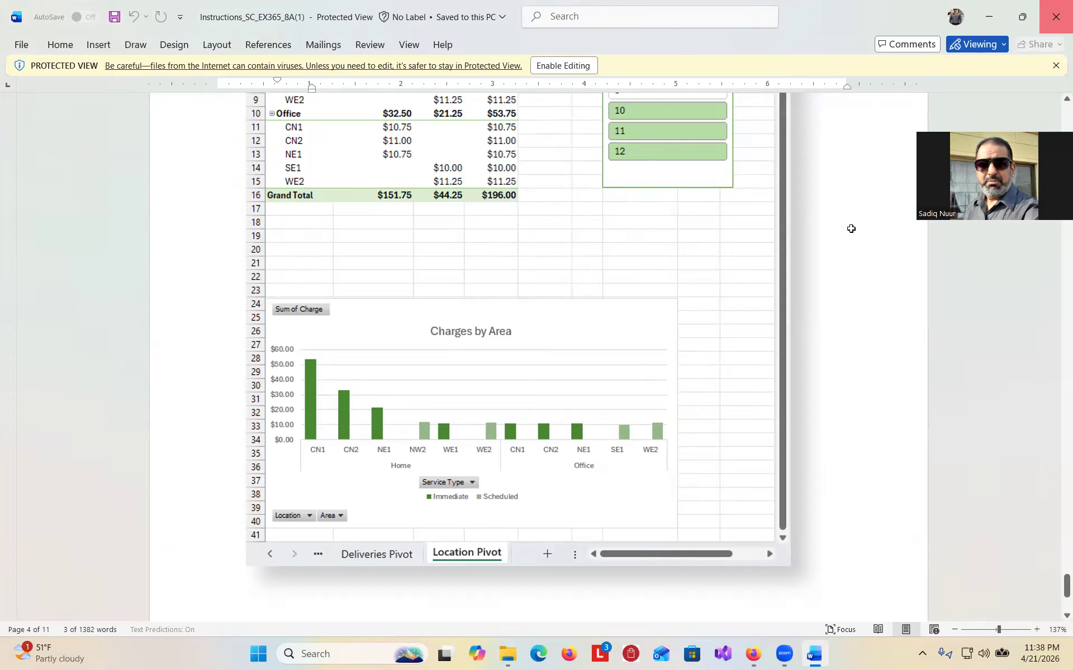
{"action": "left_click", "coordinate": [1056, 17]}
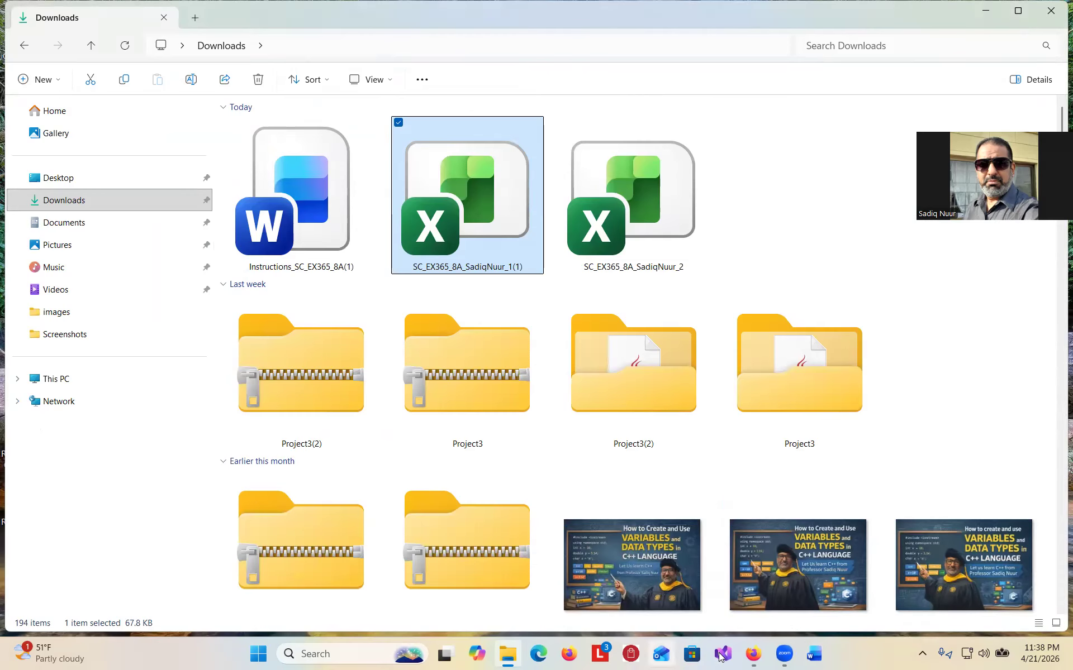
Switch to Firefox, decline to stay signed in to MindTap, and close its tab
{"action": "left_click", "coordinate": [753, 654]}
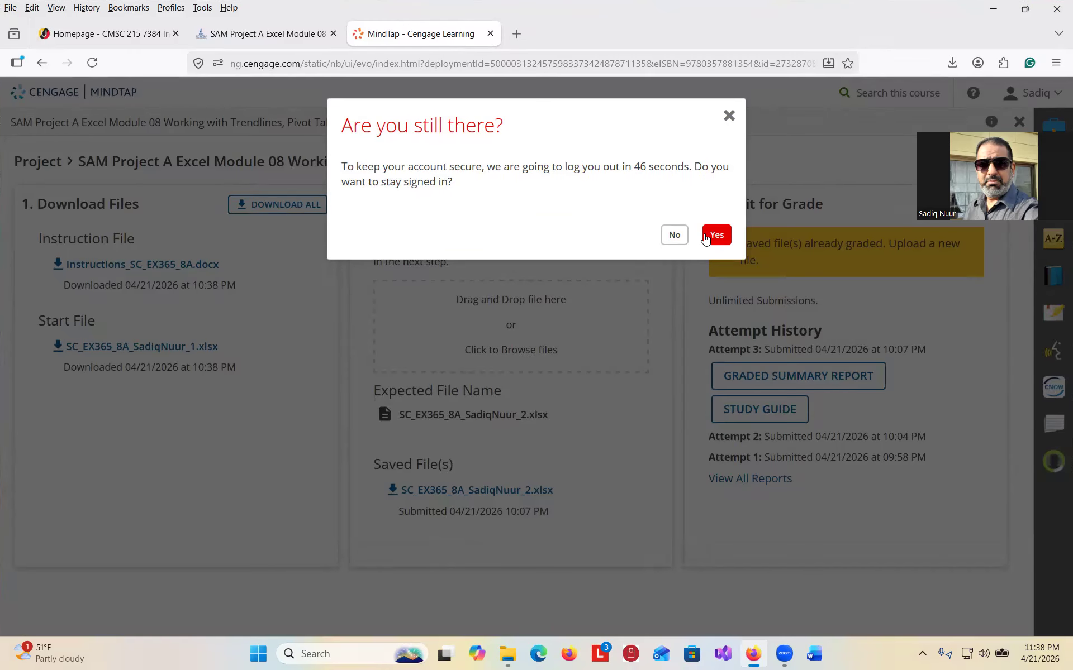
{"action": "left_click", "coordinate": [675, 236]}
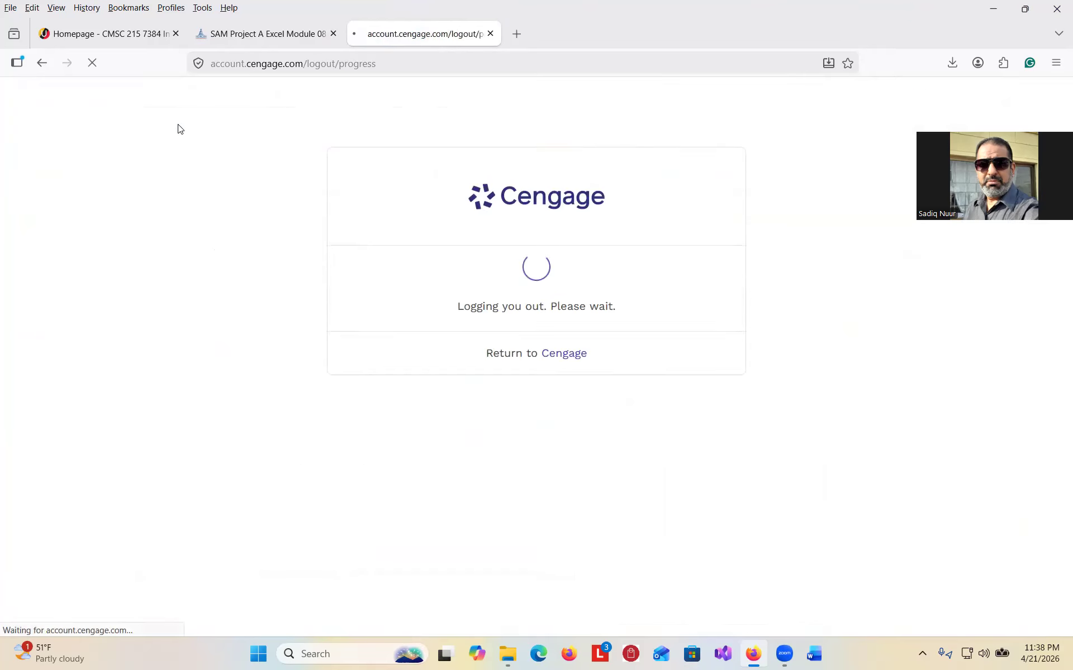
{"action": "left_click", "coordinate": [490, 34]}
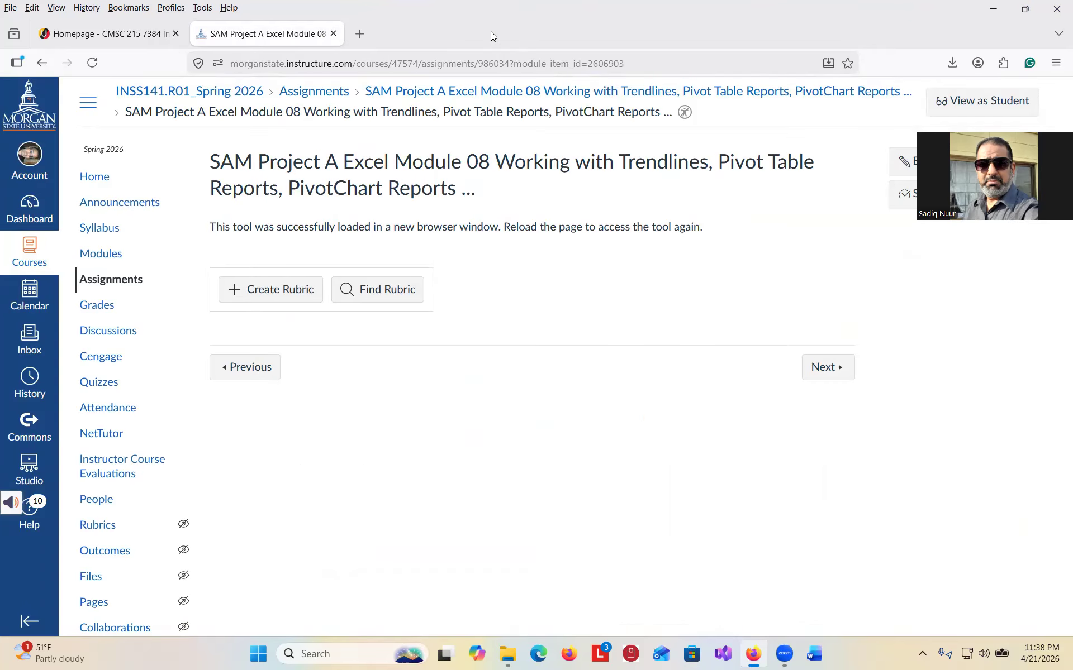
Reload the Canvas assignment page, load the SAM Project A Excel Module 08 in a new window, and start it
{"action": "left_click", "coordinate": [89, 64]}
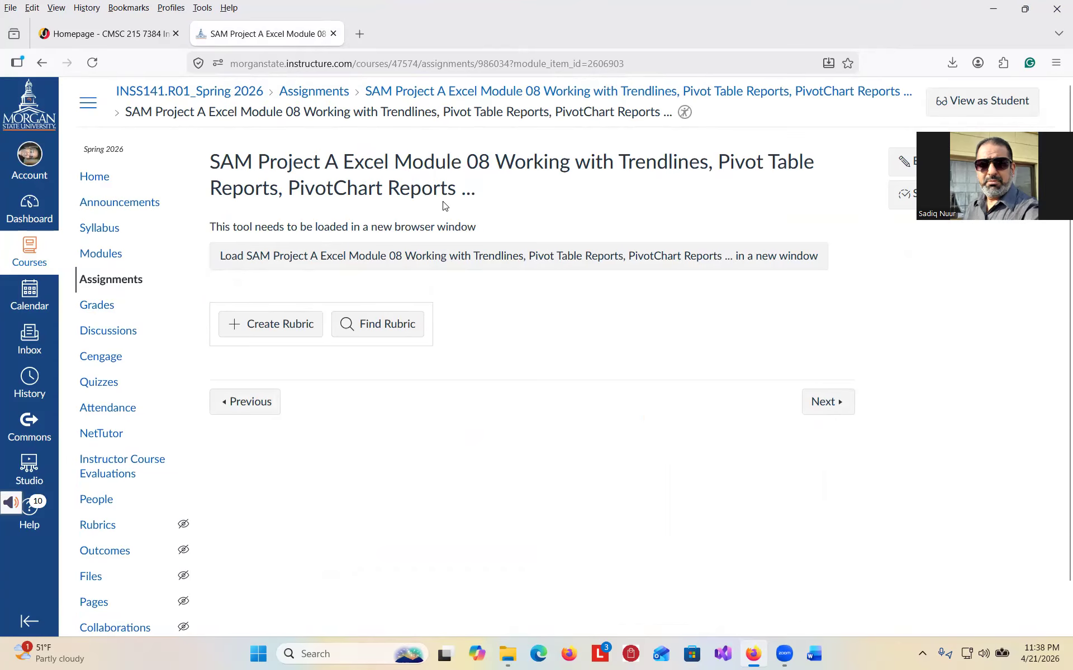
{"action": "left_click", "coordinate": [463, 260]}
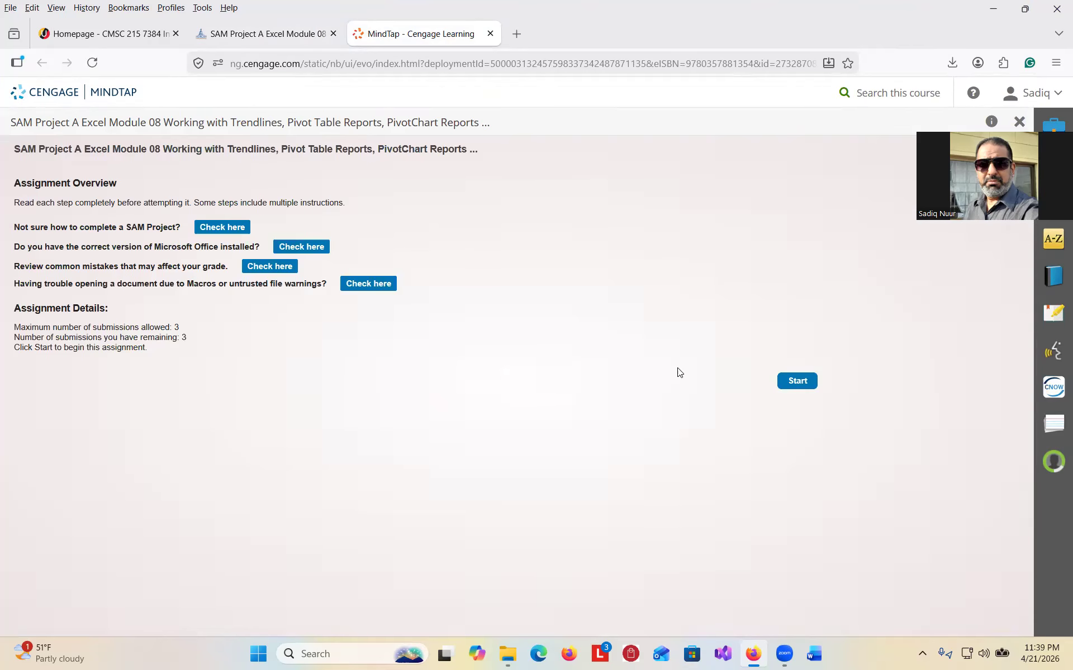
{"action": "left_click", "coordinate": [799, 391]}
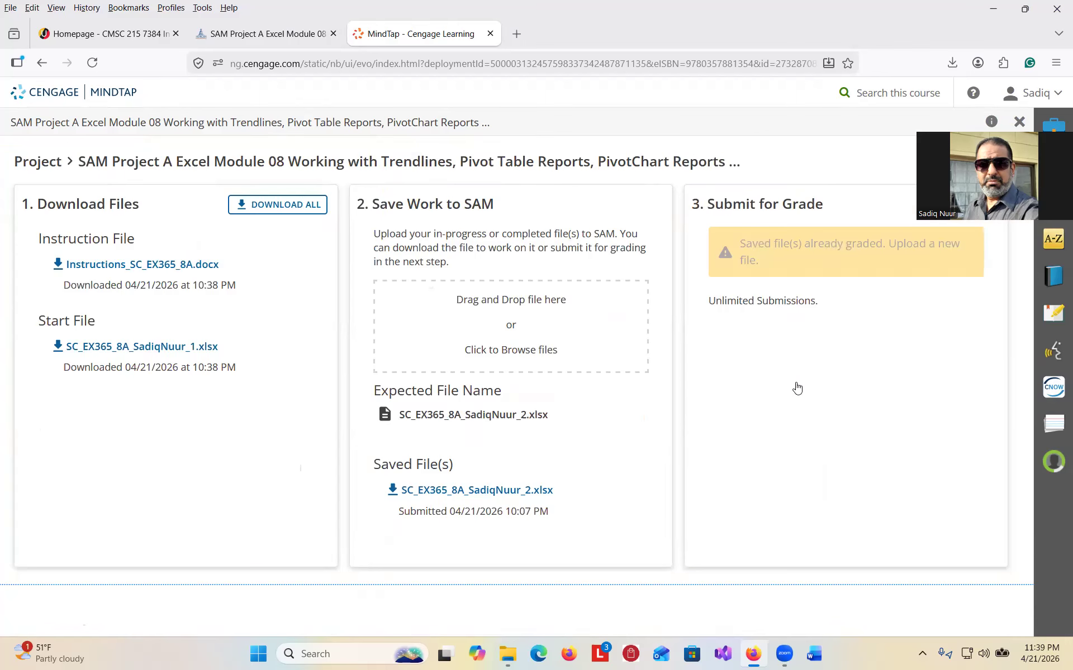
Upload the SC_EX365_8A workbook ending in _2 from Downloads to SAM, and submit it for grading
{"action": "key", "text": "ctrl"}
{"action": "key", "text": "ctrl"}
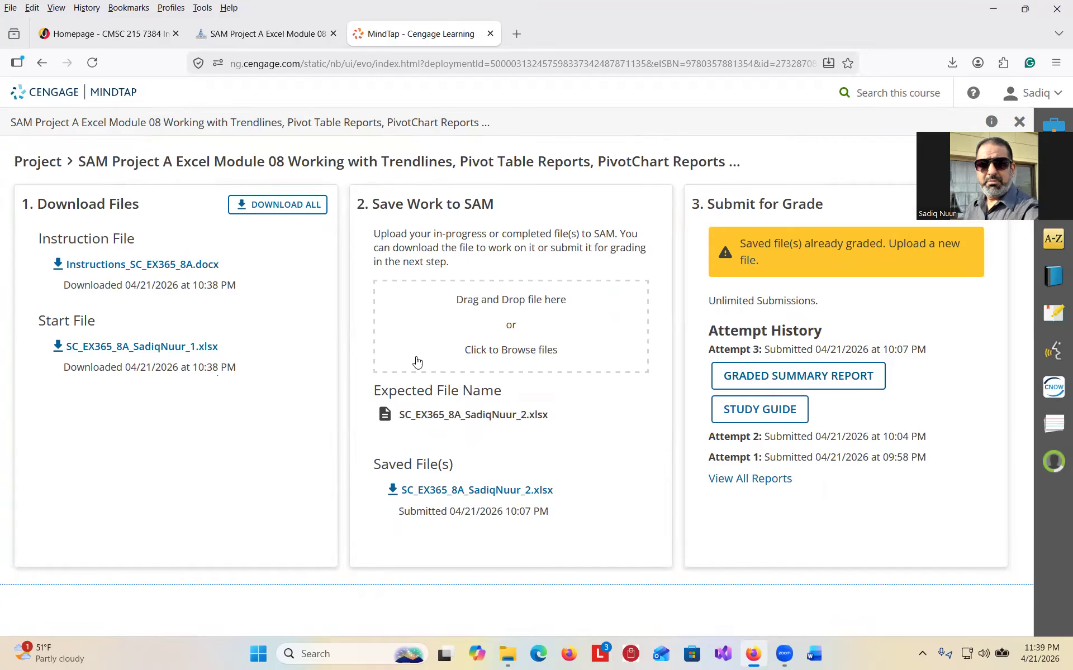
{"action": "key", "text": "ctrl"}
{"action": "left_click", "coordinate": [501, 325]}
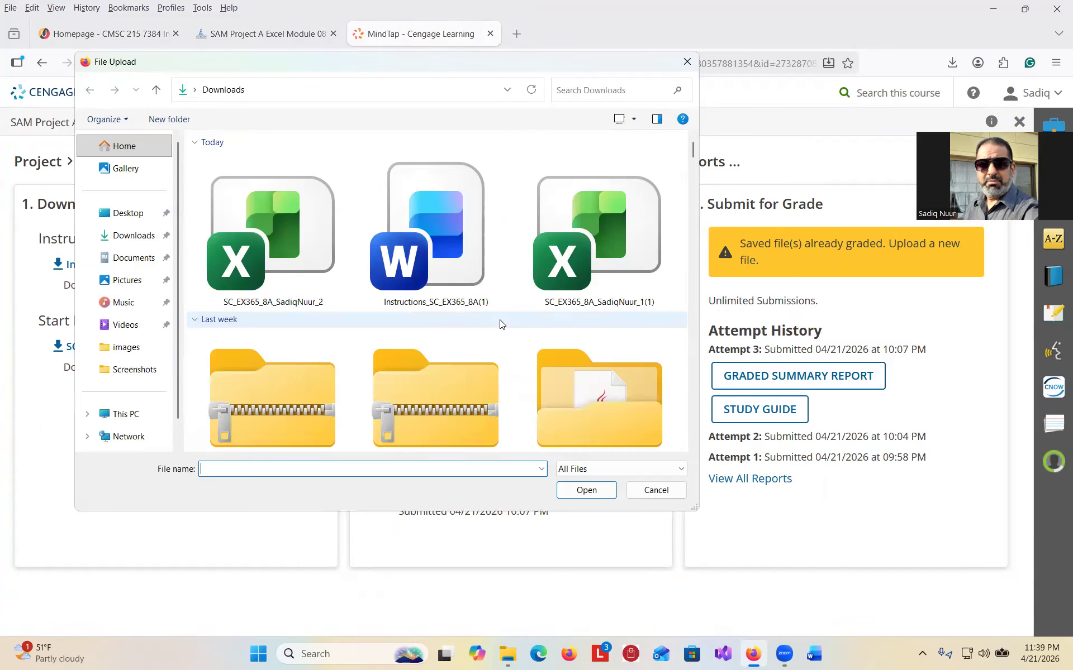
{"action": "left_click", "coordinate": [130, 238]}
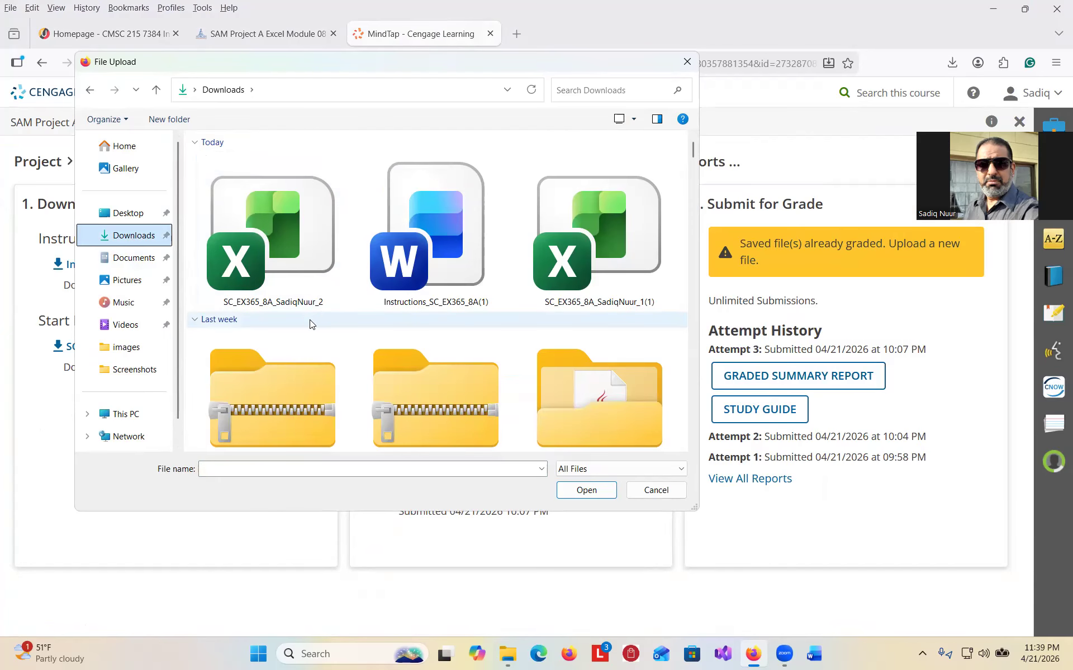
{"action": "left_click", "coordinate": [290, 237]}
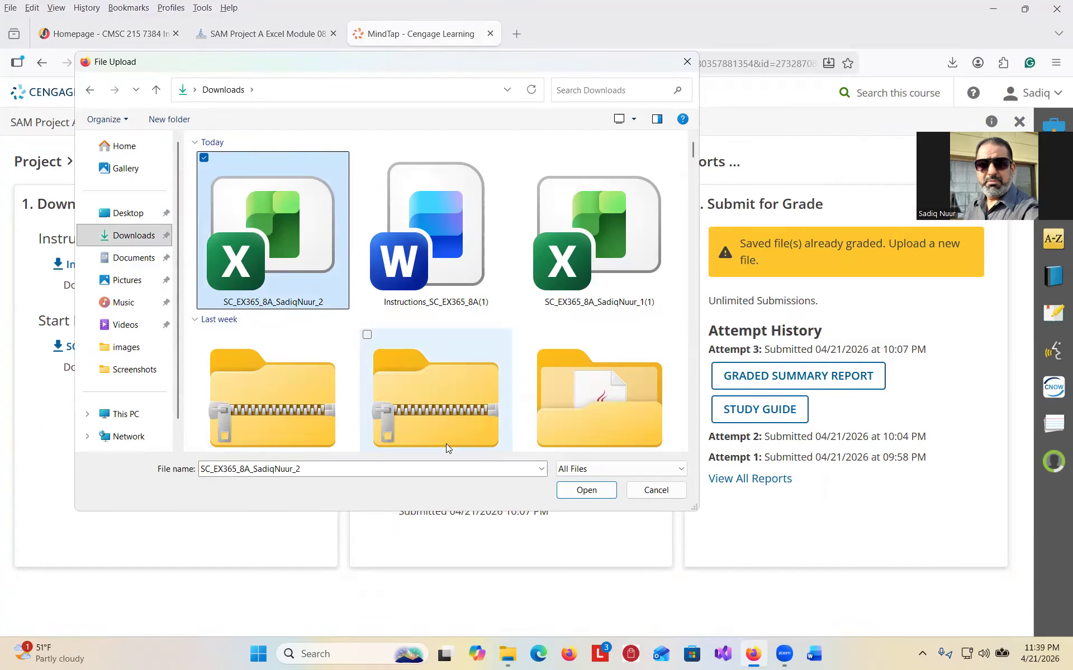
{"action": "left_click", "coordinate": [588, 490]}
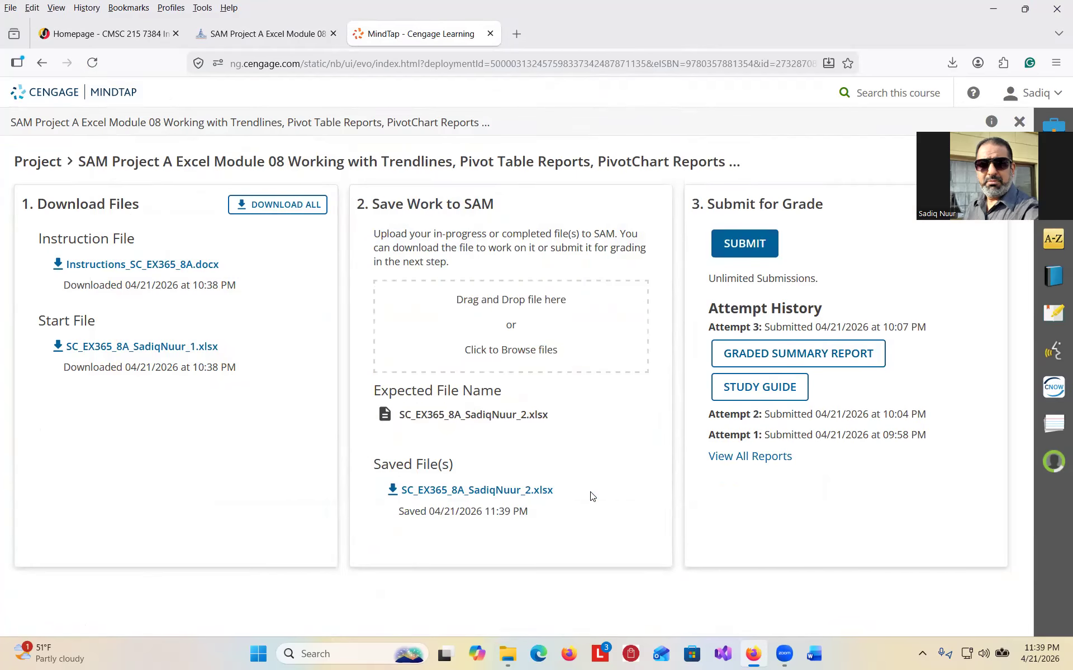
{"action": "left_click", "coordinate": [749, 245]}
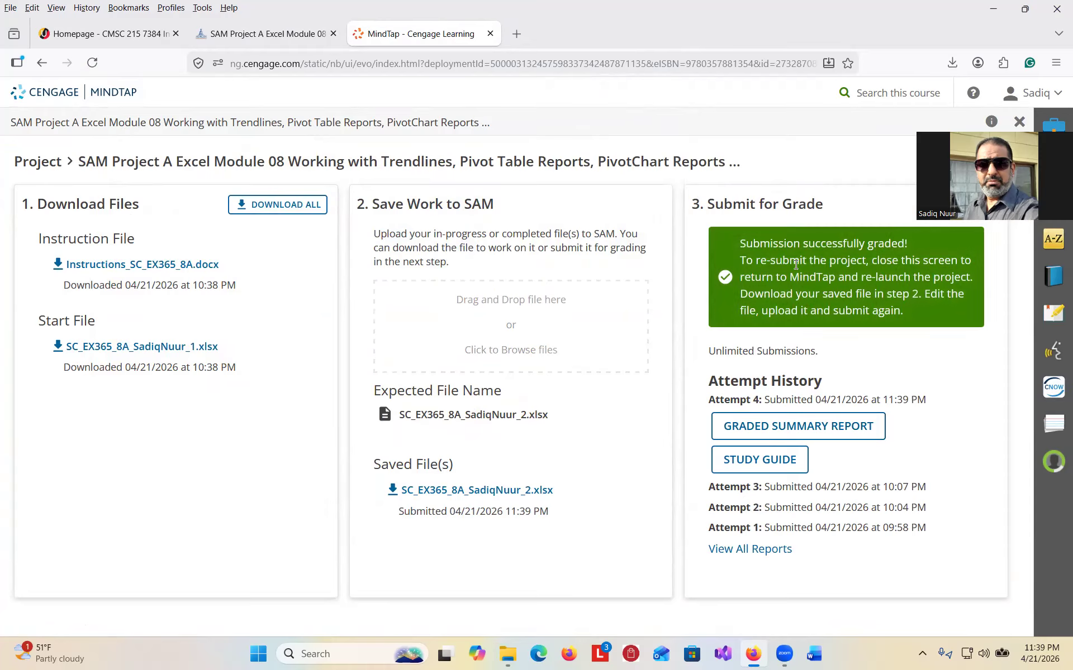
Open the graded summary report for Attempt 4 in Excel, review the score, and close the report
{"action": "left_click", "coordinate": [792, 427]}
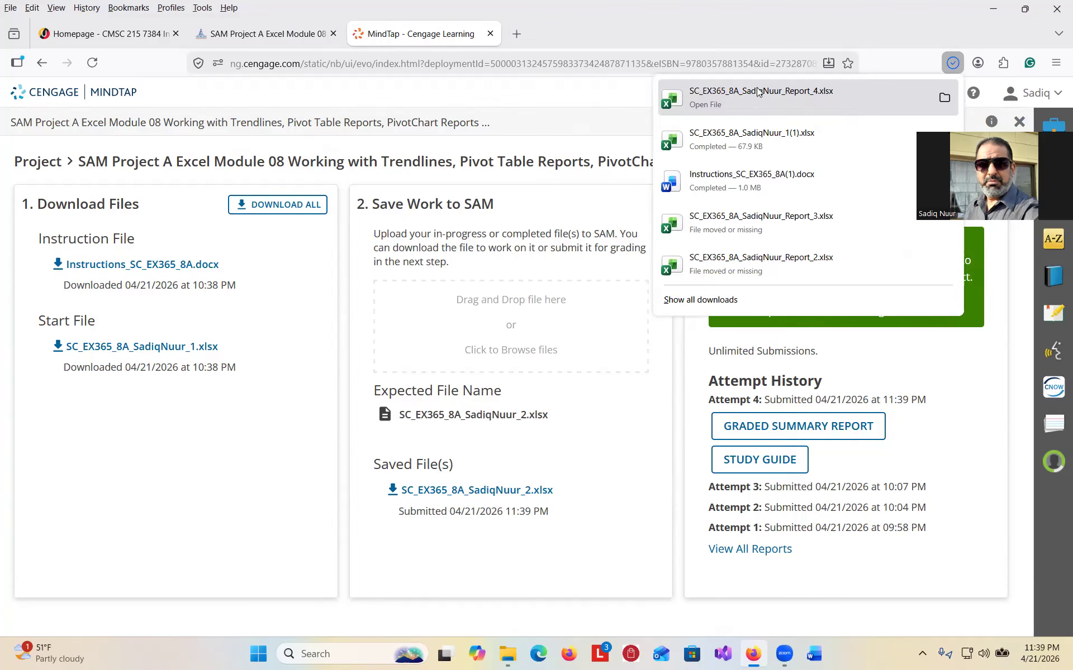
{"action": "left_click", "coordinate": [756, 94]}
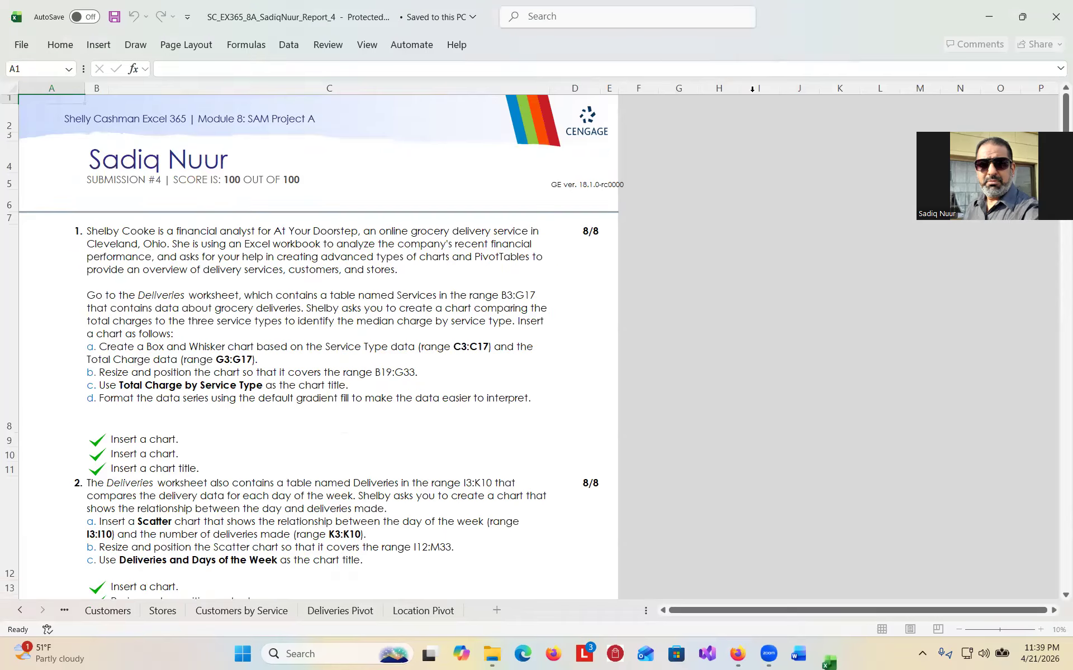
{"action": "left_click", "coordinate": [274, 217]}
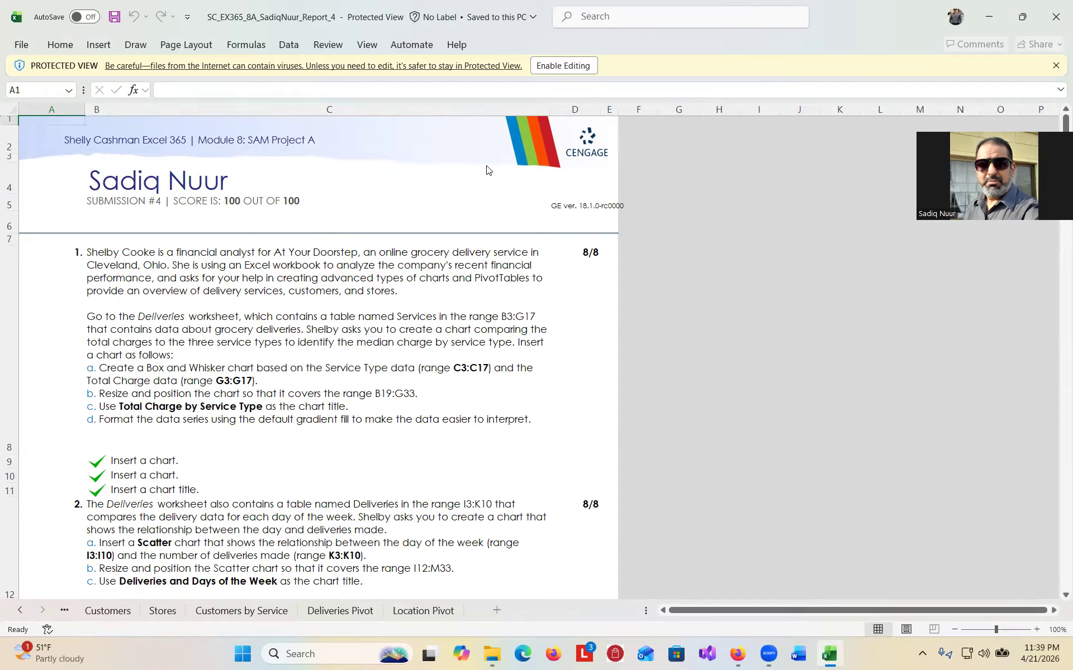
{"action": "mouse_move", "coordinate": [324, 186]}
{"action": "left_mouse_down"}
{"action": "mouse_move", "coordinate": [168, 192]}
{"action": "mouse_move", "coordinate": [255, 219]}
{"action": "mouse_move", "coordinate": [358, 204]}
{"action": "mouse_move", "coordinate": [323, 182]}
{"action": "left_mouse_up"}
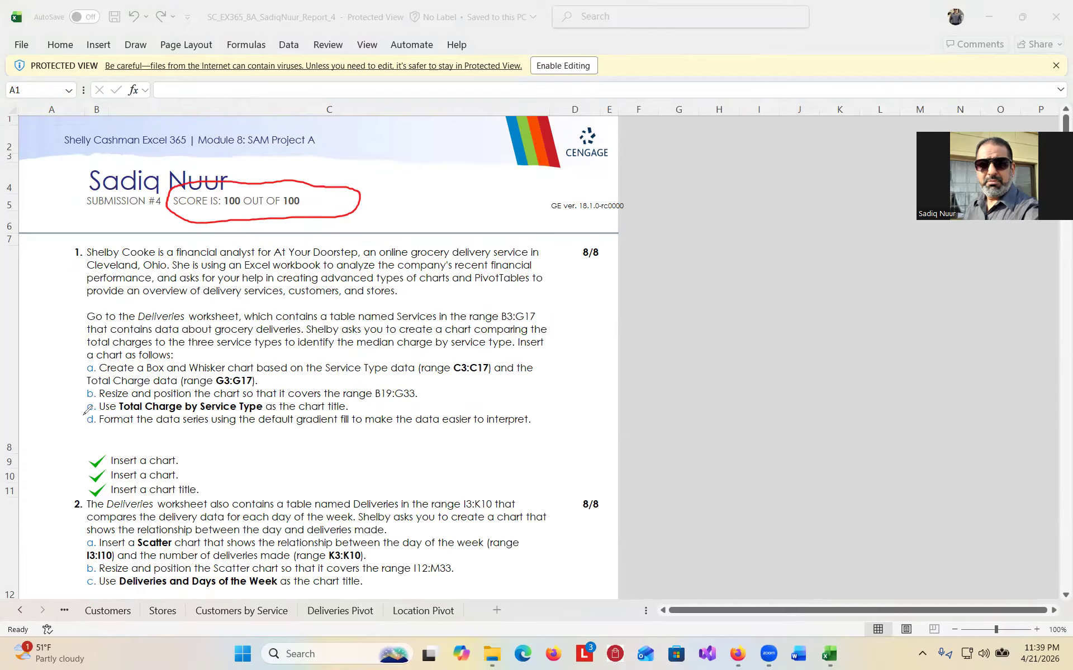
{"action": "key", "text": "ctrl+z"}
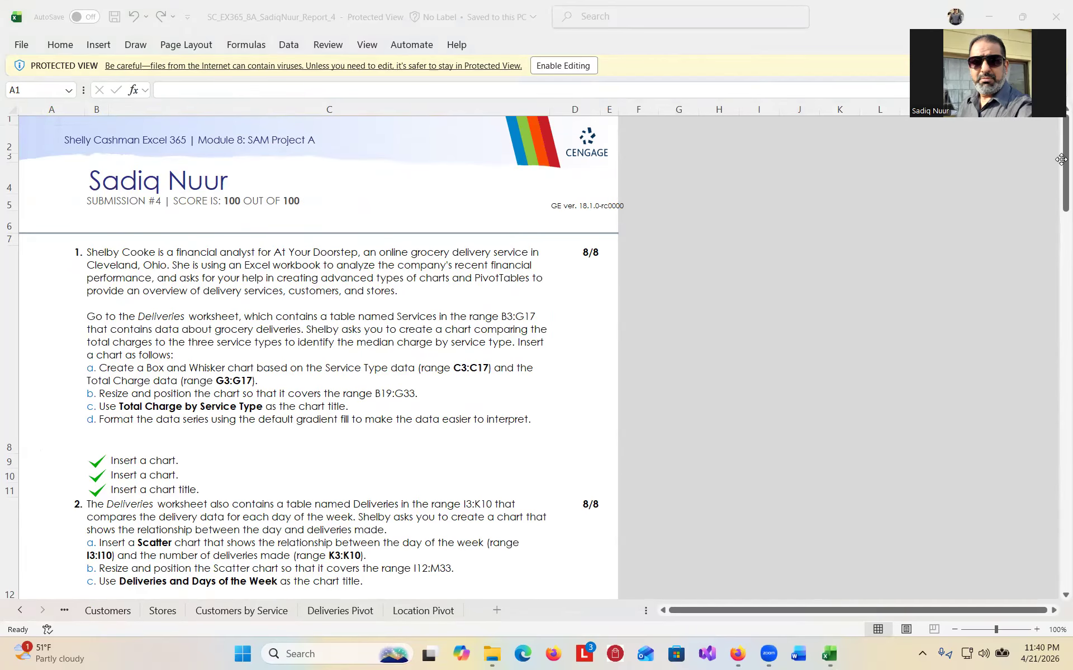
{"action": "mouse_move", "coordinate": [1057, 208]}
{"action": "left_mouse_down"}
{"action": "mouse_move", "coordinate": [1058, 197]}
{"action": "mouse_move", "coordinate": [1058, 581]}
{"action": "mouse_move", "coordinate": [1057, 186]}
{"action": "left_mouse_up"}
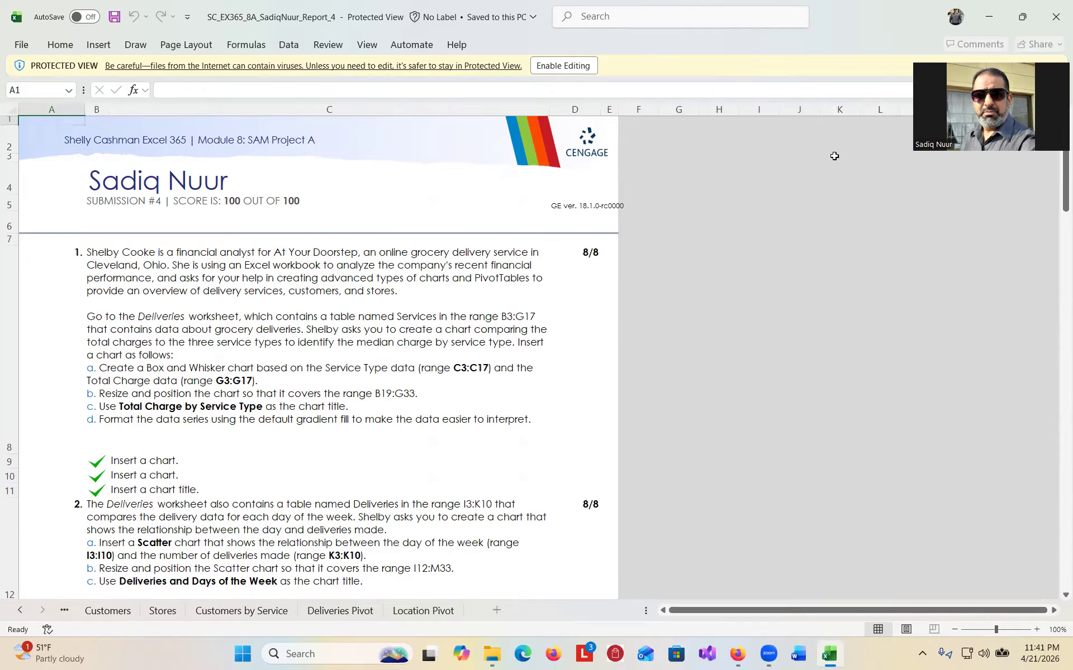
{"action": "left_click", "coordinate": [1057, 13]}
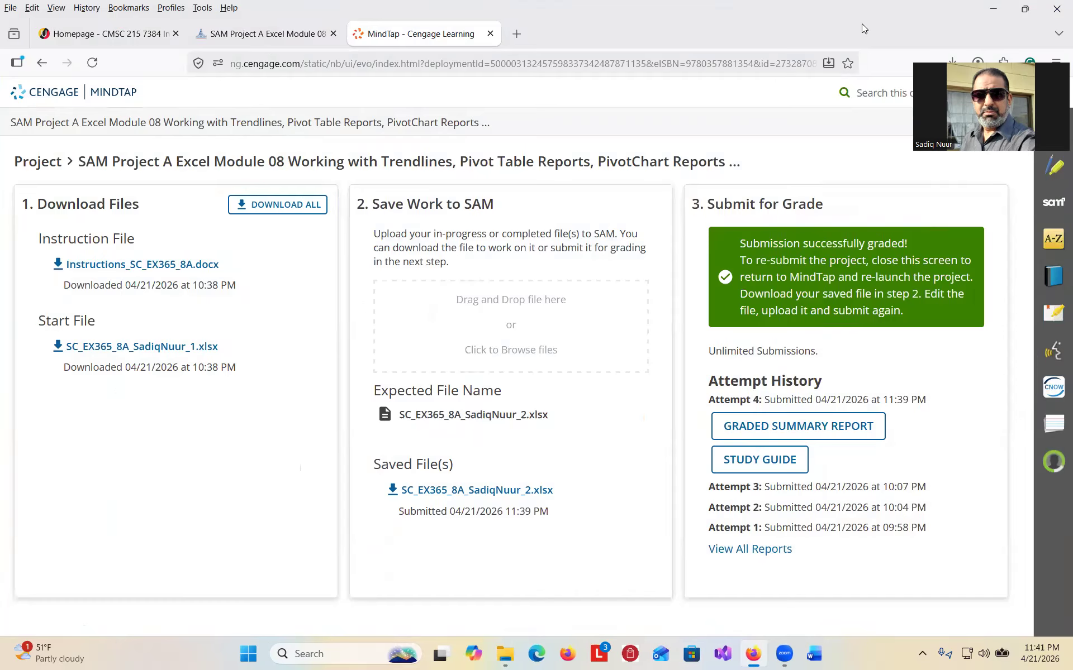